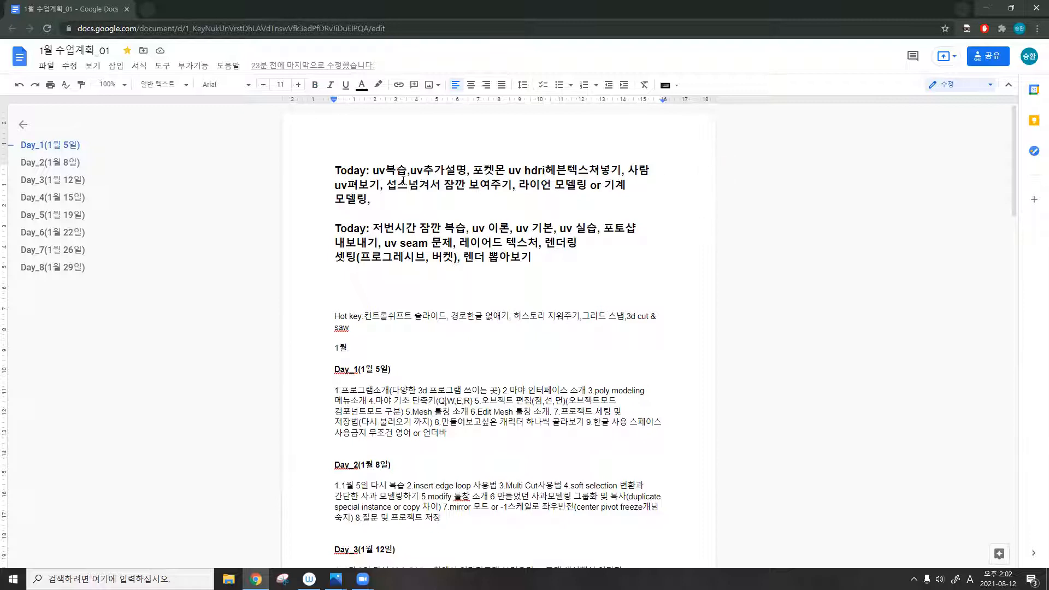
Go over the first Today topics in the lesson plan, from uv복습 and uv추가설명 to 포켓몬 uv hdri.
double_click(373, 172)
click(372, 171)
double_click(372, 172)
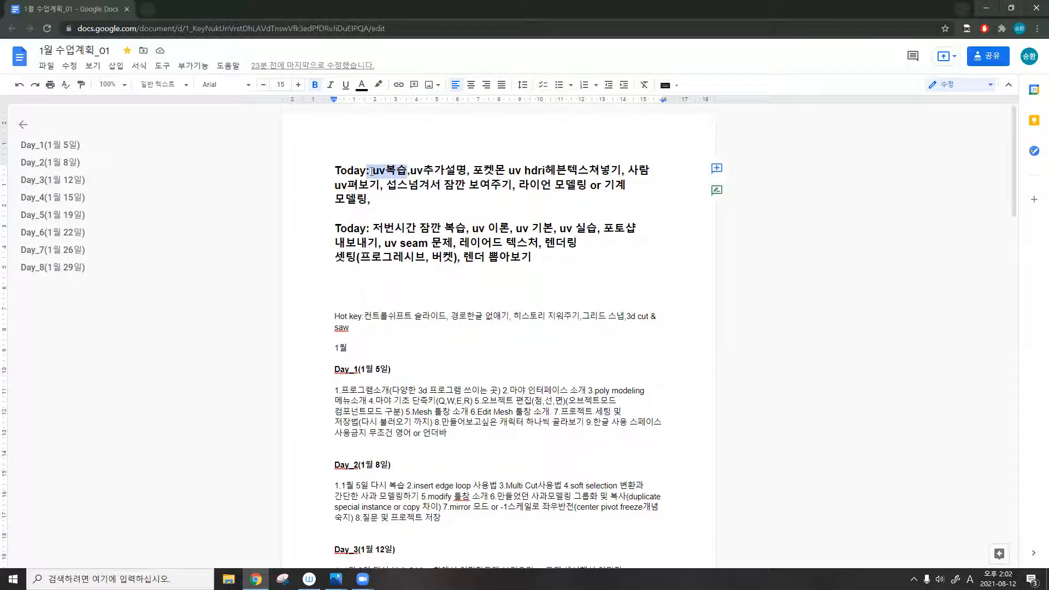
click(373, 172)
drag(373, 172, 405, 171)
click(412, 171)
click(468, 171)
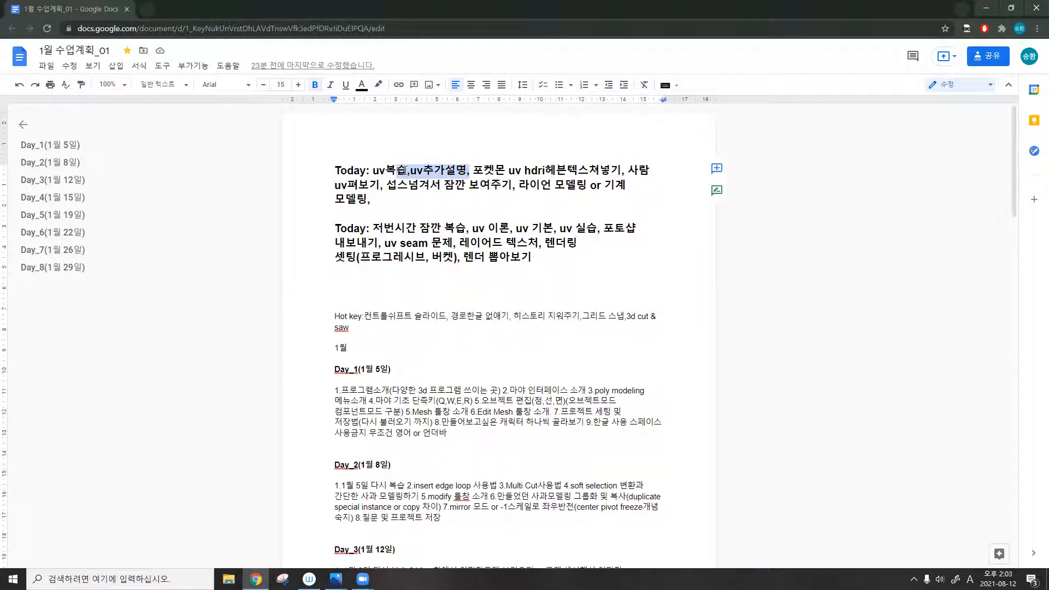
click(374, 170)
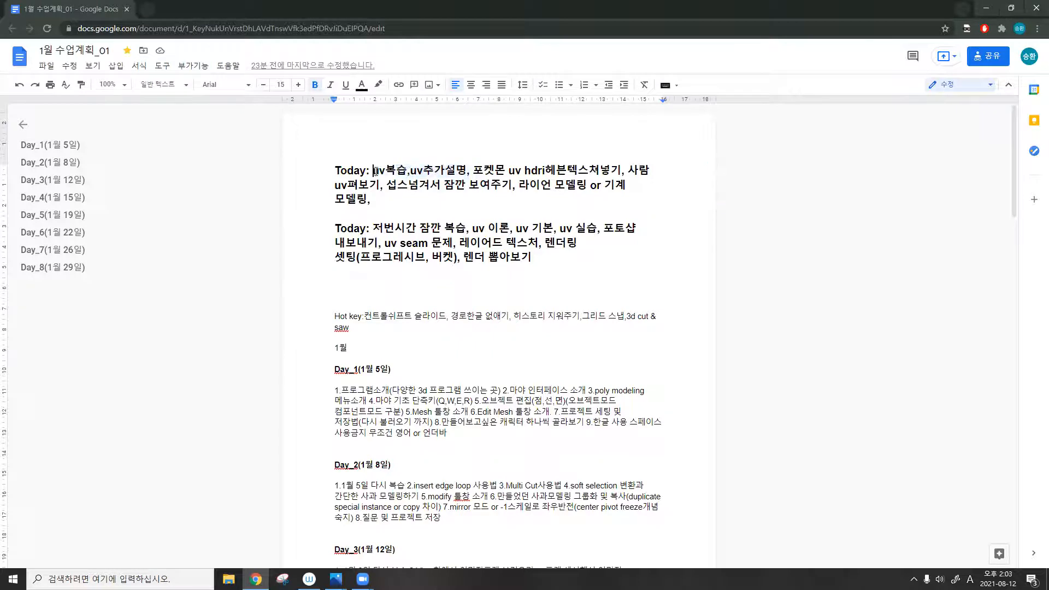
drag(374, 170, 523, 170)
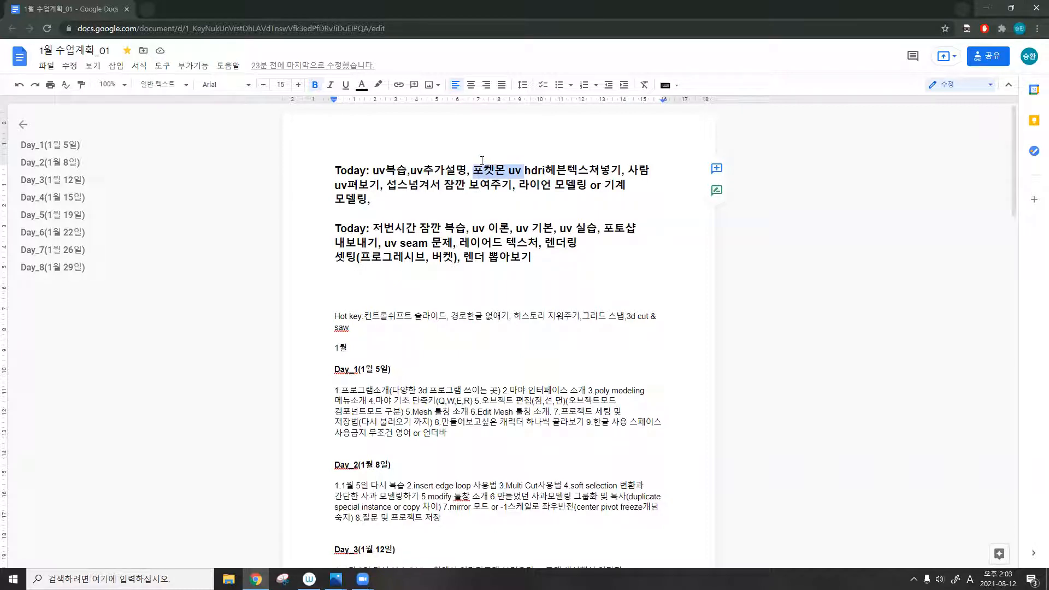
click(520, 182)
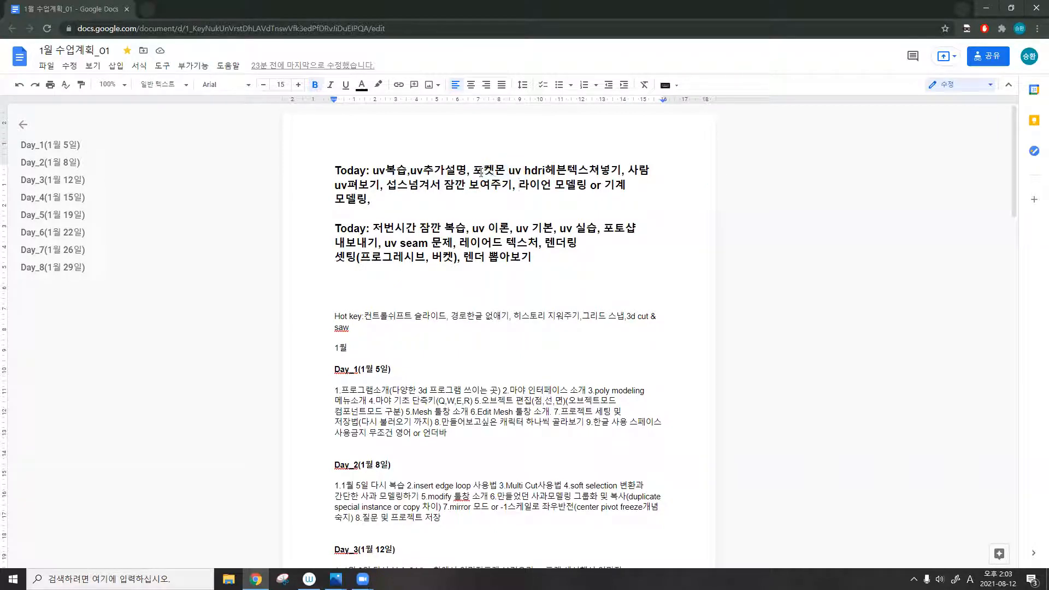
drag(492, 166, 545, 169)
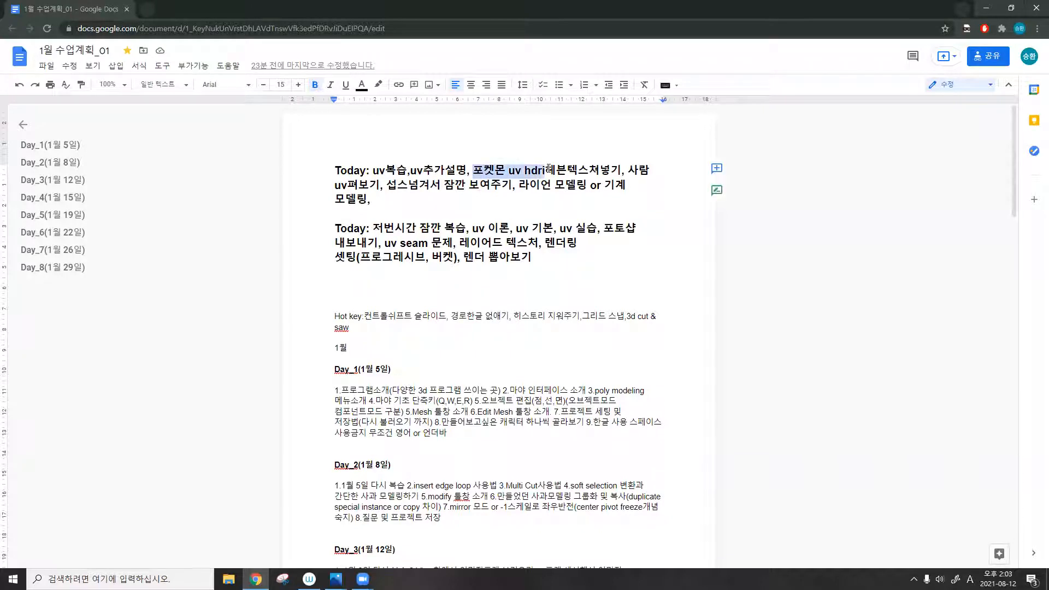
click(546, 170)
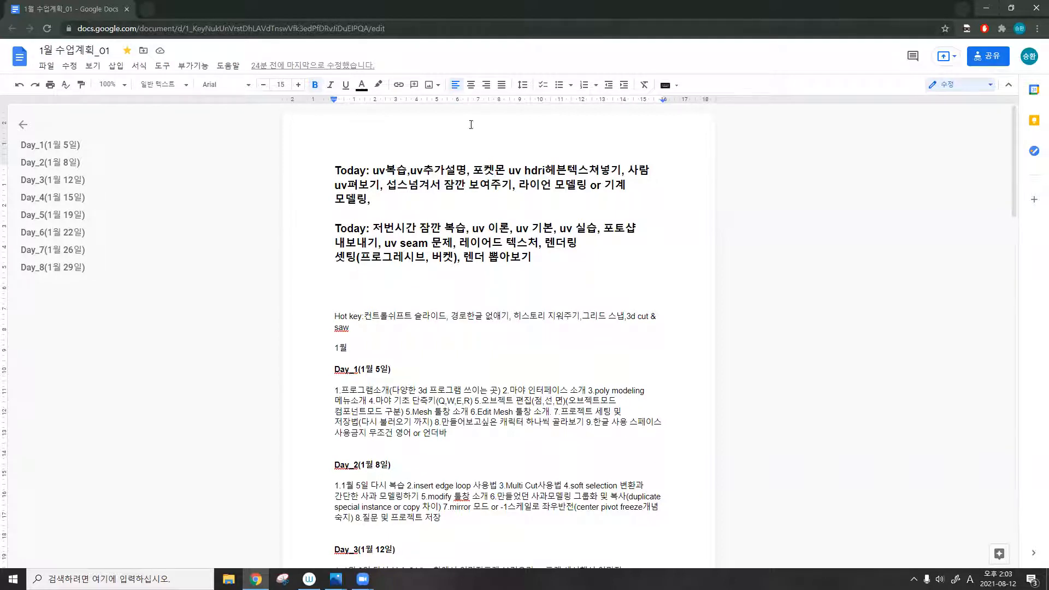
Search Google for "hdri haven" in a new browser tab and open the HDRI Haven result at polyhaven.com.
click(147, 9)
text(hdr)
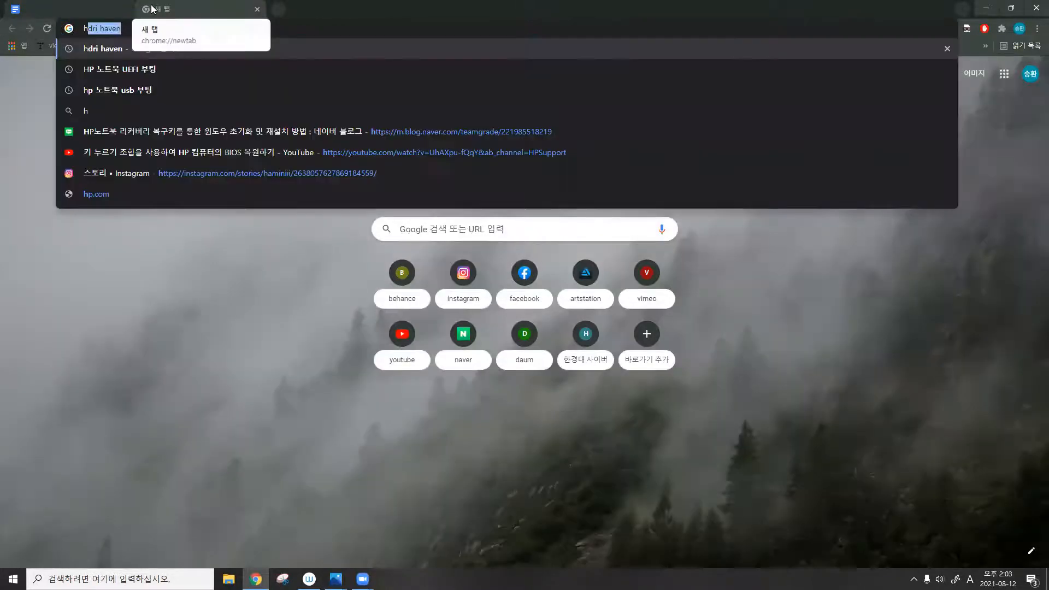
key(Return)
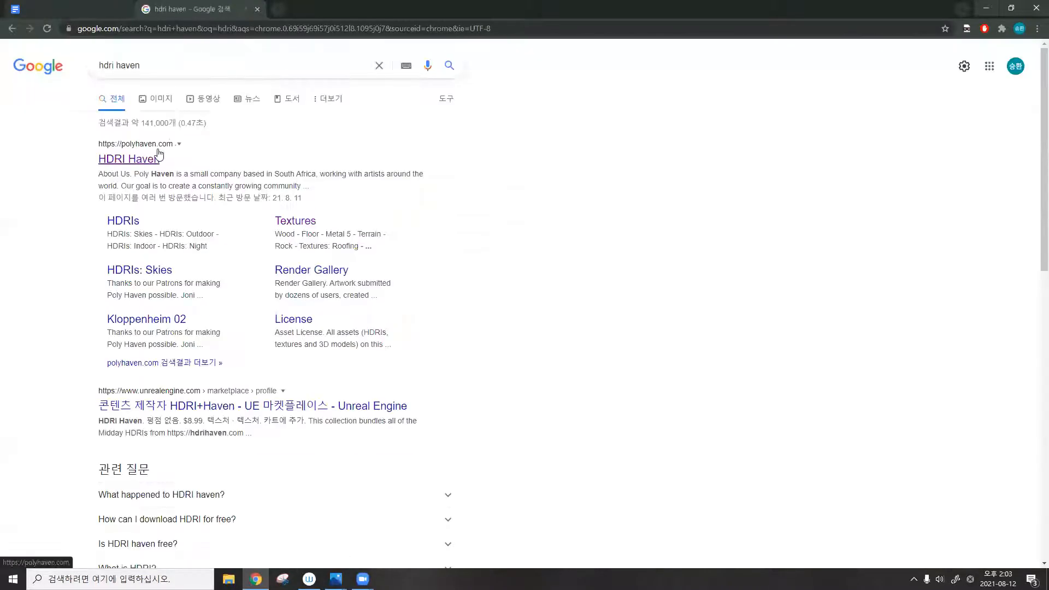
click(159, 154)
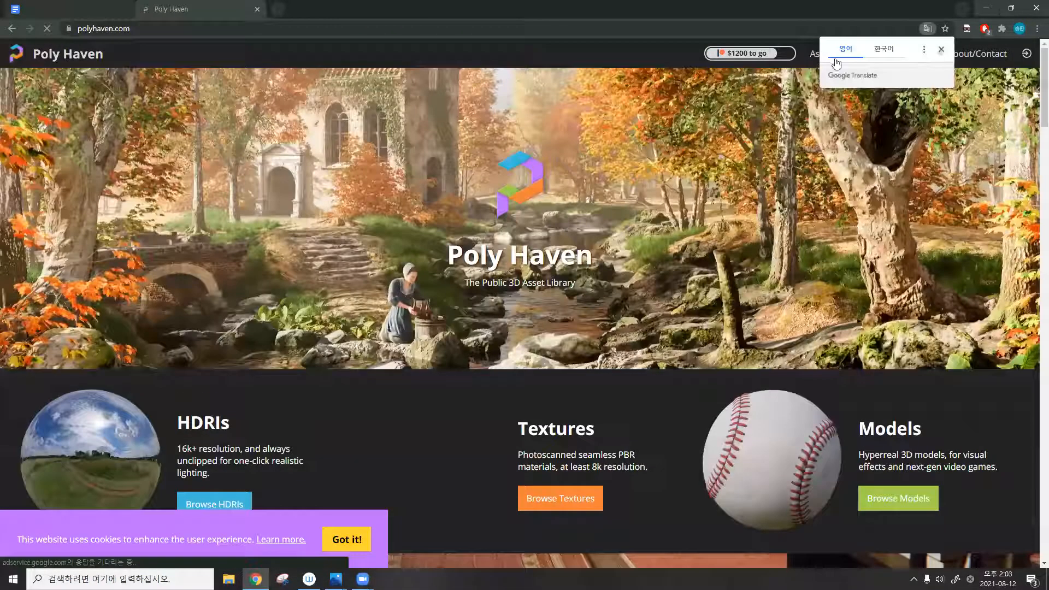
Browse Poly Haven's Textures library, followed by its Models library.
click(814, 78)
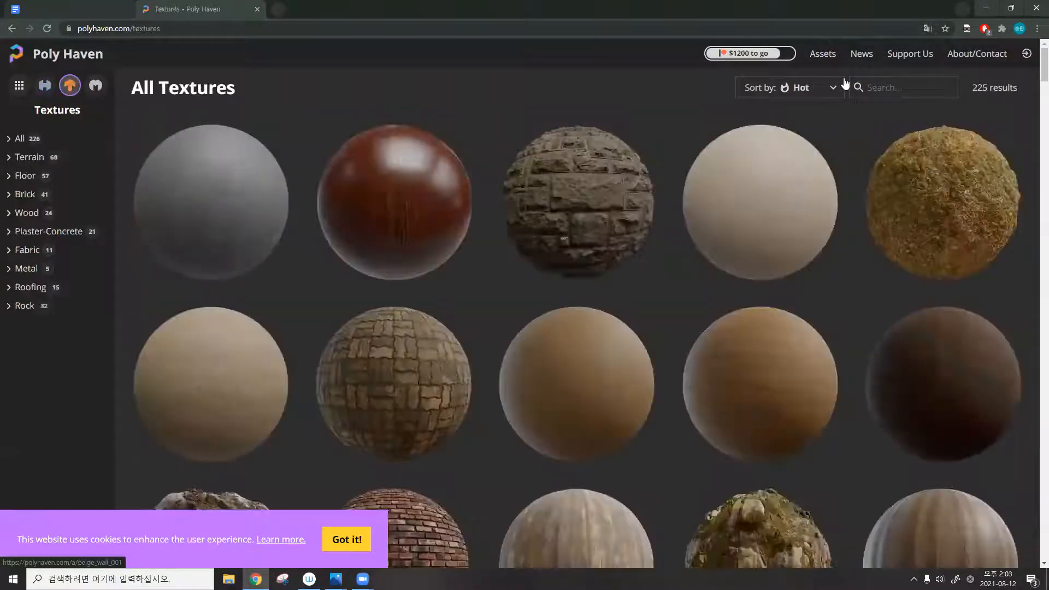
mouse_move(822, 55)
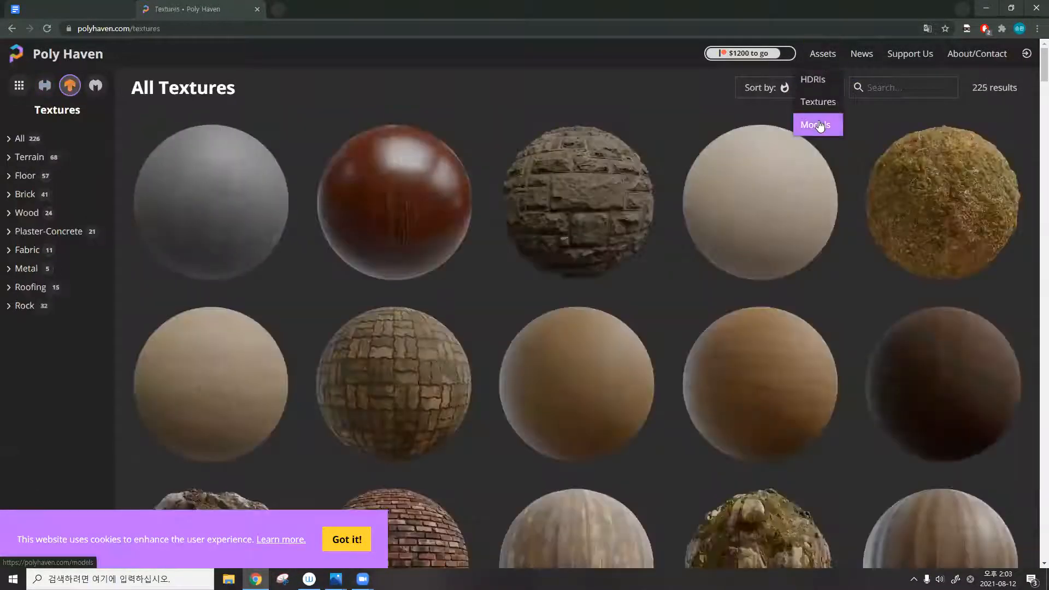
click(818, 124)
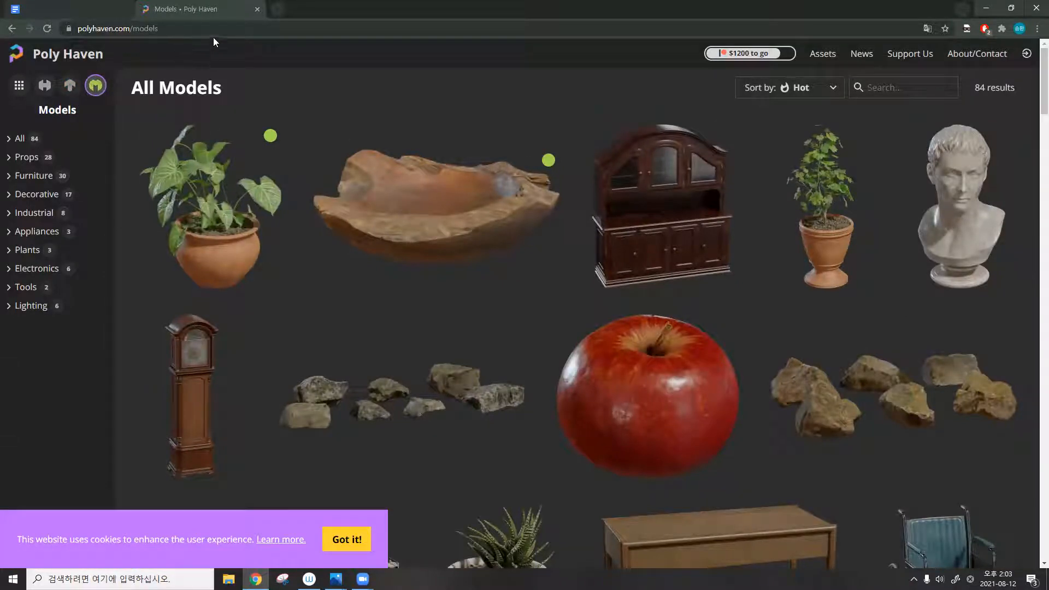
Select the Poly Haven Models page address and open KakaoTalk from the background apps.
click(240, 30)
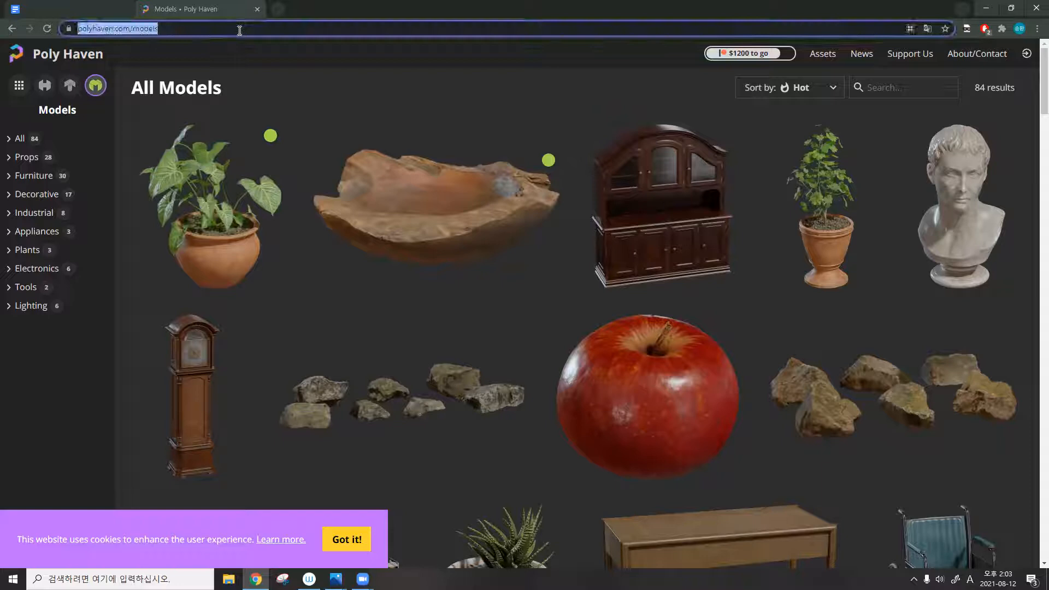
click(914, 579)
click(929, 517)
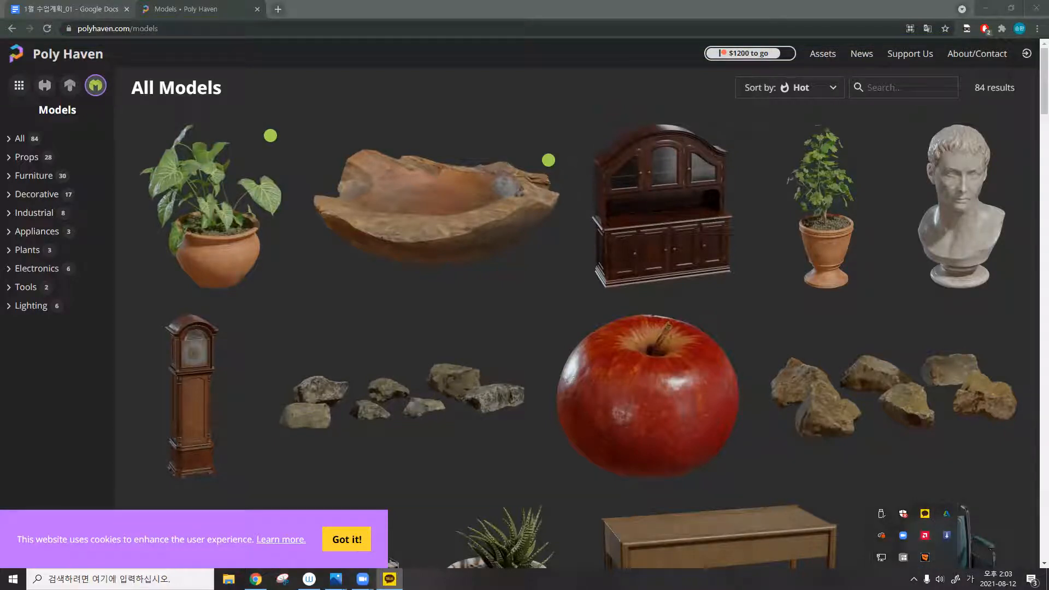
key(Escape)
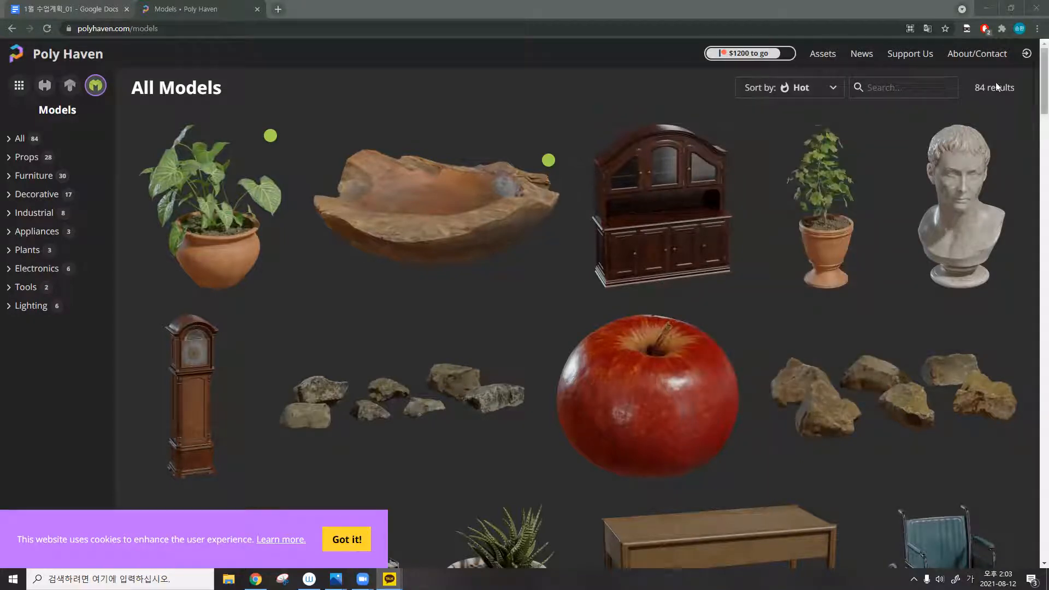
Return to the lesson plan document and go over the 사람 uv펴보기 topic in the first Today paragraph.
click(92, 5)
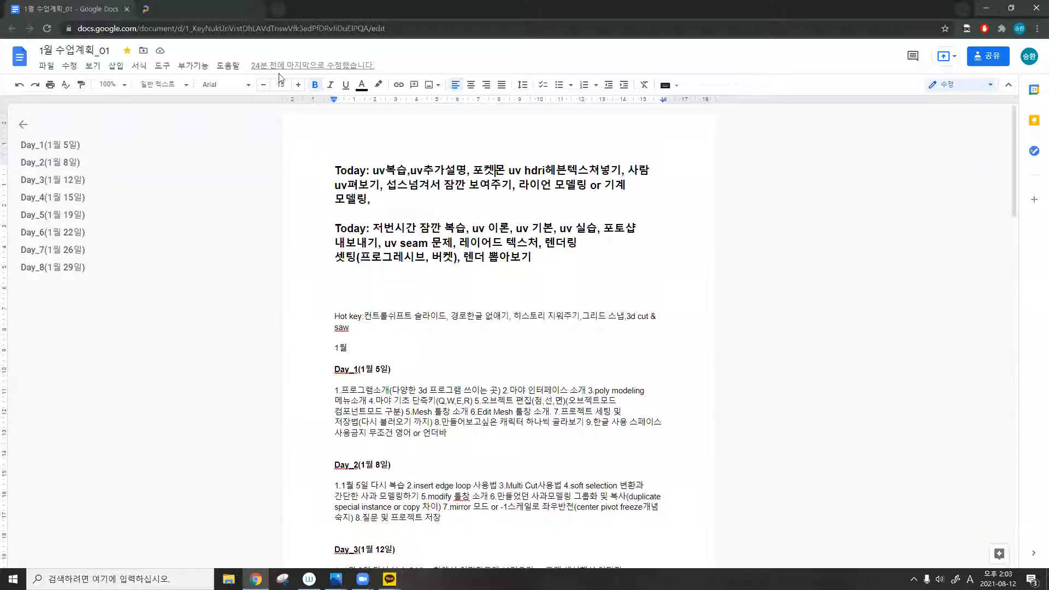
mouse_move(522, 170)
mouse_down()
mouse_move(601, 169)
mouse_move(522, 171)
mouse_up()
click(614, 169)
click(629, 176)
mouse_move(629, 176)
mouse_down()
mouse_move(652, 174)
mouse_move(634, 183)
mouse_up()
click(652, 174)
click(630, 174)
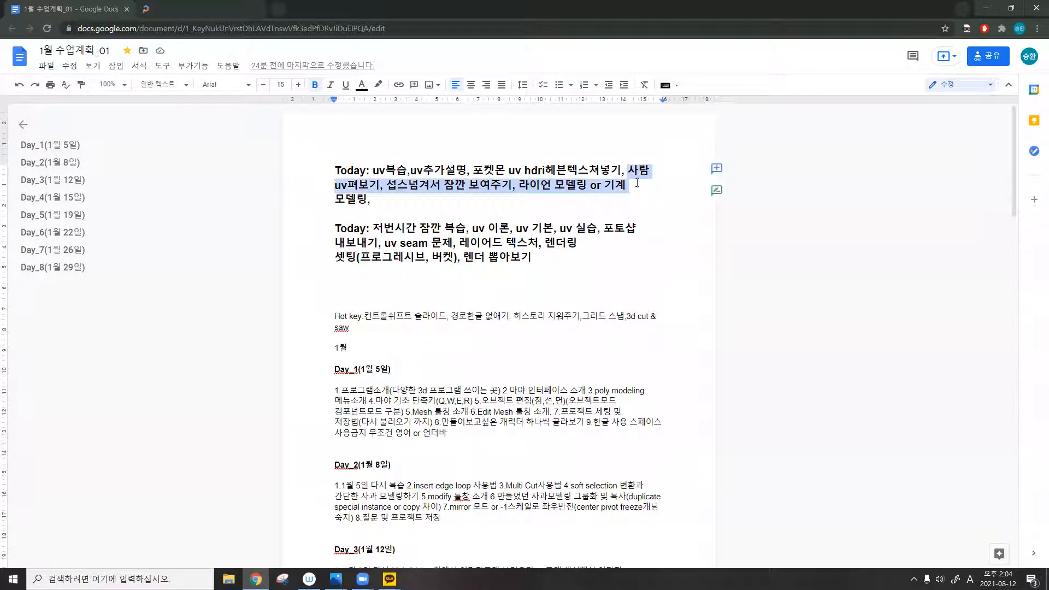
click(369, 186)
drag(383, 187, 334, 185)
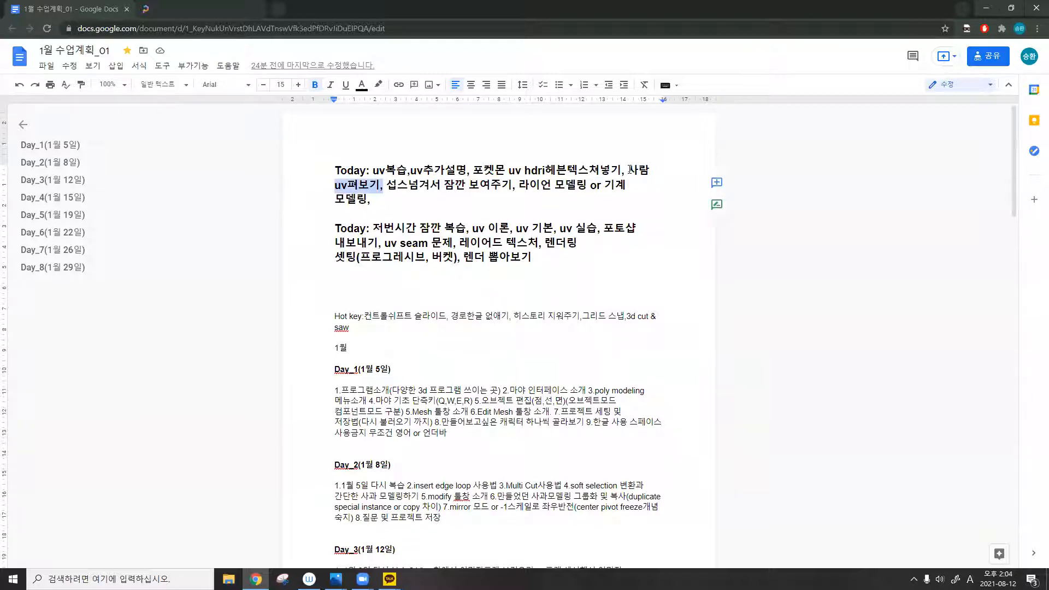
drag(630, 170, 386, 185)
click(386, 186)
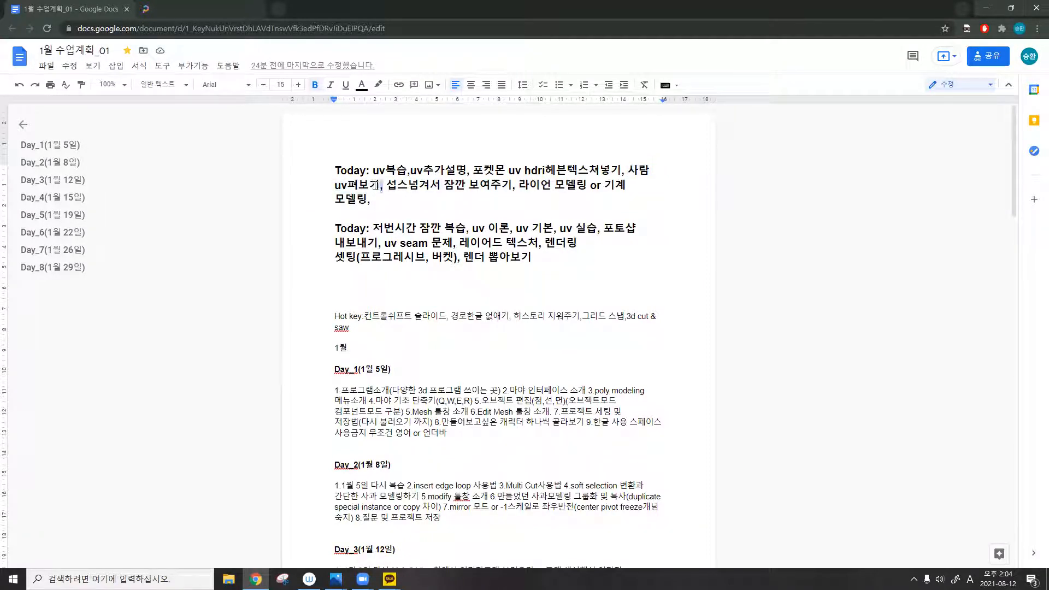
key(shift+Left)
key(shift+Left)
key(shift+Left)
key(shift+Left)
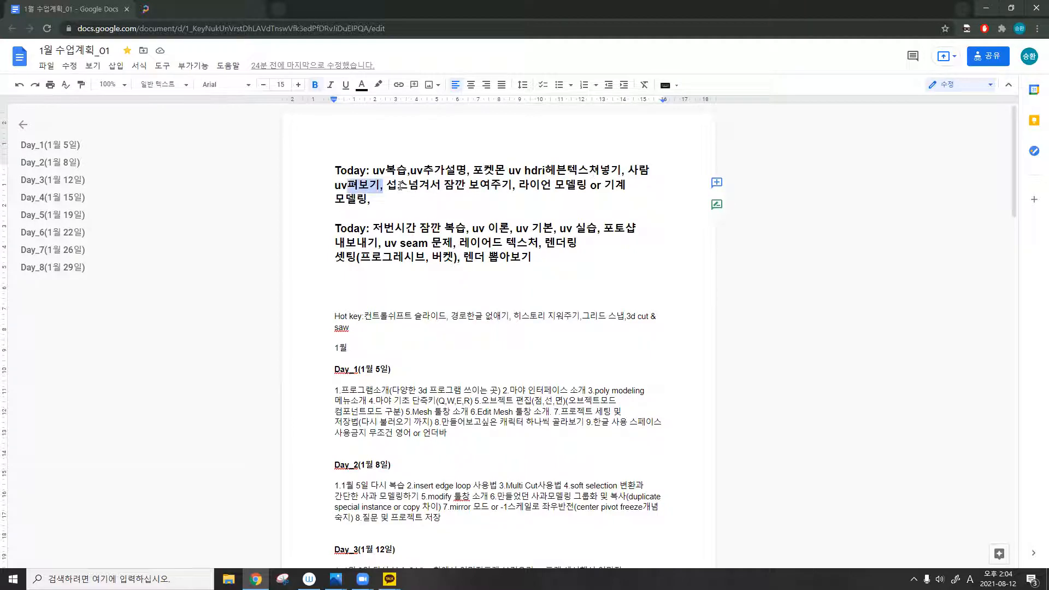
click(424, 170)
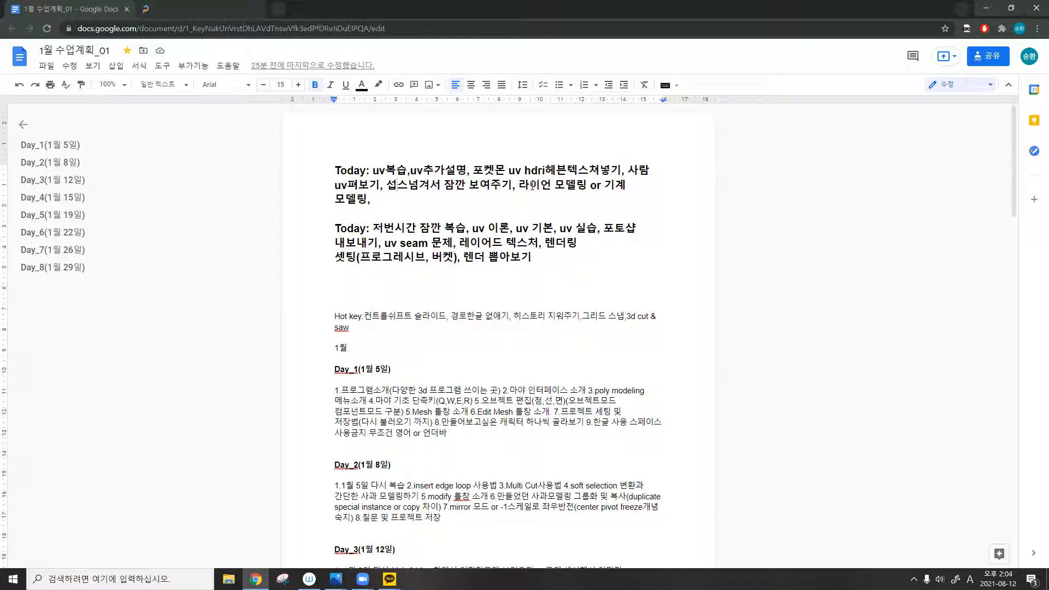
Highlight the 라이언 모델링 topic and the word 기계 in the first Today paragraph.
drag(517, 185, 594, 186)
click(592, 185)
drag(387, 200, 626, 186)
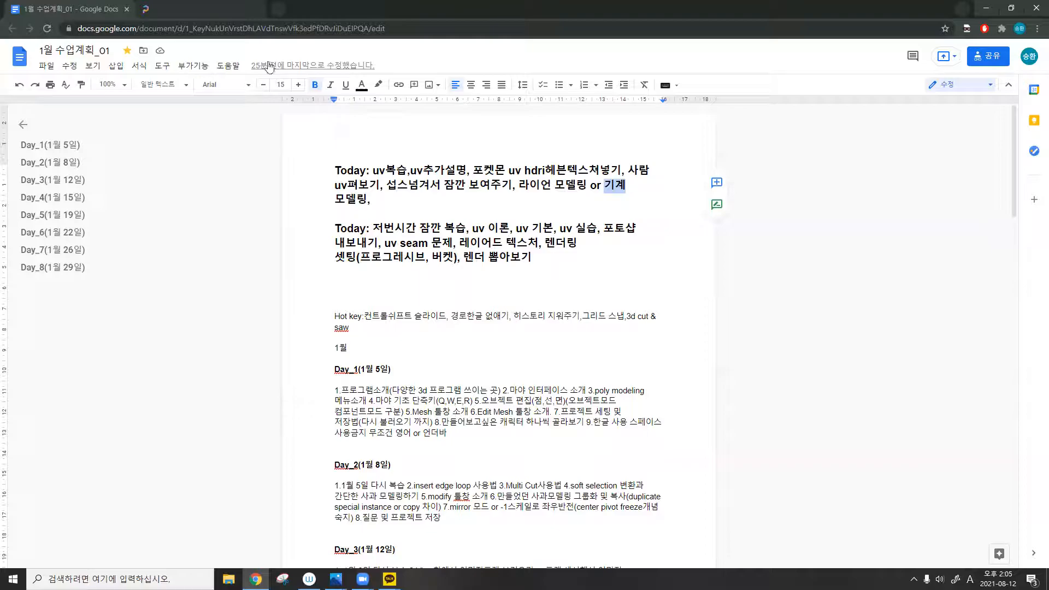
Search Google for "호치케스" in the Poly Haven tab.
click(232, 10)
click(237, 31)
key(ctrl+a)
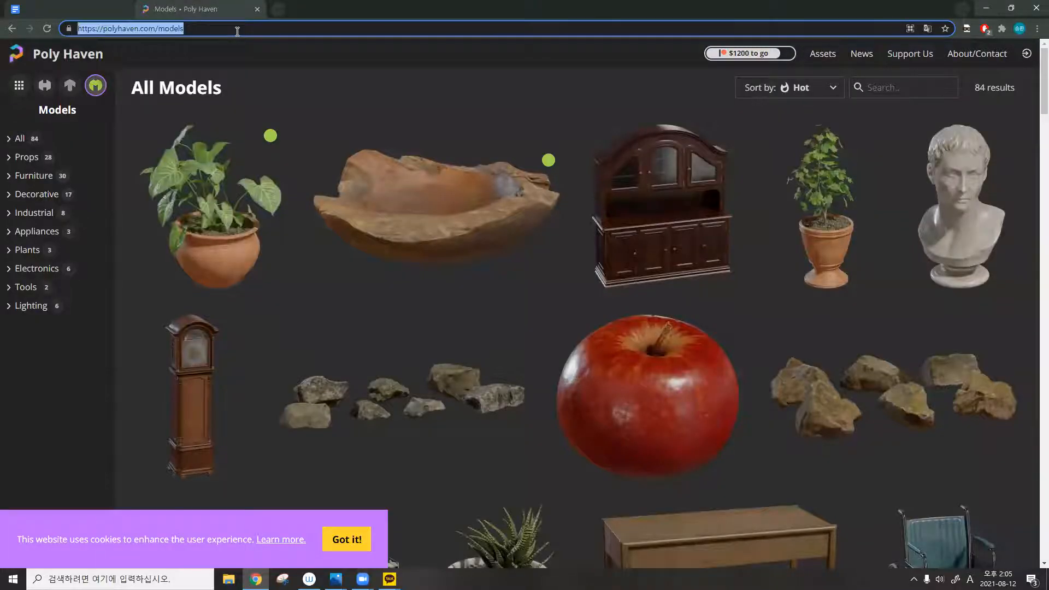
text(g)
key(BackSpace)
key(Hangul)
text(호칰ㅔ스)
key(Return)
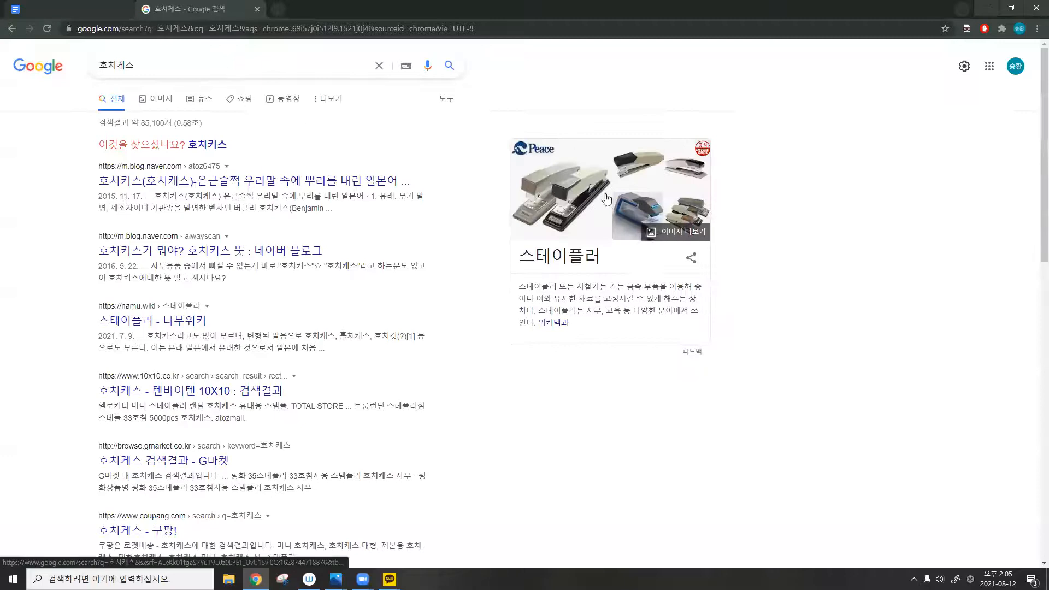
Minimise the browser, view the 라이언.PNG reference image from the desktop, and close the photo viewer.
click(990, 8)
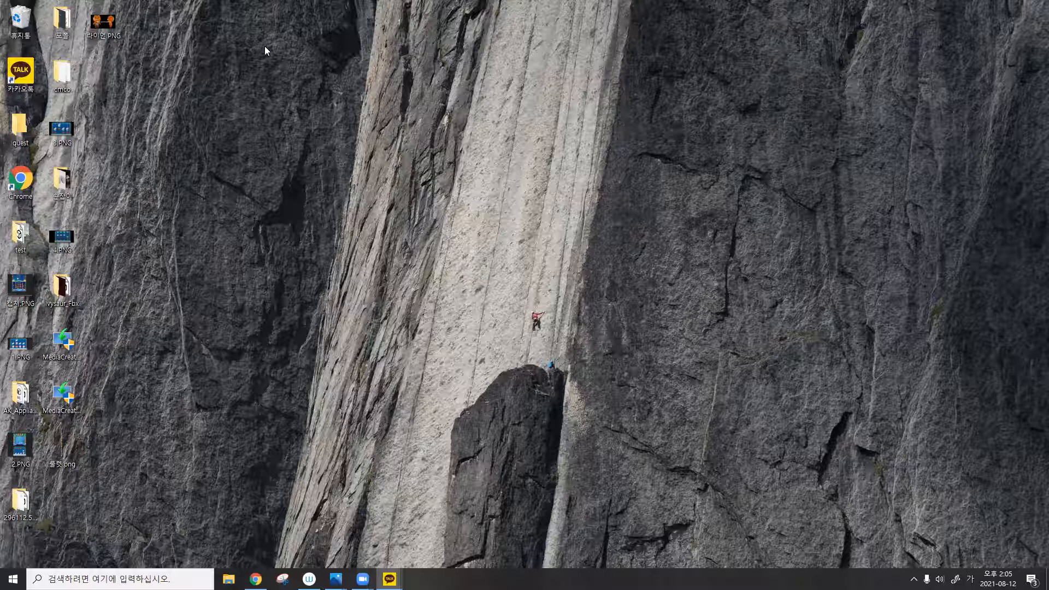
key(Hangul)
double_click(111, 25)
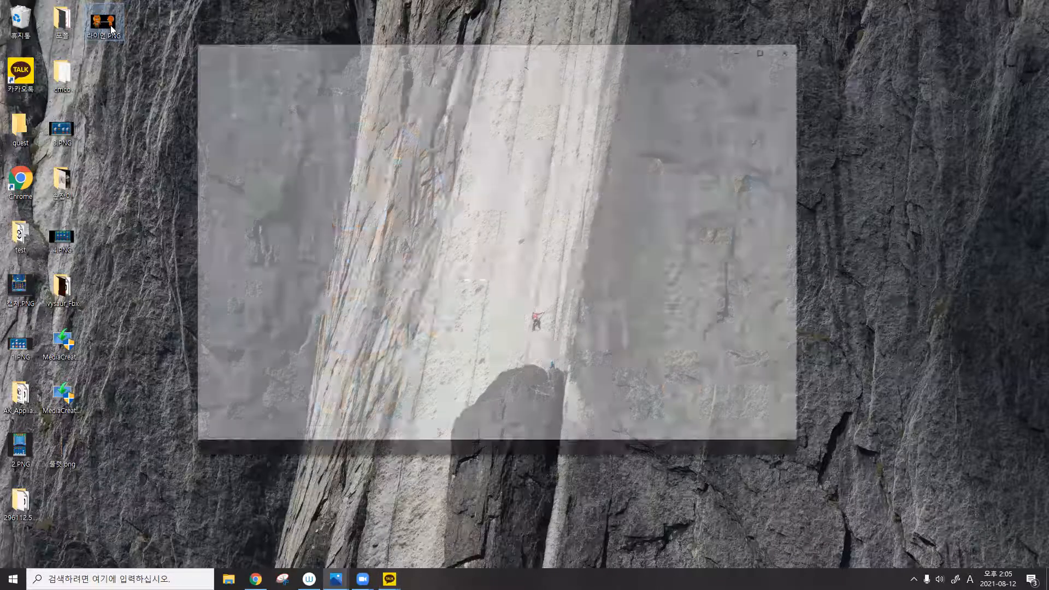
click(794, 48)
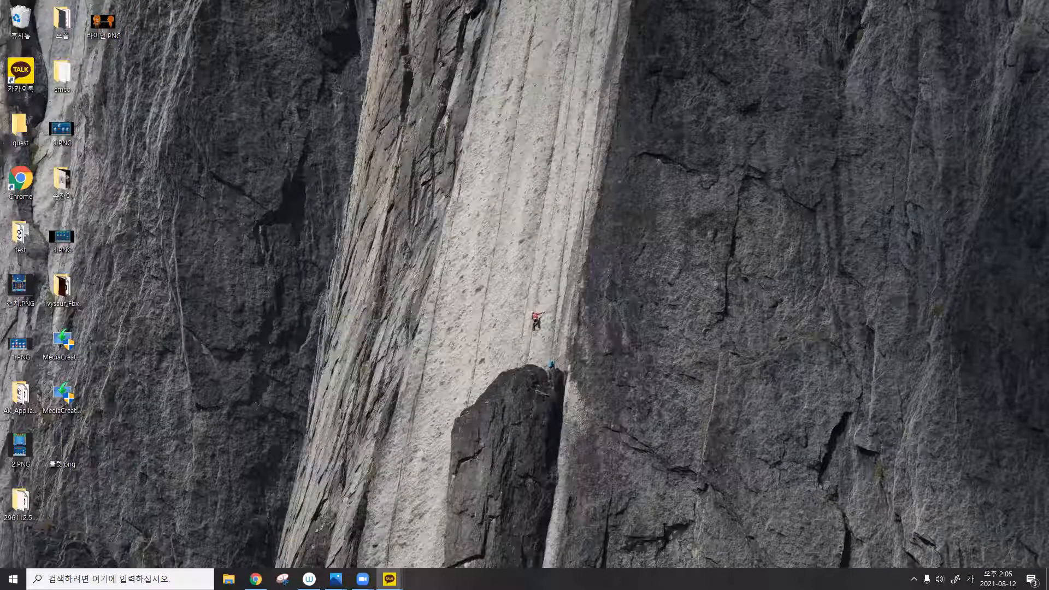
drag(104, 23, 665, 195)
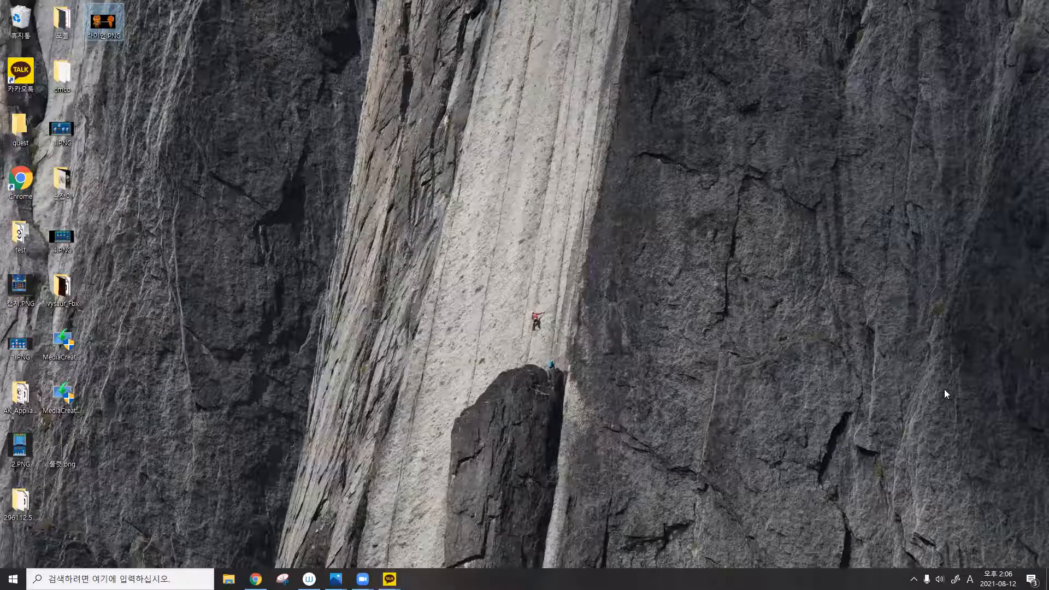
double_click(115, 24)
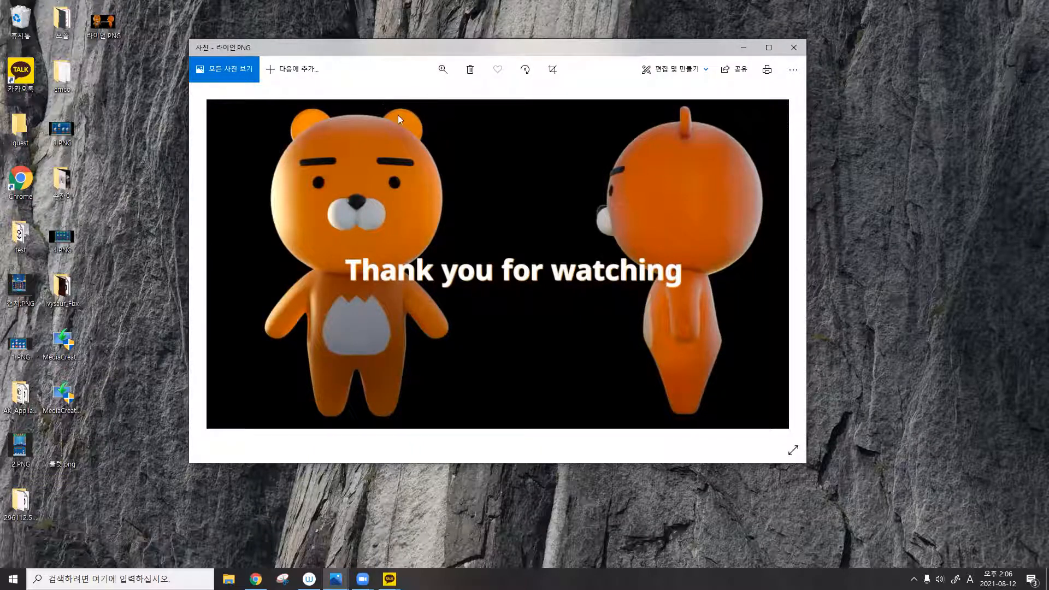
click(794, 48)
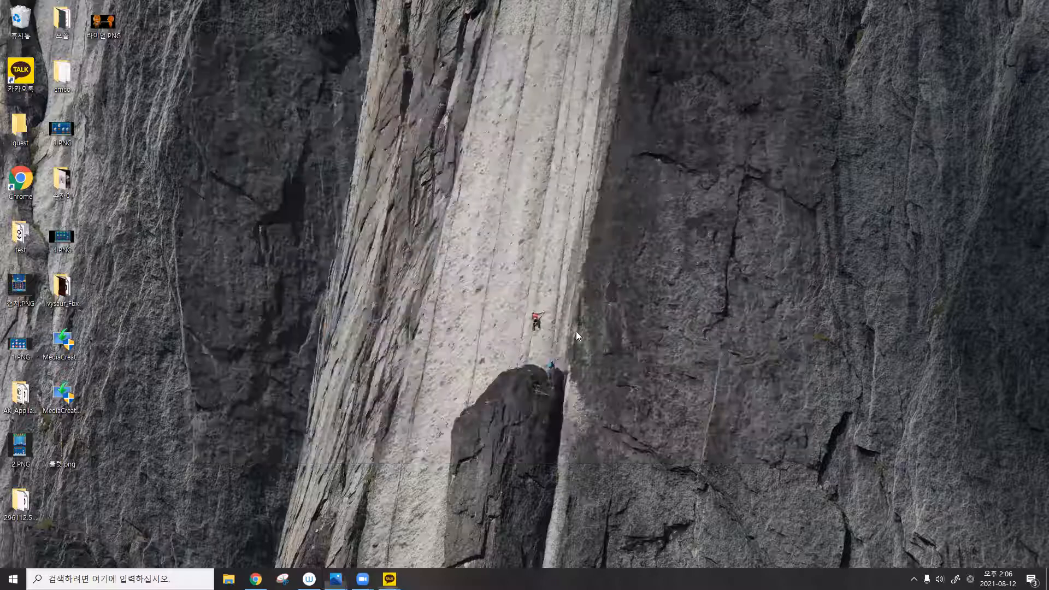
Restore the browser, close the 호치케스 search tab, and highlight the 기계 모델링 topic in the lesson plan.
click(256, 579)
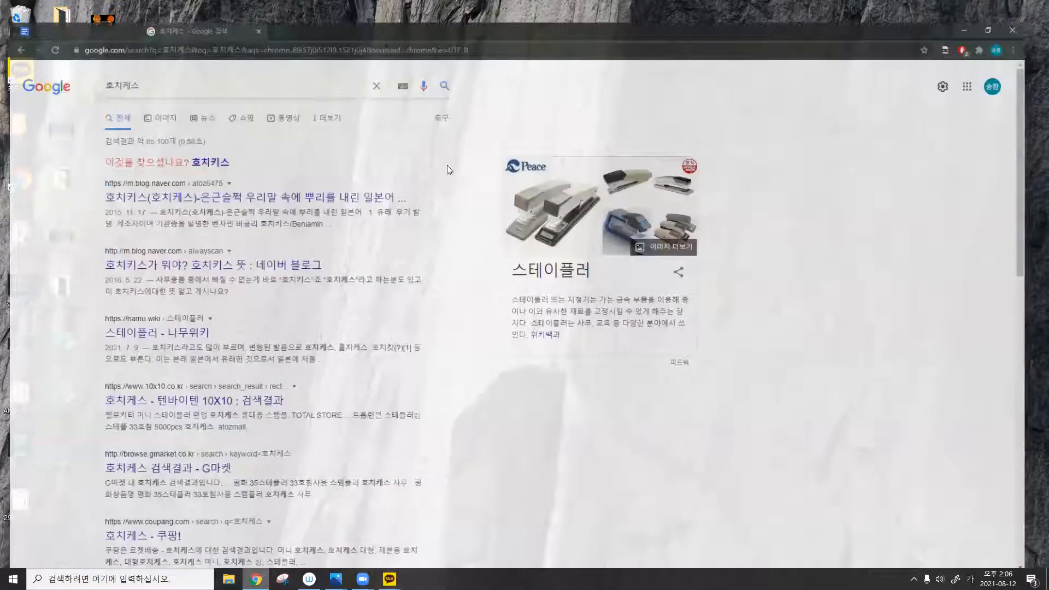
middle_click(156, 5)
click(596, 190)
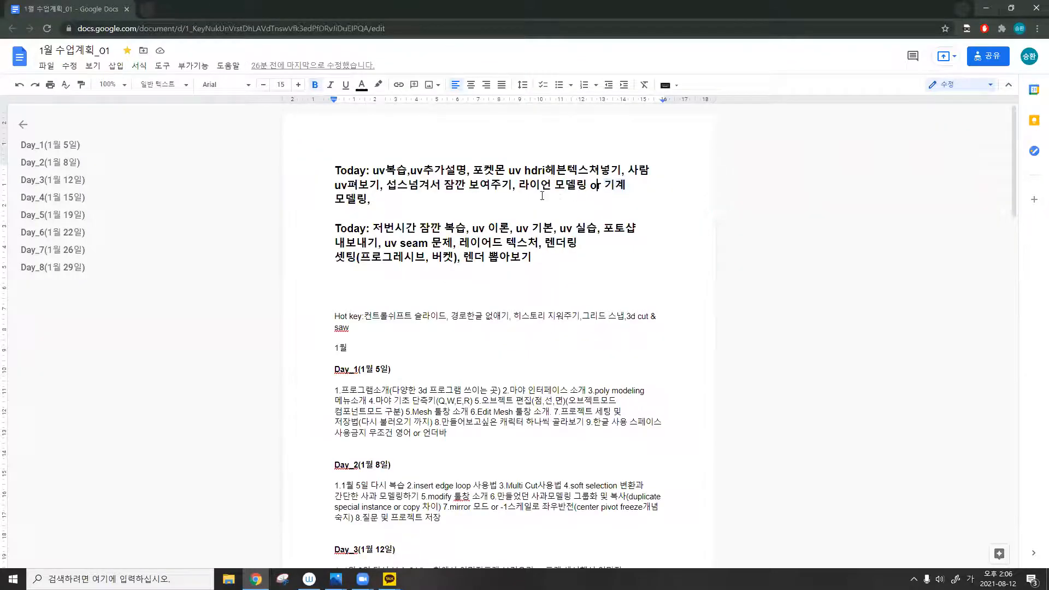
drag(608, 183, 639, 202)
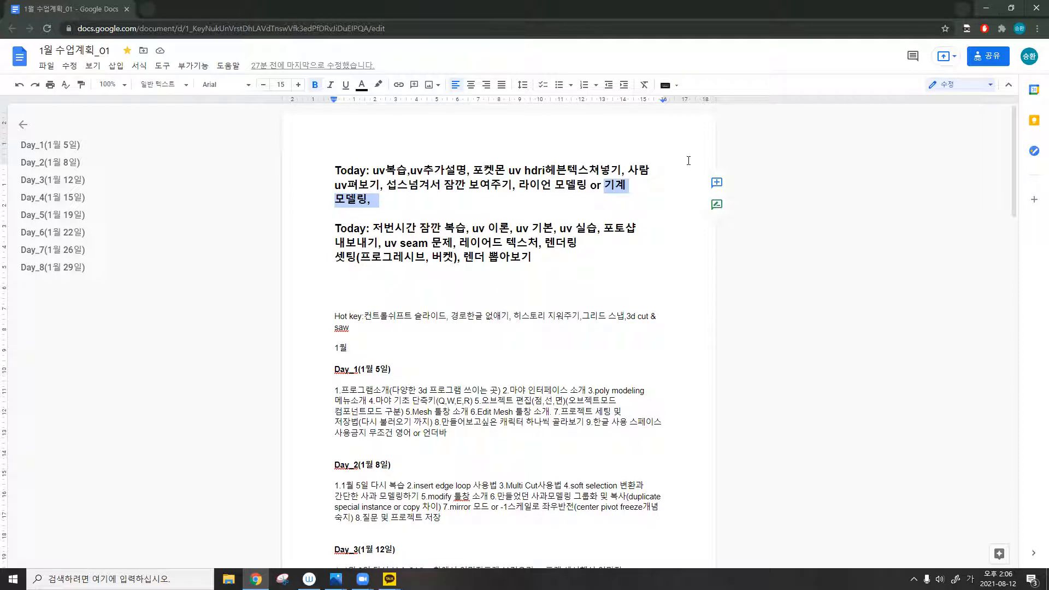
click(617, 184)
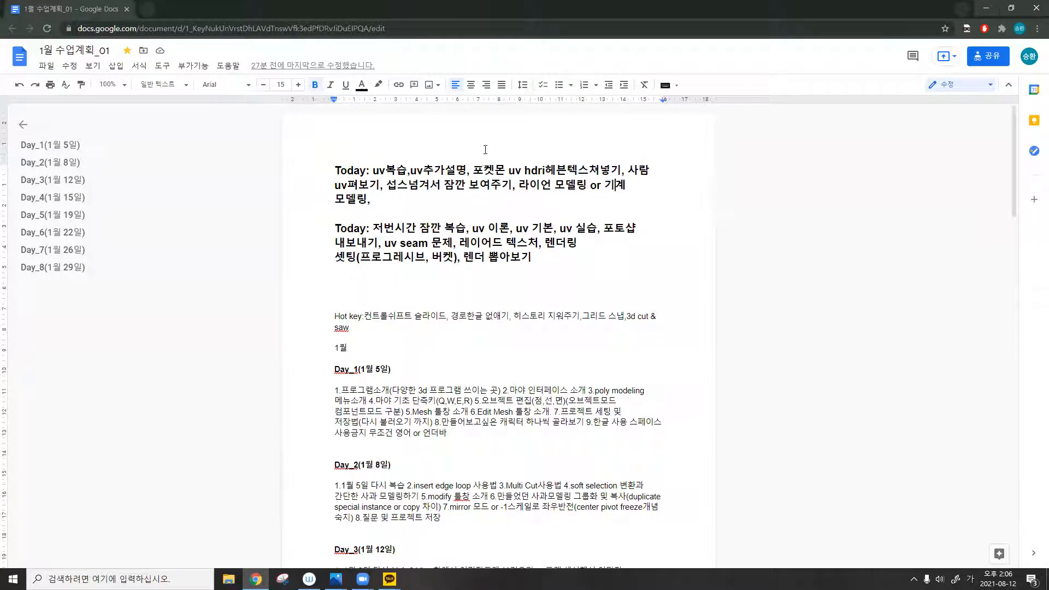
Minimise the browser, bring the practice models from the desktop's cmco folder into the empty Maya scene, and move File Explorer aside.
click(981, 9)
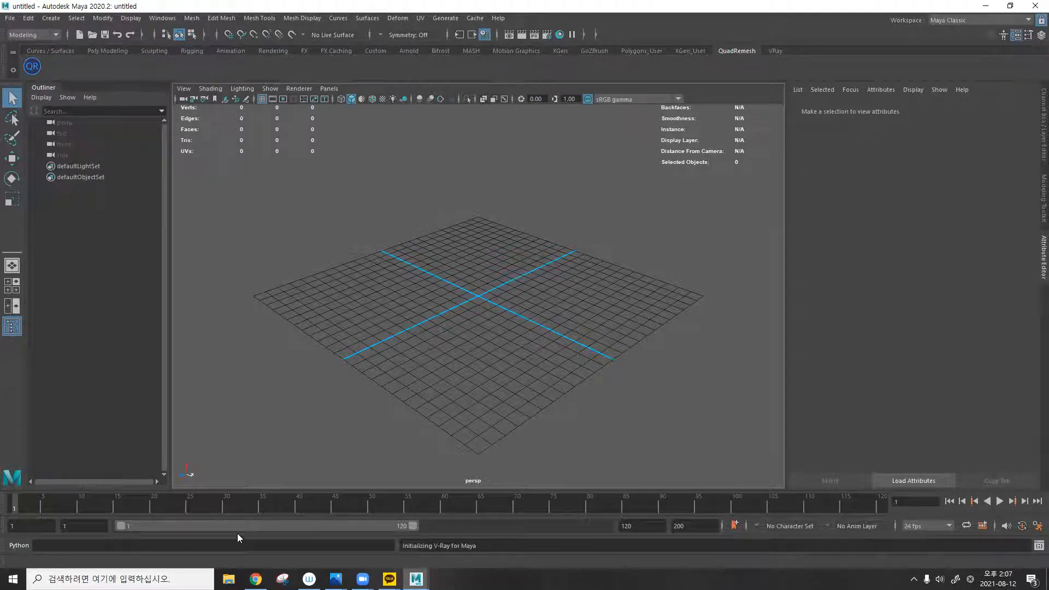
mouse_move(389, 578)
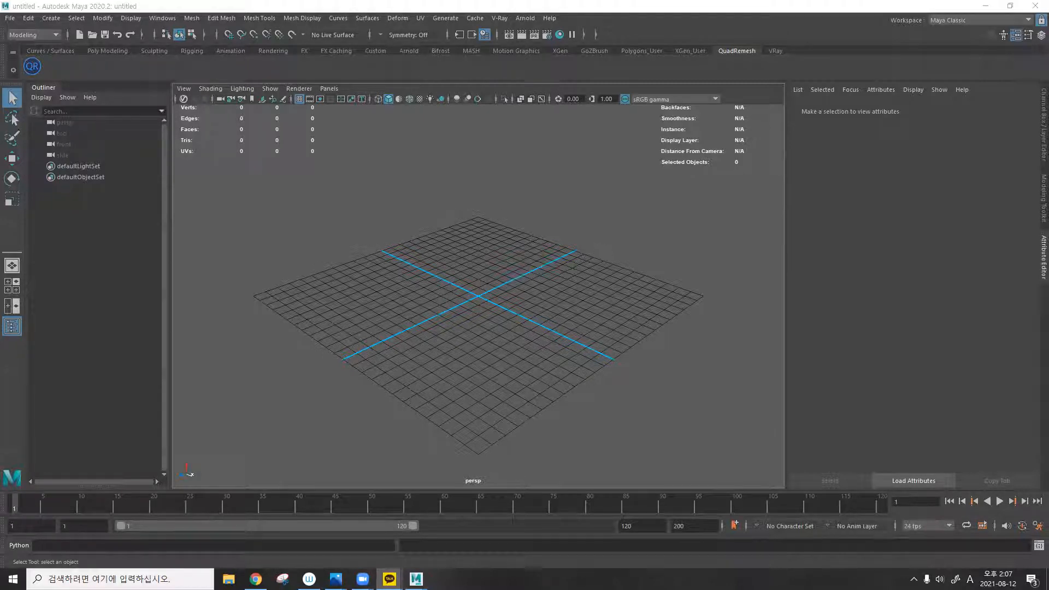
click(229, 578)
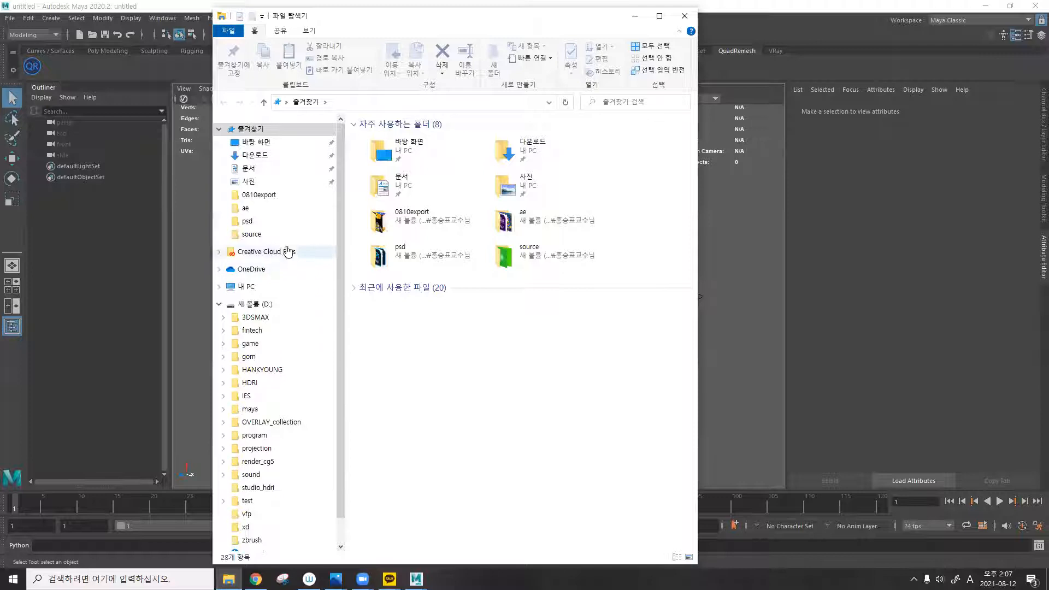
double_click(409, 147)
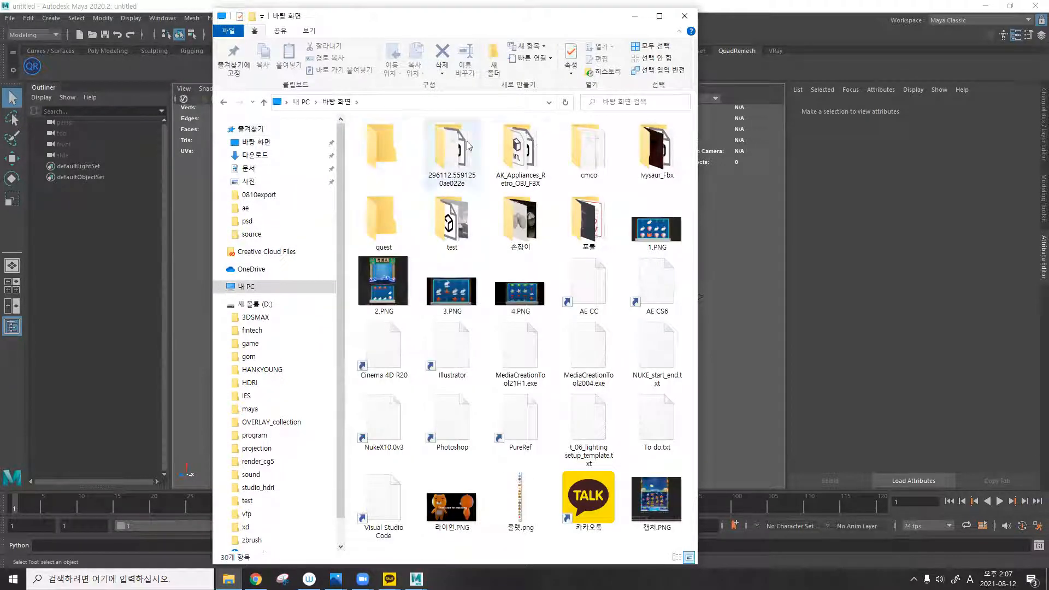
double_click(595, 148)
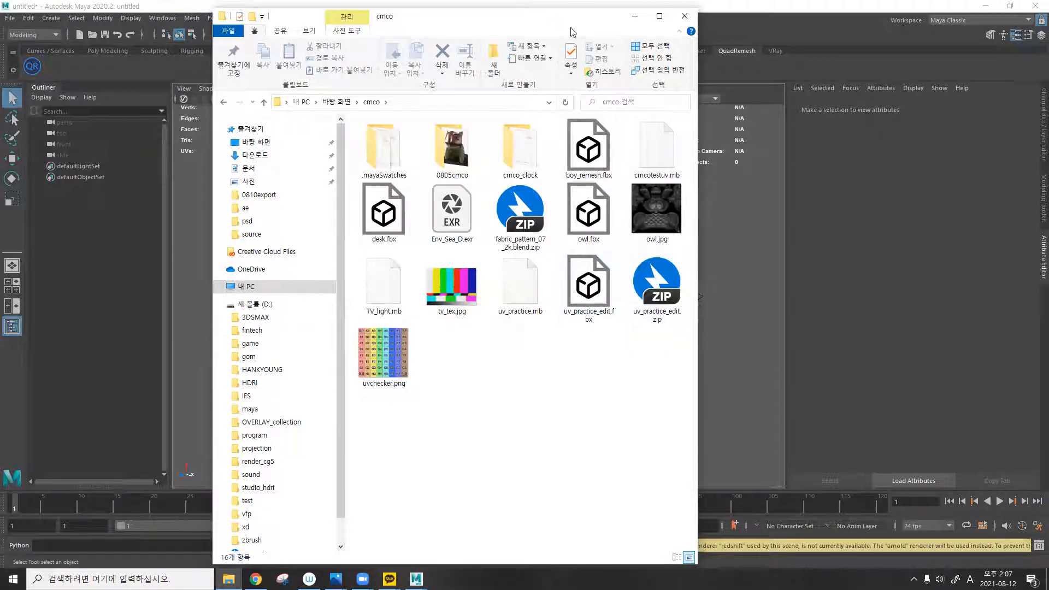
drag(464, 16, 1048, 12)
drag(1048, 265, 516, 247)
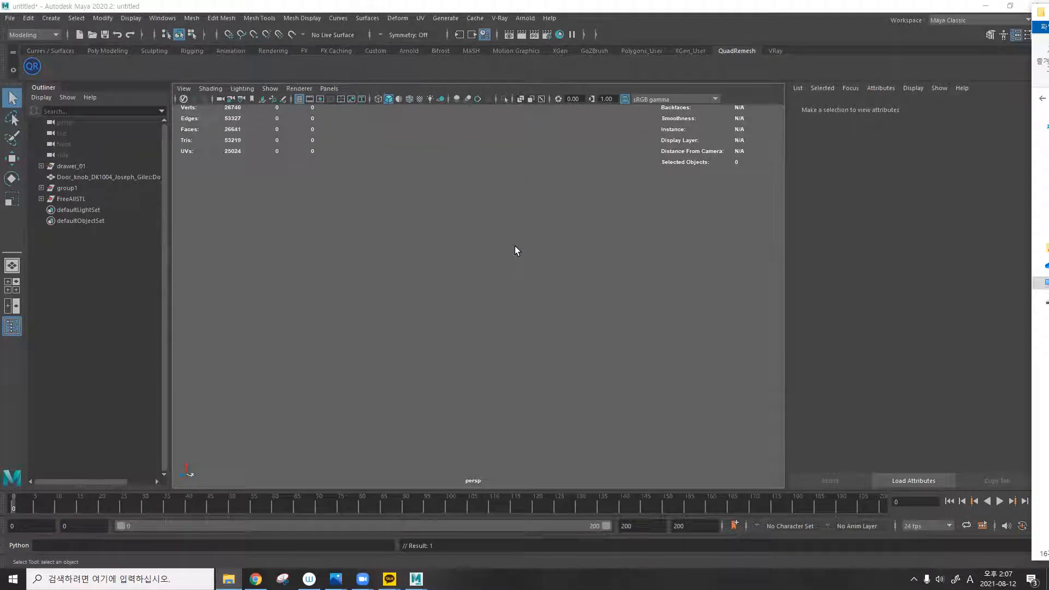
Examine the imported boy, Ivysaur, drawer and door knob models from several angles.
scroll(515, 246, down, 6)
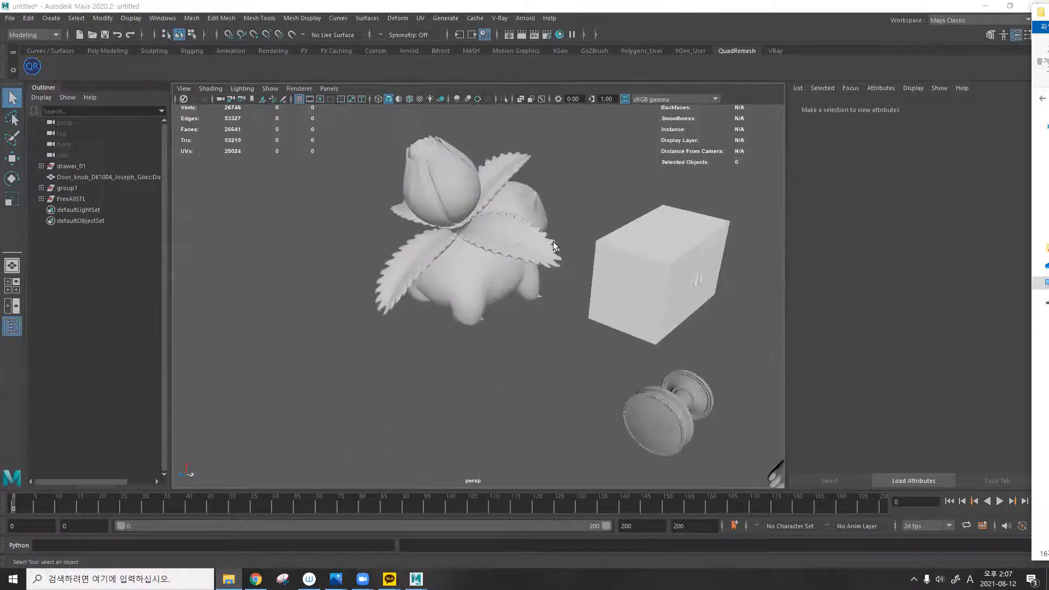
alt+drag(553, 246, 492, 235)
scroll(606, 248, down, 3)
alt+drag(606, 248, 459, 246)
alt+middle_drag(527, 248, 459, 237)
alt+drag(459, 236, 467, 253)
click(564, 267)
alt+drag(560, 266, 447, 222)
alt+middle_drag(355, 137, 431, 270)
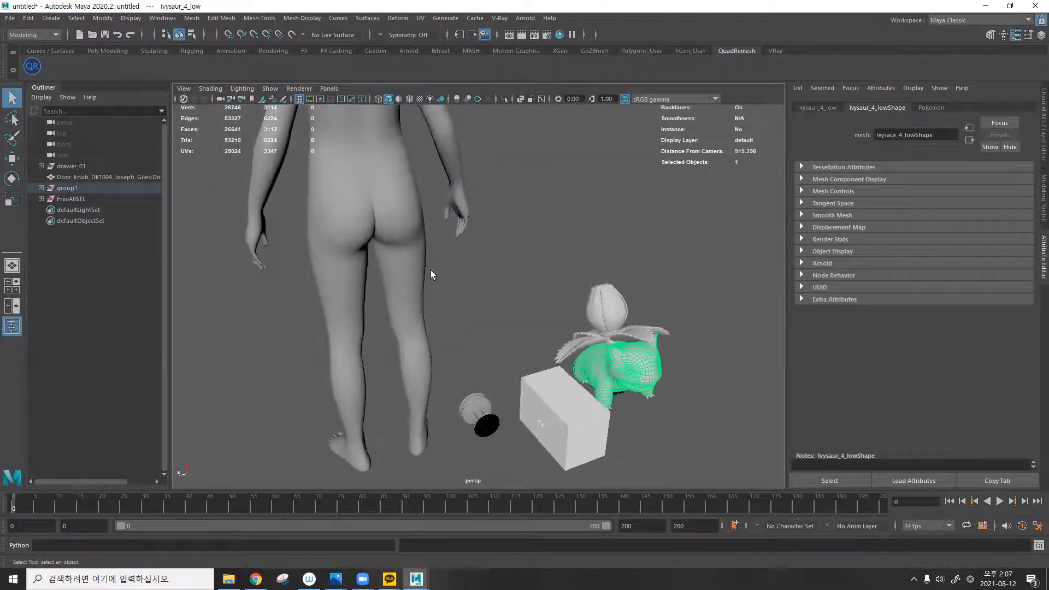
alt+drag(398, 201, 604, 217)
alt+right_drag(634, 267, 375, 265)
alt+middle_drag(491, 217, 518, 289)
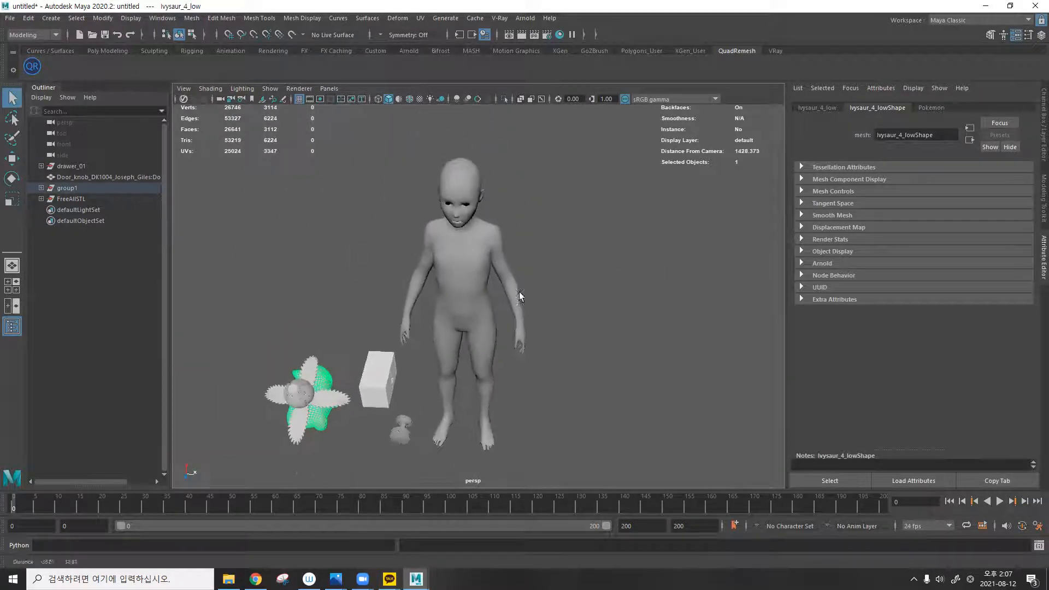
alt+drag(518, 290, 488, 230)
alt+drag(464, 265, 445, 261)
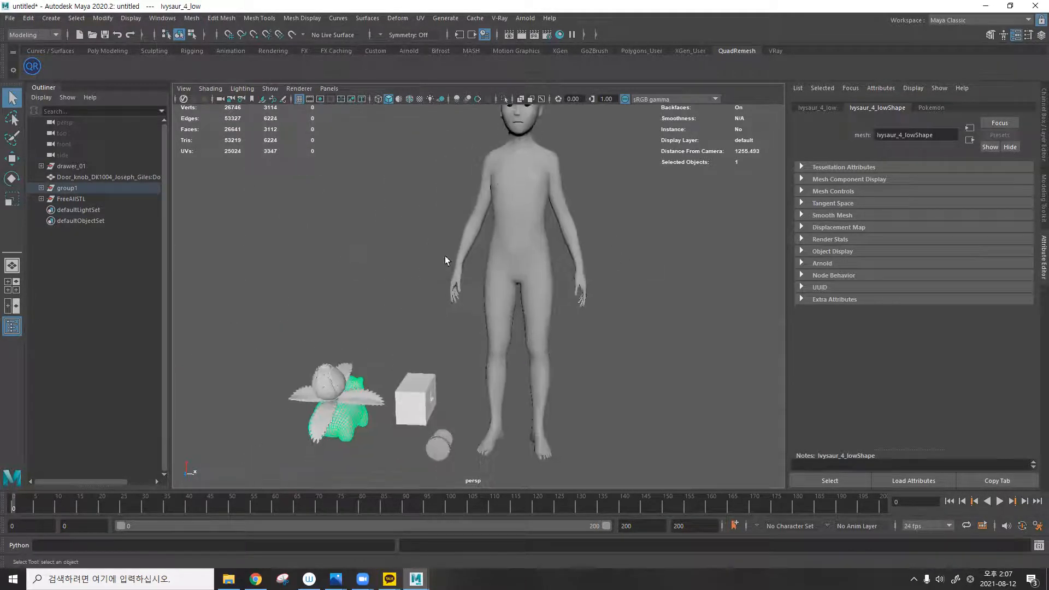
alt+drag(386, 384, 365, 414)
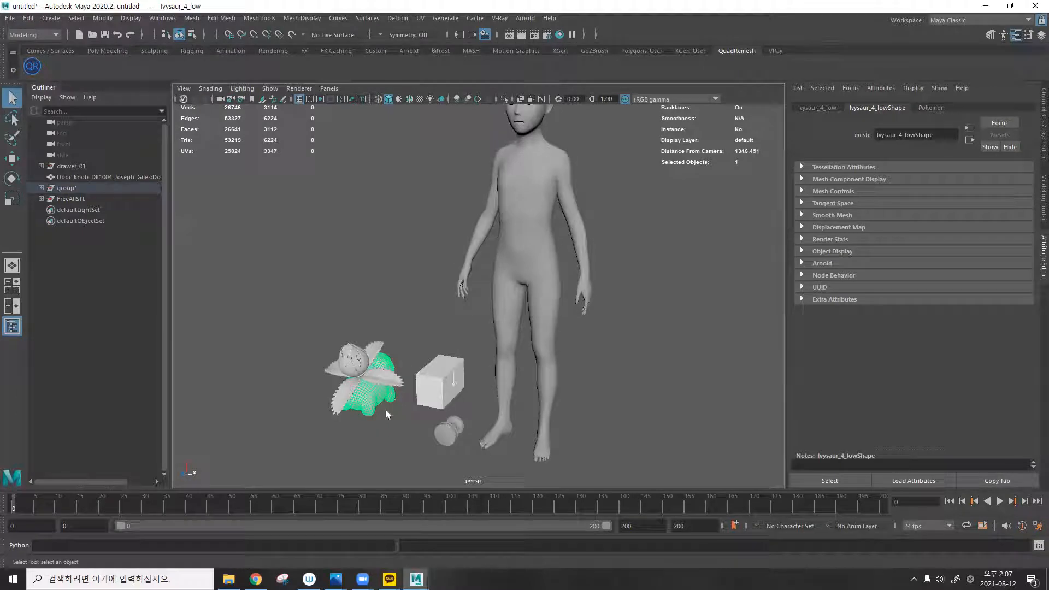
scroll(375, 382, up, 5)
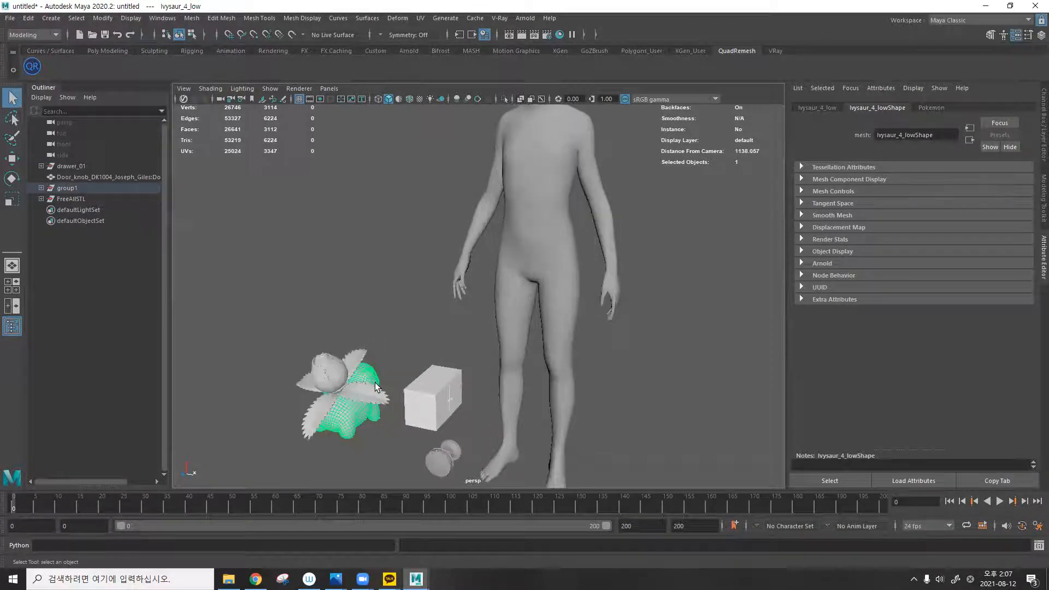
Delete the drawer_01 group from the scene.
click(524, 242)
alt+drag(487, 250, 464, 296)
click(464, 296)
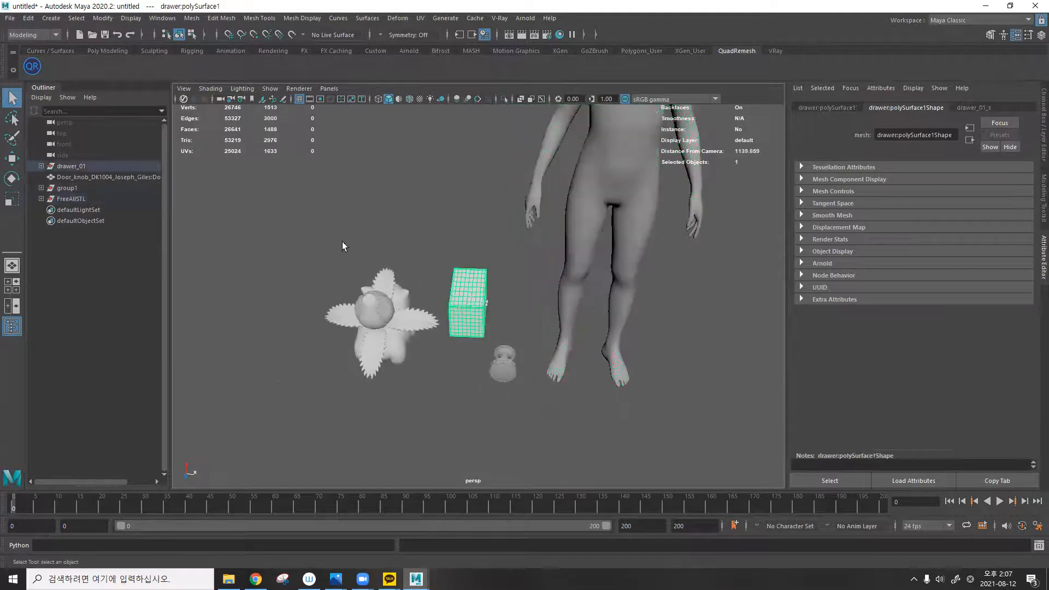
click(90, 168)
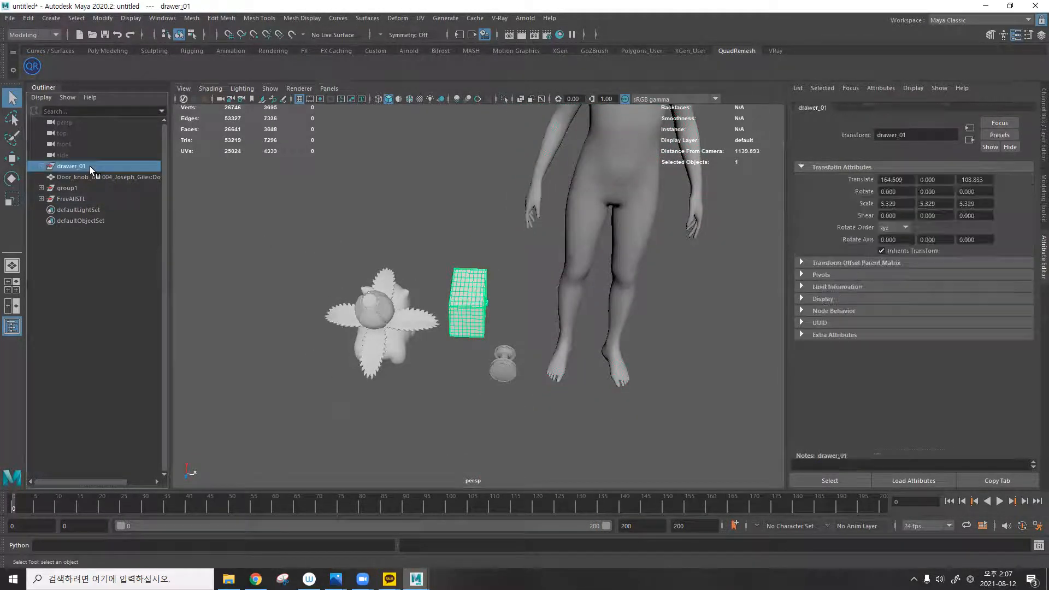
key(Delete)
Delete the door knob model, keeping the Ivysaur group and the boy.
click(80, 176)
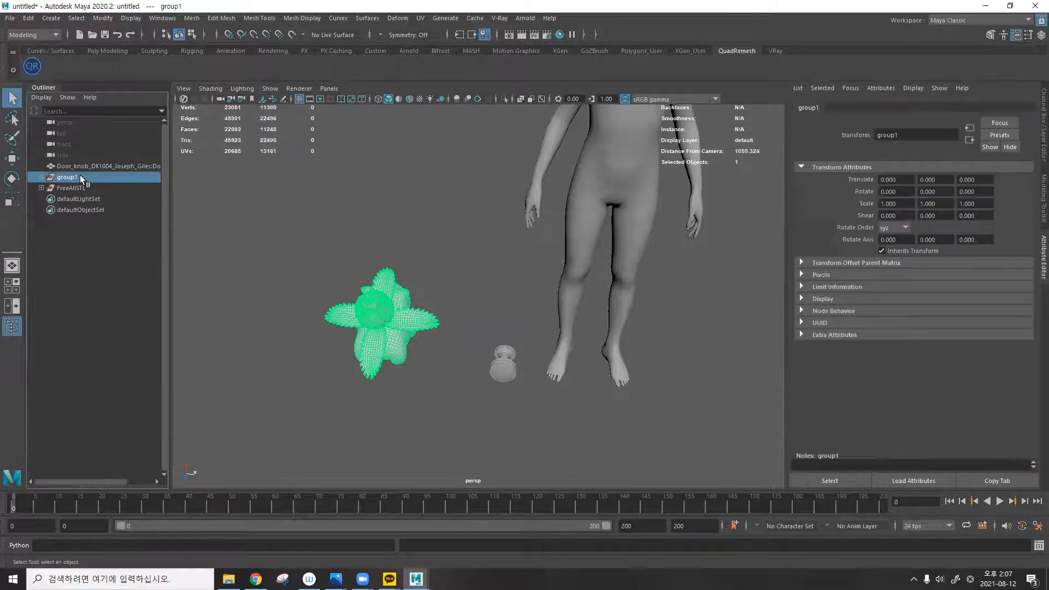
click(417, 284)
click(405, 297)
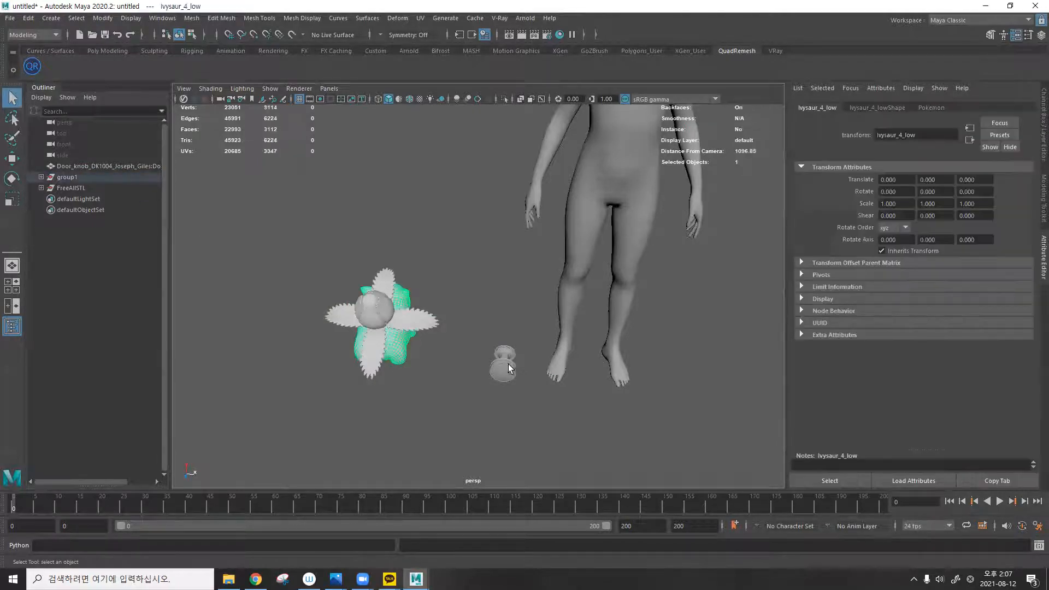
click(112, 166)
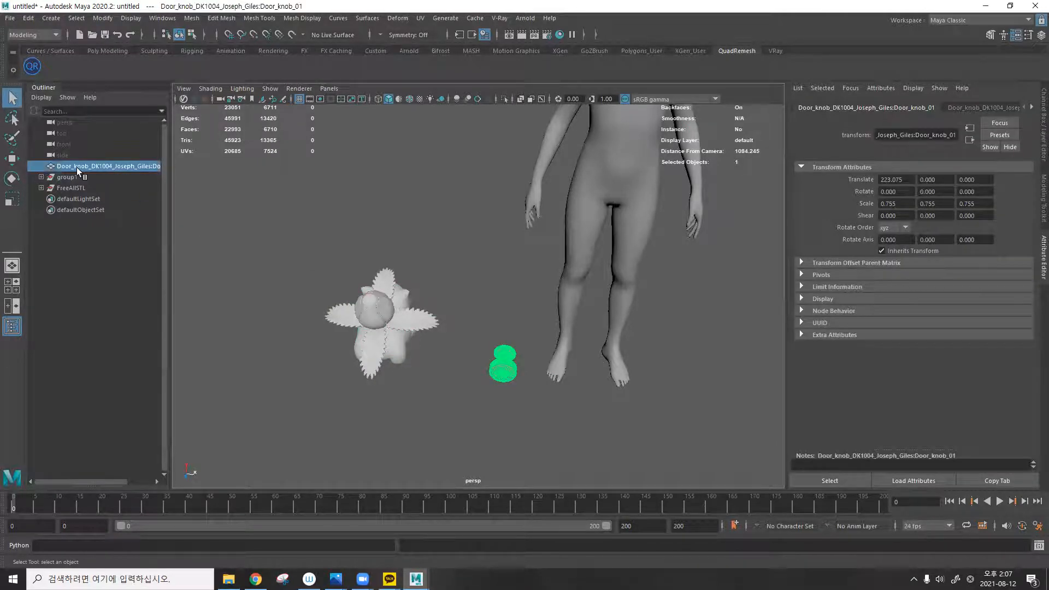
key(Delete)
Delete the flower bulb, the leaves and the remaining plant pieces from Ivysaur's back.
alt+drag(327, 264, 353, 258)
alt+middle_drag(353, 258, 334, 230)
click(413, 221)
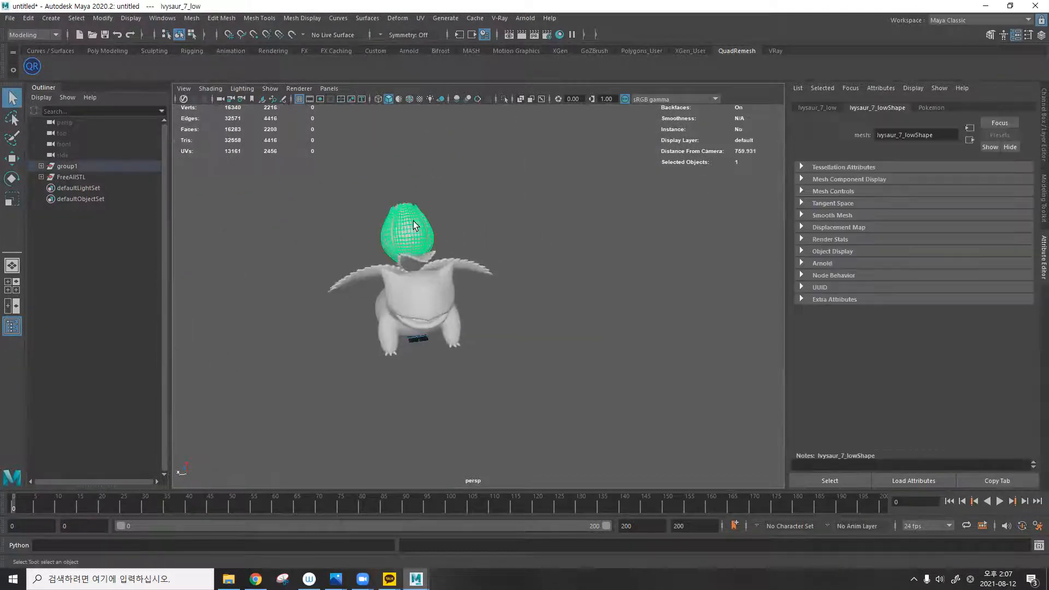
key(Delete)
drag(502, 222, 430, 259)
click(422, 226)
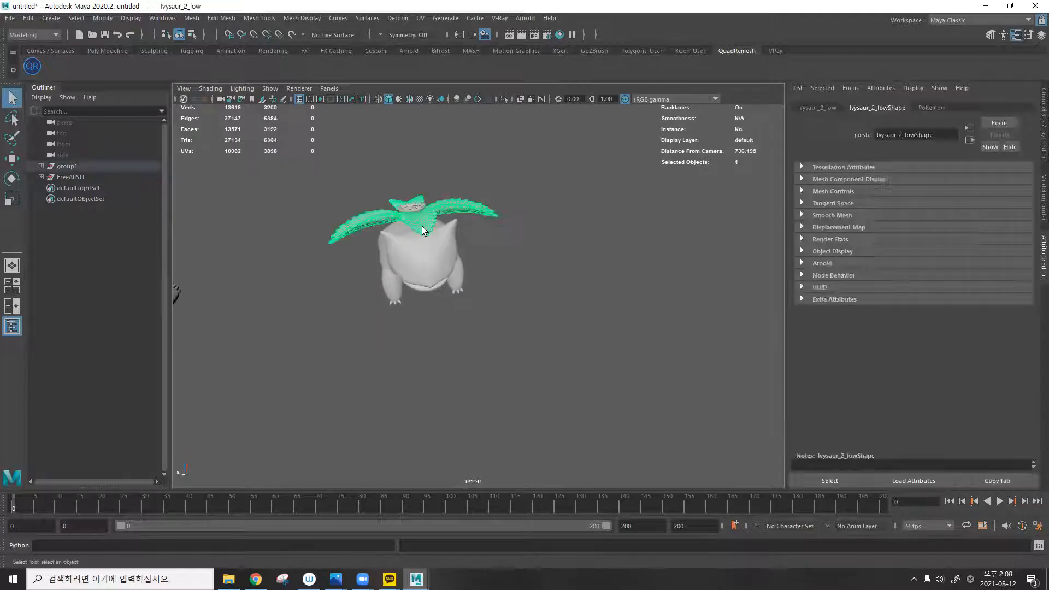
key(Delete)
click(416, 215)
key(Delete)
click(417, 214)
Move the boy mesh Retopo_polySurface17 out of the FreeAllSTL group and delete the empty group.
scroll(464, 250, down, 3)
click(467, 241)
alt+drag(467, 241, 485, 267)
alt+middle_drag(458, 272, 455, 288)
scroll(456, 303, up, 3)
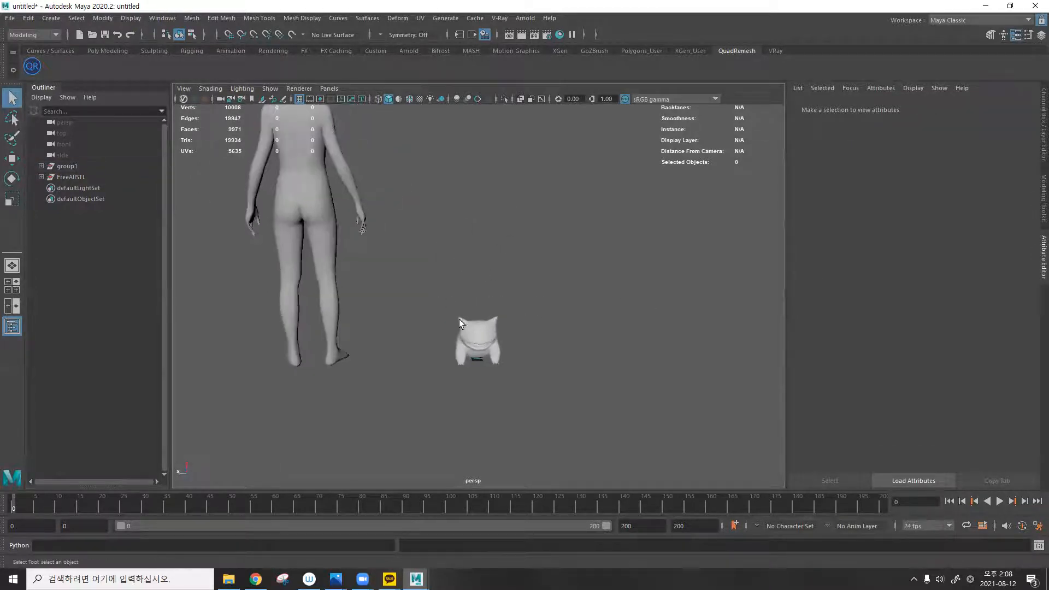
click(295, 176)
click(41, 178)
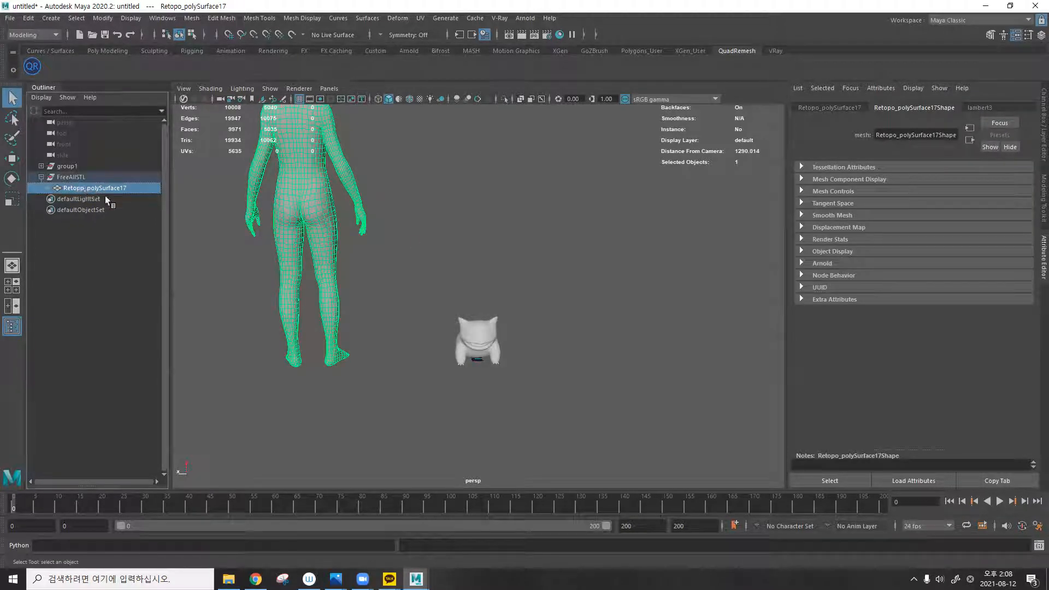
click(41, 177)
click(42, 178)
middle_drag(70, 186, 77, 173)
click(76, 188)
key(Delete)
Rename the boy mesh to boy_mod and hide it.
click(77, 179)
double_click(77, 179)
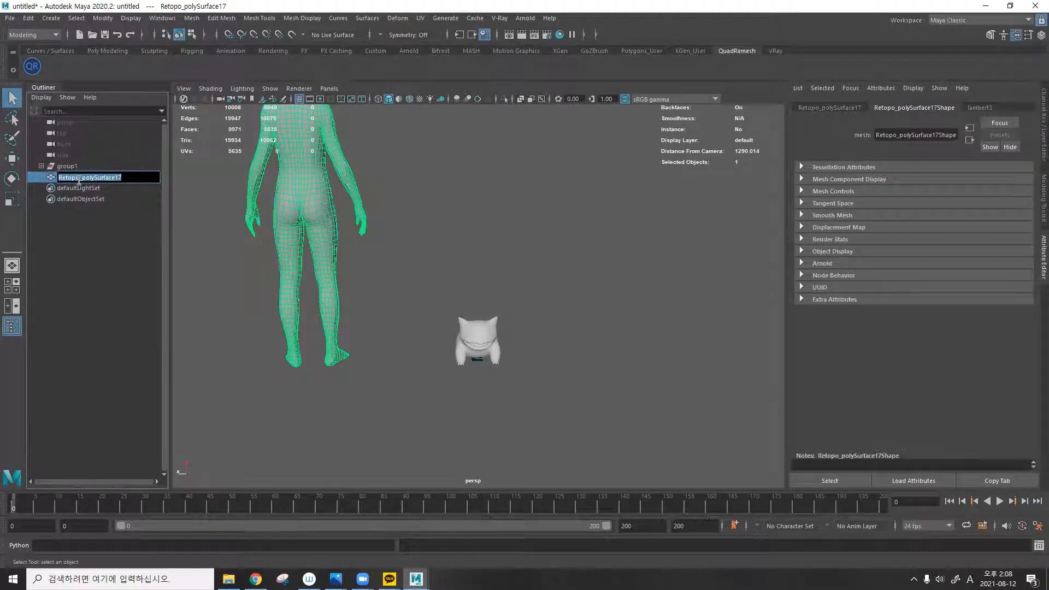
text(boy_mod)
key(Return)
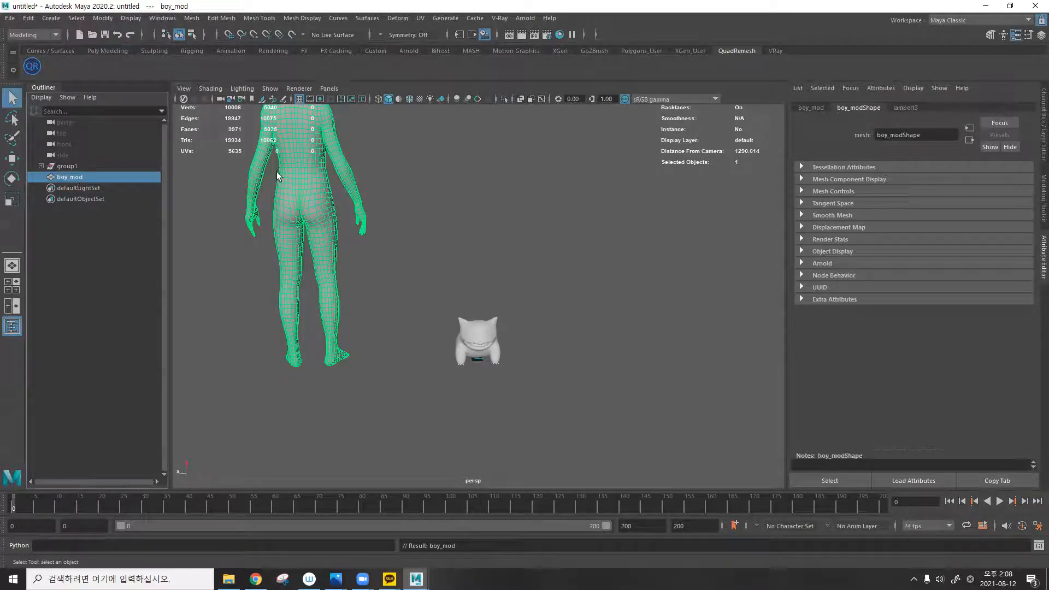
key(ctrl+h)
Frame the Ivysaur body, view its UV layout and checker pattern in the UV Editor, and close the UV windows.
click(482, 341)
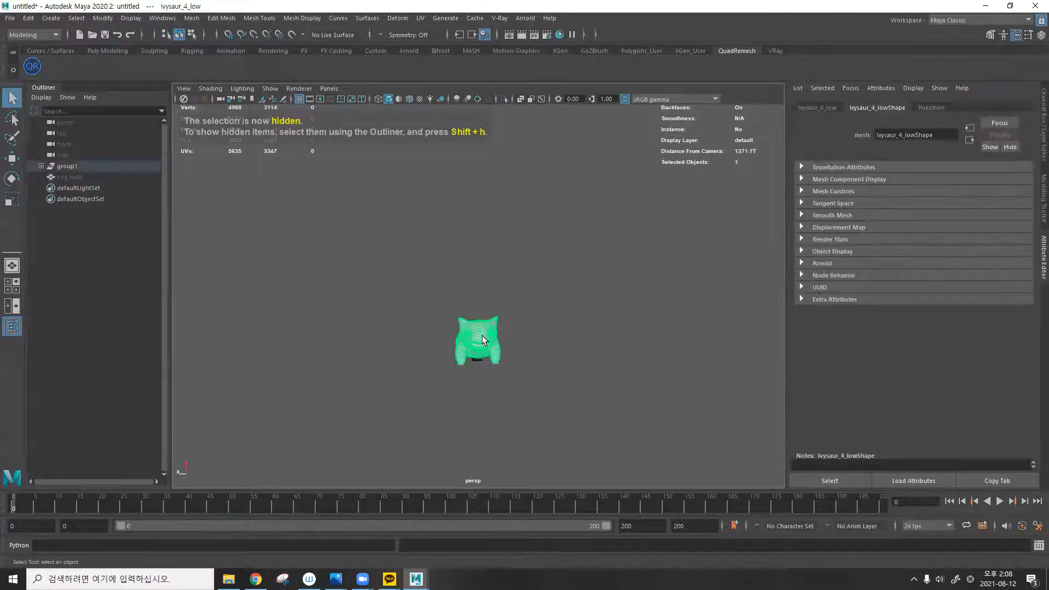
key(f)
alt+drag(534, 307, 416, 232)
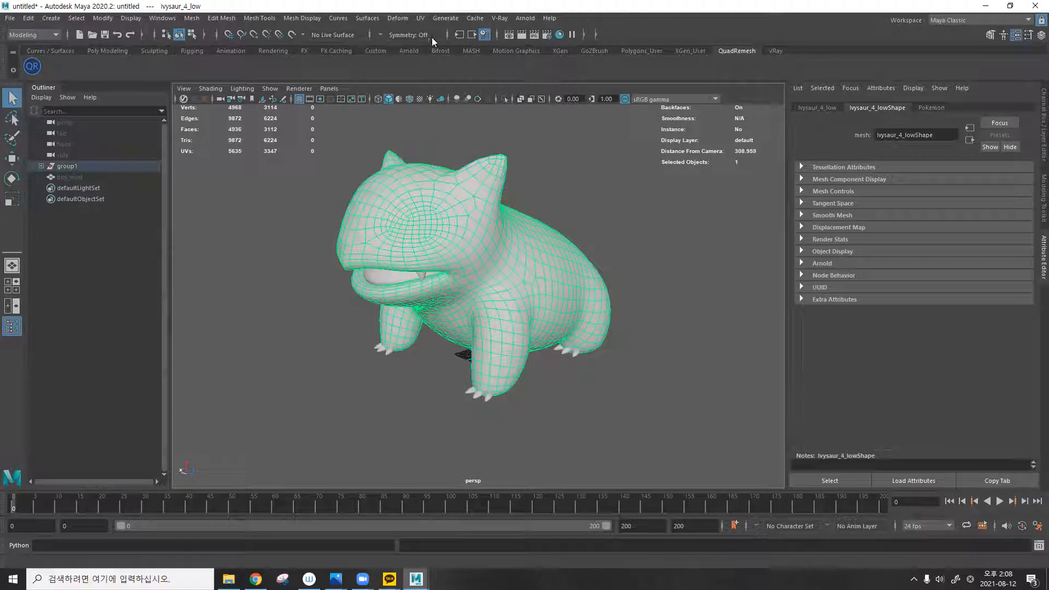
click(421, 19)
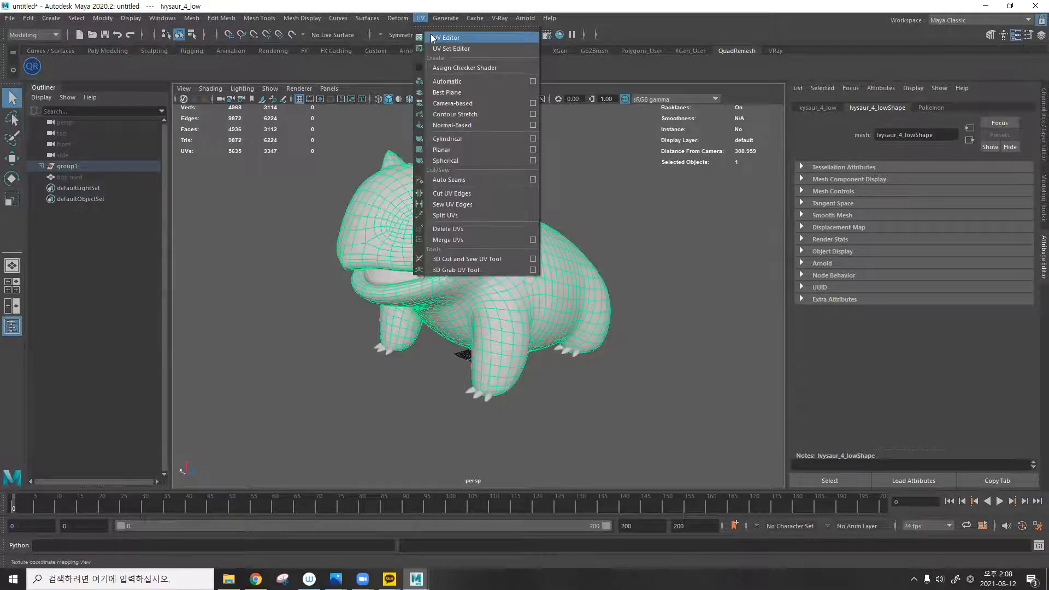
click(432, 37)
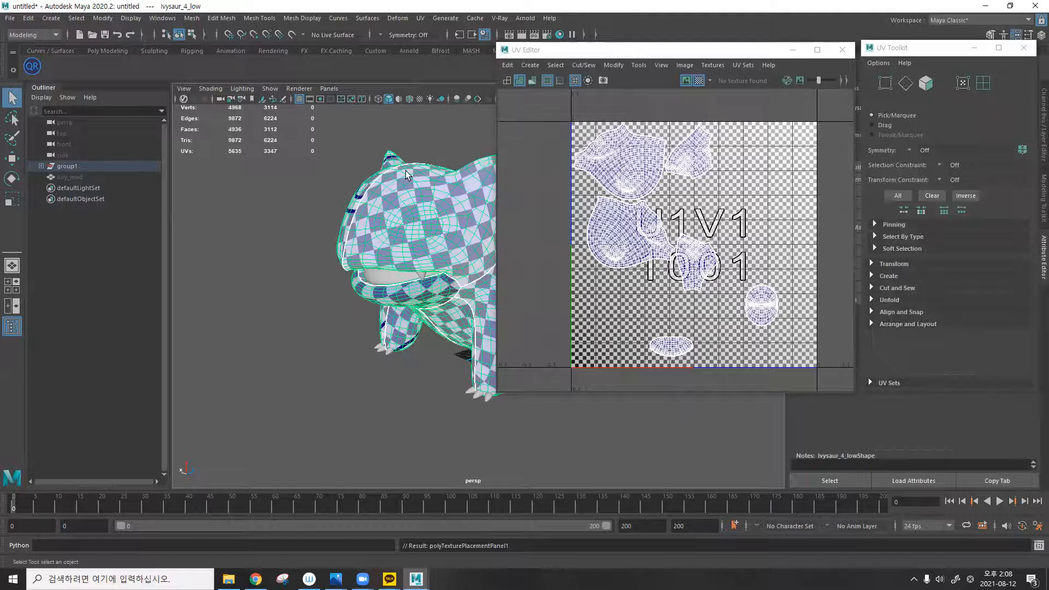
alt+drag(334, 204, 309, 257)
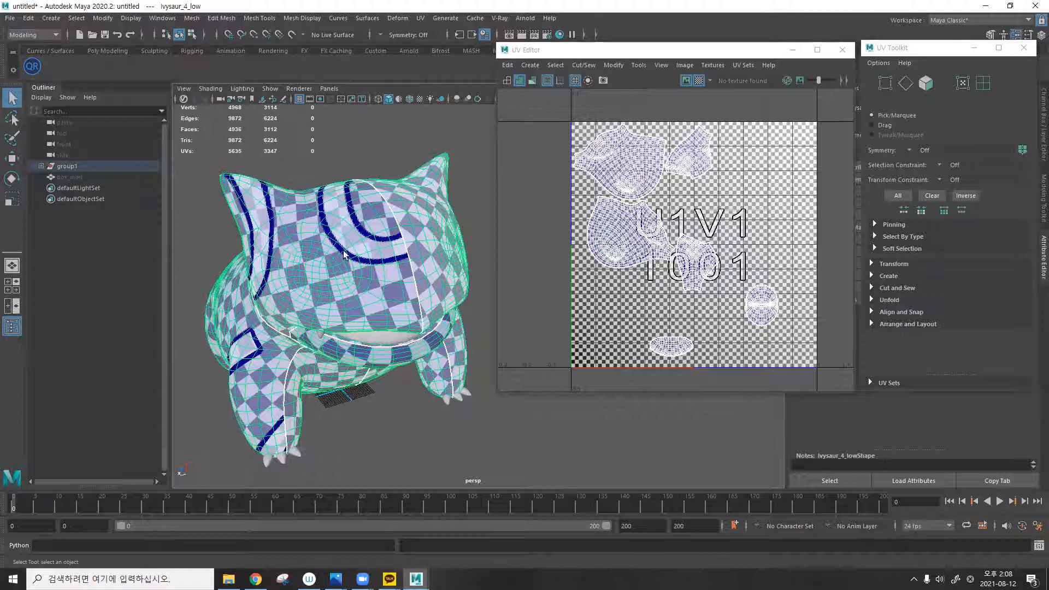
alt+drag(347, 272, 399, 217)
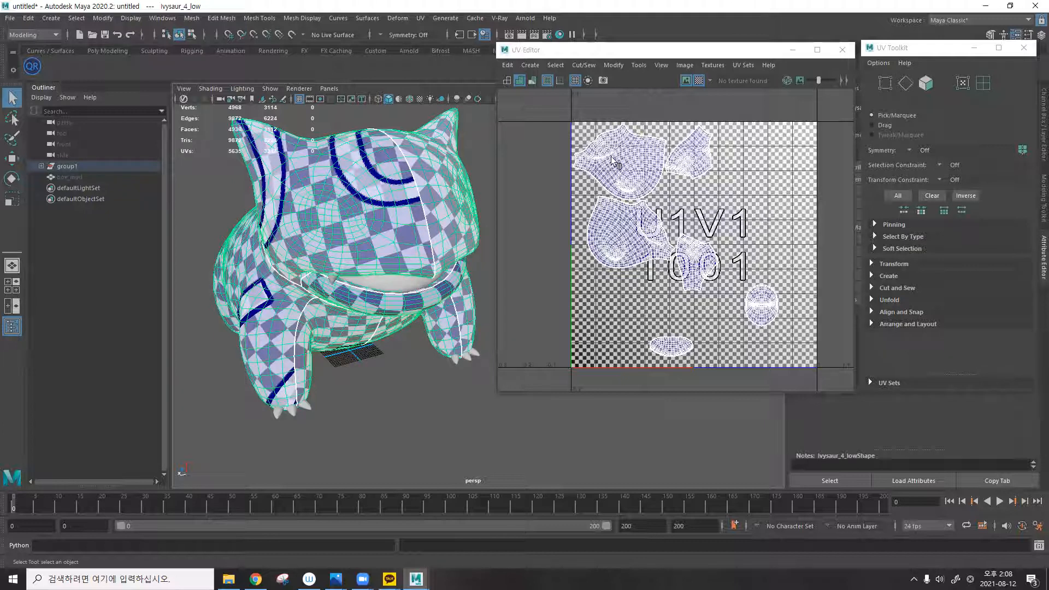
click(842, 50)
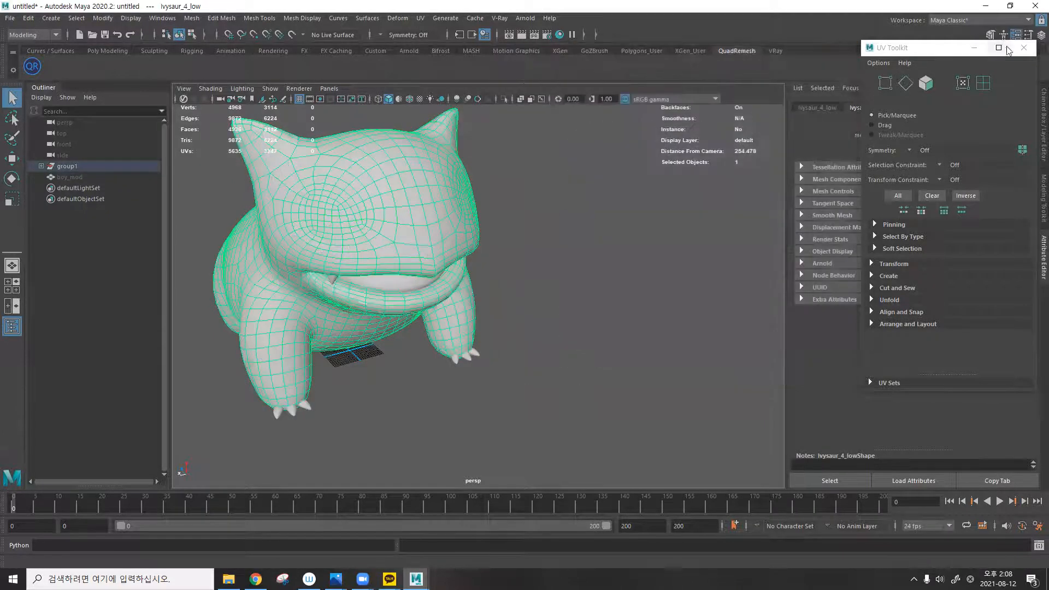
click(1023, 47)
Open the UV Editor for the Ivysaur body, move its window clear of the model, and view the checker pattern.
alt+drag(465, 212, 436, 192)
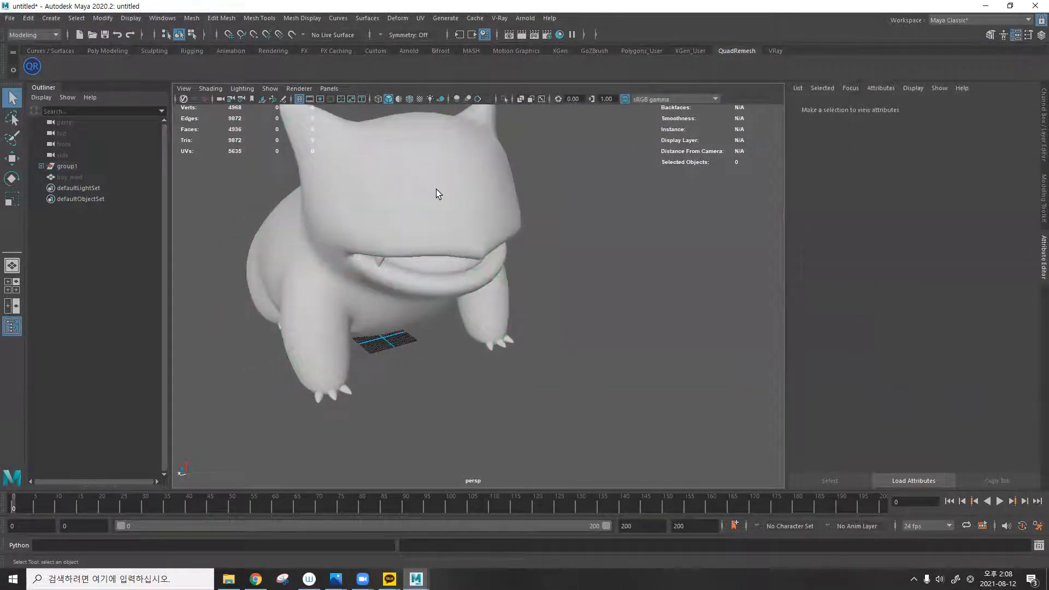
click(407, 176)
click(420, 18)
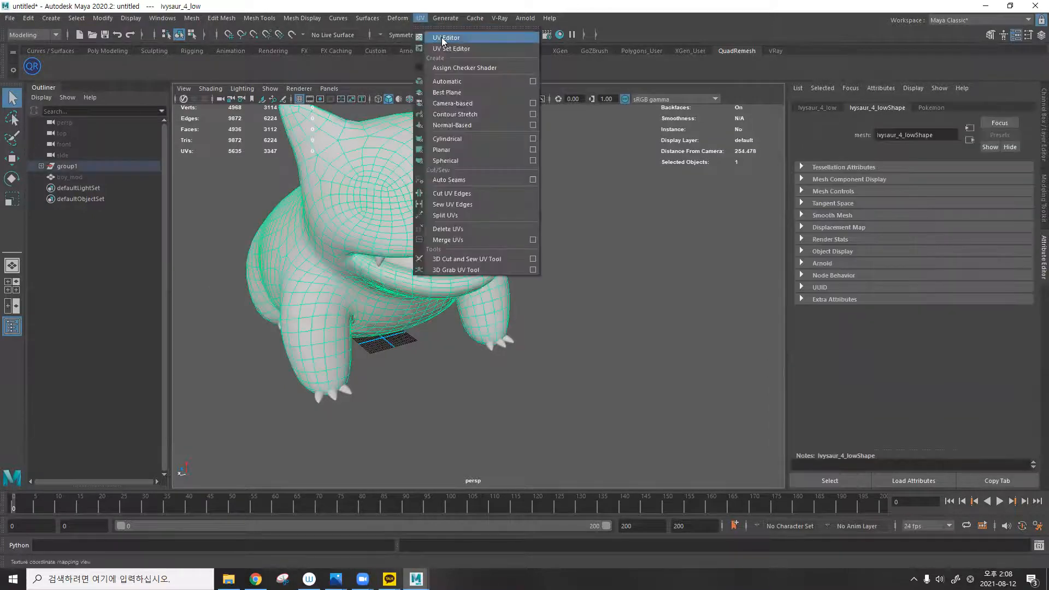
click(441, 37)
drag(601, 51, 650, 50)
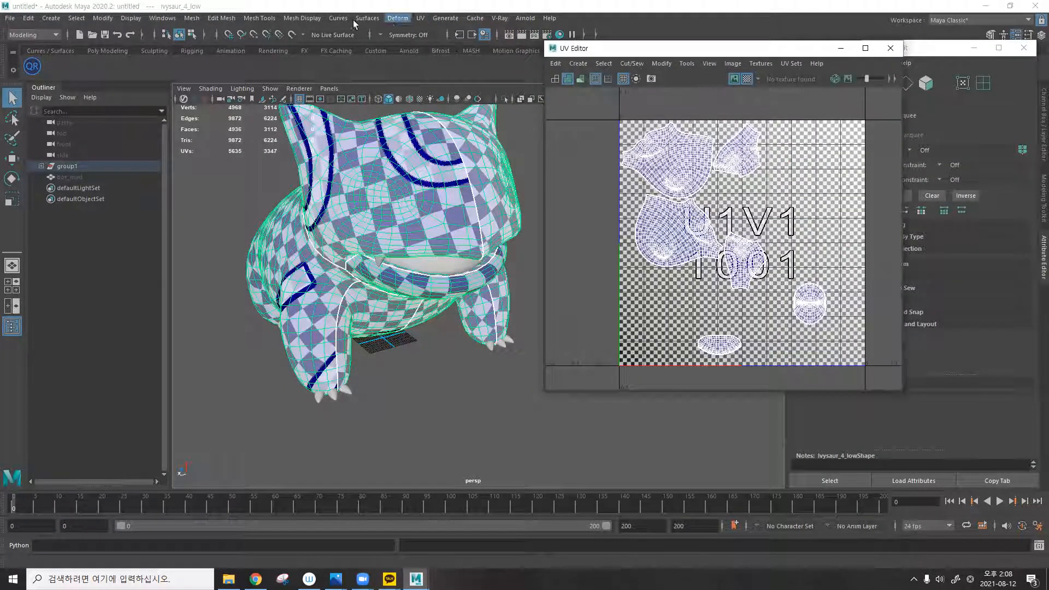
click(420, 18)
click(441, 37)
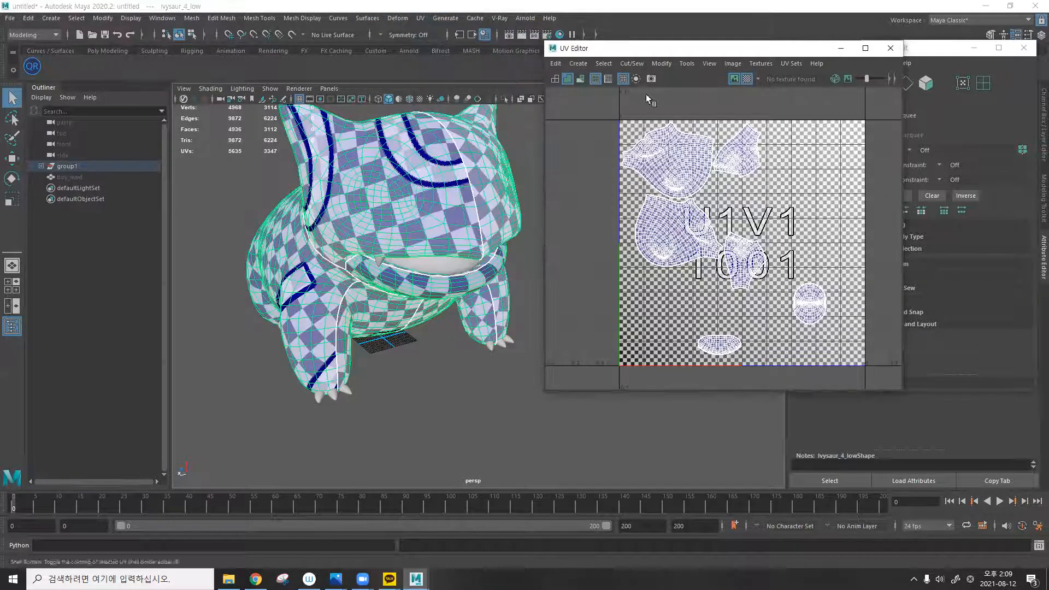
mouse_move(426, 235)
alt+mouse_down()
mouse_move(468, 227)
mouse_move(435, 270)
mouse_move(439, 247)
alt+mouse_up()
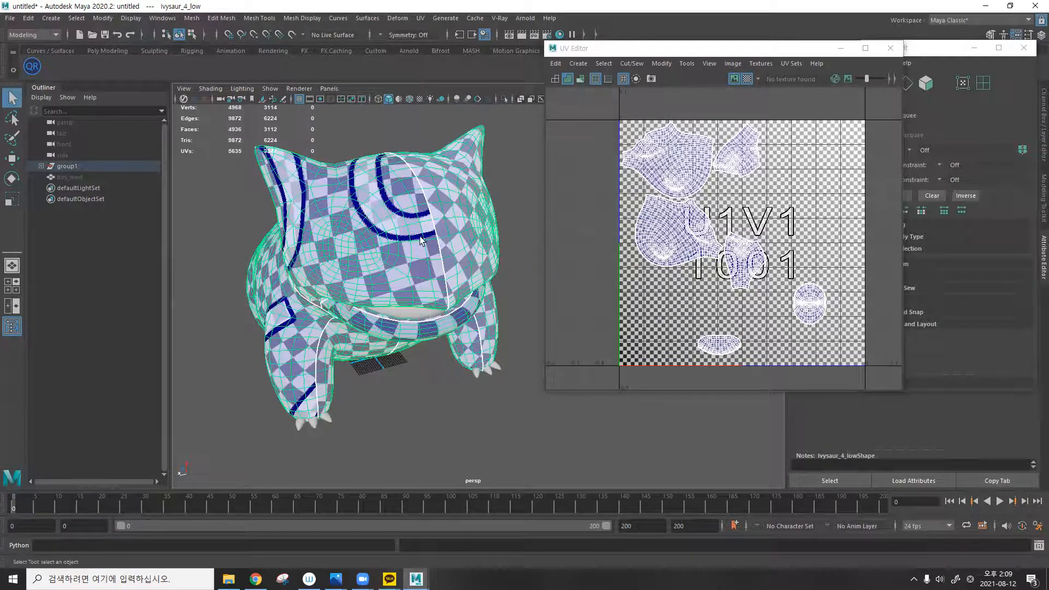
Undo the recent edits until Ivysaur's deleted leaves and bulb are restored, and select all of its parts.
scroll(420, 235, down, 3)
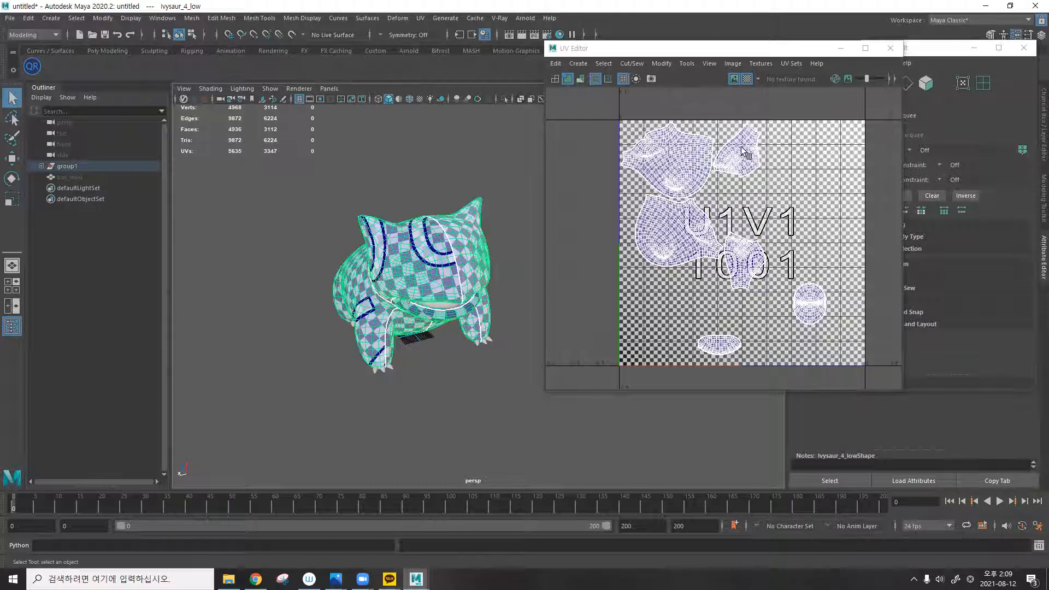
key(ctrl+z)
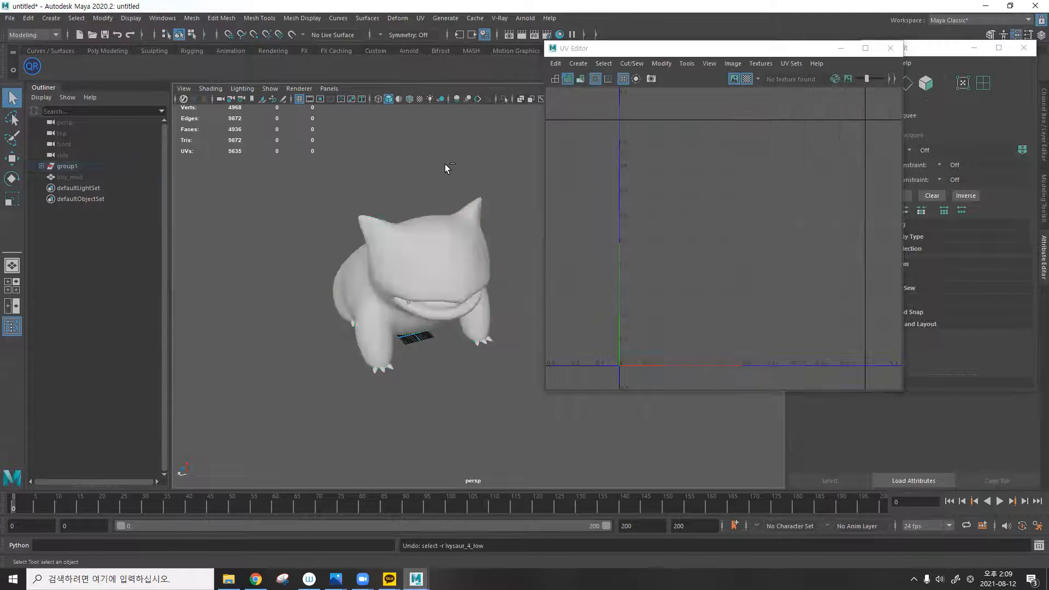
key(ctrl+z)
key(ctrl+z)
key(ctrl+z)
key(ctrl+z)
key(ctrl+z)
key(ctrl+z)
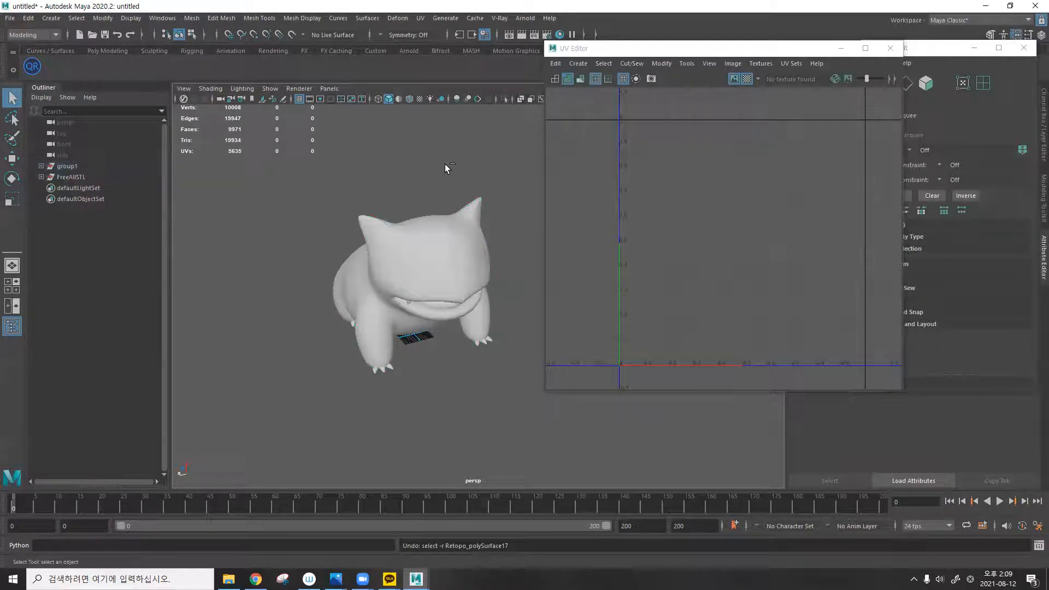
key(ctrl+z)
key(ctrl+z)
key(ctrl+z)
key(ctrl+z)
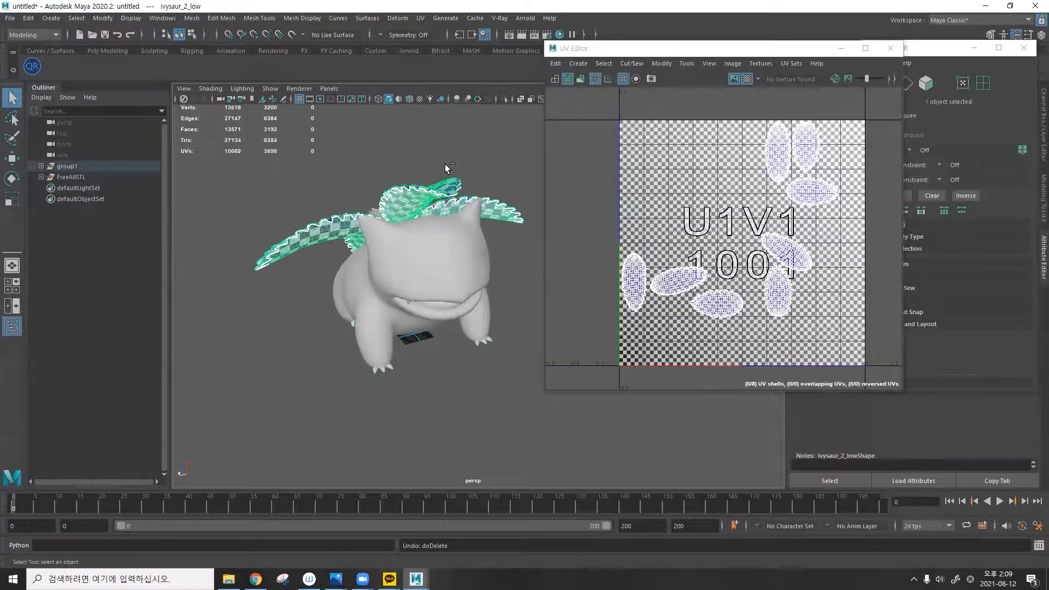
key(ctrl+z)
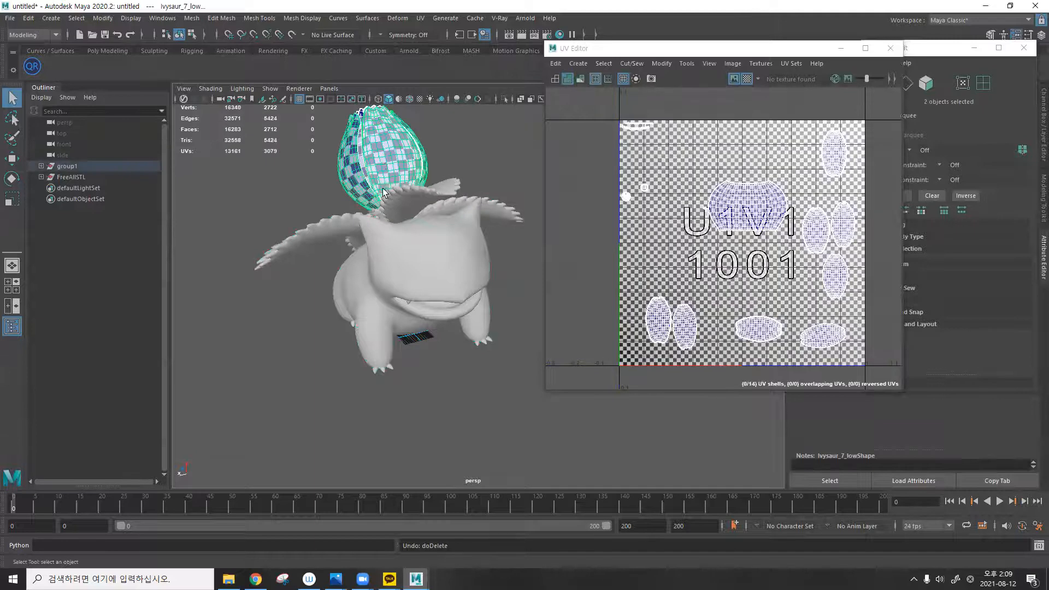
drag(512, 354, 328, 164)
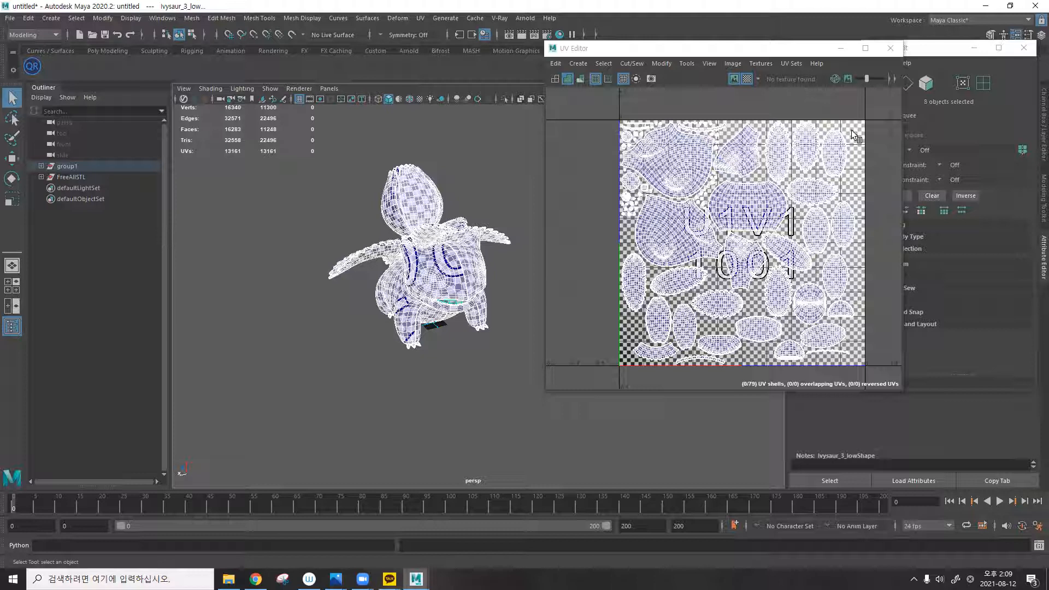
Hide Ivysaur's bulb and leaves, and select the body mesh.
alt+drag(463, 214, 419, 221)
drag(403, 181, 532, 189)
key(ctrl+h)
click(482, 238)
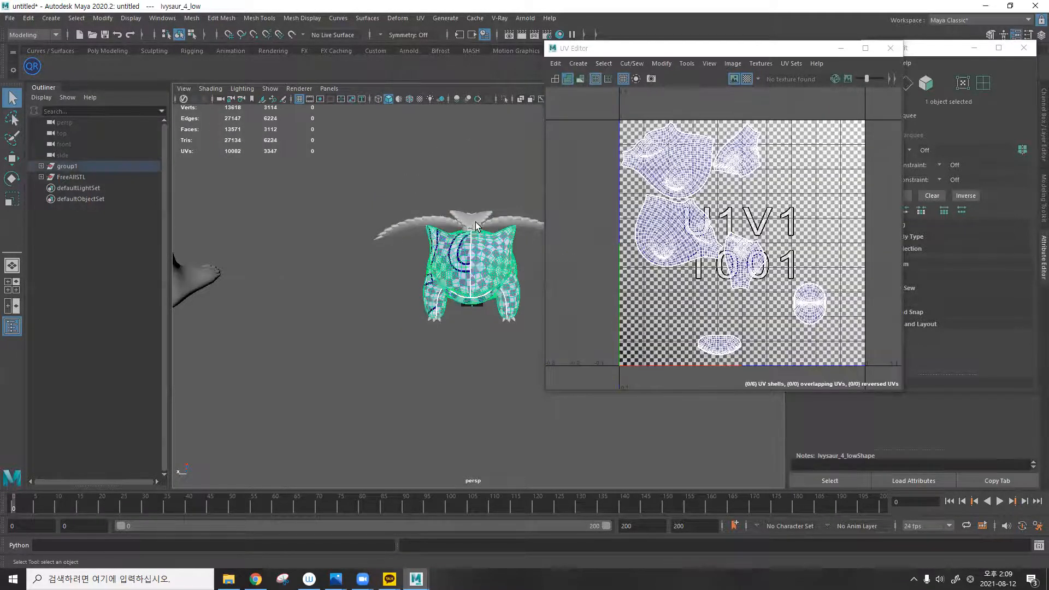
key(ctrl+h)
click(450, 260)
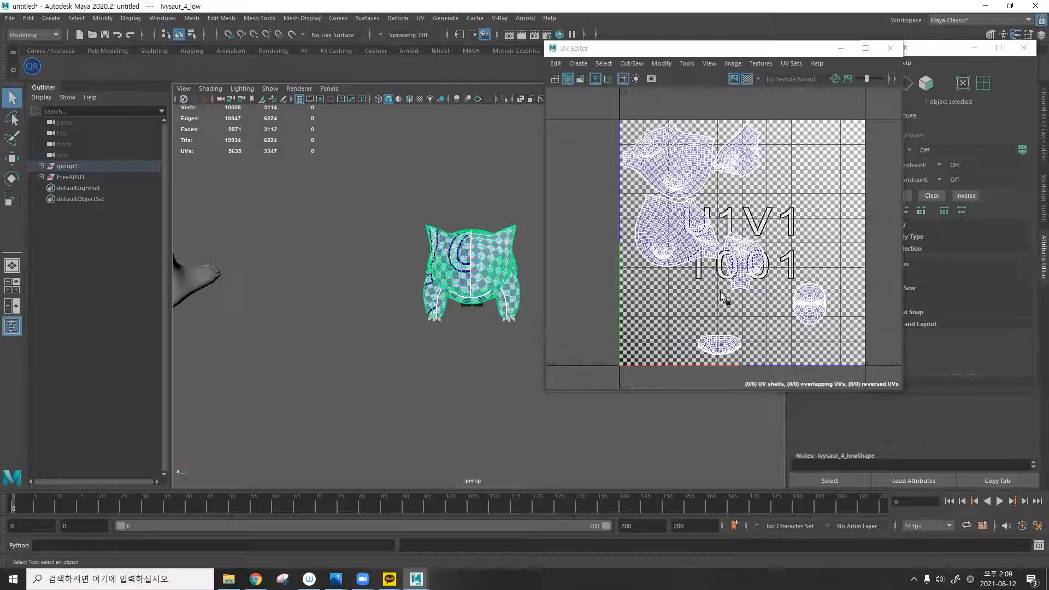
Select all UVs of the Ivysaur body and run Layout to arrange its shells within the 0–1 tile.
right_click(635, 111)
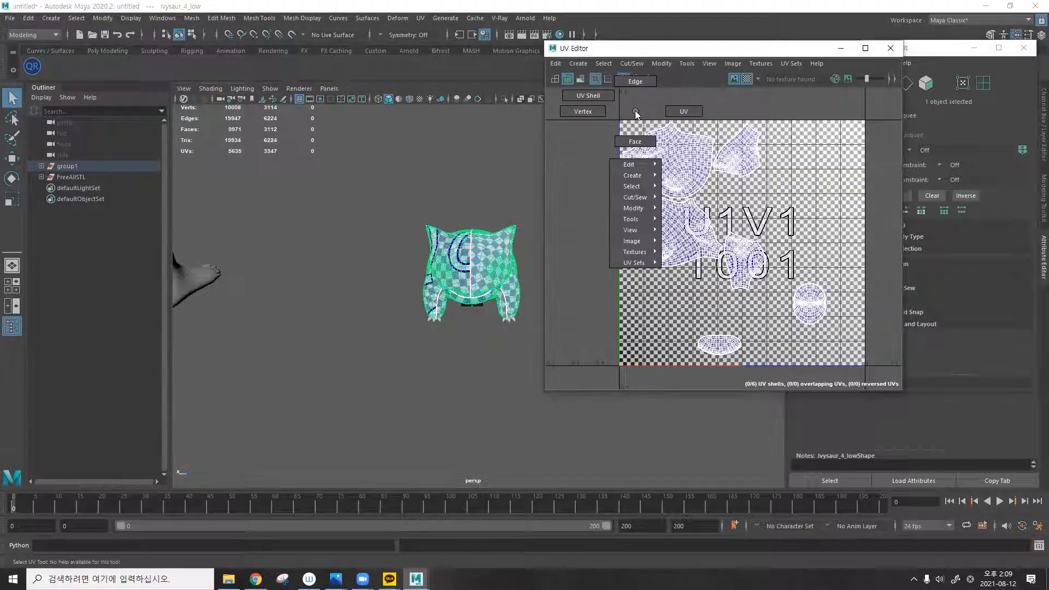
click(656, 111)
drag(581, 102, 888, 371)
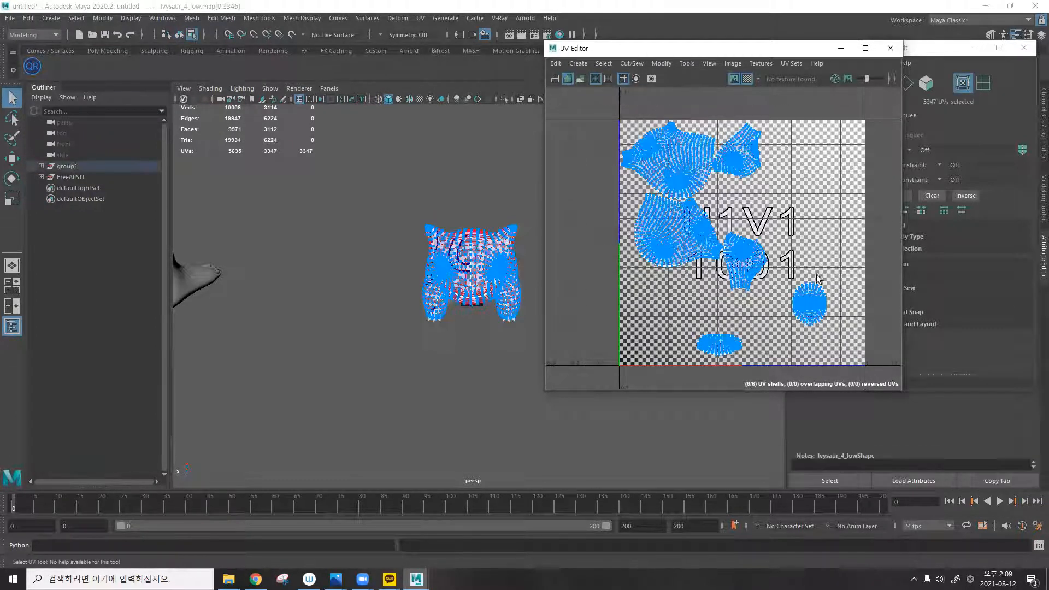
click(661, 63)
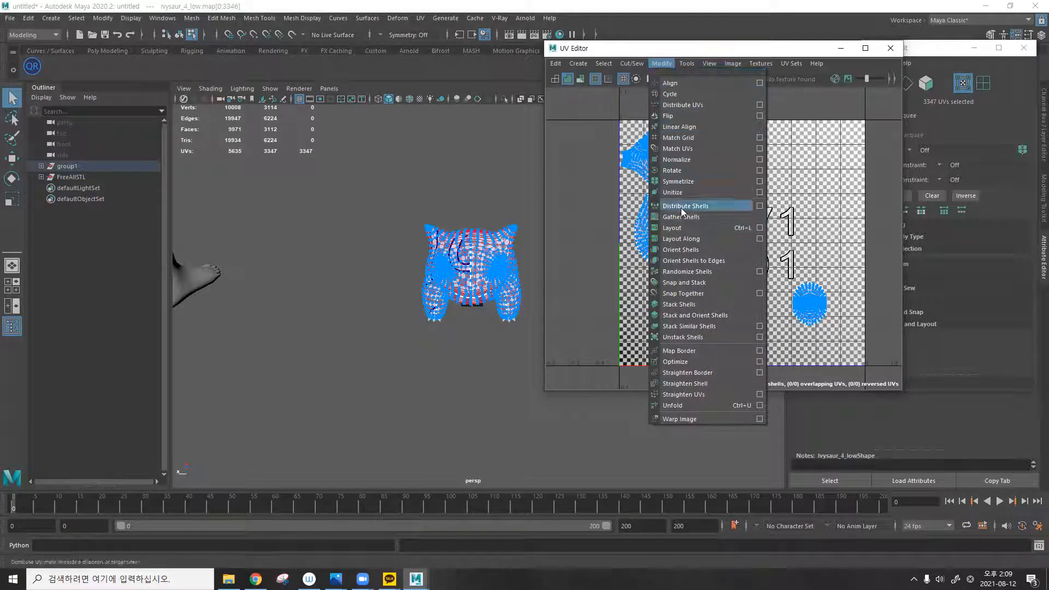
click(740, 233)
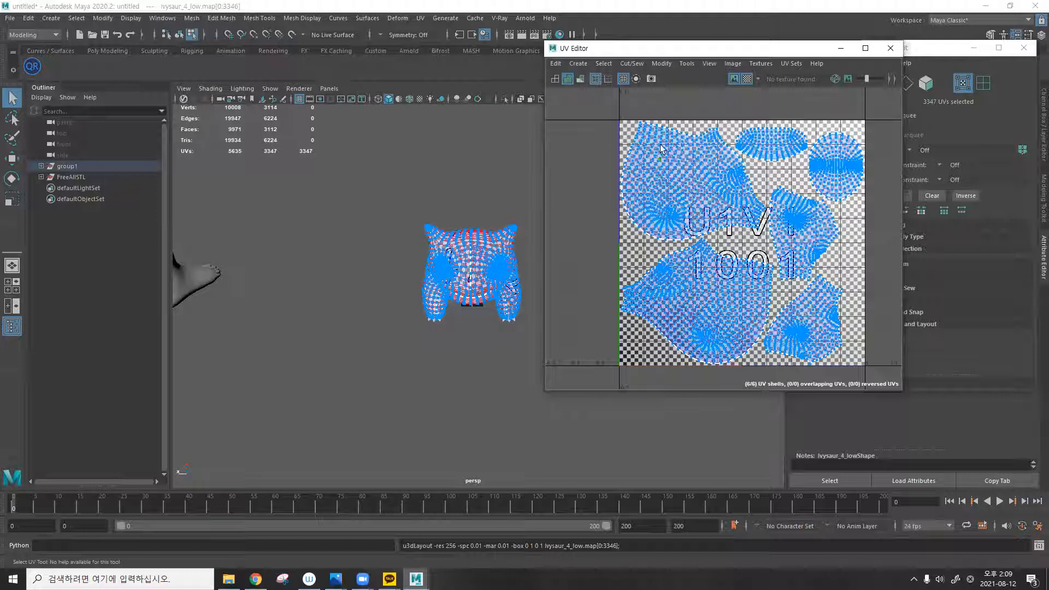
Examine the checker pattern and UV seams on the Ivysaur body from several angles.
alt+drag(459, 253, 414, 227)
alt+right_drag(415, 227, 476, 193)
alt+drag(476, 196, 457, 289)
click(483, 128)
alt+drag(466, 203, 457, 231)
alt+right_drag(416, 229, 486, 203)
alt+drag(460, 209, 433, 225)
alt+right_drag(432, 224, 318, 257)
alt+middle_drag(318, 257, 274, 222)
alt+drag(318, 207, 792, 140)
alt+drag(421, 167, 465, 169)
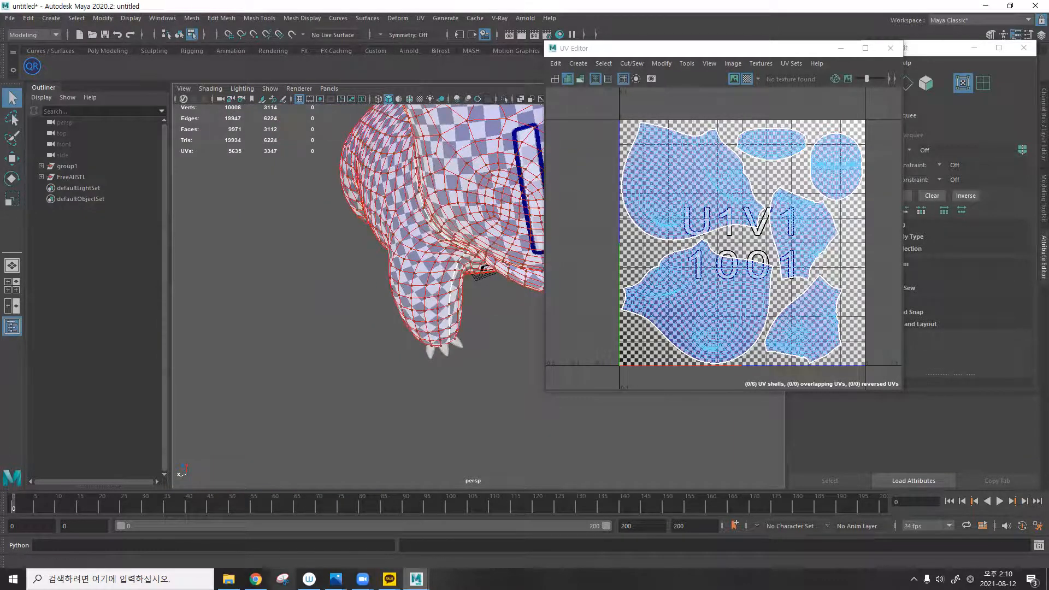
Glance at the lesson plan in Chrome, switch back to Maya, and return the Ivysaur body to object selection.
click(255, 579)
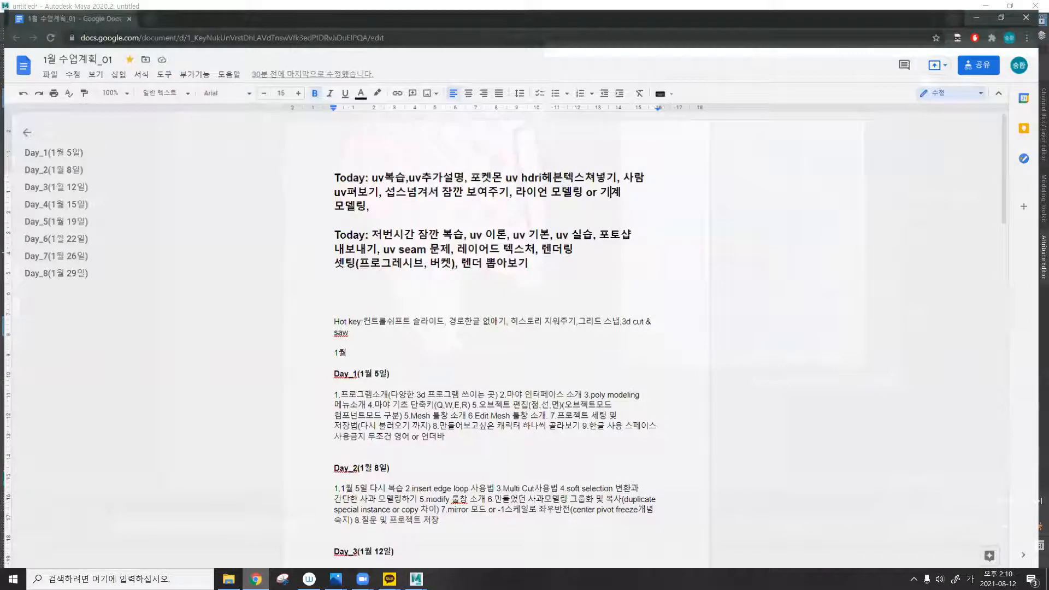
key(alt+Tab)
alt+middle_drag(404, 180, 284, 273)
right_drag(375, 250, 414, 244)
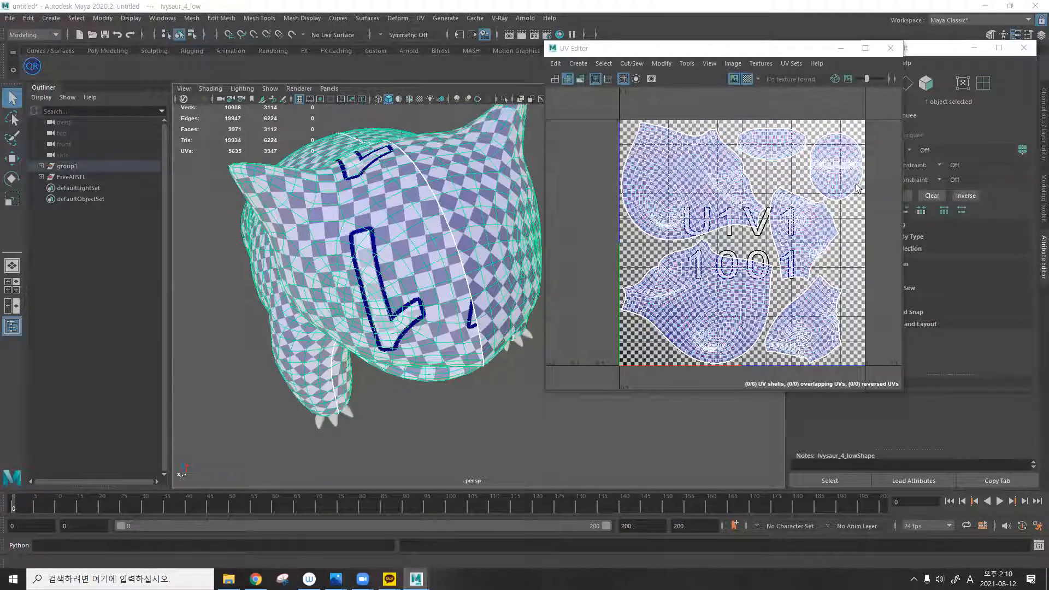
alt+middle_drag(414, 271, 386, 306)
alt+drag(383, 282, 411, 241)
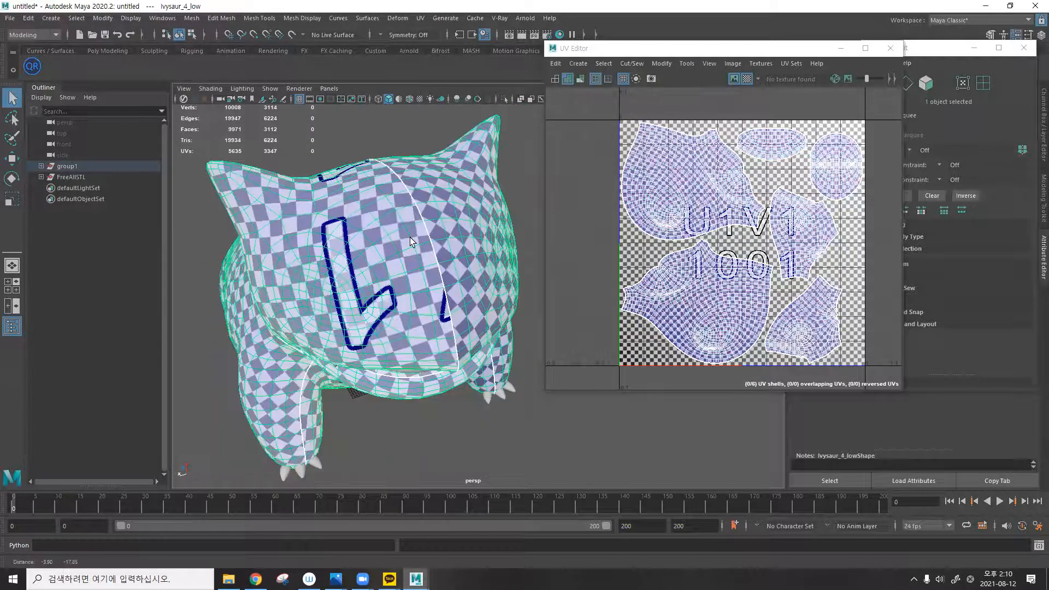
Apply a Planar UV projection to the whole Ivysaur body.
key(F10)
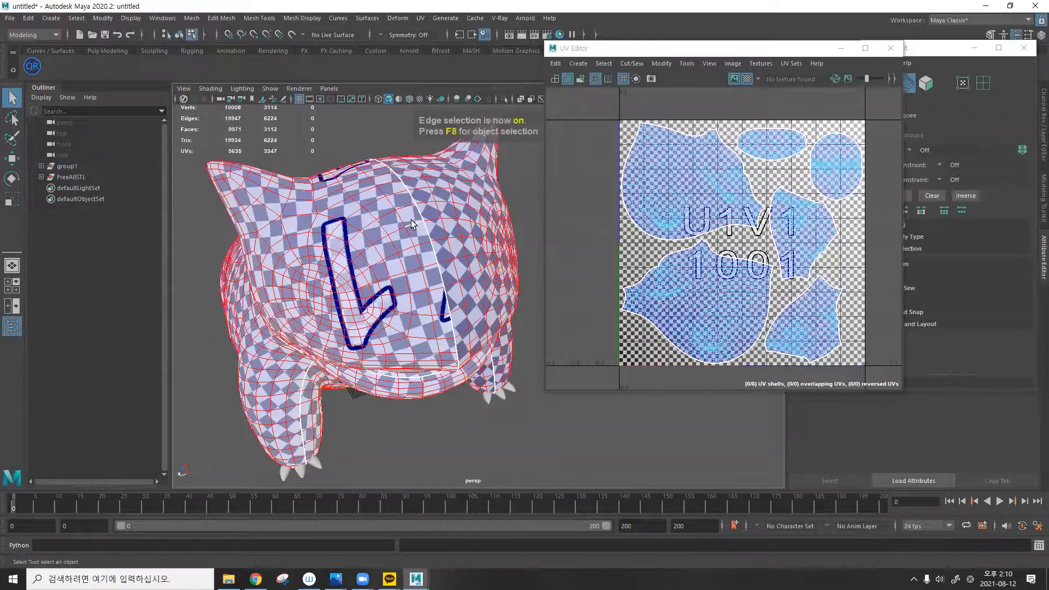
key(F8)
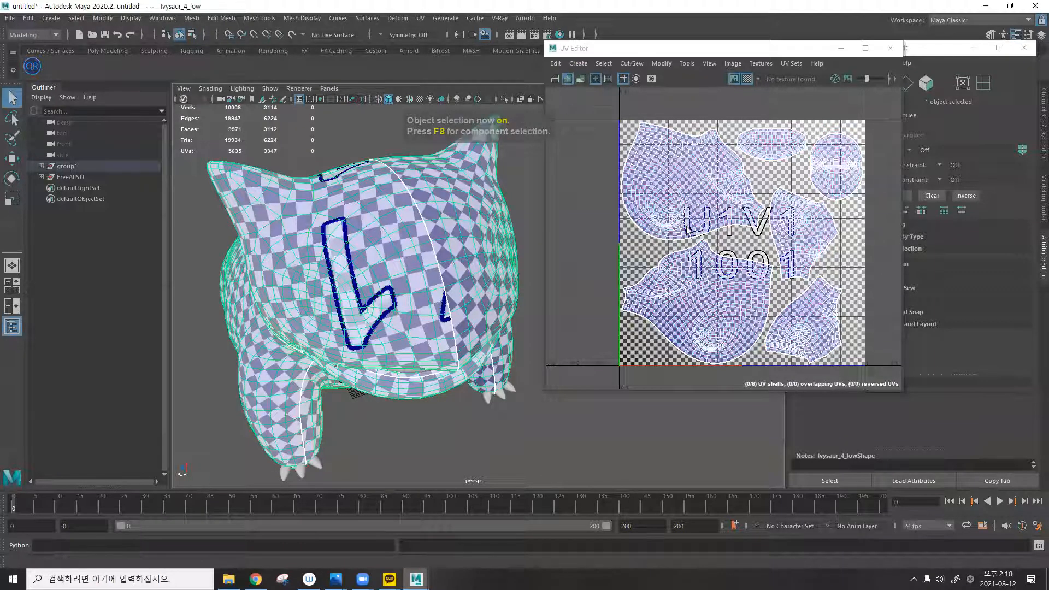
click(578, 63)
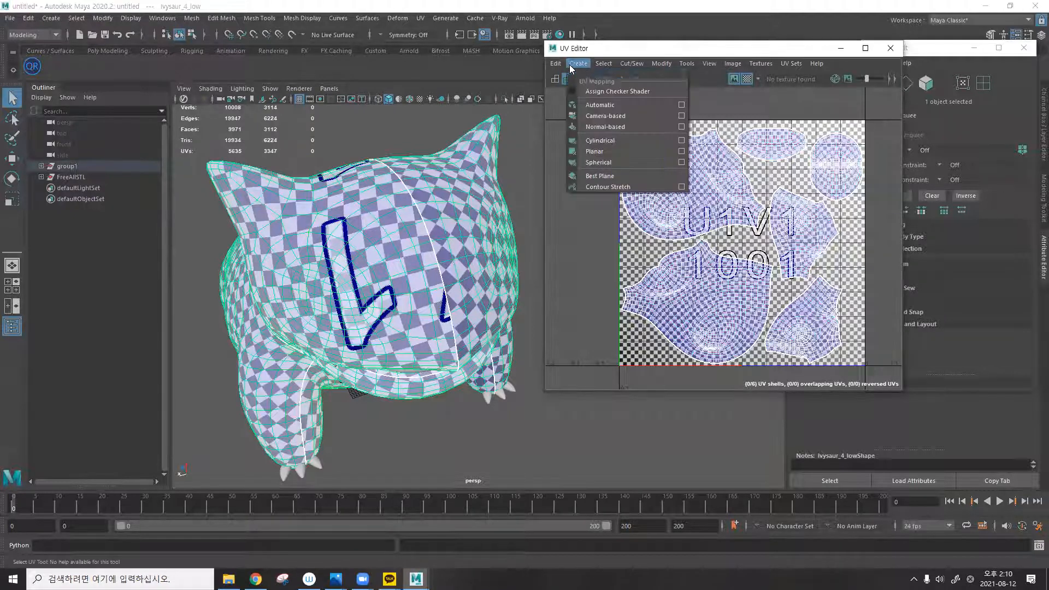
click(590, 152)
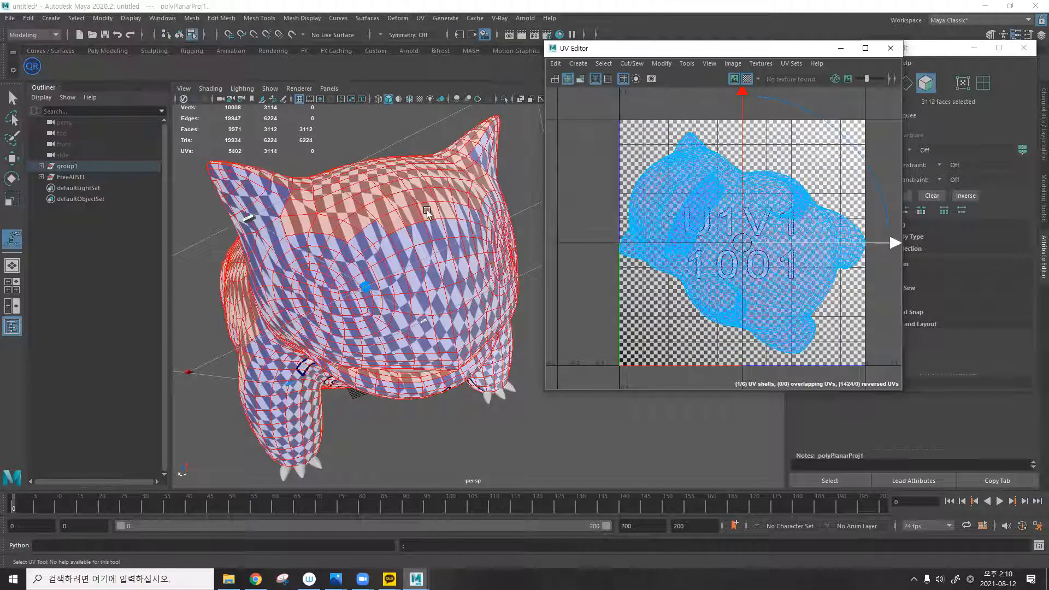
Select five consecutive edges down the middle of the top of the head and cut the UVs along them.
key(F10)
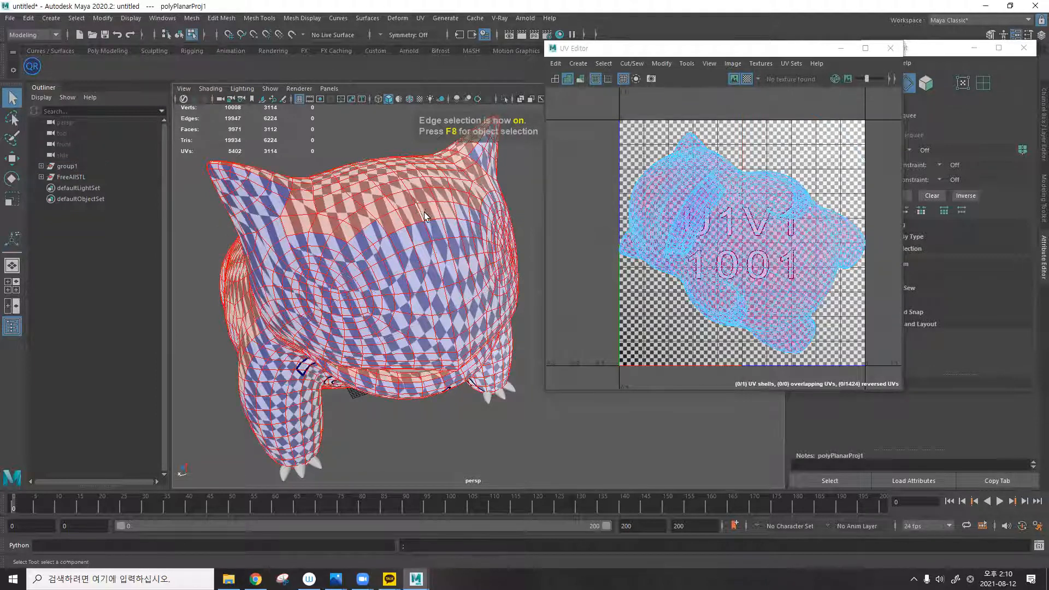
alt+drag(382, 236, 419, 218)
double_click(420, 211)
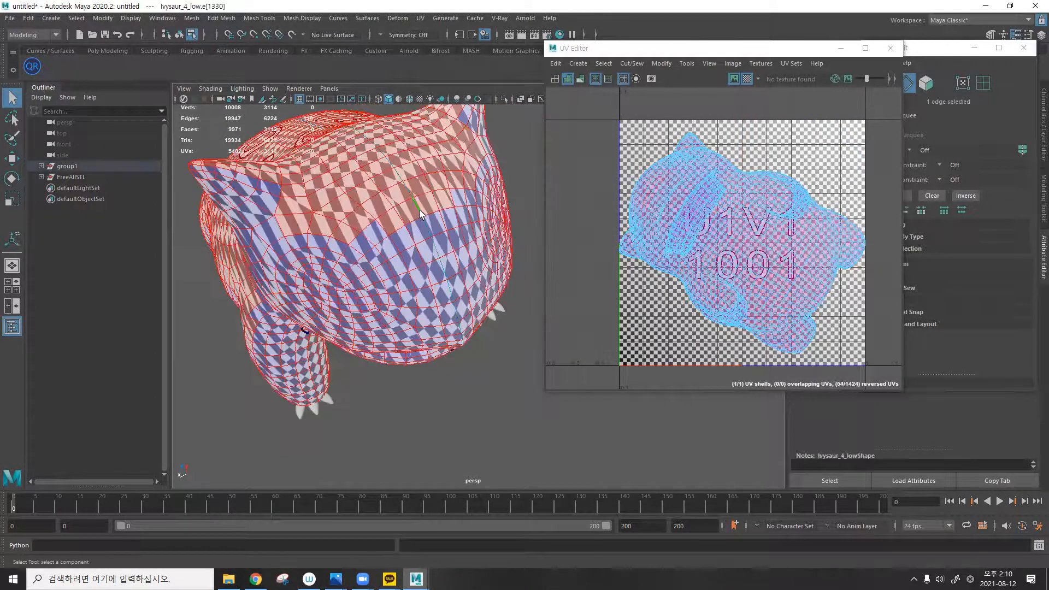
click(387, 163)
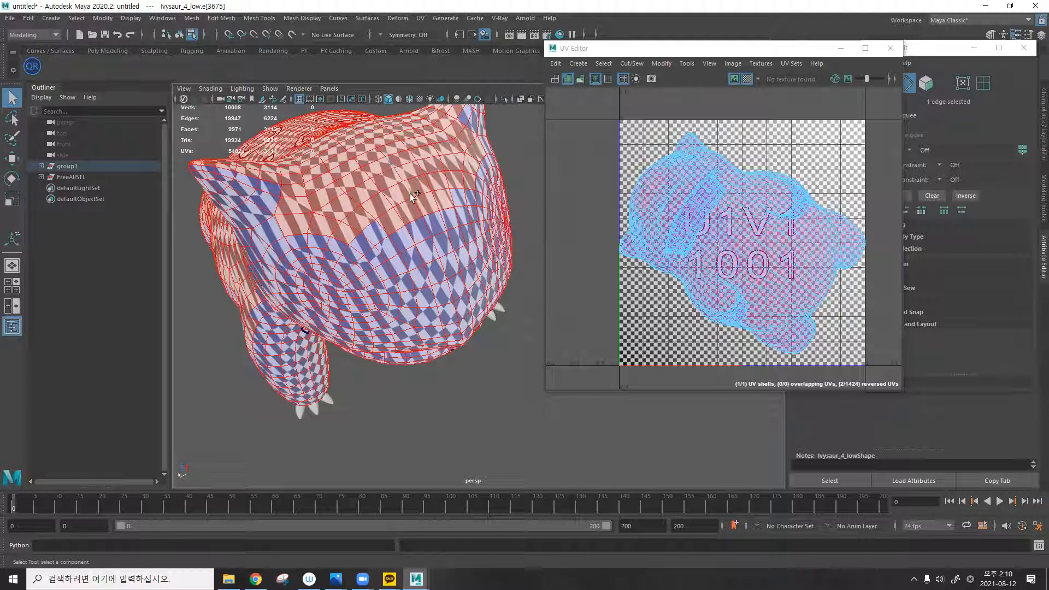
shift+double_click(427, 227)
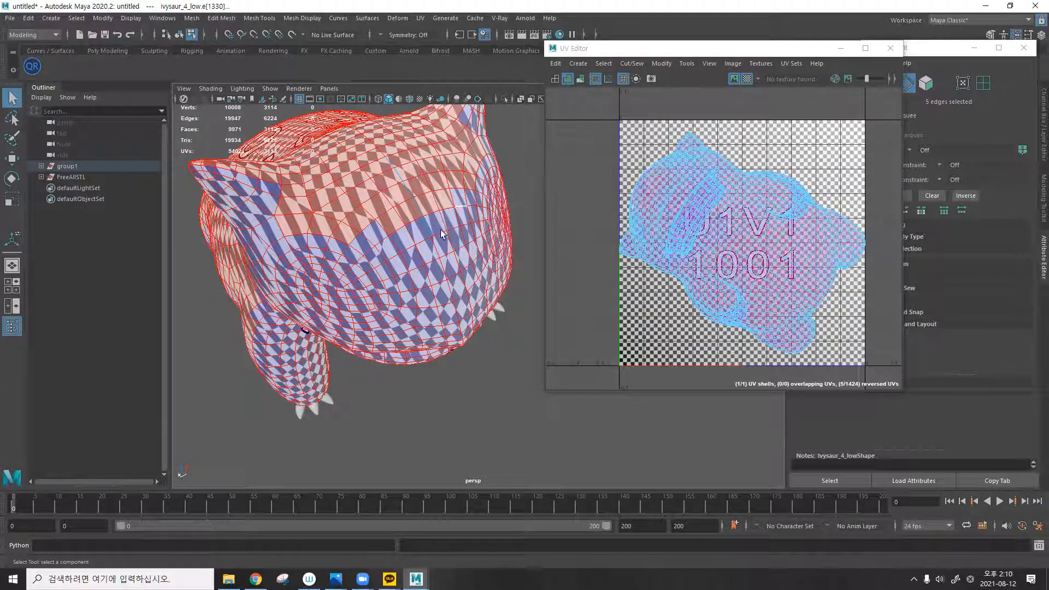
alt+drag(358, 186, 437, 169)
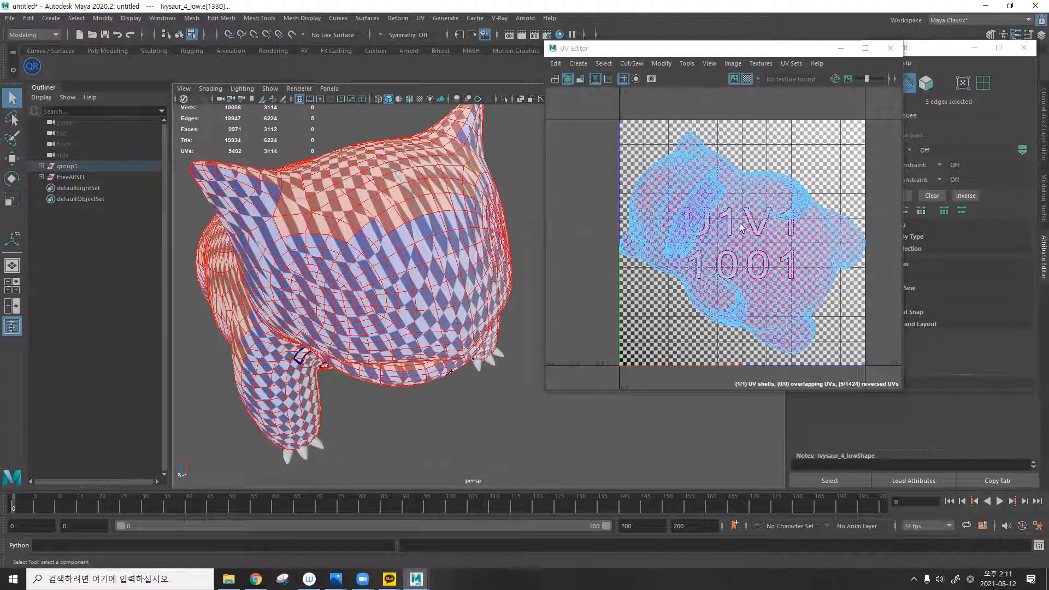
key(shift+x)
Try moving a vertex on the head's cut seam, undo the move, and return to object selection.
mouse_move(451, 216)
alt+mouse_down()
mouse_move(430, 228)
mouse_move(450, 226)
alt+mouse_up()
click(527, 169)
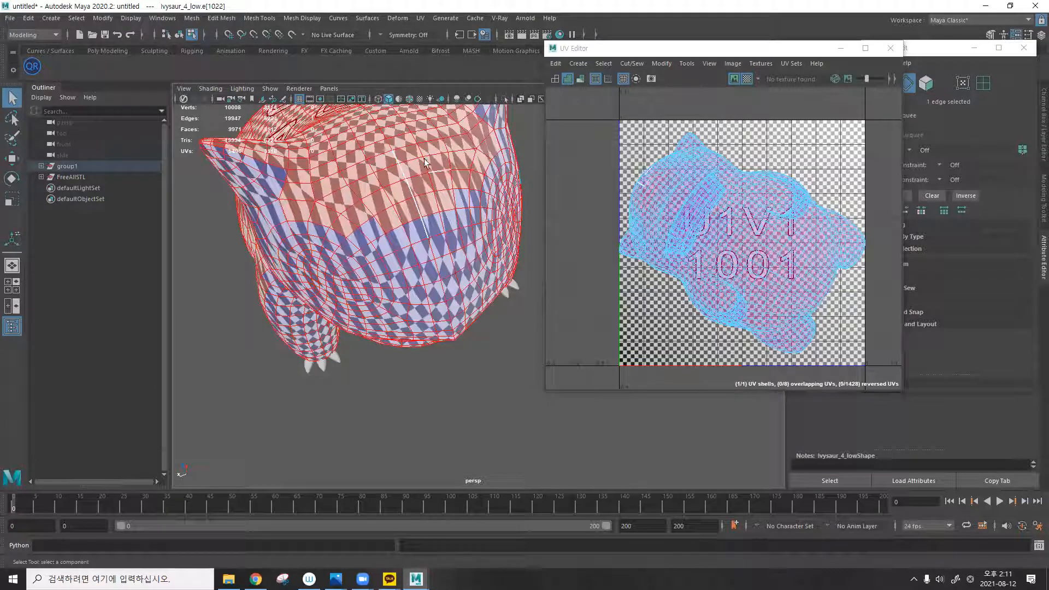
alt+drag(399, 176, 387, 210)
scroll(387, 207, up, 2)
key(F9)
click(383, 209)
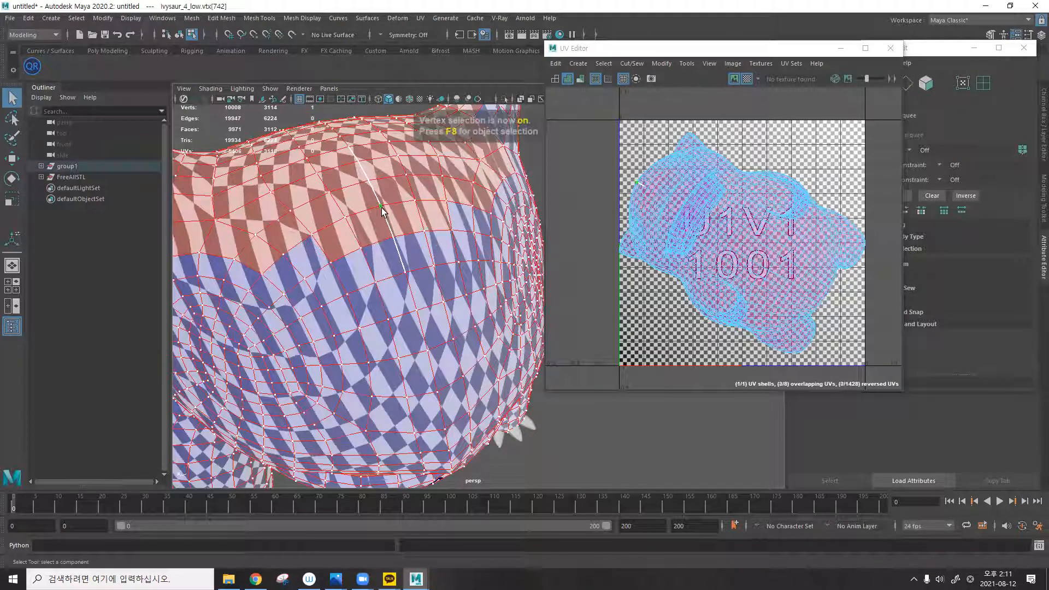
key(w)
mouse_move(338, 221)
mouse_down()
mouse_move(362, 218)
mouse_move(298, 227)
mouse_move(347, 217)
mouse_up()
key(ctrl+z)
key(F8)
scroll(397, 229, down, 2)
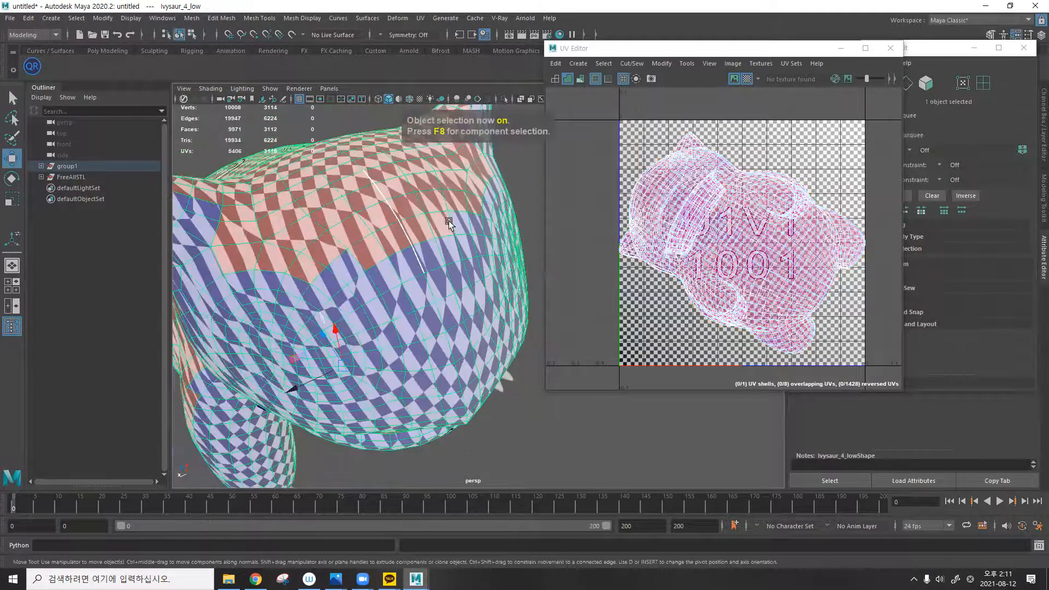
scroll(486, 244, down, 1)
alt+drag(425, 253, 428, 249)
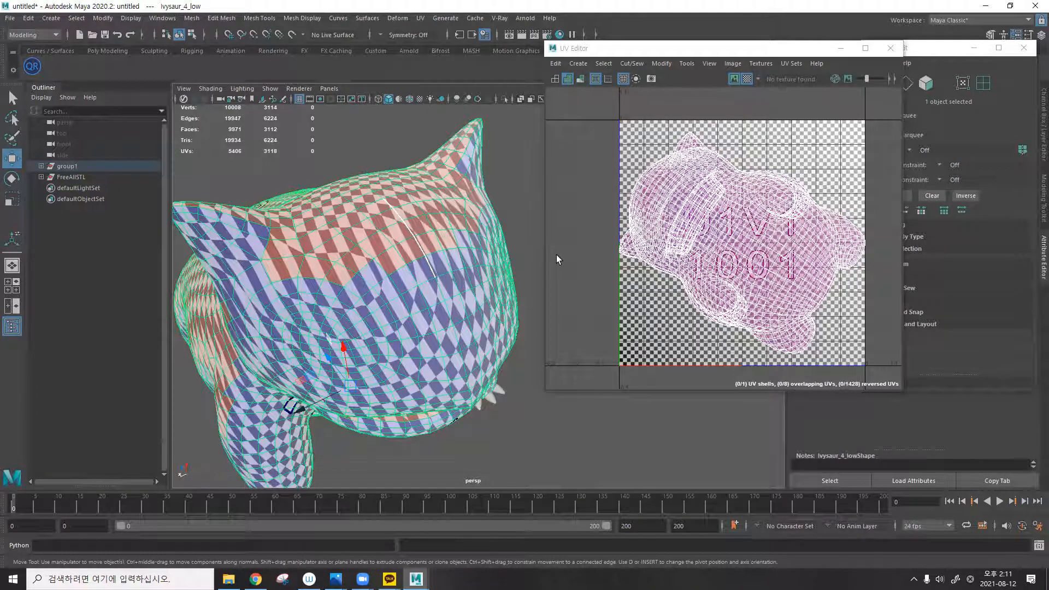
alt+drag(484, 243, 443, 208)
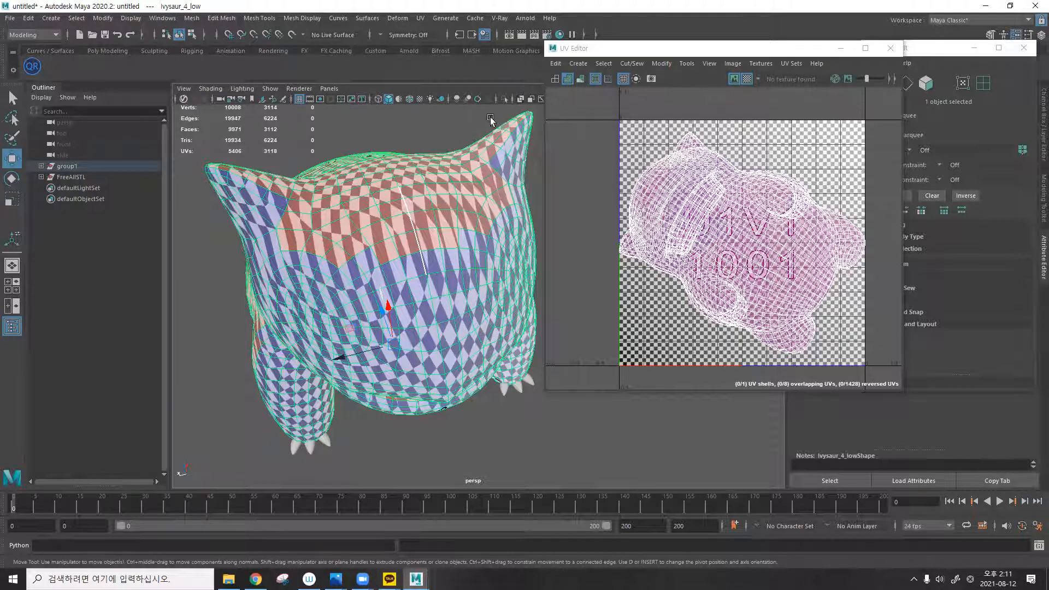
Select all UVs of the Ivysaur body and look through the UV modification commands without applying one.
right_drag(587, 137, 579, 116)
drag(579, 116, 842, 323)
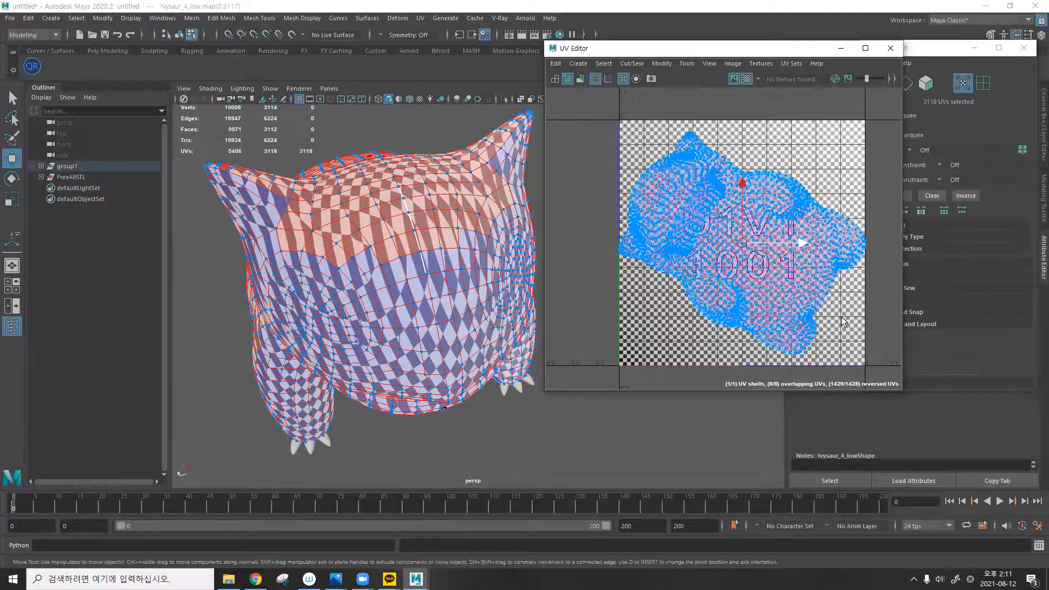
click(662, 65)
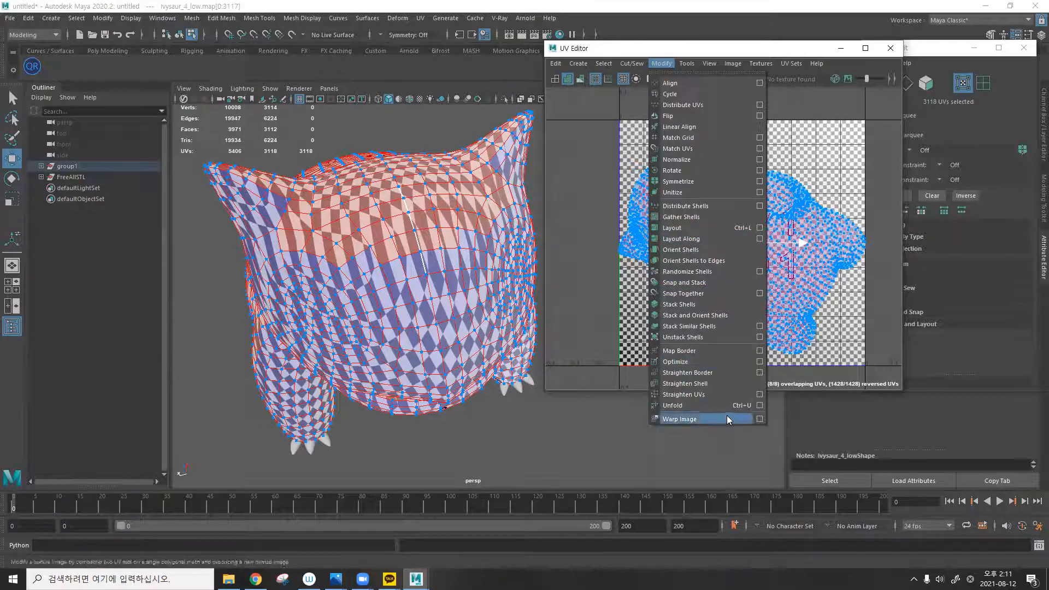
click(607, 292)
Undo the UV selection, the seam cut on the head and the planar projection on the Ivysaur body.
key(ctrl+z)
key(ctrl+z)
key(ctrl+z)
key(ctrl+z)
key(ctrl+z)
key(ctrl+z)
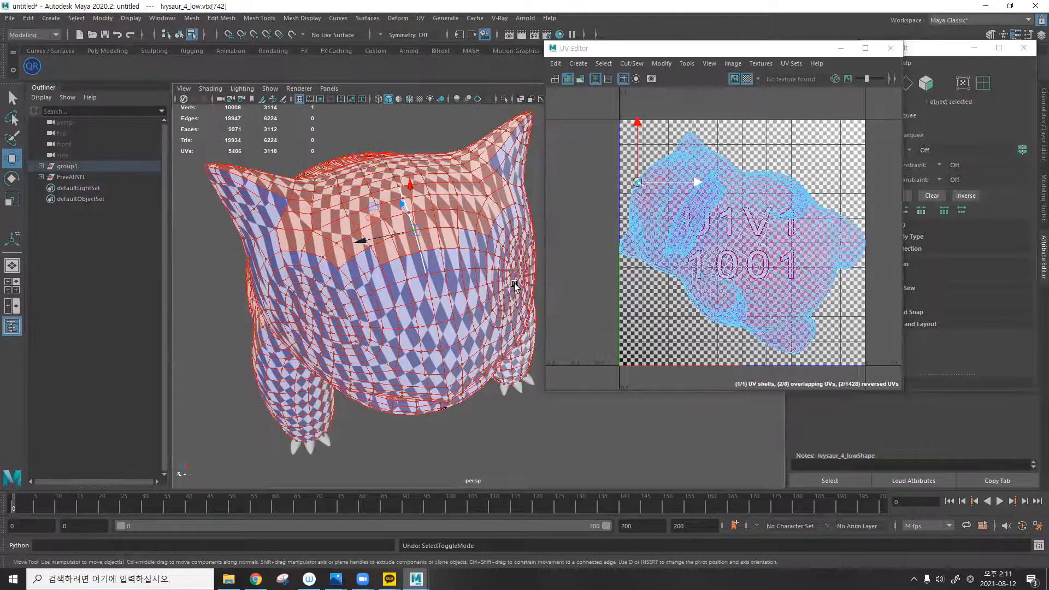
key(ctrl+z)
key(ctrl+z)
key(ctrl+z)
key(ctrl+z)
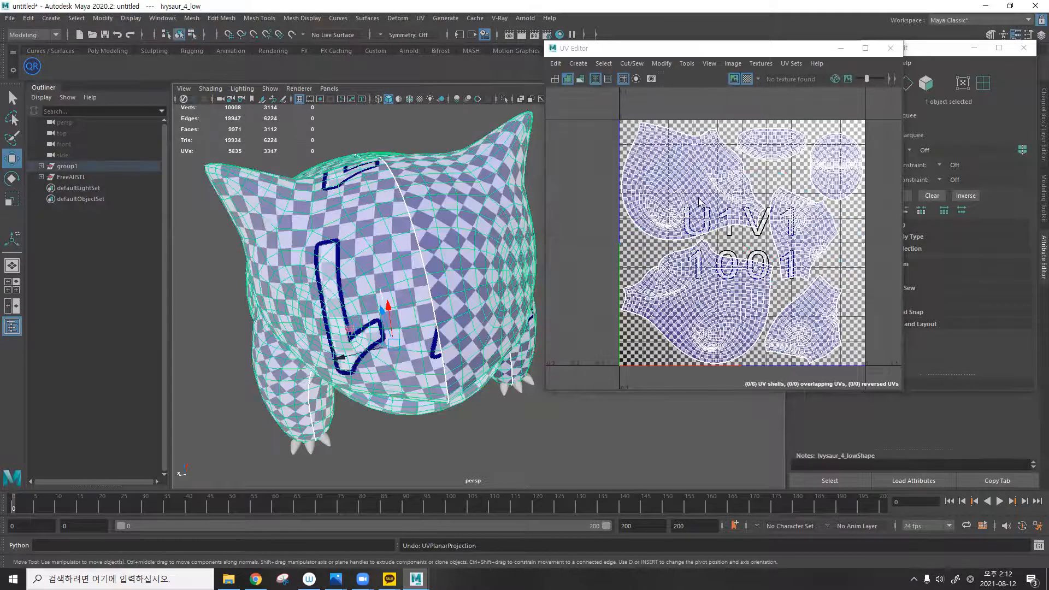
alt+drag(387, 221, 422, 241)
alt+drag(252, 119, 276, 132)
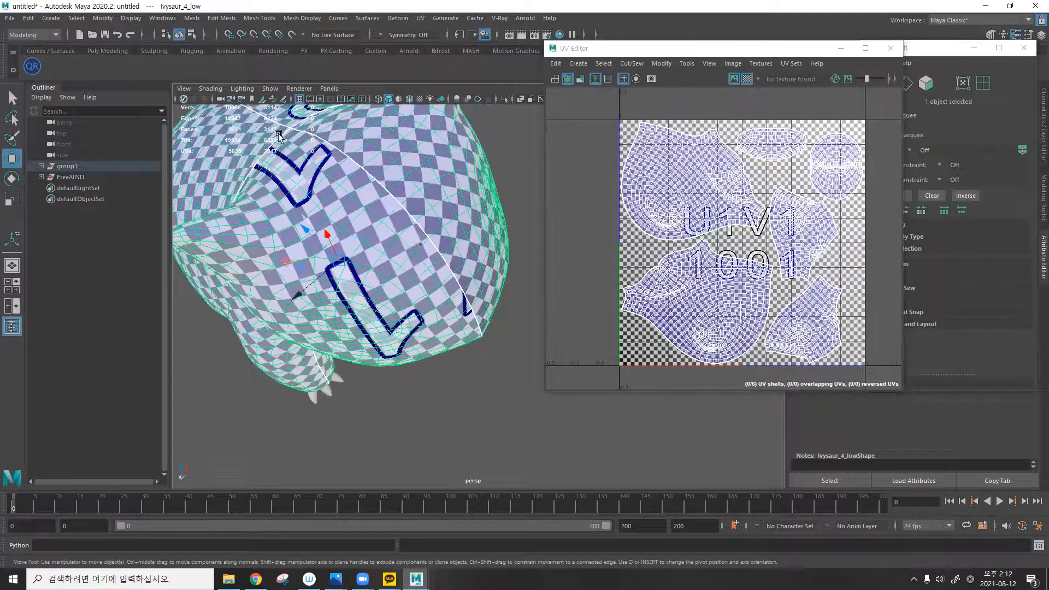
Select all UVs of the Ivysaur body and apply Orient Shells to them.
alt+drag(445, 302, 418, 268)
right_drag(608, 106, 629, 103)
drag(599, 99, 888, 378)
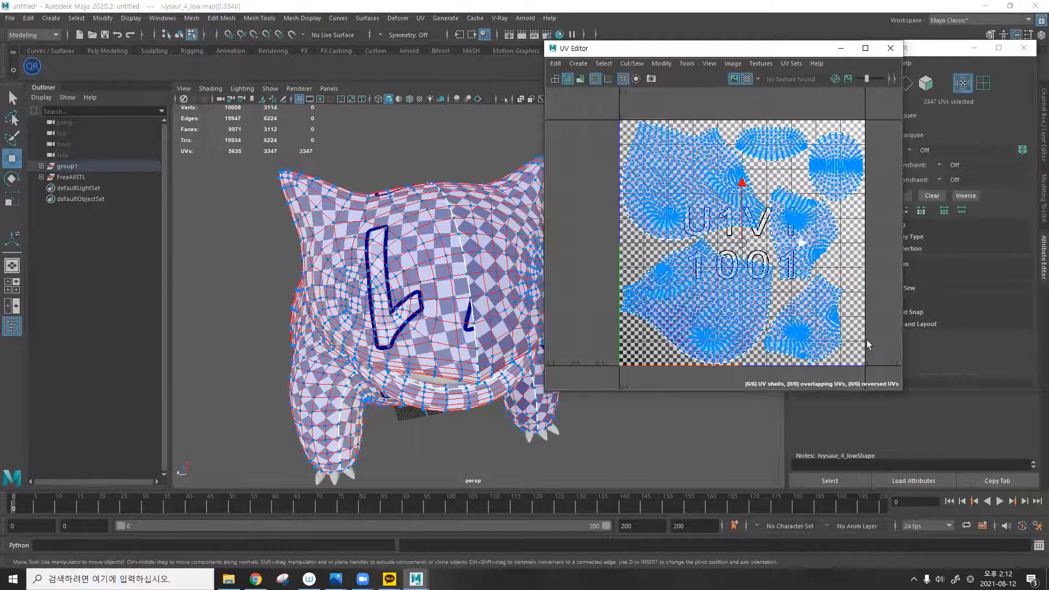
click(663, 64)
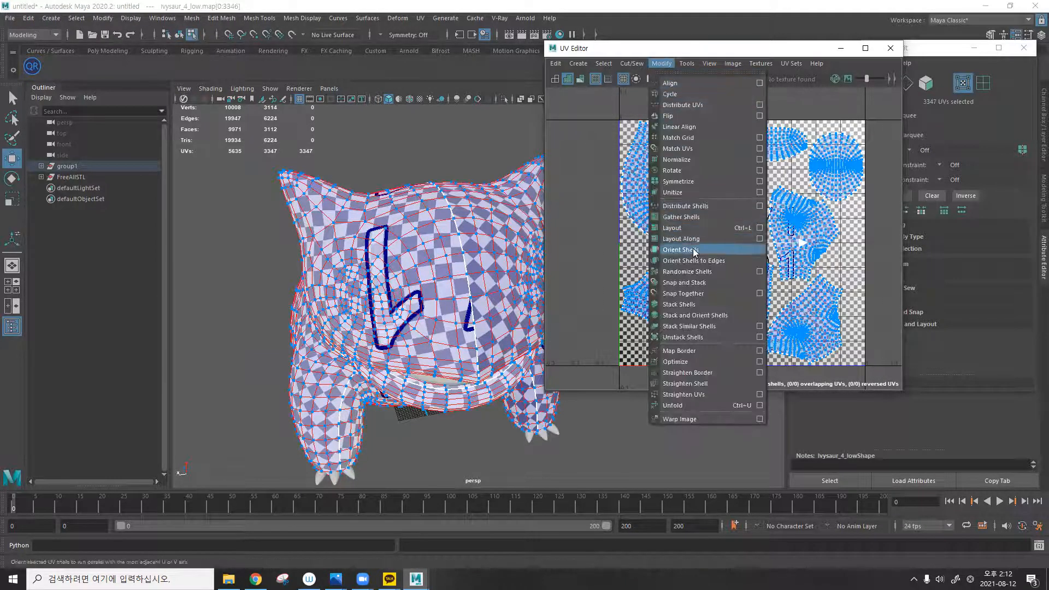
click(681, 250)
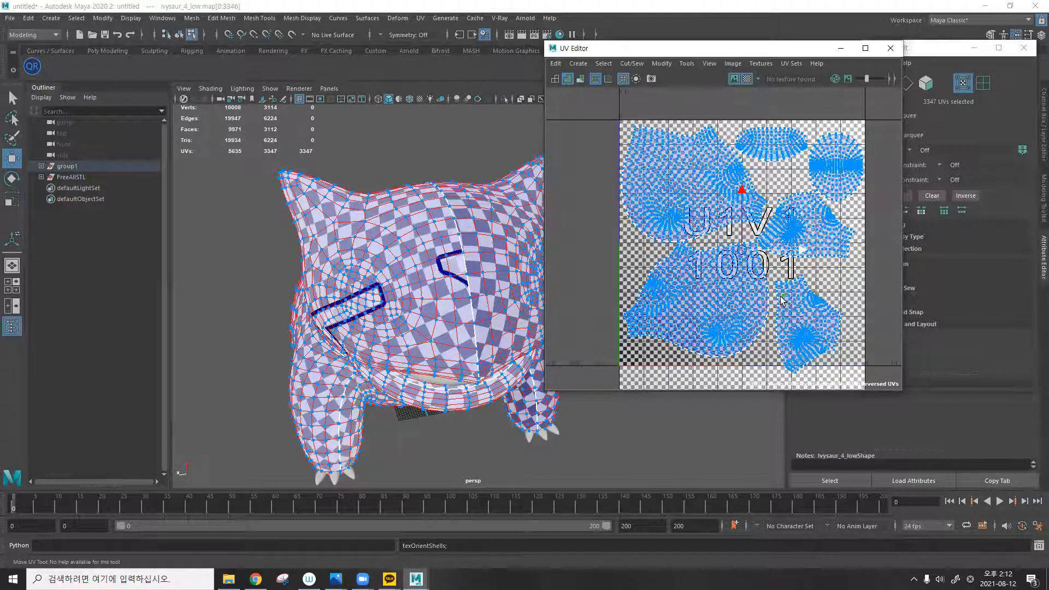
Try rotating the head-half UV shell at the lower right of the tile about 92 degrees and moving it, and undo both changes.
right_drag(807, 271, 779, 256)
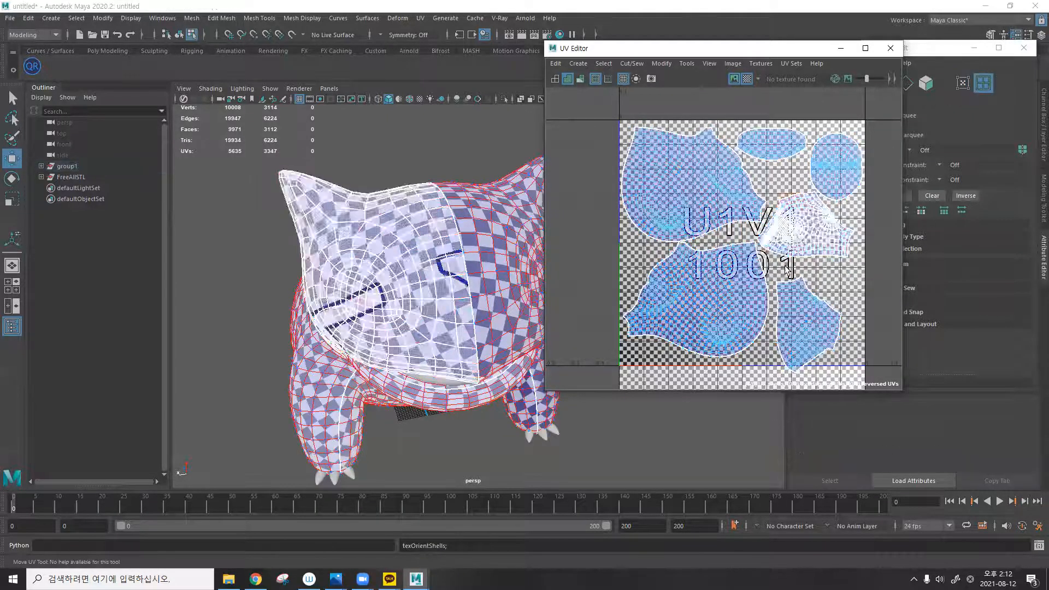
click(798, 307)
key(e)
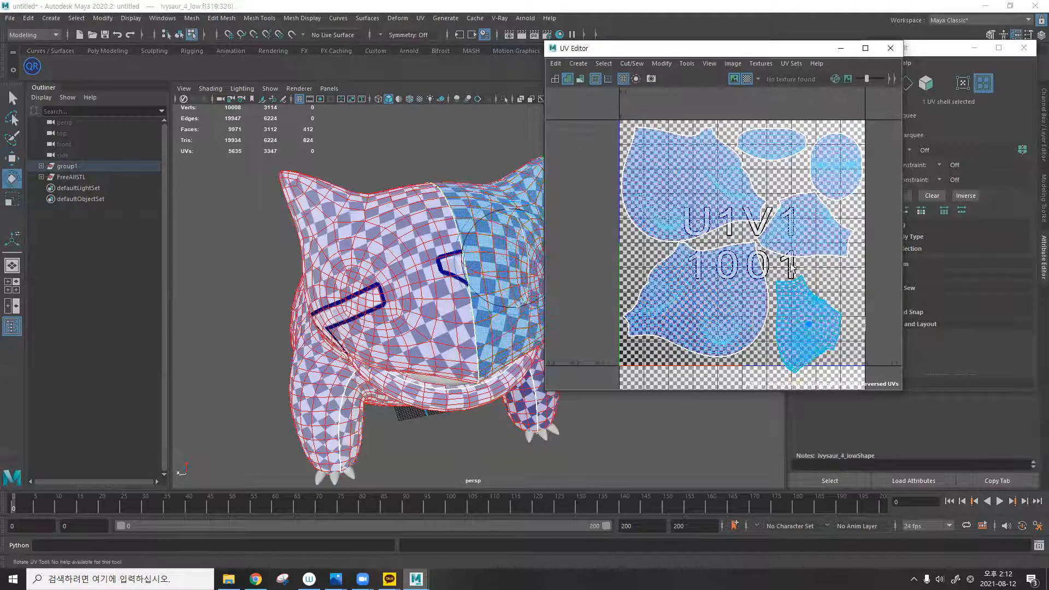
drag(838, 280, 748, 303)
key(w)
drag(818, 317, 820, 295)
key(ctrl+z)
key(ctrl+z)
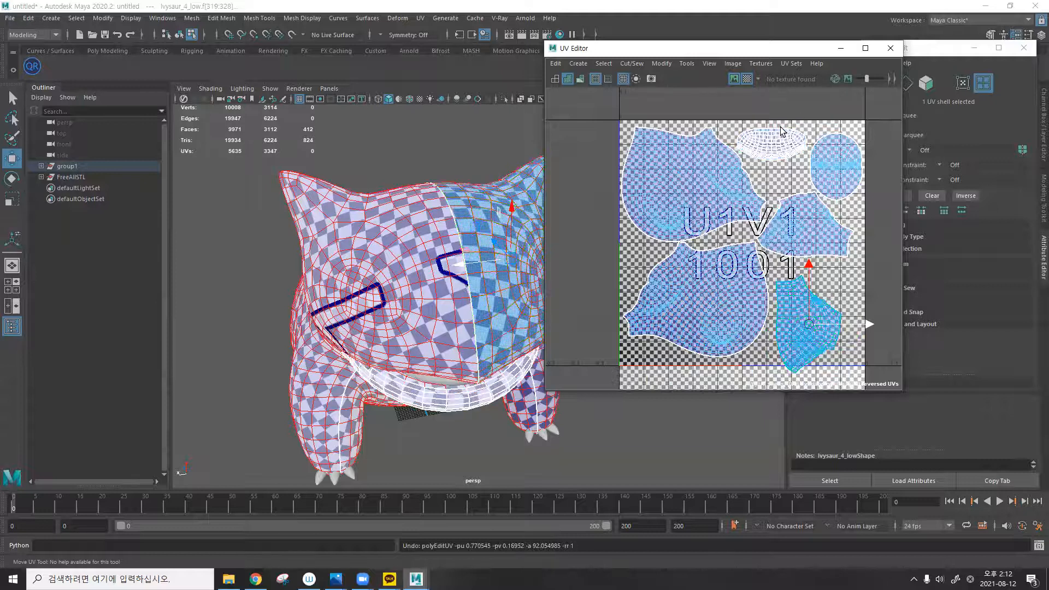
Return to object selection, close the UV Editor and reopen it for the Ivysaur body.
key(F8)
click(891, 48)
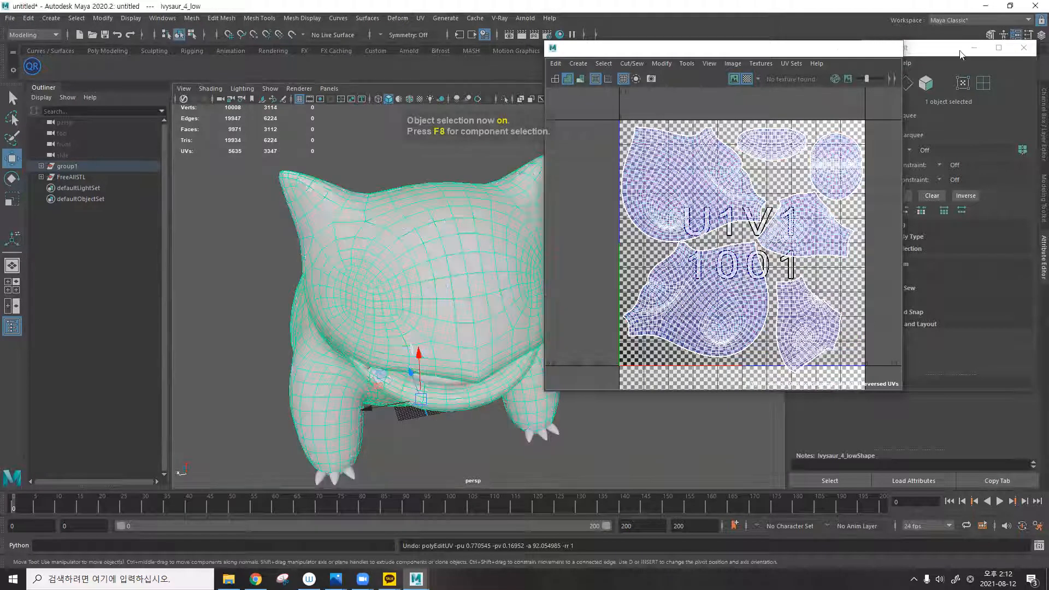
click(420, 18)
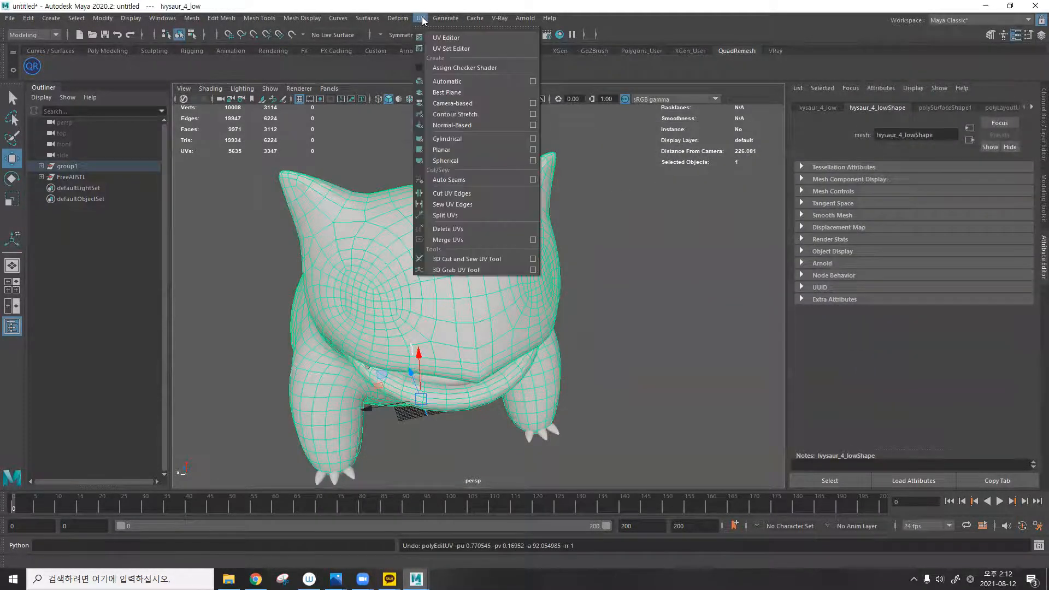
click(440, 38)
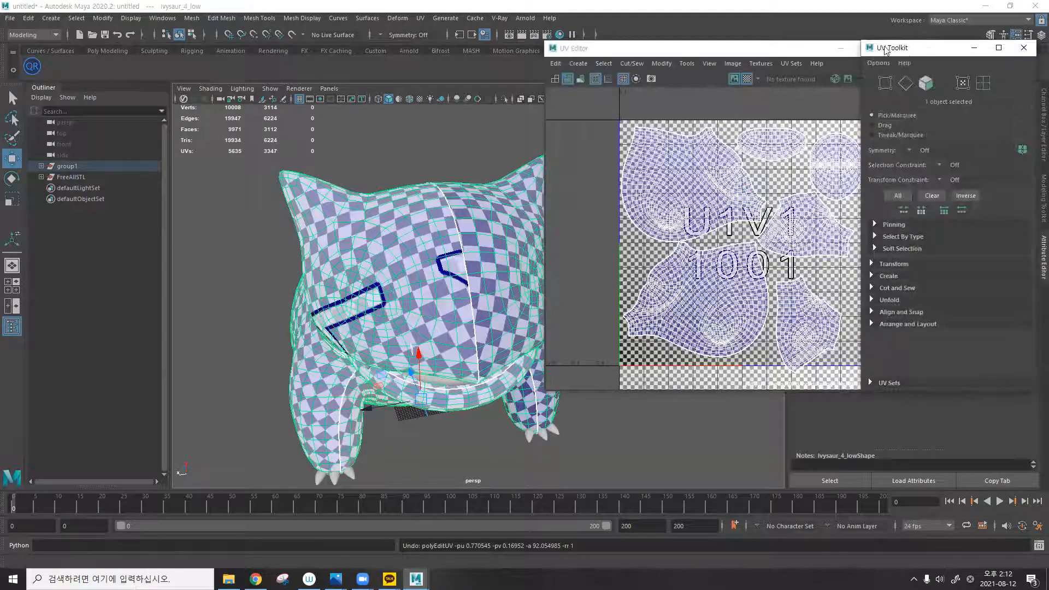
Arrange the UV Editor and UV Toolkit windows side by side without overlap, glancing through the UV modification commands.
drag(901, 49, 925, 49)
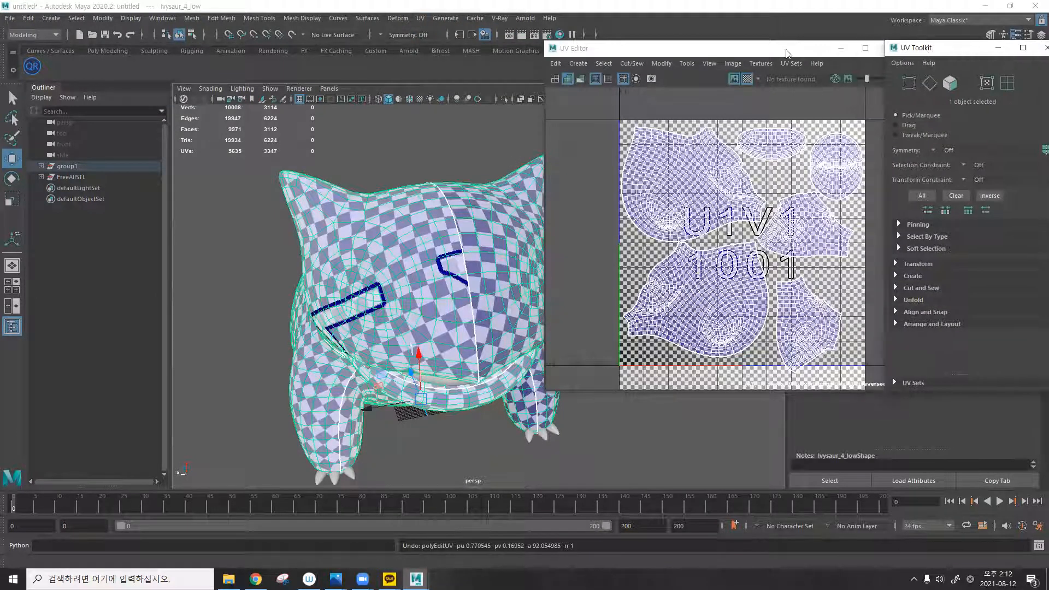
click(774, 53)
drag(765, 53, 718, 53)
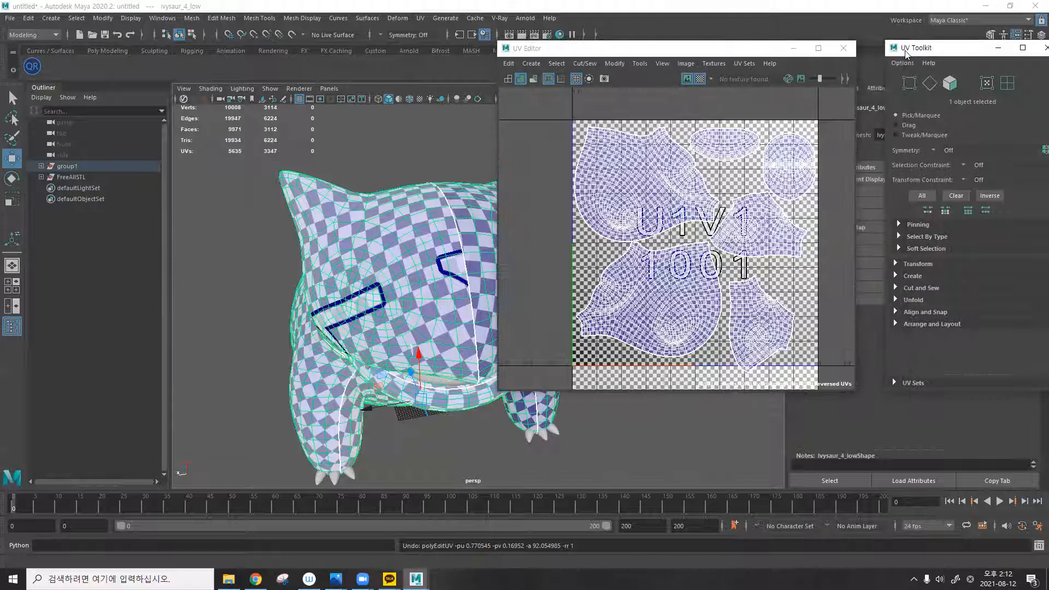
drag(924, 51, 894, 53)
drag(718, 53, 690, 55)
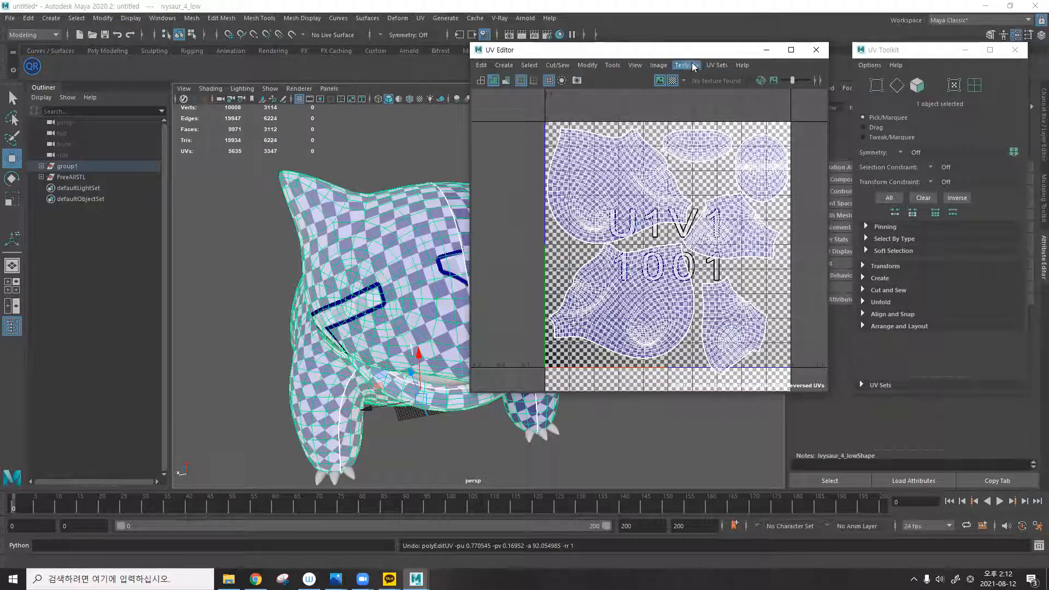
click(587, 65)
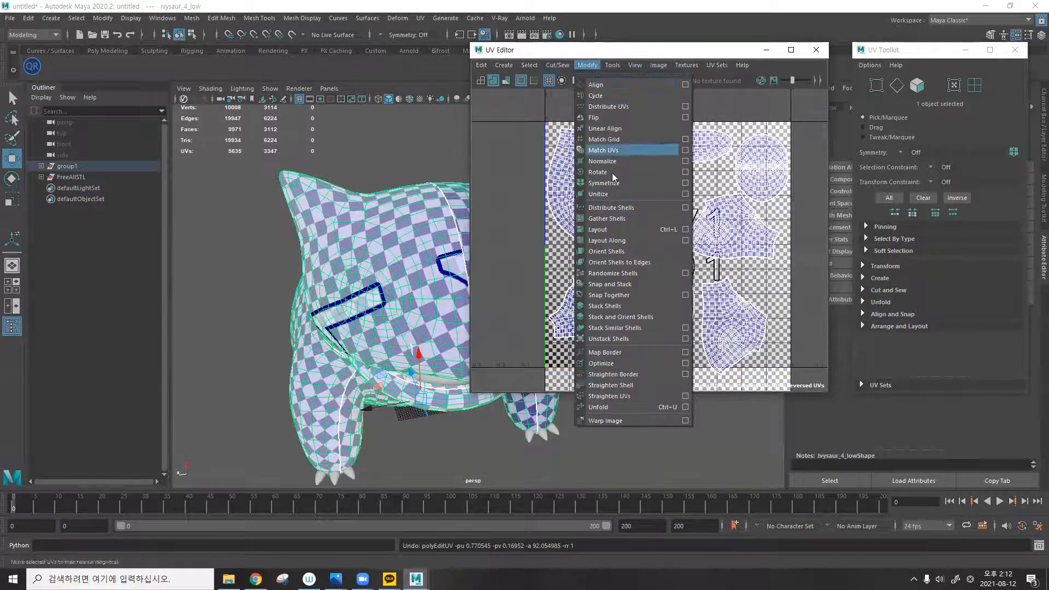
click(593, 53)
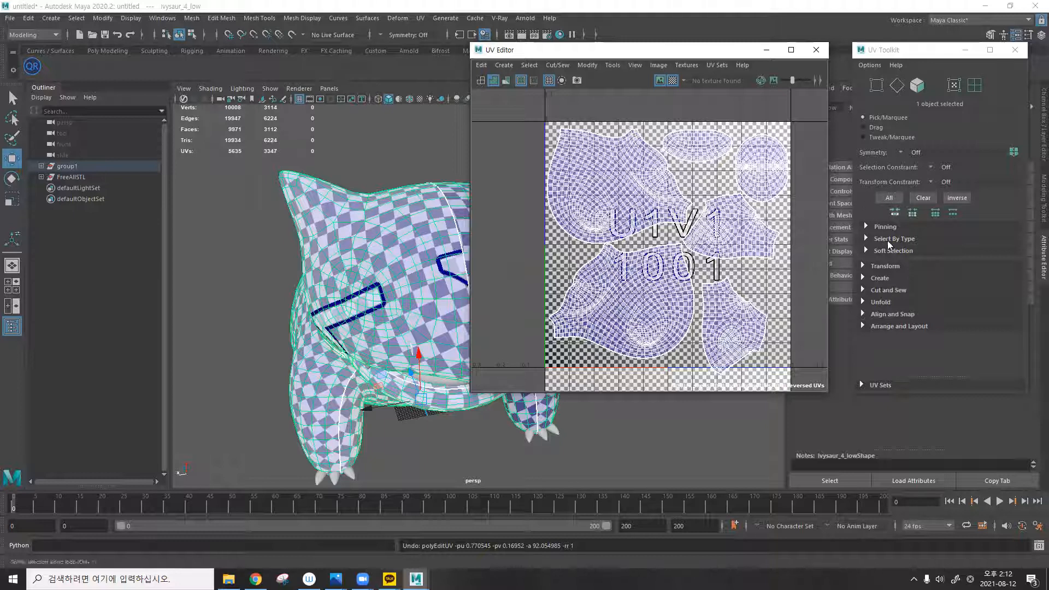
drag(610, 53, 624, 54)
Demonstrate closing the UV Toolkit and showing it again from the UV Editor, twice.
click(881, 55)
click(1018, 50)
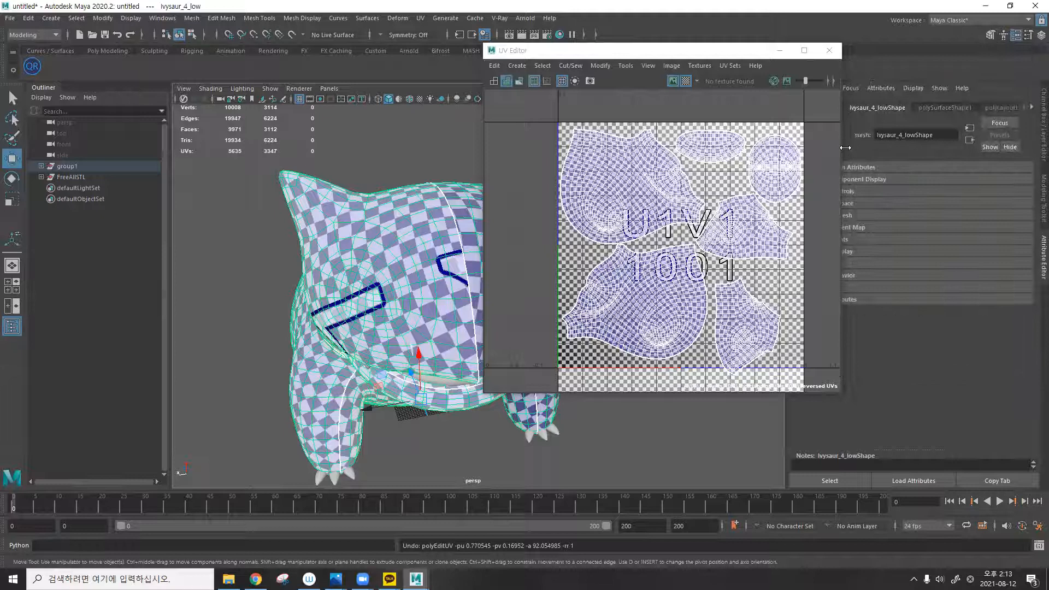
click(513, 50)
click(626, 65)
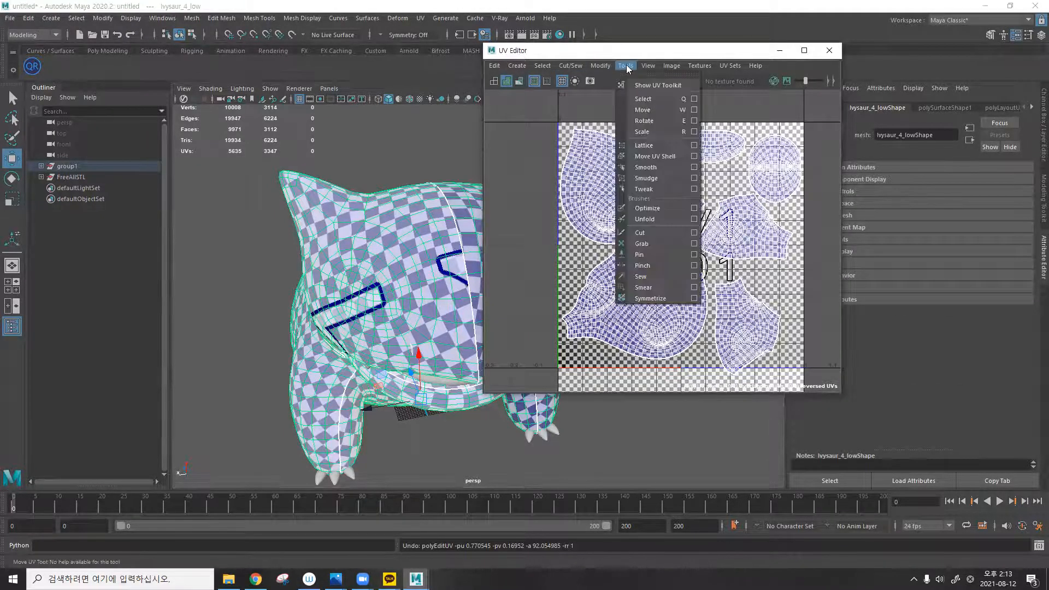
click(643, 86)
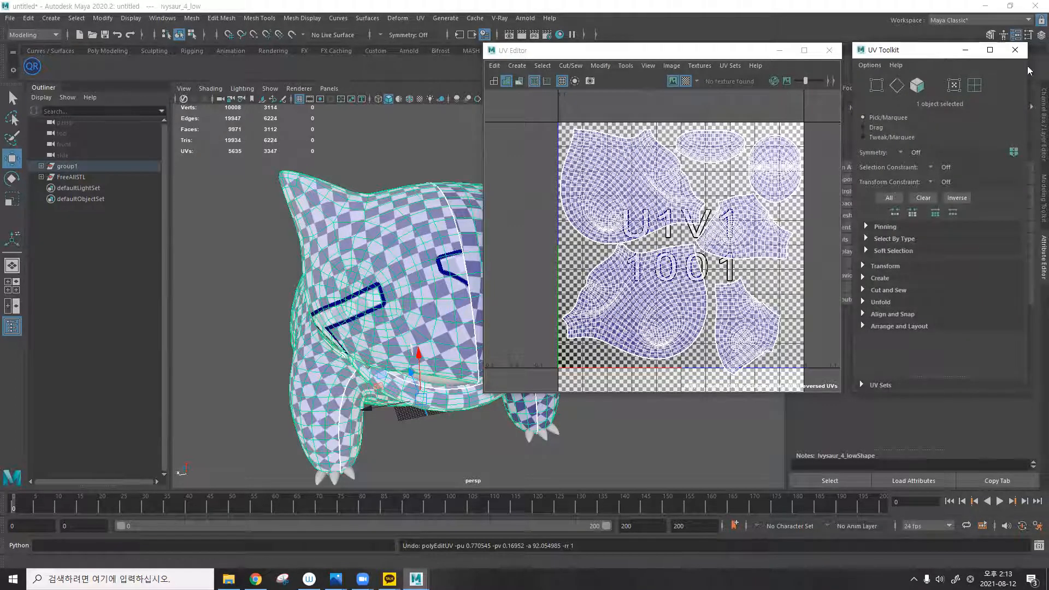
click(1015, 50)
click(625, 65)
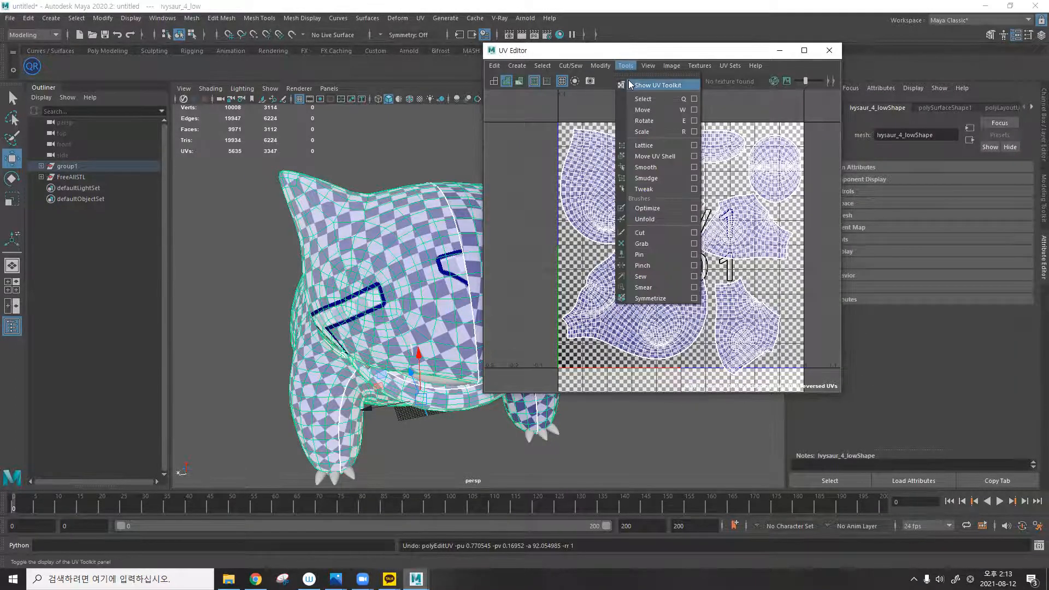
click(629, 83)
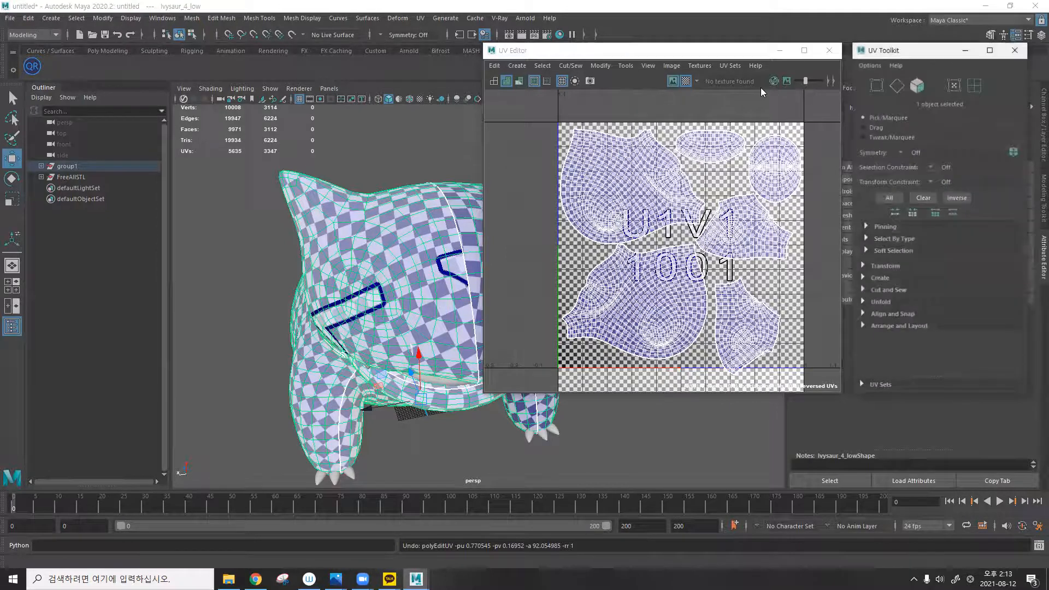
click(626, 65)
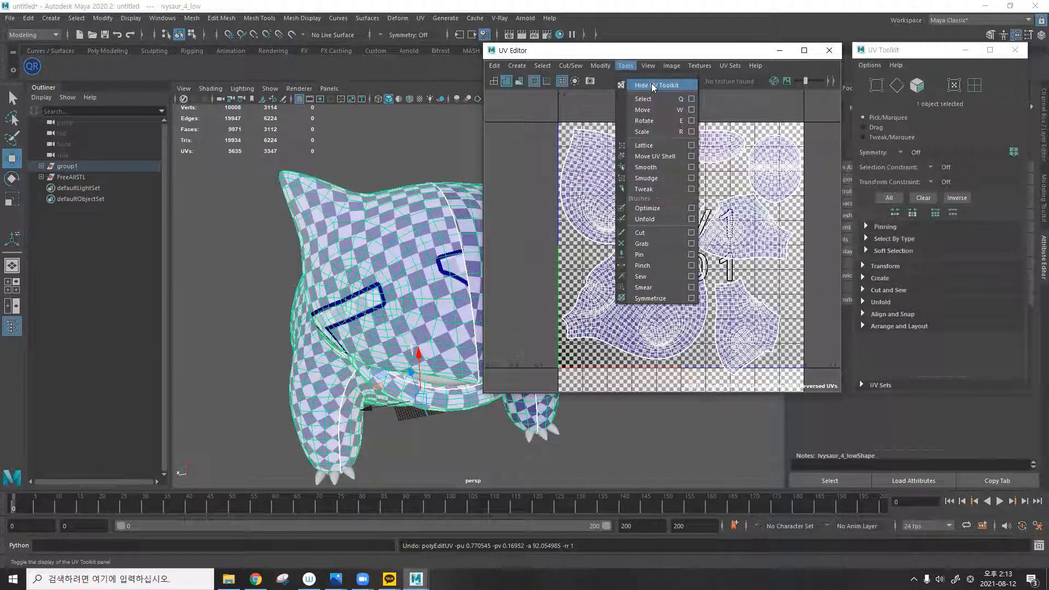
click(655, 85)
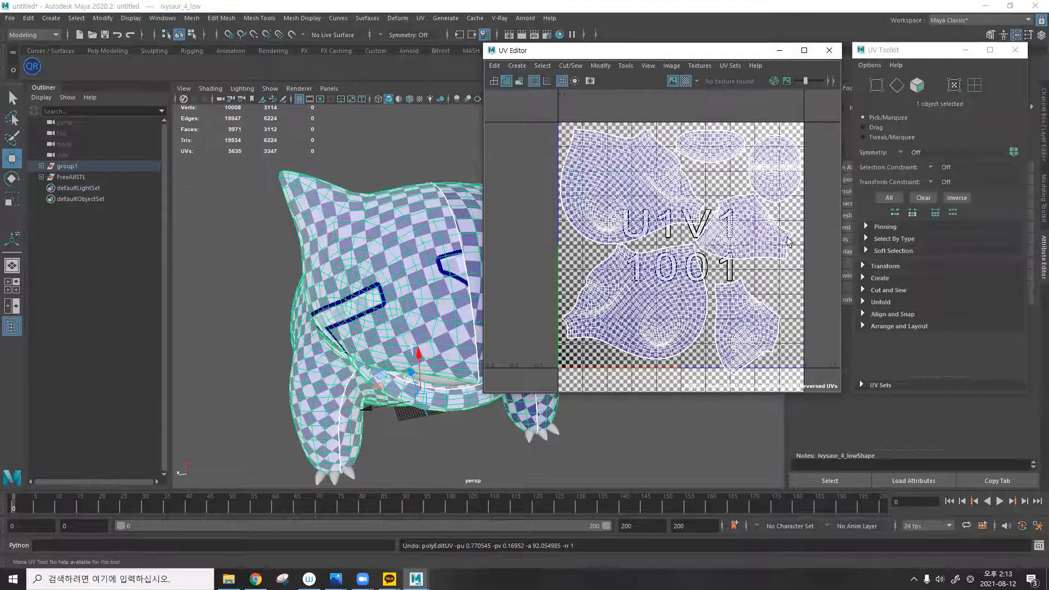
Select the large UV shell in the tile's upper left corner, move it by 1.0000 in negative U and back again.
scroll(384, 281, up, 3)
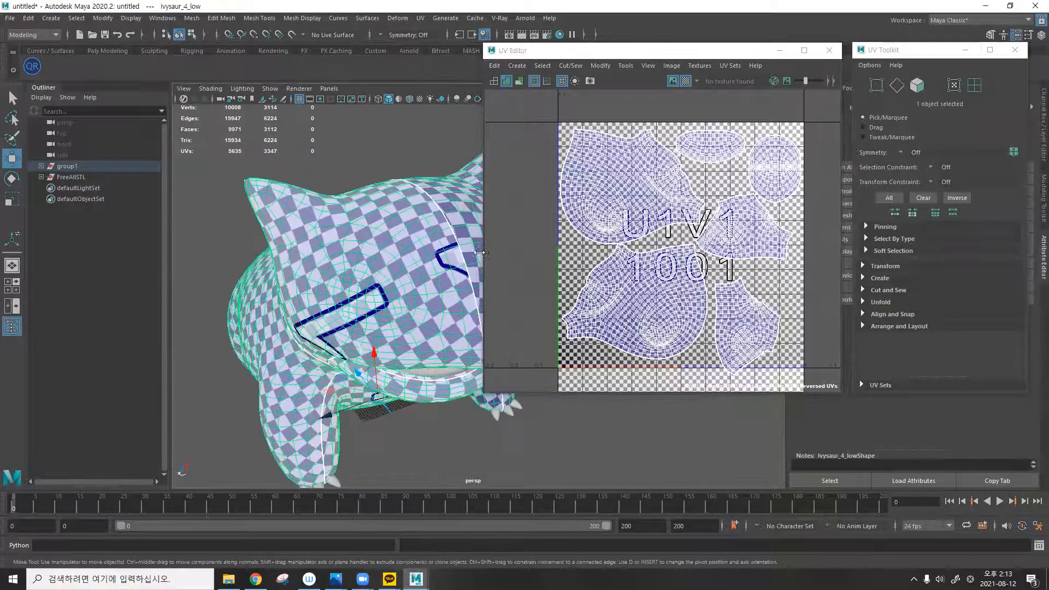
right_click(612, 105)
right_drag(612, 105, 564, 89)
click(671, 164)
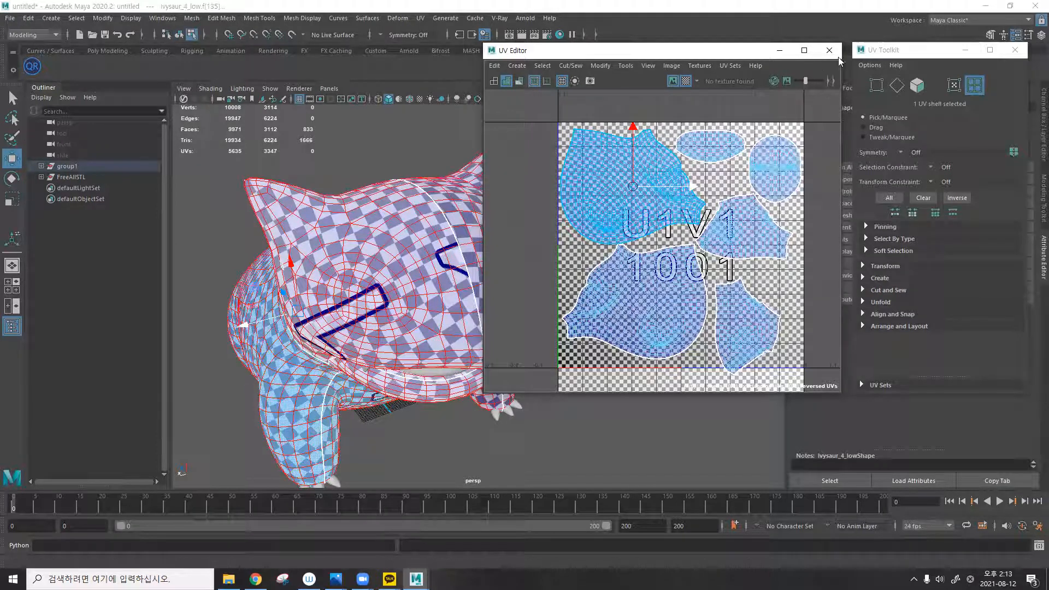
click(863, 266)
scroll(862, 265, down, 3)
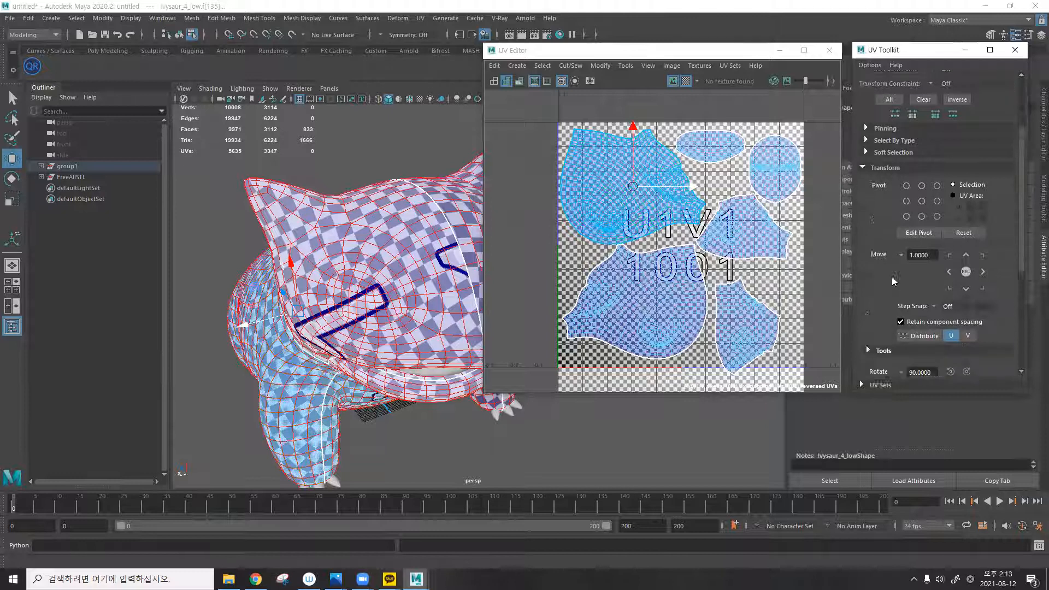
click(949, 239)
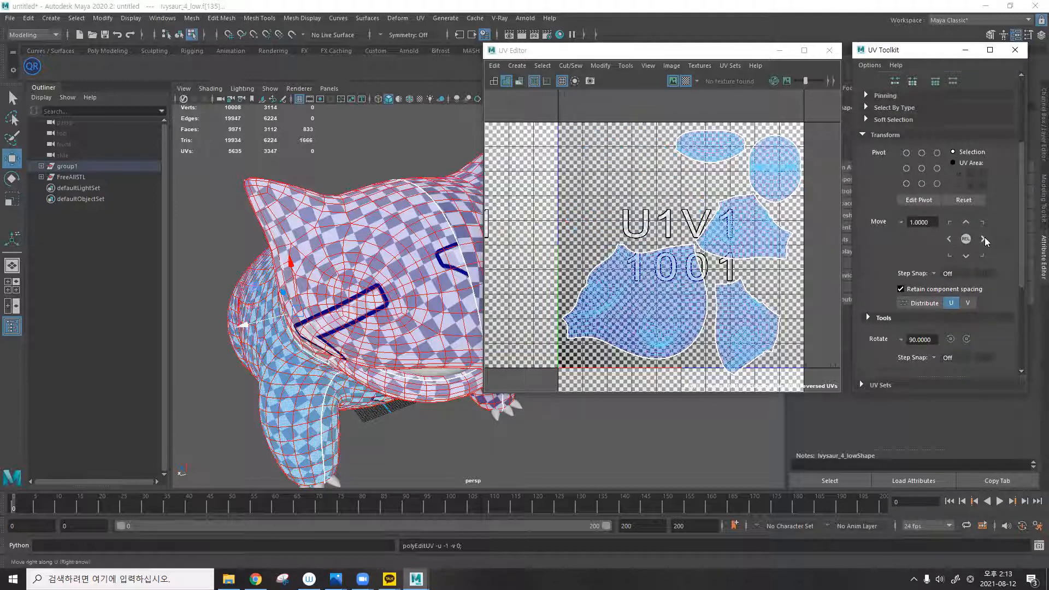
click(983, 238)
Rotate the selected UV shell clockwise in 90-degree increments through one full turn.
scroll(951, 250, down, 3)
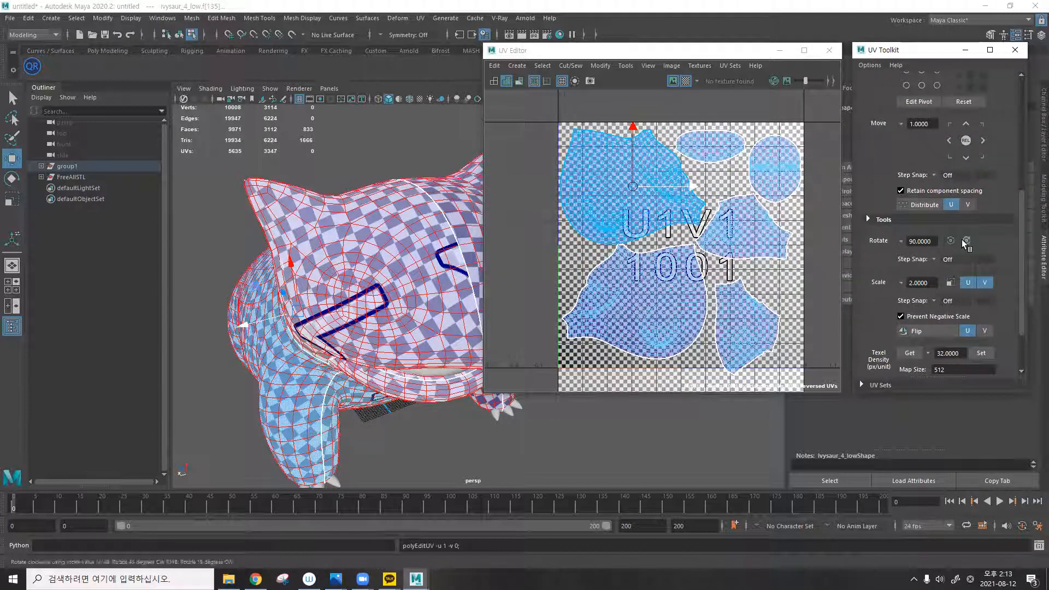
click(966, 241)
click(966, 241)
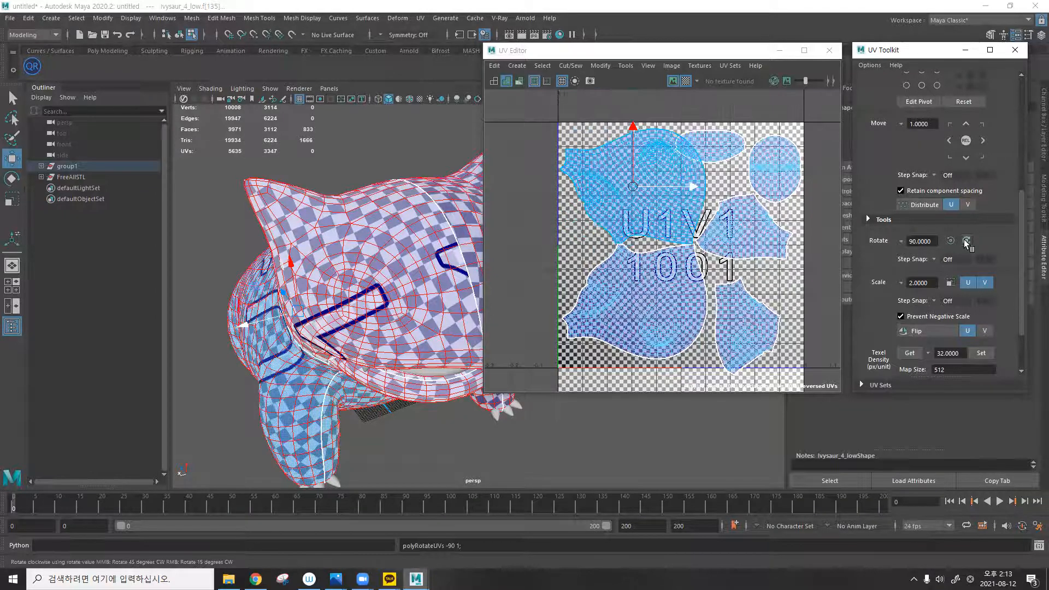
click(966, 241)
click(966, 240)
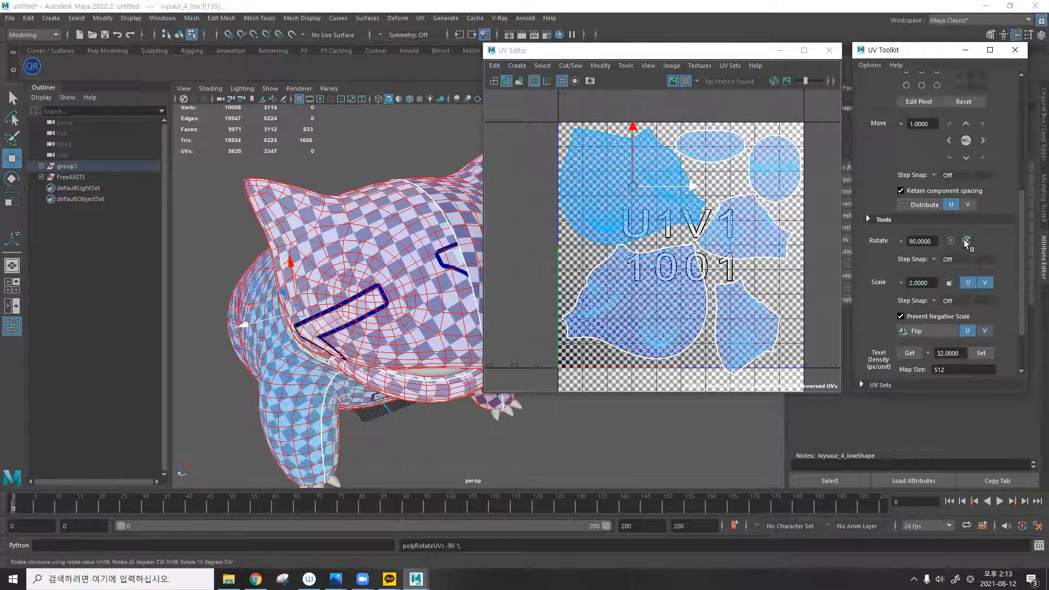
Select all UV shells of the Ivysaur body, pack them into the tile with Layout and clear the selection.
scroll(611, 181, down, 2)
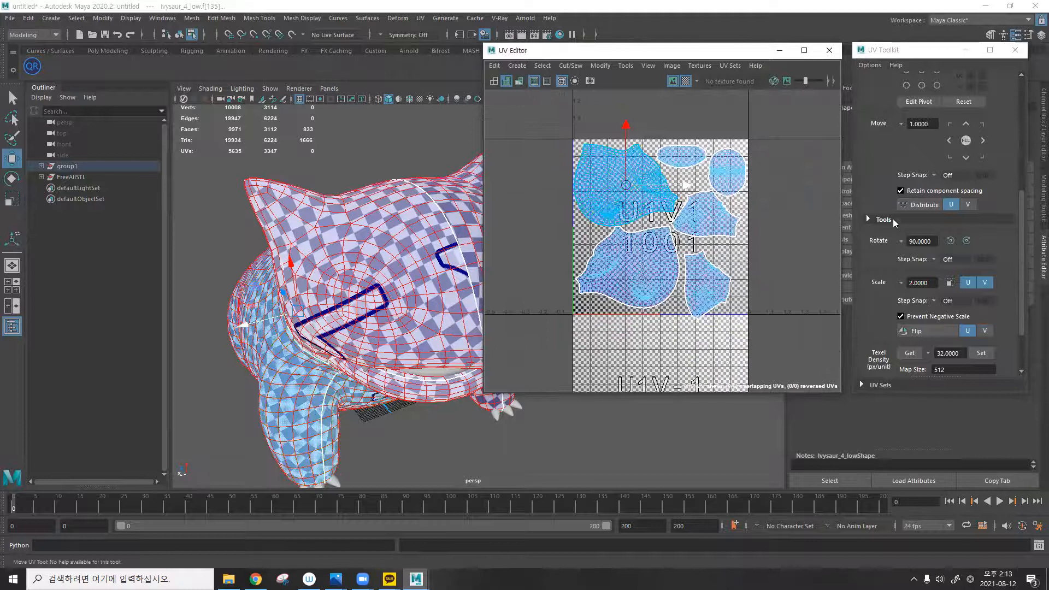
scroll(892, 228, up, 3)
scroll(895, 186, up, 1)
scroll(895, 186, down, 4)
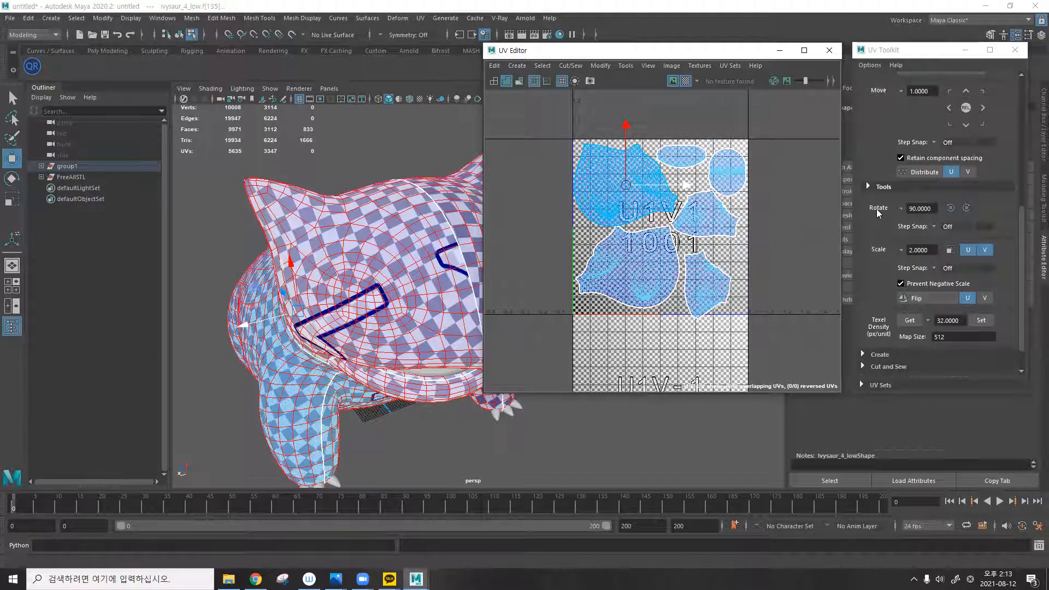
alt+middle_drag(319, 192, 280, 163)
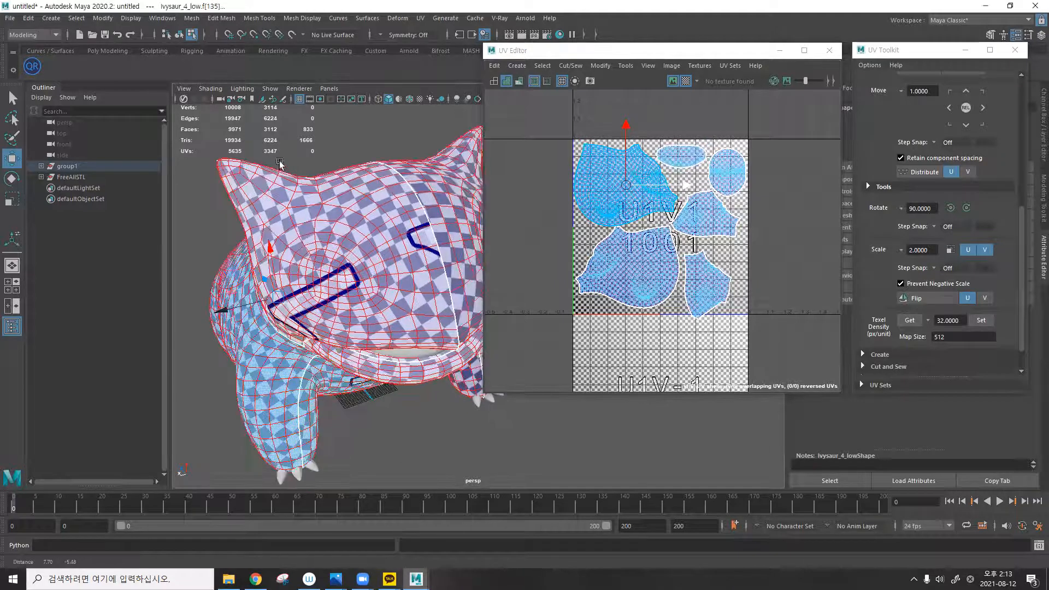
click(559, 139)
drag(537, 111, 727, 316)
click(601, 66)
click(628, 224)
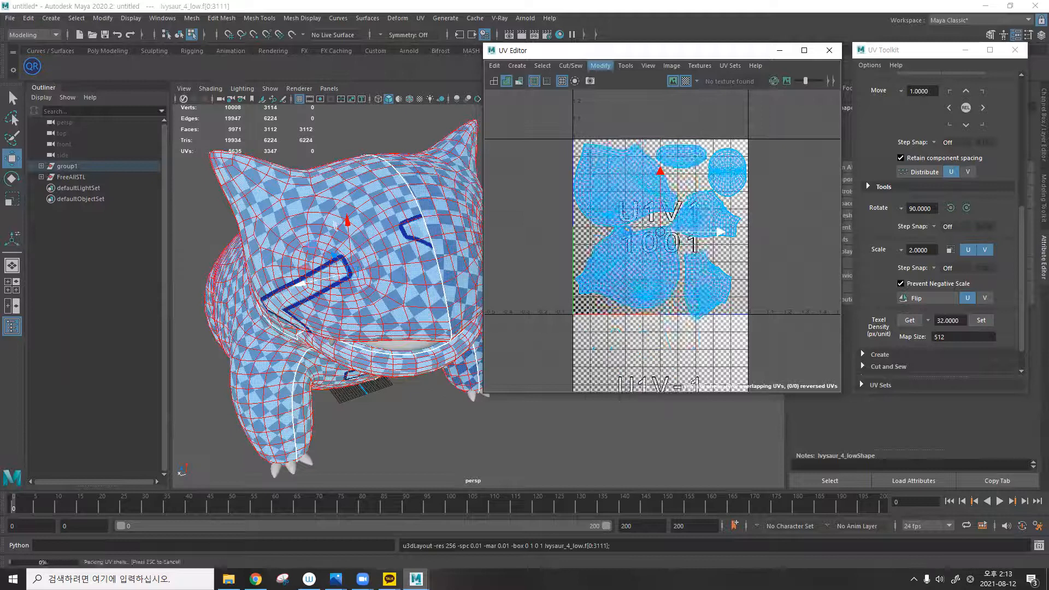
click(733, 178)
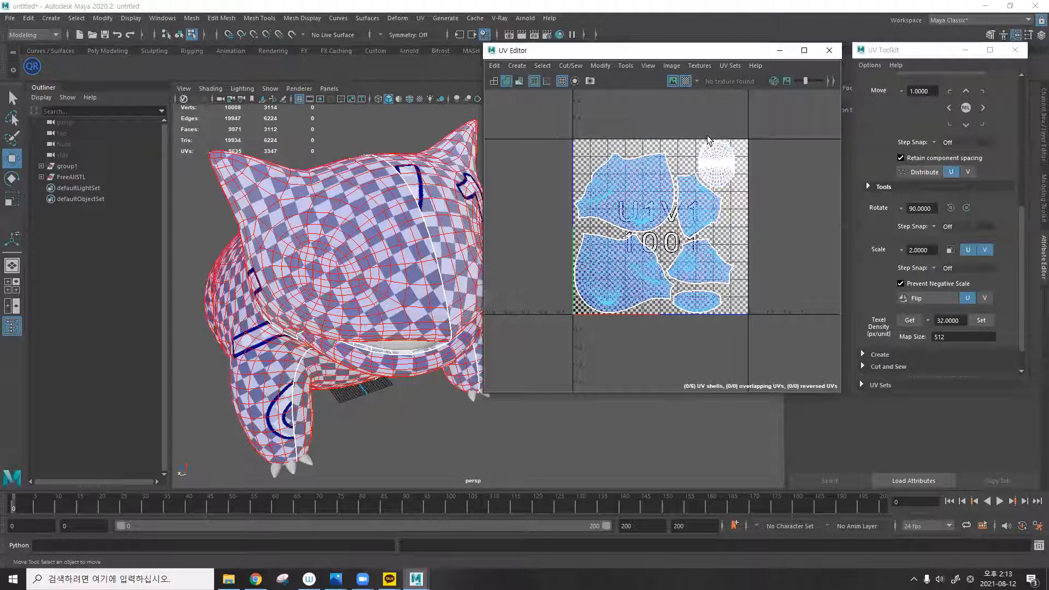
Return to object selection, inspect the packed UVs on the Ivysaur body and turn off the checker map.
key(F8)
alt+drag(395, 224, 349, 236)
alt+middle_drag(426, 236, 412, 203)
alt+drag(425, 217, 441, 229)
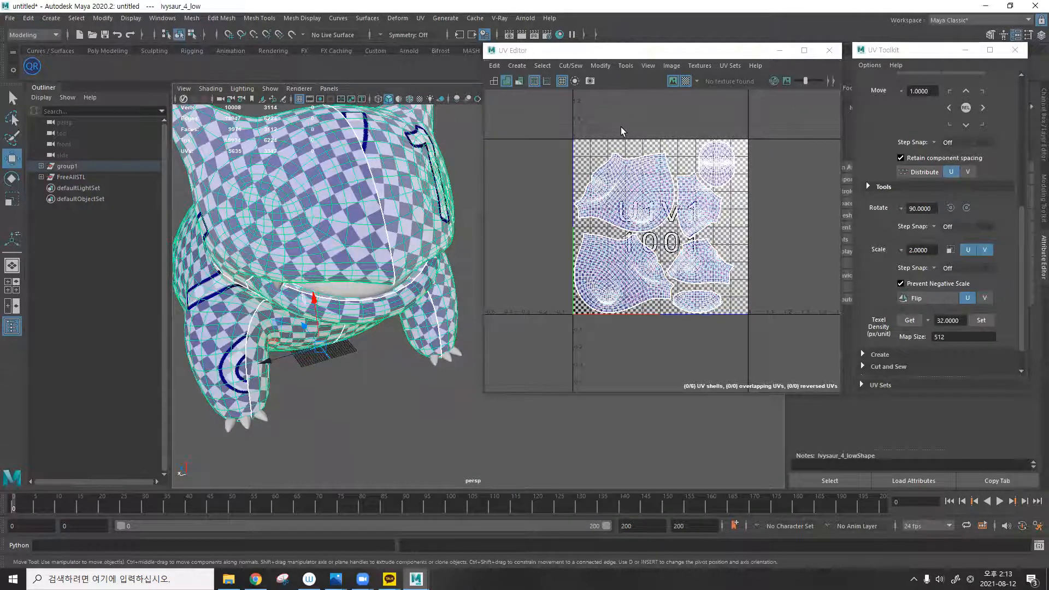
scroll(621, 128, up, 6)
click(687, 80)
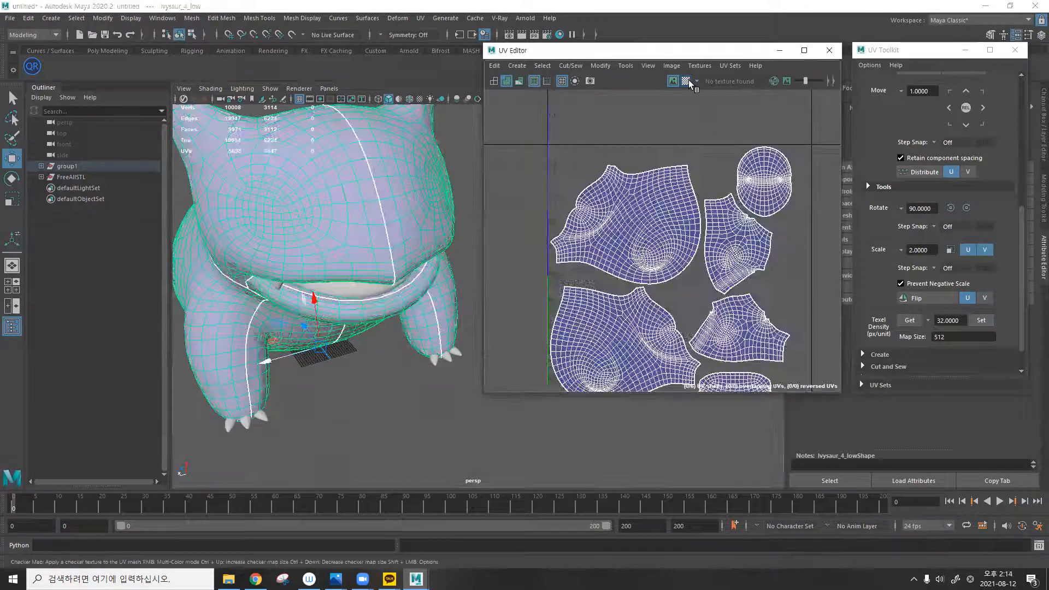
Switch to UV components, select all UVs of the Ivysaur body and clear the selection.
alt+middle_drag(645, 145, 622, 98)
right_drag(622, 99, 669, 100)
drag(519, 99, 828, 386)
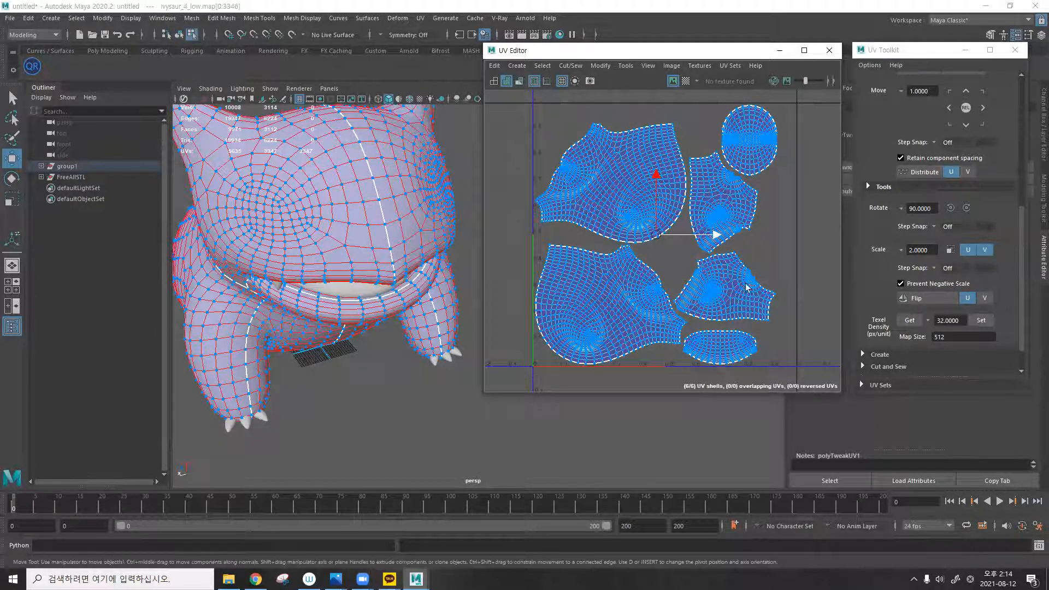
click(601, 66)
click(512, 208)
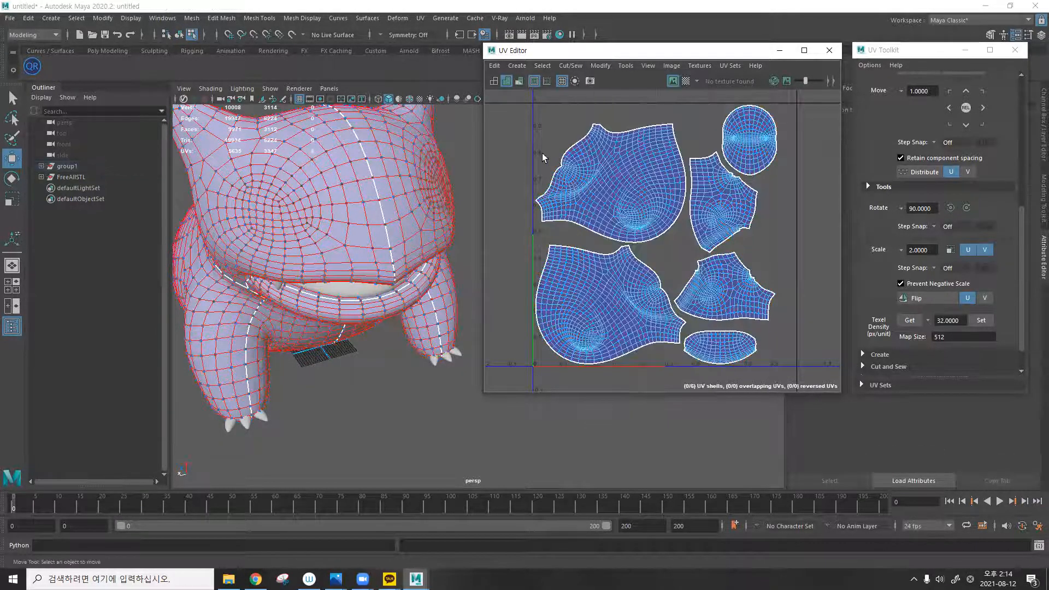
In UV shell selection, pick the large upper-left shell, flip it in U and clear the selection.
right_drag(646, 104, 603, 87)
click(628, 153)
click(921, 297)
click(826, 221)
Examine the flipped upper-left shell's display colour against the other shells and its matching area on the model.
click(762, 139)
click(742, 201)
click(618, 157)
scroll(614, 156, up, 3)
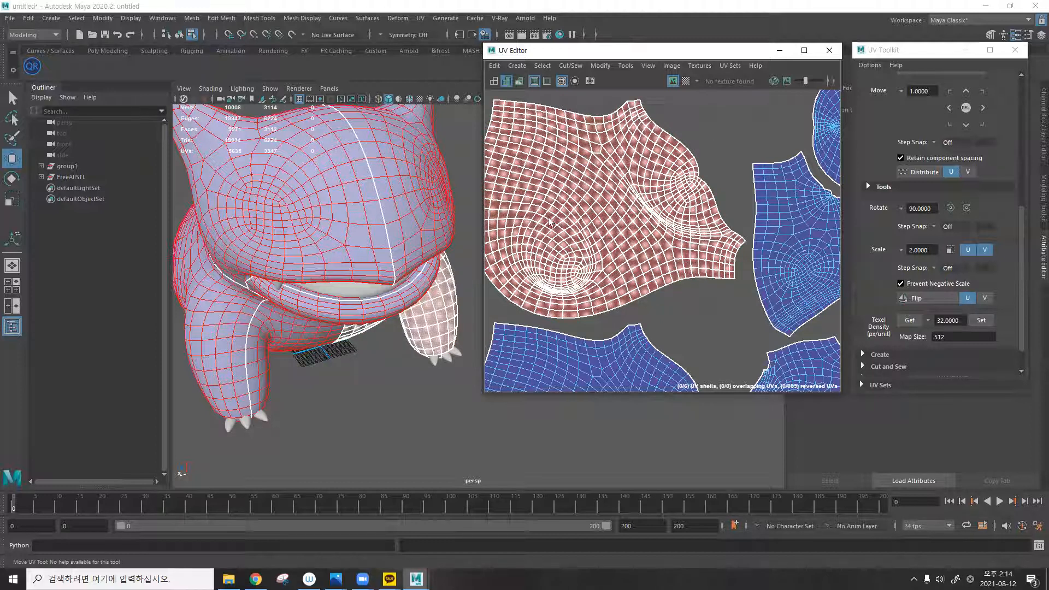
key(a)
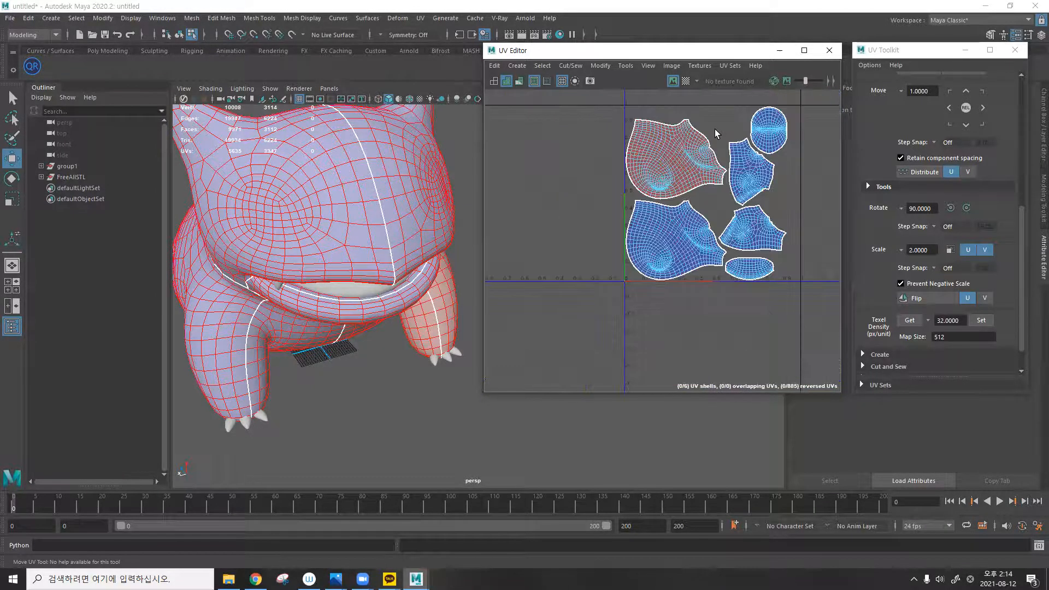
click(714, 129)
click(705, 123)
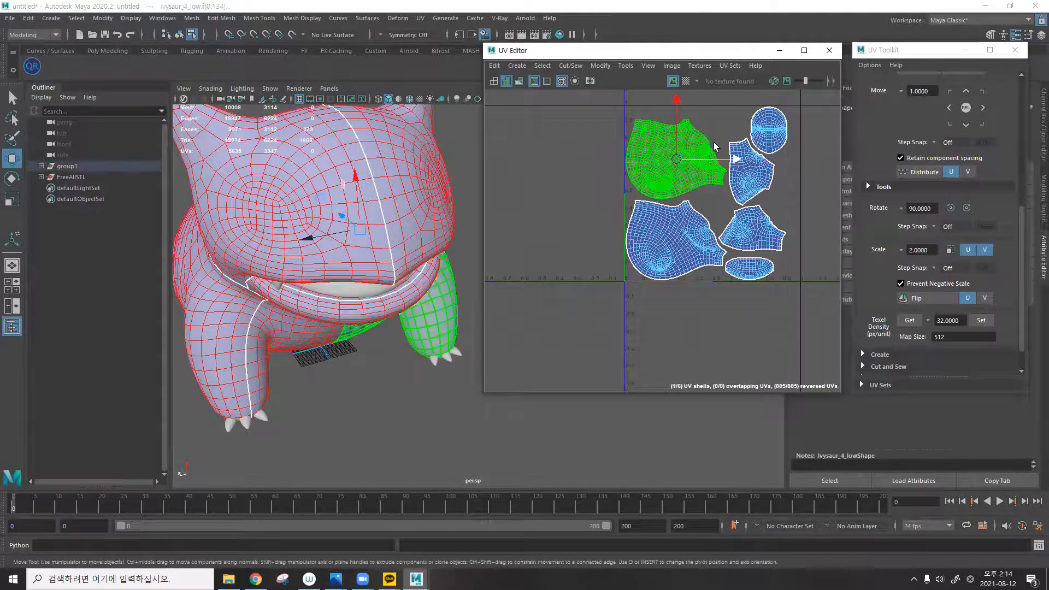
scroll(714, 143, up, 3)
click(713, 143)
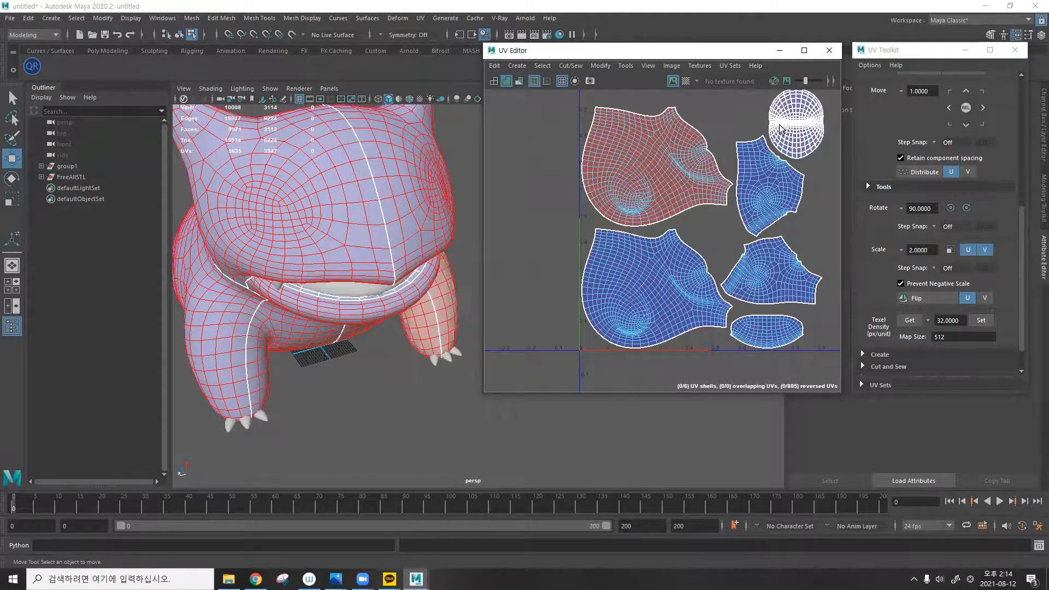
Select the small head shell, the round mouth shell and the large upper-left shell in turn to compare their orientation colours.
click(662, 167)
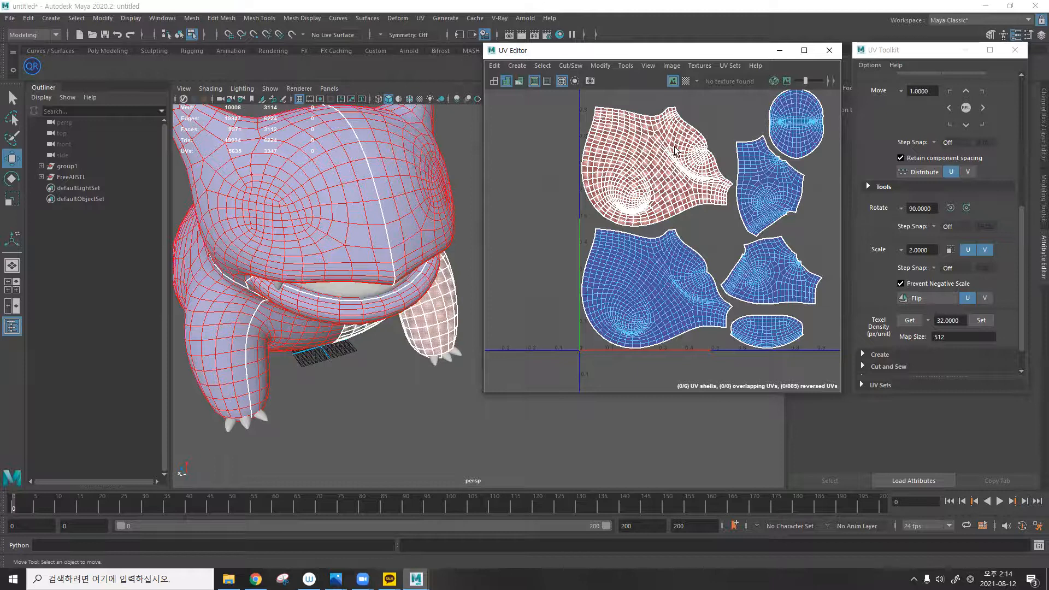
click(732, 115)
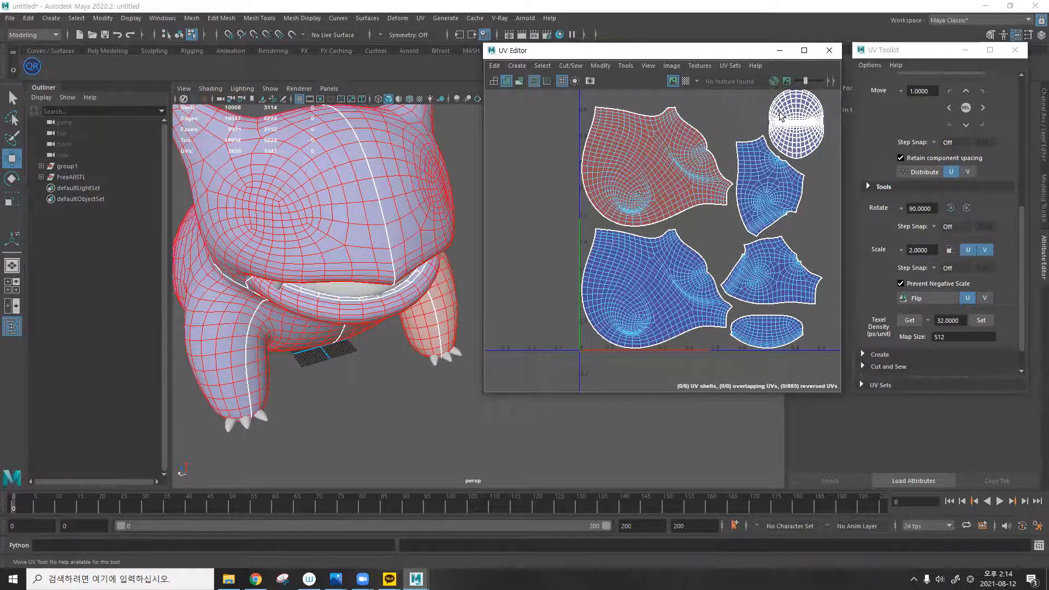
click(773, 304)
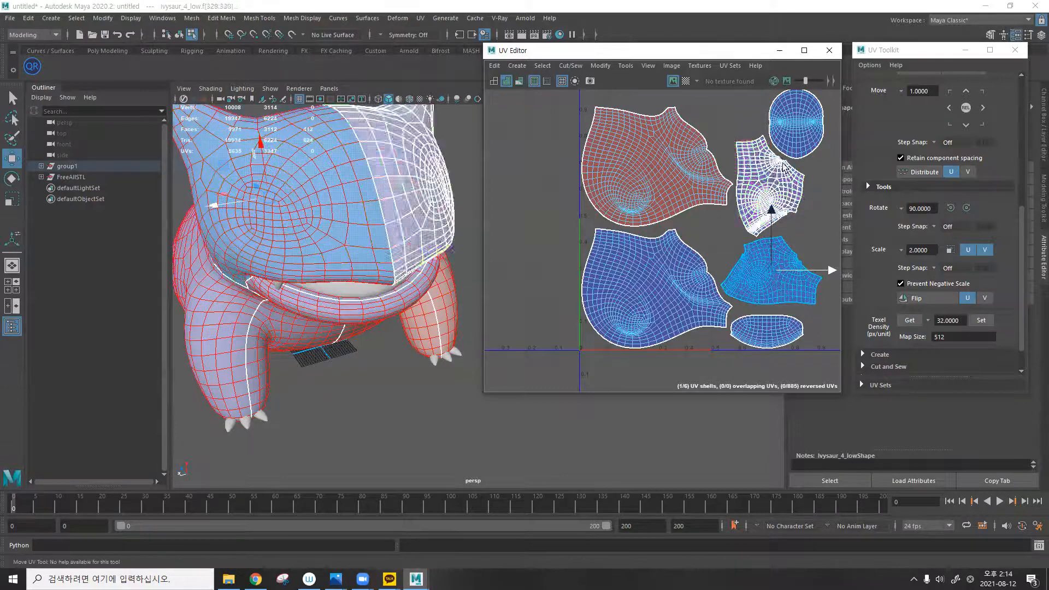
click(789, 120)
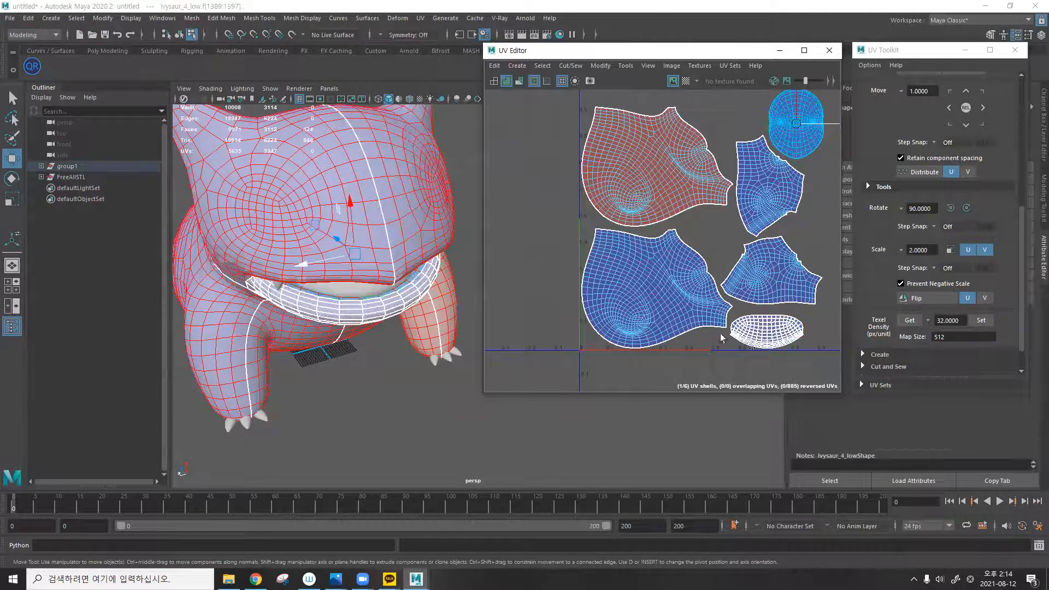
click(687, 170)
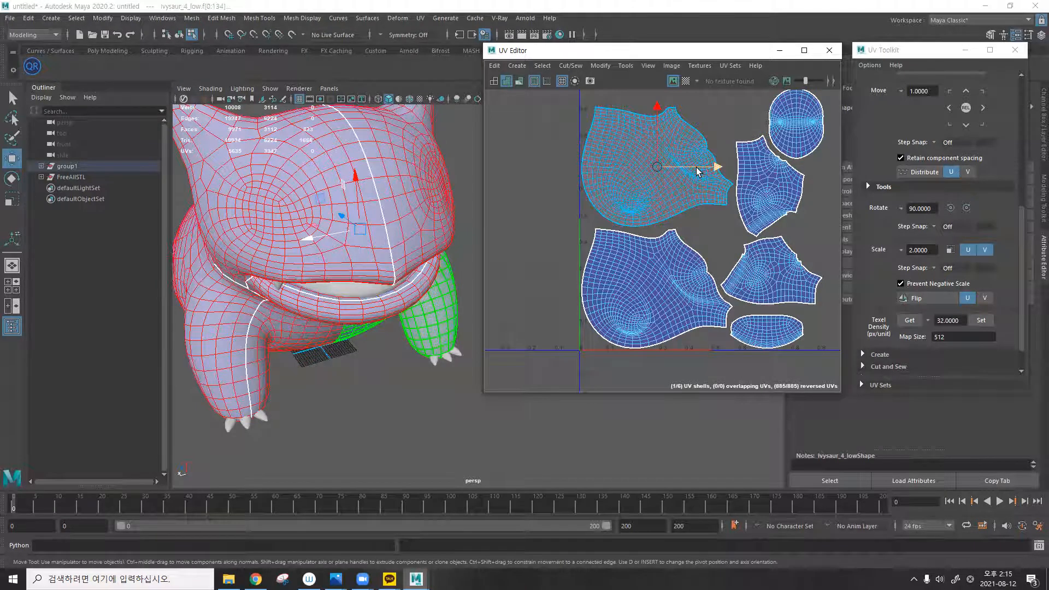
click(720, 114)
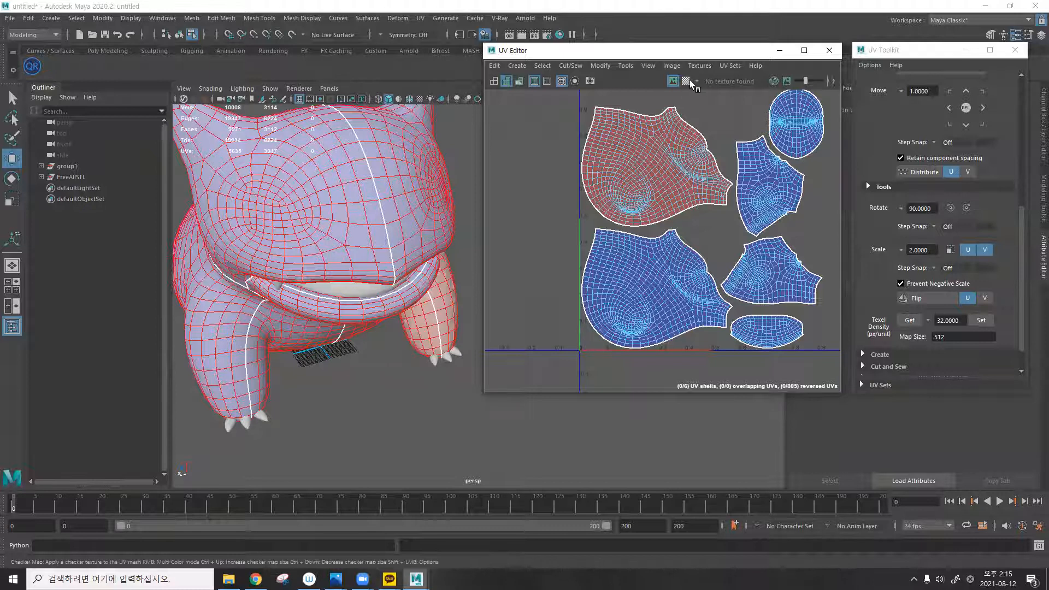
Return to UV shell selection and pick the remaining shells one by one to check which body area and orientation each has.
right_drag(546, 109, 523, 96)
click(661, 156)
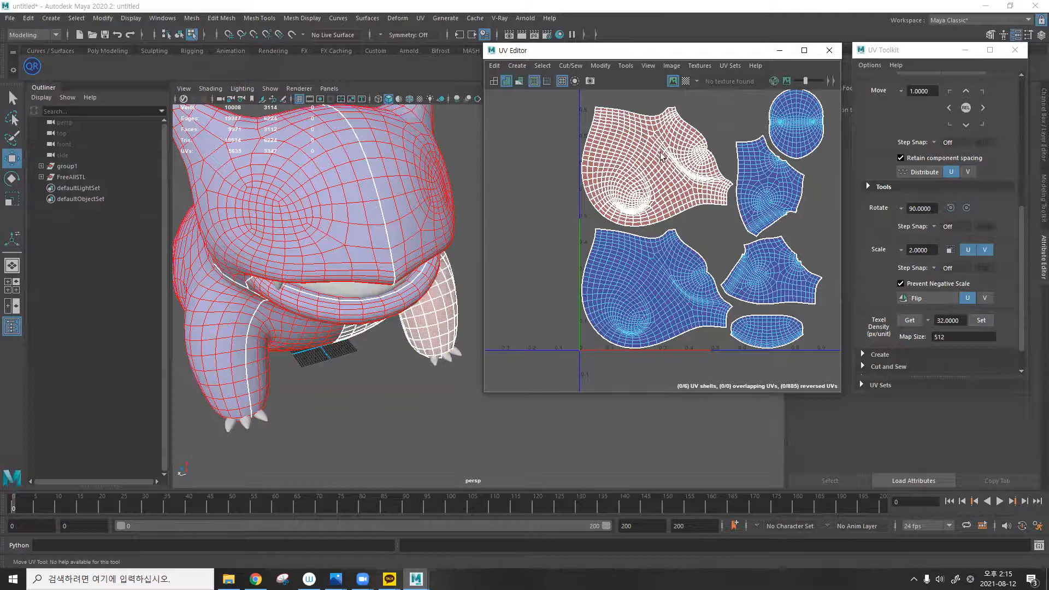
click(727, 180)
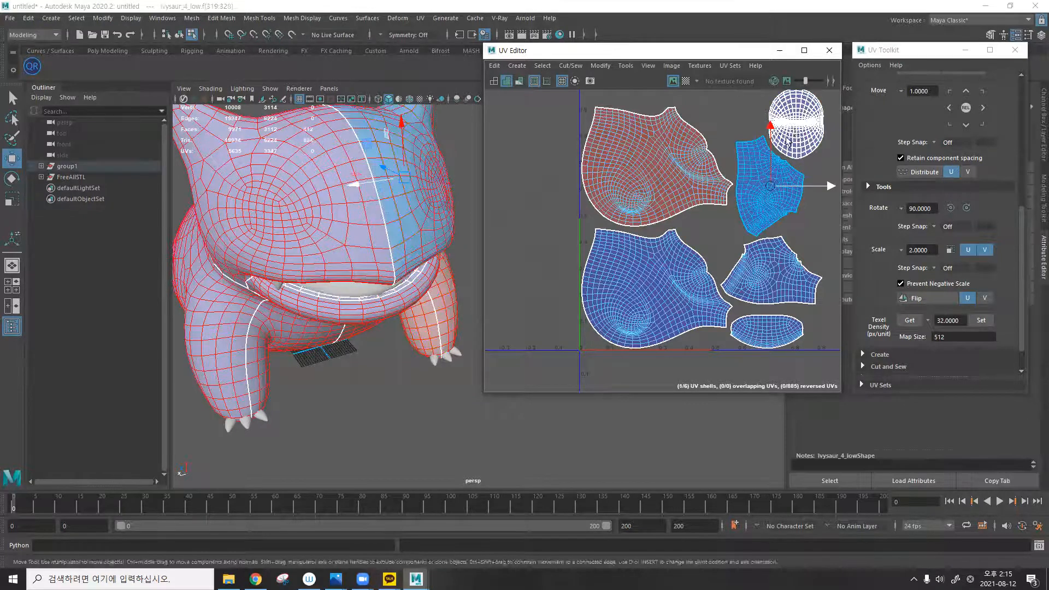
click(768, 284)
click(764, 328)
click(685, 285)
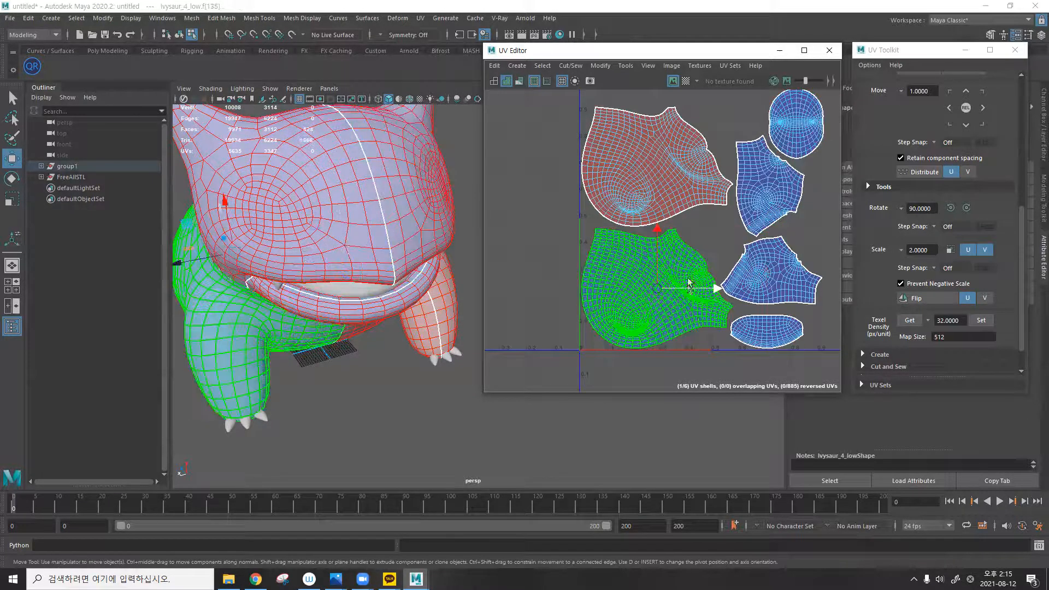
click(677, 175)
click(730, 109)
Select the large upper-left shell, open the UV Toolkit's Transform options, flip the shell in U again and deselect it.
click(613, 182)
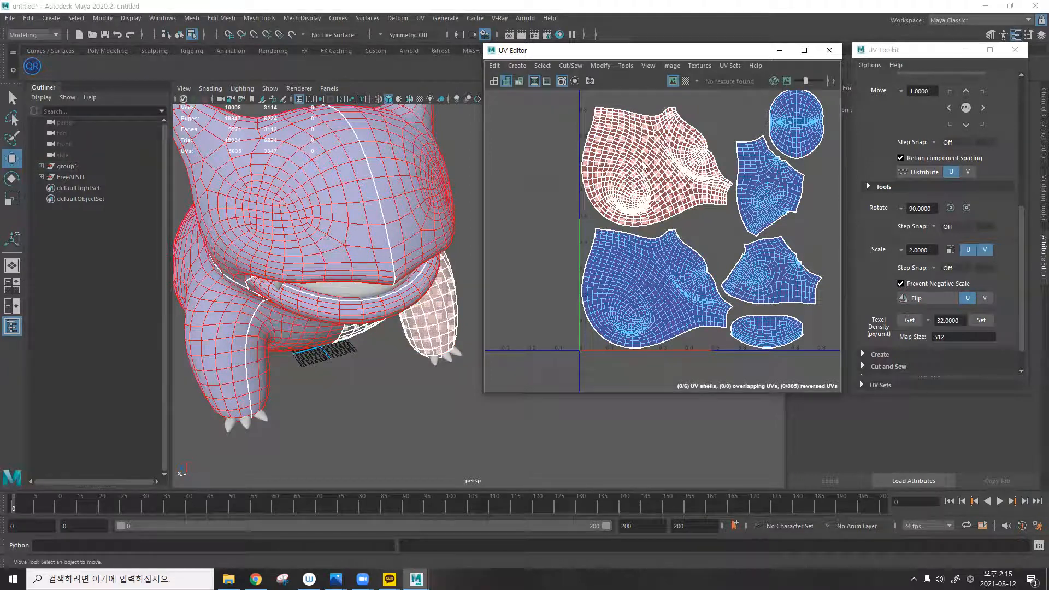
click(656, 244)
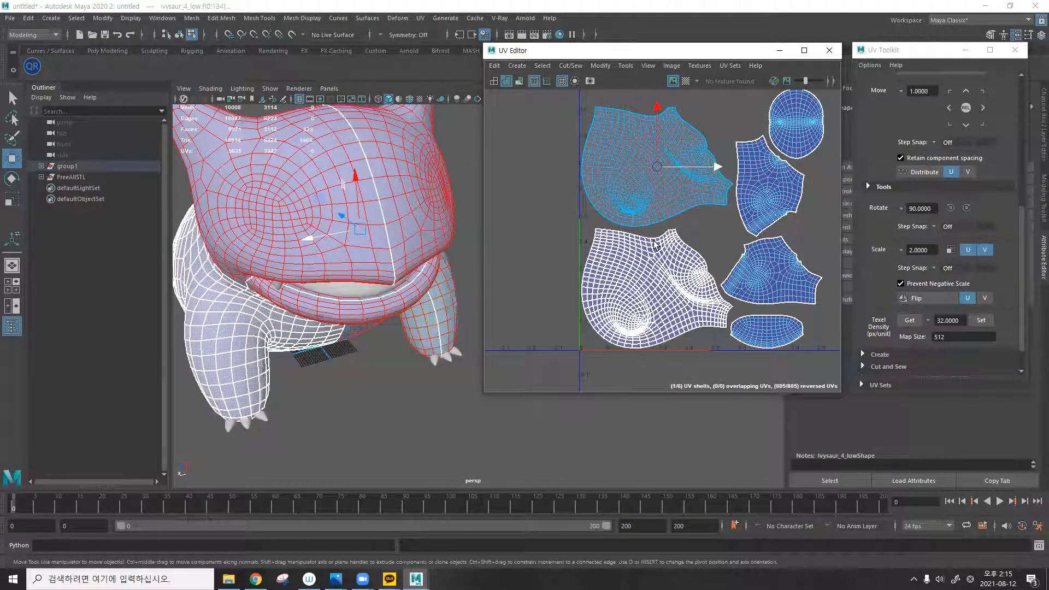
scroll(885, 175, up, 5)
click(865, 198)
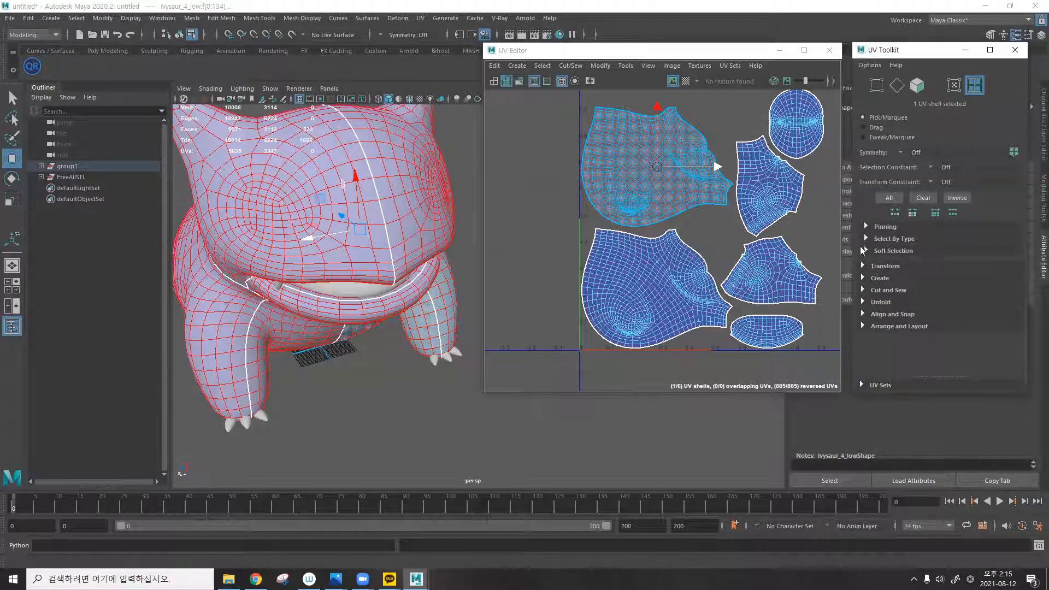
click(863, 267)
scroll(888, 259, down, 4)
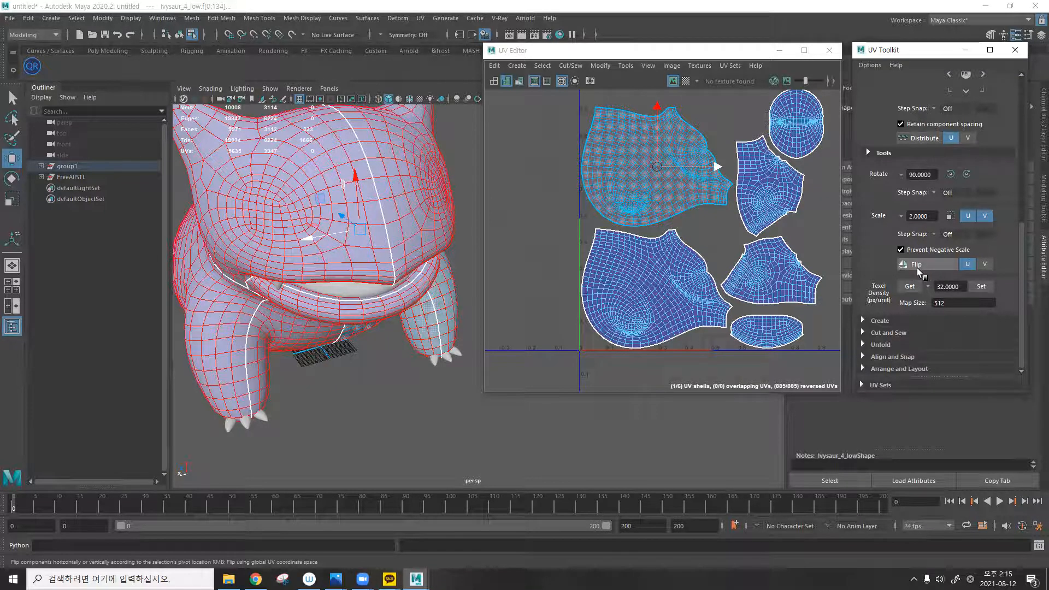
click(603, 184)
click(968, 264)
click(734, 95)
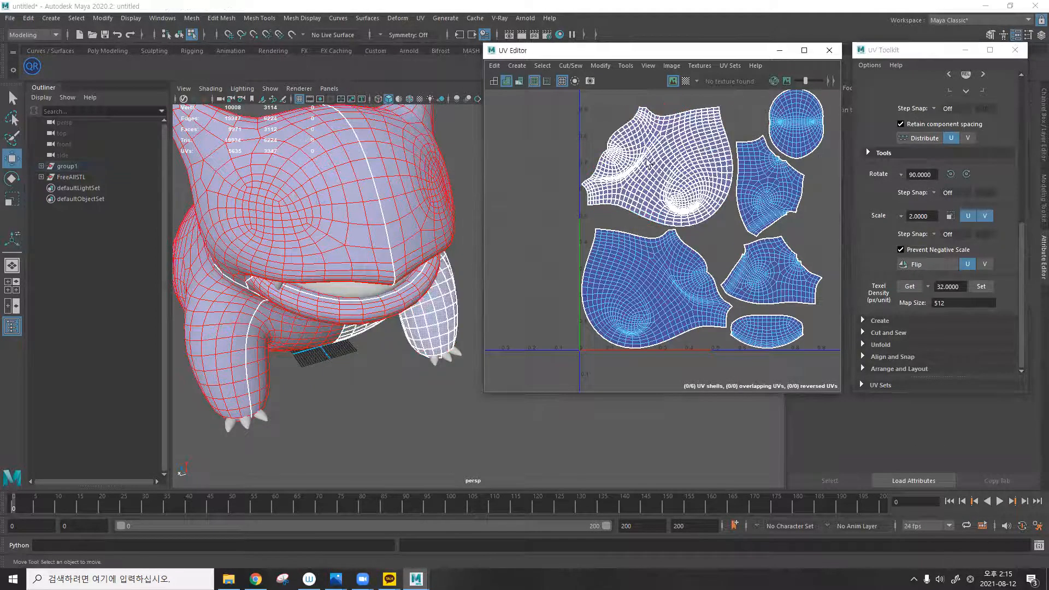
Select the upper of the two head-half shells together with the large lower-left shell, flip both in U and clear the selection.
scroll(647, 163, up, 2)
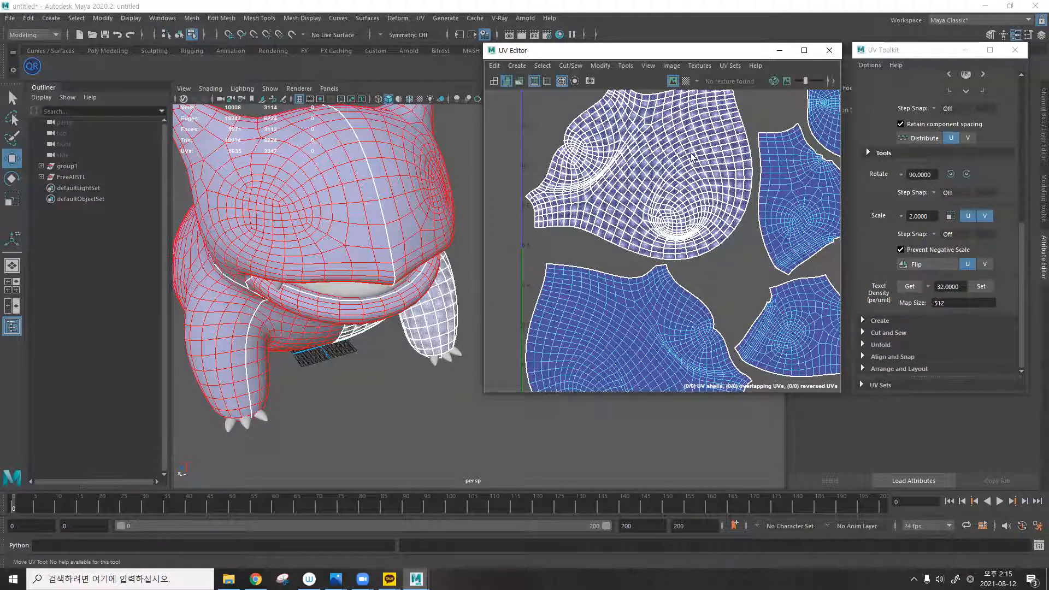
scroll(706, 236, down, 1)
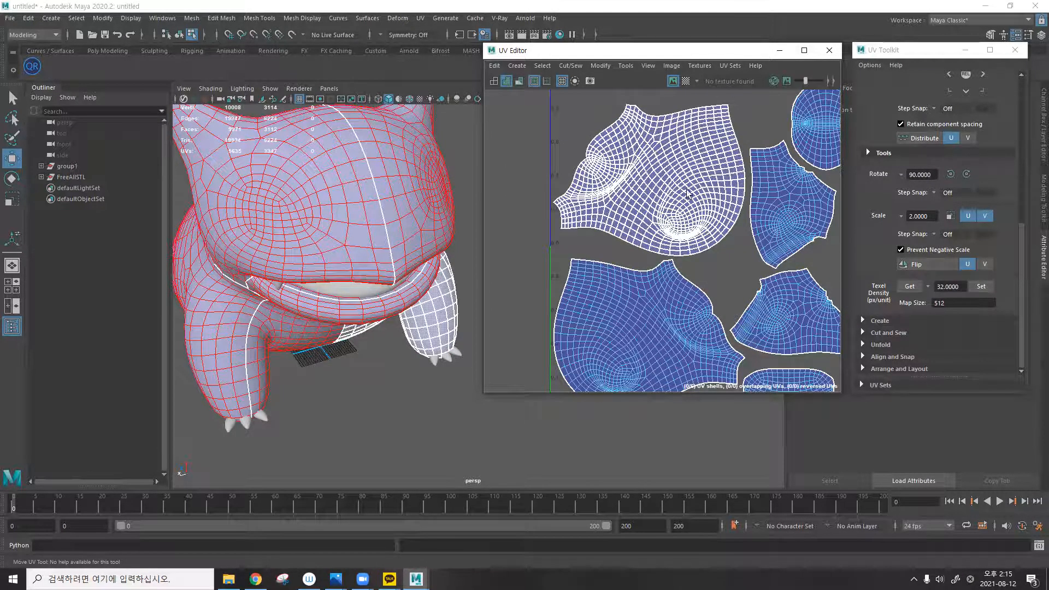
scroll(711, 230, down, 2)
alt+middle_drag(720, 255, 682, 218)
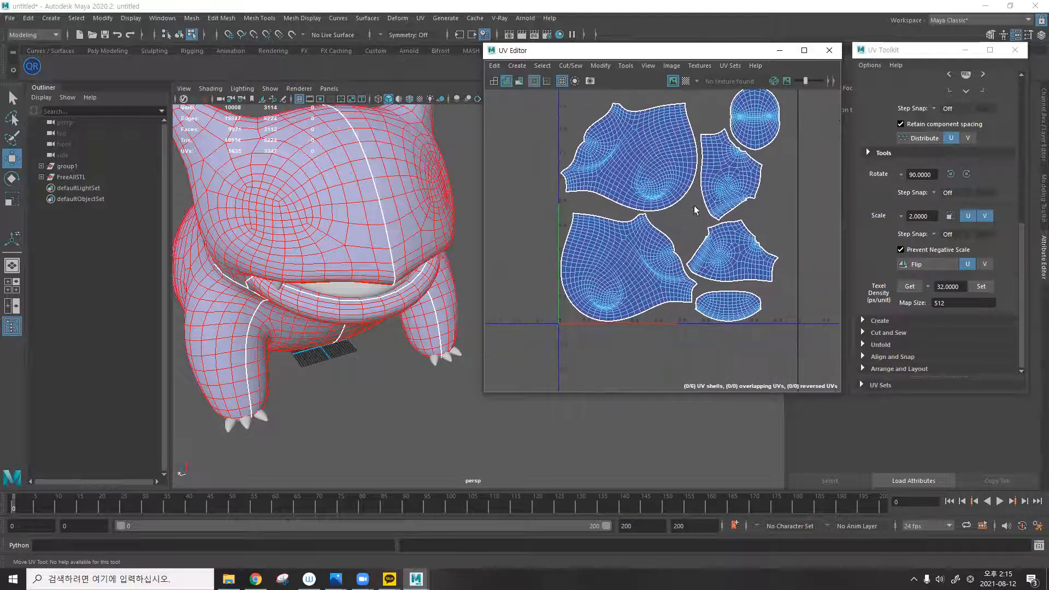
click(724, 180)
shift+click(651, 262)
click(938, 266)
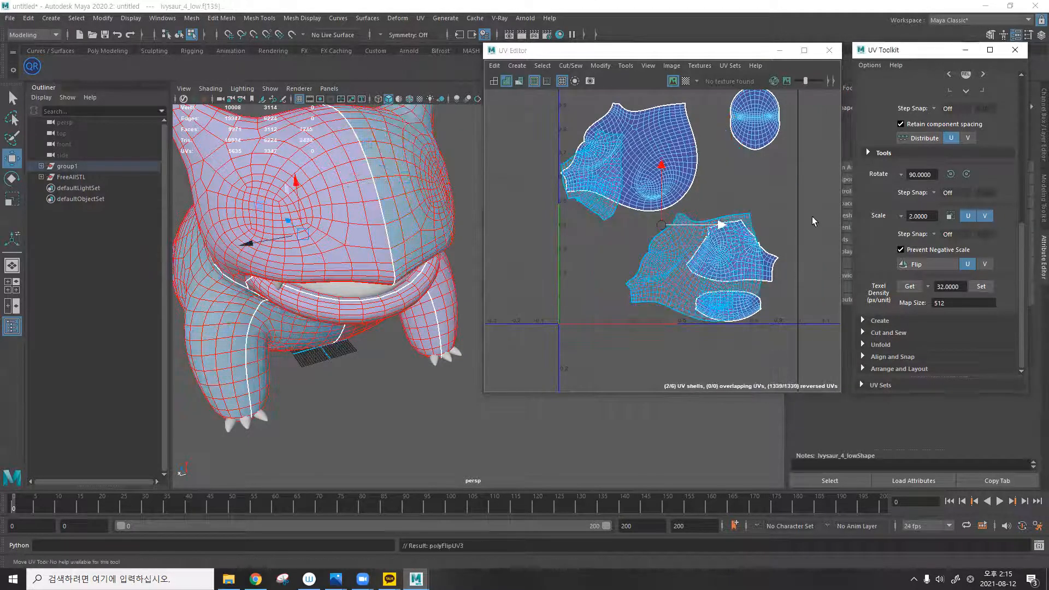
click(812, 217)
Move the flipped large shell below the upper-left shell and the flipped head-half shell to the tile's right edge.
click(641, 273)
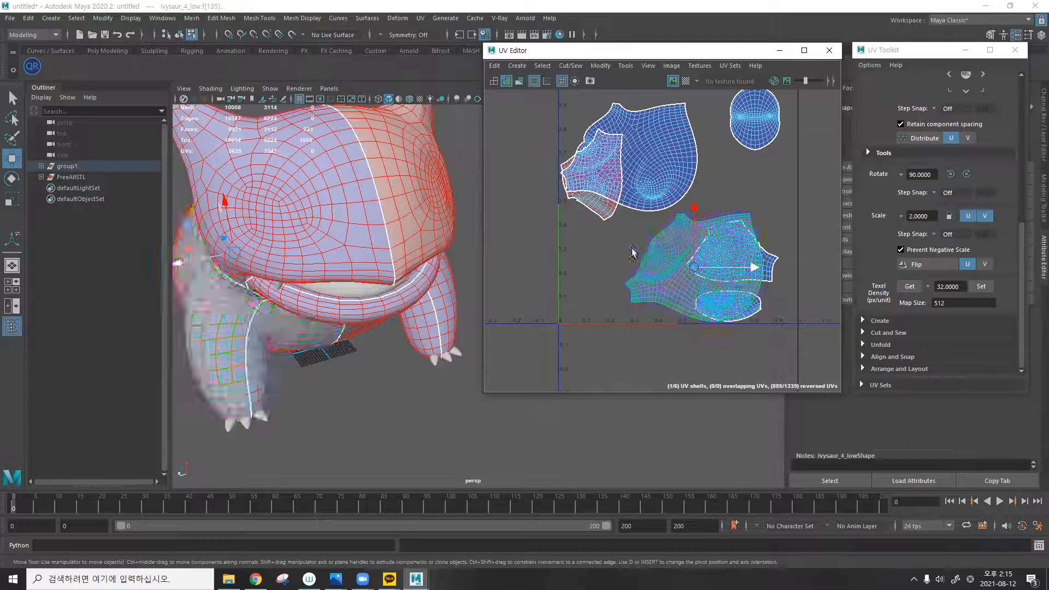
drag(640, 271, 560, 289)
click(592, 216)
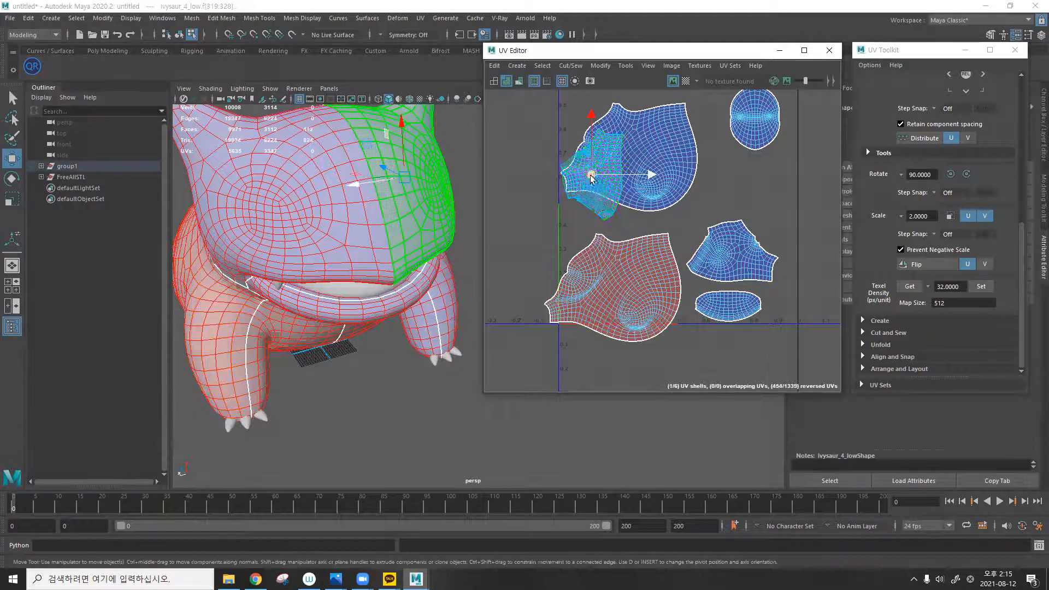
drag(592, 216, 768, 224)
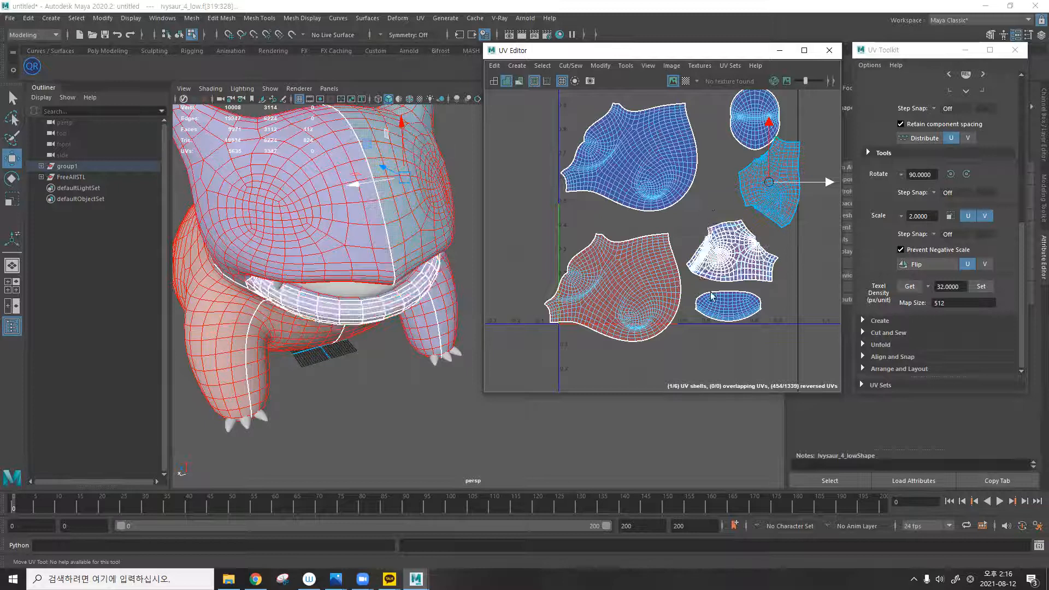
Scale the flipped head-half shell at the tile's right edge down to a tiny size and deselect it.
click(823, 251)
scroll(790, 190, up, 3)
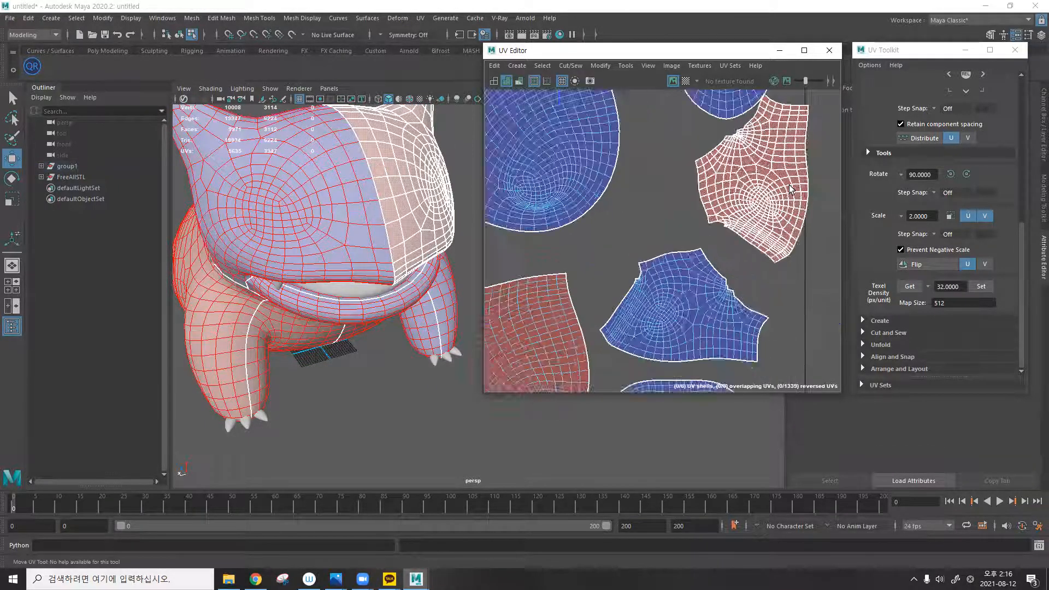
scroll(728, 207, down, 5)
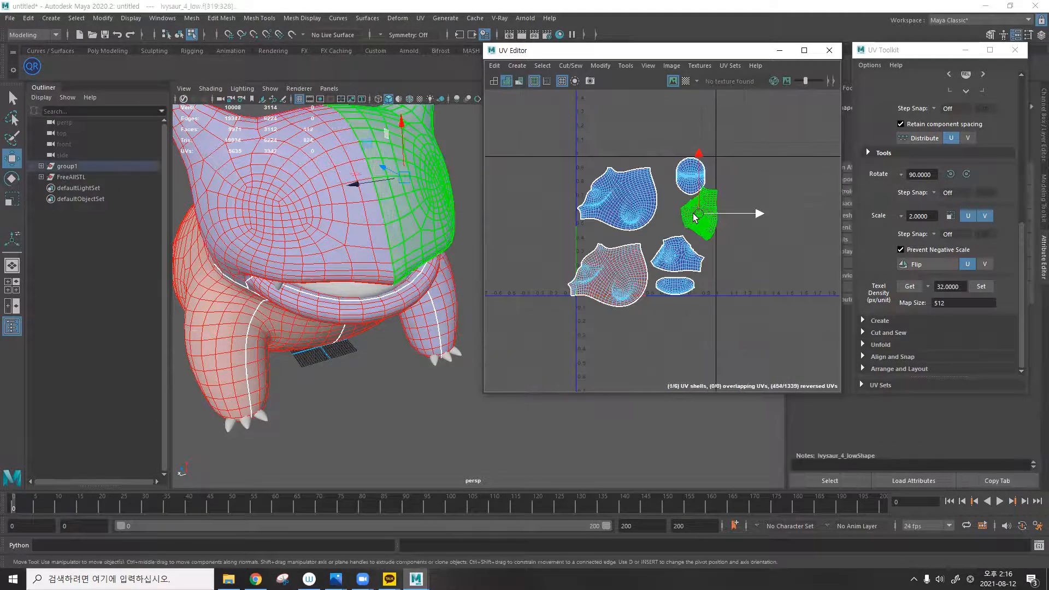
click(693, 213)
key(r)
drag(686, 213, 643, 213)
click(731, 224)
Examine the tiny head-half shell up close and from a distance for its reversed-UV colour.
scroll(723, 222, up, 3)
scroll(711, 208, up, 10)
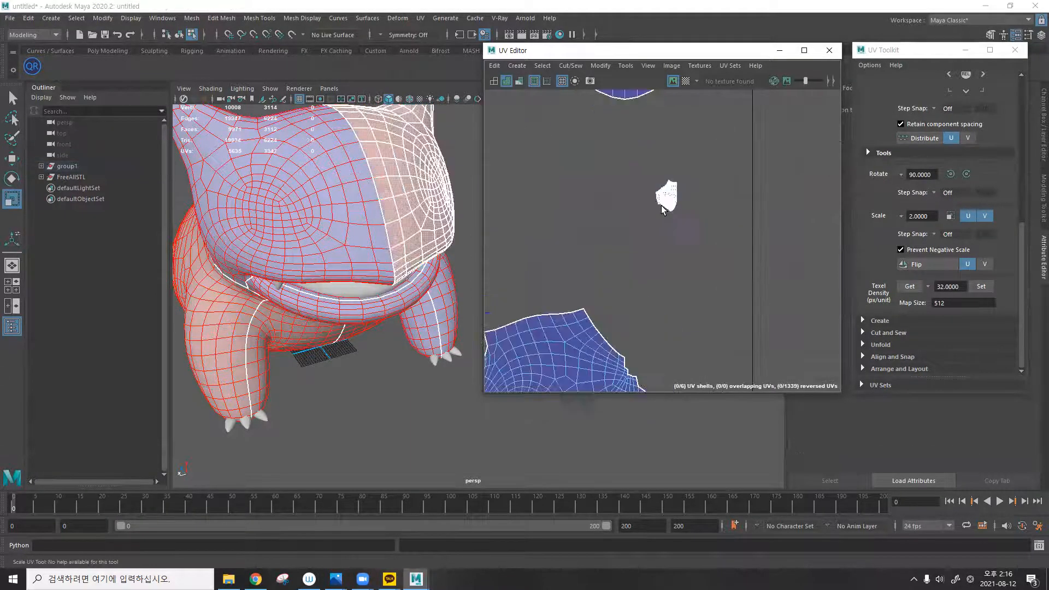
click(608, 168)
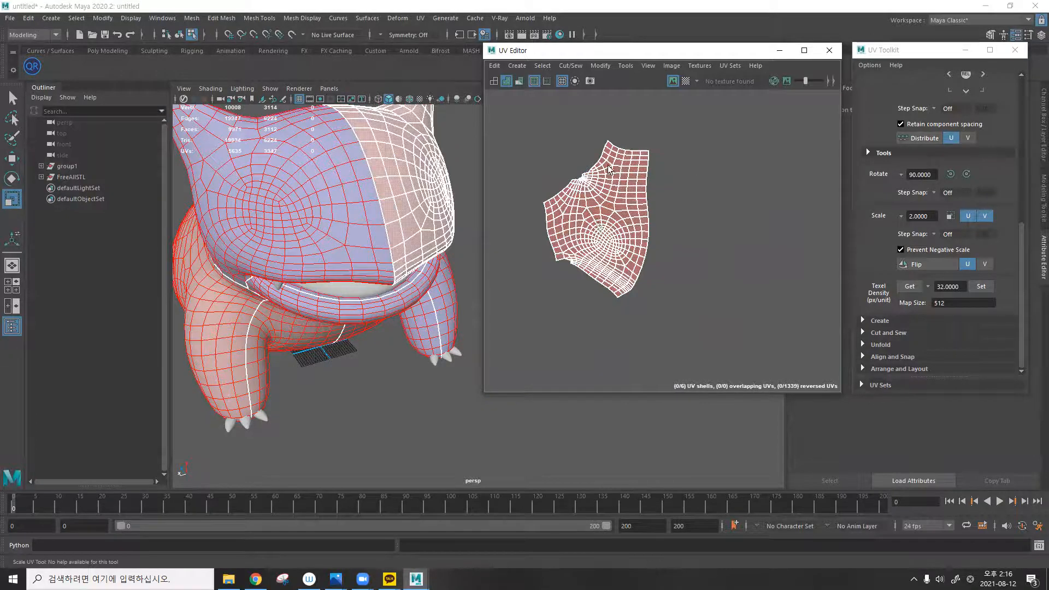
scroll(642, 241, down, 8)
click(616, 276)
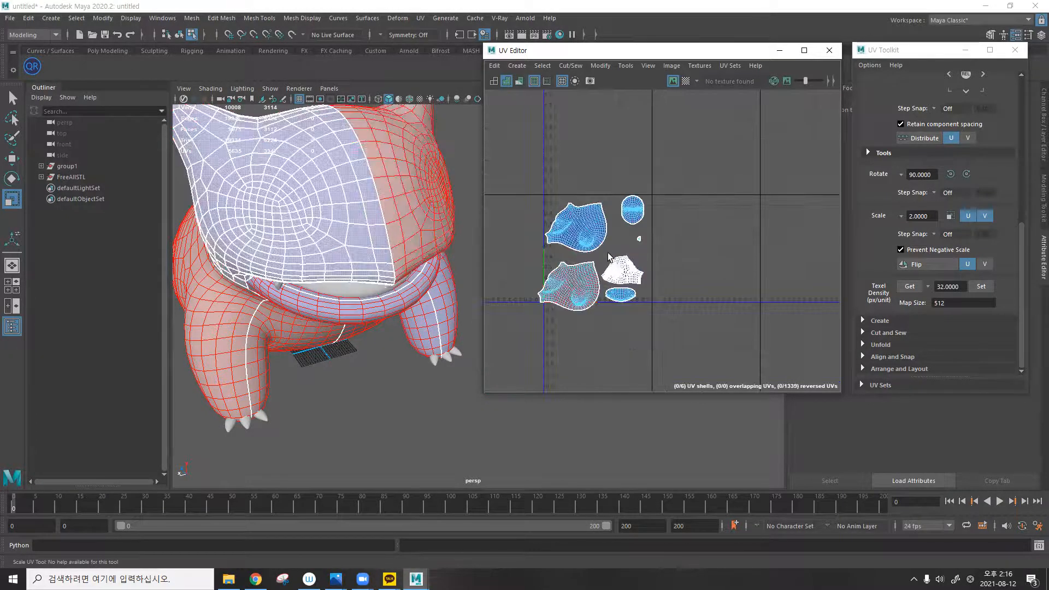
scroll(608, 252, up, 5)
click(607, 252)
Select all back-facing UV shells of the Ivysaur body at once.
scroll(629, 240, down, 6)
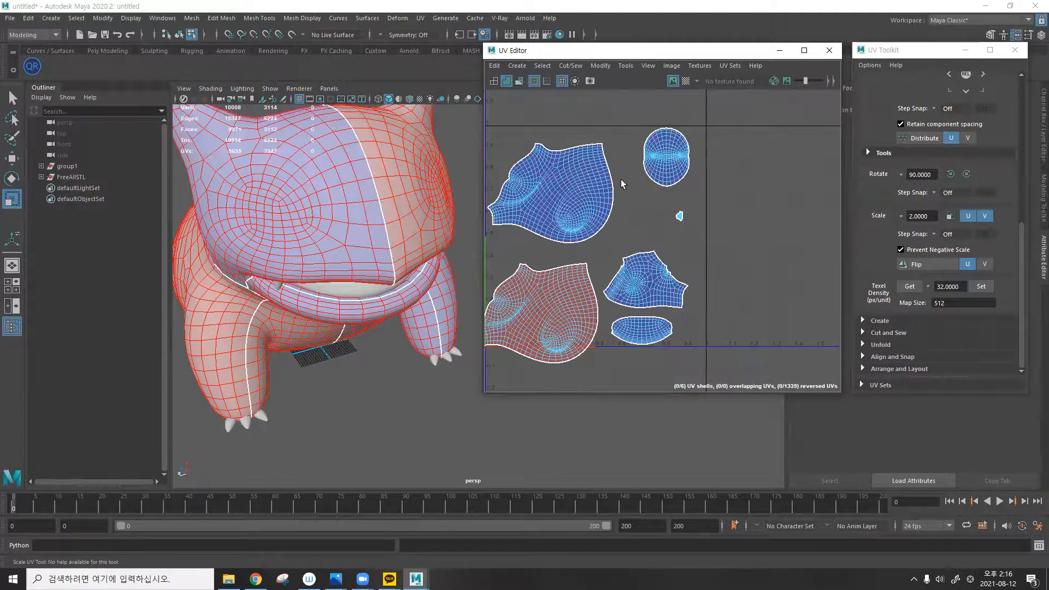
click(544, 66)
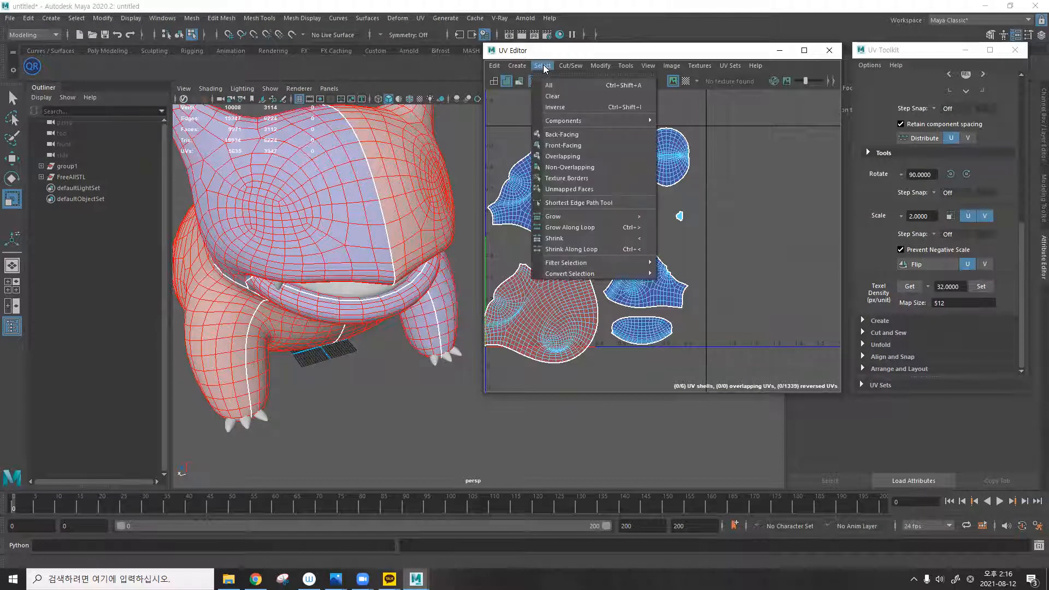
click(570, 135)
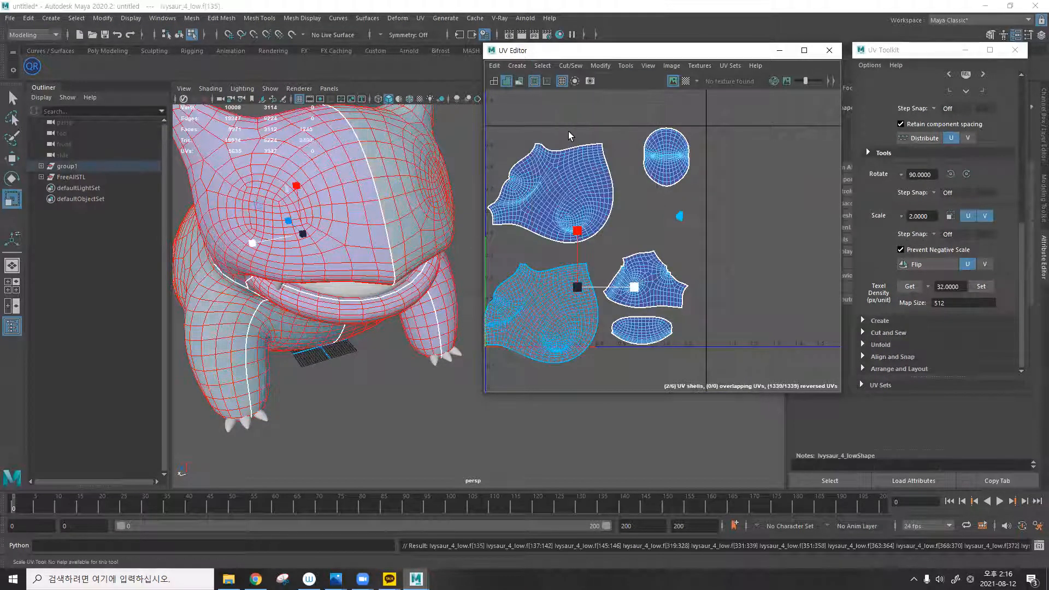
Flip the selected reversed UV shells along U and clear the selection.
click(651, 249)
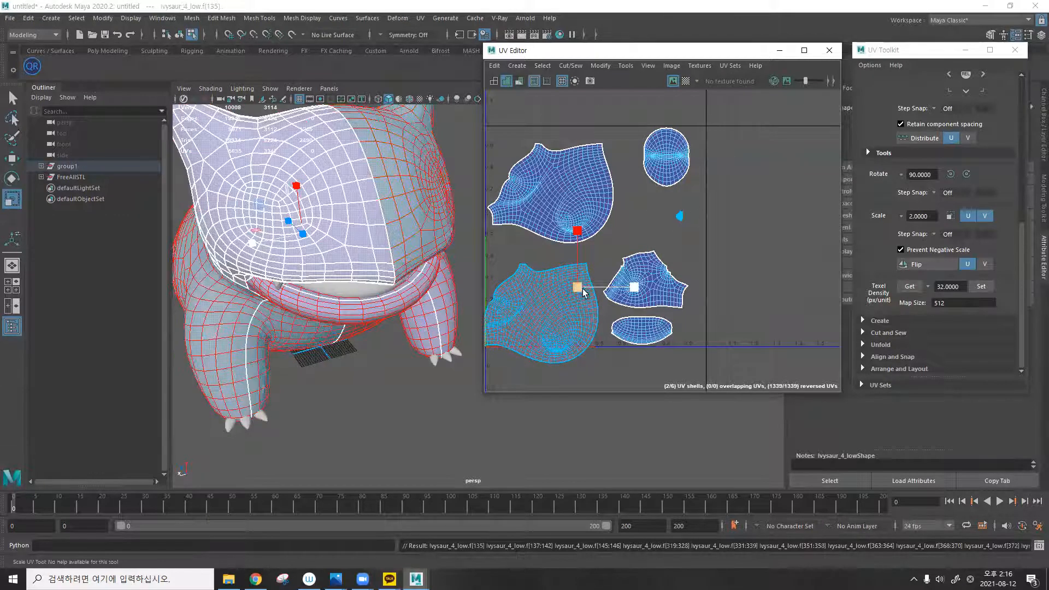
click(921, 265)
click(744, 272)
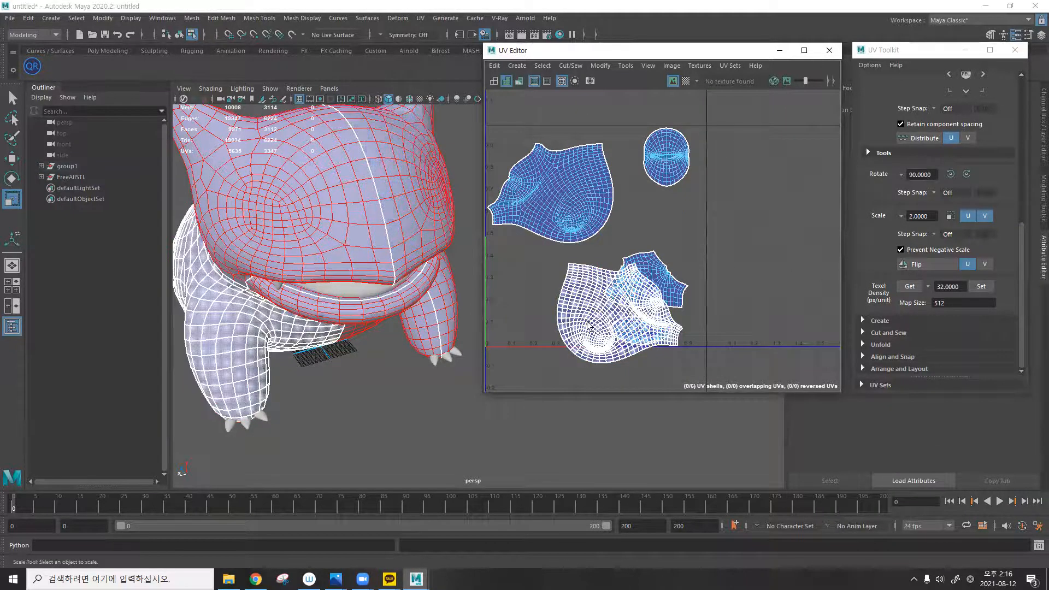
Select all UV shells of the Ivysaur body and lay them out within the UV tile.
drag(717, 122, 487, 389)
click(600, 65)
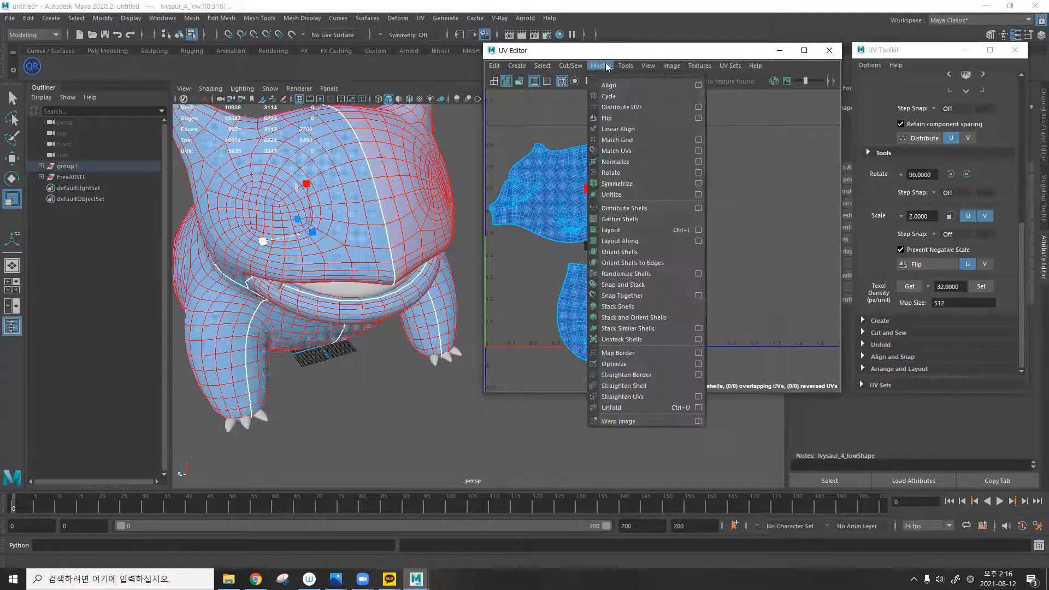
click(639, 232)
click(715, 159)
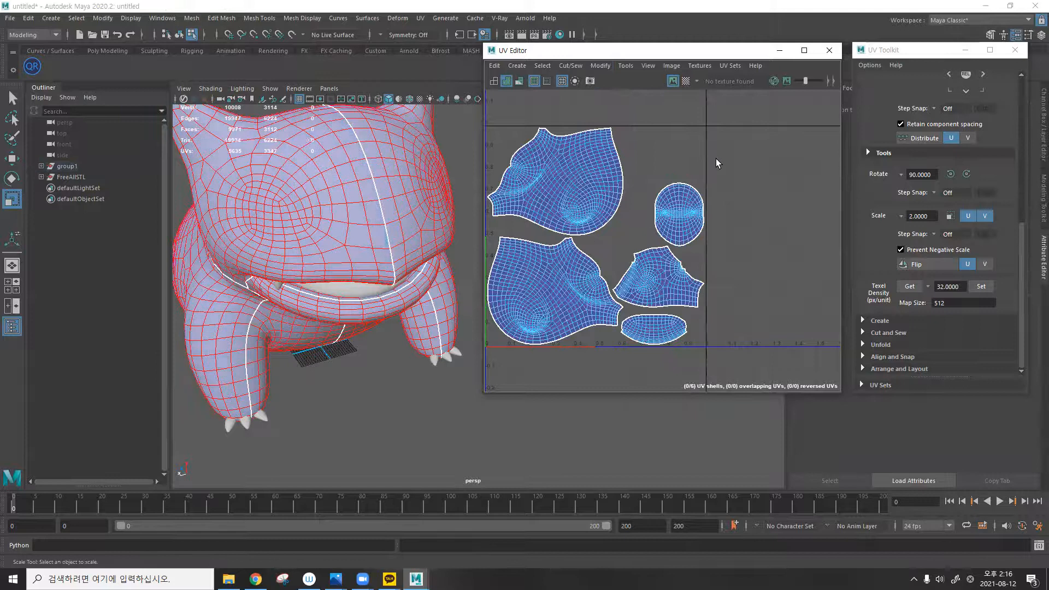
Flip the upper large UV shell along U as a demonstration, and flip the same shell back.
scroll(379, 251, down, 3)
alt+drag(365, 253, 461, 219)
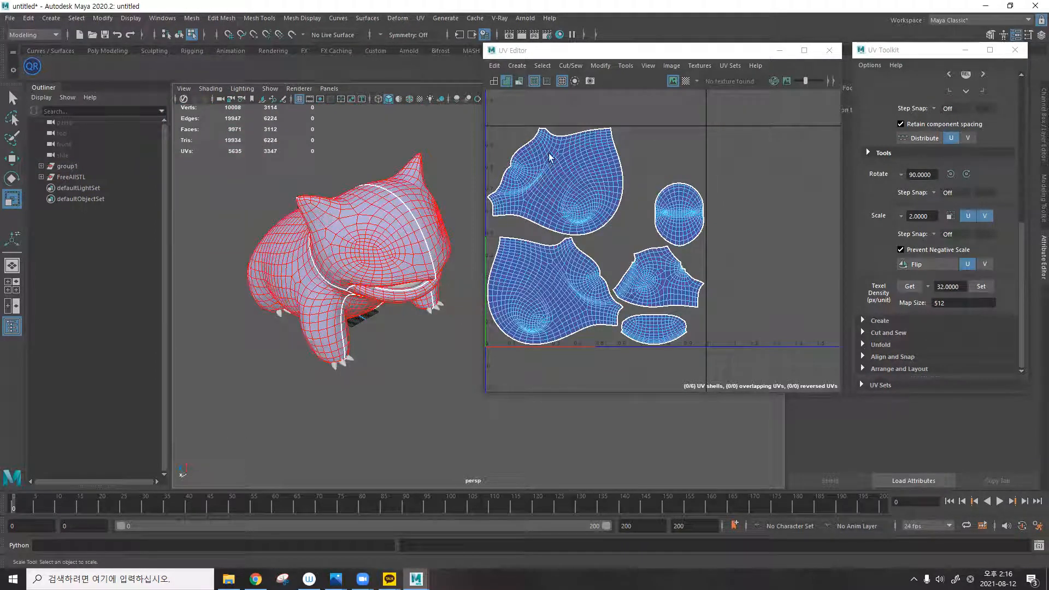
click(601, 172)
click(672, 133)
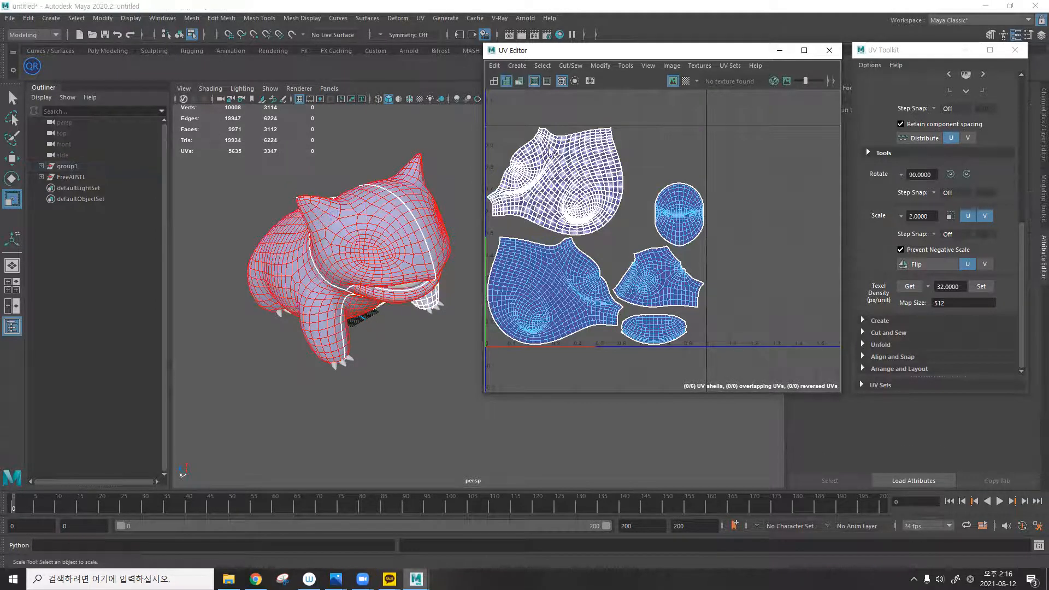
scroll(549, 152, up, 5)
scroll(581, 190, down, 5)
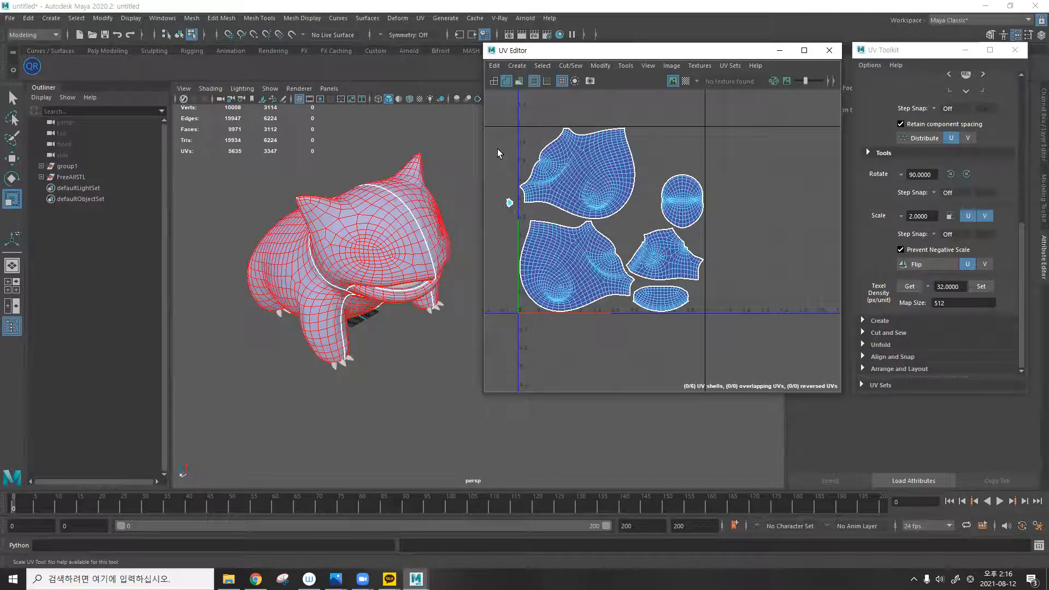
click(533, 191)
click(916, 264)
click(681, 200)
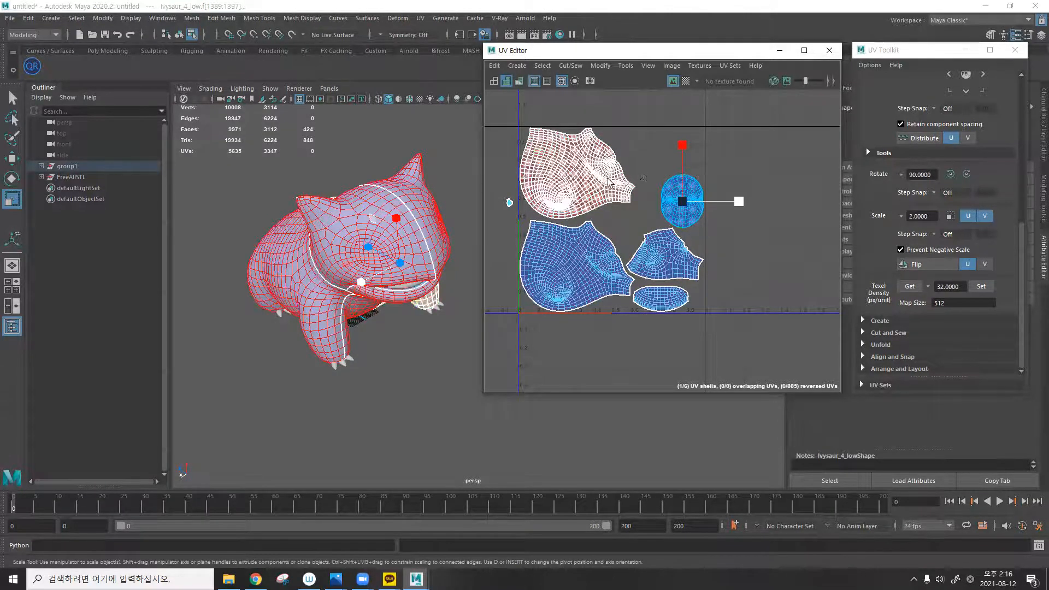
click(628, 185)
click(923, 264)
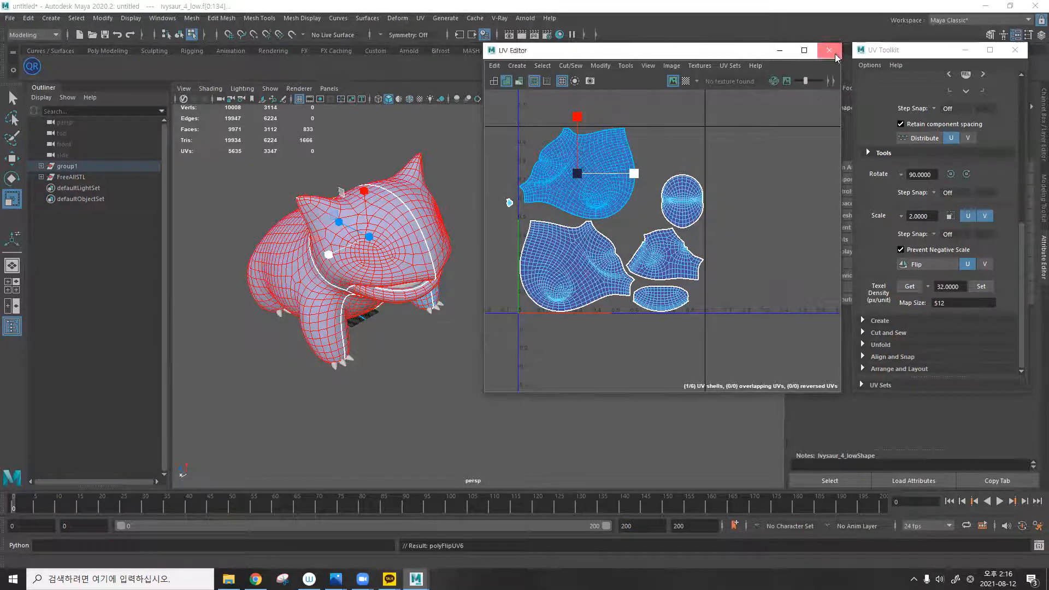
Close the UV Editor, return to object selection, and delete the Ivysaur body and all remaining small parts.
click(834, 53)
key(F8)
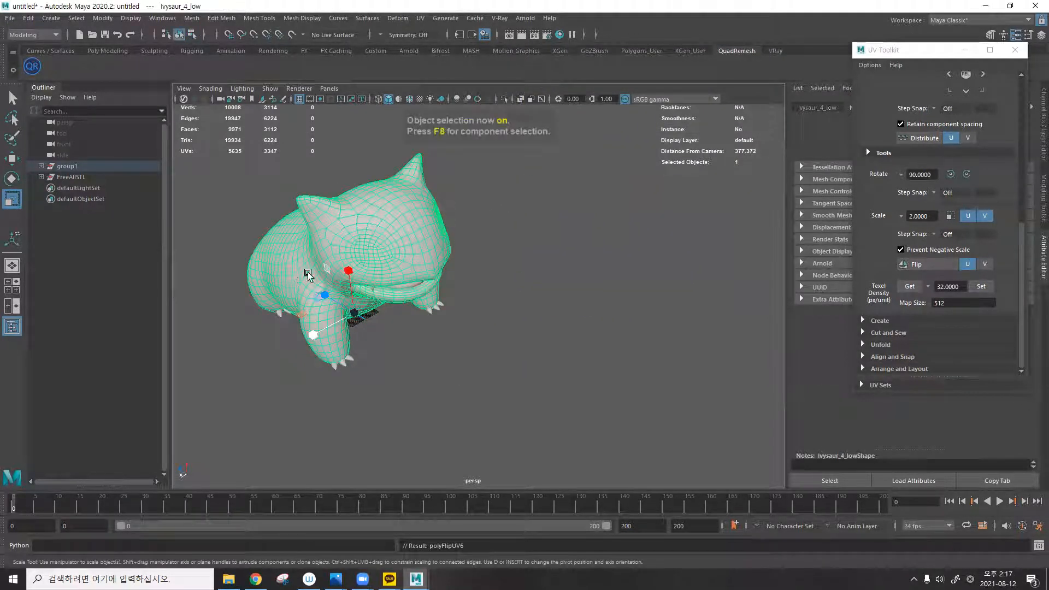
key(Delete)
scroll(420, 372, down, 3)
drag(475, 413, 288, 188)
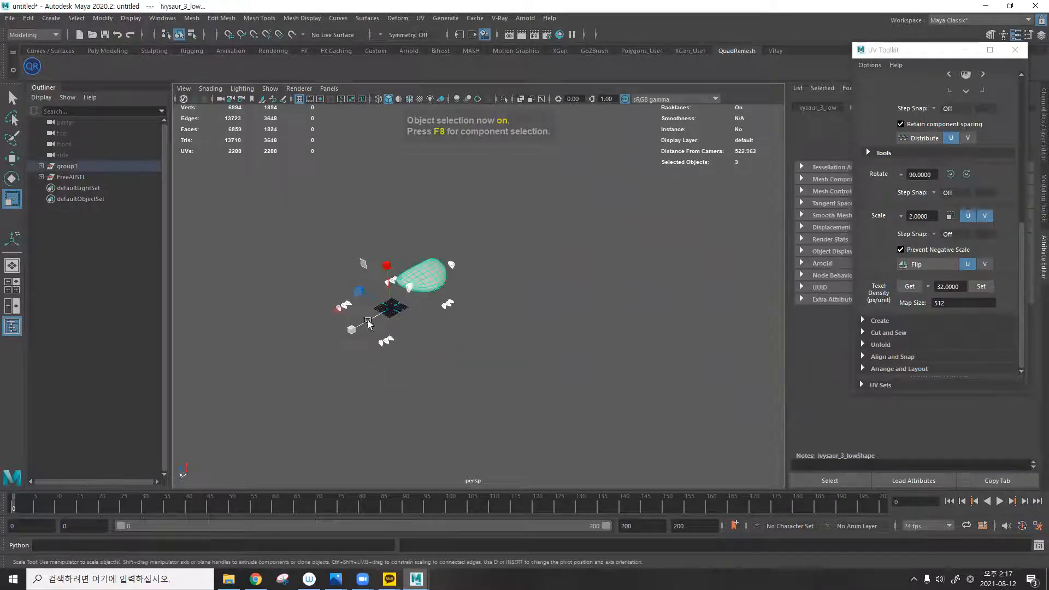
key(Delete)
Import the saved scene with the Ivysaur, human figure and drawer models from File Explorer into the viewport.
click(229, 579)
drag(1044, 311, 332, 274)
scroll(367, 268, down, 4)
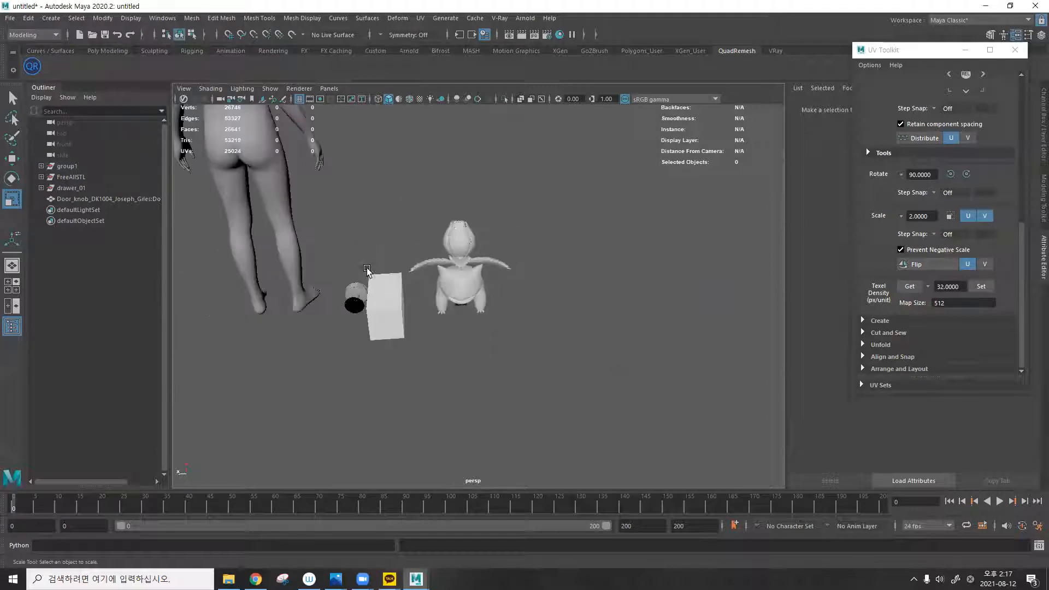
Delete every imported object except the Ivysaur body, and frame the body in the viewport.
click(460, 285)
scroll(460, 285, down, 3)
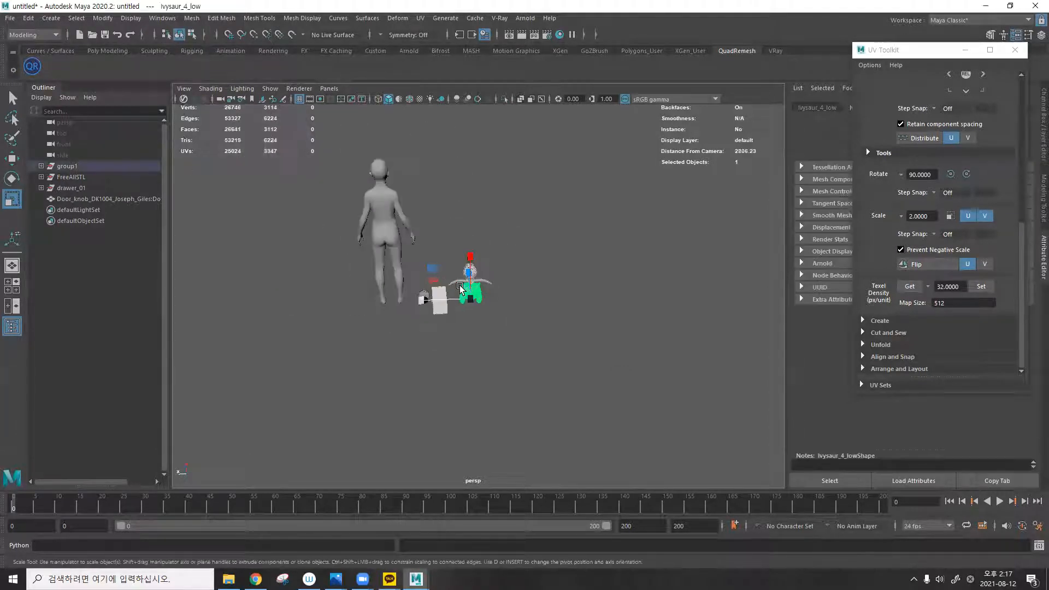
drag(544, 357, 303, 139)
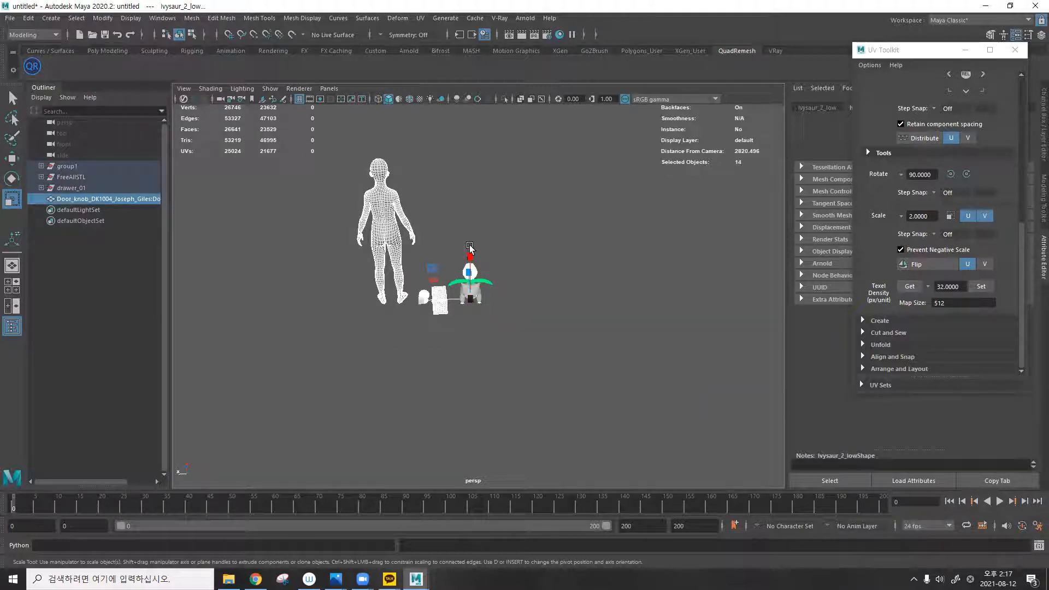
key(Delete)
click(471, 286)
key(f)
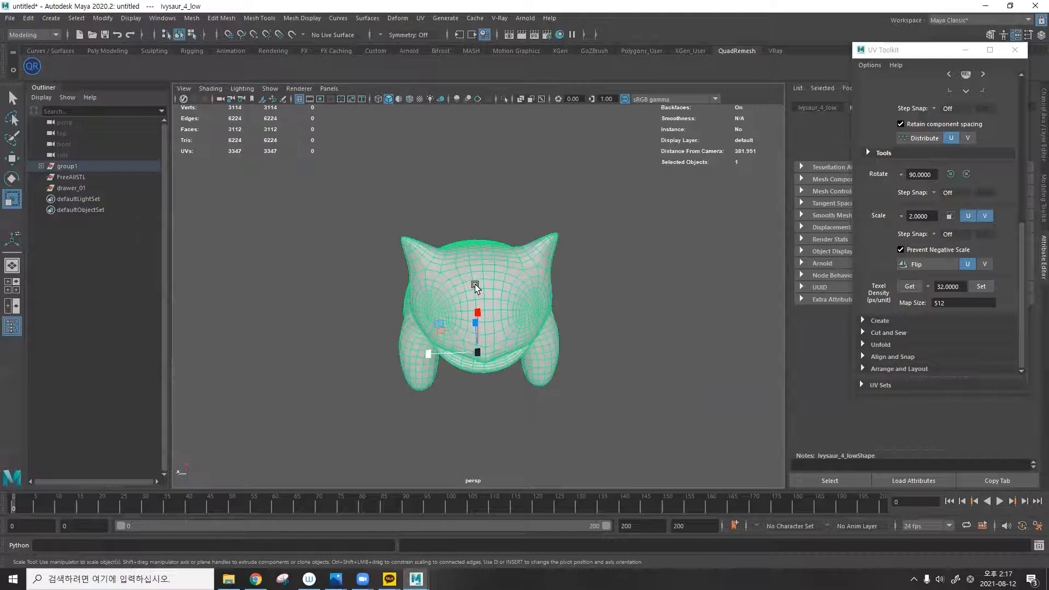
Open the UV Editor for the Ivysaur body, select all its UVs and lay out the shells in the tile.
alt+drag(475, 286, 492, 295)
click(421, 18)
click(437, 35)
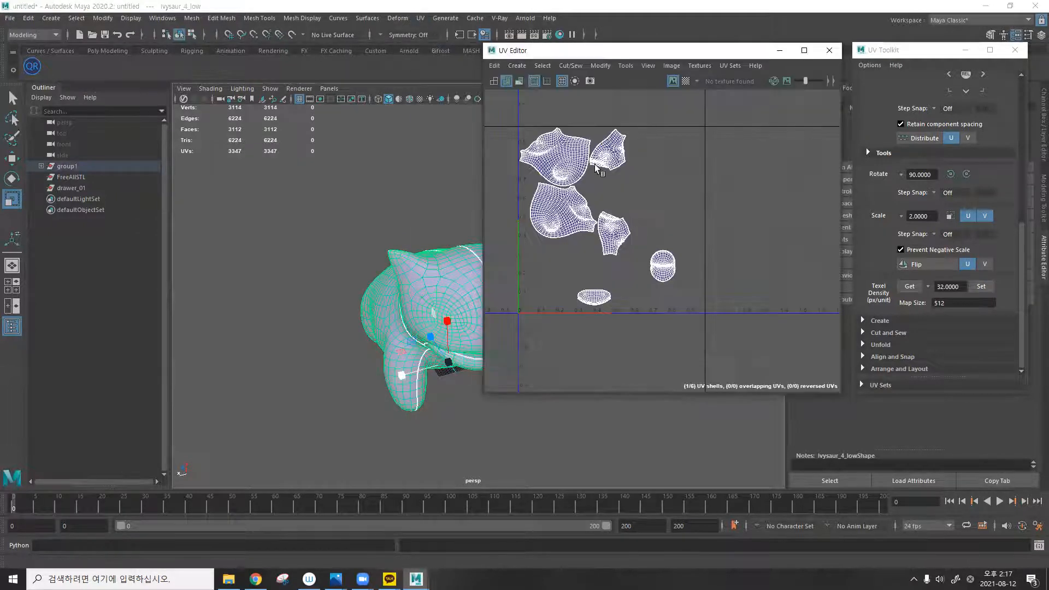
right_drag(594, 124, 643, 124)
drag(507, 109, 719, 351)
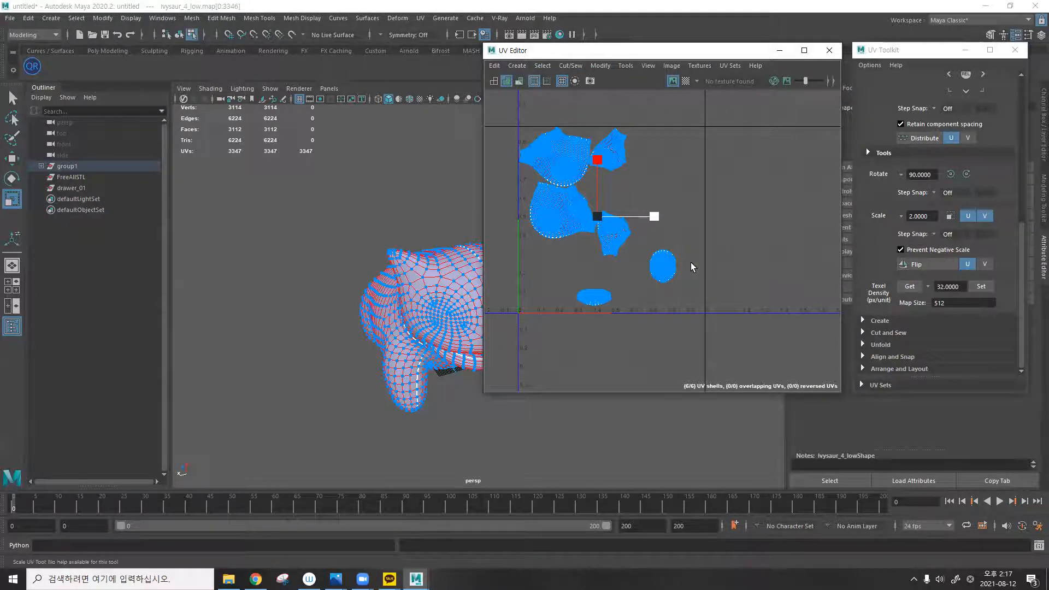
key(ctrl+l)
click(717, 228)
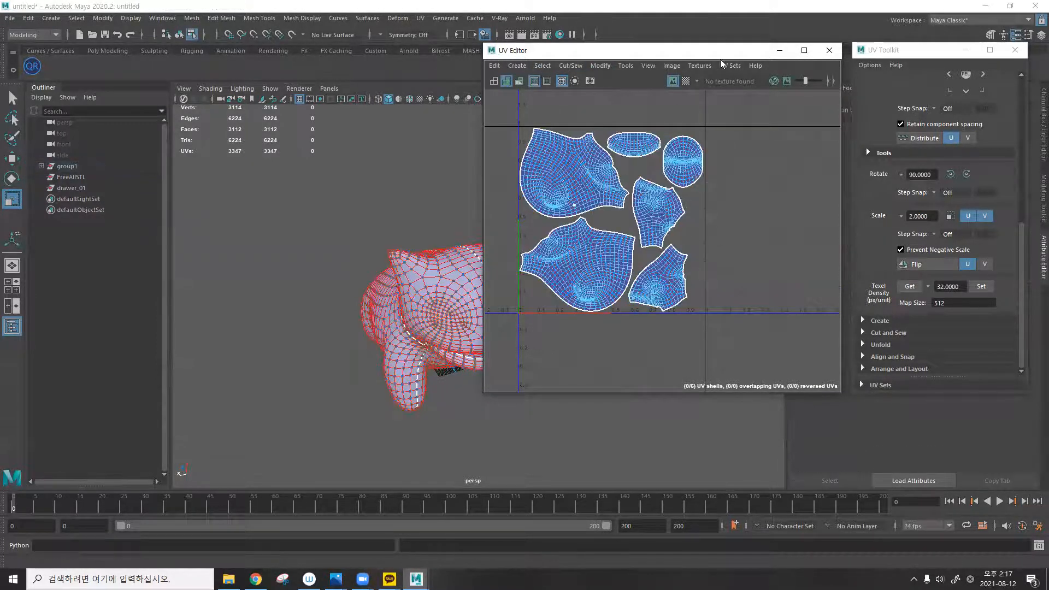
Display the checker map on the Ivysaur body, inspect the pattern across the head seam, and close the UV Editor.
click(685, 81)
drag(765, 51, 949, 58)
alt+drag(350, 339, 332, 302)
scroll(501, 276, up, 5)
alt+drag(485, 286, 467, 196)
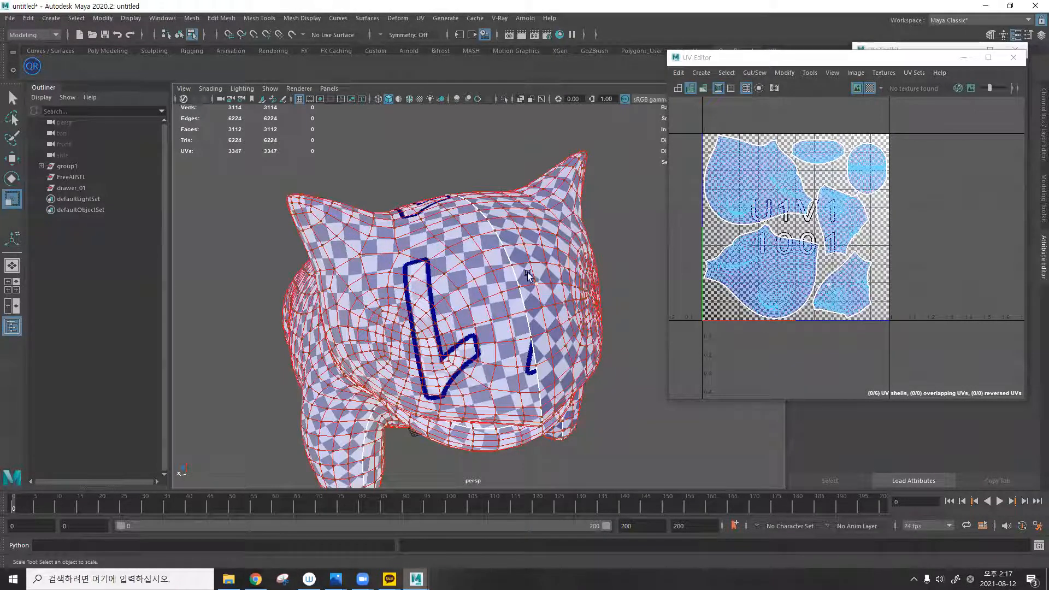
alt+middle_drag(538, 282, 541, 220)
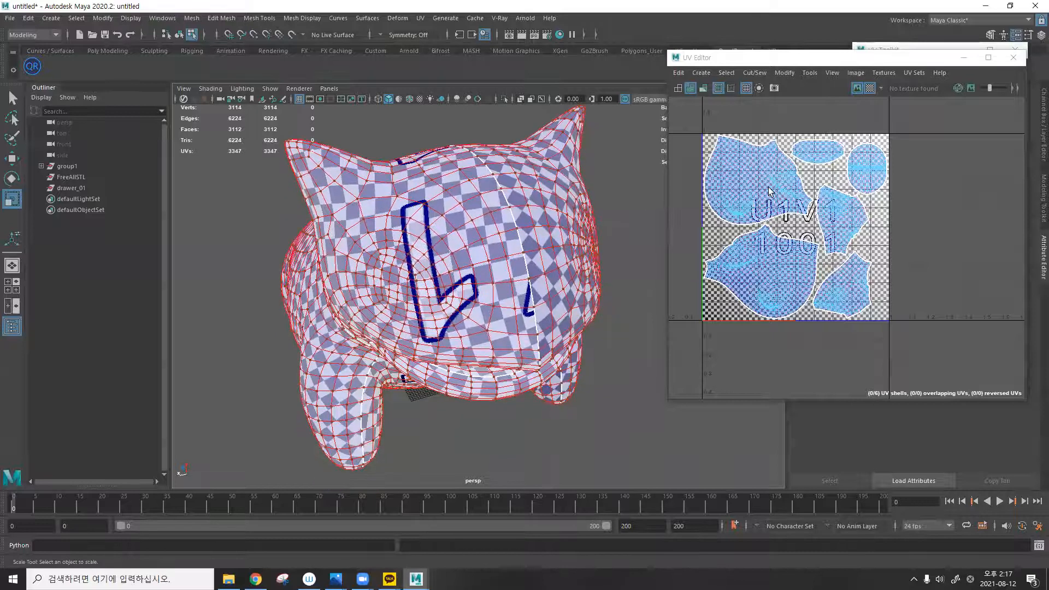
click(1012, 57)
Switch to Chrome, search Google for "hdri haven" and open the HDRI Haven site.
click(255, 578)
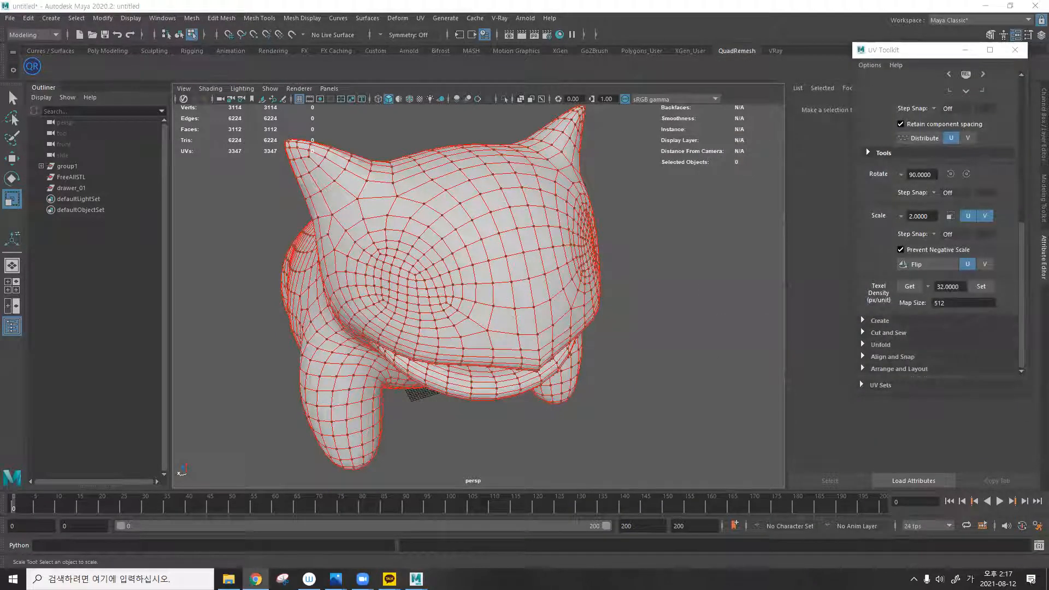
click(424, 20)
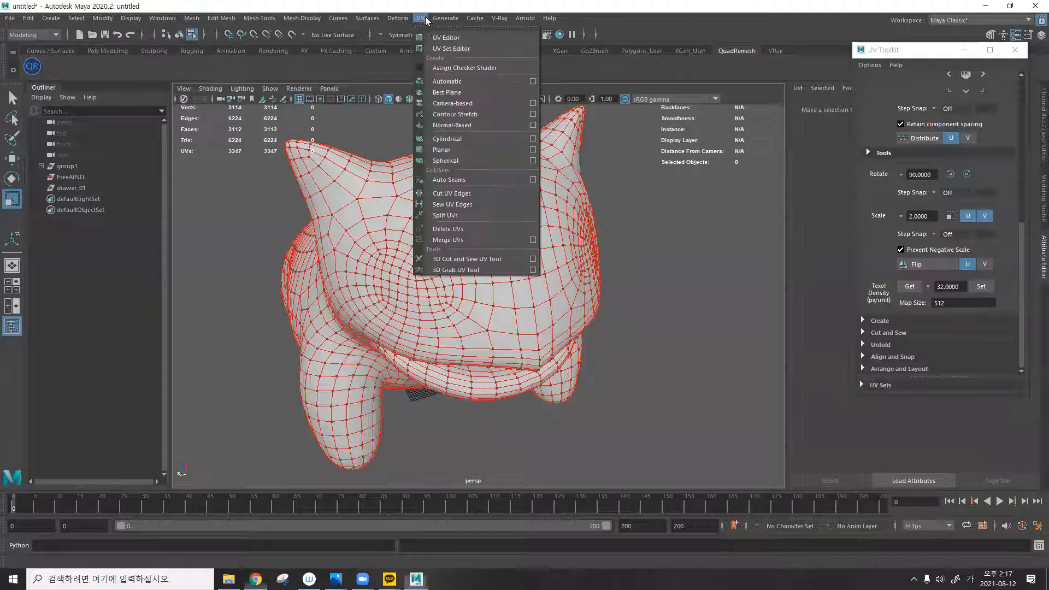
click(255, 579)
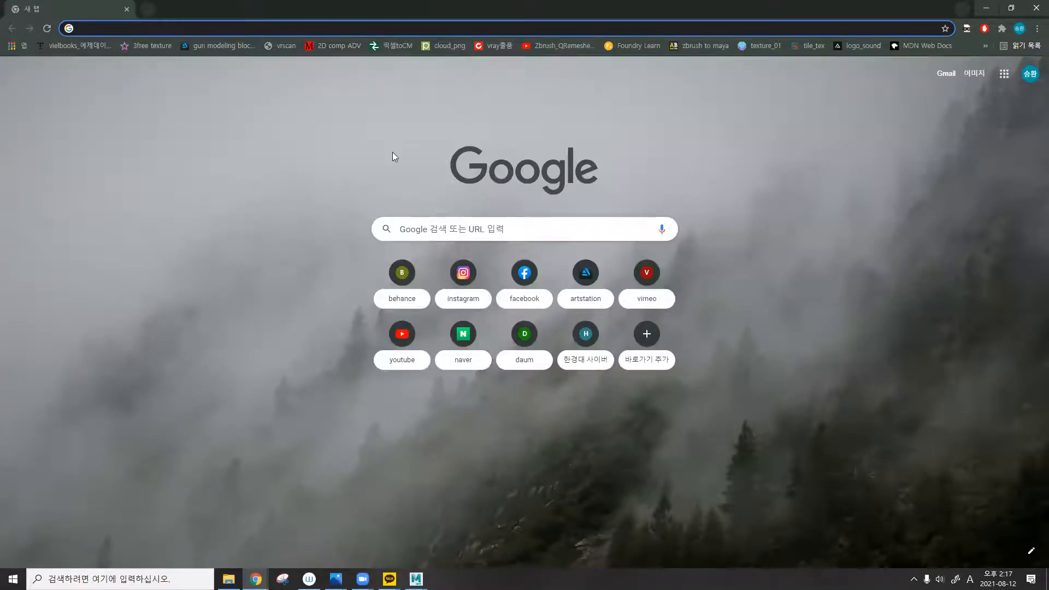
text(hdri)
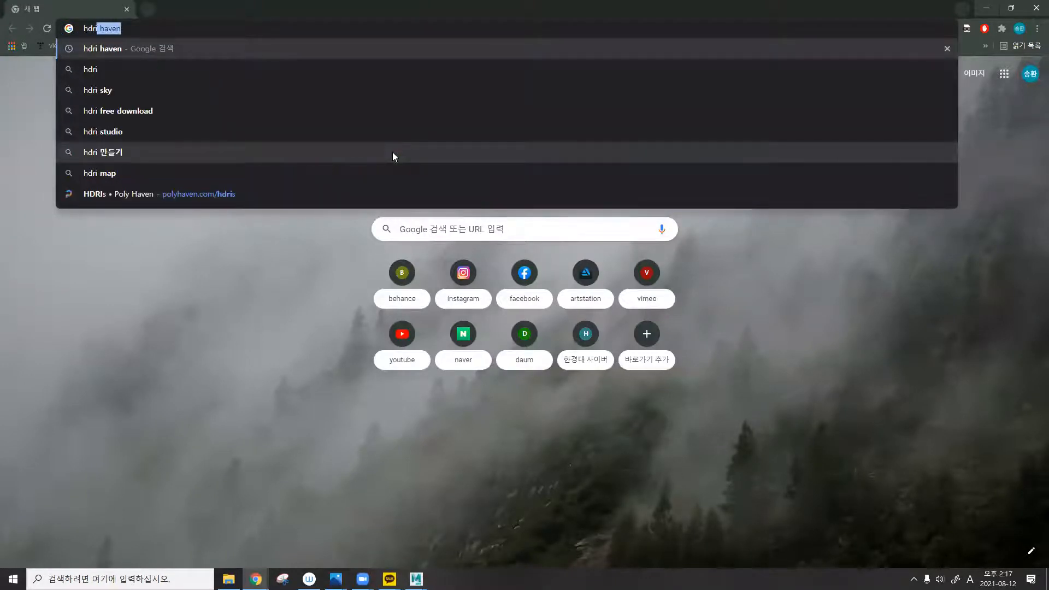
text( h)
key(Return)
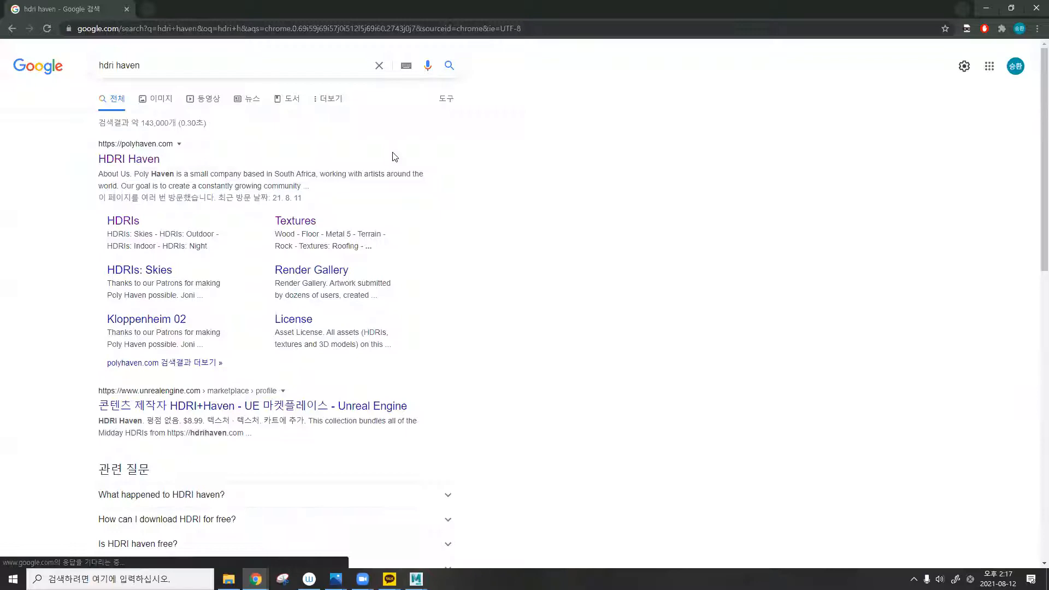
click(130, 159)
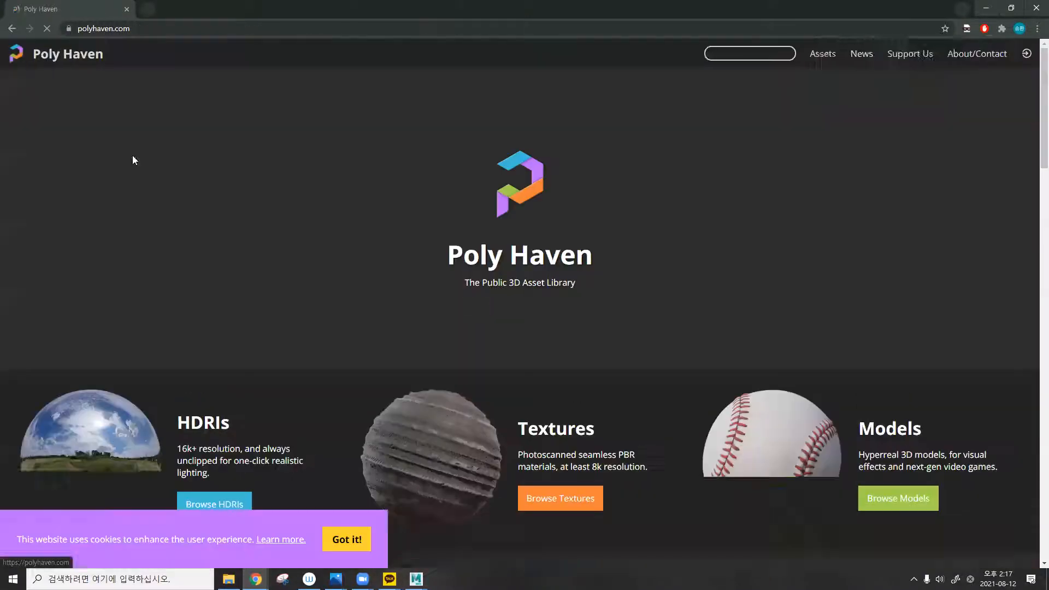
Browse Poly Haven's Textures collection and open the Fabric Pattern 07 texture.
click(940, 50)
mouse_move(822, 54)
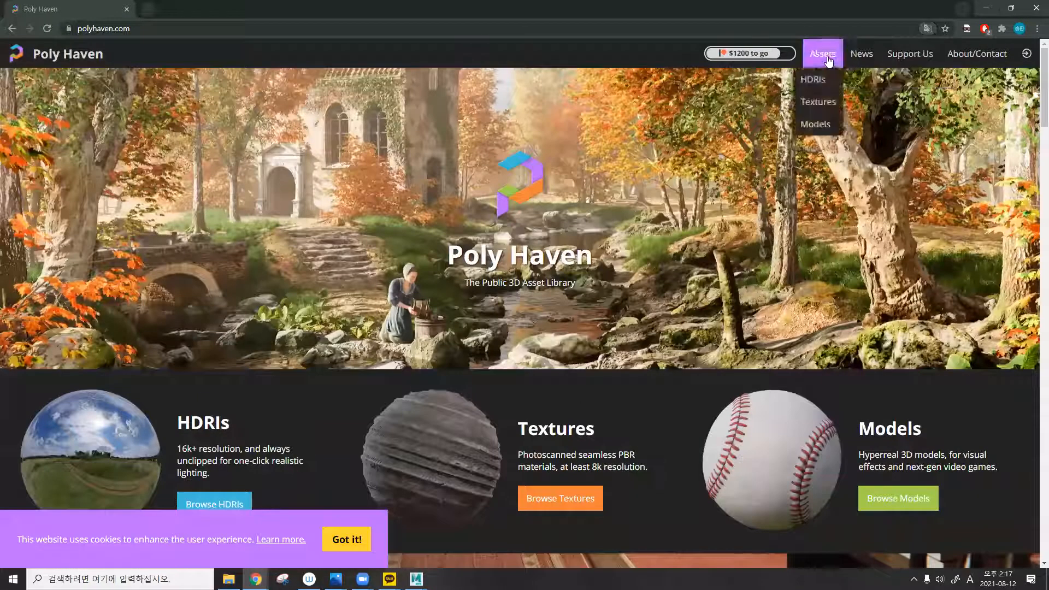
click(819, 101)
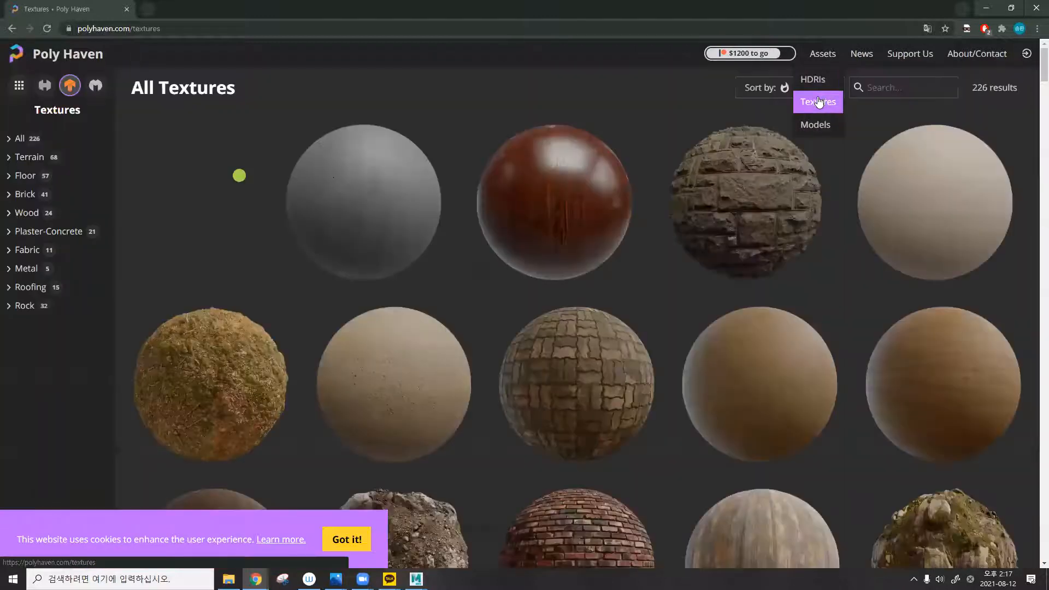
scroll(653, 202, down, 4)
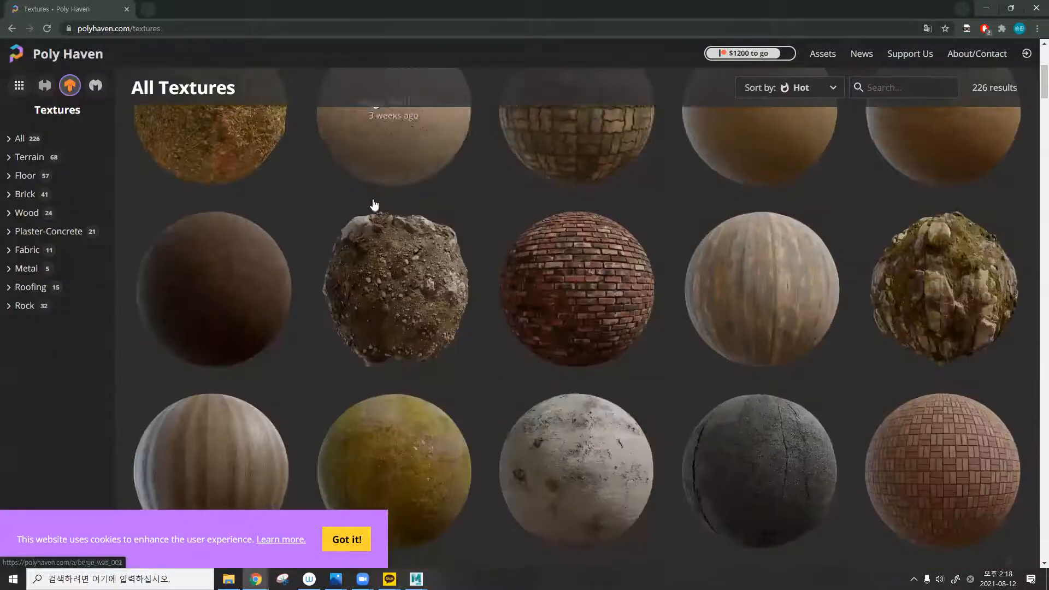
scroll(797, 226, down, 5)
scroll(681, 184, down, 4)
scroll(335, 323, down, 4)
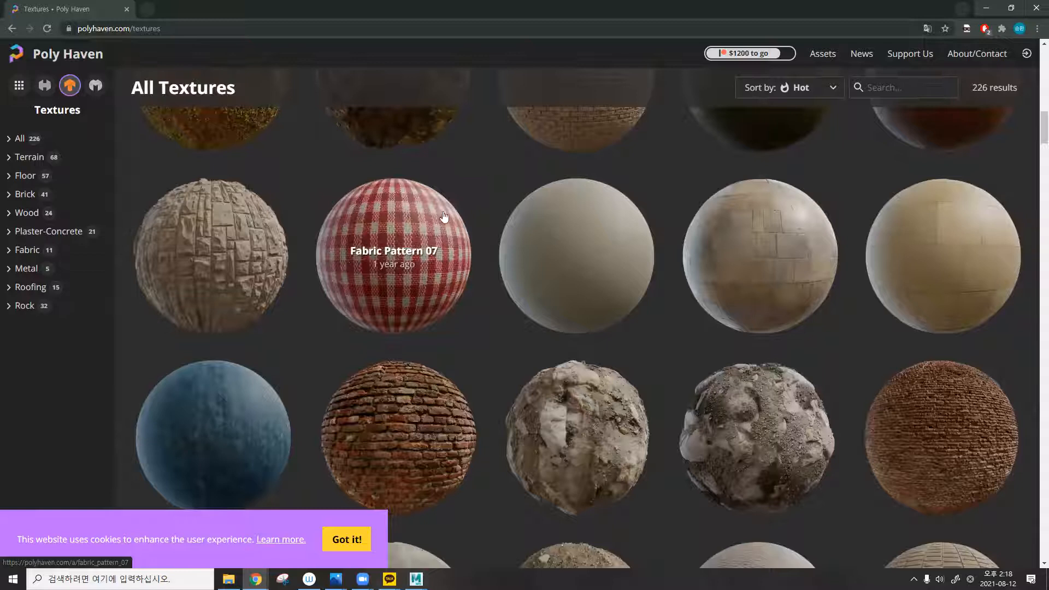
click(413, 232)
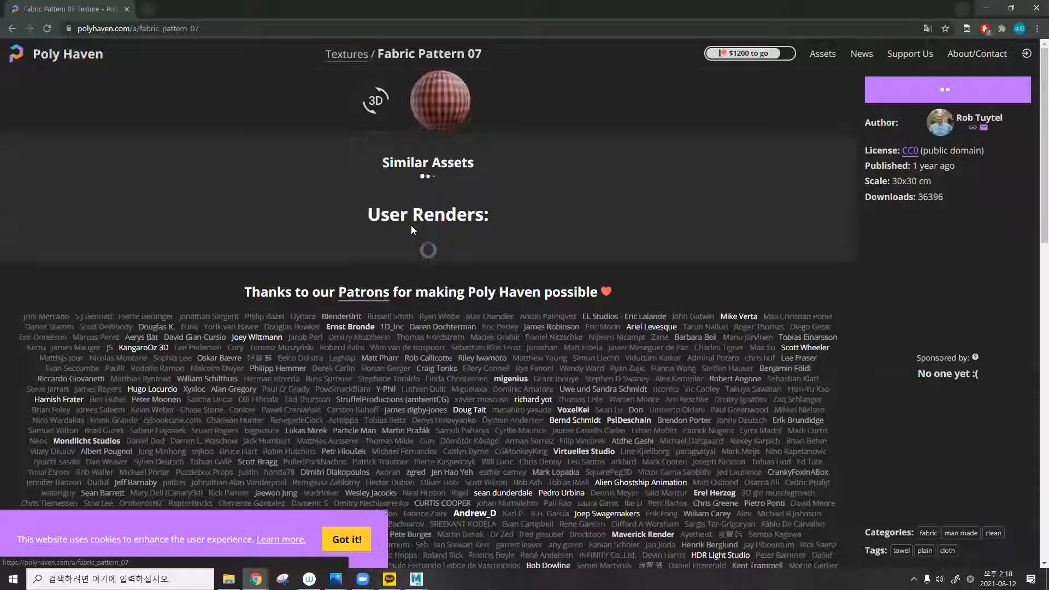
Try the 4K and 2K download resolutions for Fabric Pattern 07, and set the resolution to 4K.
click(877, 96)
click(878, 160)
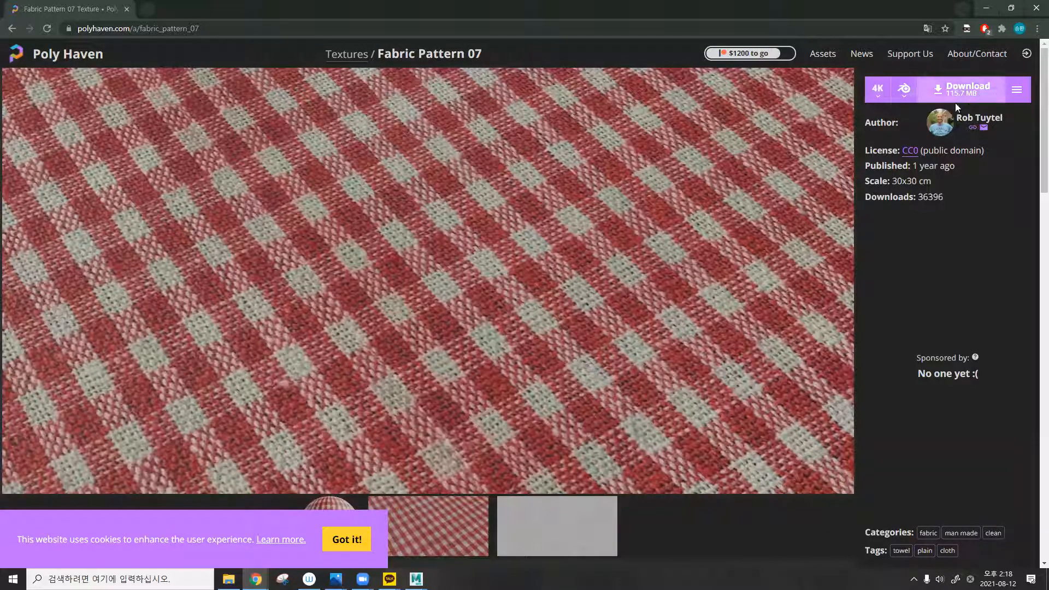
click(878, 91)
click(882, 126)
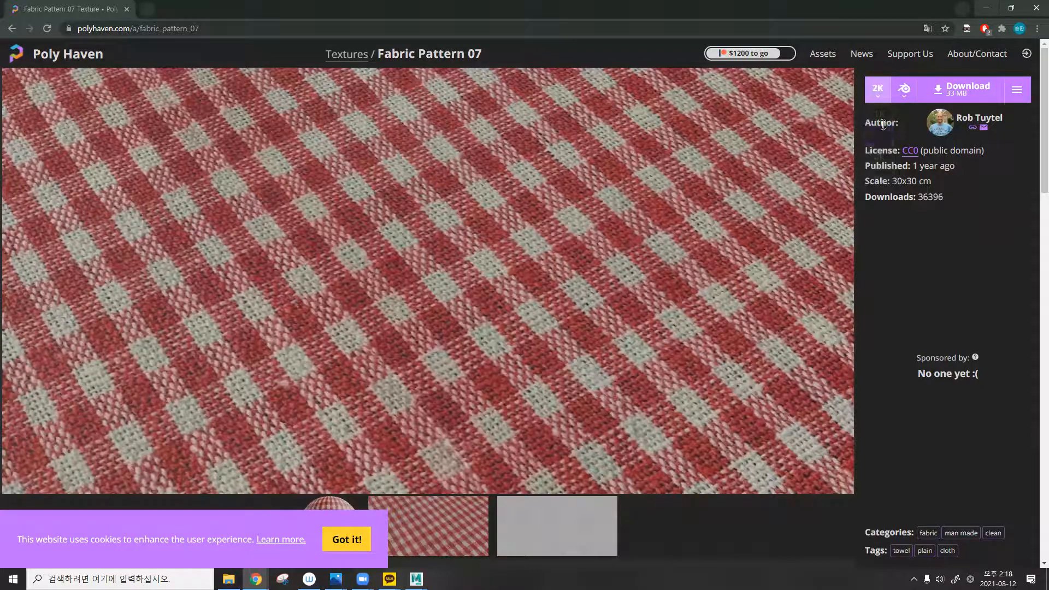
click(877, 92)
click(881, 94)
click(881, 94)
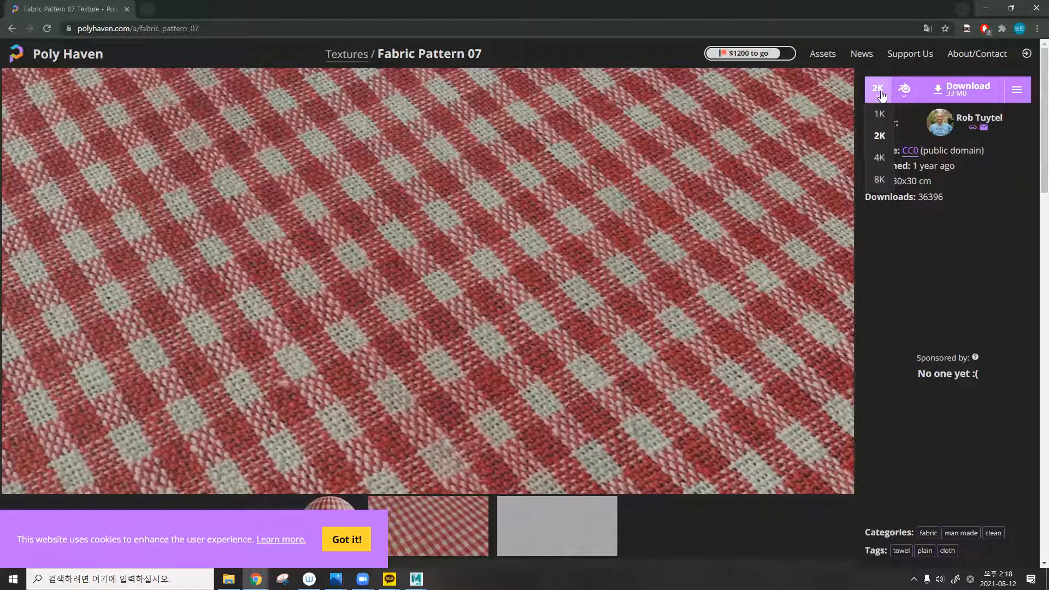
click(881, 159)
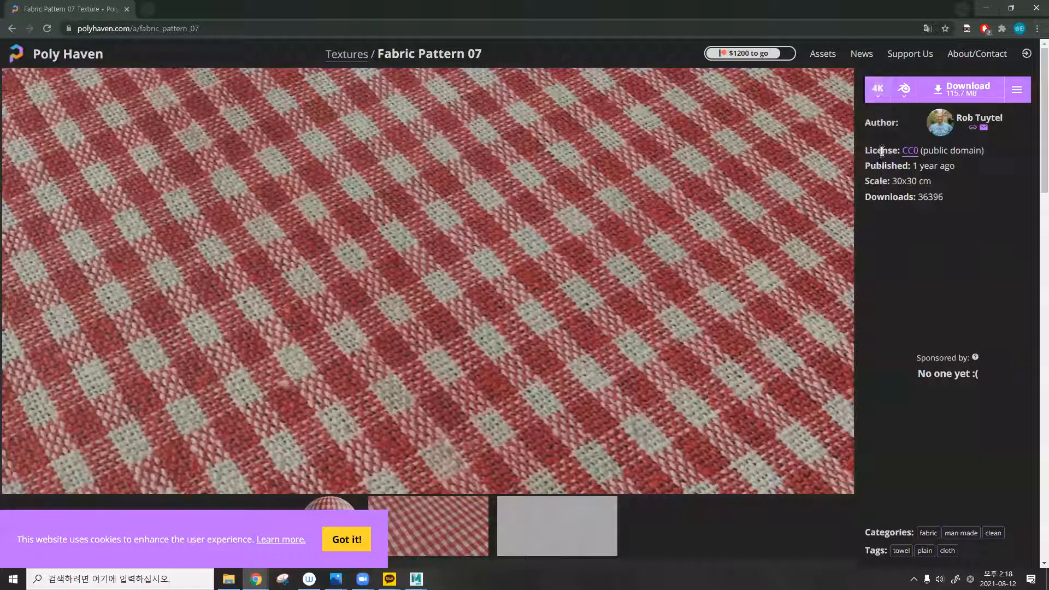
Return to the cmco folder window and check the contents of fabric_pattern_07_2k.blend.zip.
click(885, 97)
click(882, 135)
click(986, 6)
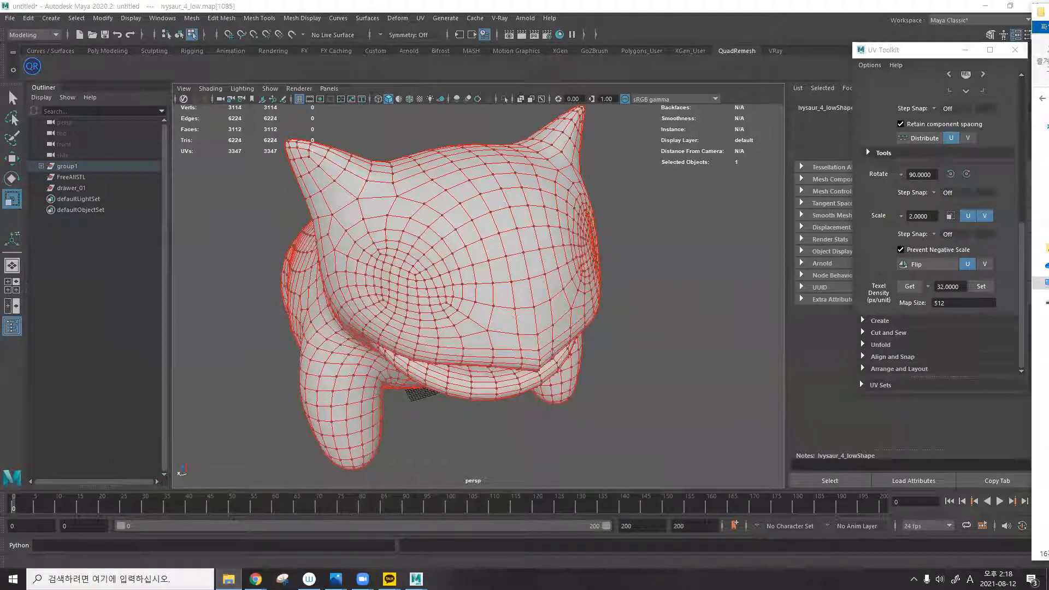
drag(1043, 12, 421, 36)
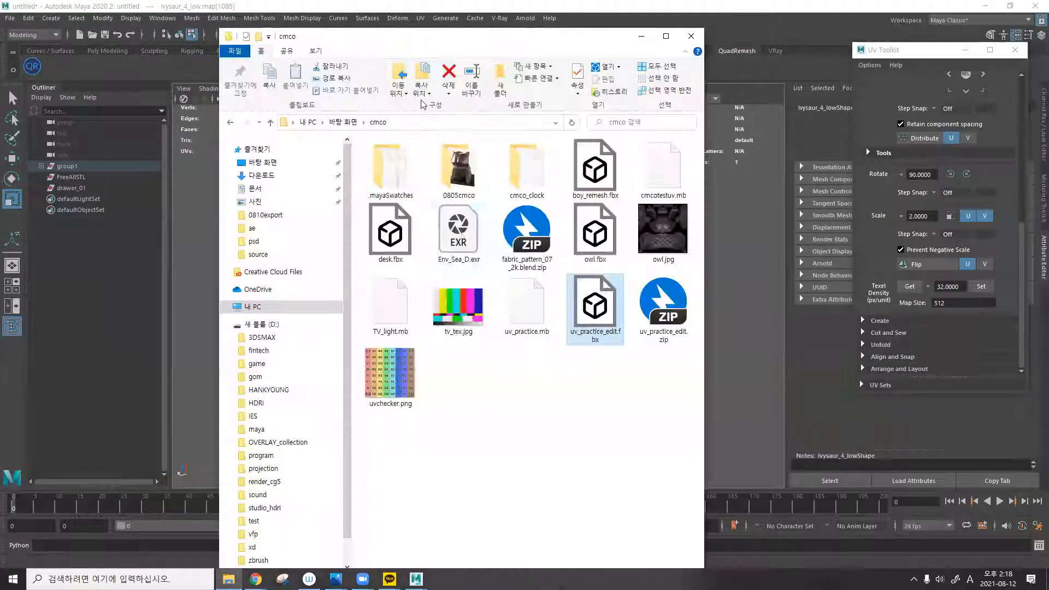
double_click(523, 245)
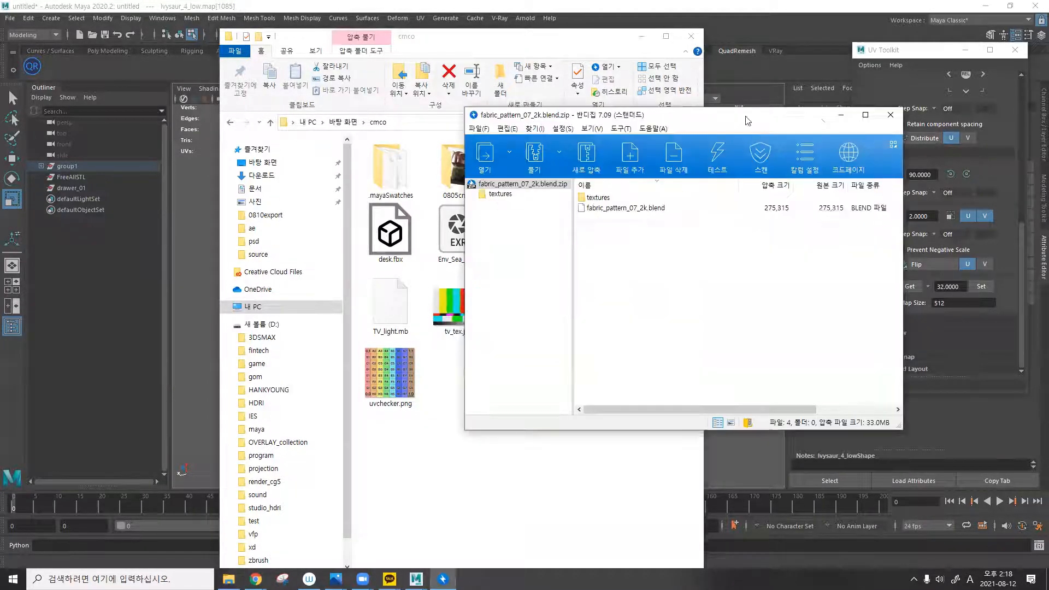
click(888, 114)
Decline the archiver update and browse cmco_clock's sourceimages to the extracted fabric_pattern_07_2k.blend folder, closing the folder window when done.
double_click(516, 164)
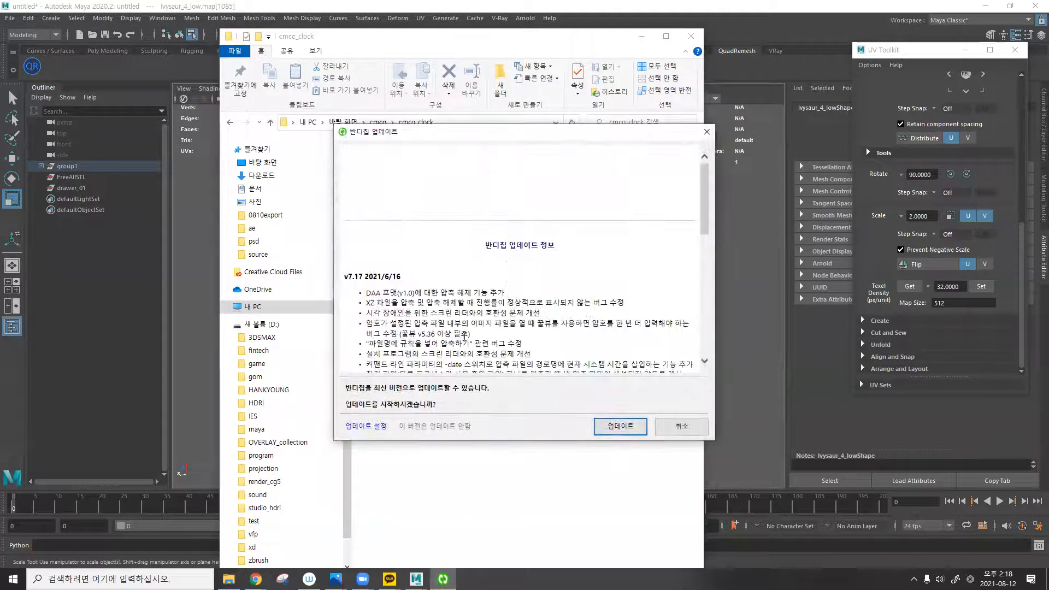
click(678, 426)
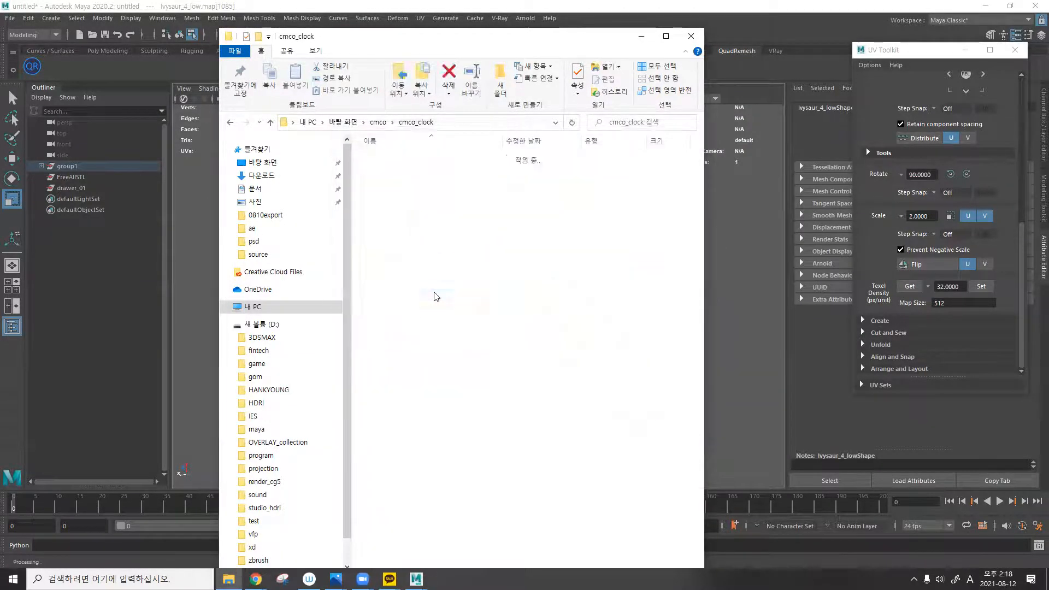
double_click(437, 297)
double_click(437, 196)
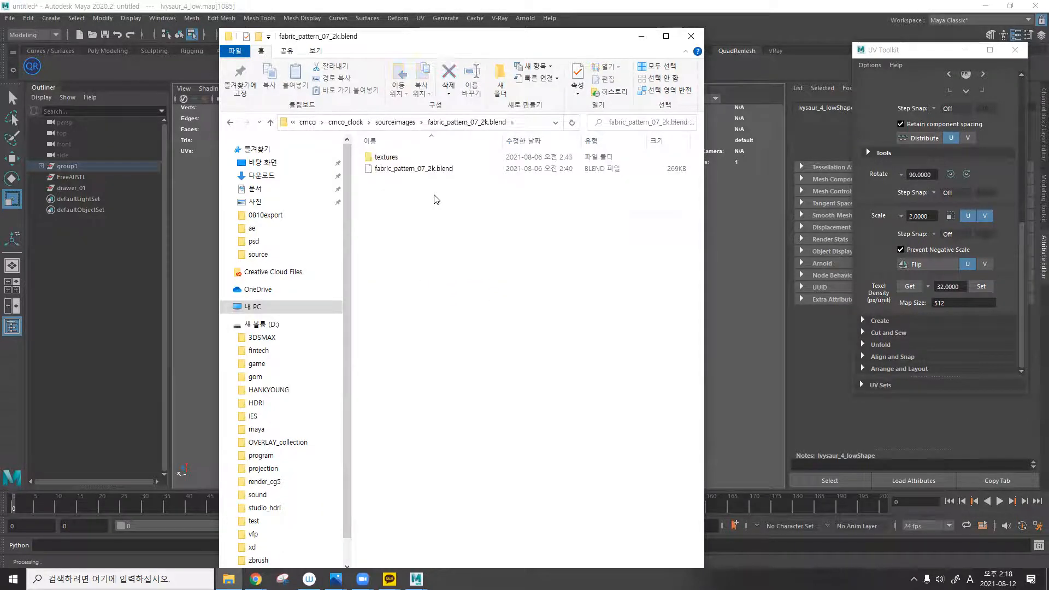
click(437, 170)
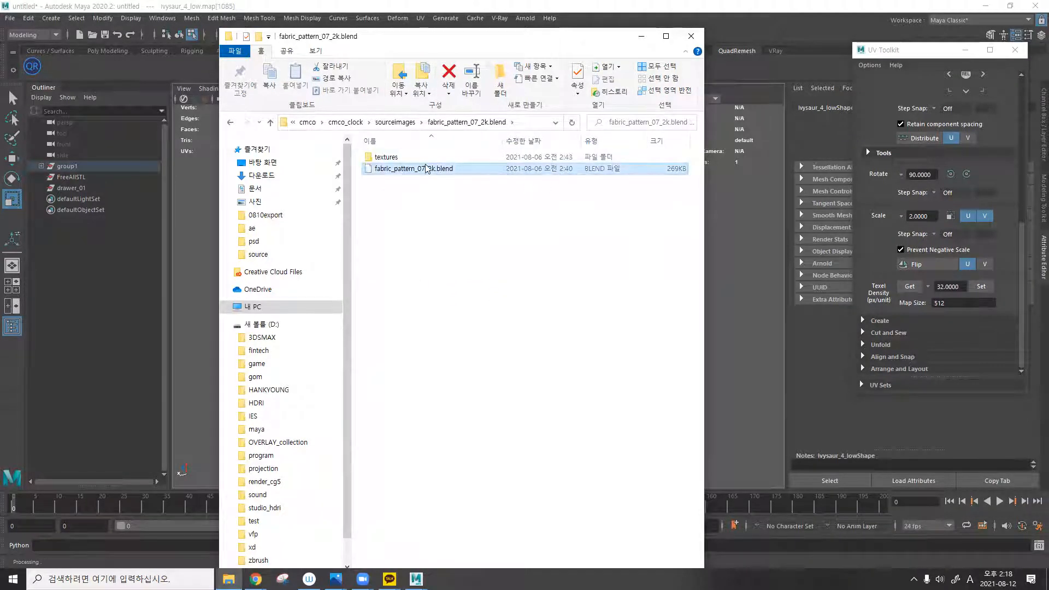
click(686, 35)
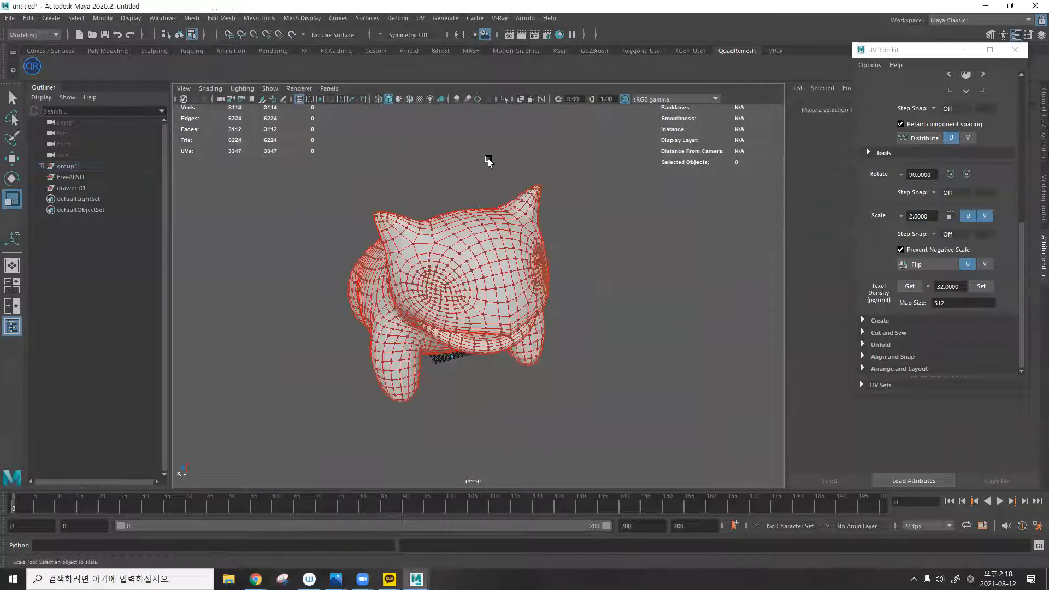
Return Maya to object selection mode and set the current project to the cmco_clock folder.
key(F8)
click(487, 162)
click(12, 18)
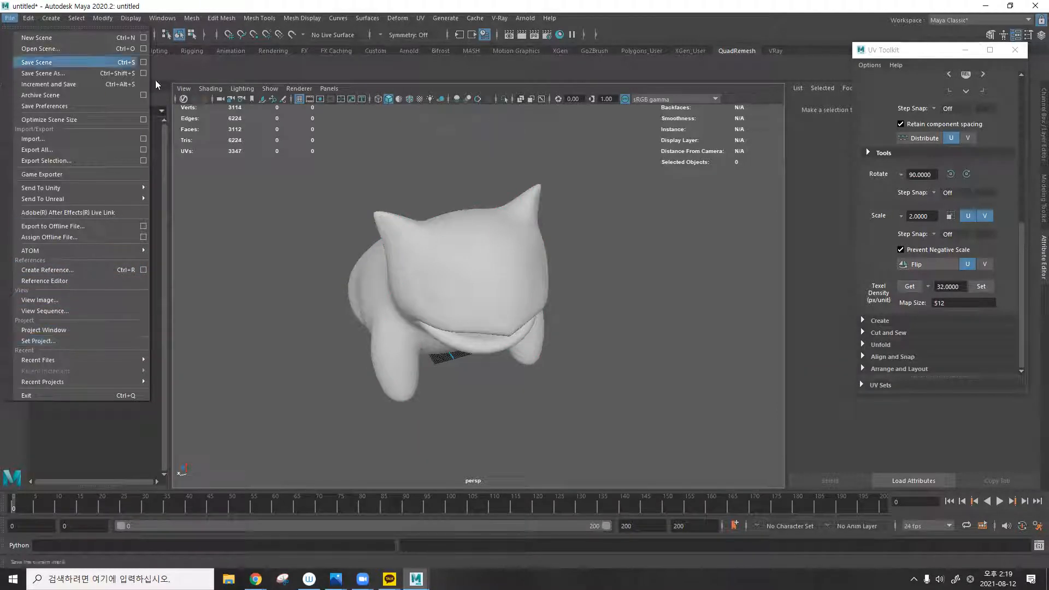
click(103, 46)
click(93, 34)
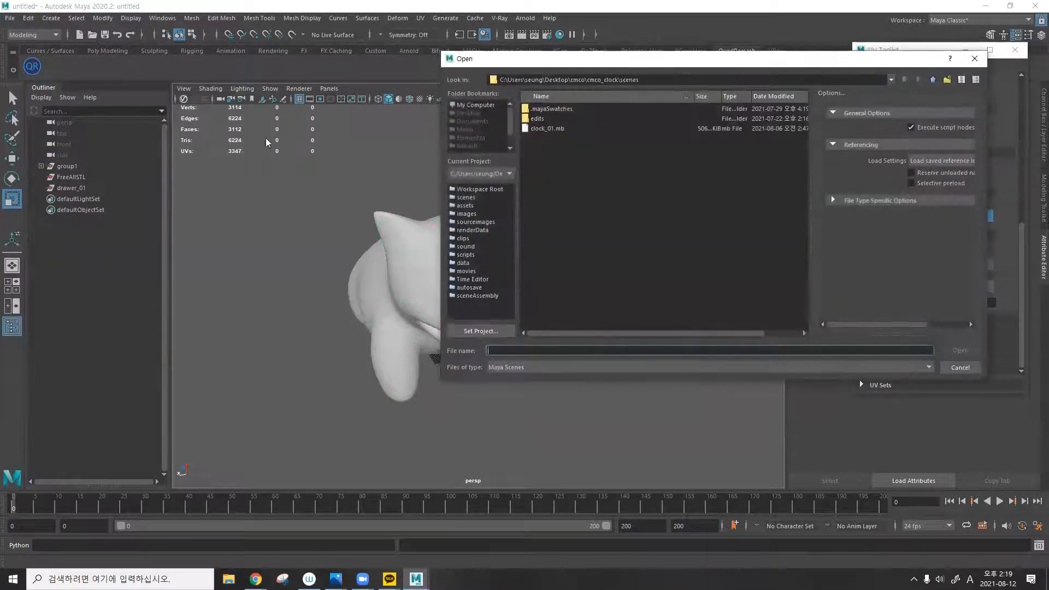
click(490, 330)
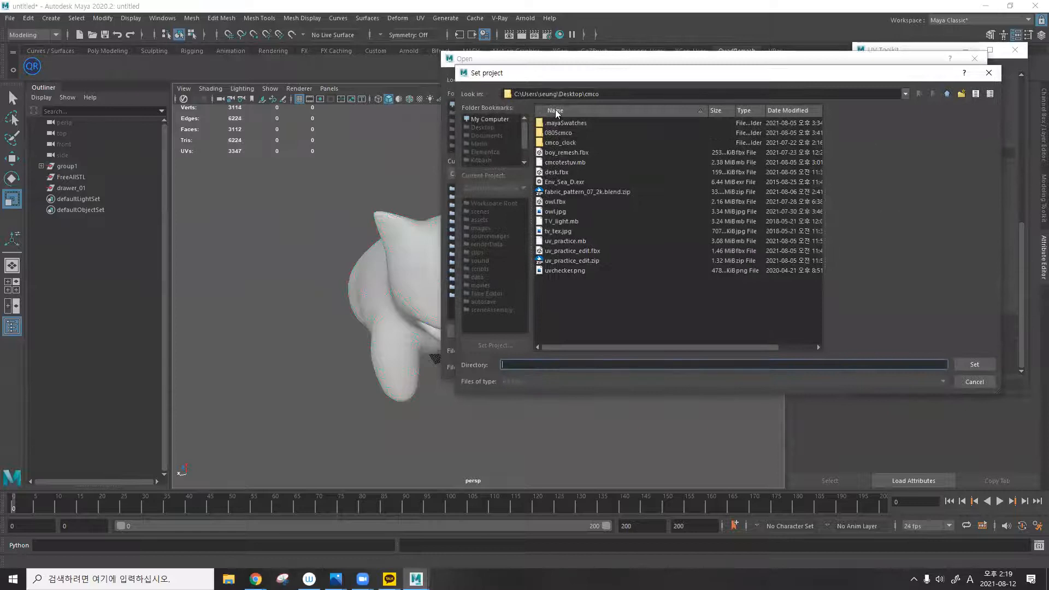
click(577, 143)
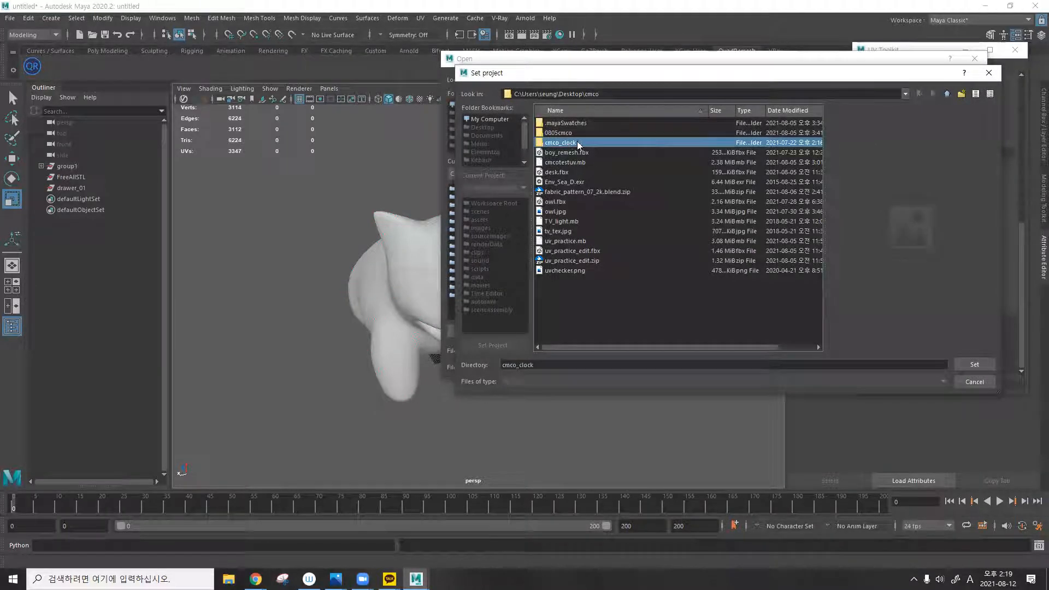
key(ctrl)
key(ctrl)
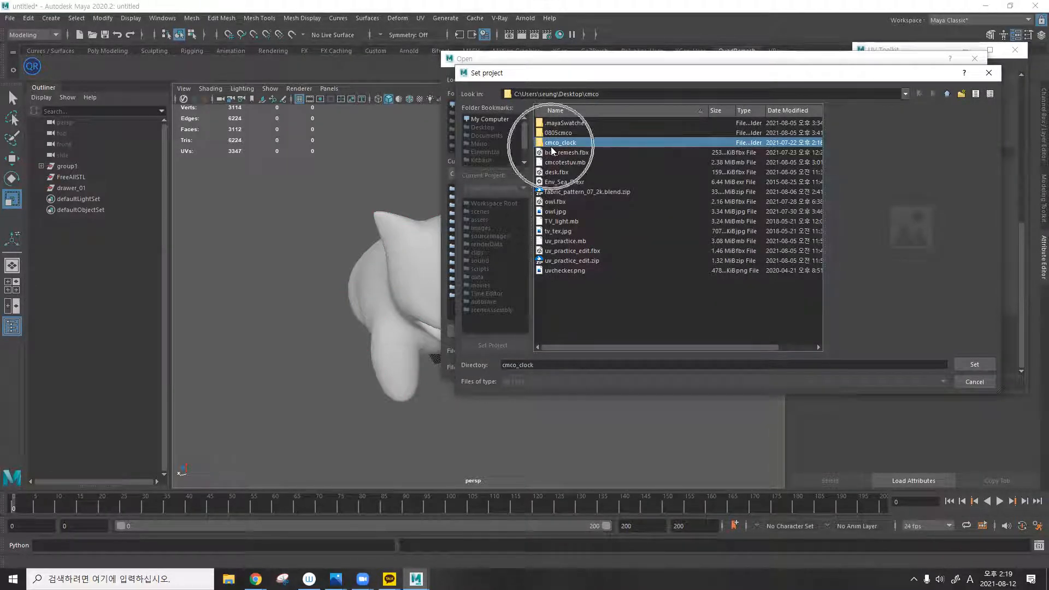
click(973, 364)
Open the scene clock_01.mb from the project's scenes folder, discarding changes to the untitled scene.
click(571, 128)
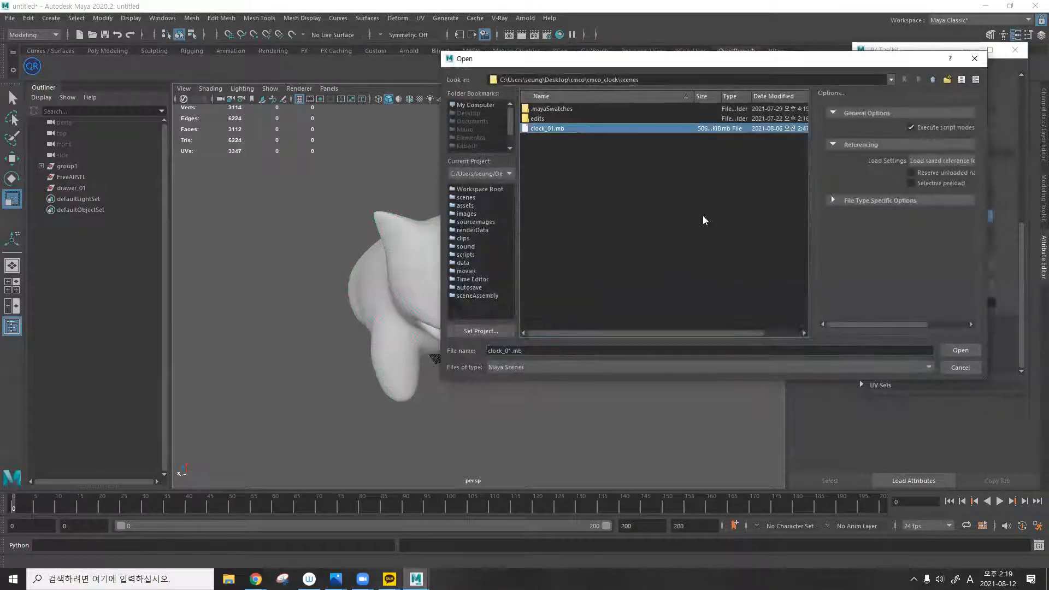
click(960, 350)
click(525, 291)
scroll(535, 291, down, 3)
mouse_move(498, 272)
alt+mouse_down()
mouse_move(560, 265)
mouse_move(491, 267)
alt+mouse_up()
alt+middle_drag(491, 268, 631, 257)
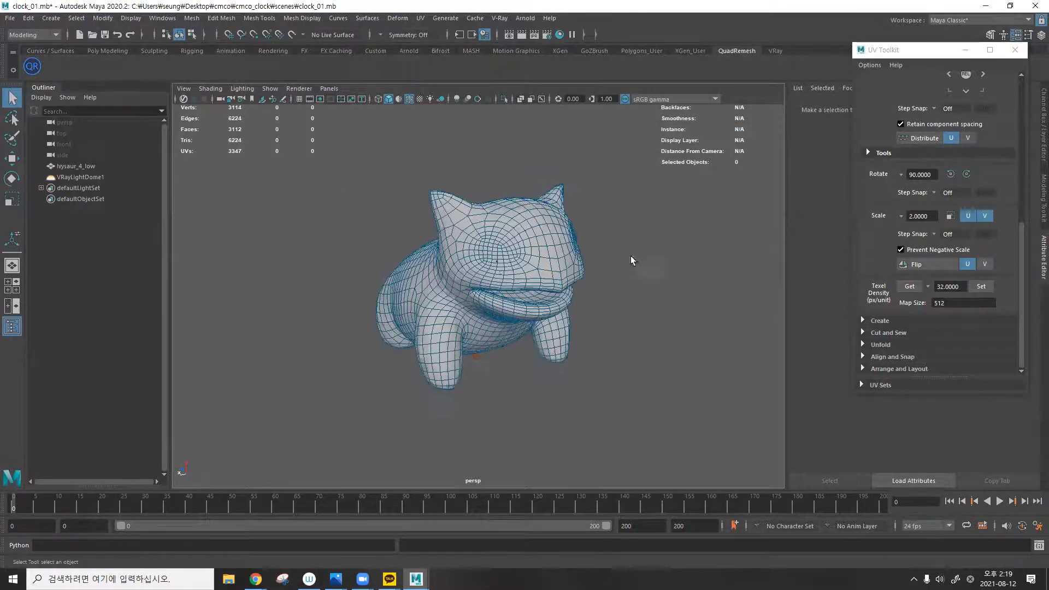
Assign a new V-Ray material to the Ivysaur body and close the UV Toolkit.
click(564, 256)
click(776, 50)
click(530, 67)
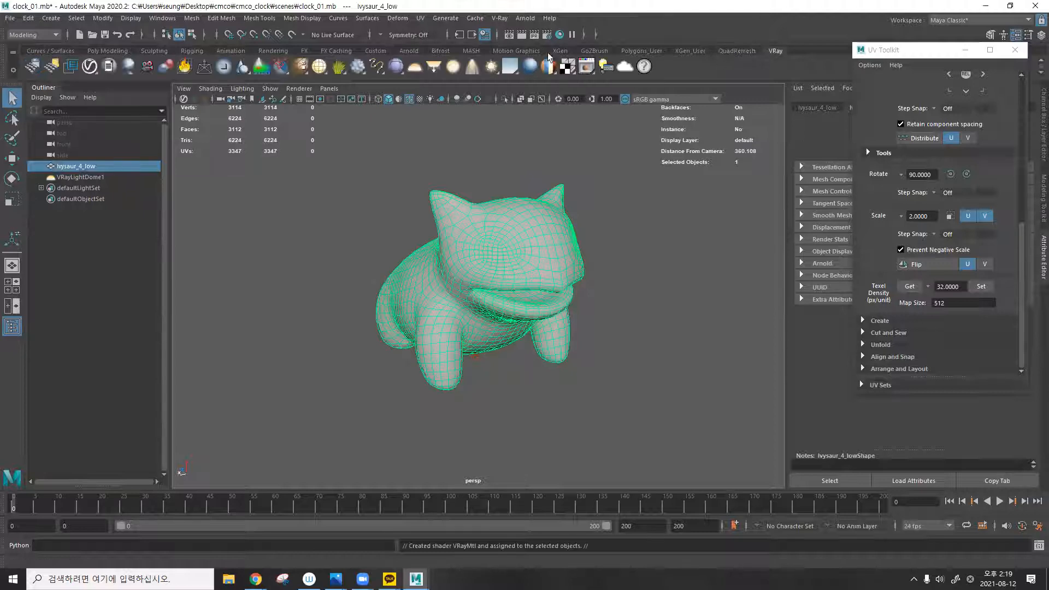
click(1015, 49)
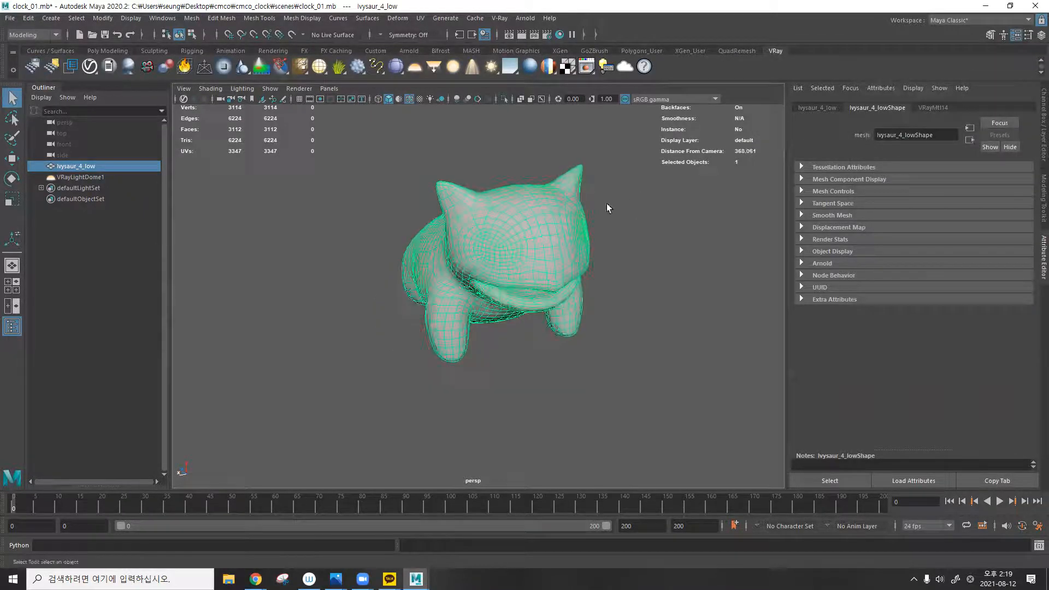
click(607, 204)
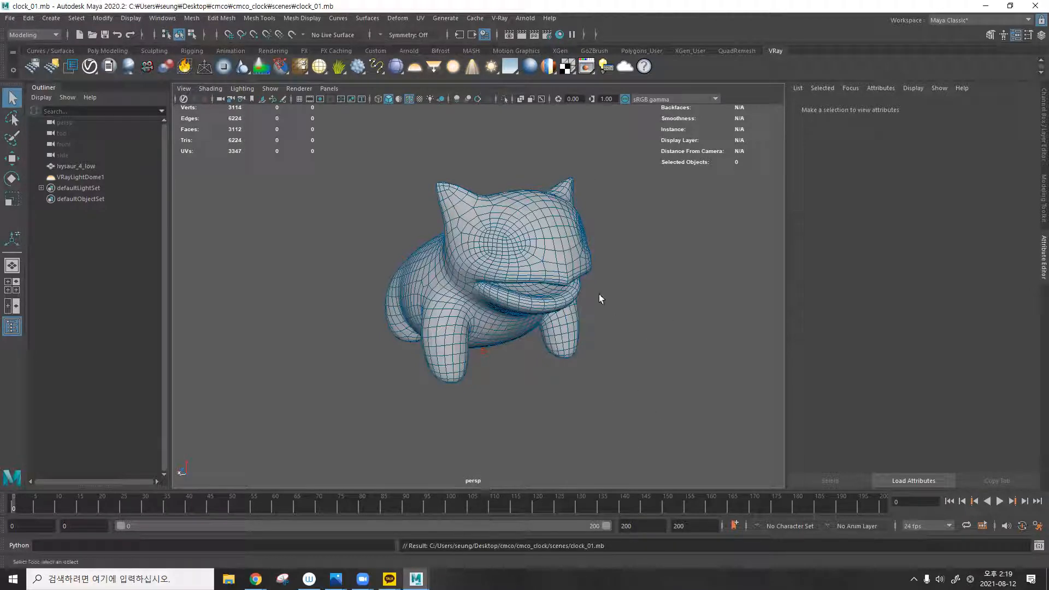
Inspect the Ivysaur body's UV layout and checker pattern in the UV Editor, and close the editor.
click(475, 213)
click(420, 18)
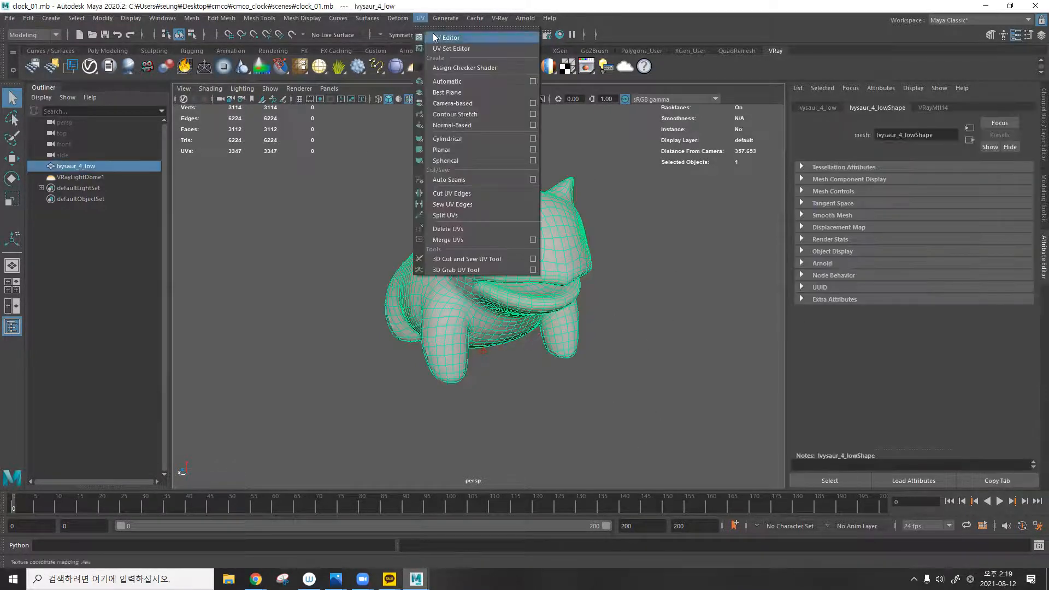
click(446, 38)
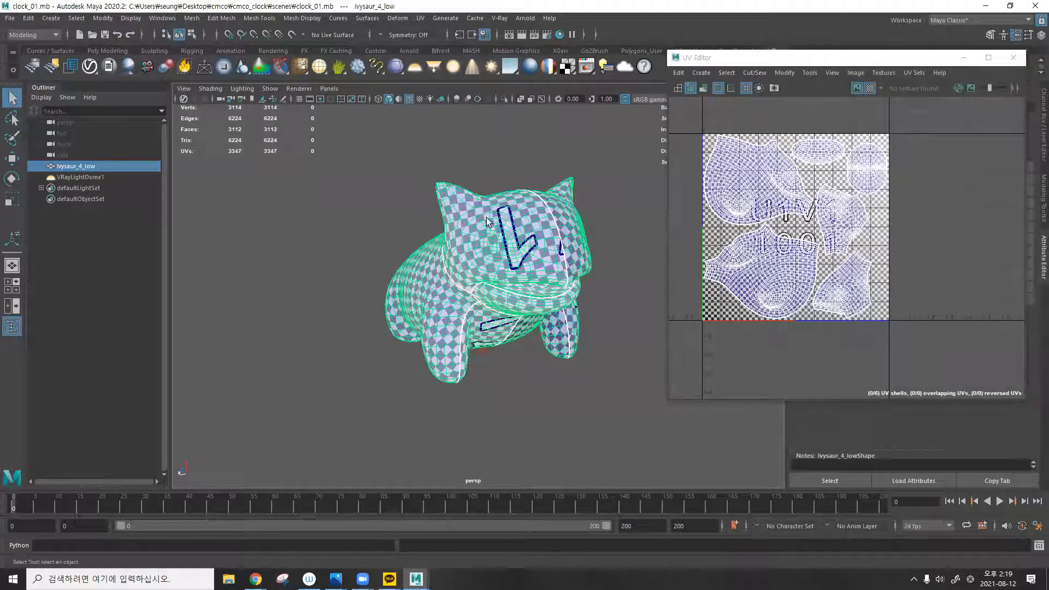
alt+drag(487, 220, 420, 209)
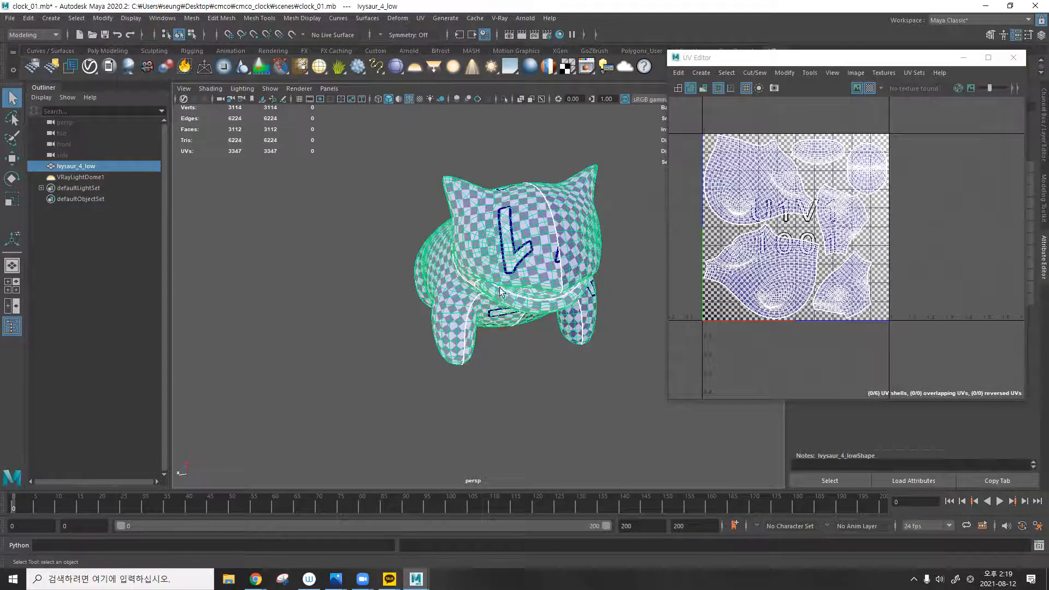
alt+drag(546, 250, 655, 200)
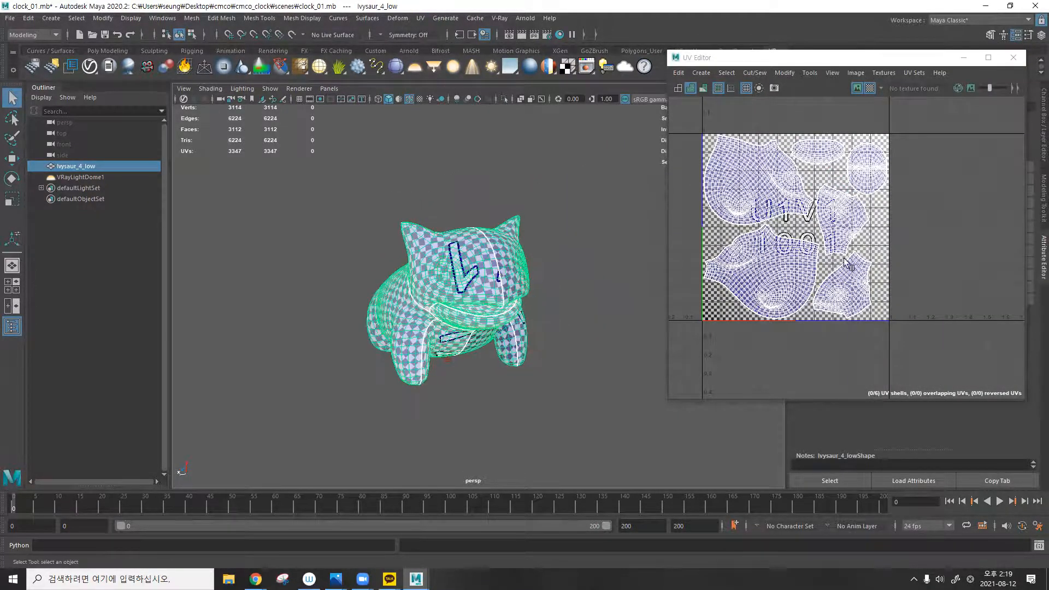
click(1014, 58)
click(1015, 58)
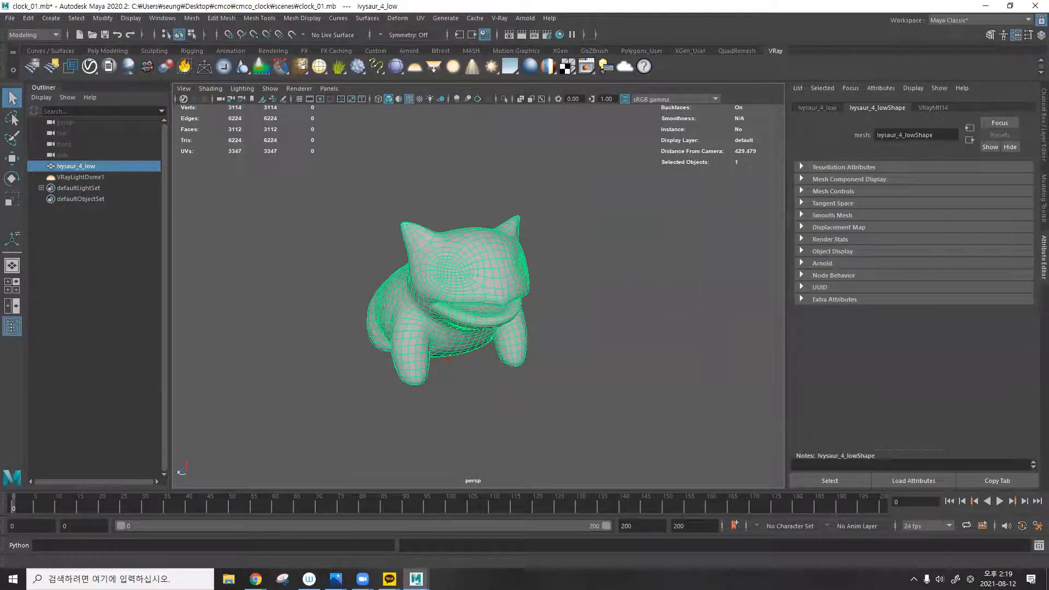
click(638, 249)
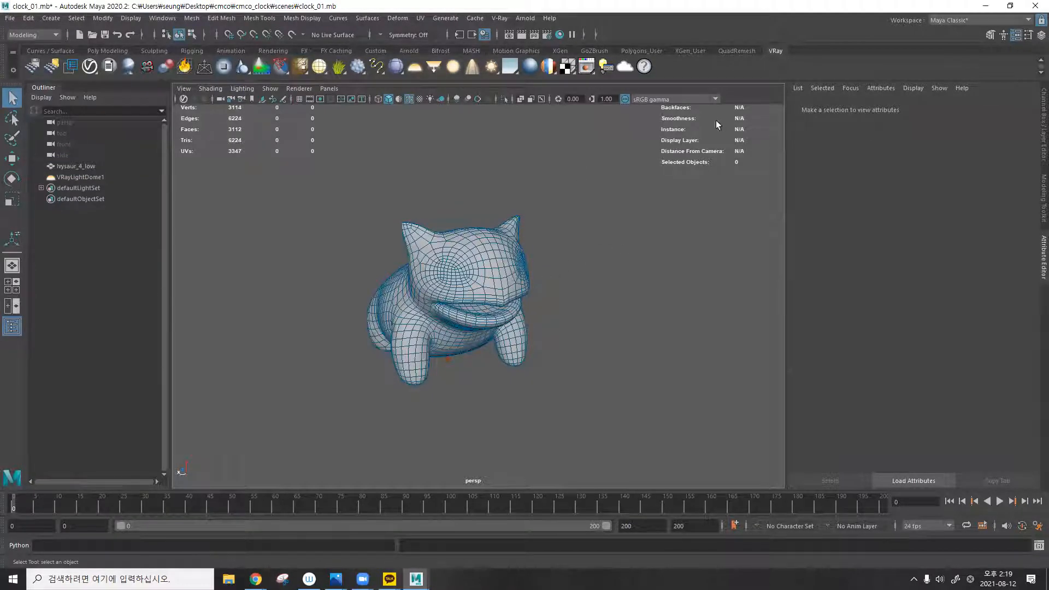
Assign a fresh VRayMtl shader to the Ivysaur body and show the material's attributes.
click(497, 254)
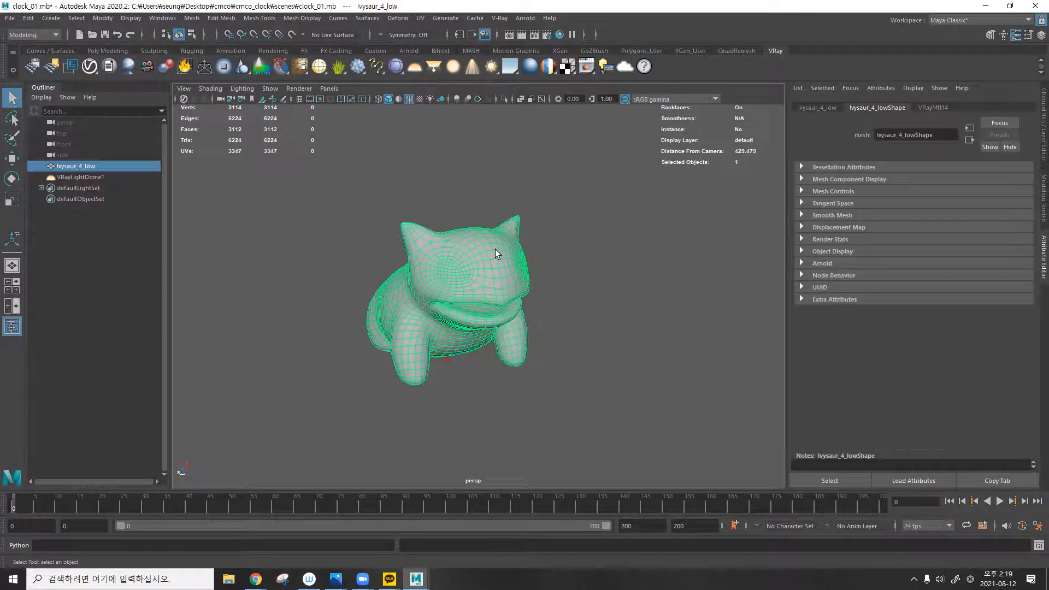
key(F8)
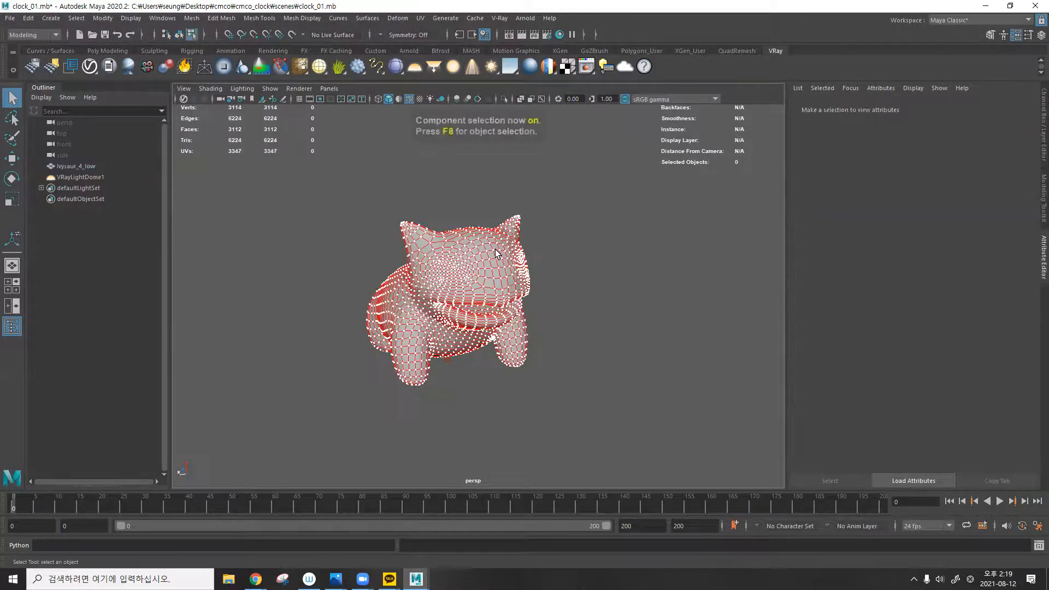
key(F8)
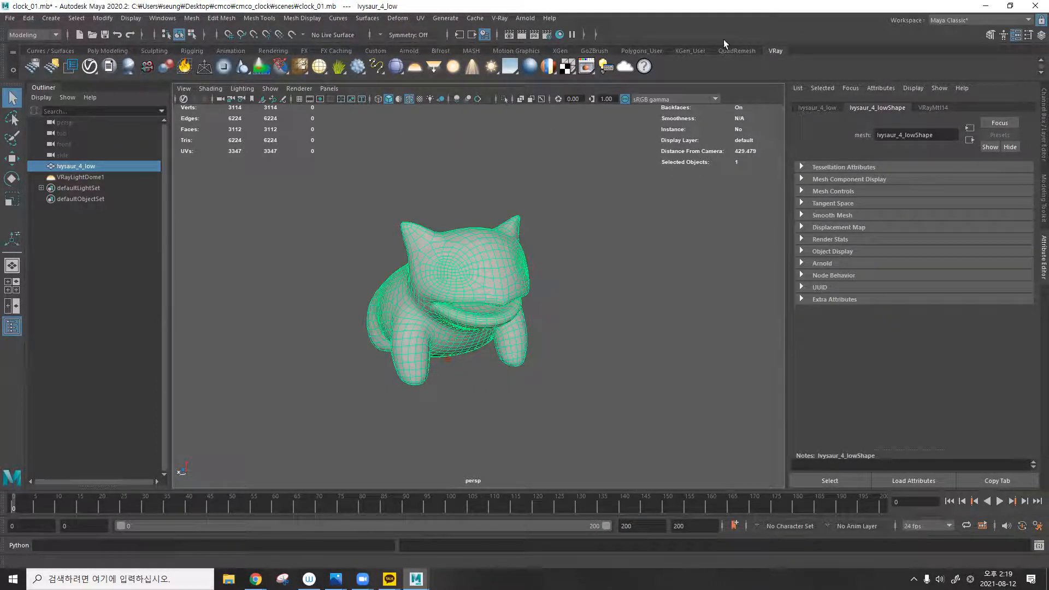
click(531, 69)
click(531, 69)
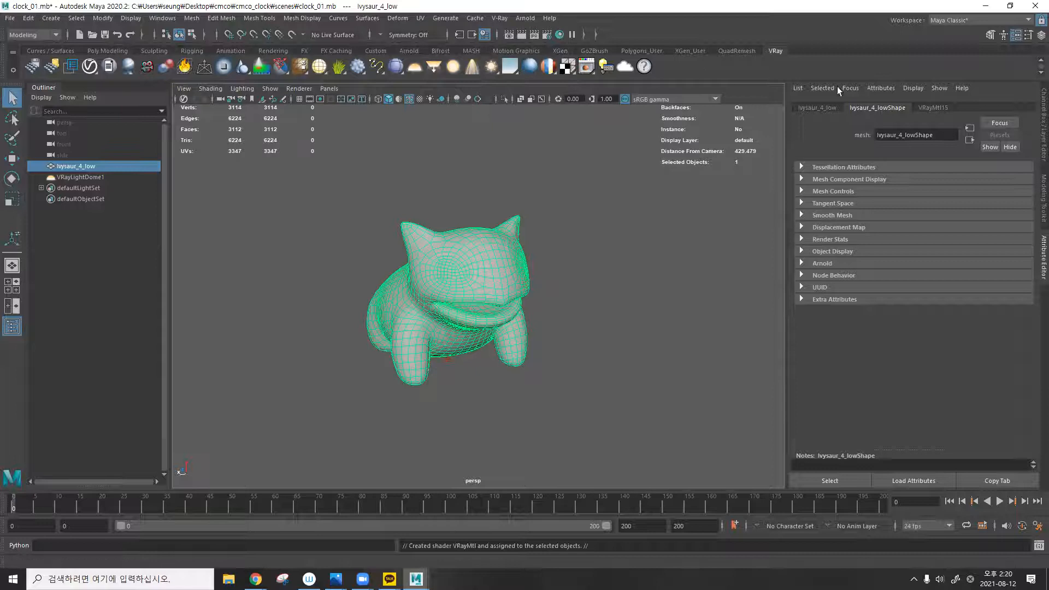
click(933, 108)
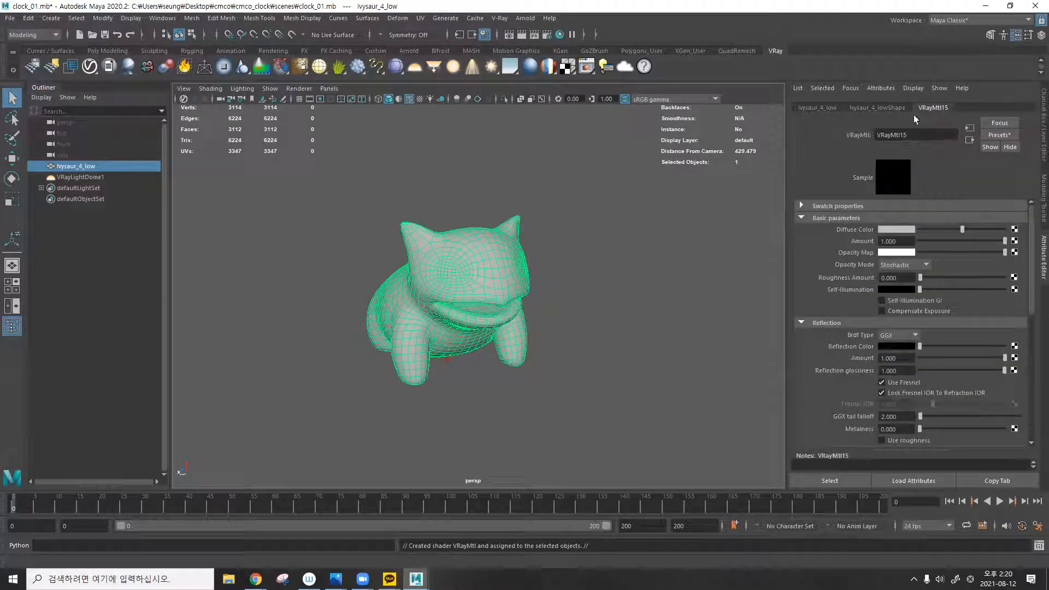
Rename the Ivysaur body's V-Ray material to poke_s and reselect the body.
click(902, 137)
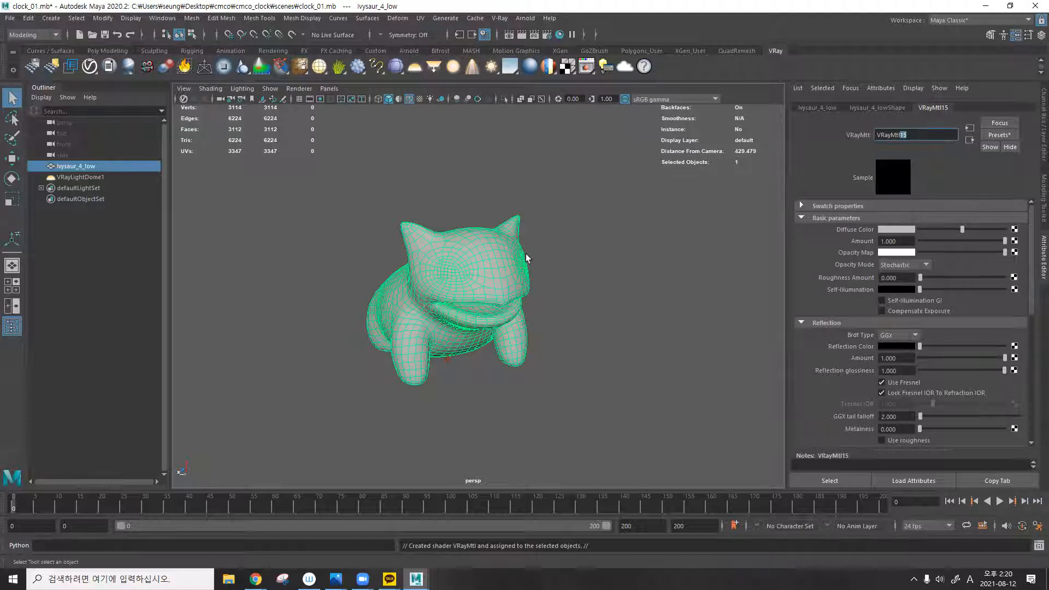
click(917, 136)
click(683, 241)
click(502, 292)
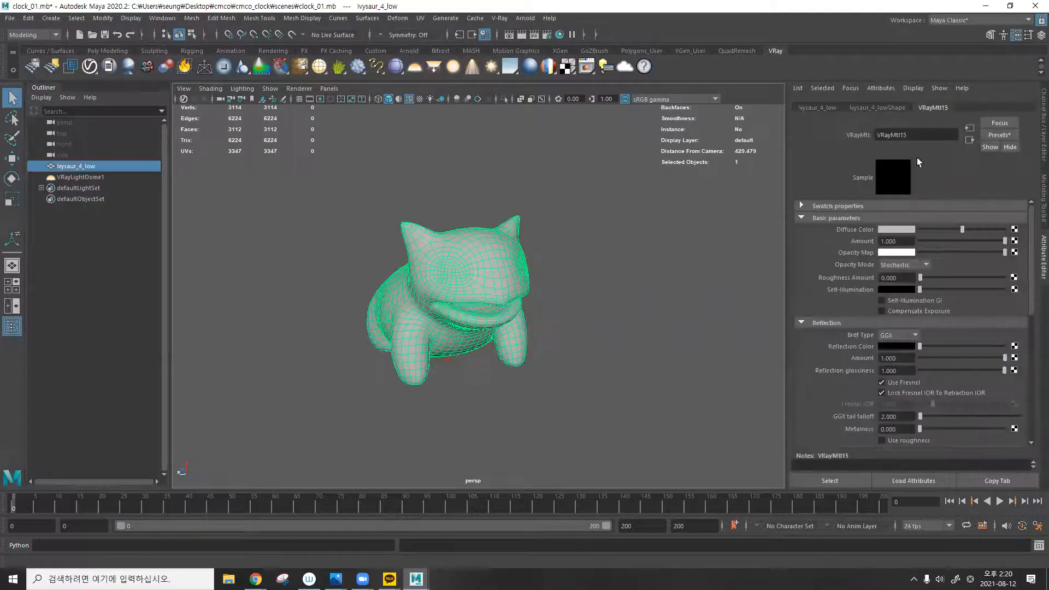
click(907, 140)
drag(907, 140, 859, 139)
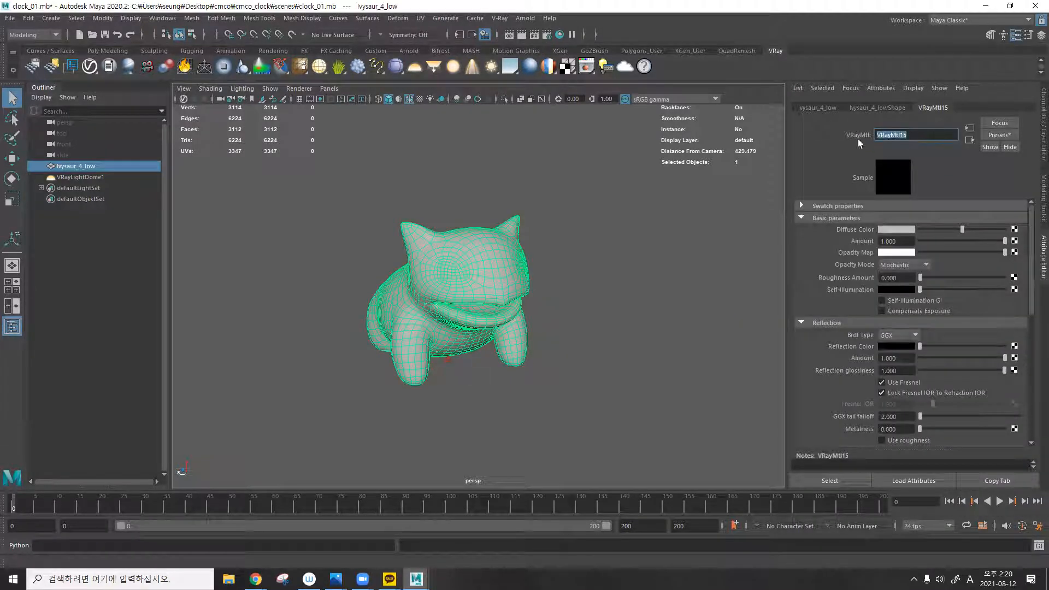
text(poke_s)
key(Return)
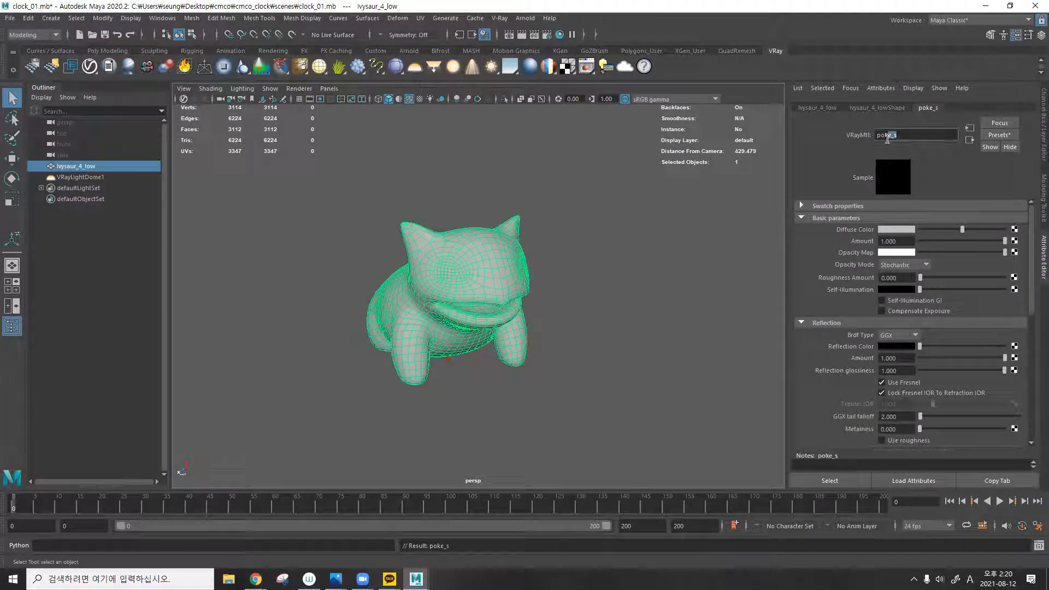
click(652, 220)
click(481, 278)
Switch to File Explorer and open the sourceimages folder of the cmco_clock project inside the desktop's cmco folder.
click(229, 579)
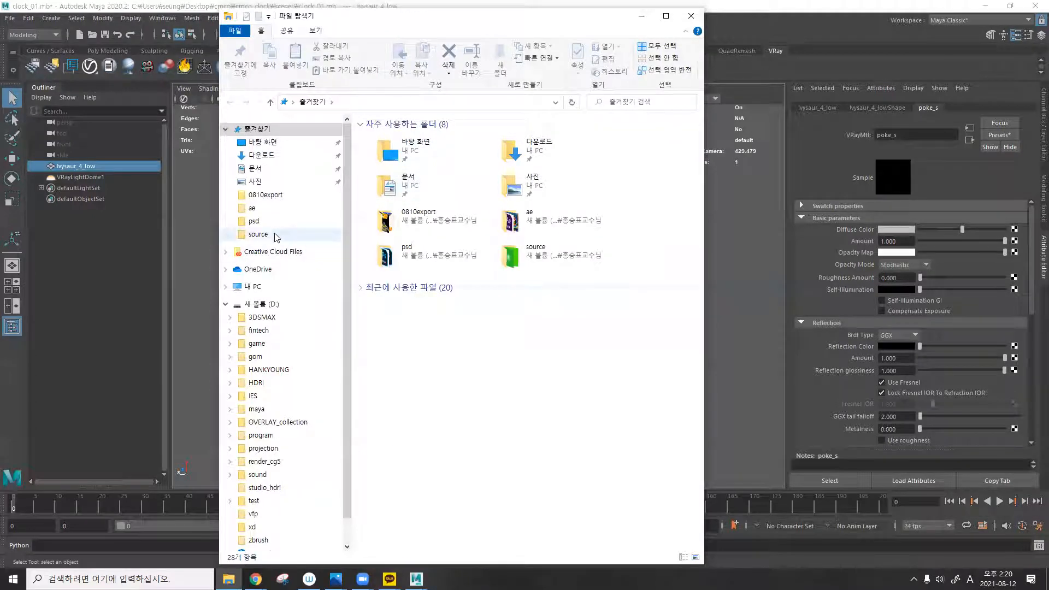
click(273, 196)
click(263, 142)
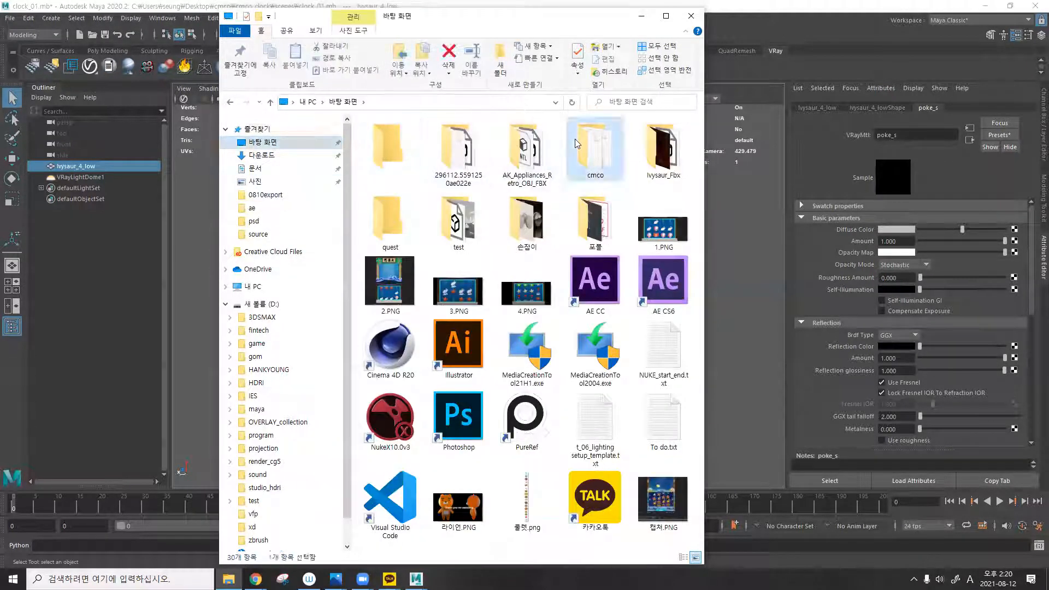
double_click(575, 138)
double_click(475, 148)
key(alt+Left)
double_click(505, 145)
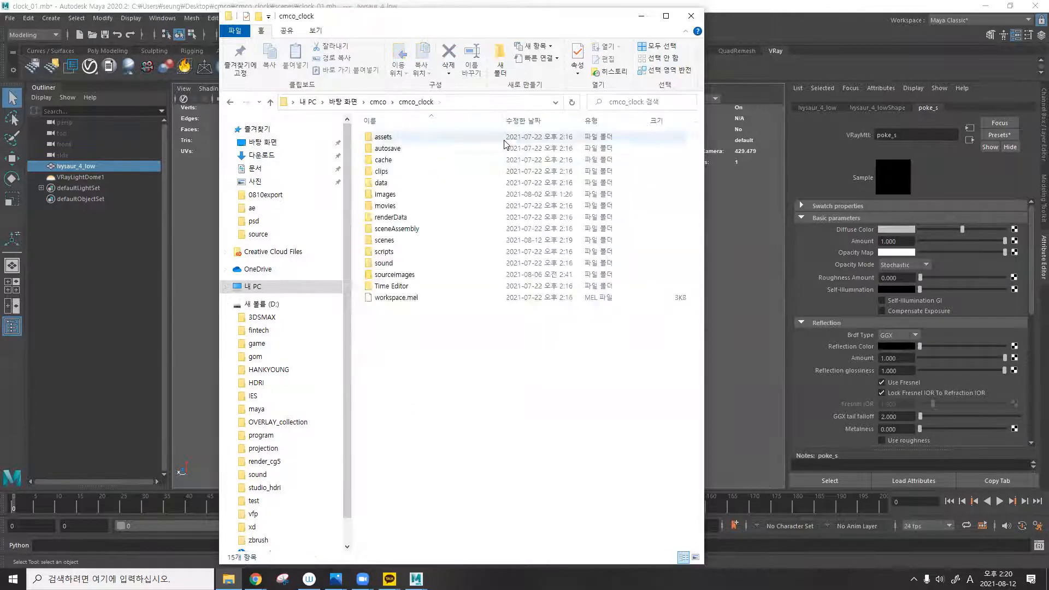
double_click(420, 279)
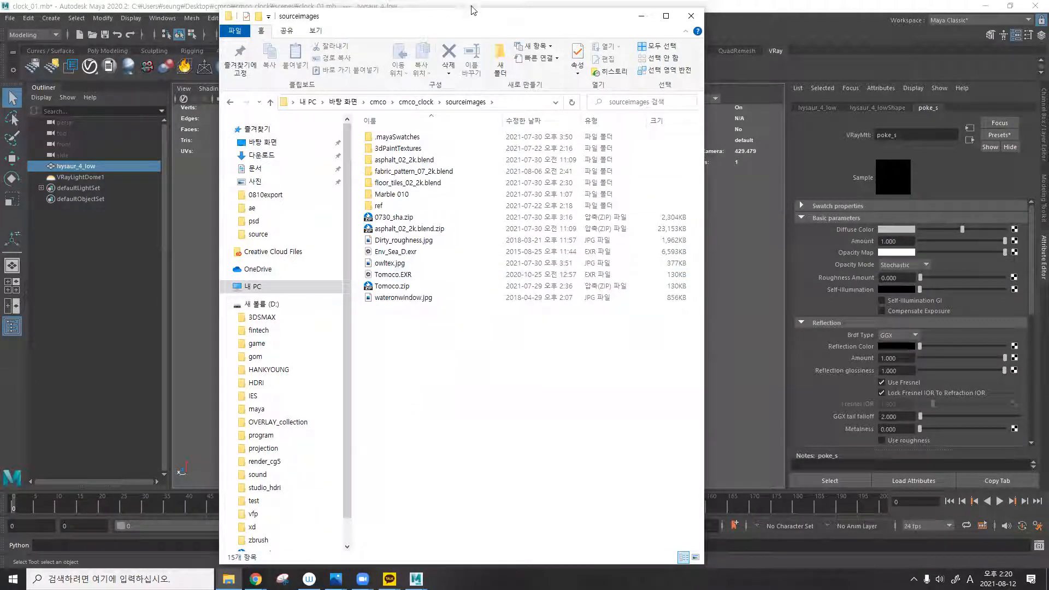
Go back up to the cmco folder and retrace the path through cmco_clock to sourceimages.
drag(472, 8, 484, 59)
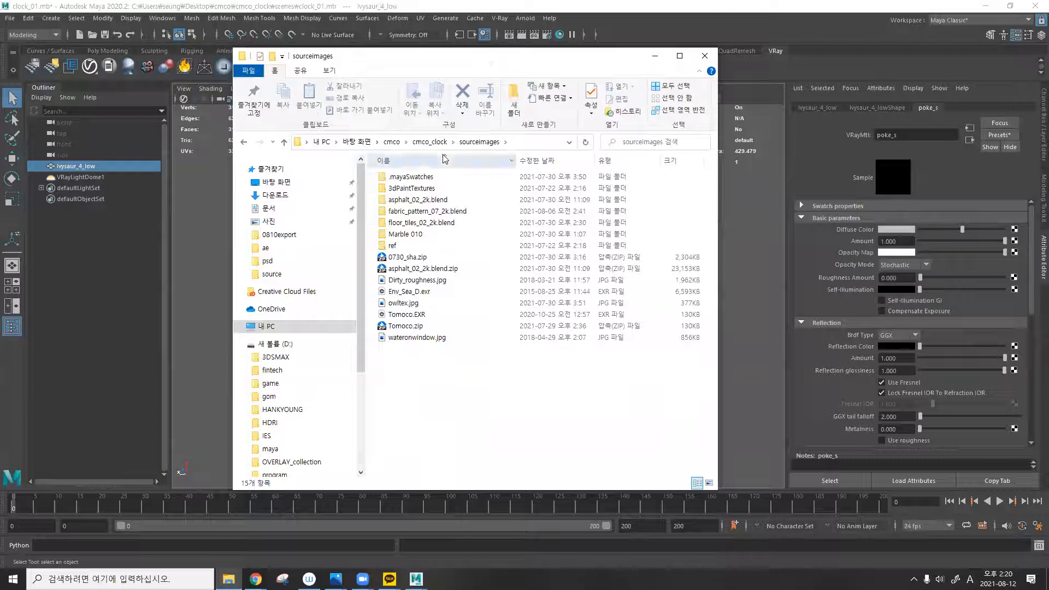
key(alt+Left)
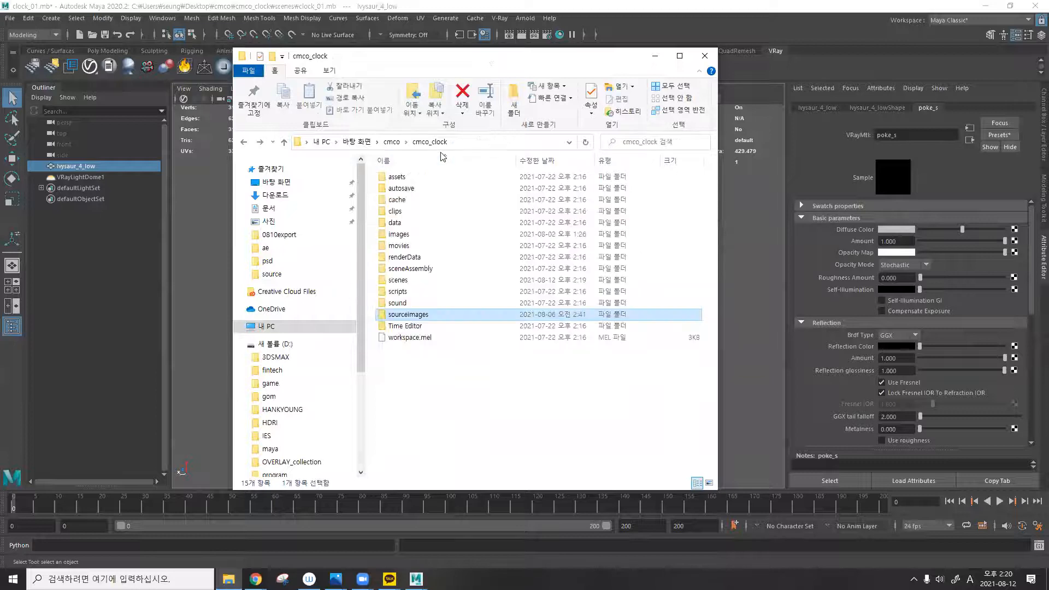
click(393, 142)
double_click(549, 195)
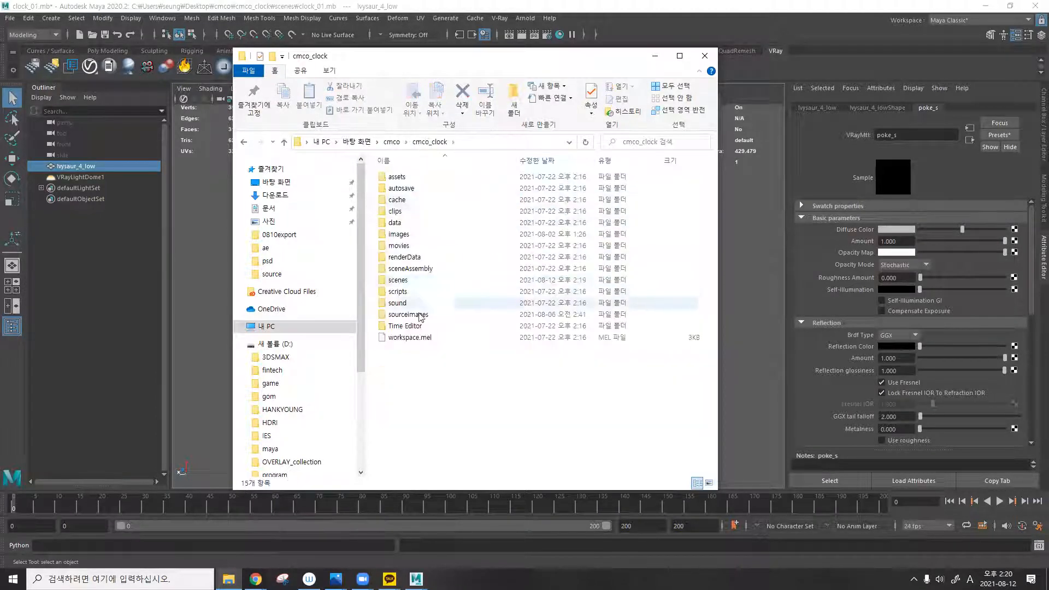
double_click(407, 314)
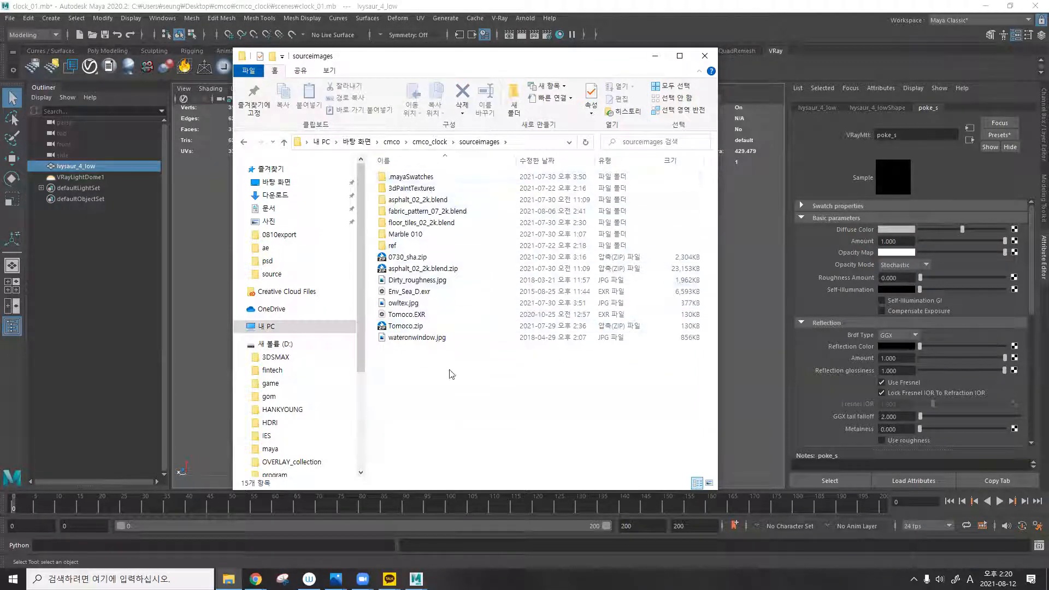
Create a tex folder in sourceimages and move the 3dPaintTextures, asphalt, fabric pattern, floor tiles and Marble 010 folders into it.
click(418, 382)
text(texture)
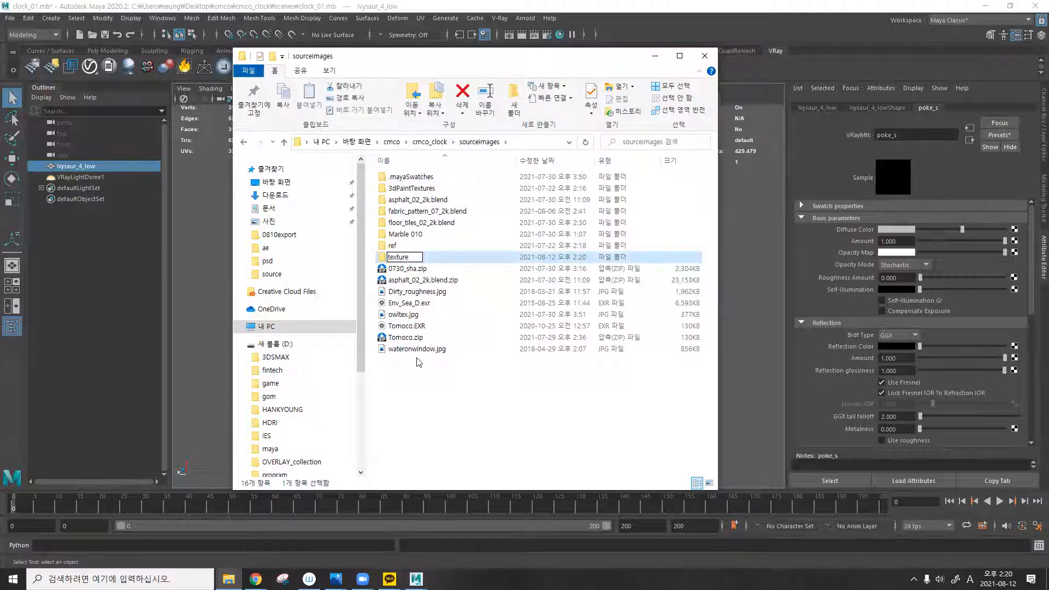
key(BackSpace)
key(BackSpace)
key(BackSpace)
key(Return)
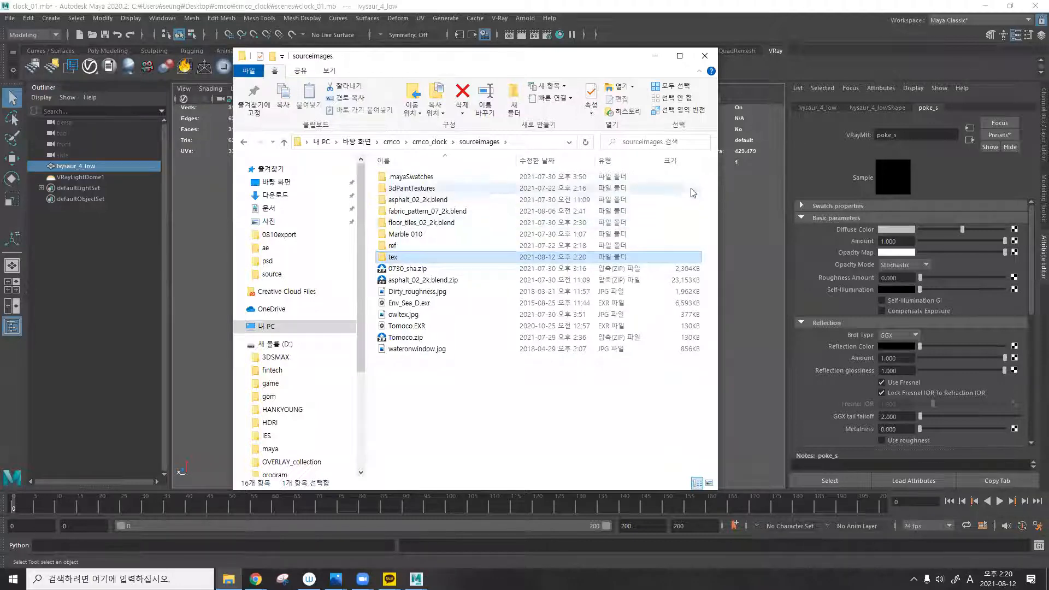
drag(705, 182, 597, 241)
drag(587, 237, 556, 257)
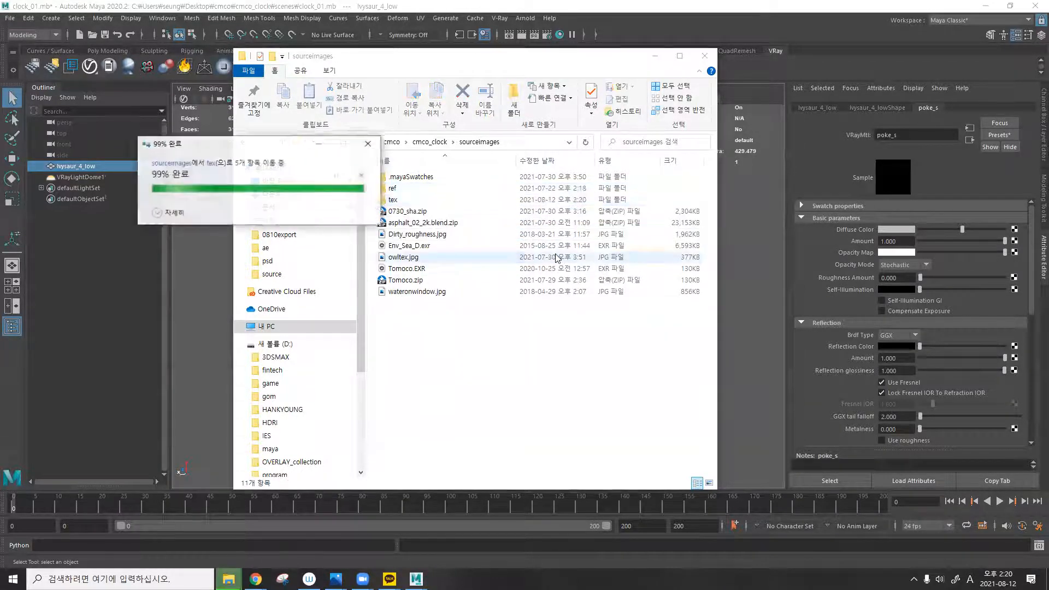
Open the textures folder of fabric_pattern_07_2k.blend within tex and compare its colour, normal and roughness maps with the poke_s attributes.
double_click(428, 201)
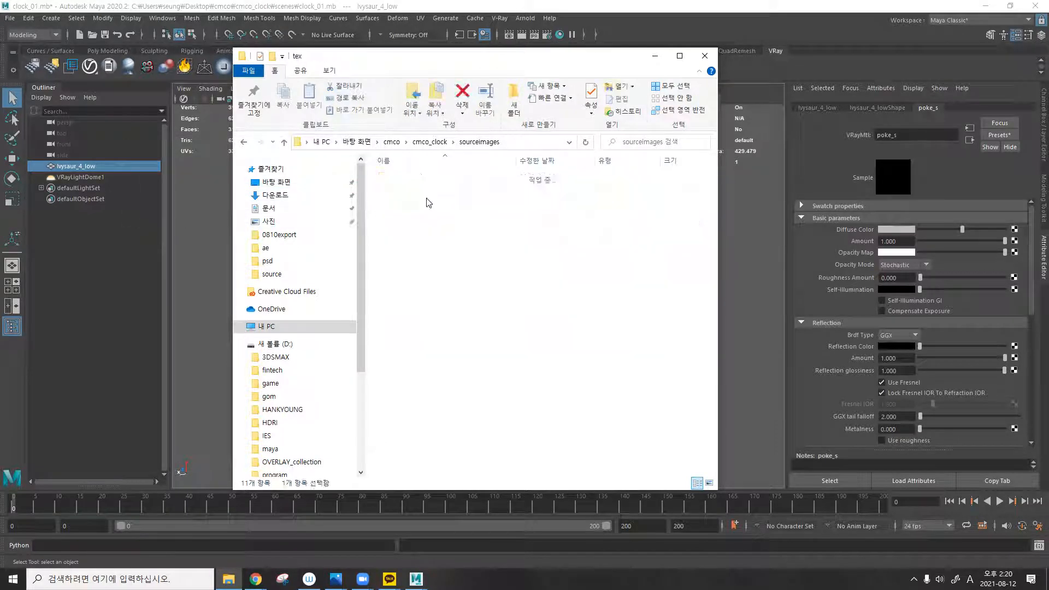
double_click(403, 203)
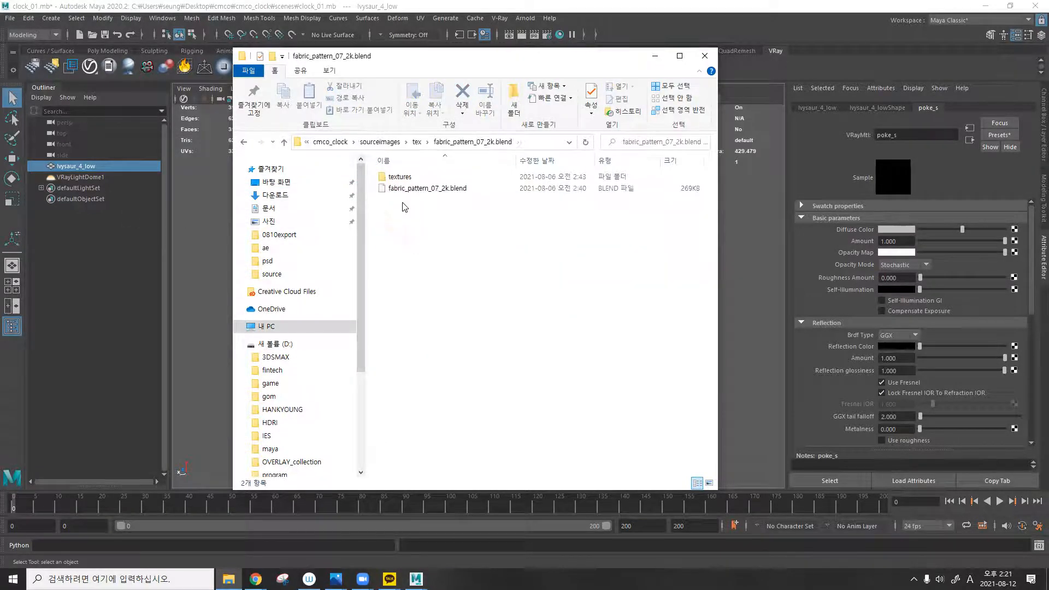
double_click(416, 175)
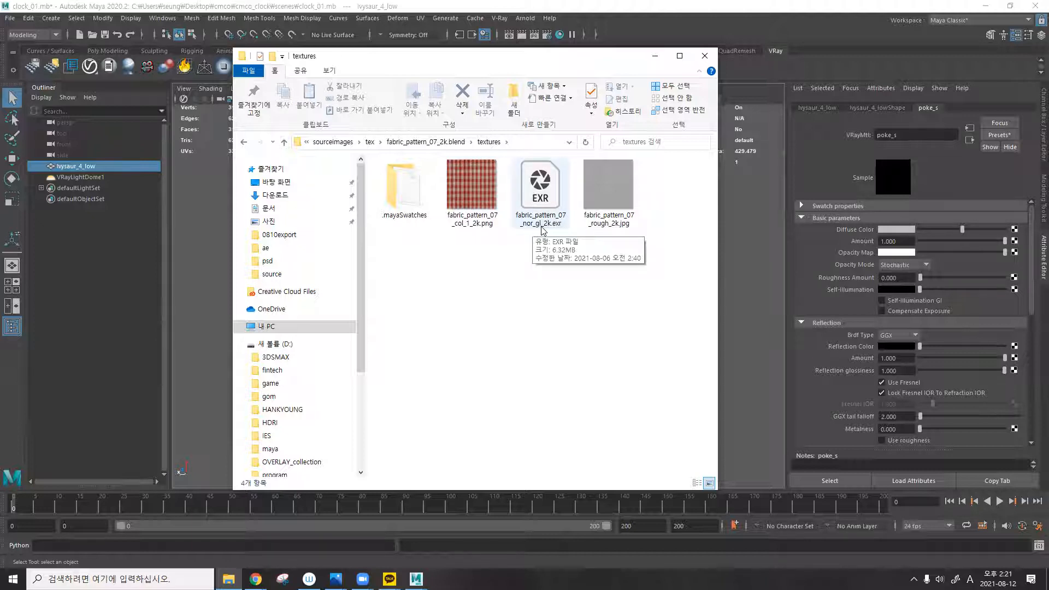
scroll(874, 302, down, 5)
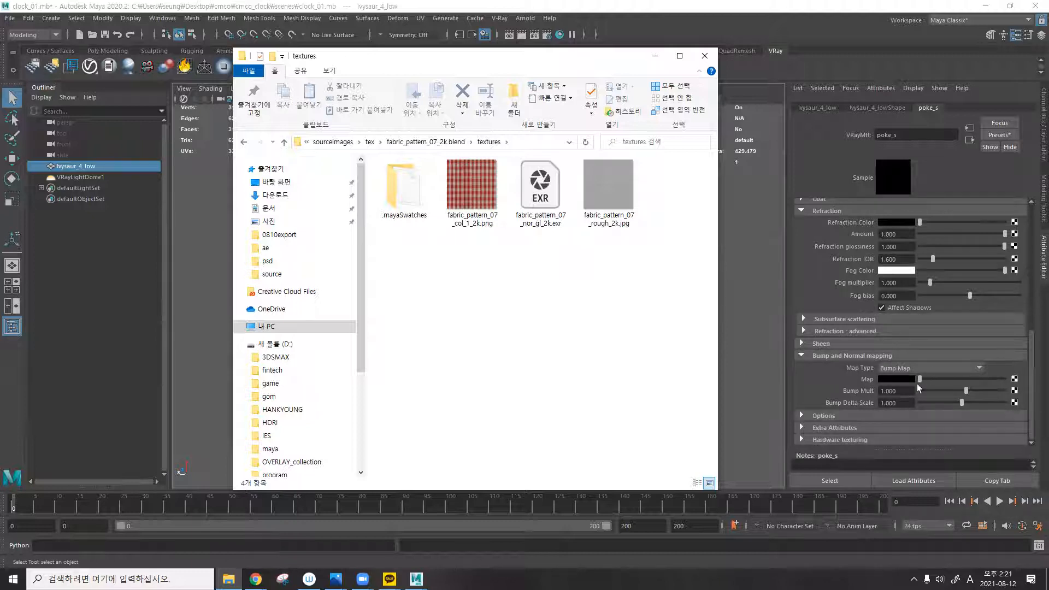
scroll(822, 272, up, 6)
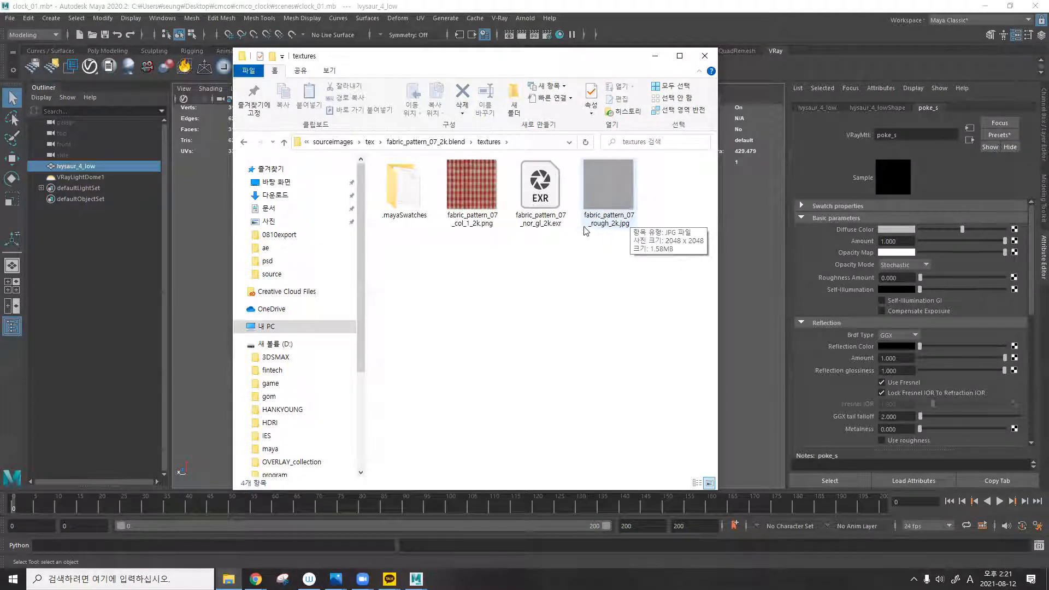
scroll(818, 230, down, 6)
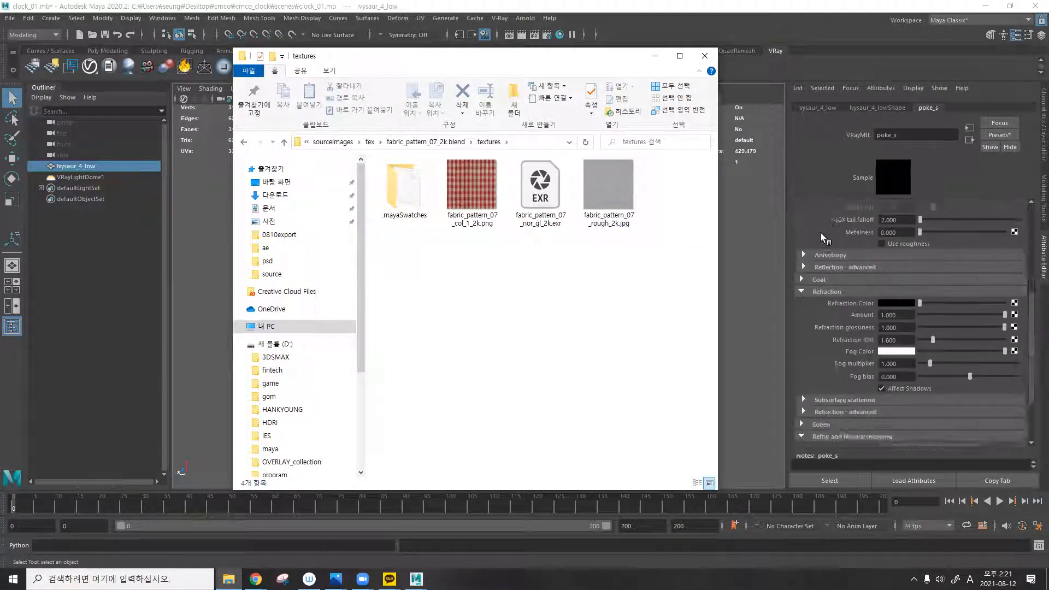
scroll(821, 235, up, 6)
Compare glossiness with roughness in the poke_s reflection settings and leave Use roughness enabled.
scroll(829, 247, down, 3)
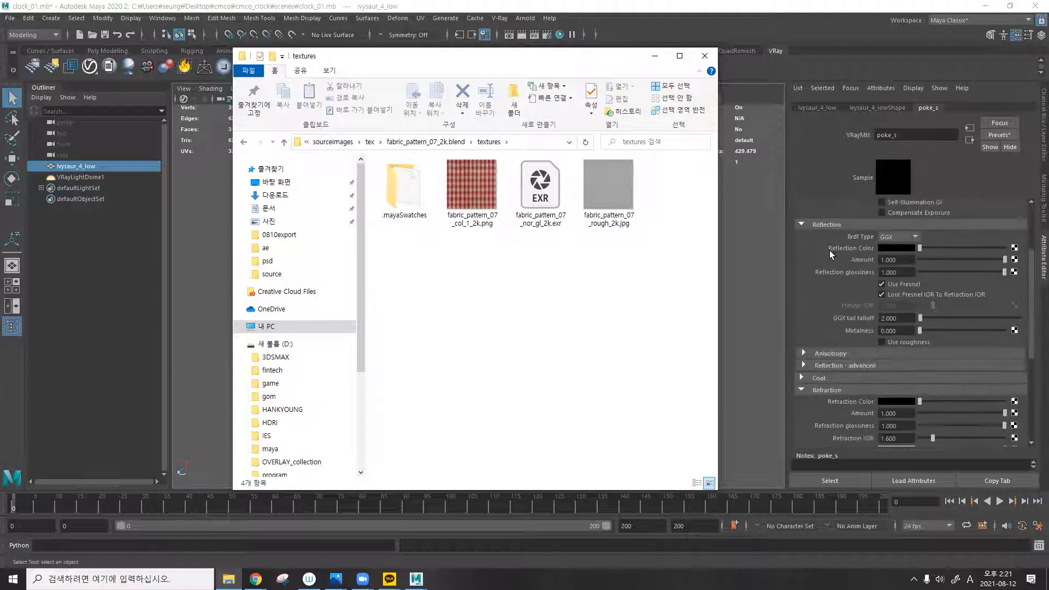
click(881, 284)
click(882, 342)
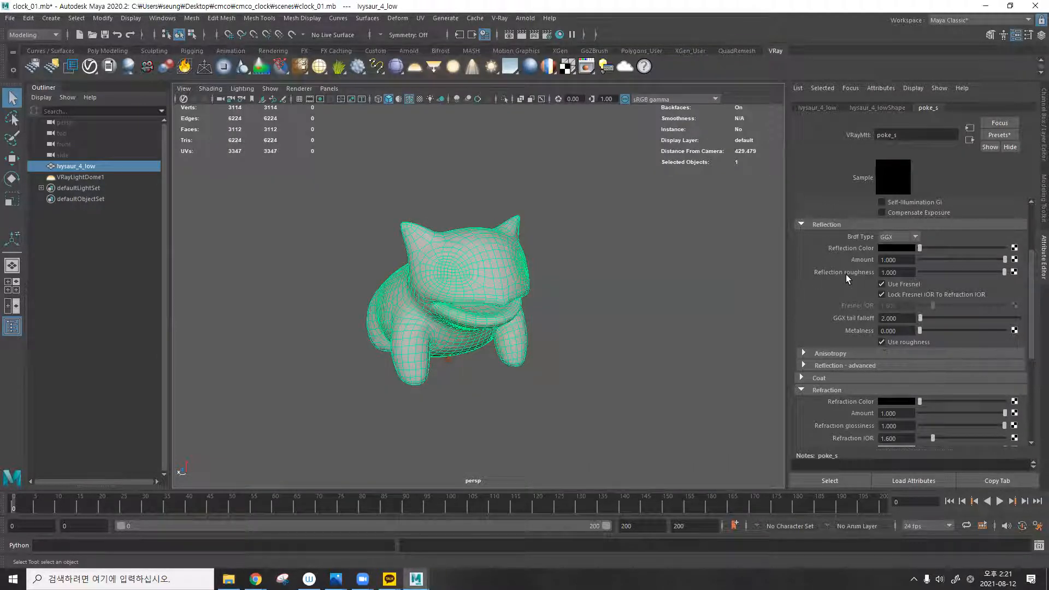
click(882, 343)
click(881, 343)
click(882, 343)
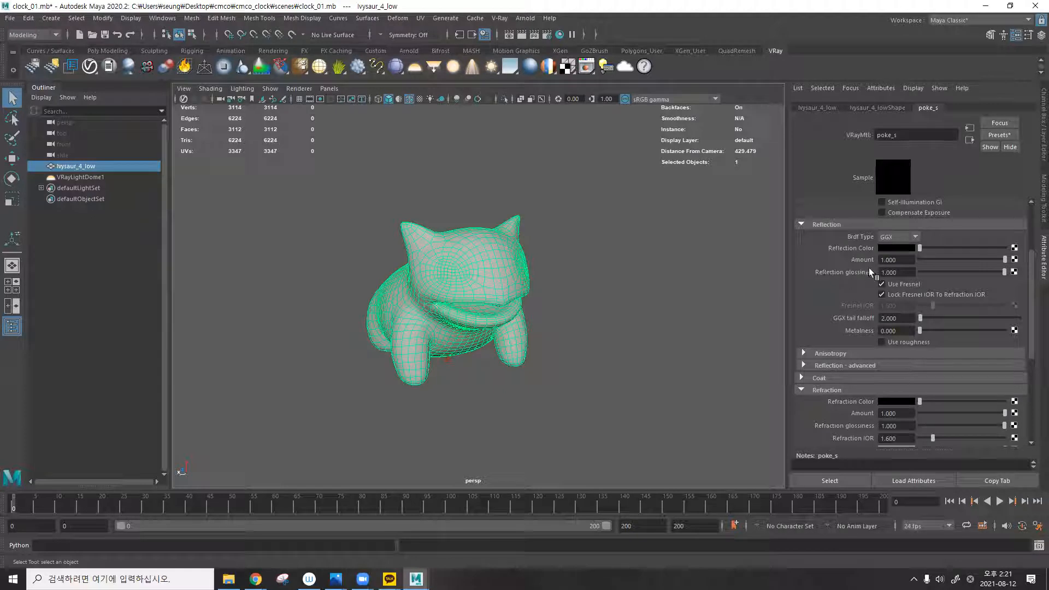
click(228, 579)
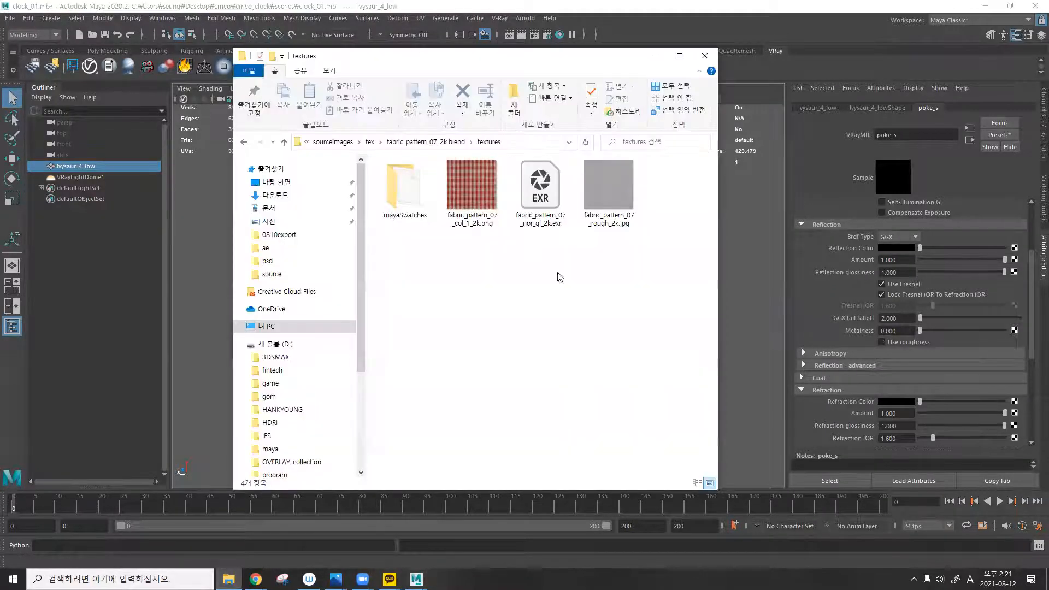
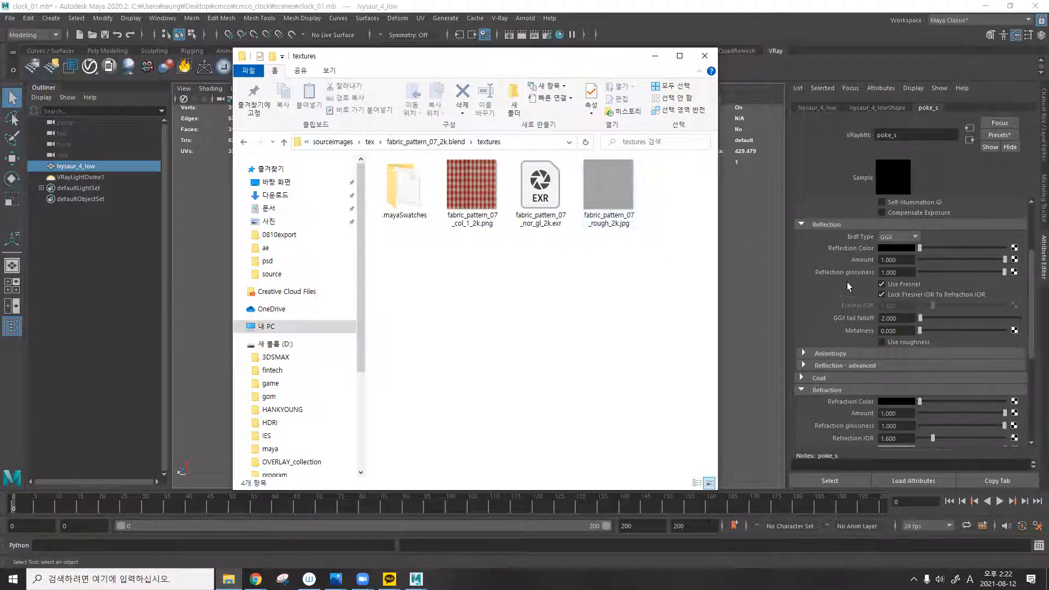
click(882, 342)
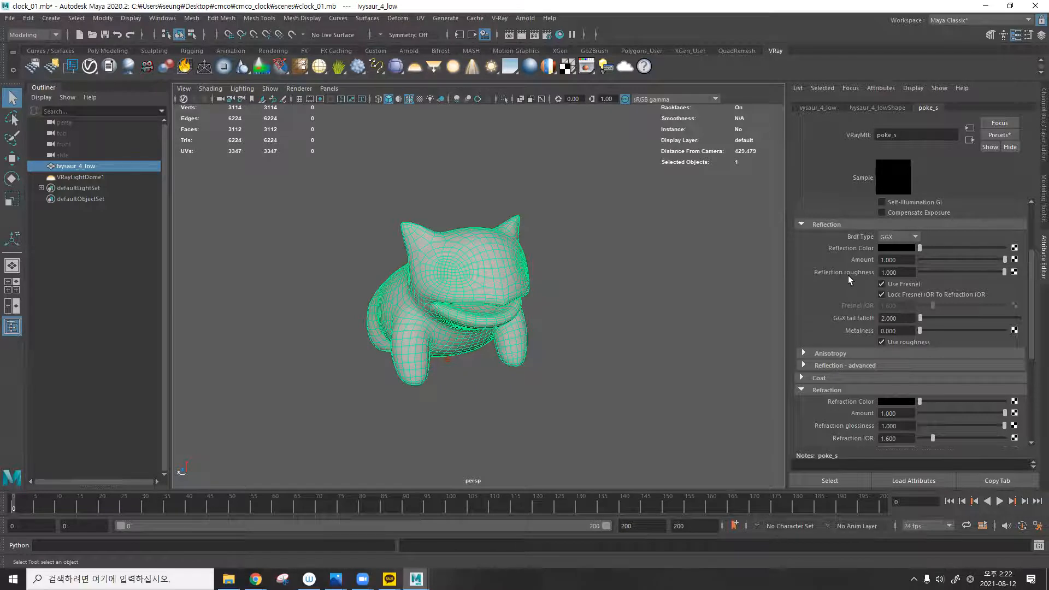
scroll(849, 276, up, 3)
Select VRayLightDome1 and open the texture connected to its Dome Tex.
click(355, 193)
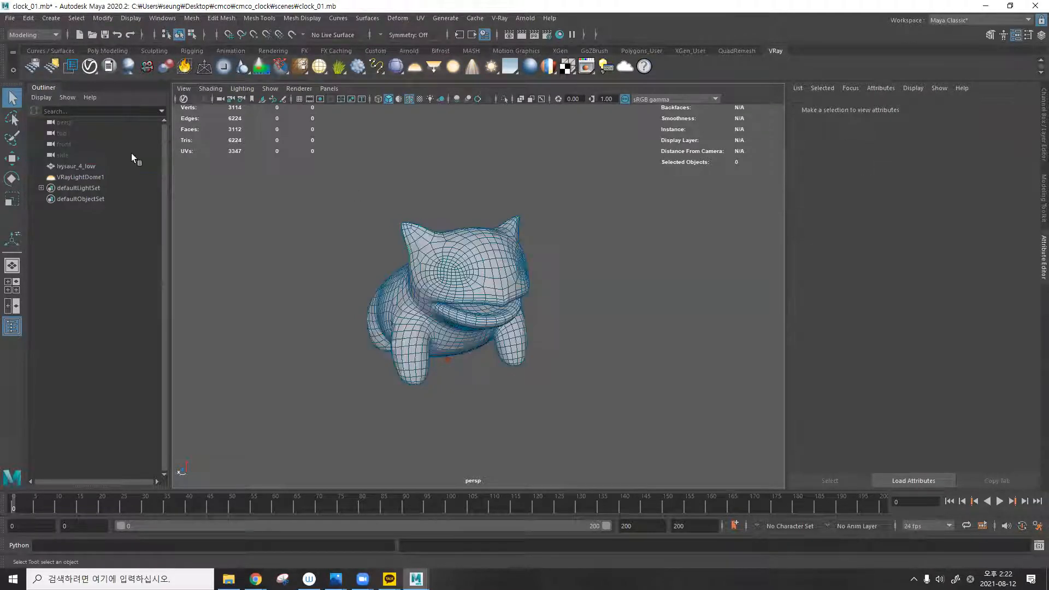
click(82, 177)
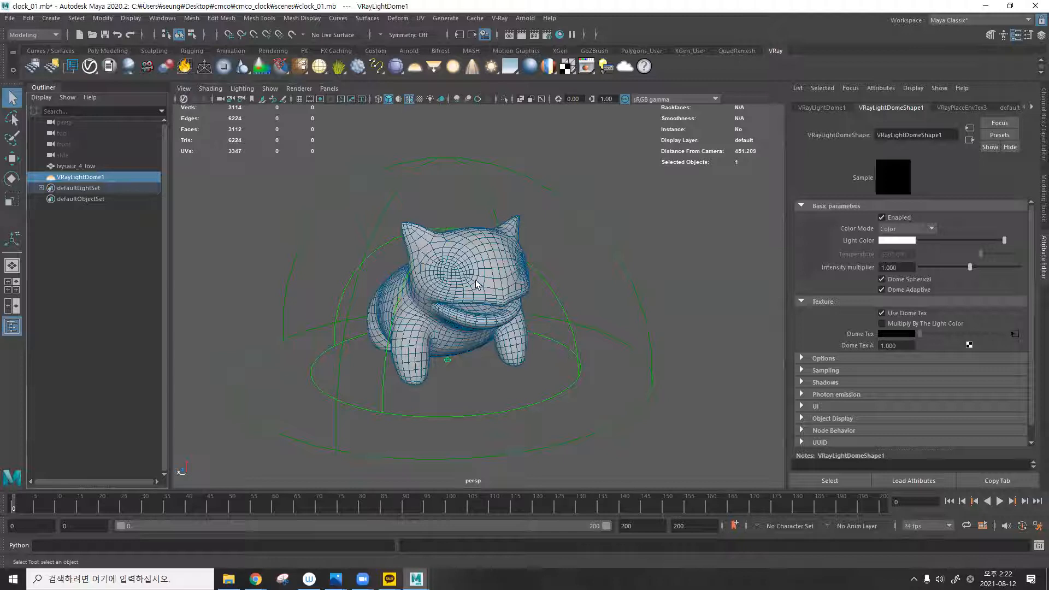
click(1014, 334)
Switch to the Poly Haven page in Chrome to look for HDRIs.
mouse_move(255, 579)
click(361, 525)
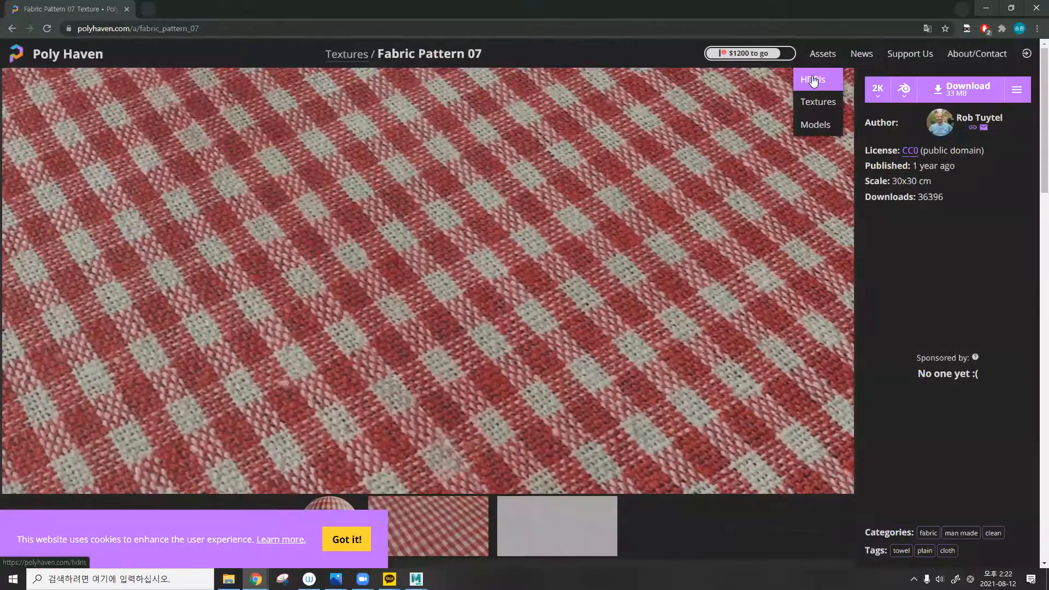
Open the Lilienstein environment in Poly Haven's HDRI collection and start downloading it as a 4K EXR.
click(813, 81)
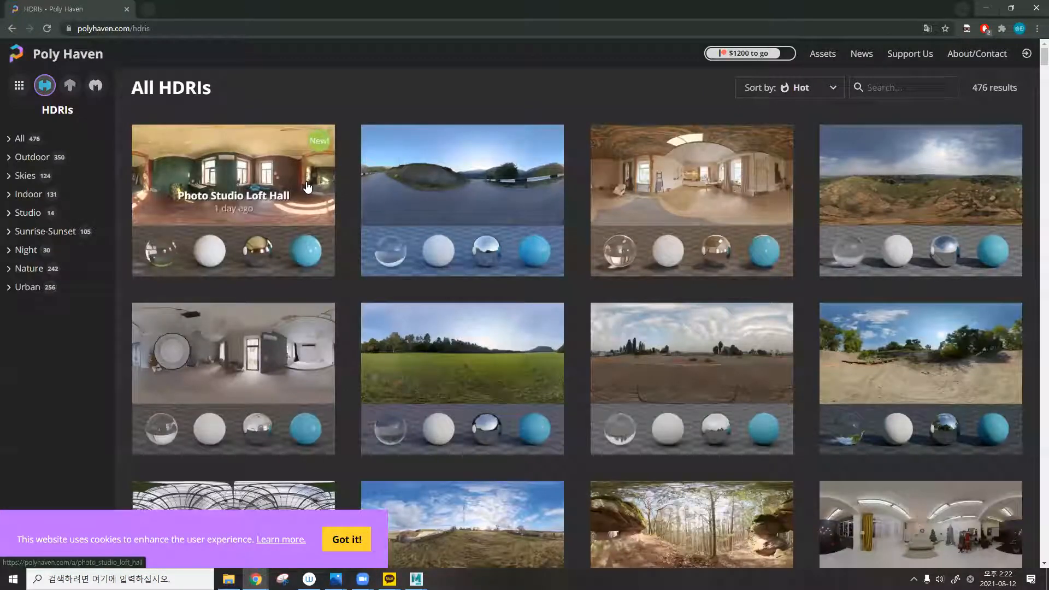
click(462, 360)
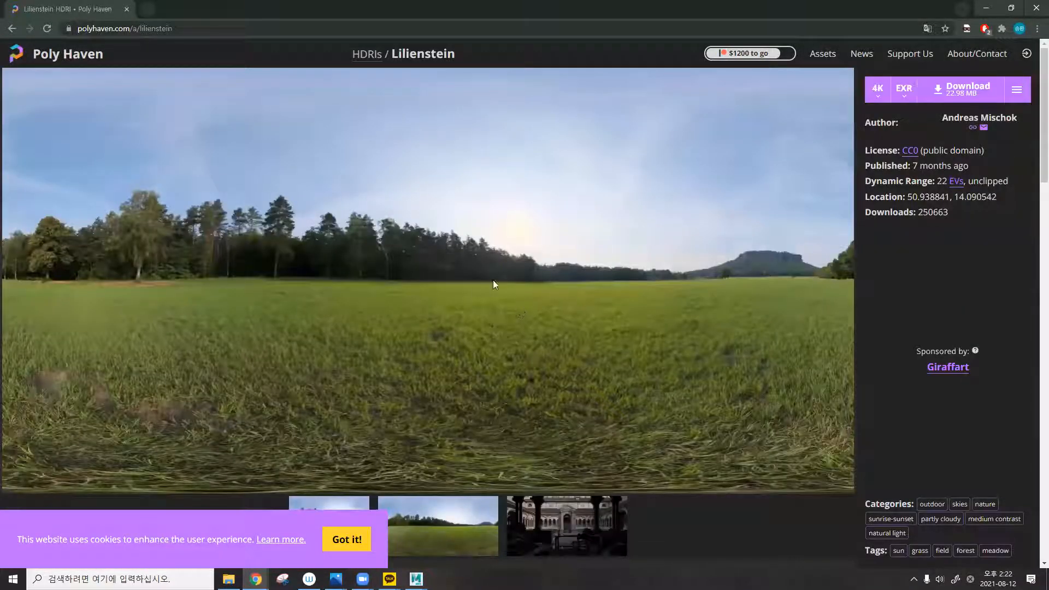
click(875, 93)
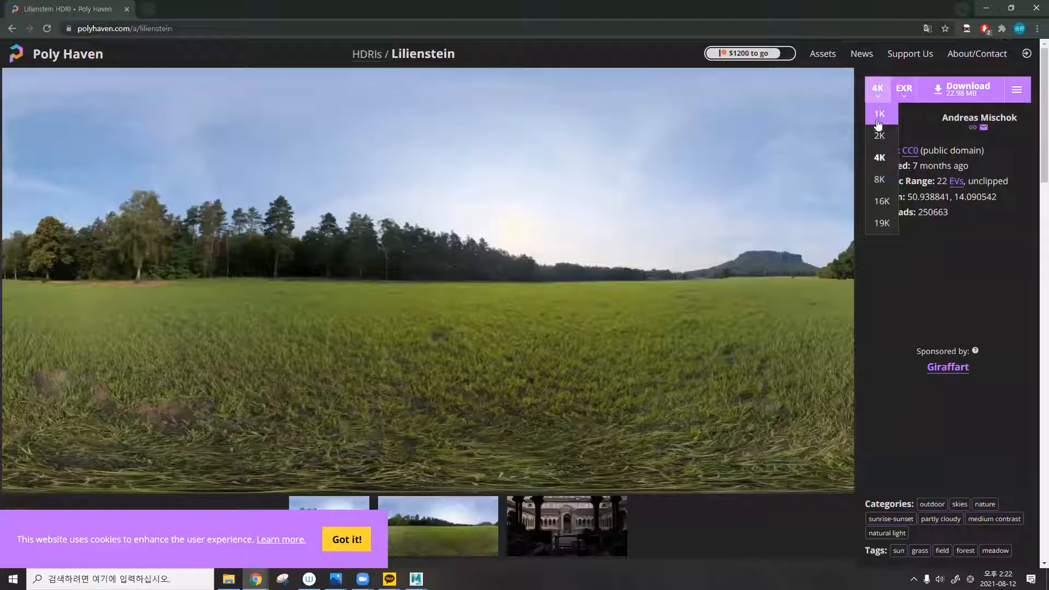
click(981, 92)
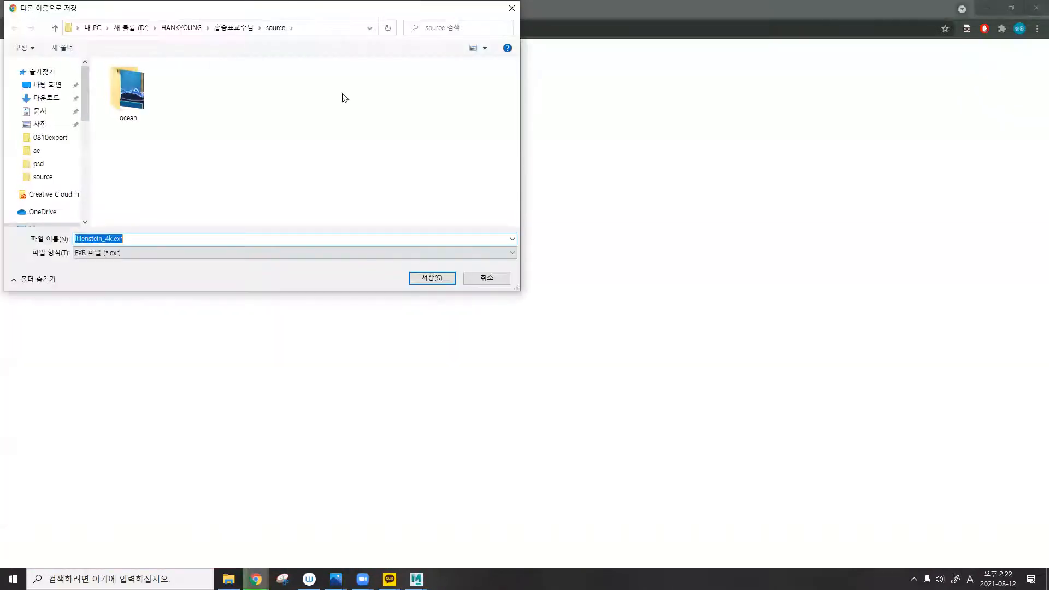
Save lilienstein_4k.exr in the sourceimages folder of the cmco_clock project, inside the desktop's cmco folder.
click(187, 33)
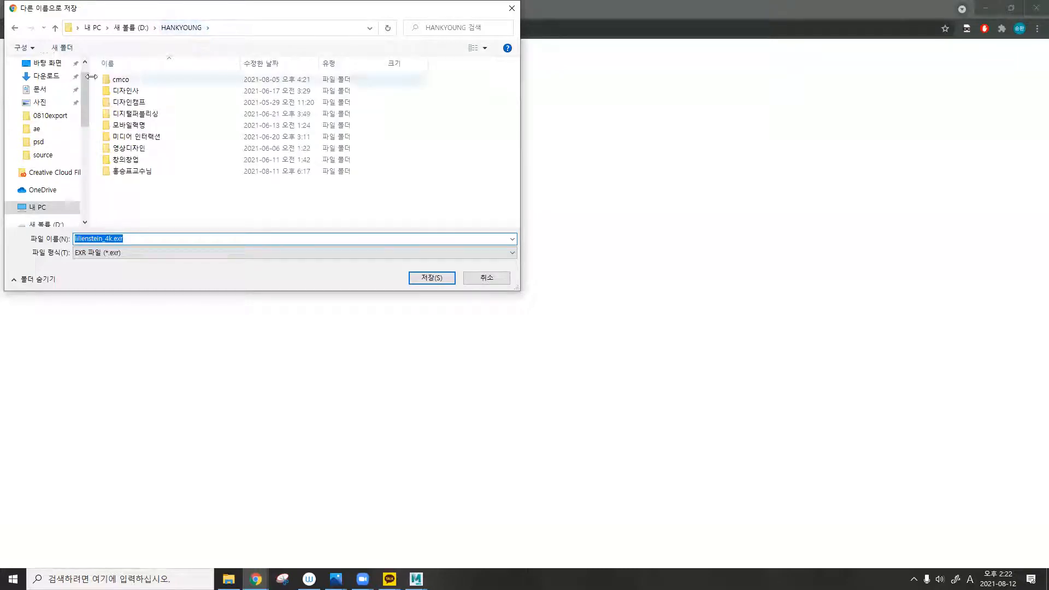
click(44, 157)
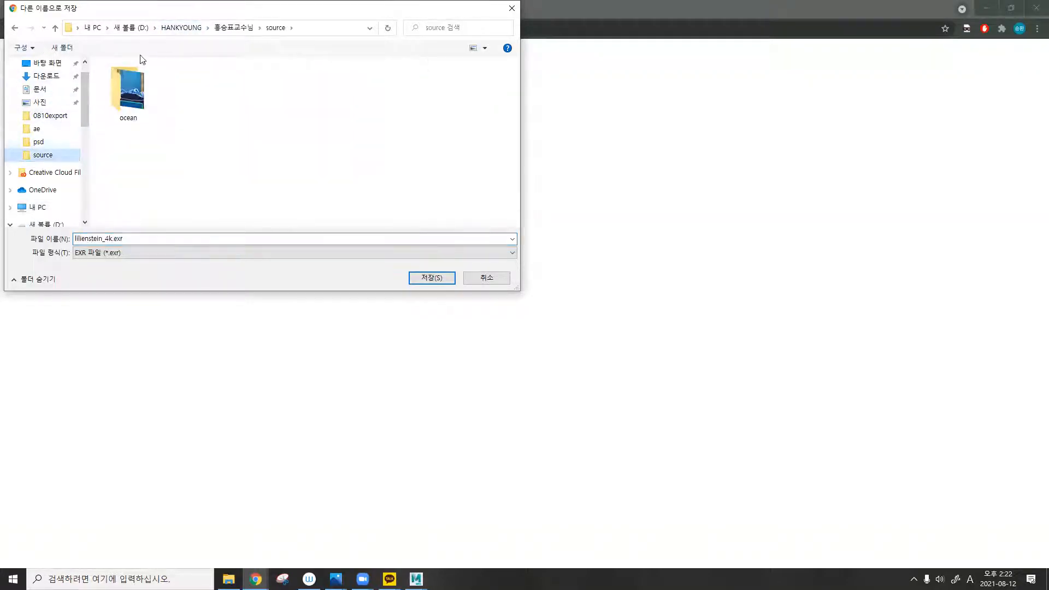
scroll(45, 159, up, 1)
click(48, 85)
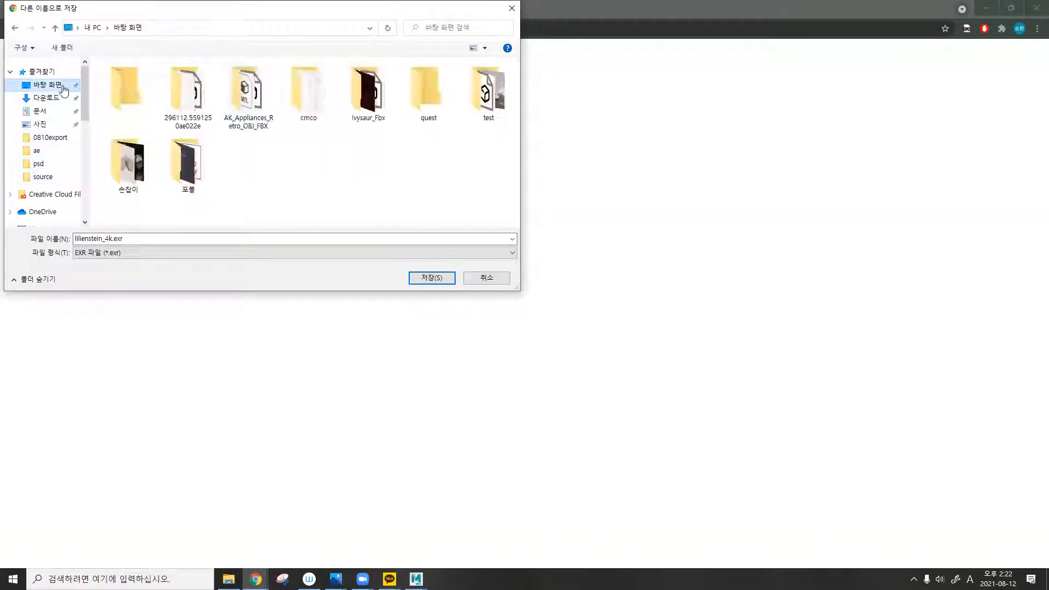
double_click(312, 83)
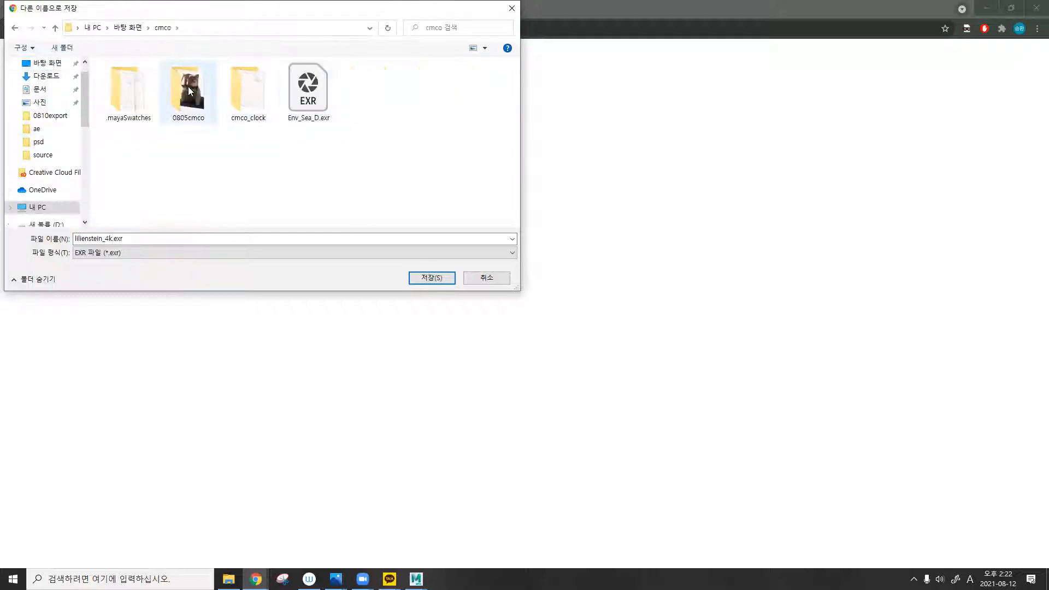
double_click(247, 106)
double_click(181, 218)
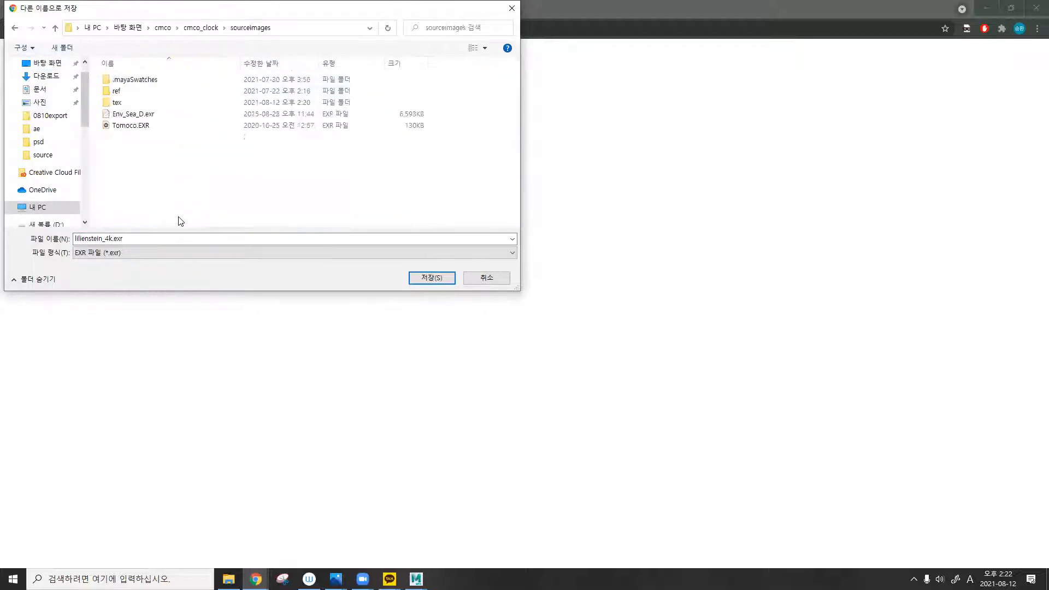
right_click(205, 191)
click(238, 177)
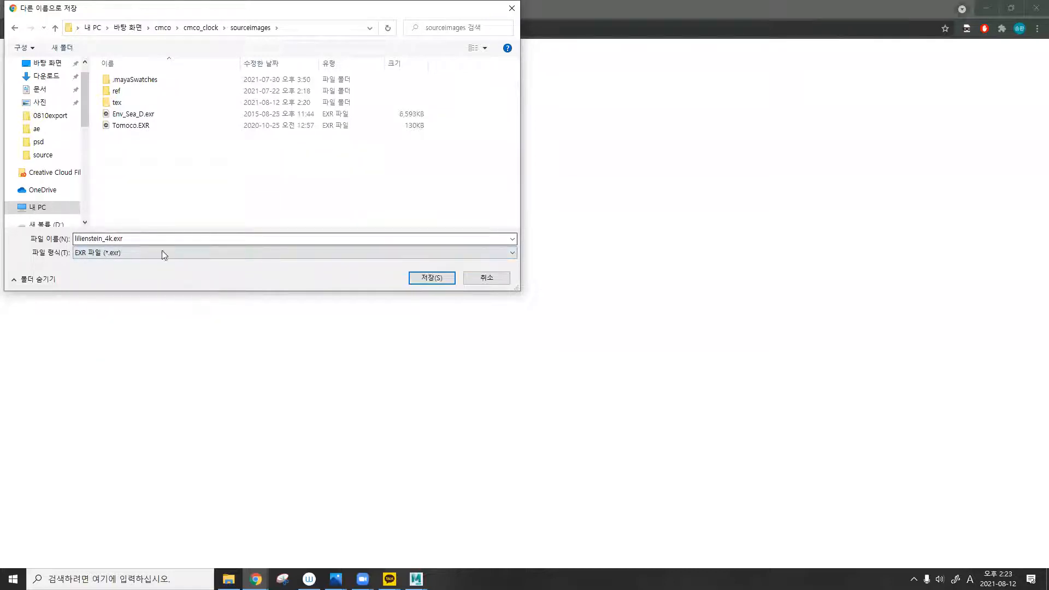
click(419, 278)
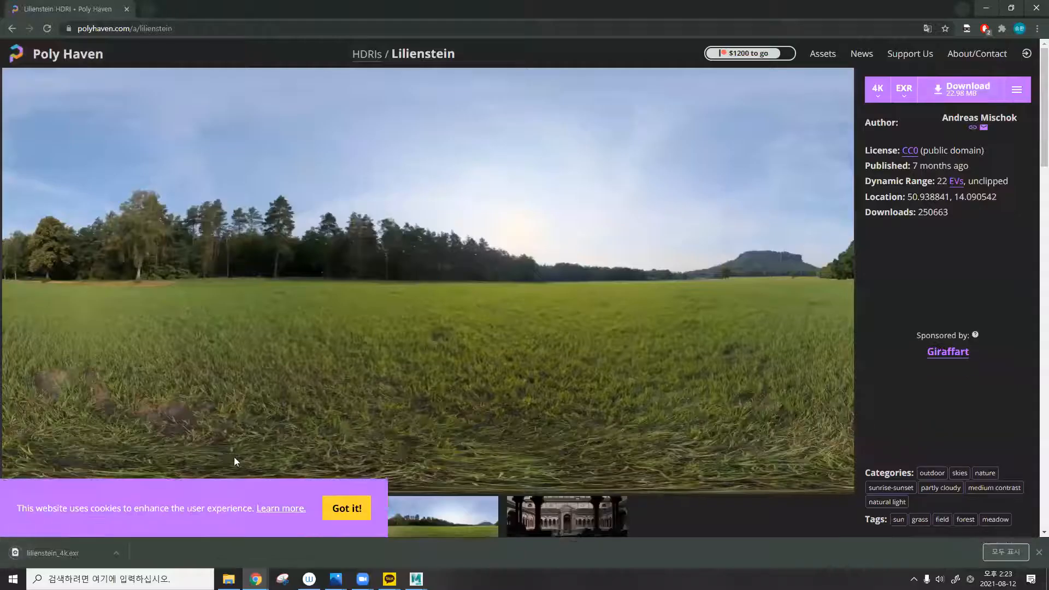
Switch to Maya and connect a File texture to the Diffuse Color of the Ivysaur_4_low mesh's poke_s material.
click(416, 579)
click(472, 540)
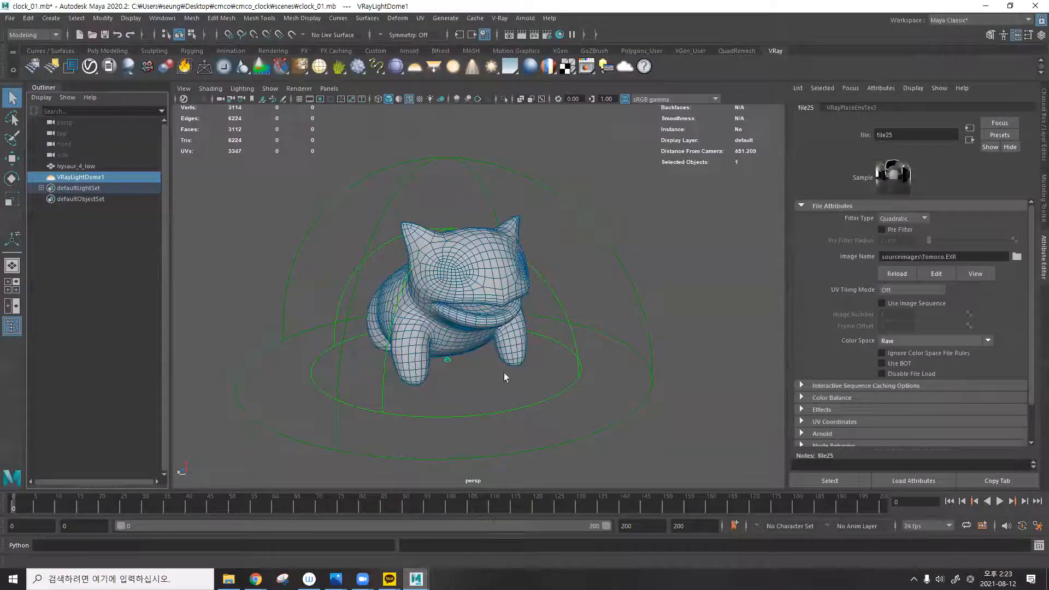
click(491, 264)
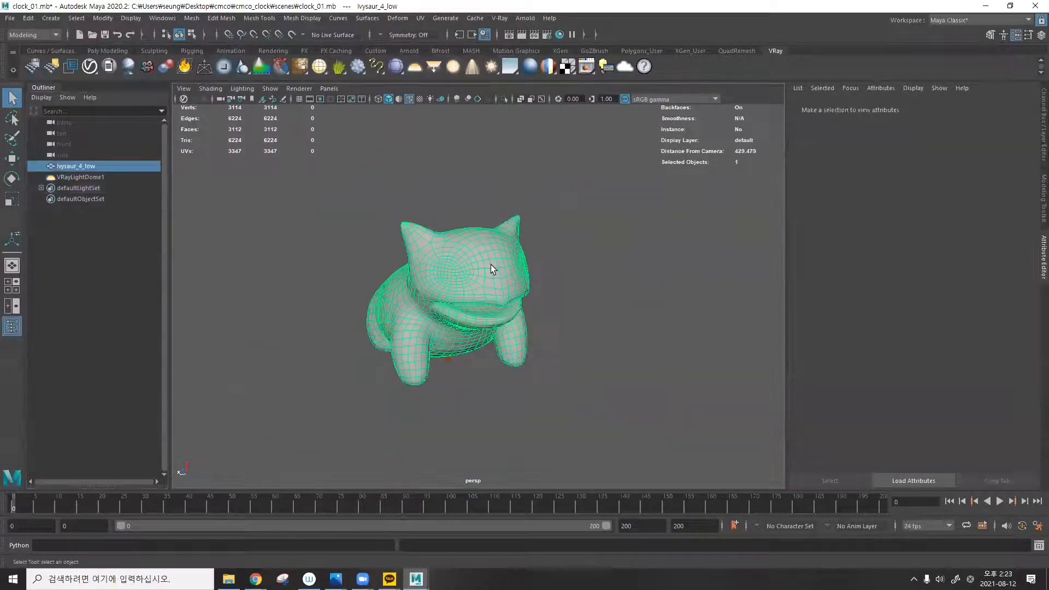
click(934, 108)
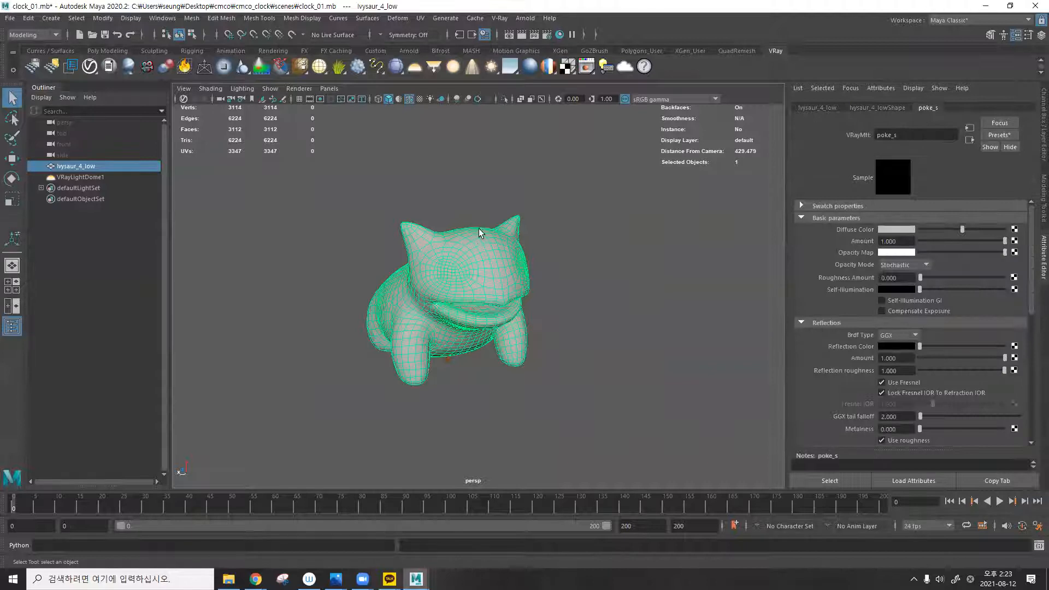
click(1015, 229)
drag(640, 154, 594, 72)
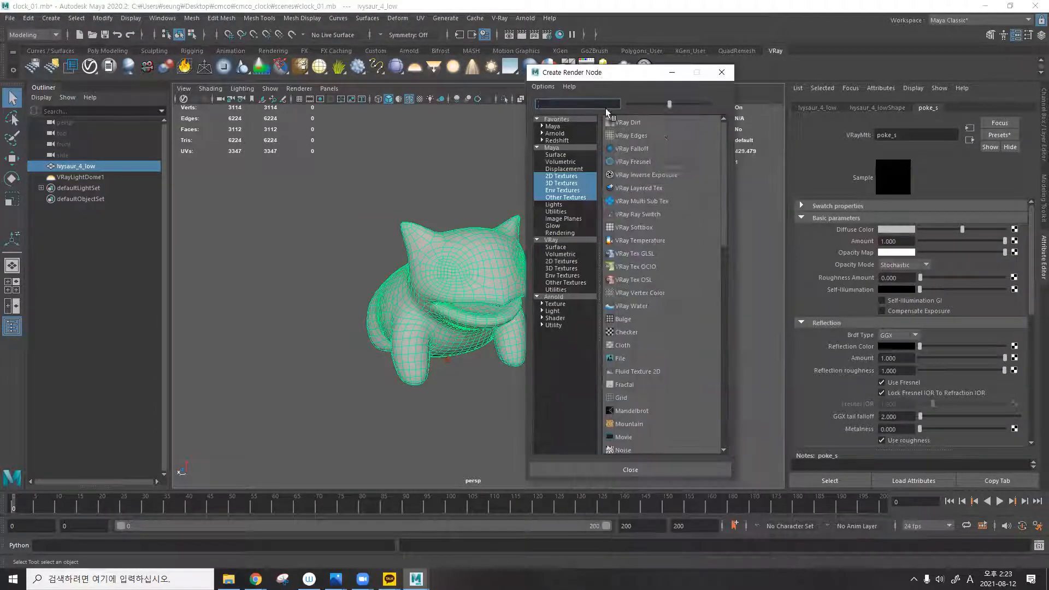
click(623, 358)
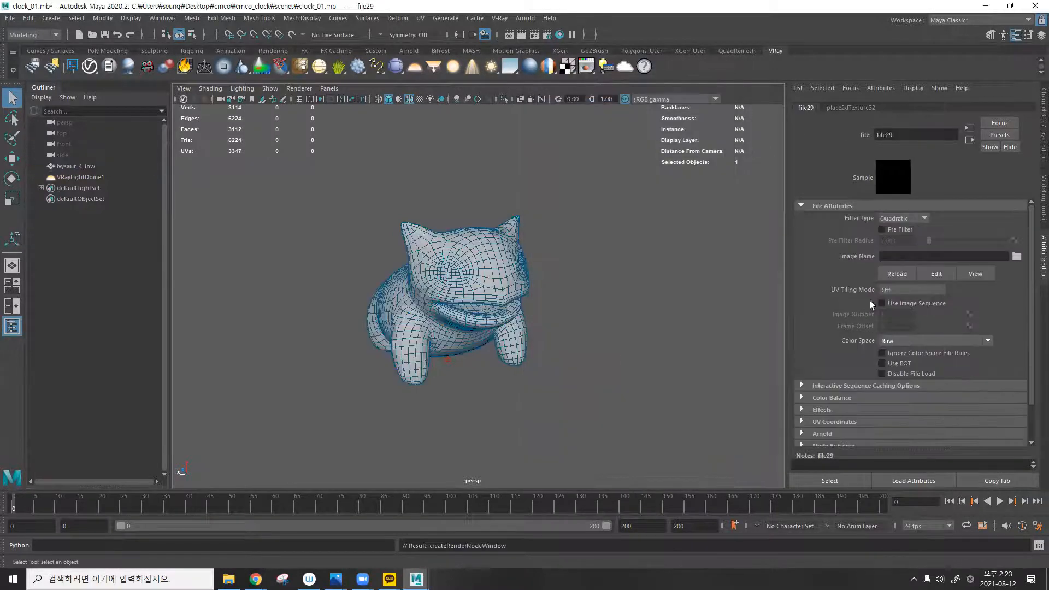
Load fabric_pattern_07_col_1_2k.png from the fabric pattern's textures folder into the file node and set its color space to sRGB.
click(1017, 256)
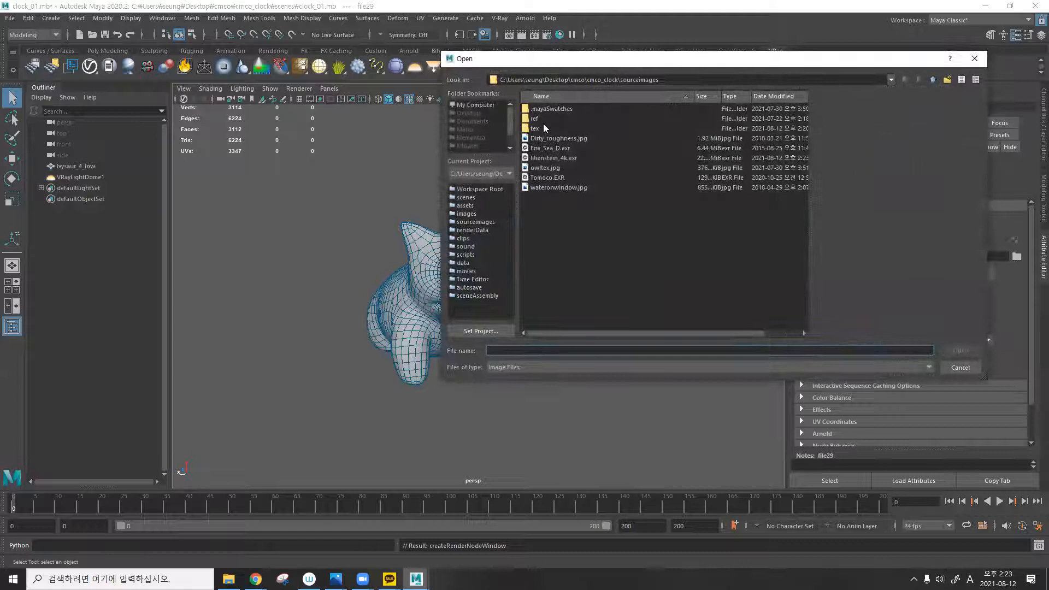
double_click(540, 127)
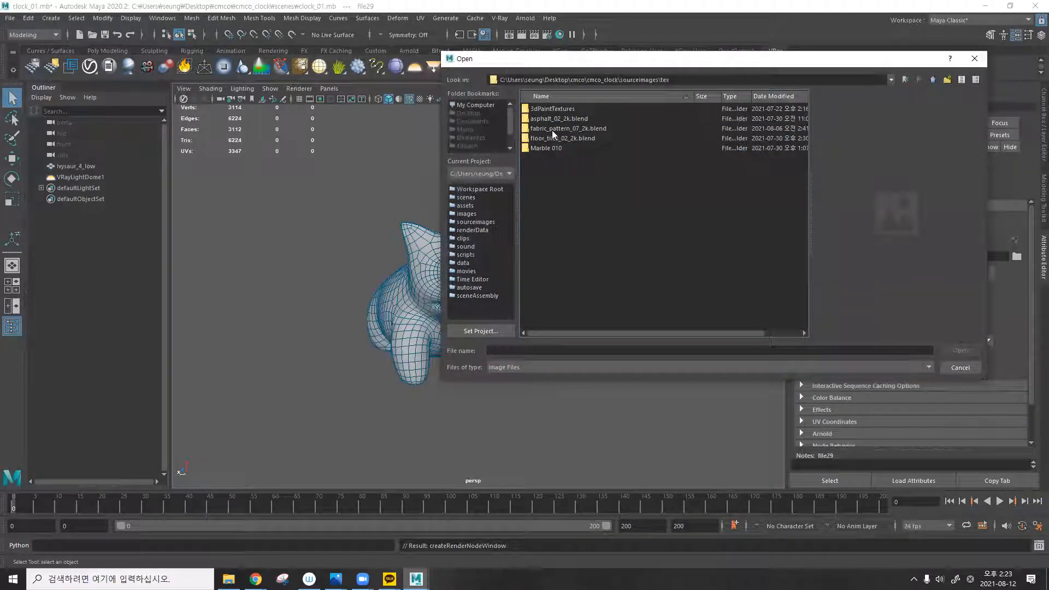
double_click(552, 130)
double_click(544, 110)
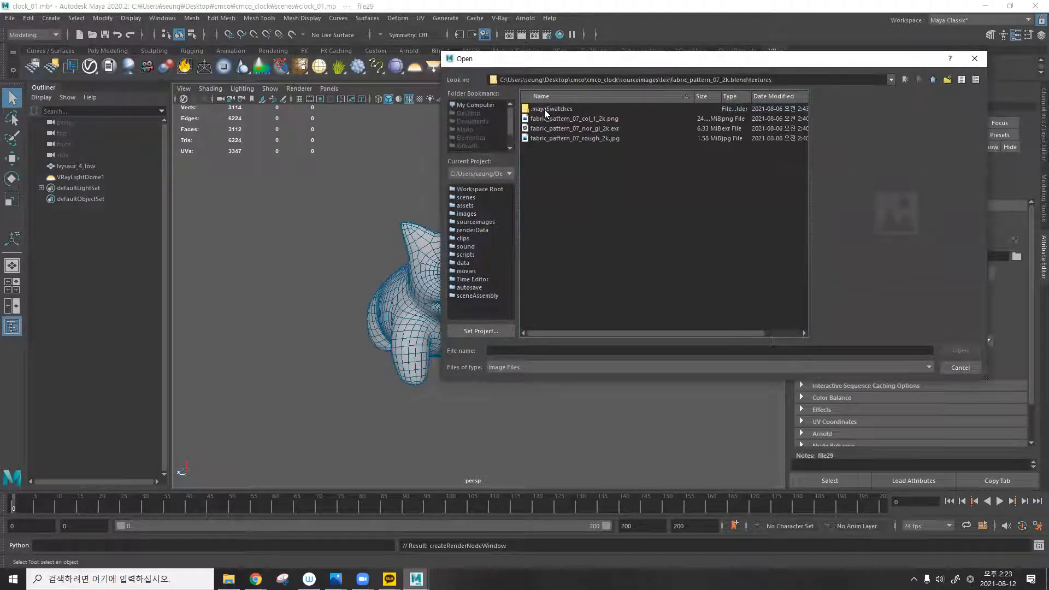
click(580, 119)
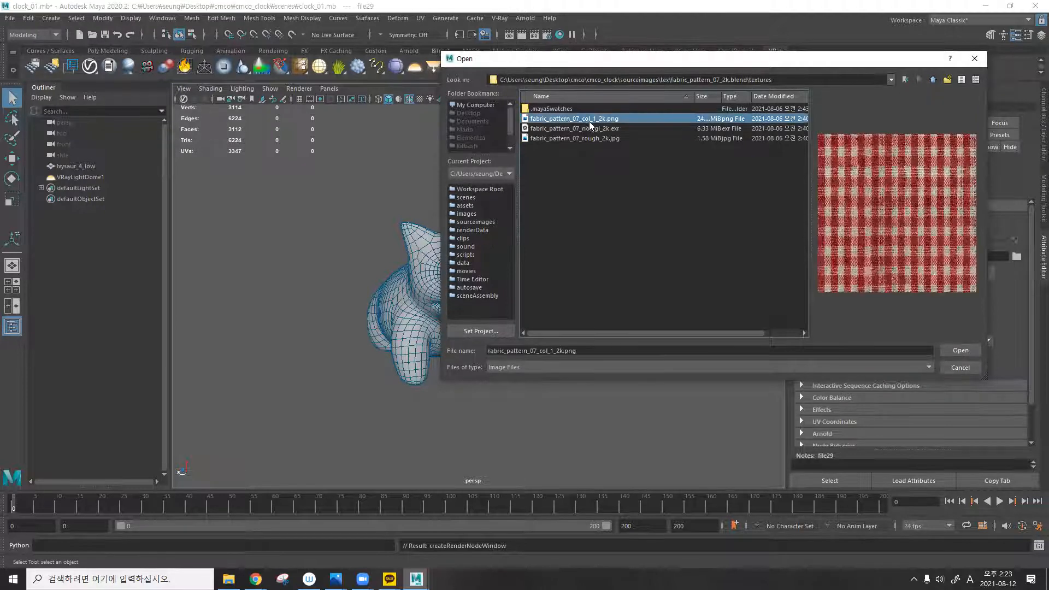
click(952, 349)
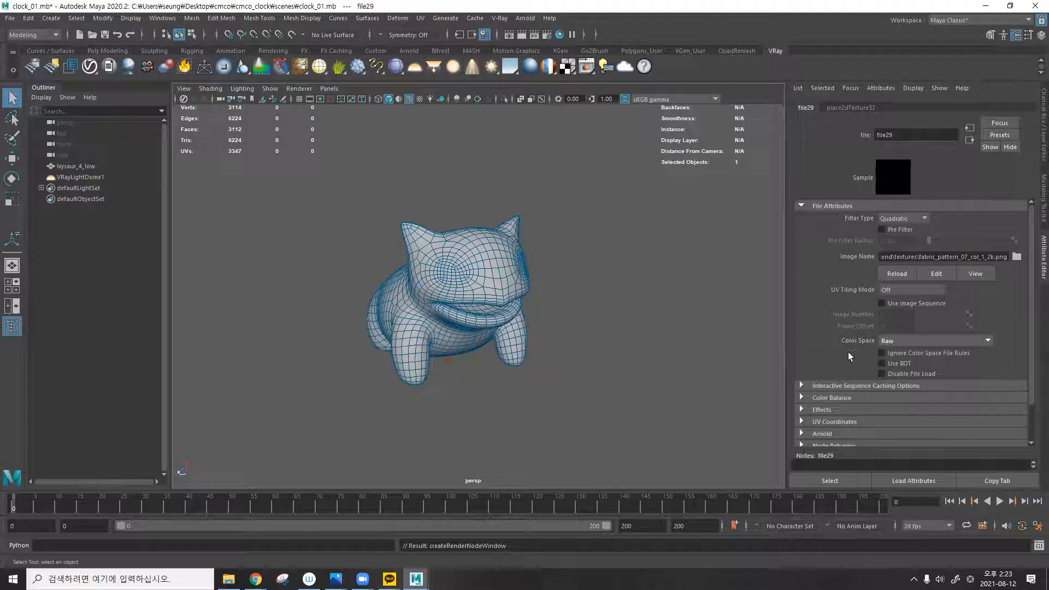
click(903, 343)
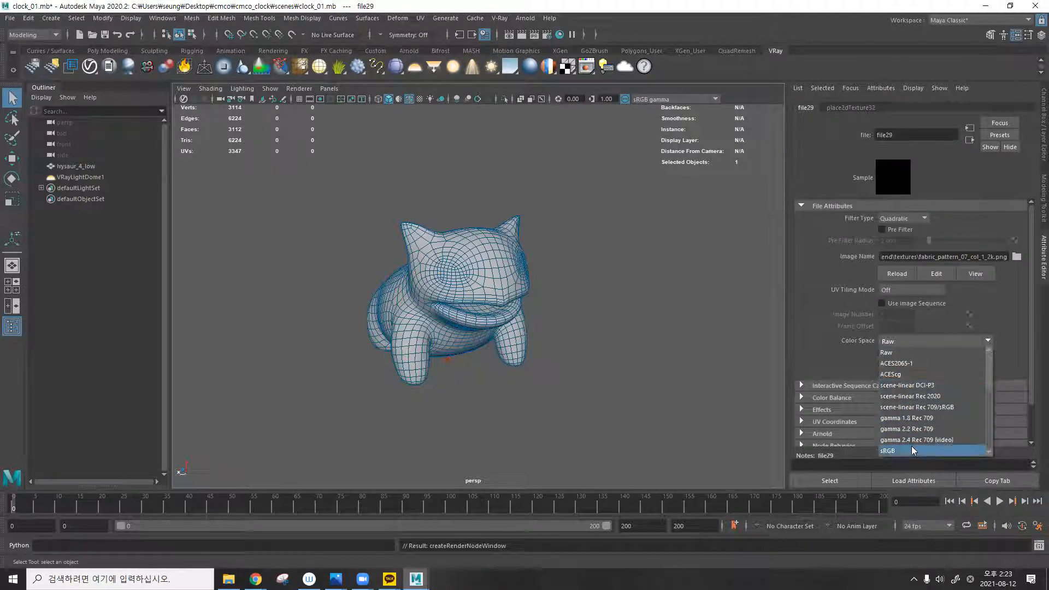
click(911, 447)
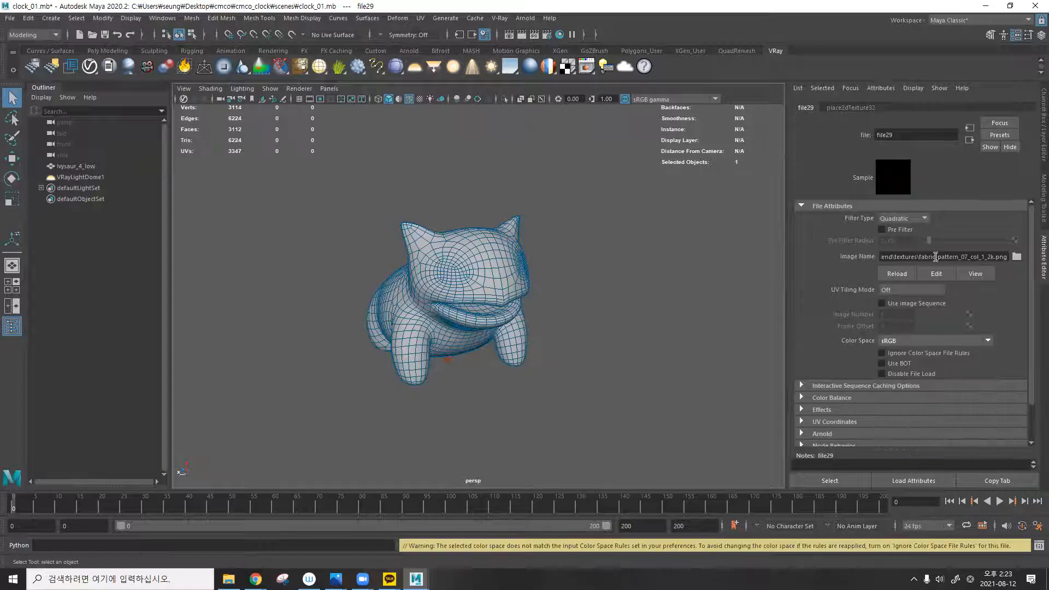
Connect a File texture to the poke_s material's reflection roughness, load fabric_pattern_07_rough_2k.jpg into it, and refresh its sample.
click(969, 141)
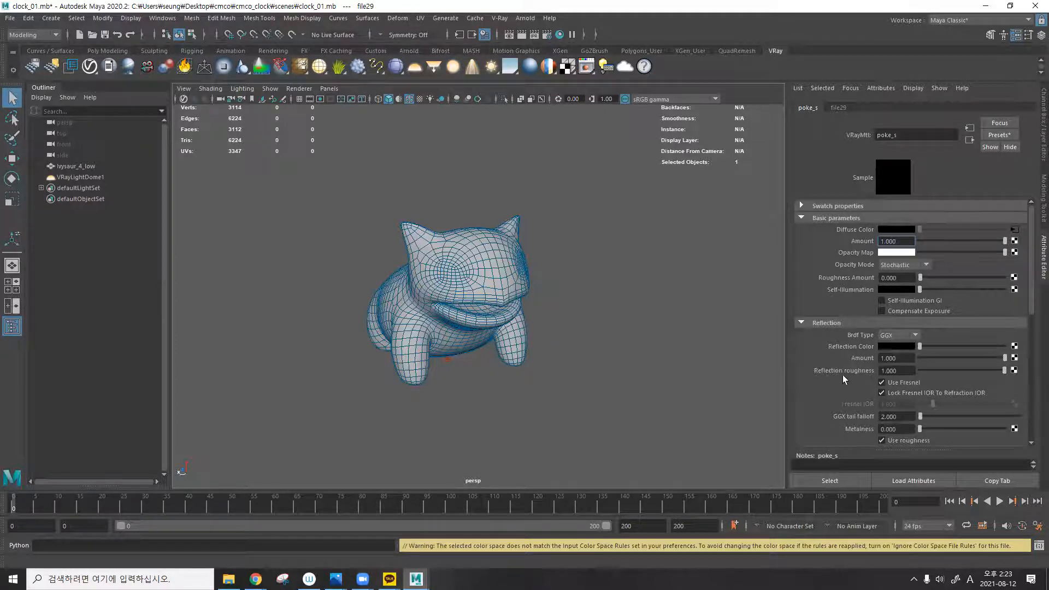
click(1014, 370)
click(667, 440)
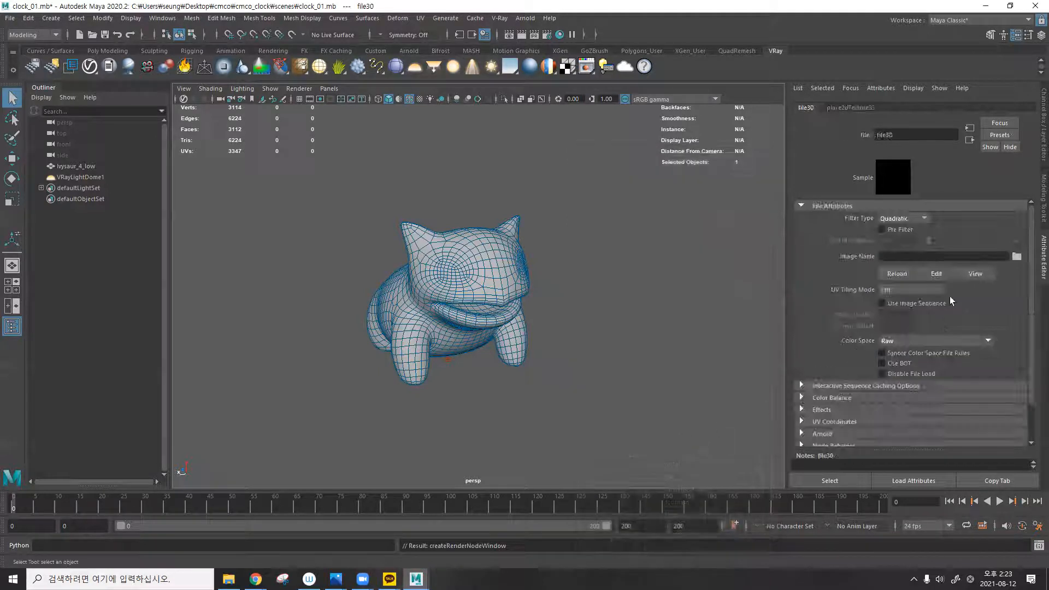
click(1016, 256)
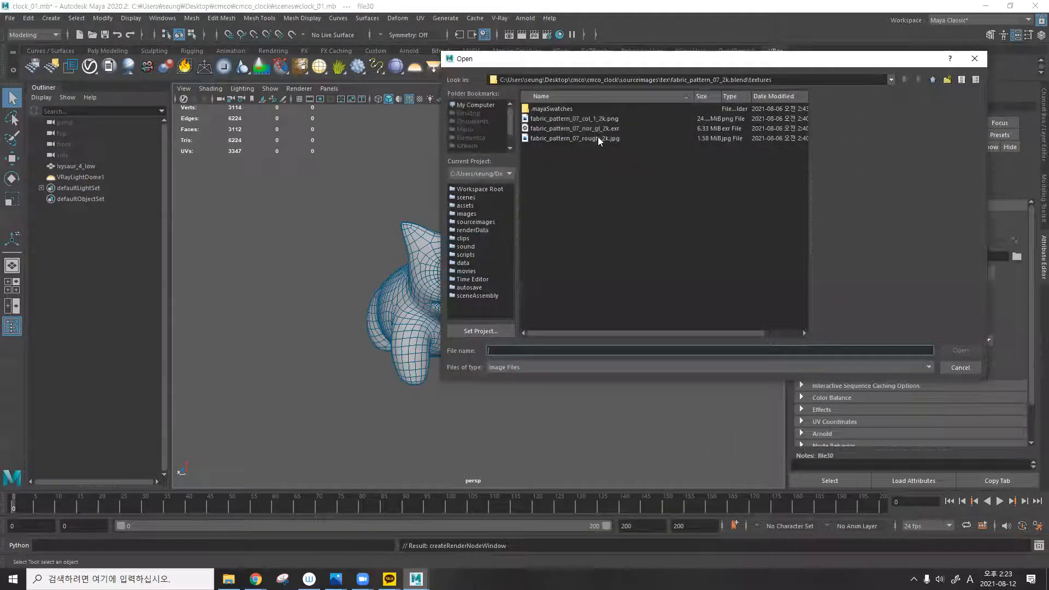
click(598, 137)
click(953, 350)
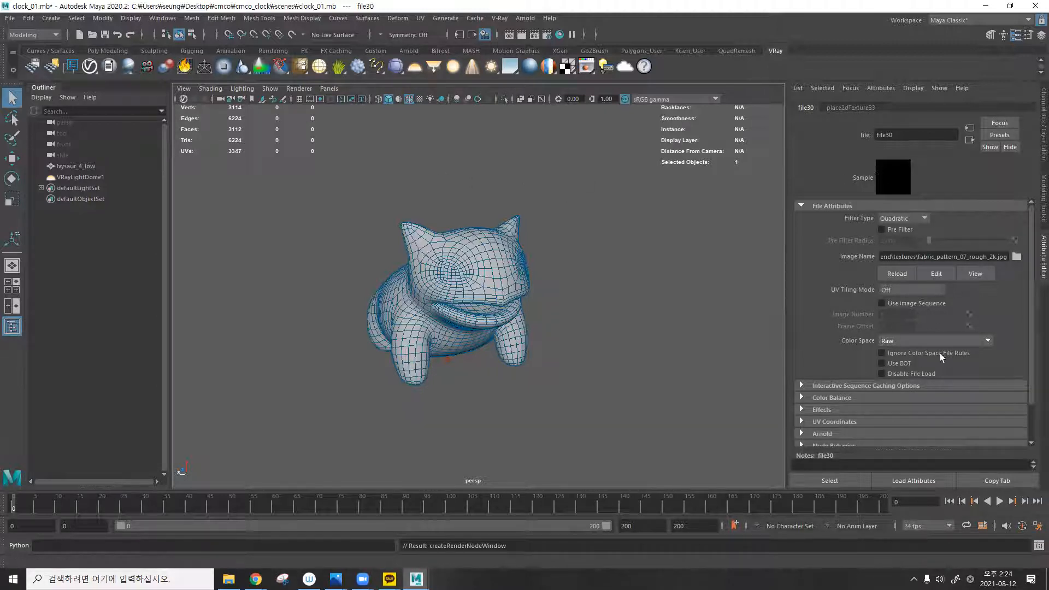
click(890, 172)
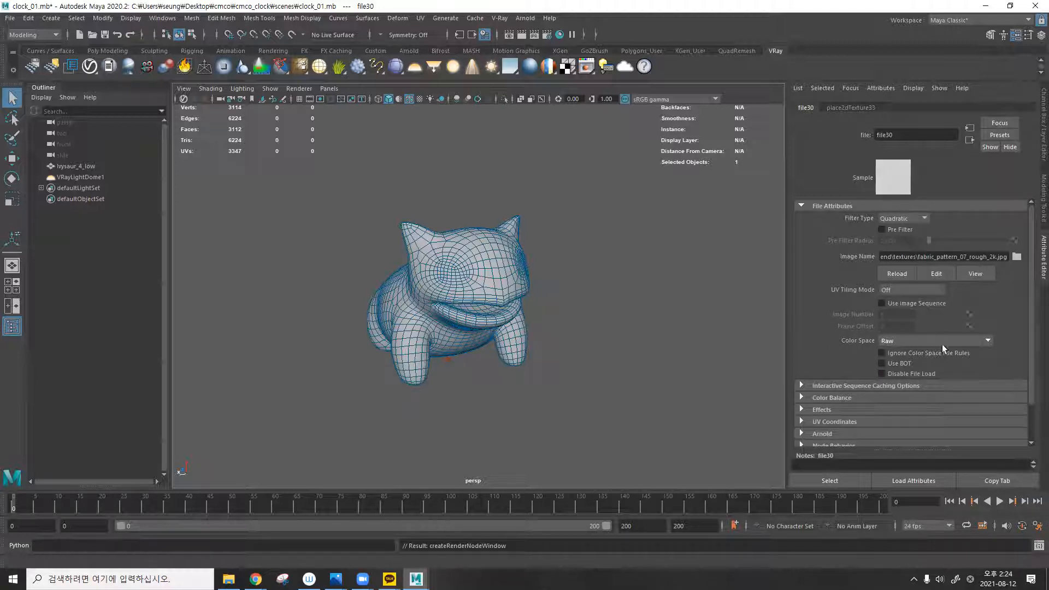
Return to the poke_s material and set its Reflection Color to white.
click(971, 141)
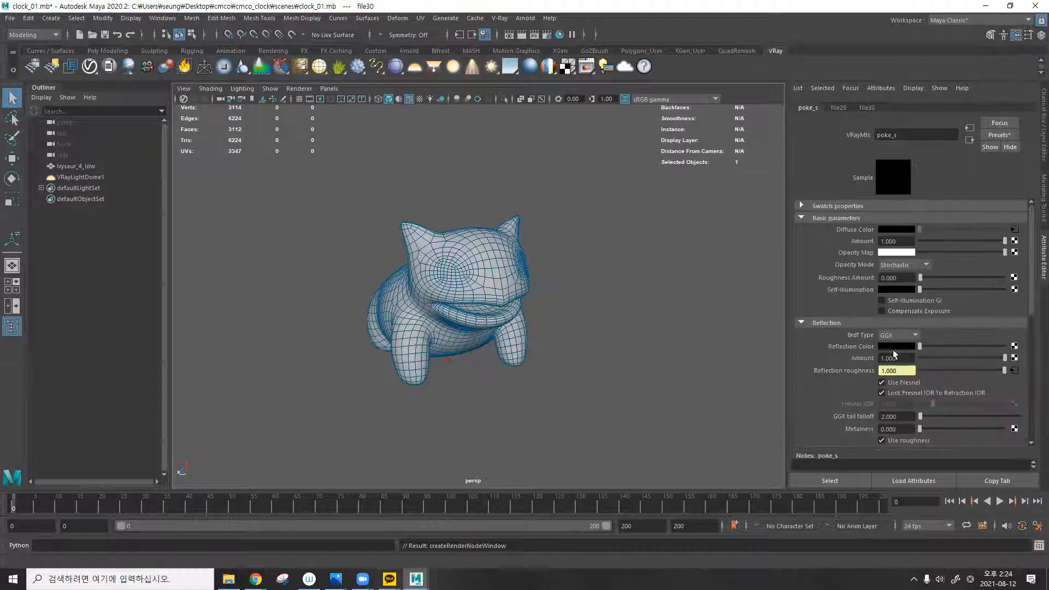
scroll(868, 357, down, 2)
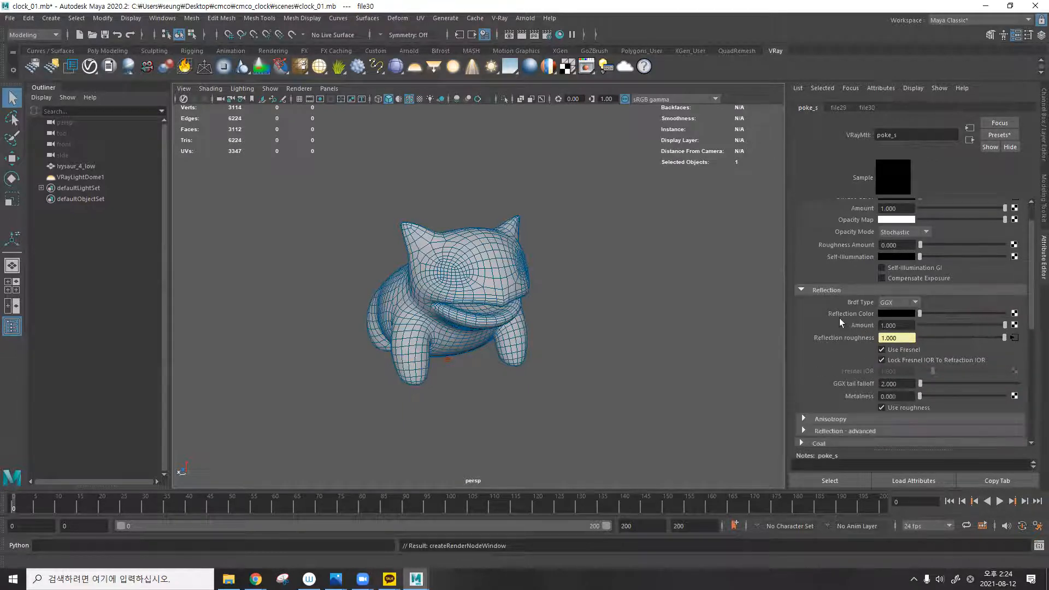
drag(932, 313, 1031, 316)
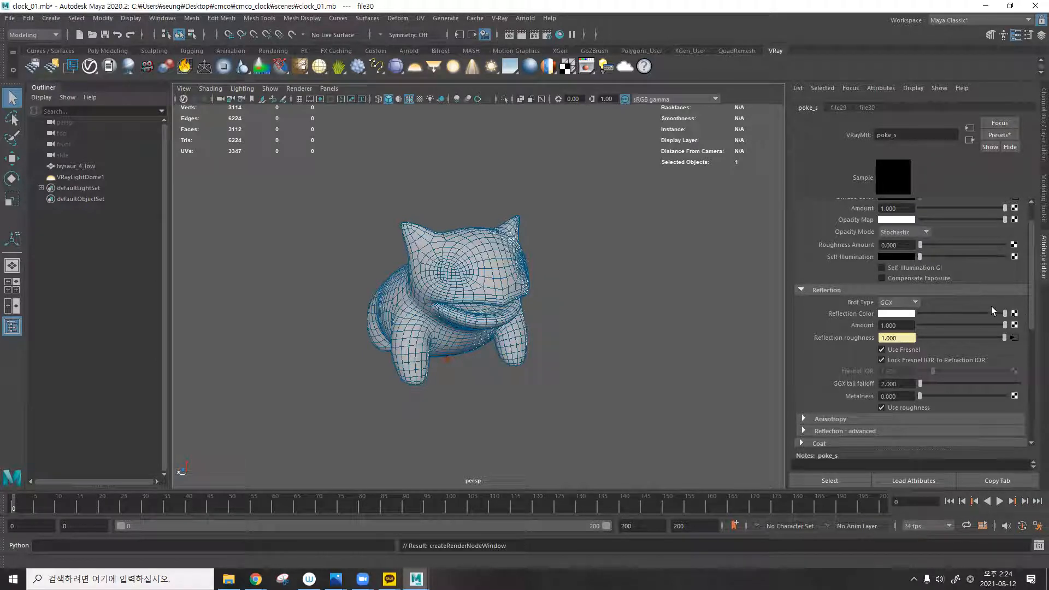
Set the Map Type in the poke_s material's Bump and Normal mapping section to Normal map in tangent space.
scroll(927, 323, down, 2)
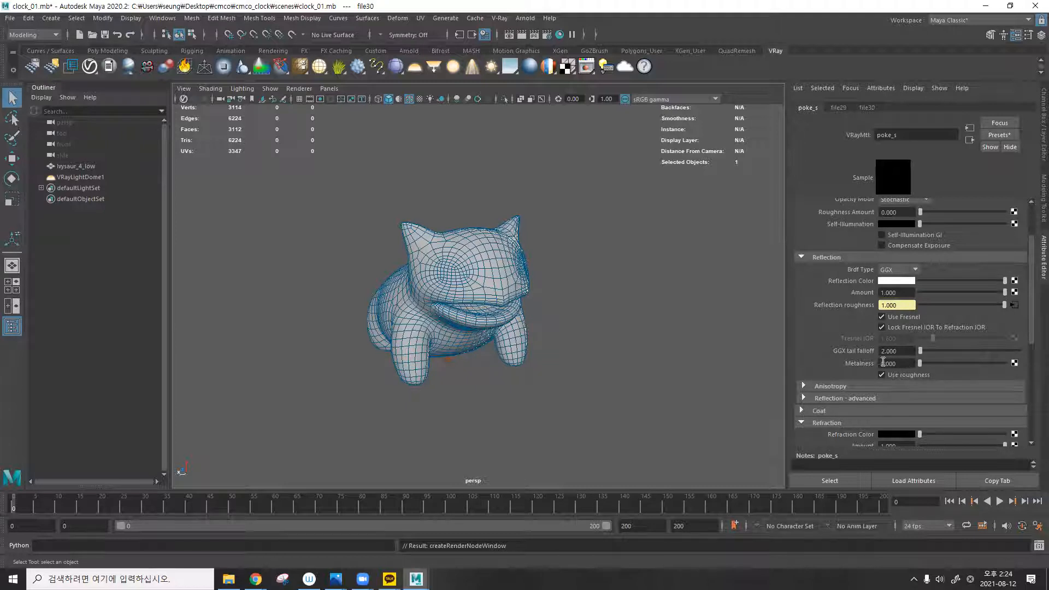
scroll(884, 362, down, 6)
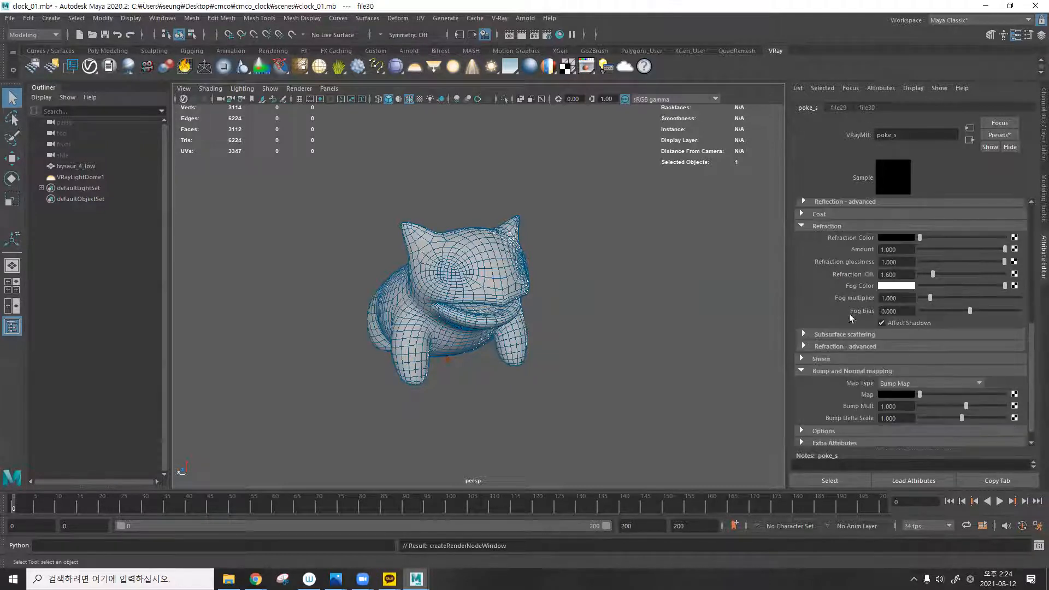
scroll(861, 259, down, 1)
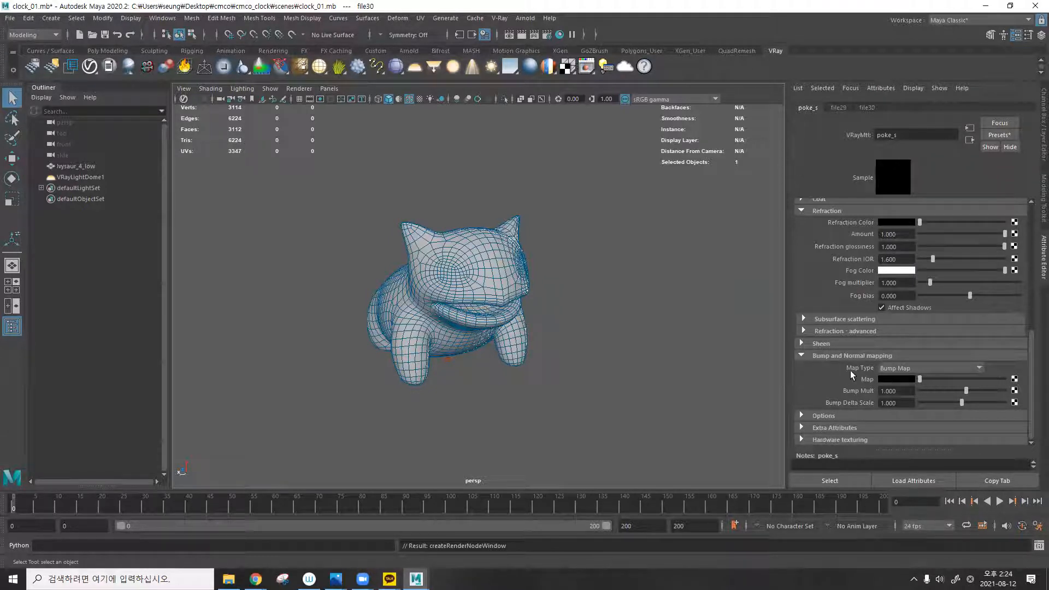
click(899, 369)
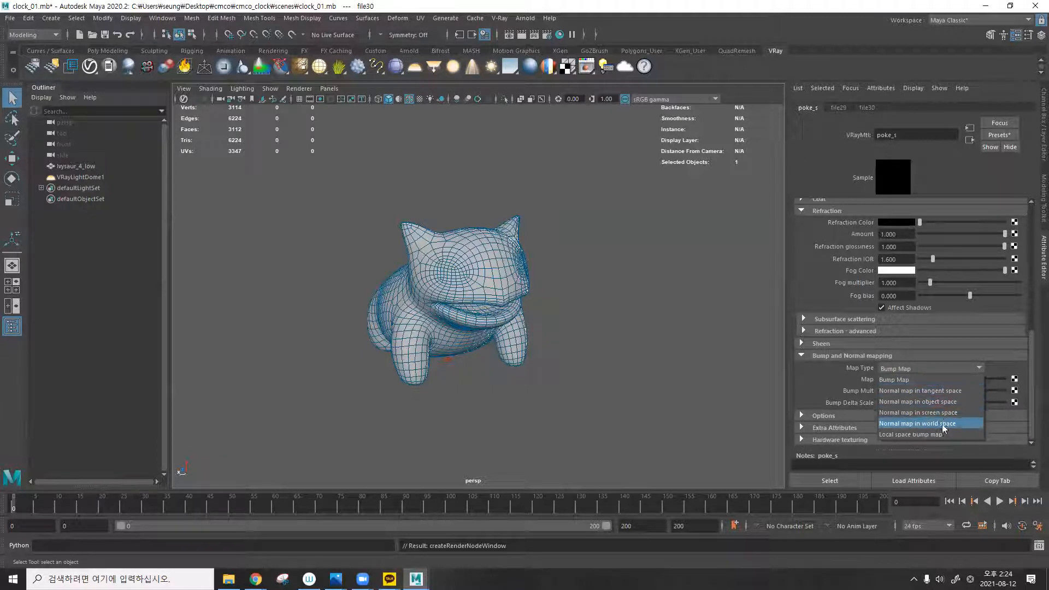
click(925, 391)
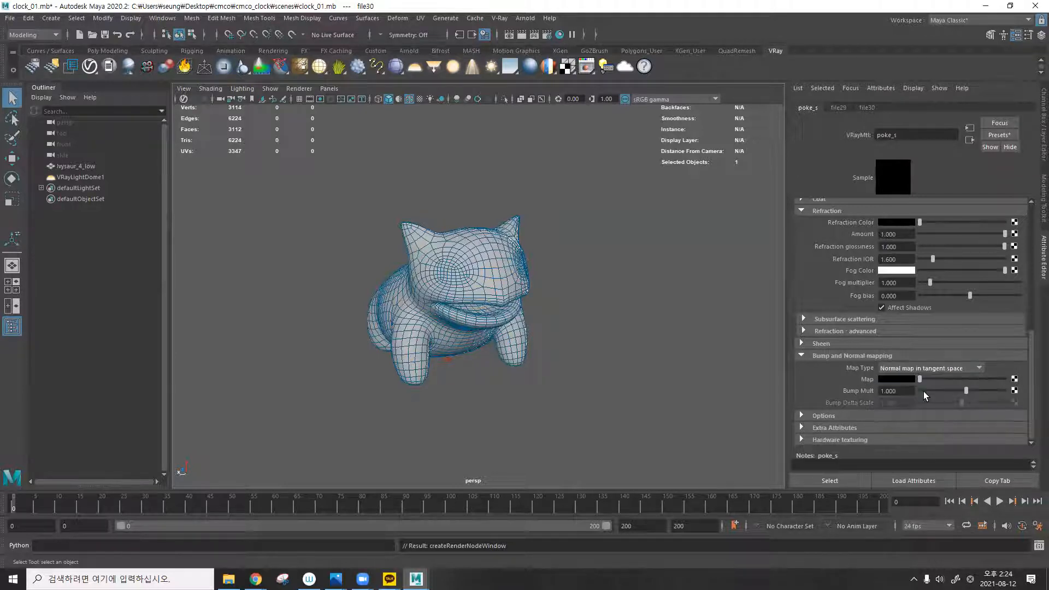
Connect a File texture to poke_s's normal map, load fabric_pattern_07_nor_gl_2k.exr with the Raw color space, refresh its sample, and return to the material.
click(1014, 380)
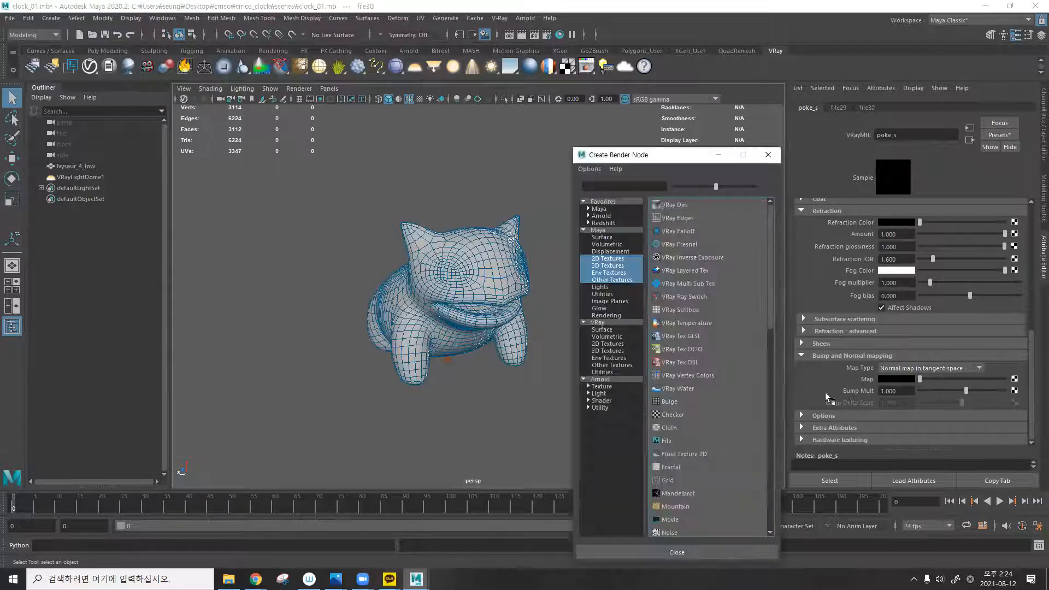
click(670, 443)
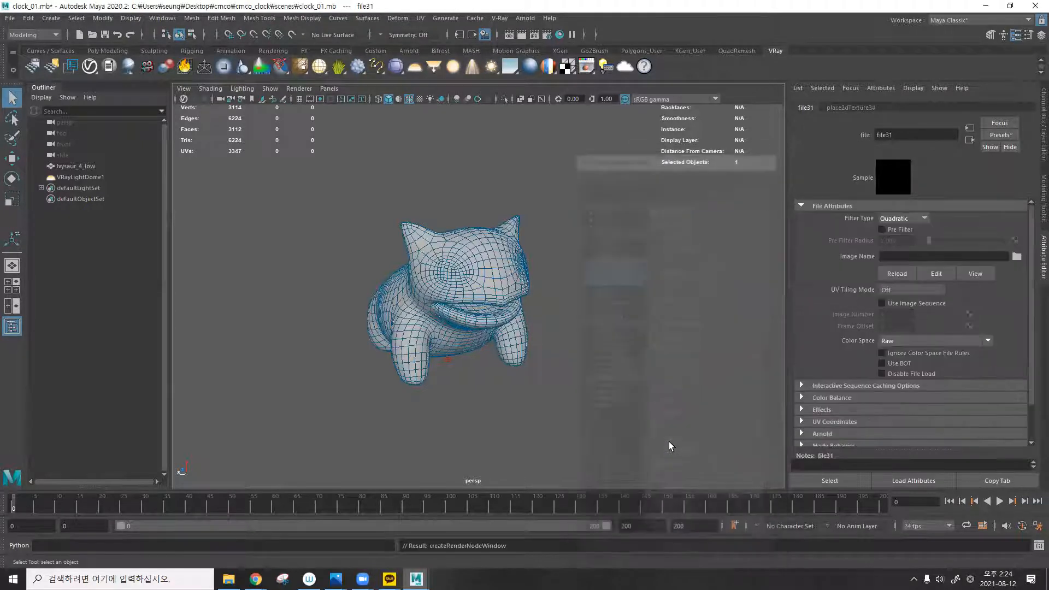
click(1017, 257)
click(597, 129)
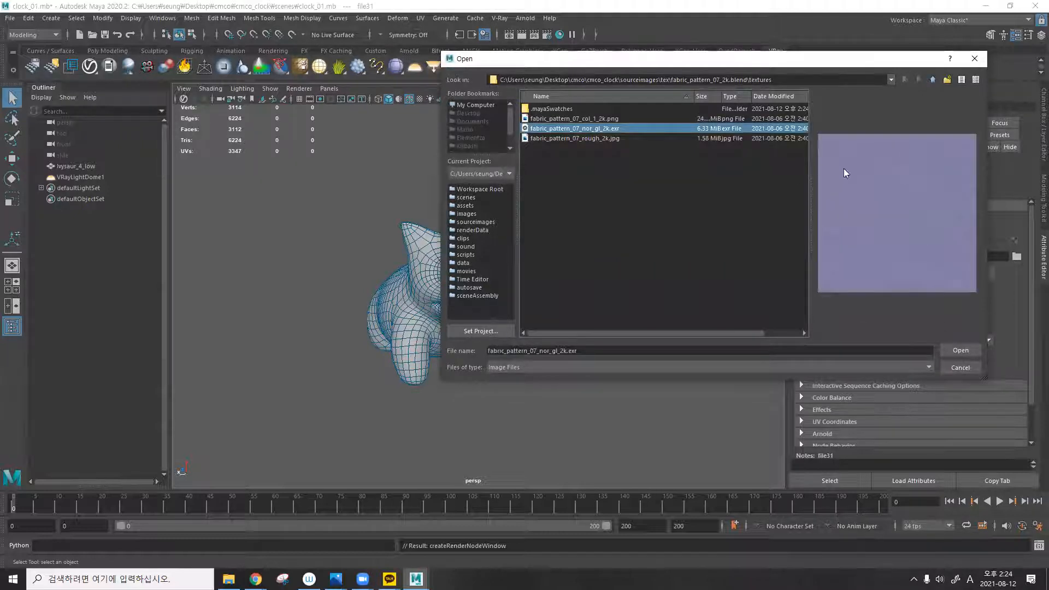
click(961, 350)
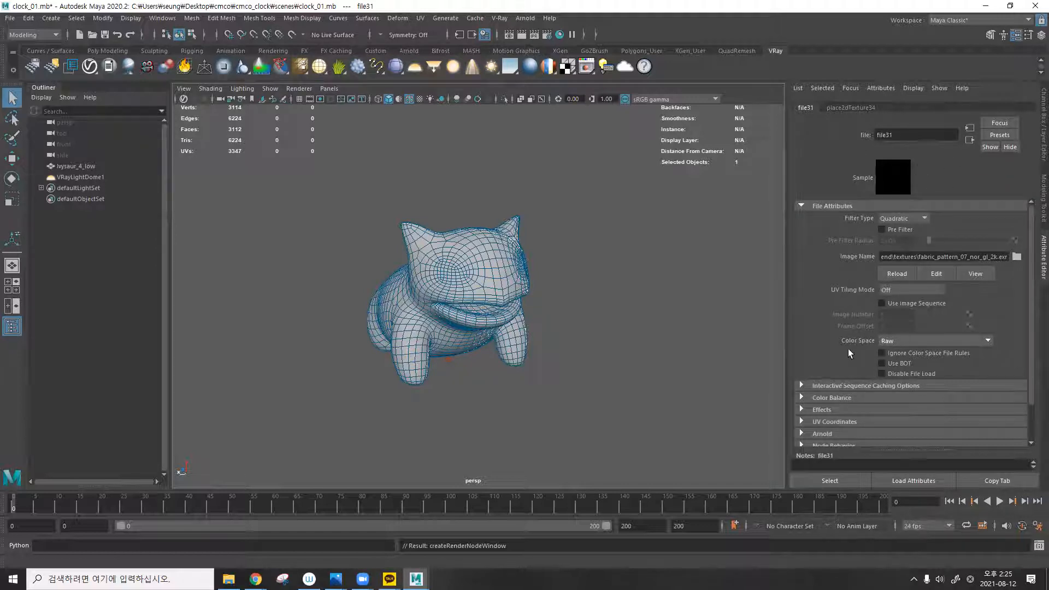
click(901, 342)
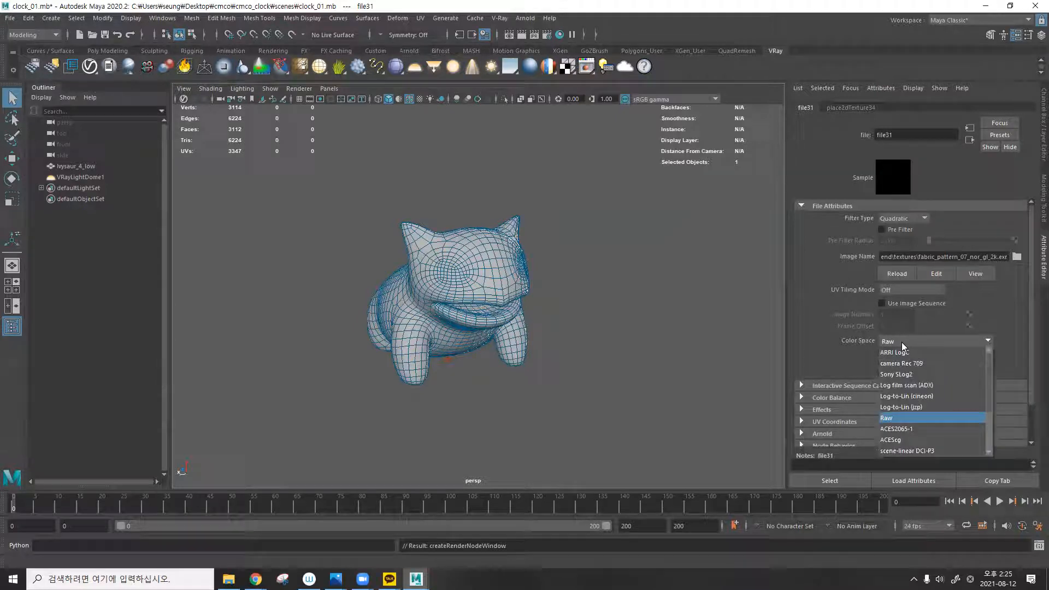
click(910, 170)
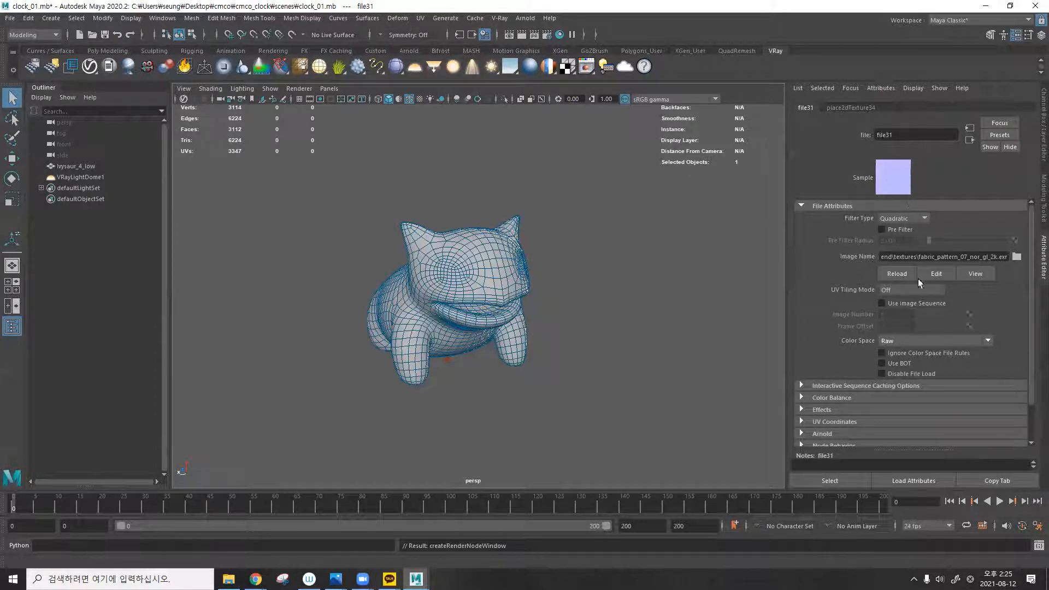
click(971, 141)
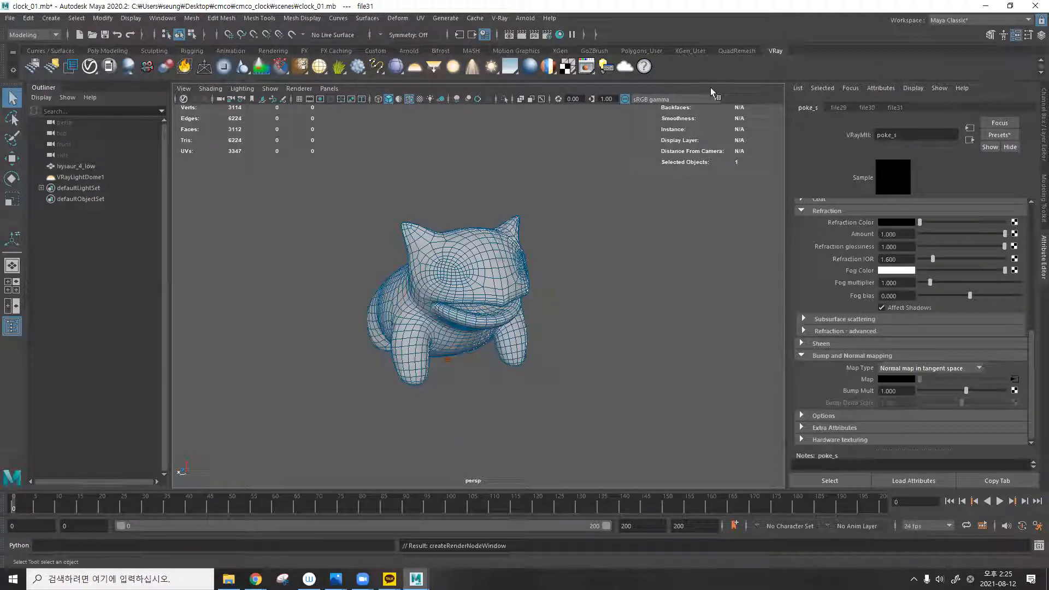
Delete the existing VRayLightDome1 and create a new V-Ray dome light in its place.
click(76, 177)
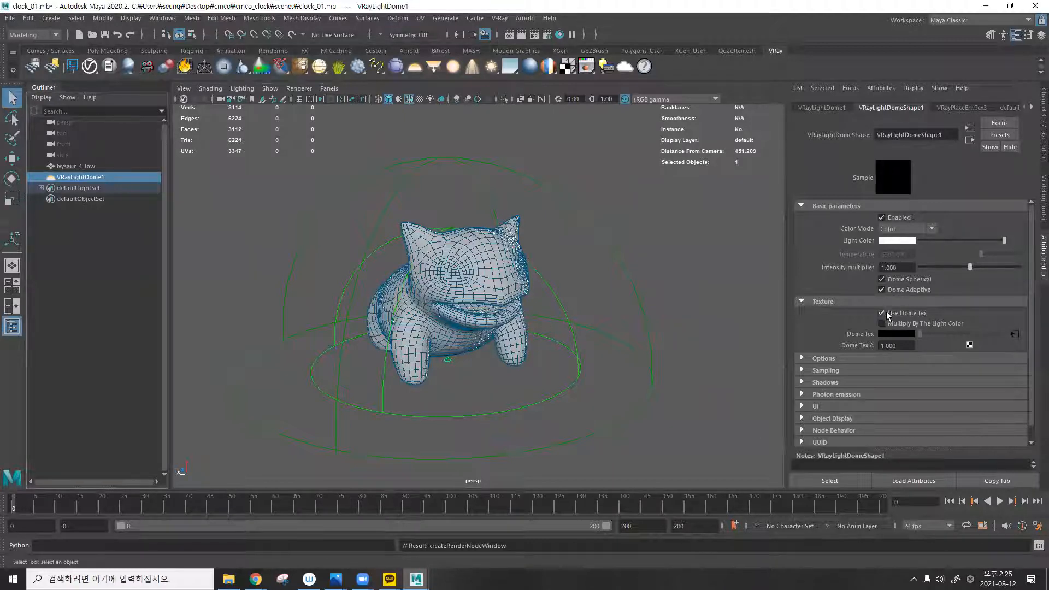
key(Delete)
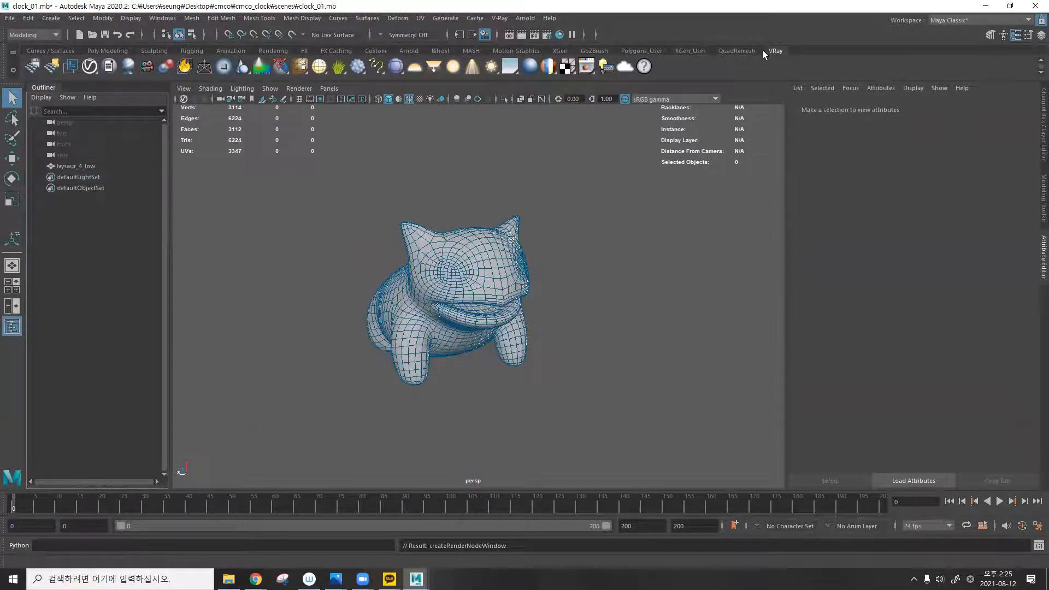
click(419, 68)
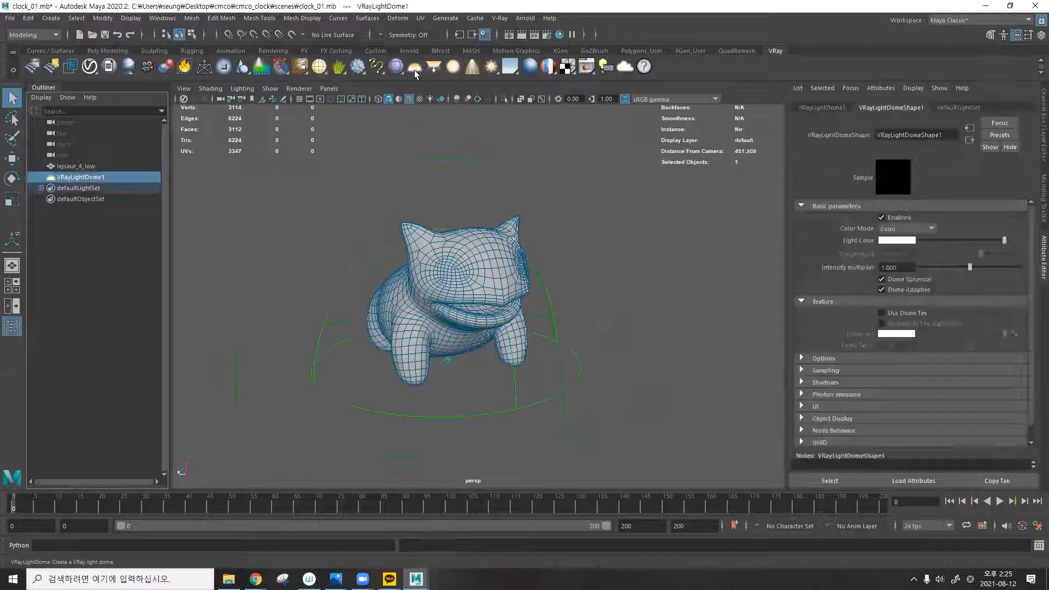
Enable Use Dome Tex on the new dome light and connect a File texture to its Dome Tex.
click(882, 313)
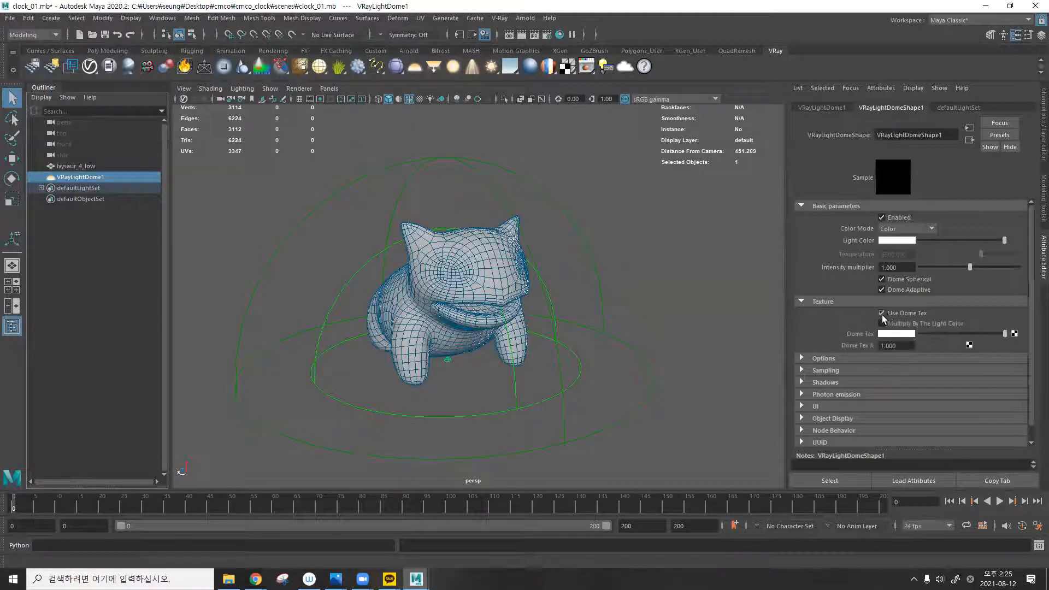
click(1015, 333)
drag(663, 159, 629, 92)
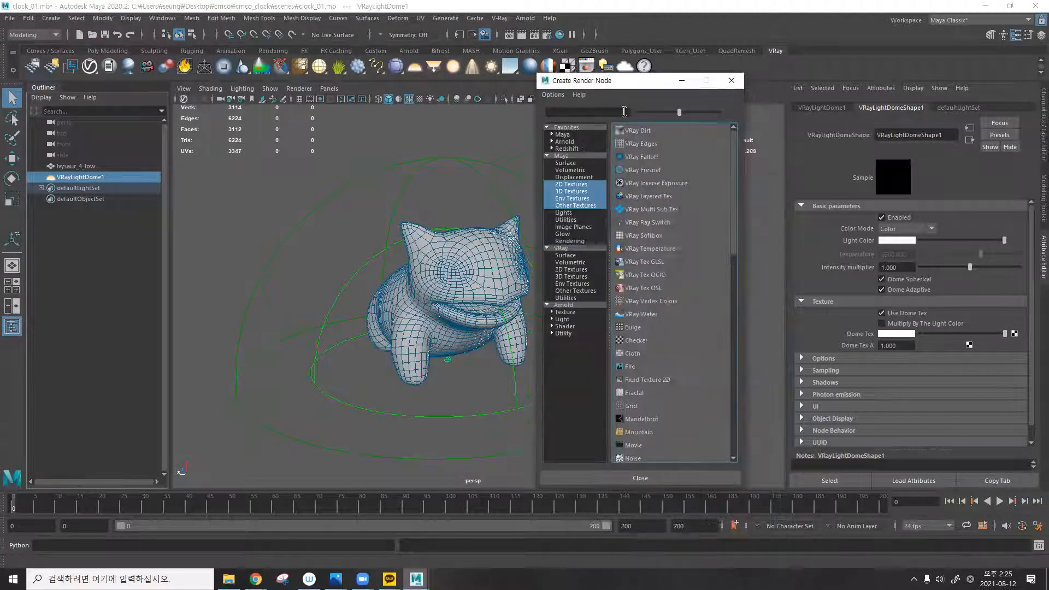
click(629, 368)
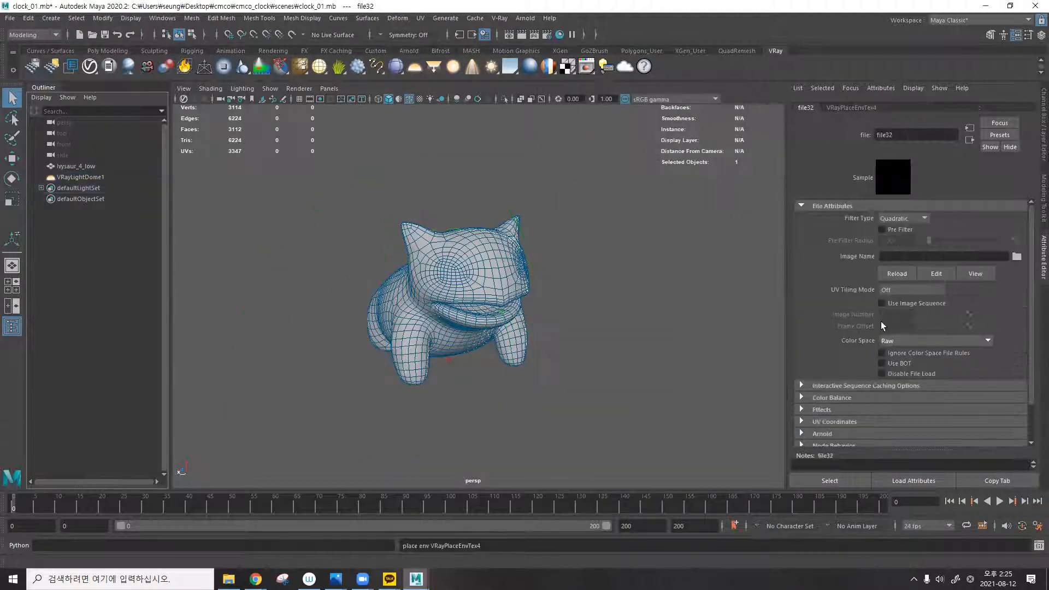
Load lilienstein_4k.exr from the project's sourceimages folder into the dome light's file node and return to the dome light's attributes.
click(1017, 256)
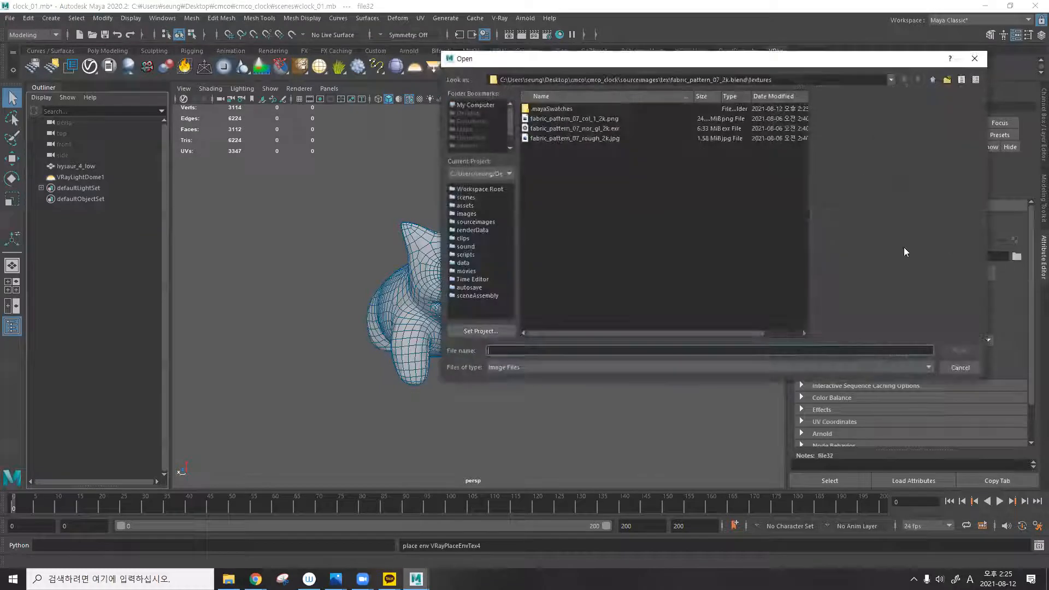
click(932, 80)
click(932, 79)
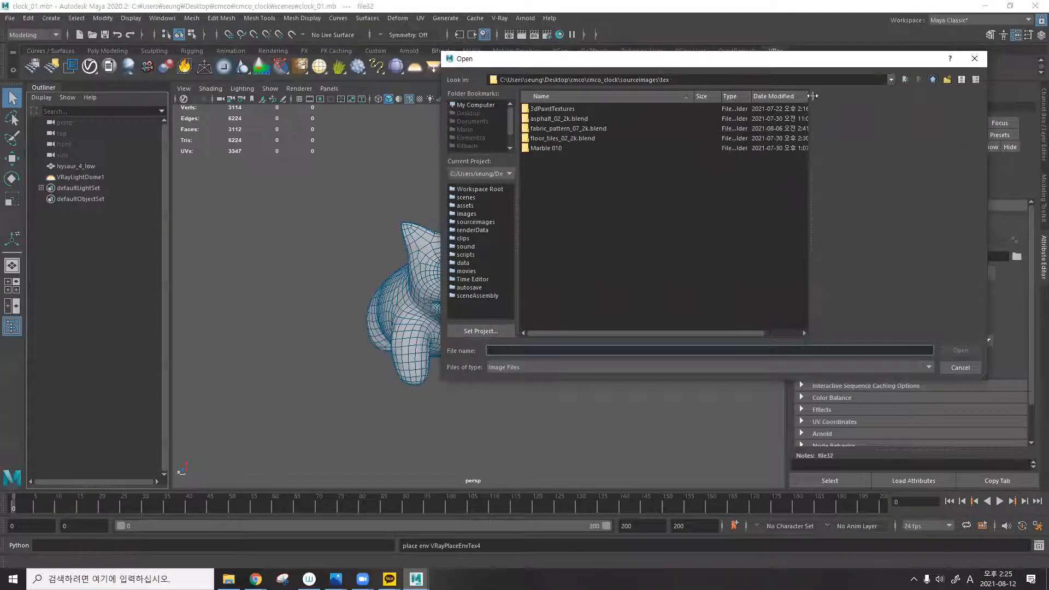
click(932, 80)
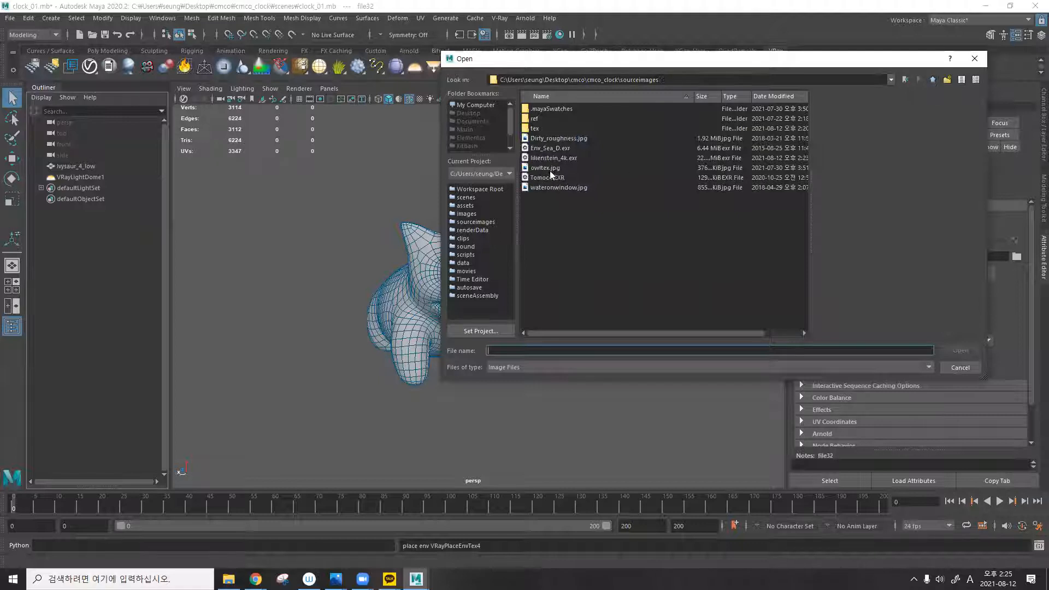
click(542, 158)
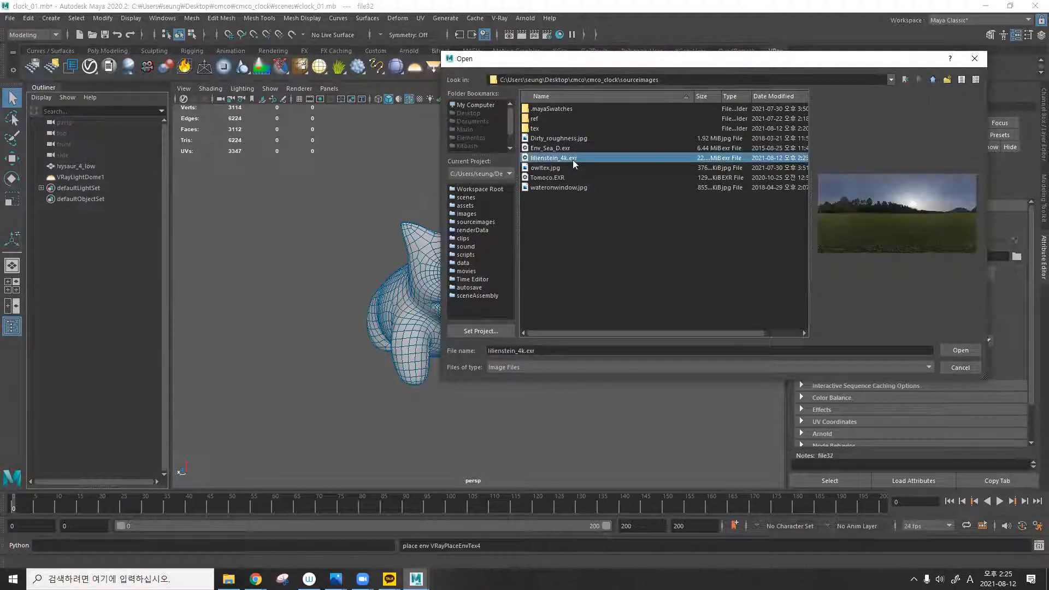
click(956, 349)
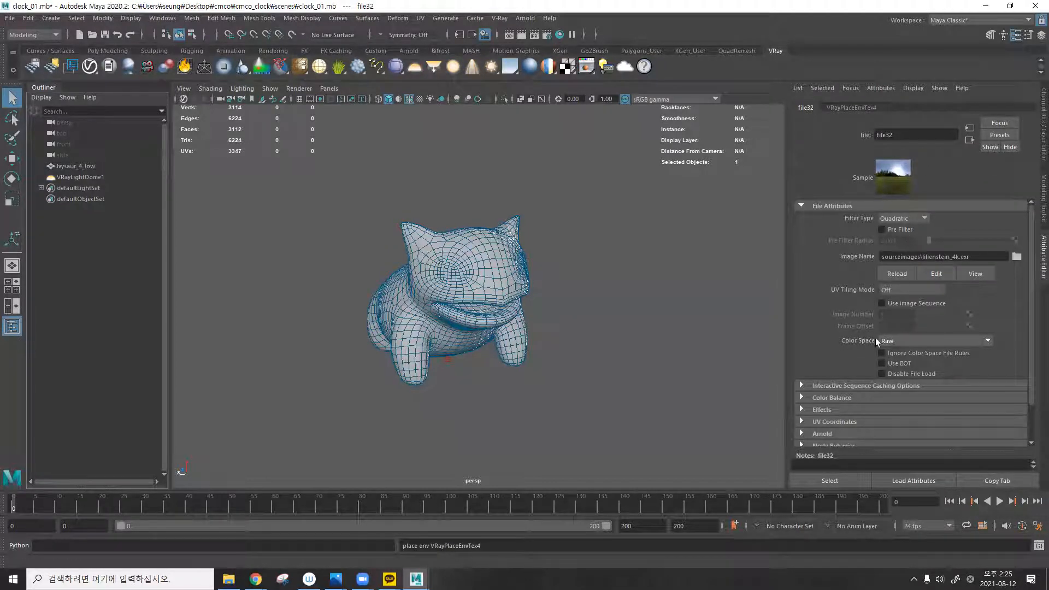
click(965, 141)
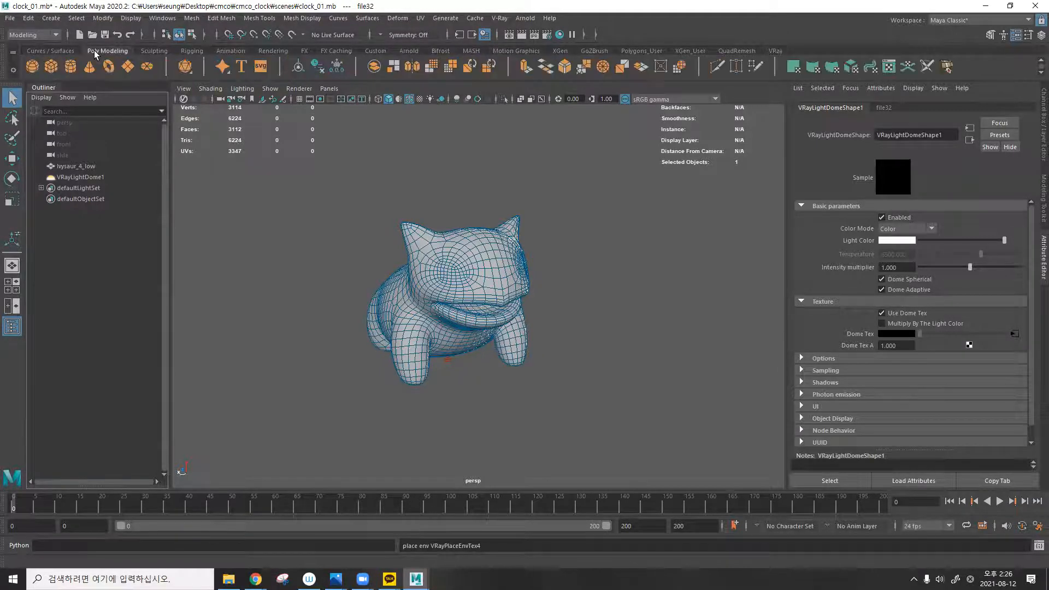
Create a polygon plane and scale it up uniformly into a large floor beneath the Ivysaur model.
click(127, 67)
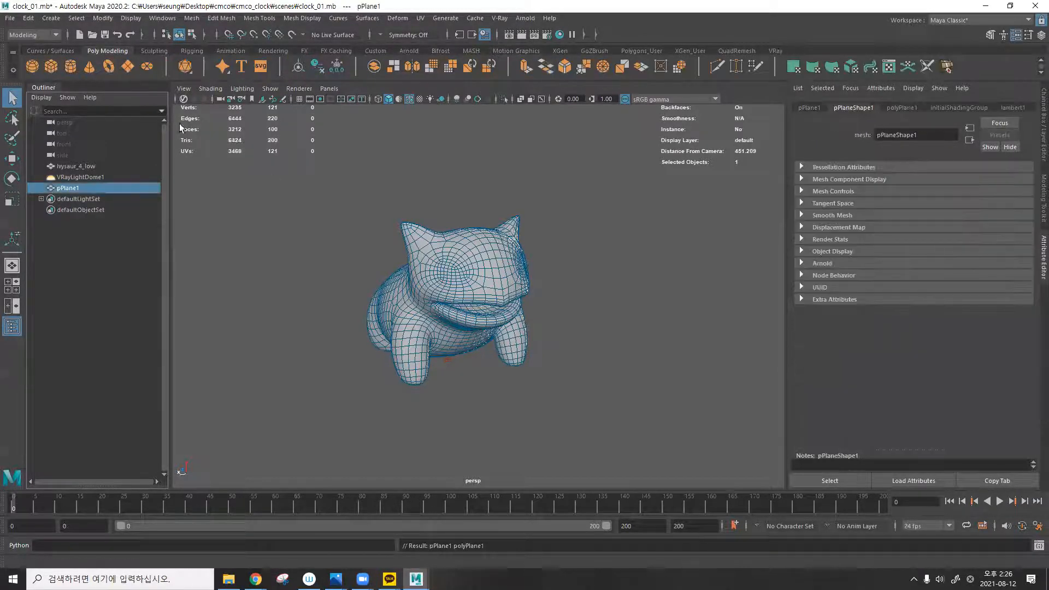
key(r)
drag(448, 362, 690, 380)
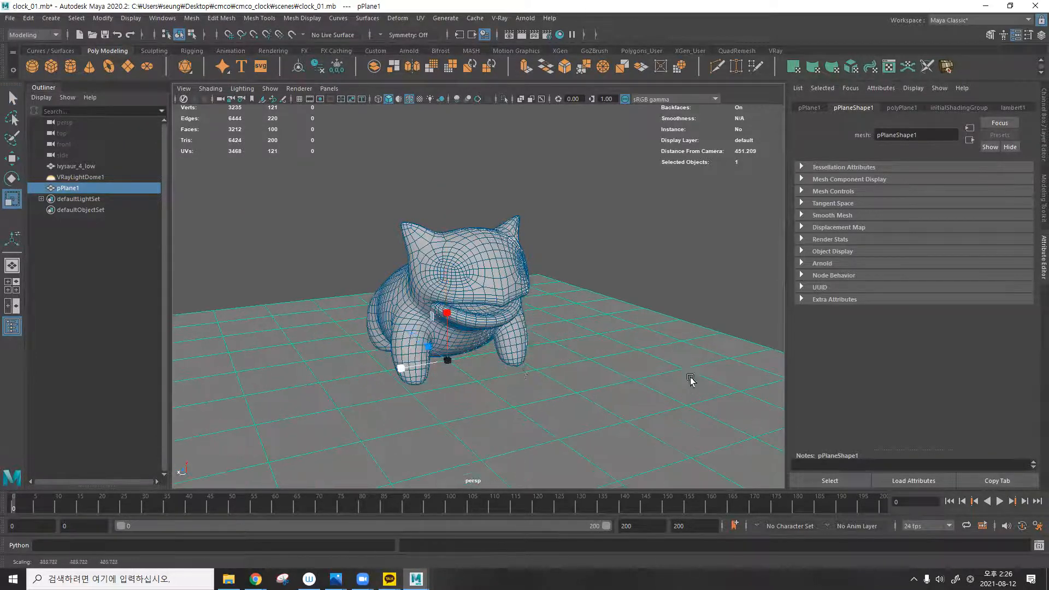
drag(450, 363, 710, 137)
Assign a new V-Ray material to the floor plane and name it floor_s.
click(776, 51)
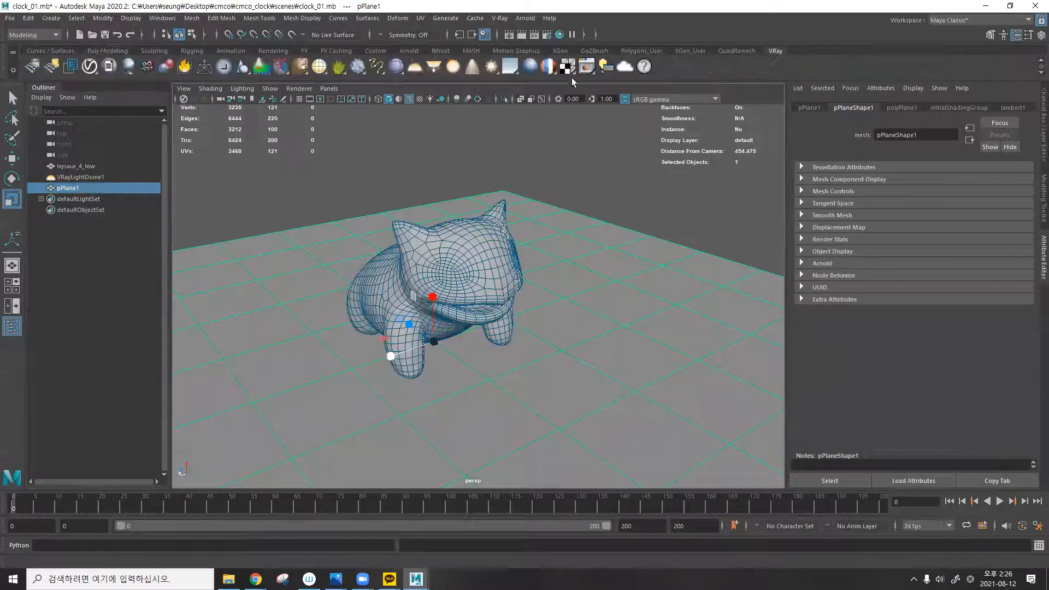
click(526, 73)
click(937, 109)
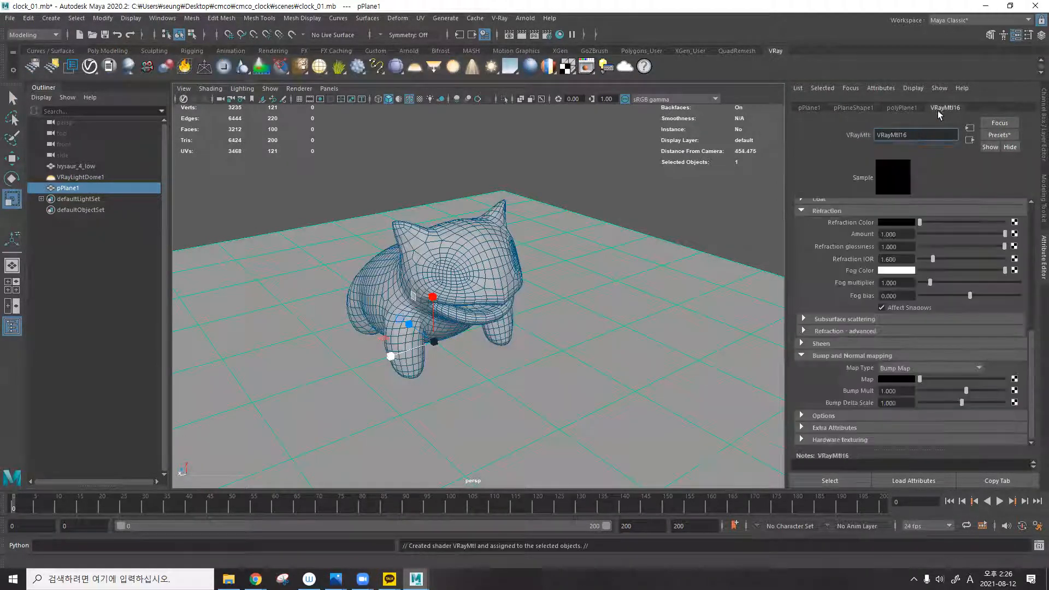
double_click(925, 134)
text(floor_s)
key(Return)
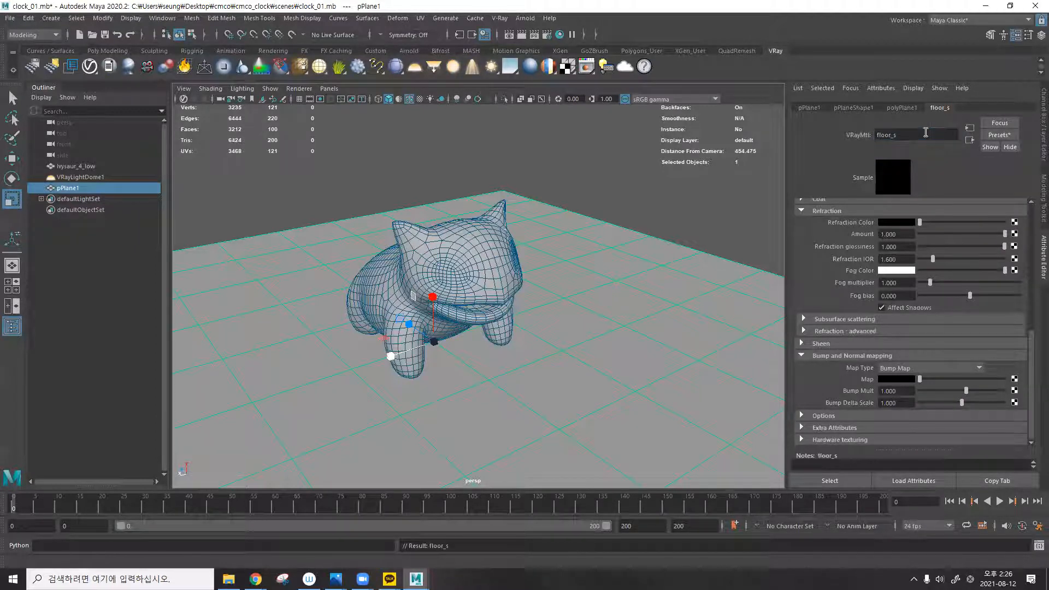
Give floor_s a near-black Diffuse Color, a white Reflection Color and a Reflection glossiness of 0.164.
drag(944, 227, 924, 231)
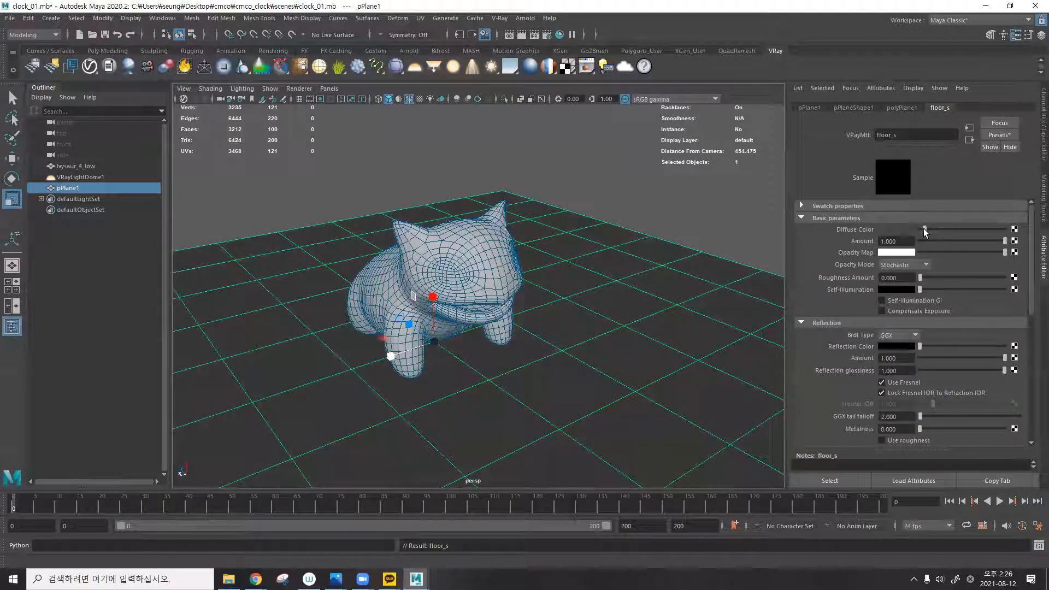
drag(923, 344, 937, 343)
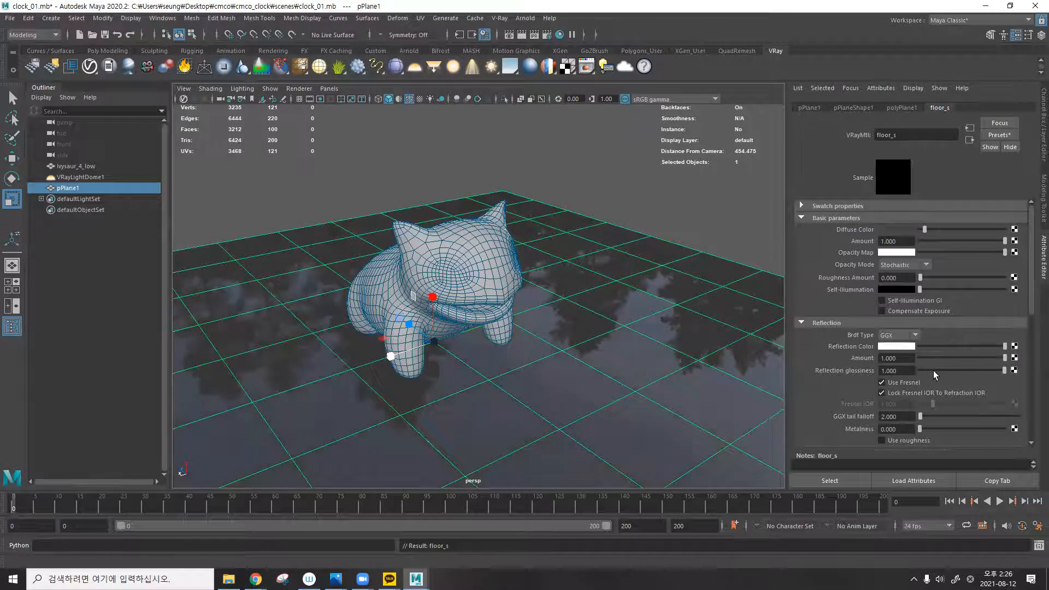
click(934, 370)
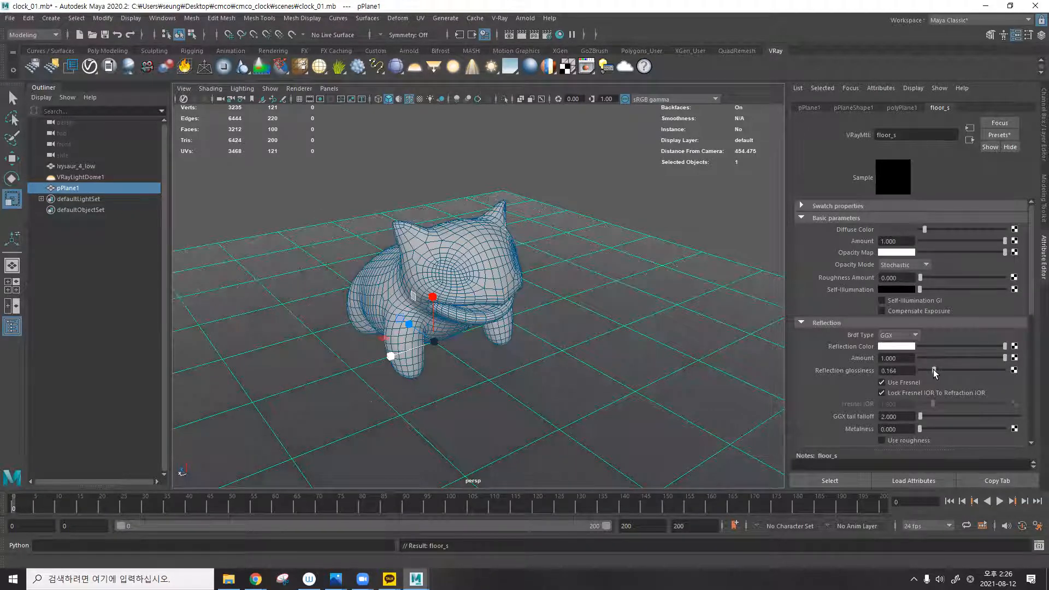
Open the render settings and choose V-Ray as the renderer.
scroll(692, 343, down, 2)
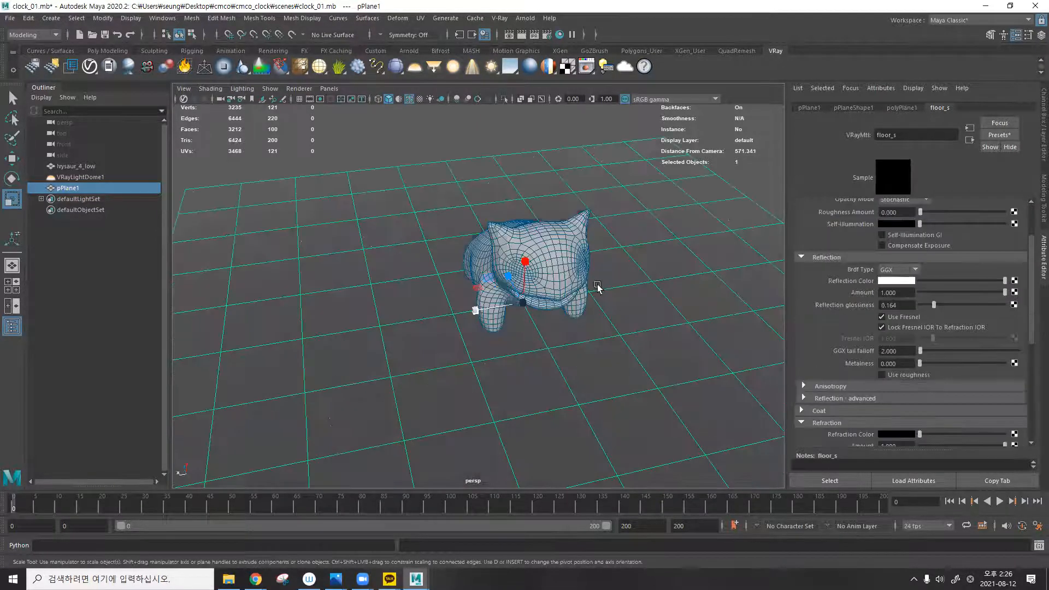
alt+middle_drag(480, 288, 475, 255)
scroll(519, 108, up, 3)
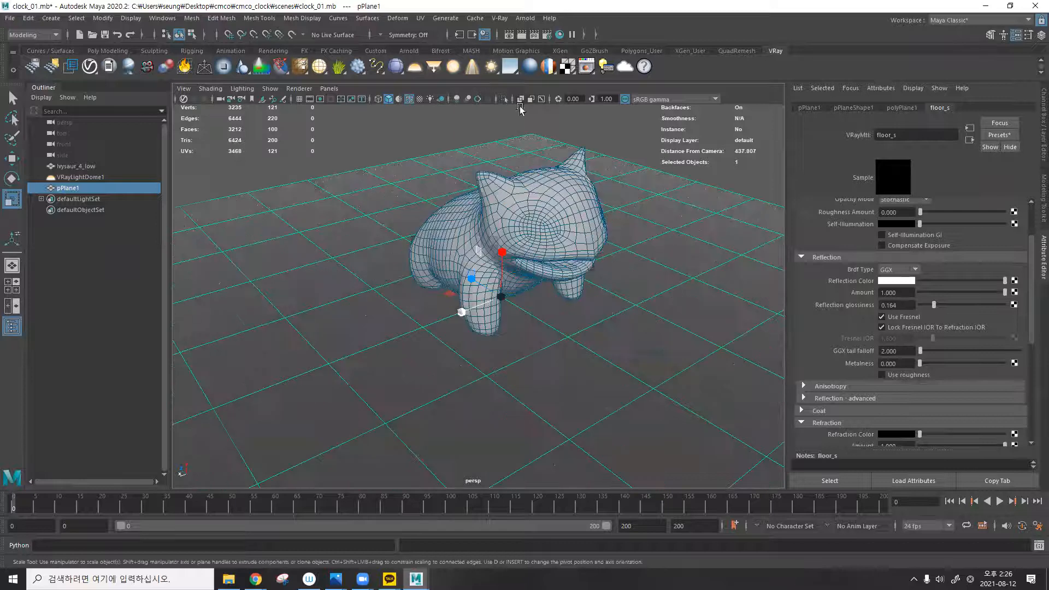
click(544, 37)
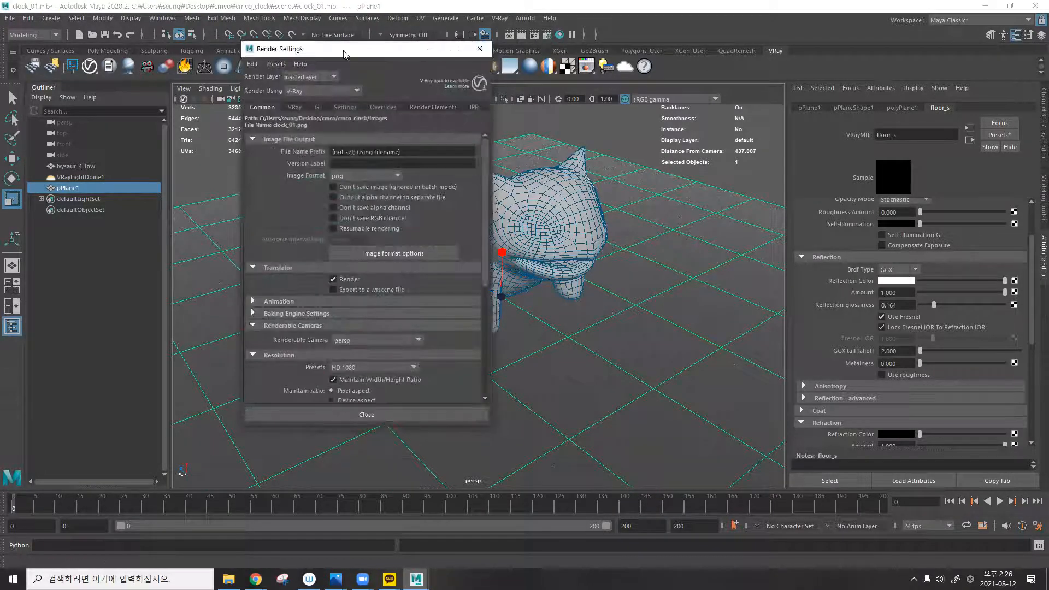
drag(337, 48, 371, 39)
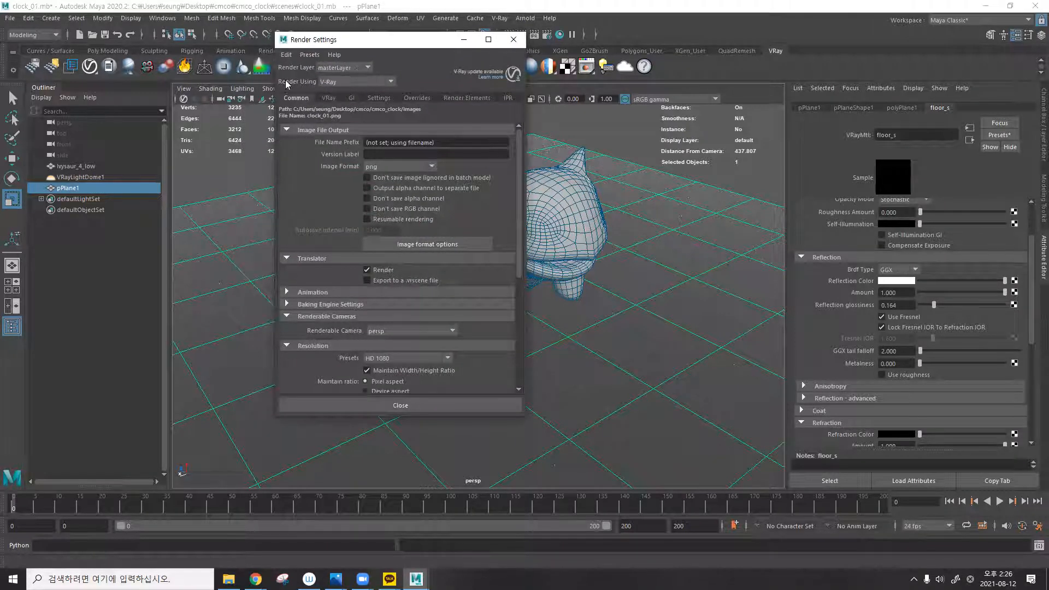
click(348, 83)
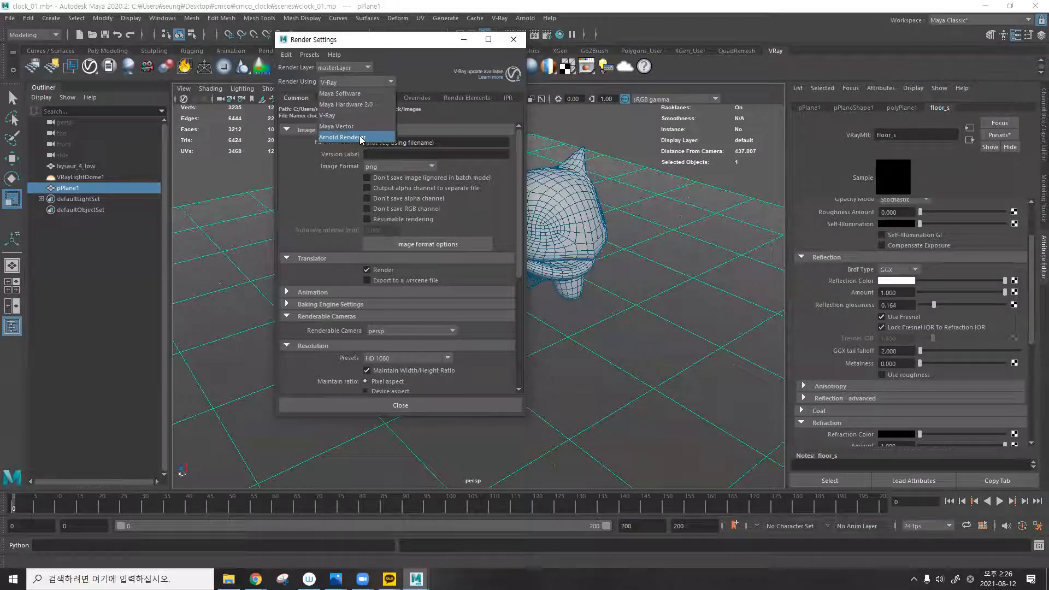
click(325, 116)
Review the output resolution and the V-Ray image sampler settings, and close the render settings.
scroll(422, 205, down, 5)
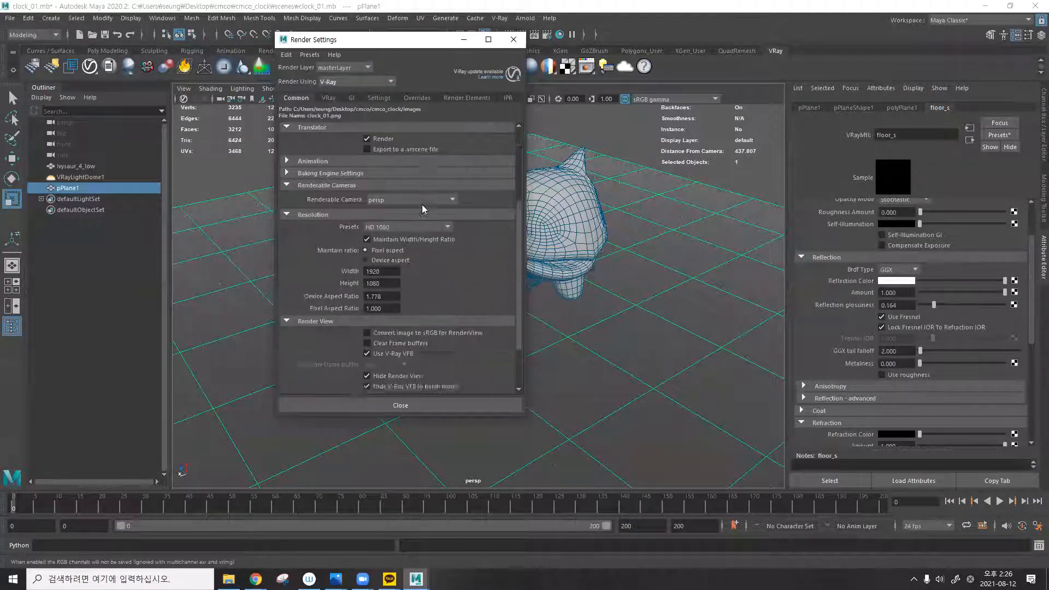
scroll(422, 204, up, 1)
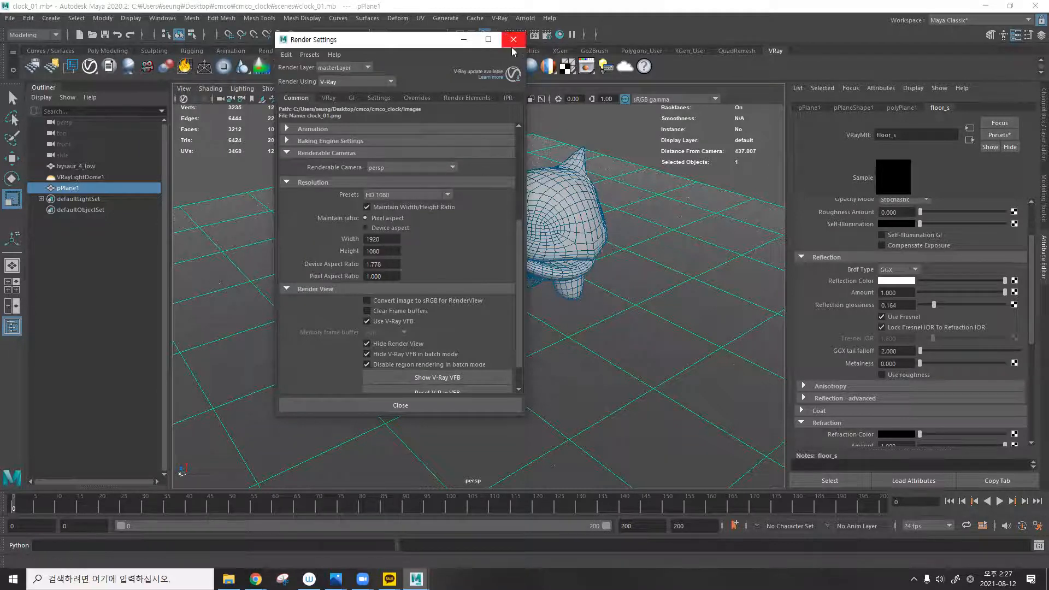
click(330, 97)
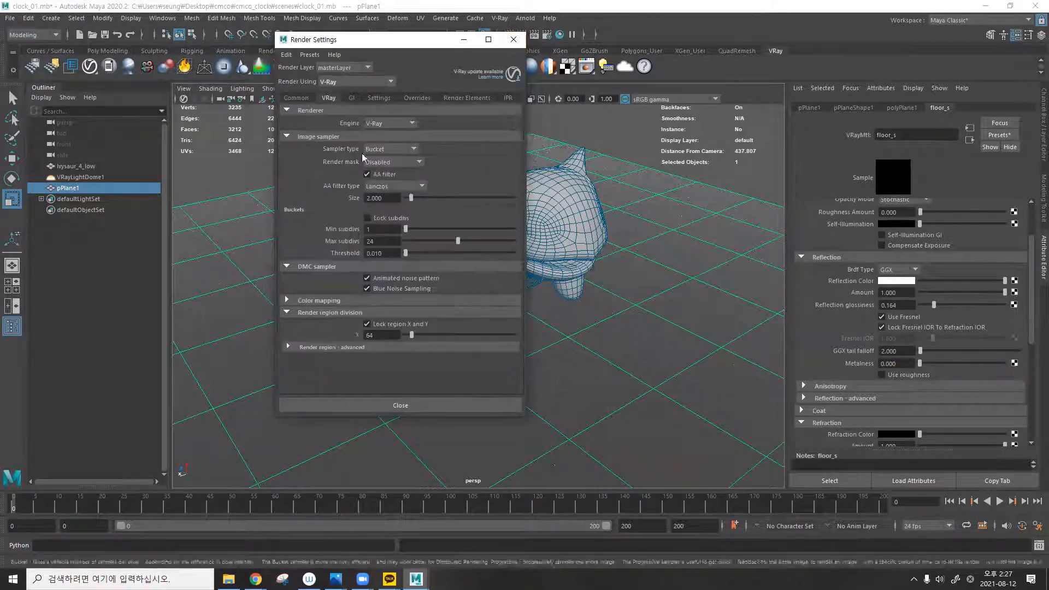
click(520, 43)
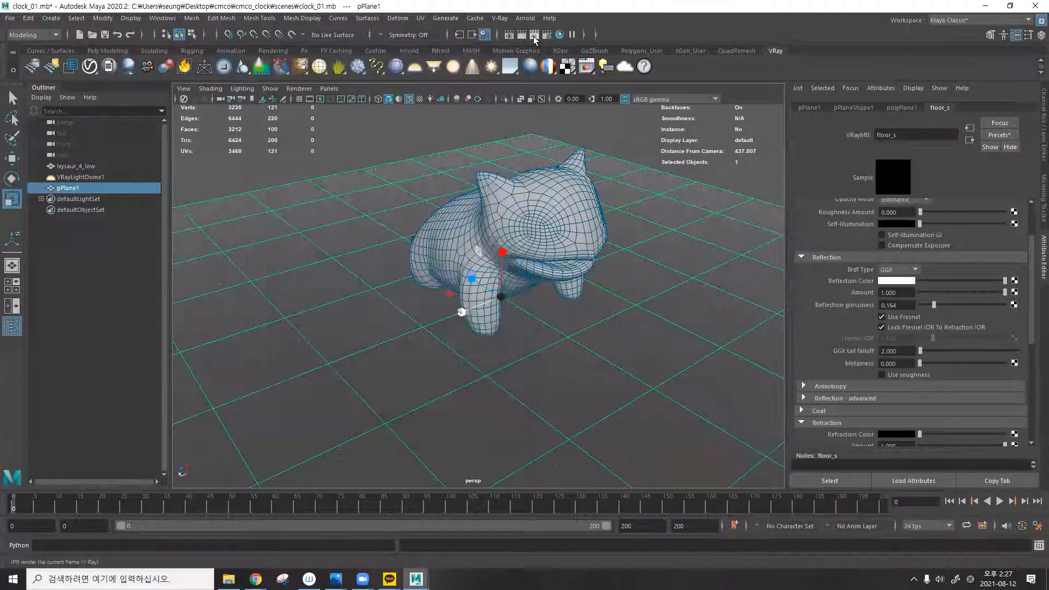
Start an interactive V-Ray render of the scene, collapse the frame buffer's render history and place the window over the viewport.
click(535, 38)
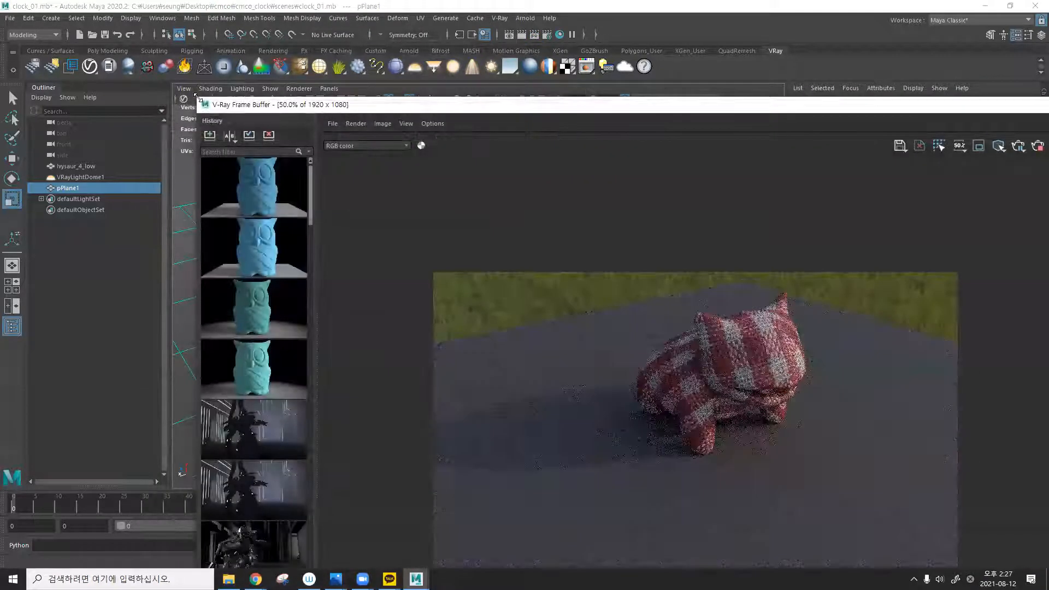
drag(402, 110, 496, 166)
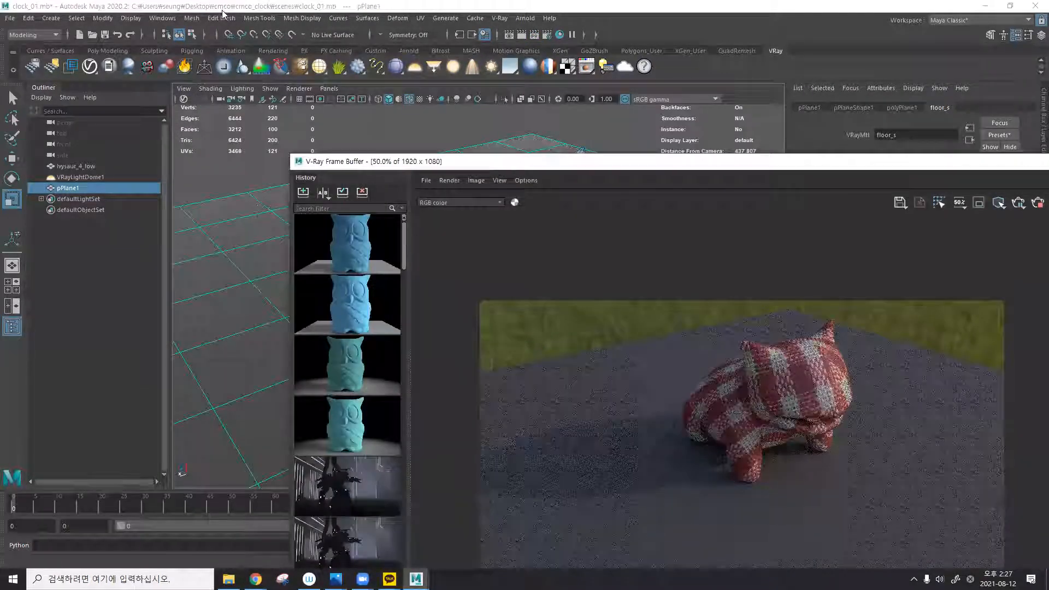
double_click(496, 167)
drag(953, 3, 727, 96)
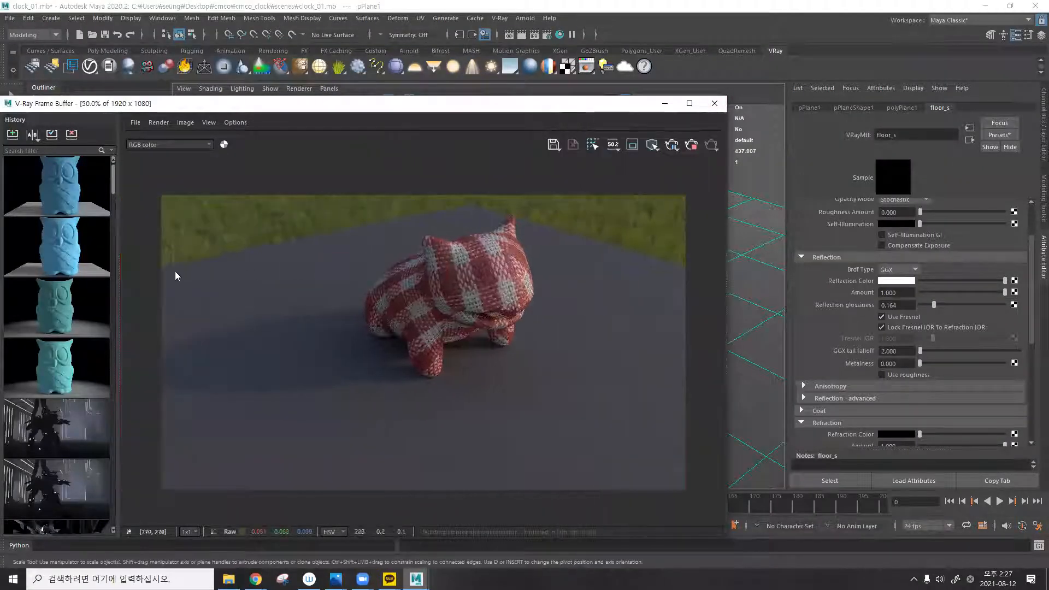
drag(117, 271, 6, 278)
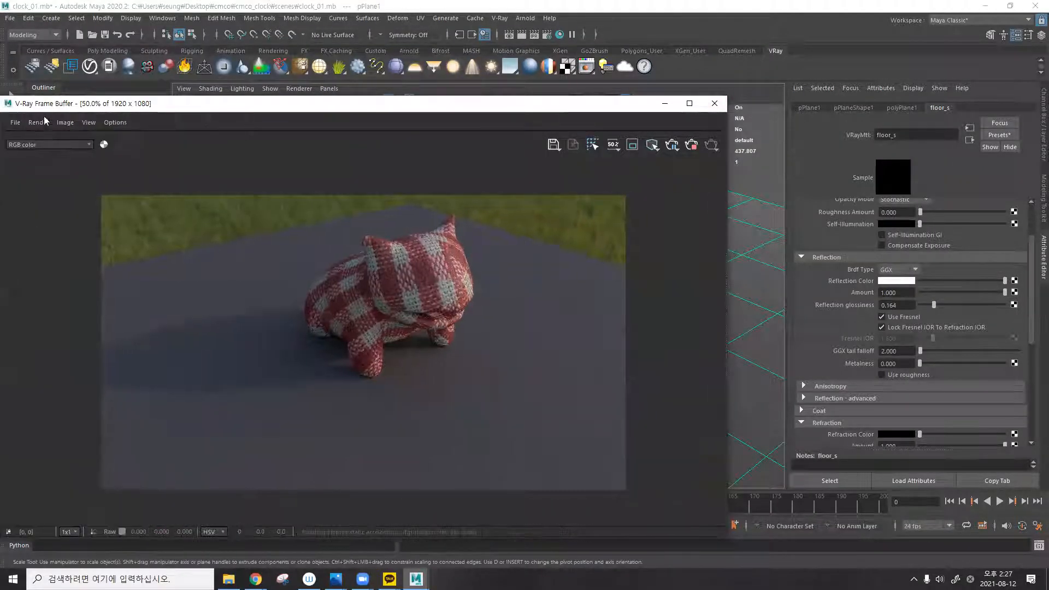
drag(43, 103, 198, 113)
drag(293, 123, 111, 56)
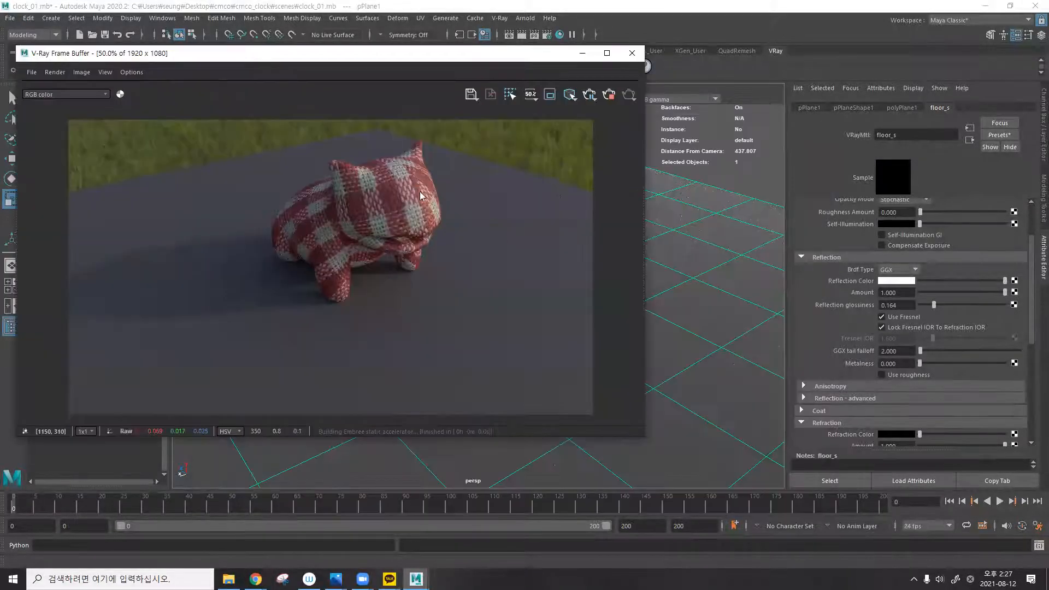
Check the live render of the model and floor from a different angle, and close the frame buffer.
alt+drag(670, 181, 704, 200)
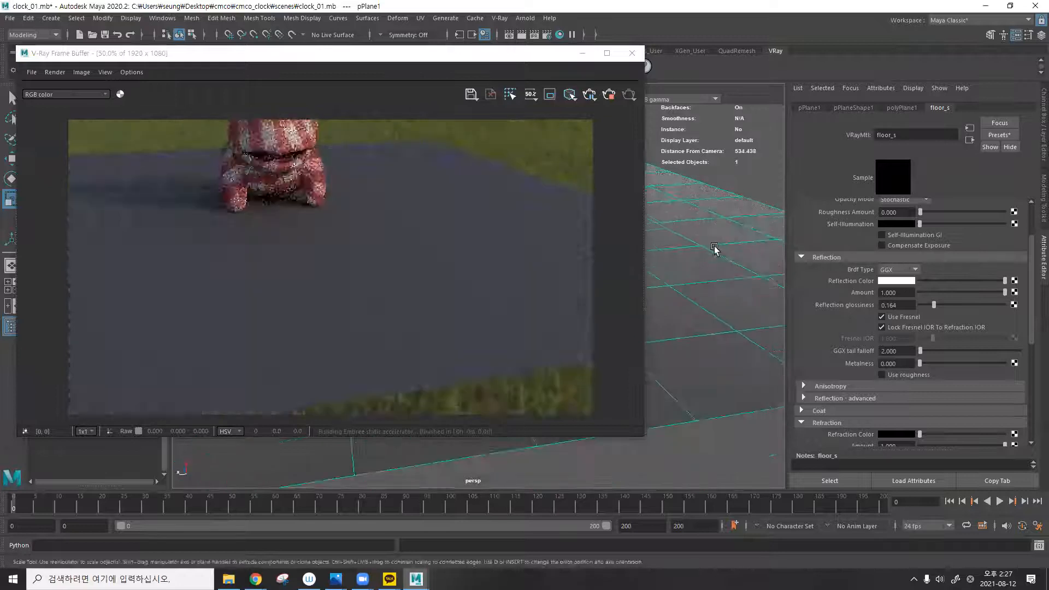
alt+middle_drag(714, 249, 719, 281)
alt+drag(720, 281, 700, 280)
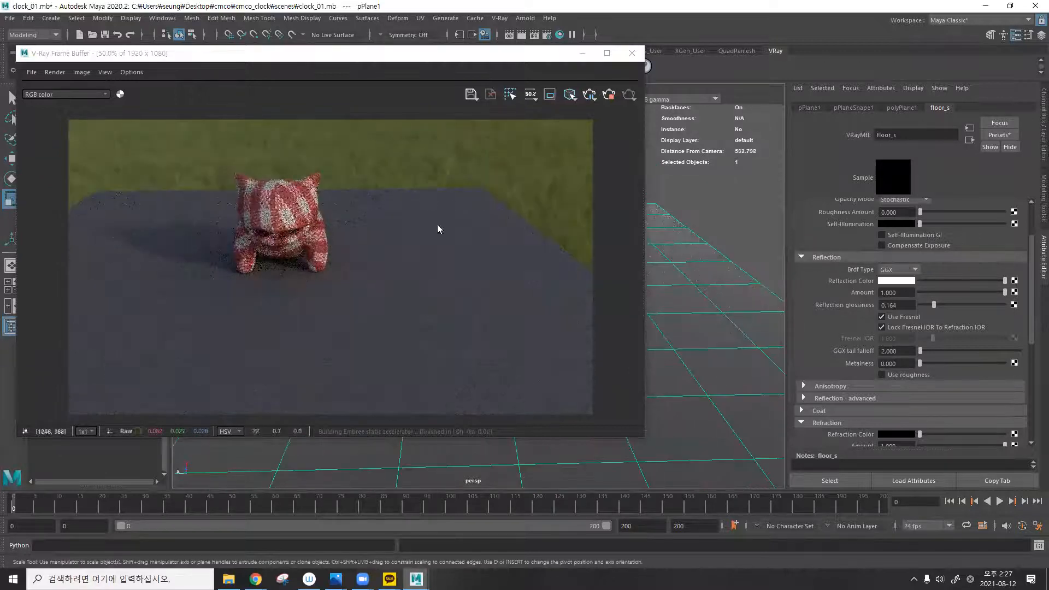
click(629, 59)
Move the floor plane beneath the Ivysaur model and deselect it.
alt+drag(504, 191, 415, 244)
scroll(607, 231, up, 3)
alt+middle_drag(583, 231, 499, 217)
alt+drag(498, 227, 622, 293)
key(w)
drag(484, 352, 651, 315)
key(r)
click(646, 196)
Create a new camera from a close-up perspective view of the Ivysaur model's front.
alt+drag(500, 227, 492, 239)
alt+right_drag(491, 238, 553, 253)
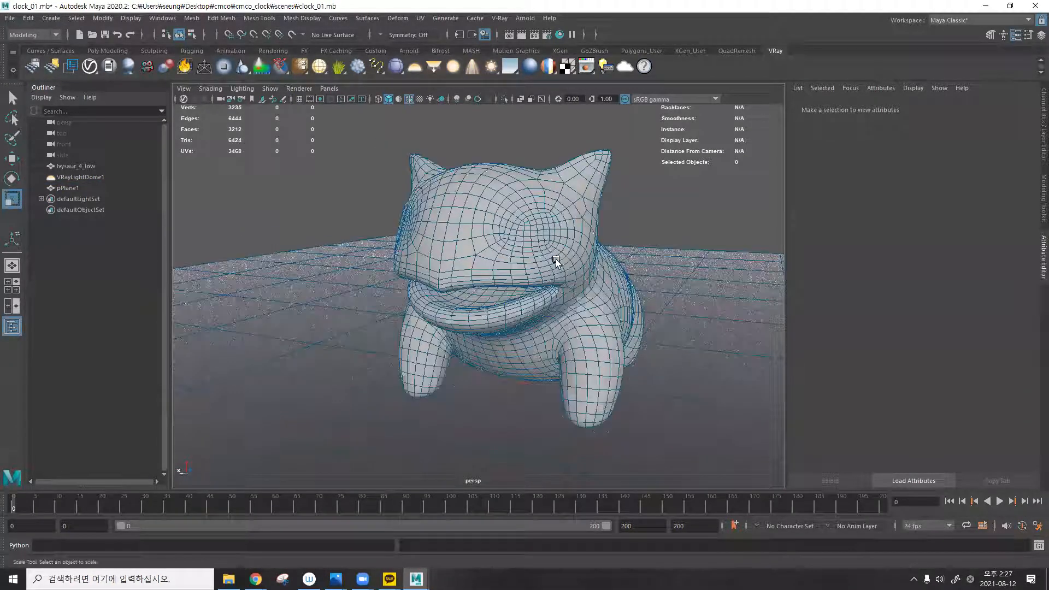
key(space)
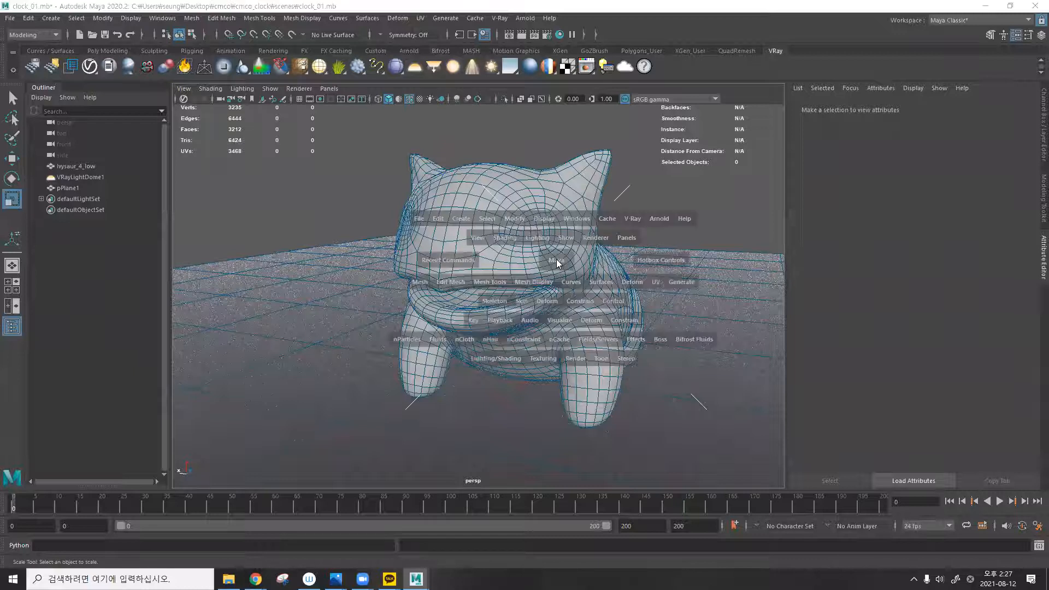
click(557, 259)
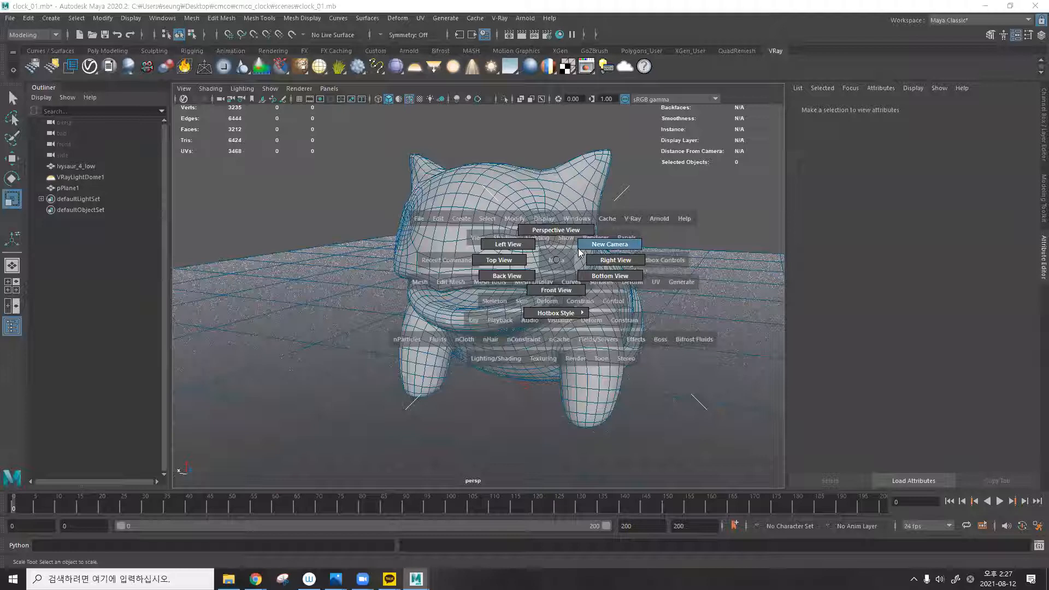
click(578, 248)
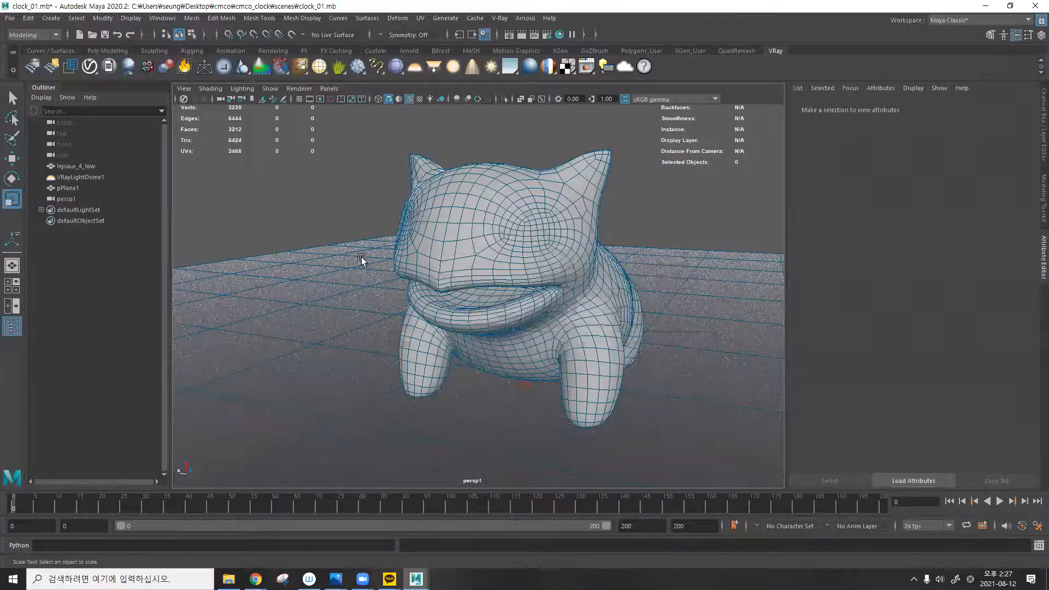
Rename the new camera cam_01 and clear the selection.
click(61, 200)
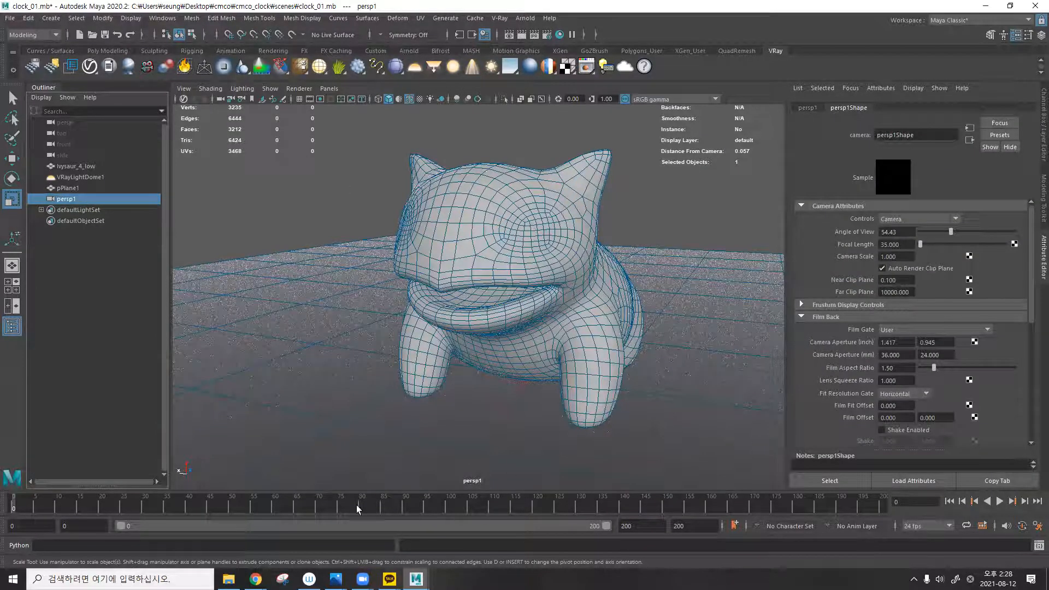
click(339, 188)
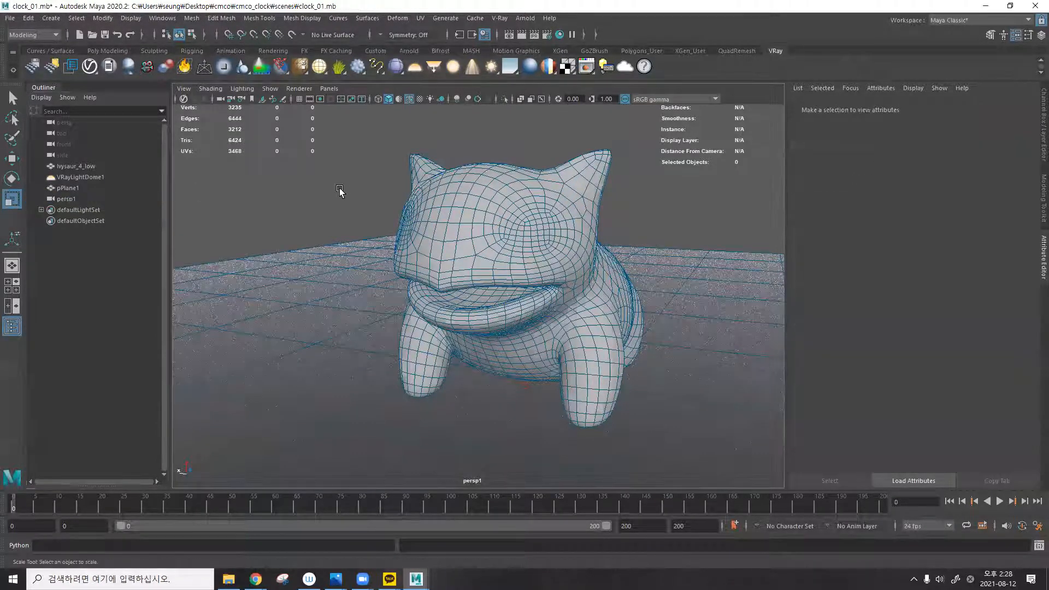
double_click(70, 199)
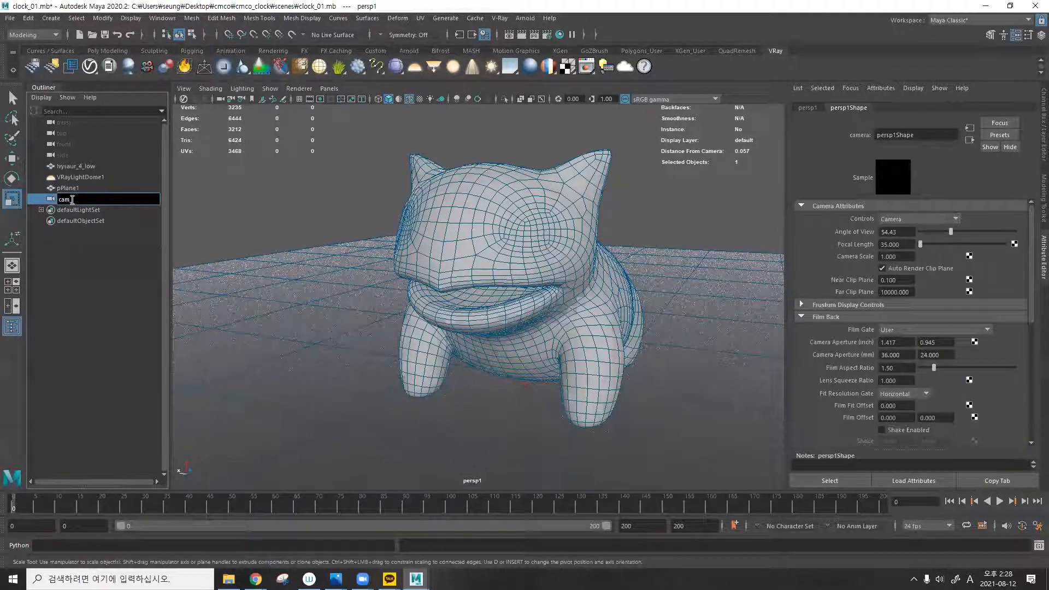
key(Return)
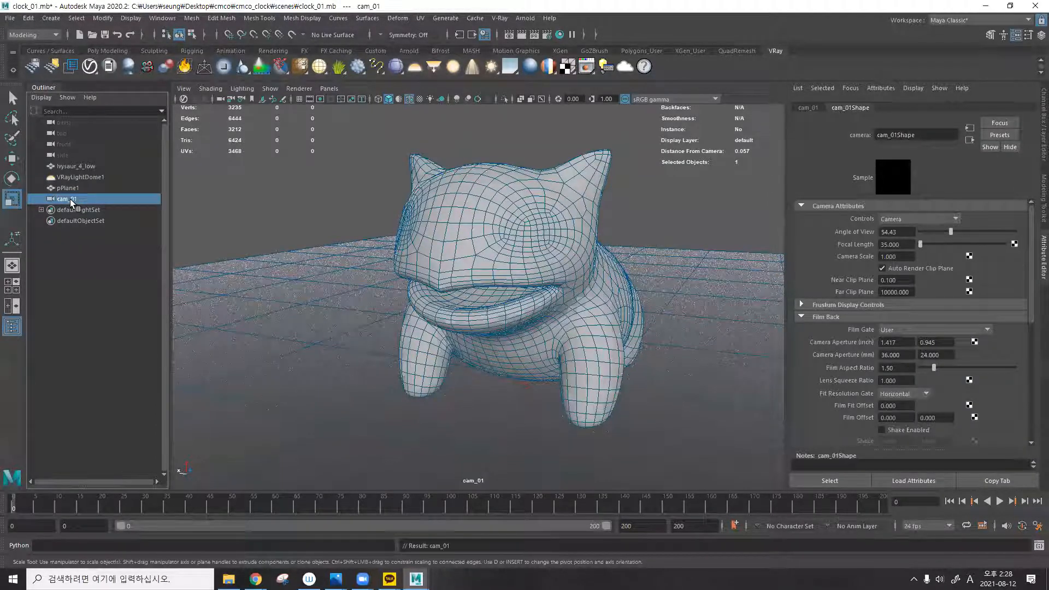
click(316, 209)
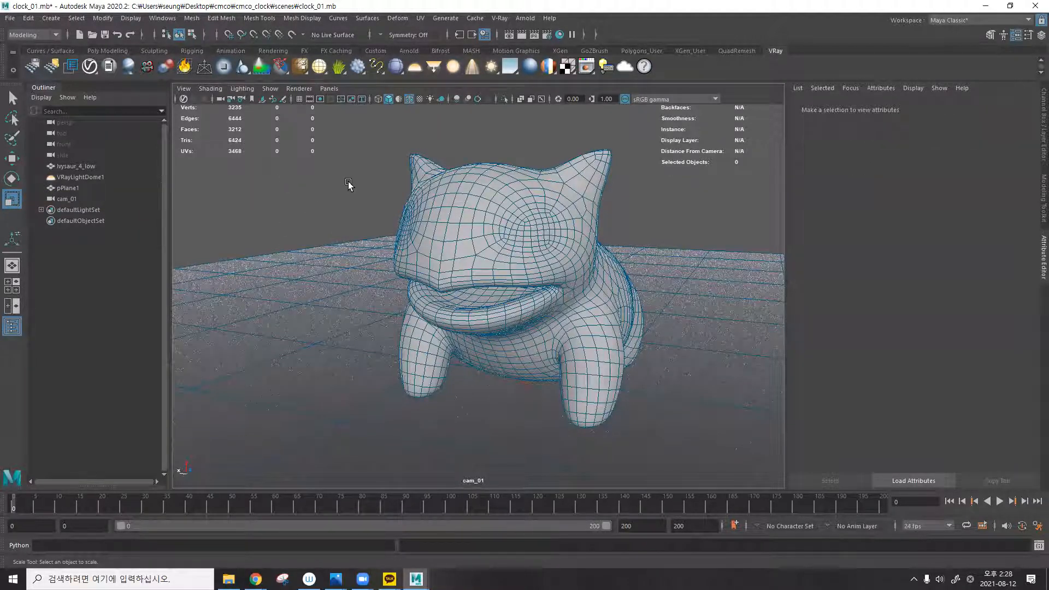
Switch the top view panel to look through cam_01 and enlarge it to a single view.
key(space)
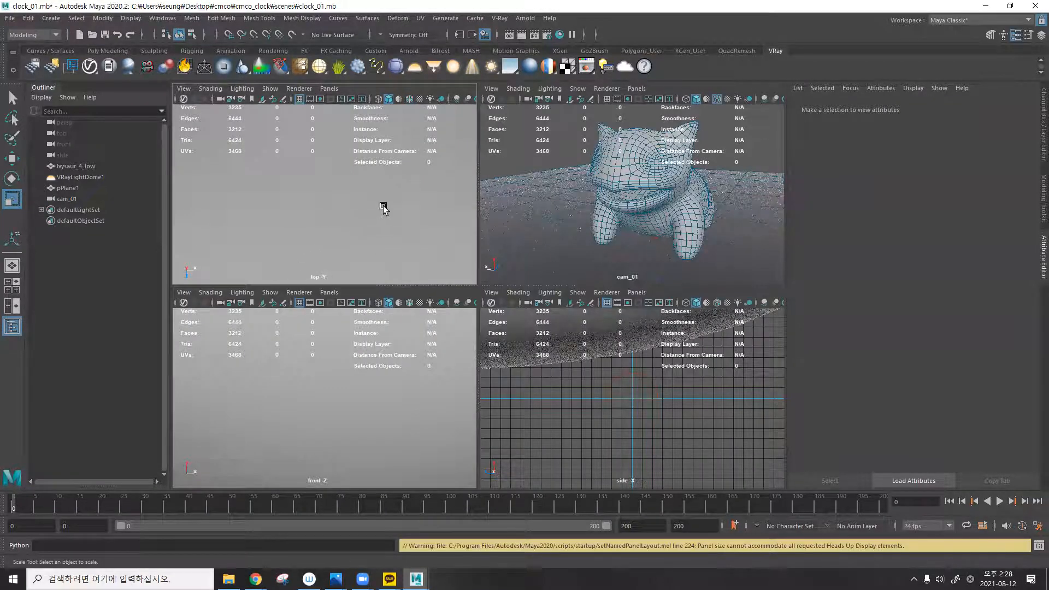
key(space)
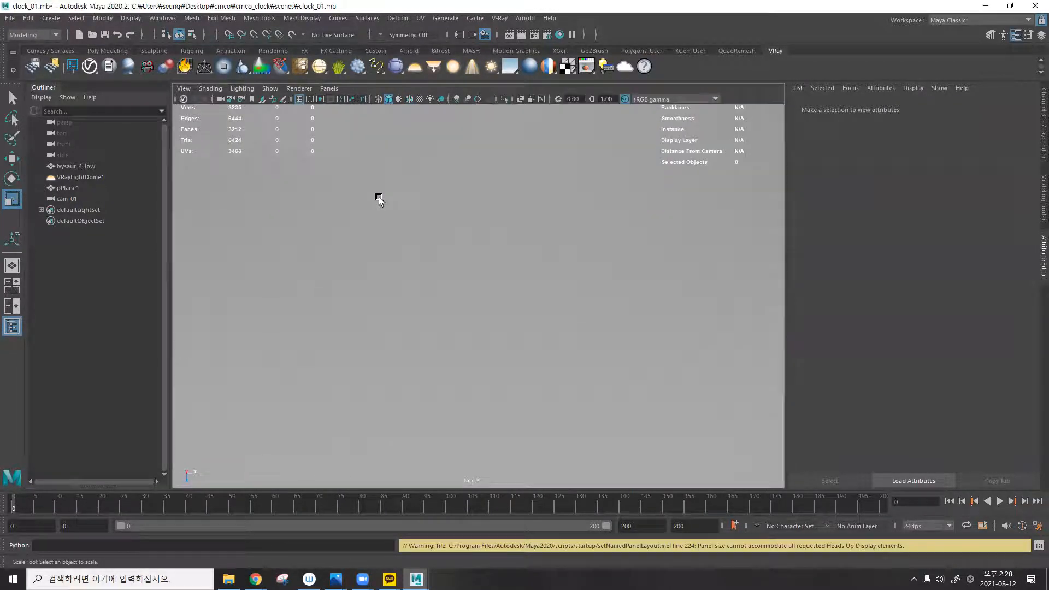
click(328, 88)
mouse_move(338, 99)
click(451, 100)
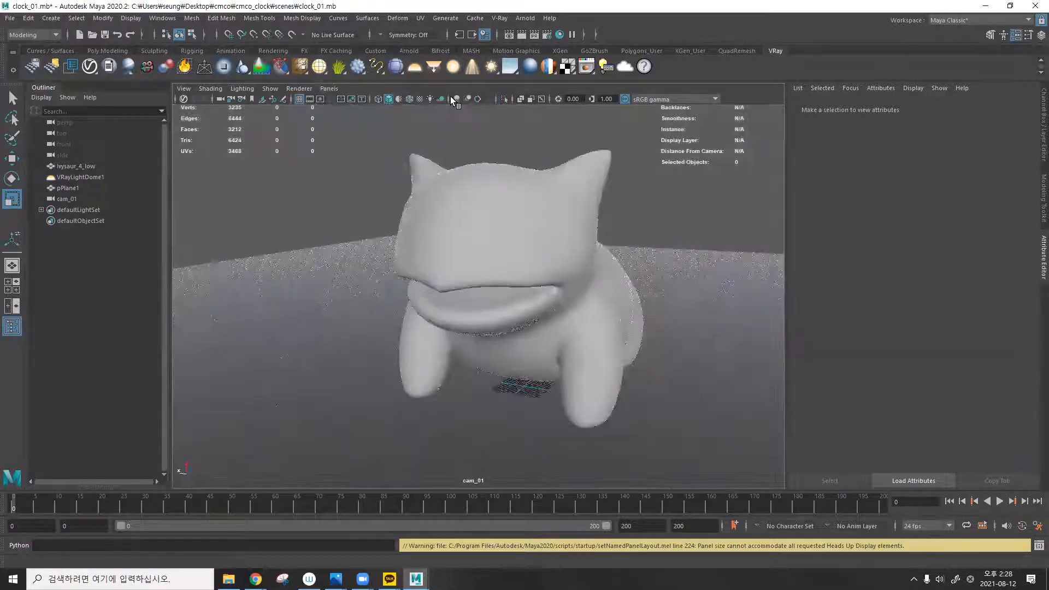
Start an interactive V-Ray render through cam_01 and move the frame buffer out of the way of the viewport.
click(539, 217)
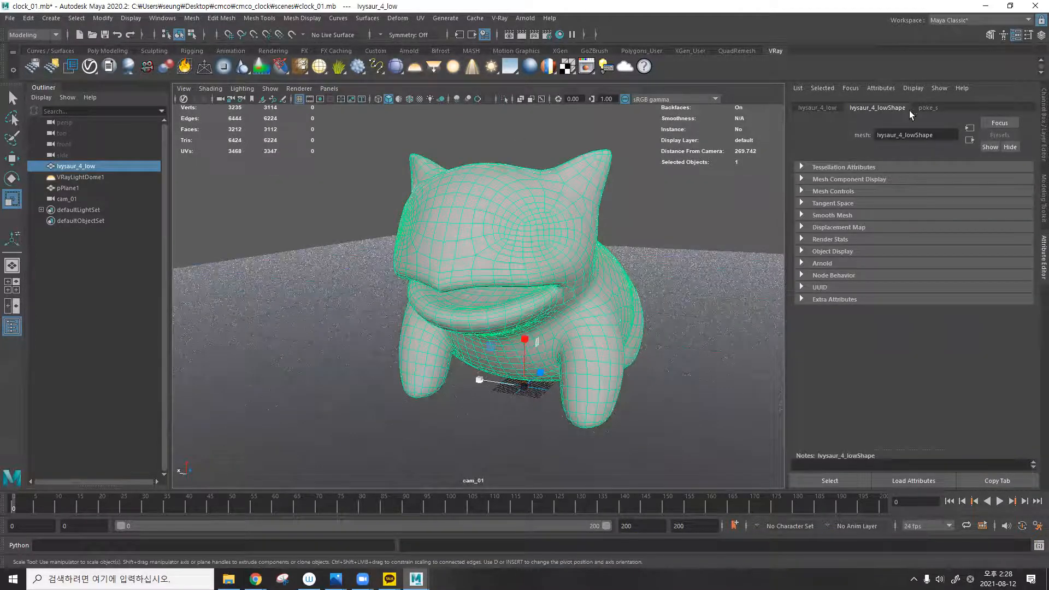
click(535, 34)
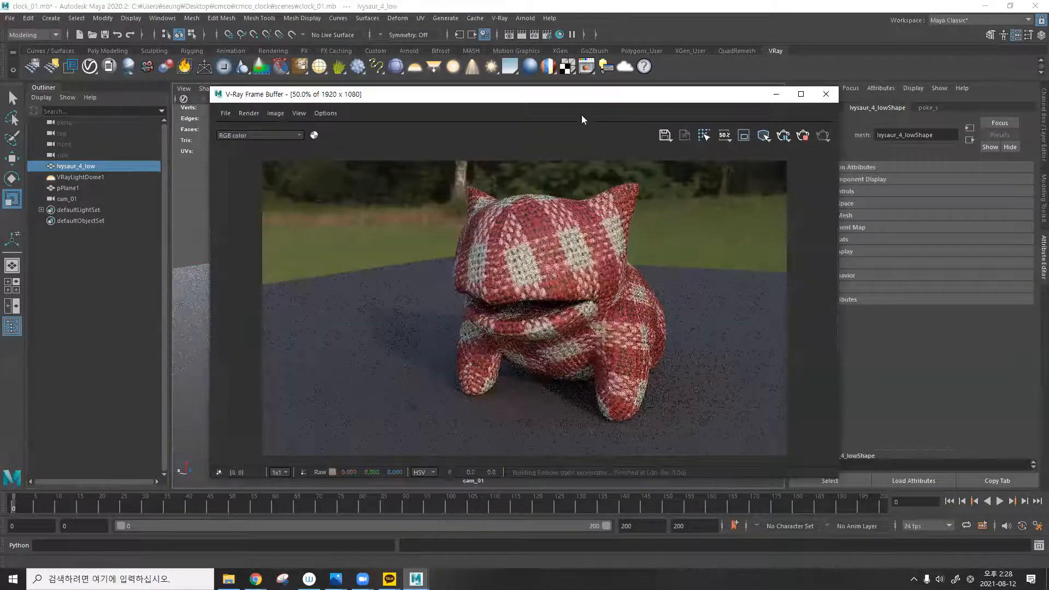
drag(585, 96, 316, 112)
click(671, 186)
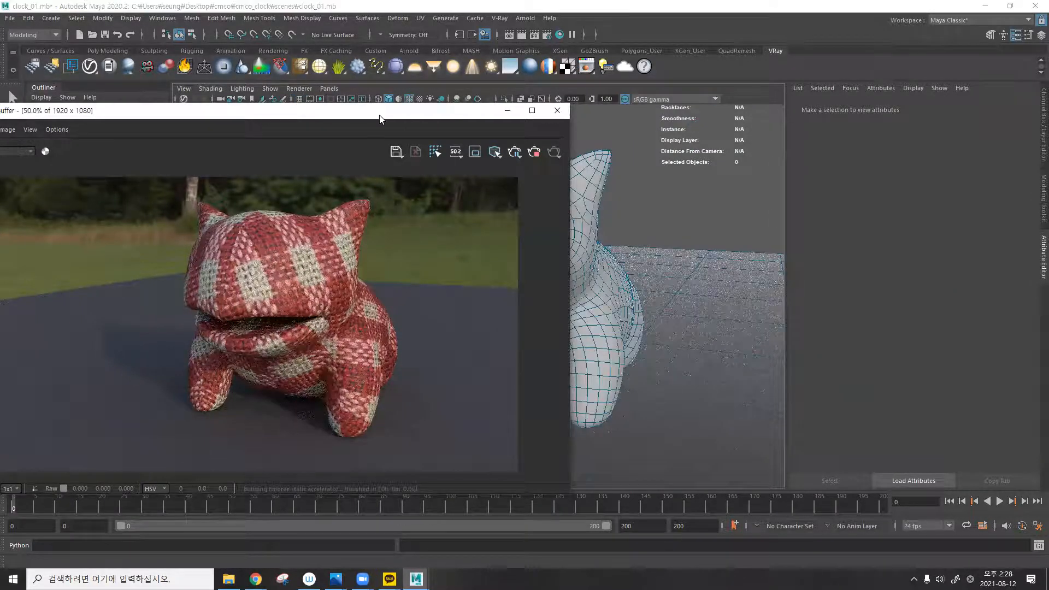
drag(378, 110, 557, 319)
Lock the cam_01 camera in its current view and return to the wireframe-on-shaded viewport with the frame buffer below it.
click(325, 90)
click(278, 168)
key(space)
key(space)
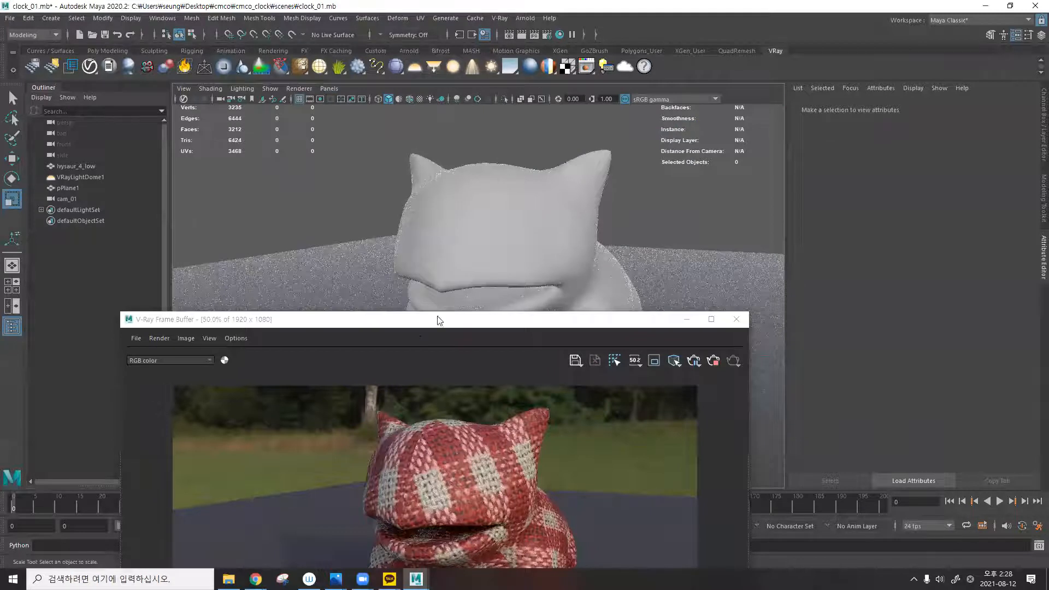
drag(437, 319, 427, 344)
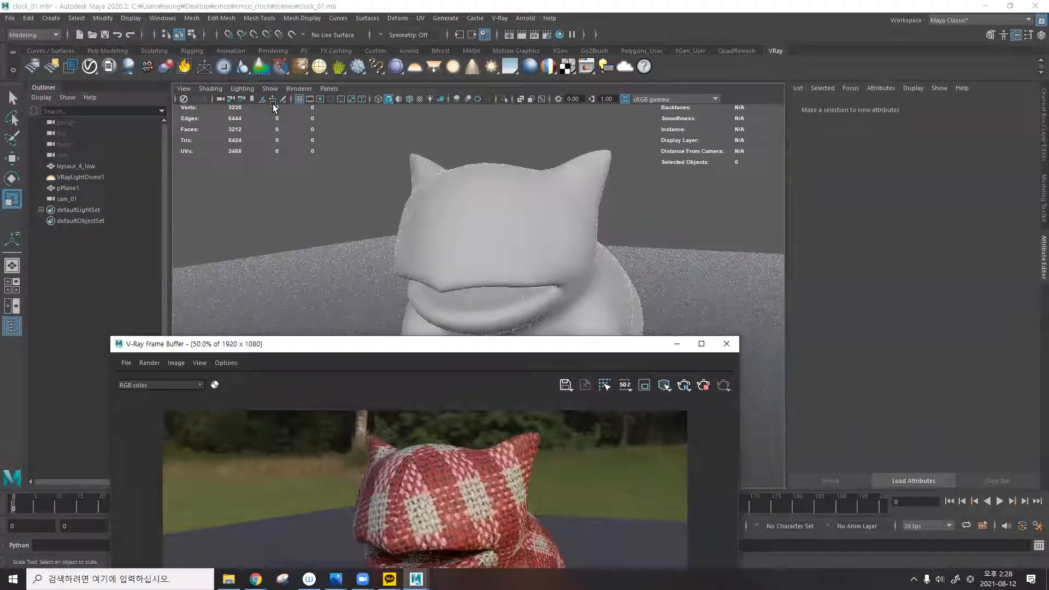
click(231, 101)
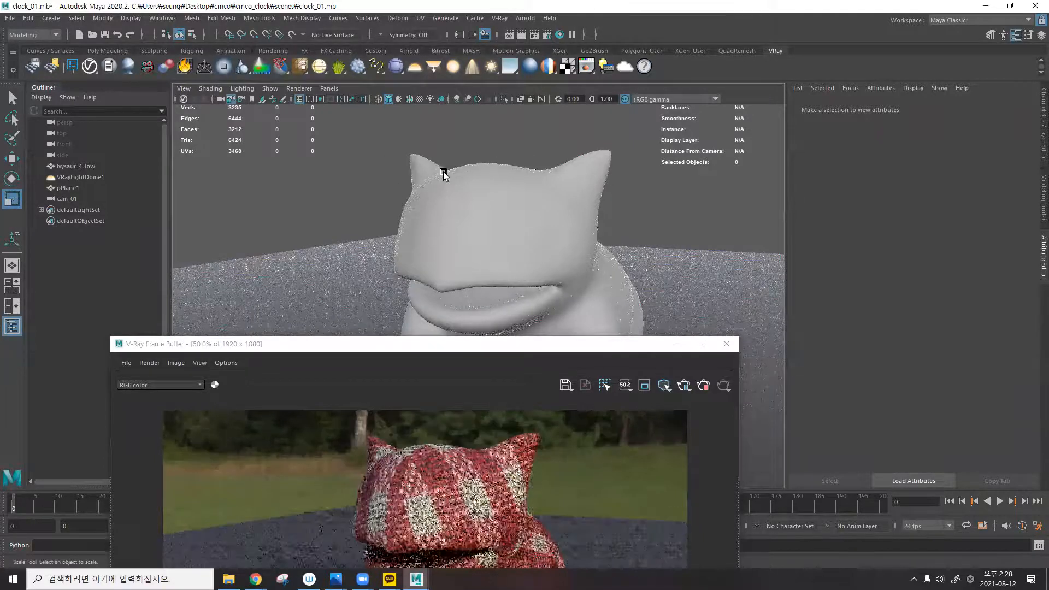
key(space)
key(space)
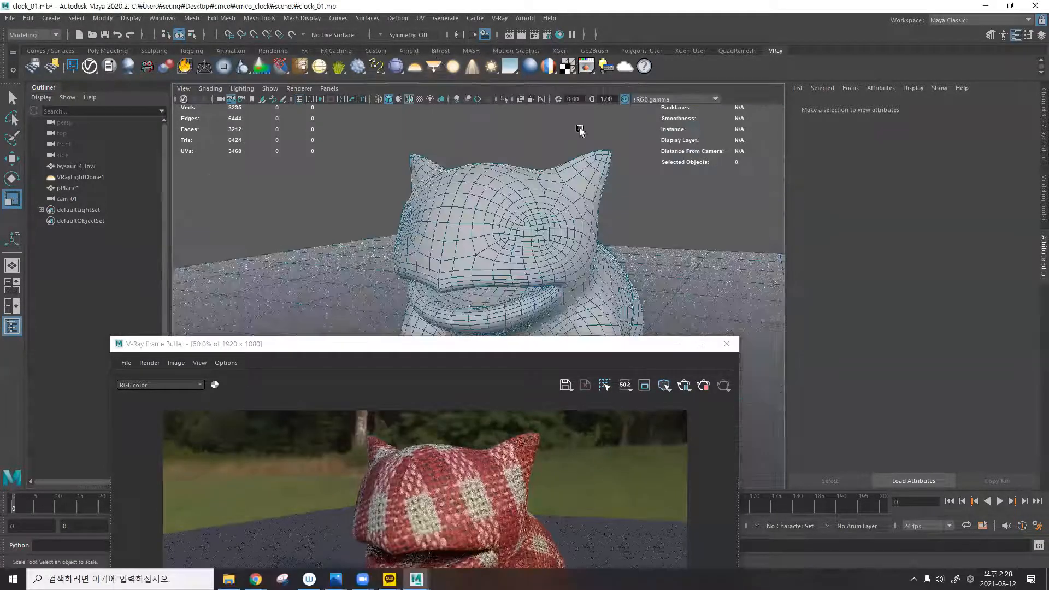
Switch the viewport to the persp camera, and move and narrow the V-Ray frame buffer so the model is accessible beside it.
click(337, 90)
mouse_move(342, 99)
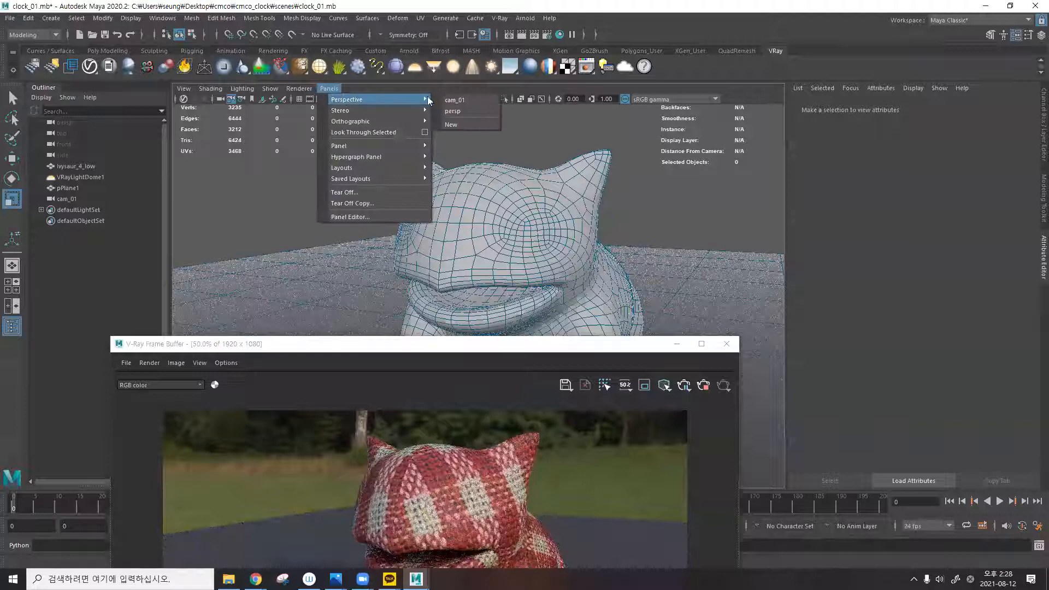
click(454, 111)
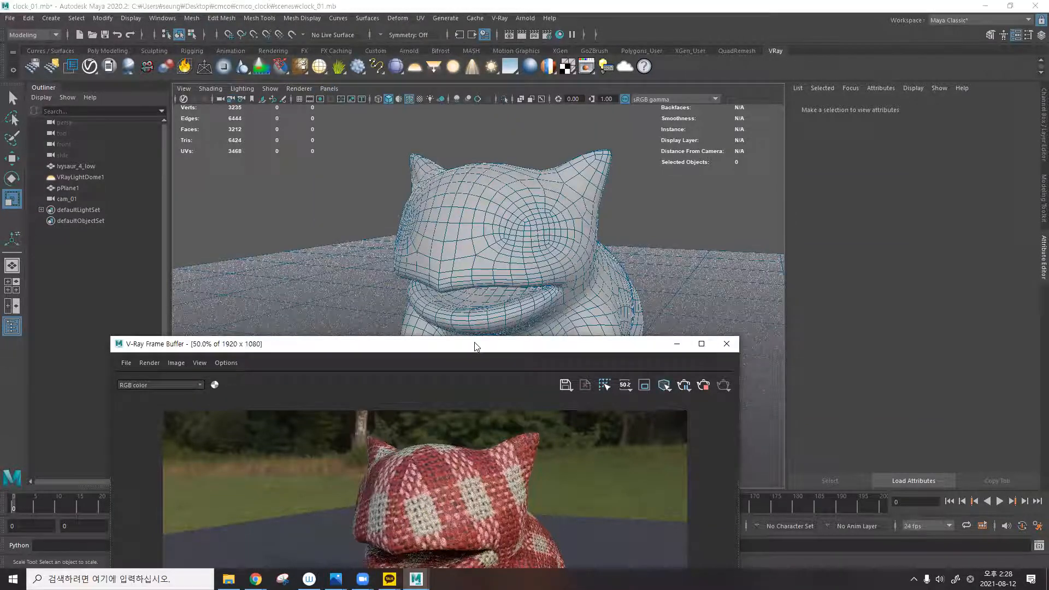
drag(474, 347, 377, 53)
alt+drag(678, 208, 672, 220)
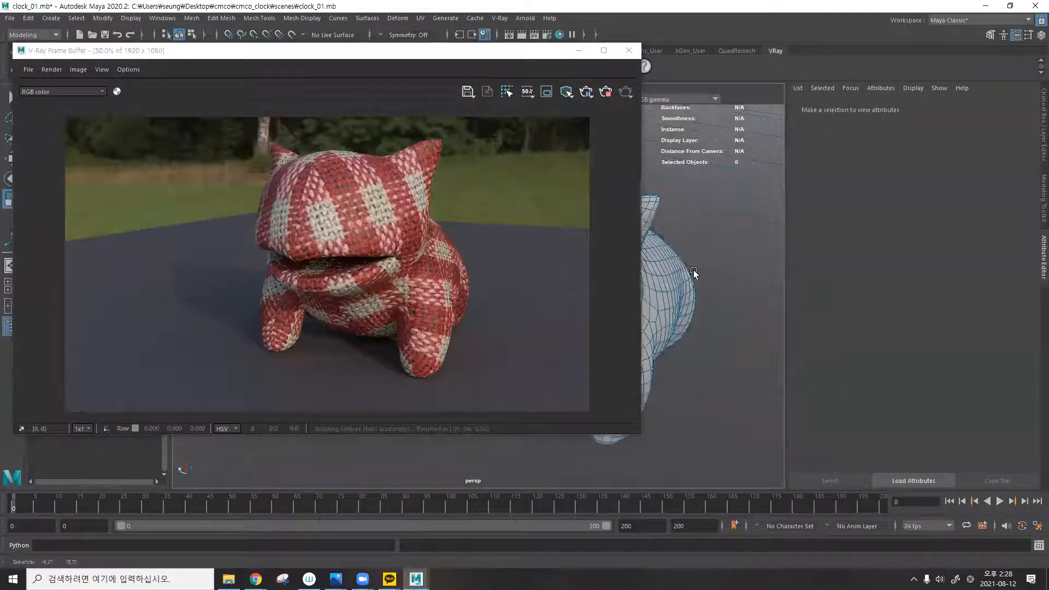
click(639, 69)
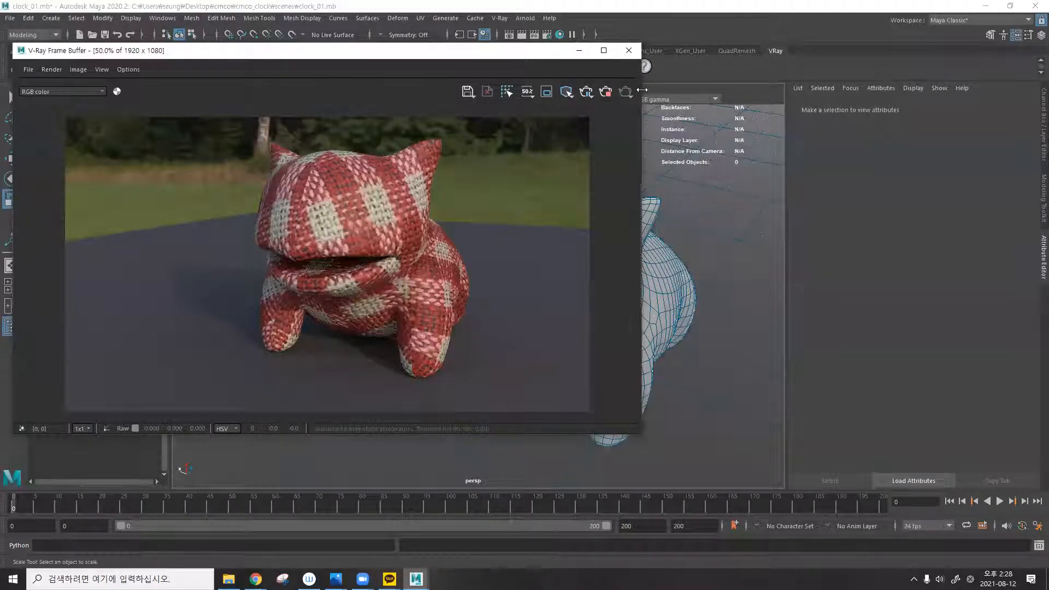
drag(642, 91, 575, 93)
Select the Ivysaur model, show its poke_s material attributes, and inspect the fabric weave on the rendered head up close.
click(628, 235)
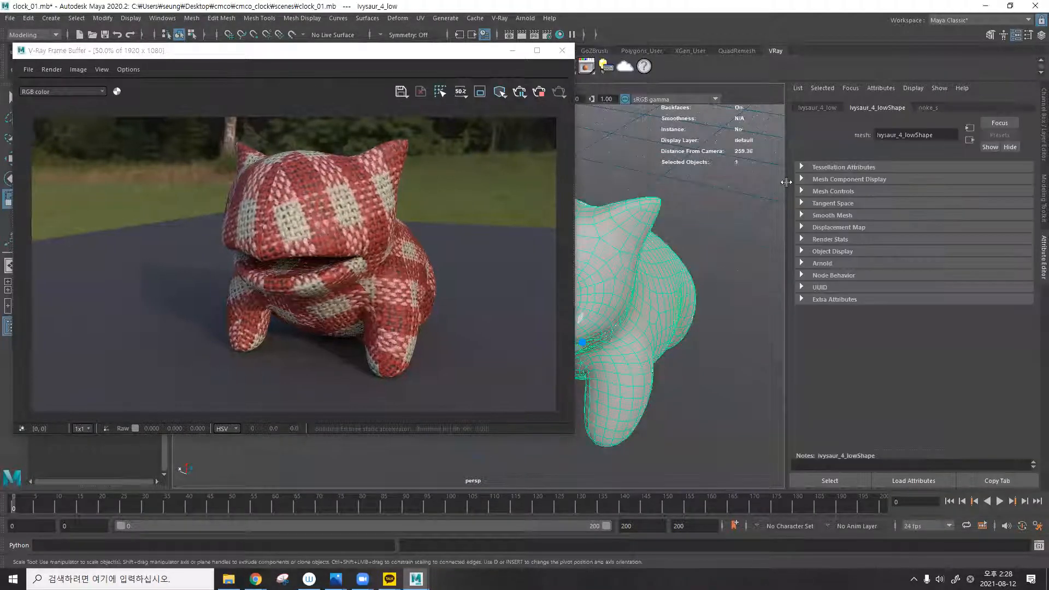
click(927, 108)
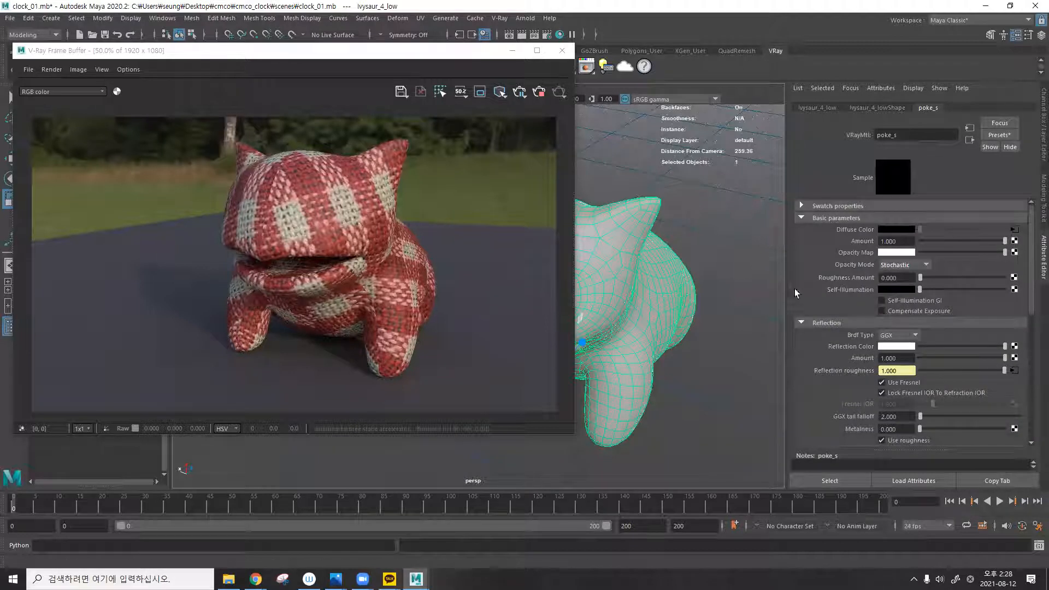
scroll(336, 205, up, 3)
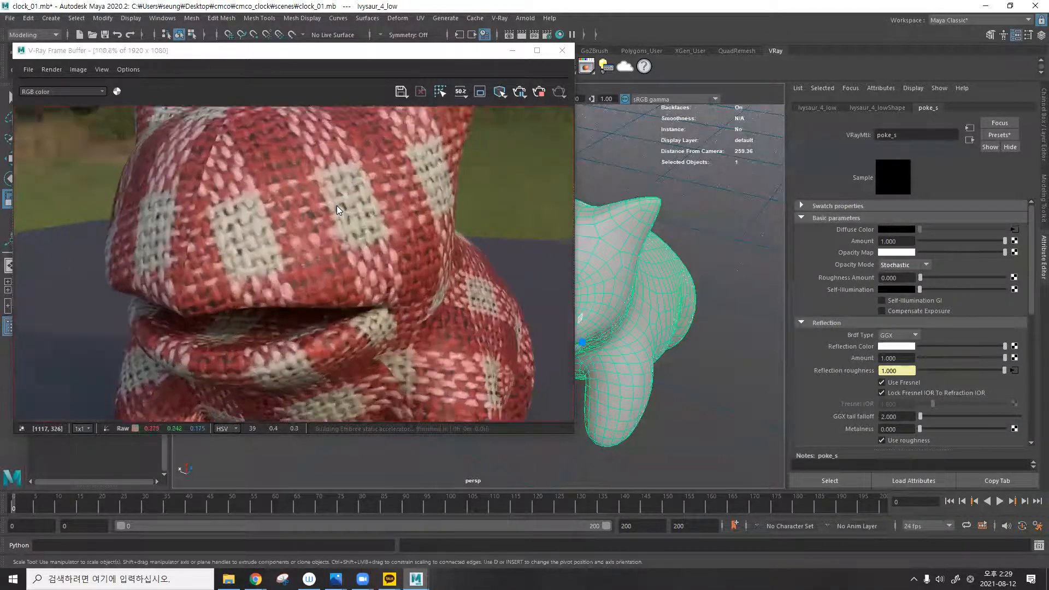
scroll(336, 205, down, 1)
scroll(336, 205, down, 1)
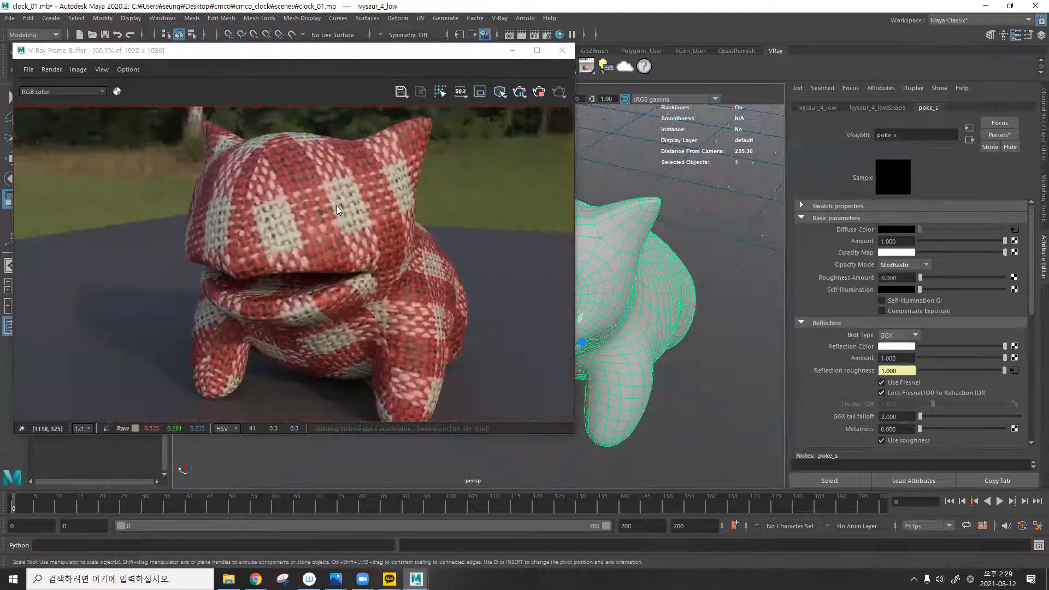
scroll(336, 206, down, 1)
Switch to Poly Haven in the browser, browse its Textures library and open the Fabric Pattern 07 page.
mouse_move(255, 578)
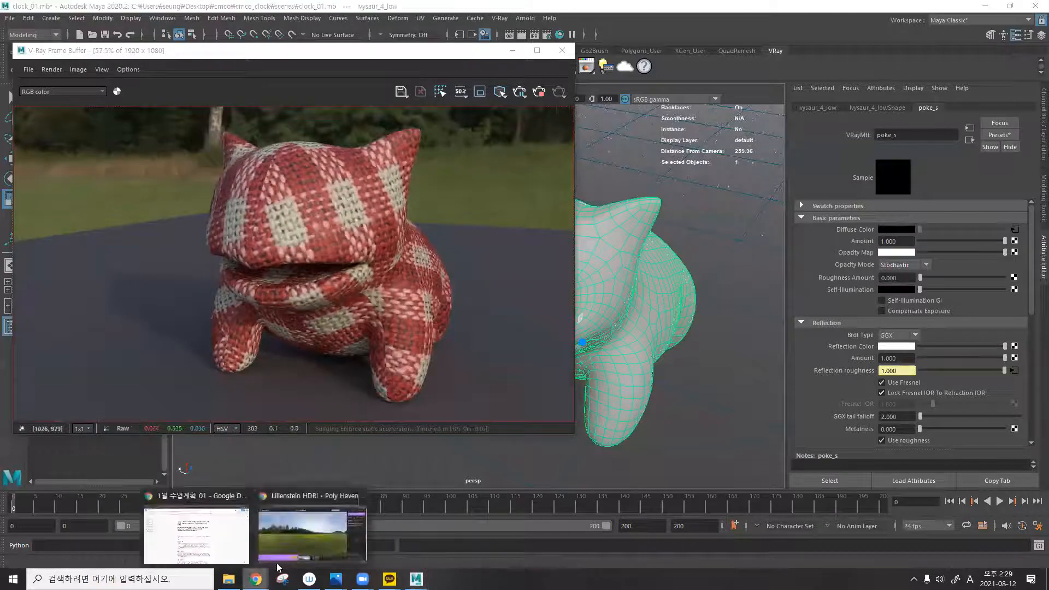
click(306, 532)
key(alt+Left)
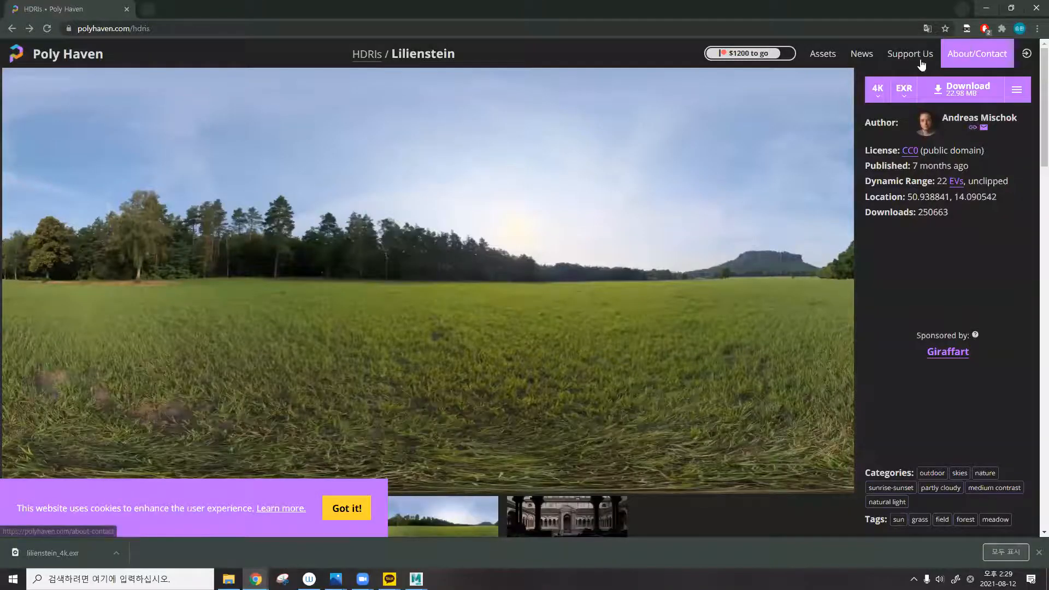
mouse_move(827, 103)
click(828, 123)
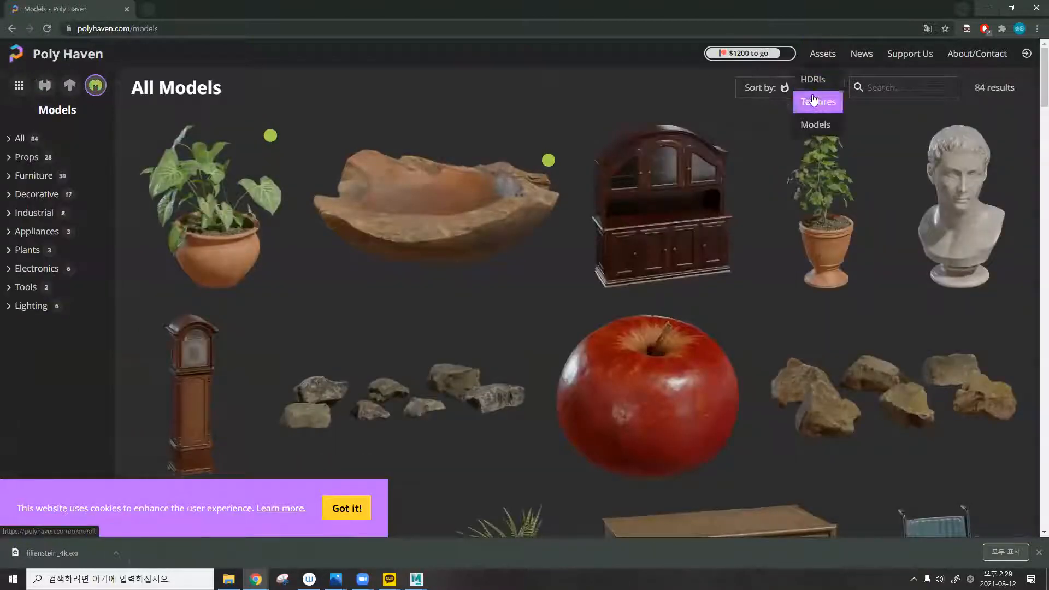
click(814, 101)
scroll(483, 245, down, 5)
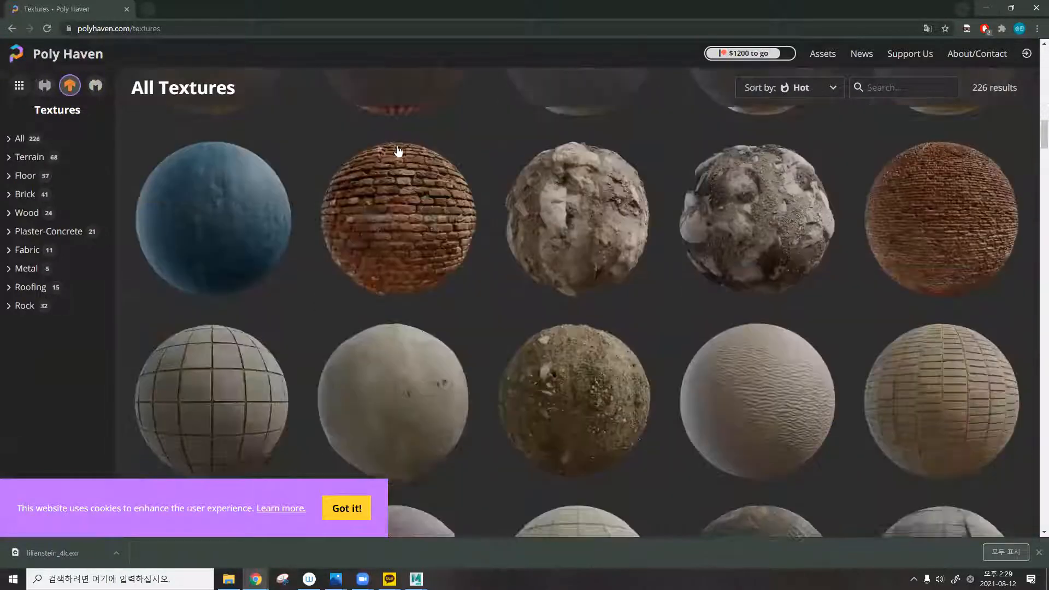
scroll(398, 151, up, 3)
click(395, 146)
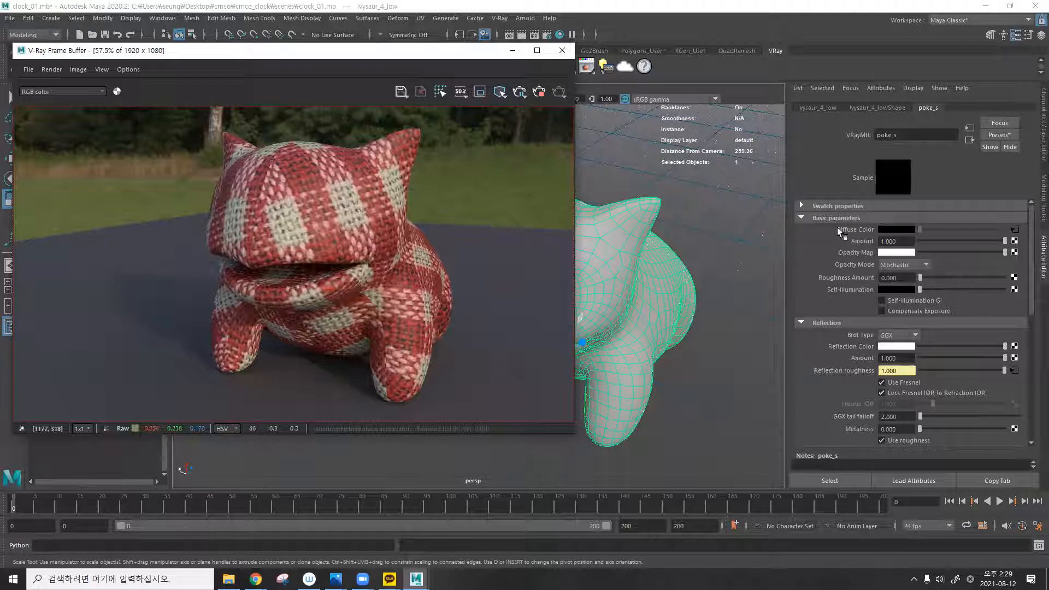
Open the 2D placement of poke_s's diffuse colour map and set its Repeat UV to 10 by 10.
click(1015, 234)
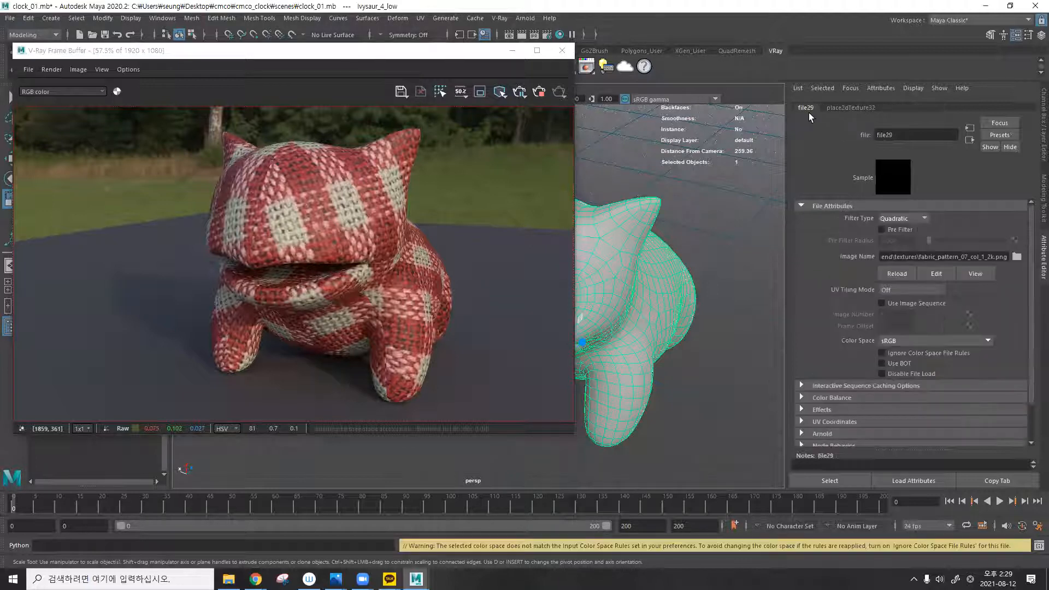
click(851, 108)
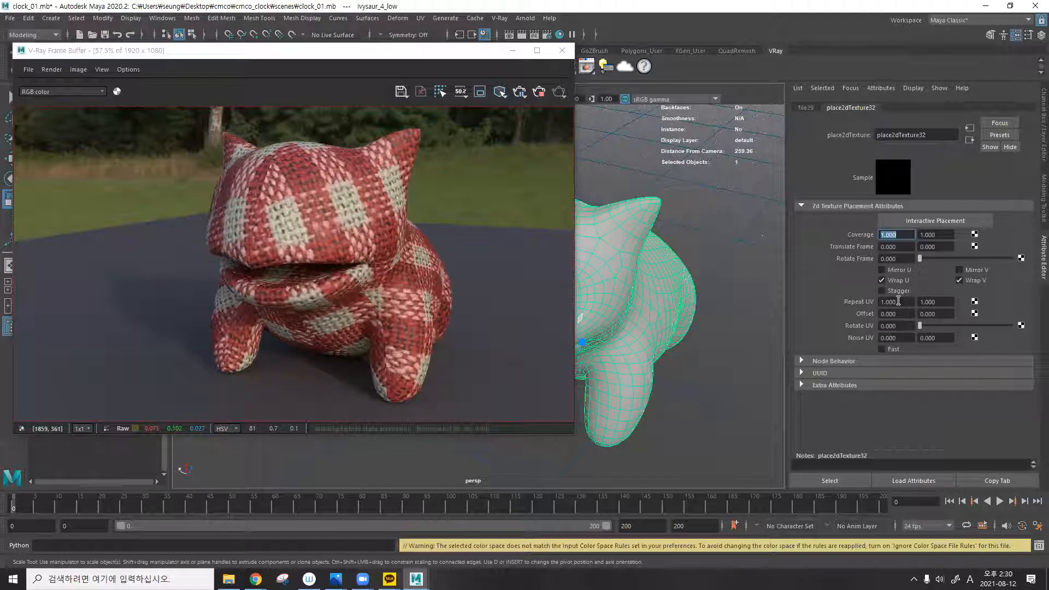
click(860, 304)
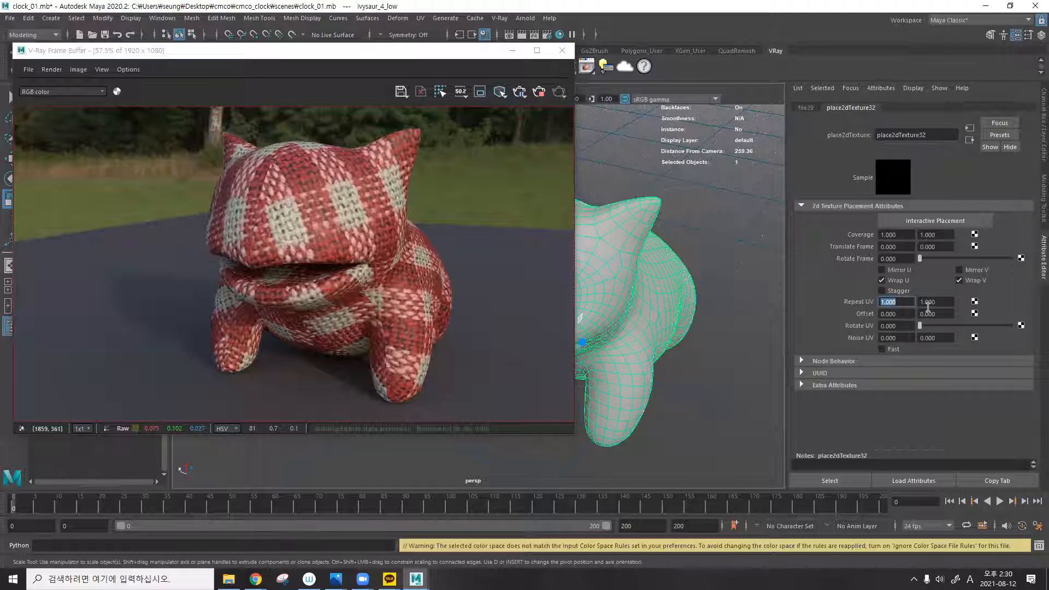
text(10)
key(Return)
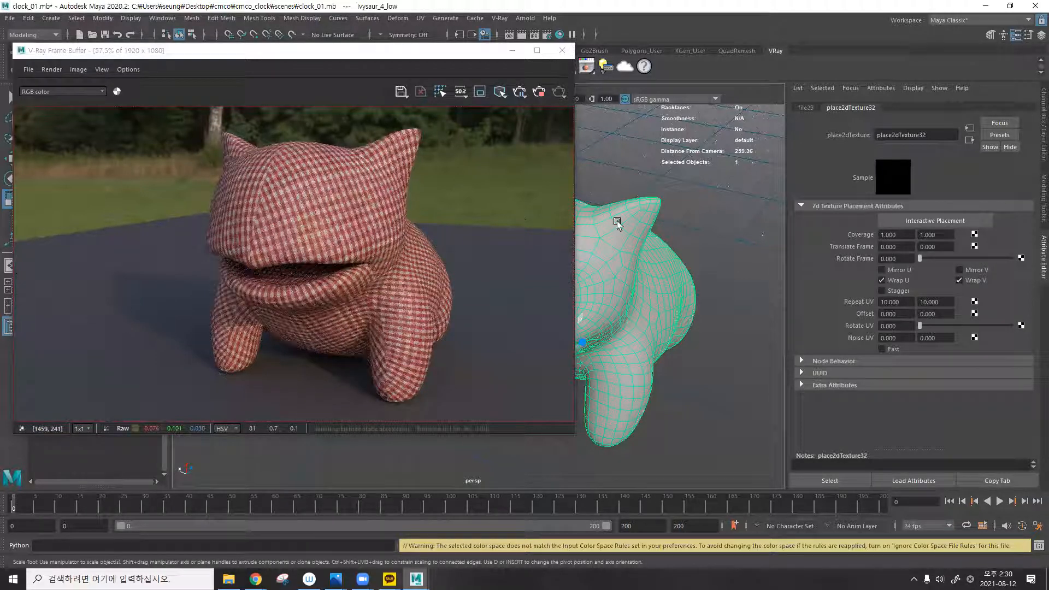
Try a Repeat UV of 40 by 40 on the diffuse colour map's placement.
click(904, 304)
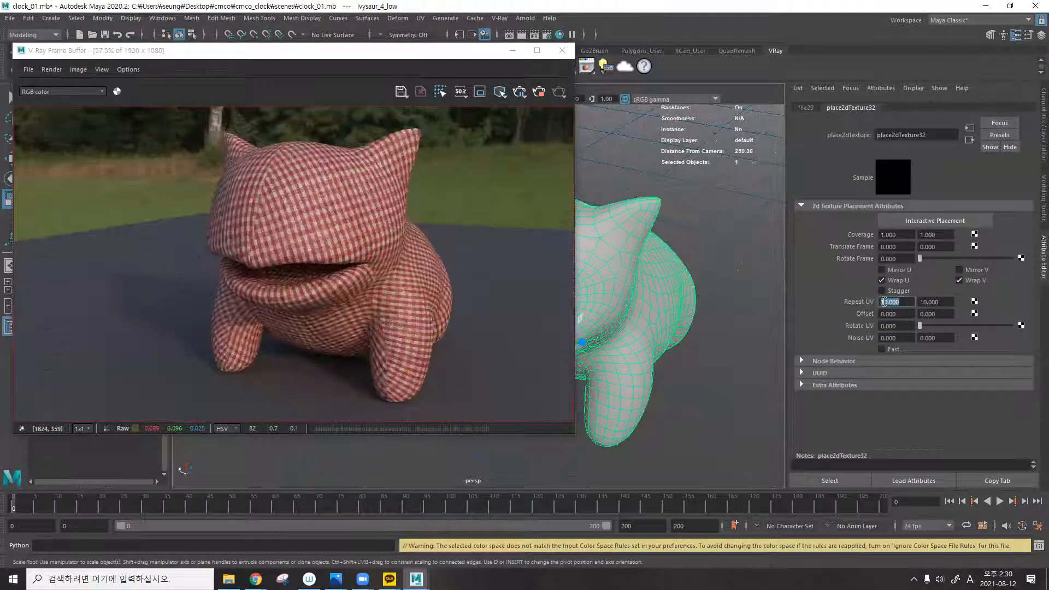
text(40)
key(Tab)
text(40)
key(Return)
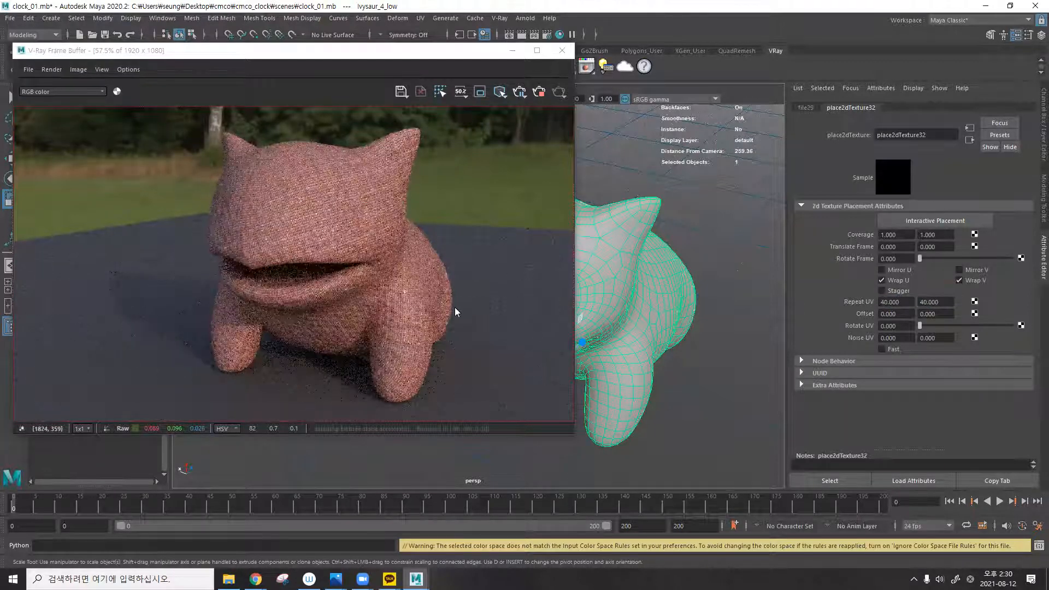
Set the diffuse colour map's Repeat UV to 30 by 30.
click(881, 303)
text(30)
key(Tab)
text(30)
key(Return)
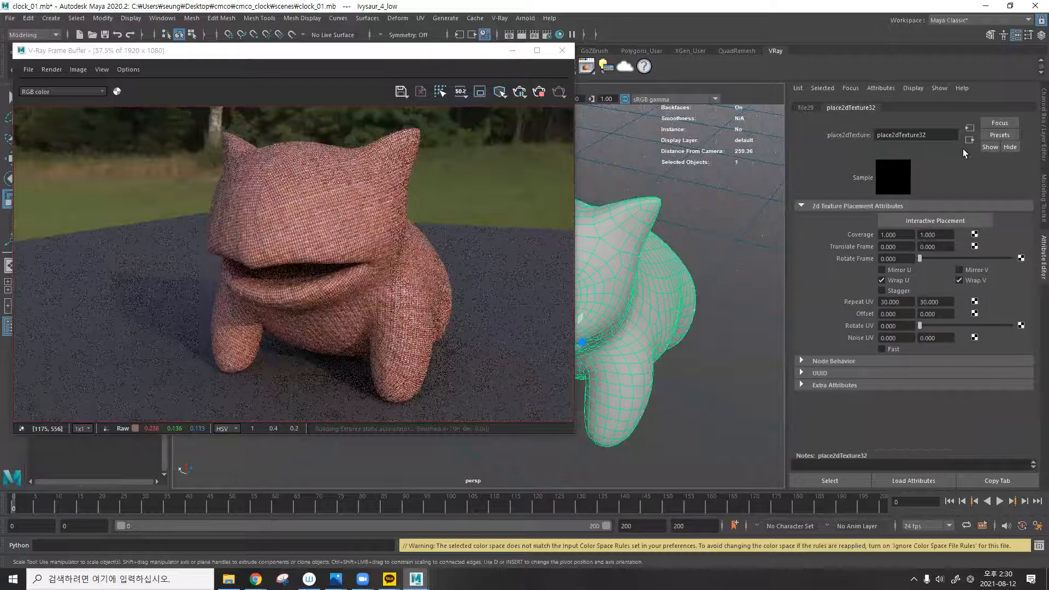
Return to poke_s, open the 2D placement of its reflection roughness map and set Repeat UV to 30 by 30.
click(968, 140)
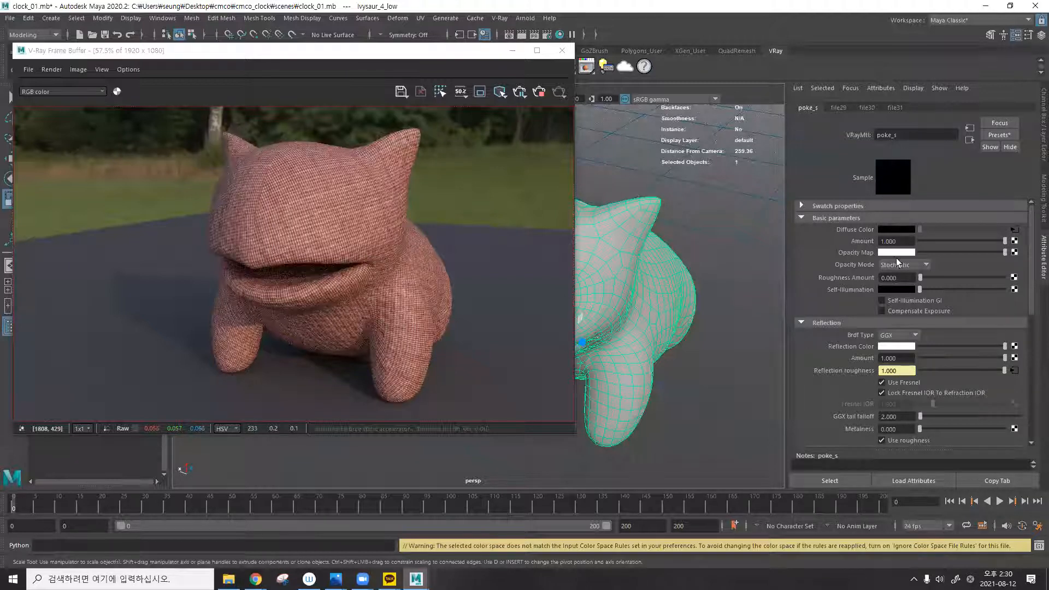
scroll(891, 257, down, 3)
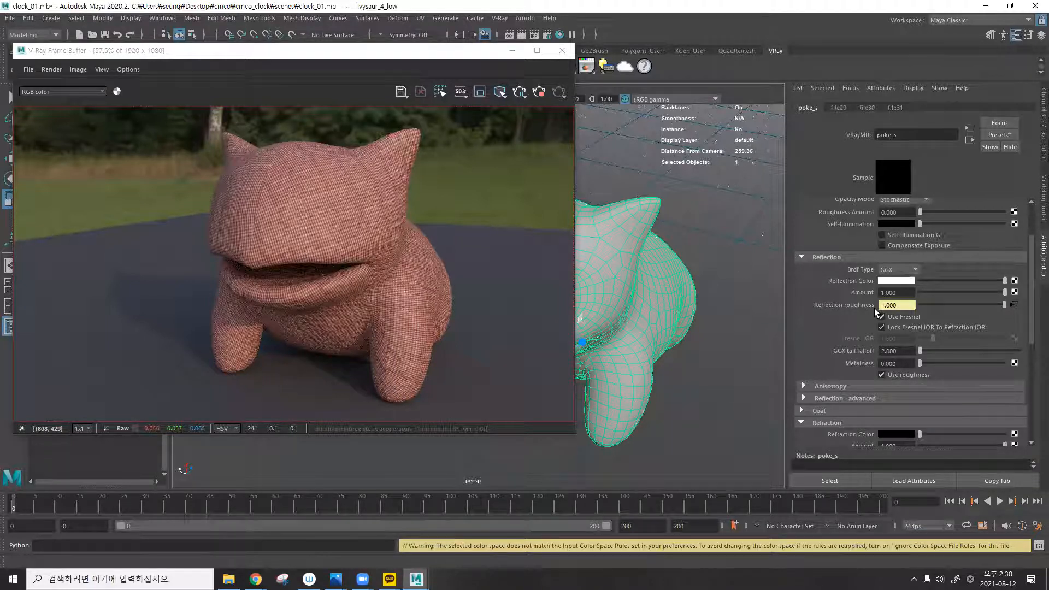
scroll(874, 308, down, 10)
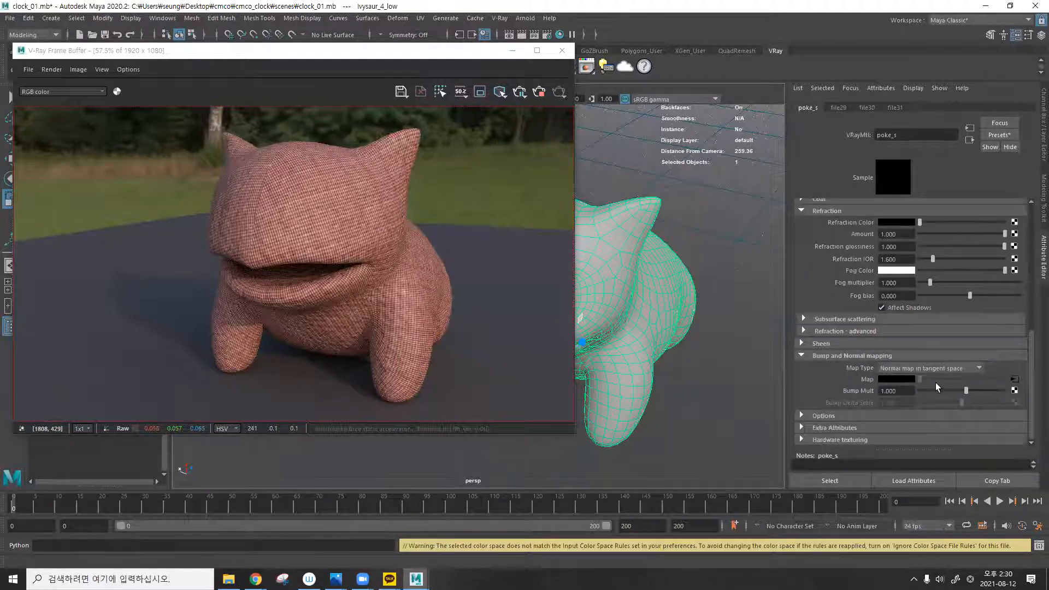
scroll(939, 378, up, 10)
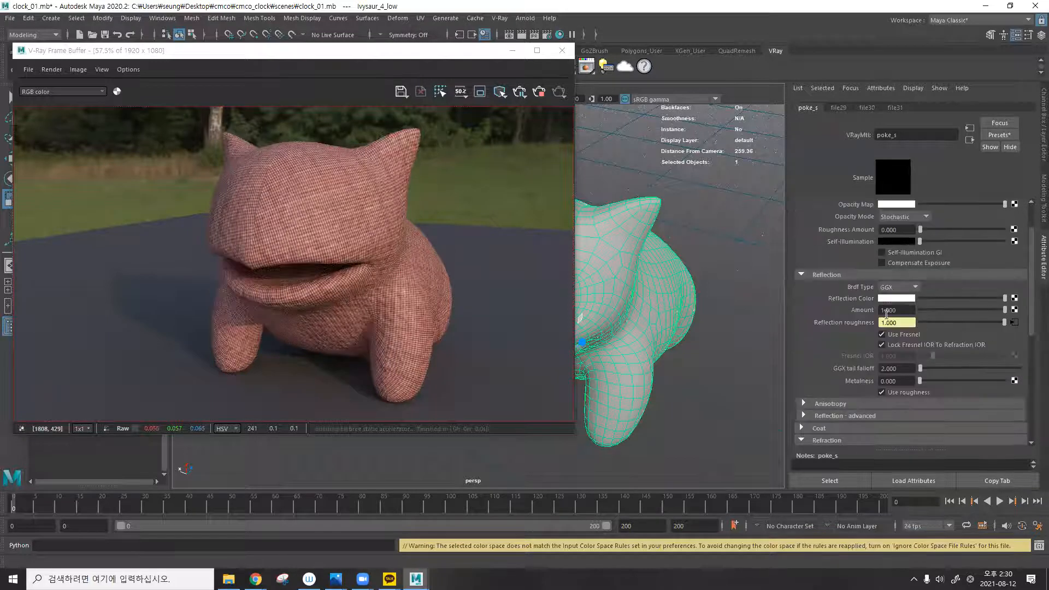
click(1012, 323)
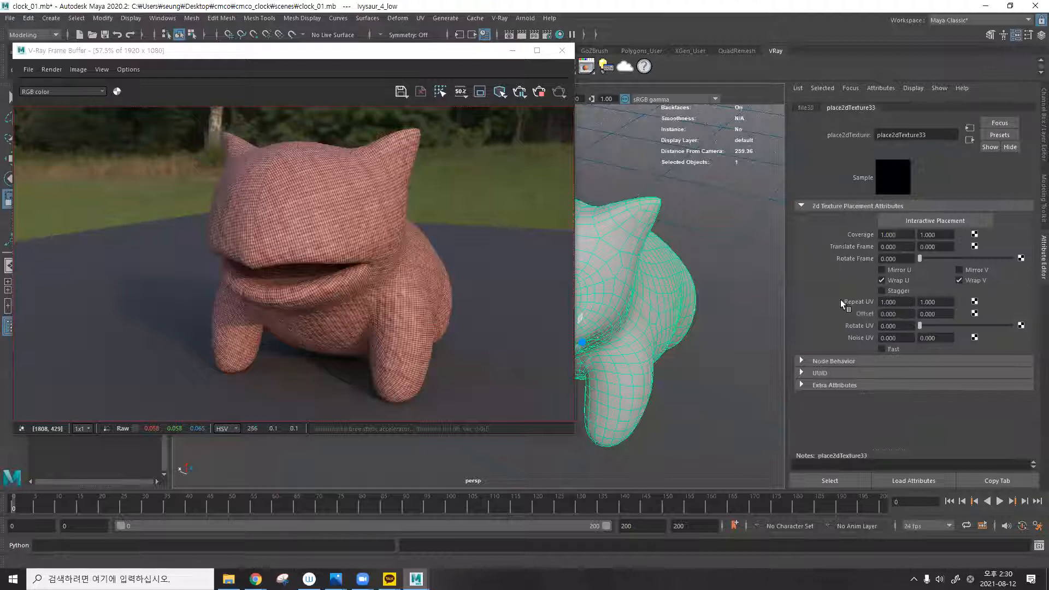
click(888, 301)
text(30)
key(Tab)
text(30)
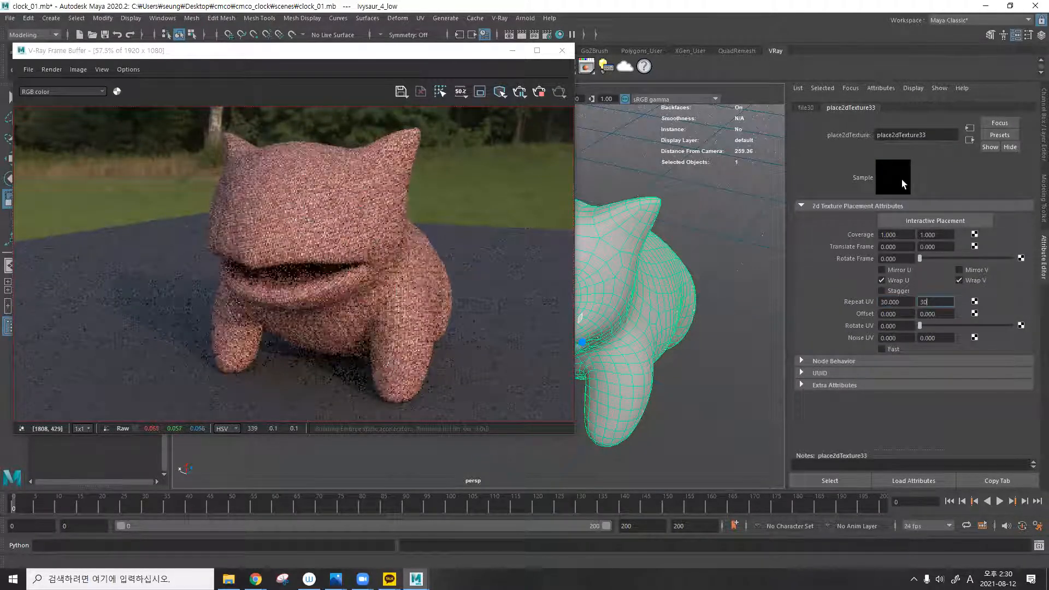
key(Return)
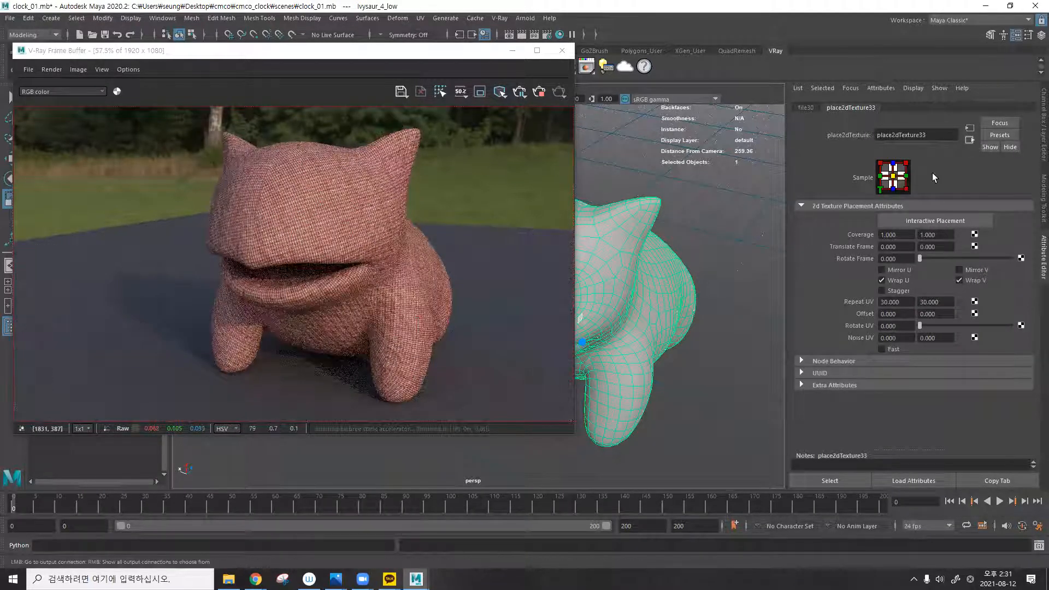
Set Repeat UV to 30 by 30 on the 2D placement of poke_s's normal map, and return to the material.
click(969, 141)
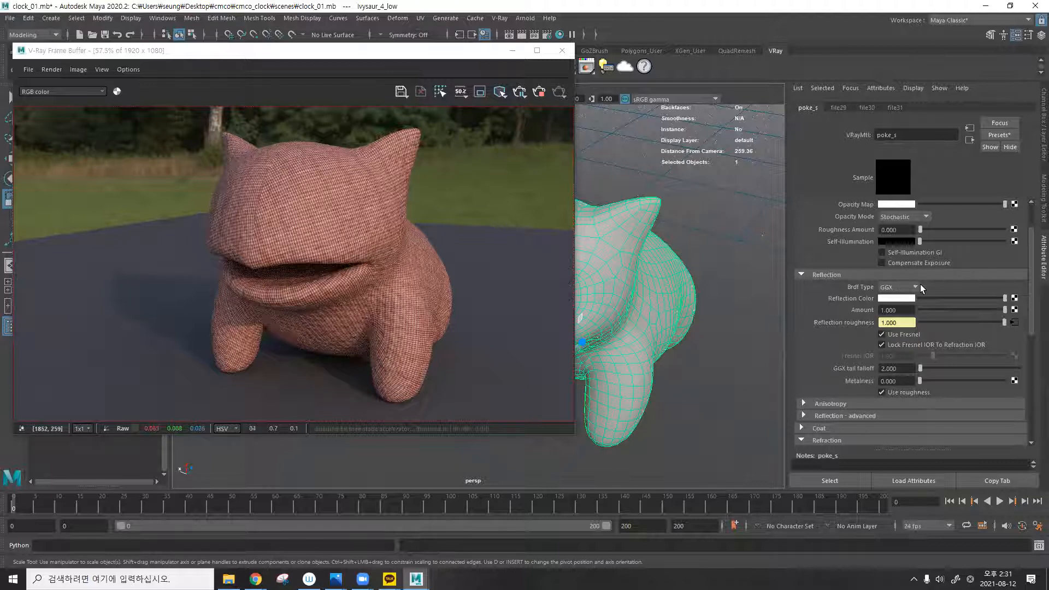
scroll(846, 228, up, 2)
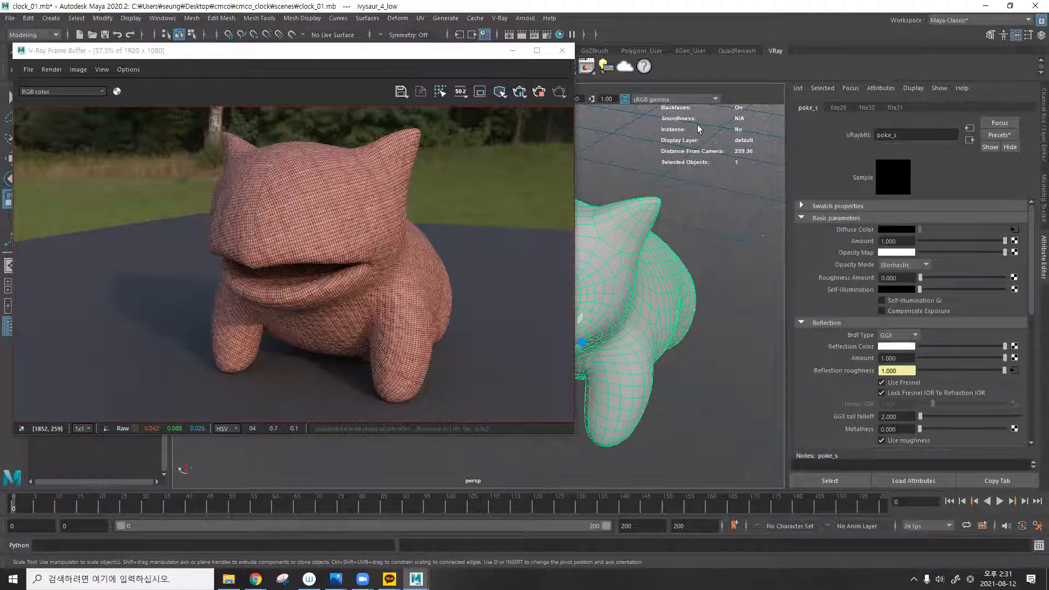
scroll(883, 314, down, 3)
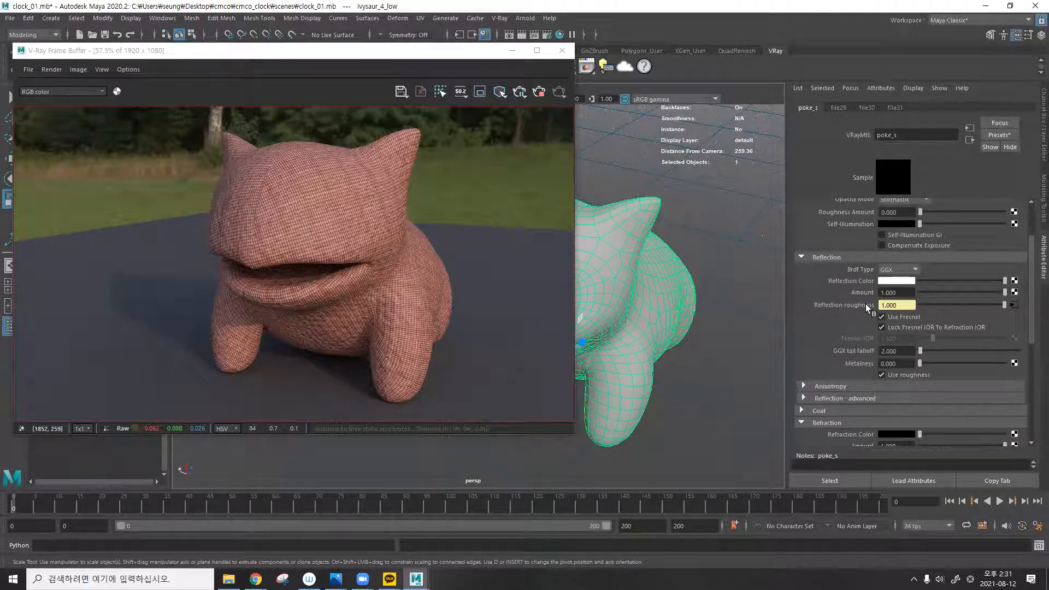
scroll(865, 304, down, 9)
scroll(1014, 384, down, 1)
click(1014, 380)
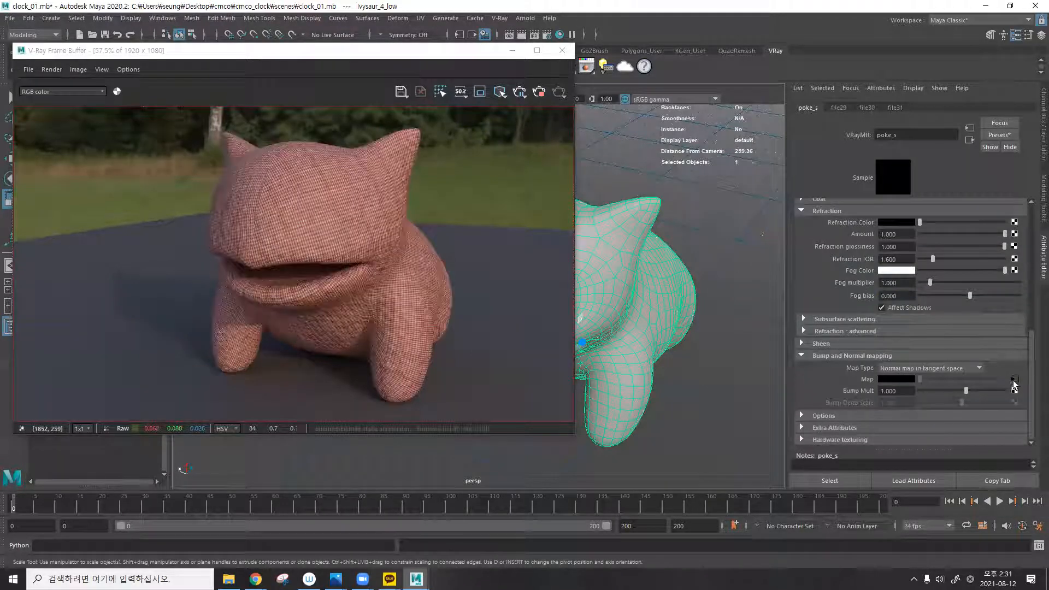
click(865, 107)
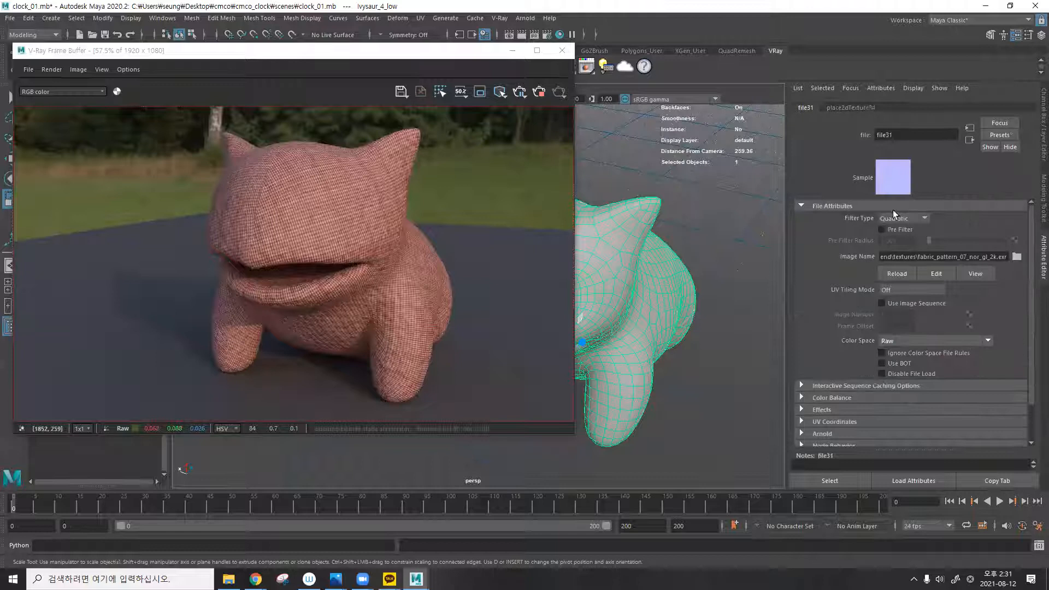
drag(901, 302, 838, 296)
text(30)
key(Tab)
text(30)
key(Return)
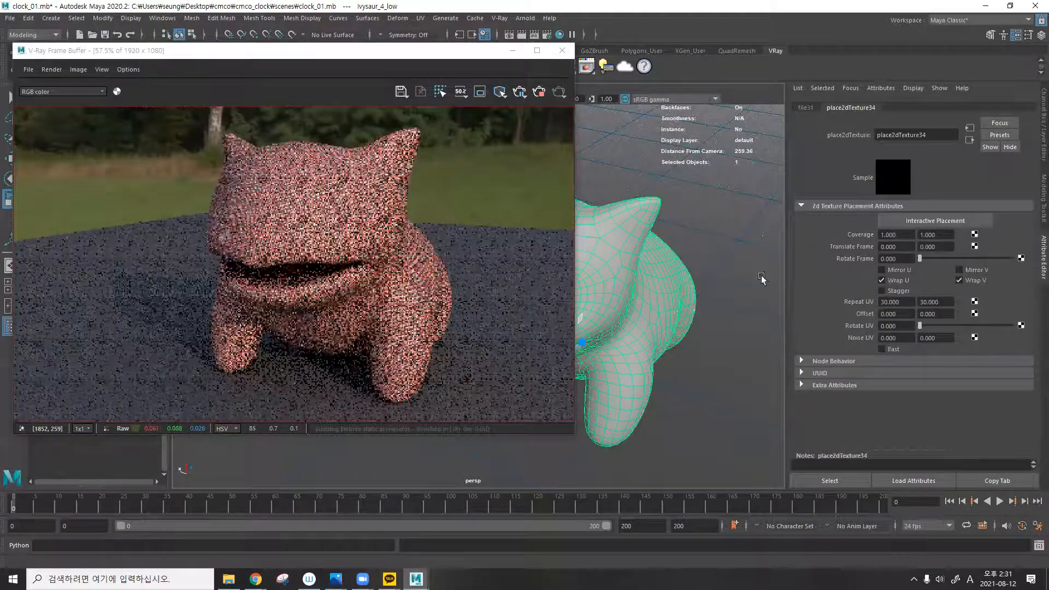
click(970, 141)
click(969, 141)
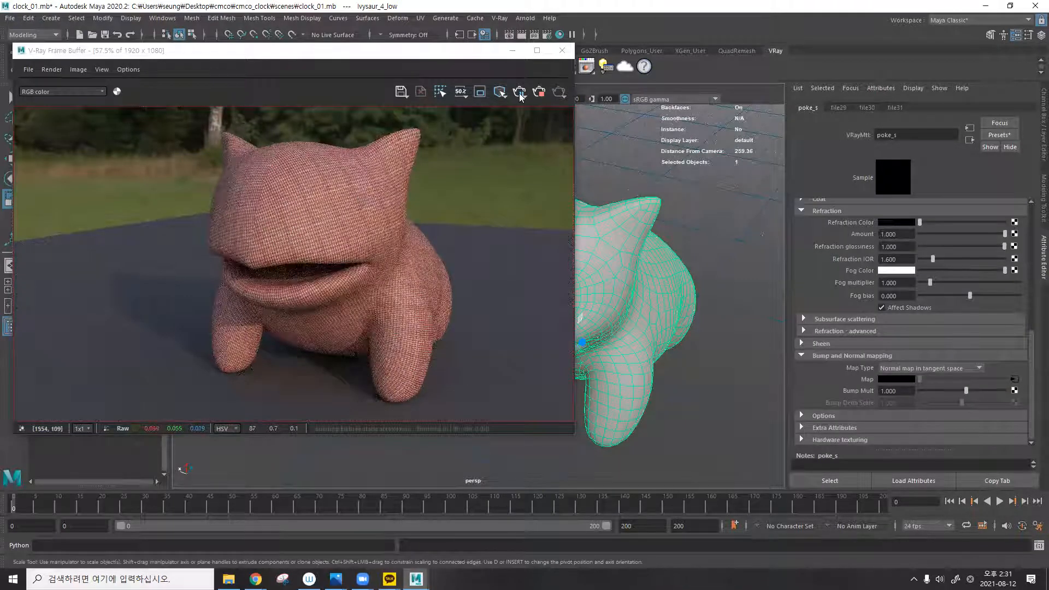
Look at the Fabric Pattern 07 texture on Poly Haven, return to Maya and compare it with the rendered fabric.
click(255, 579)
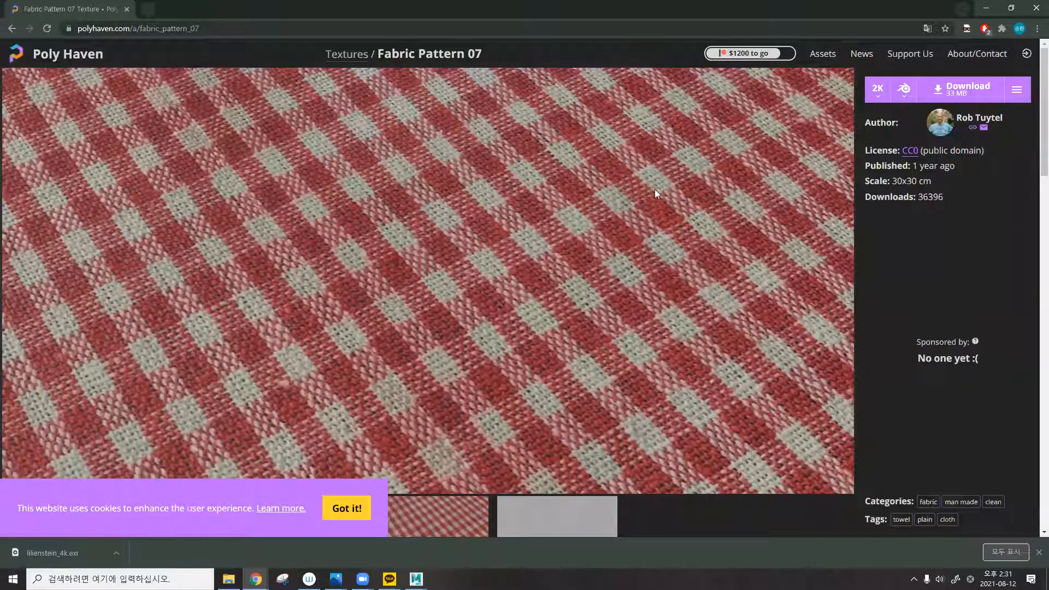
click(987, 8)
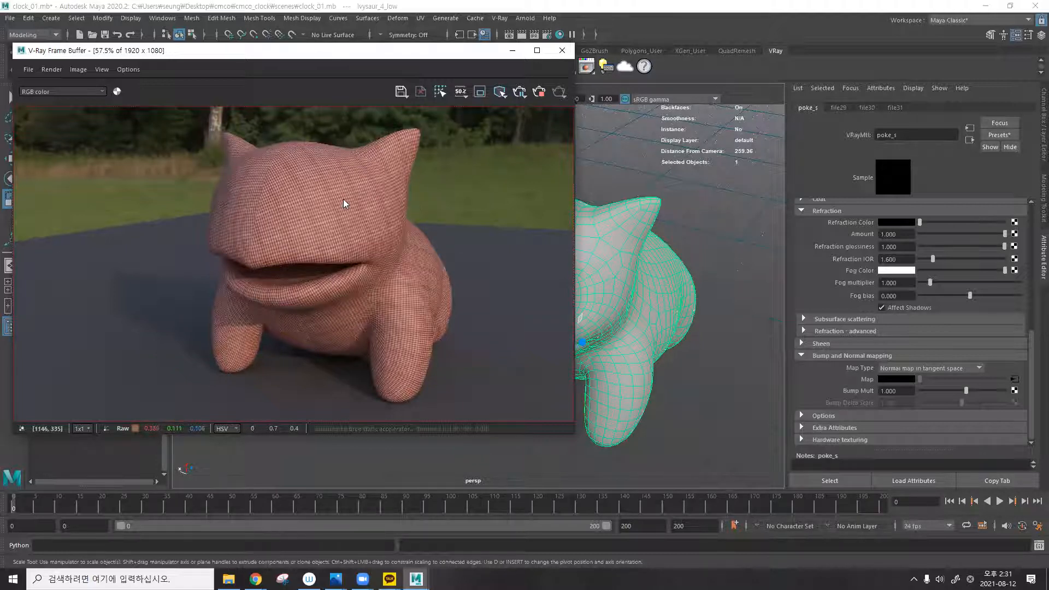
scroll(345, 204, up, 5)
scroll(343, 199, down, 4)
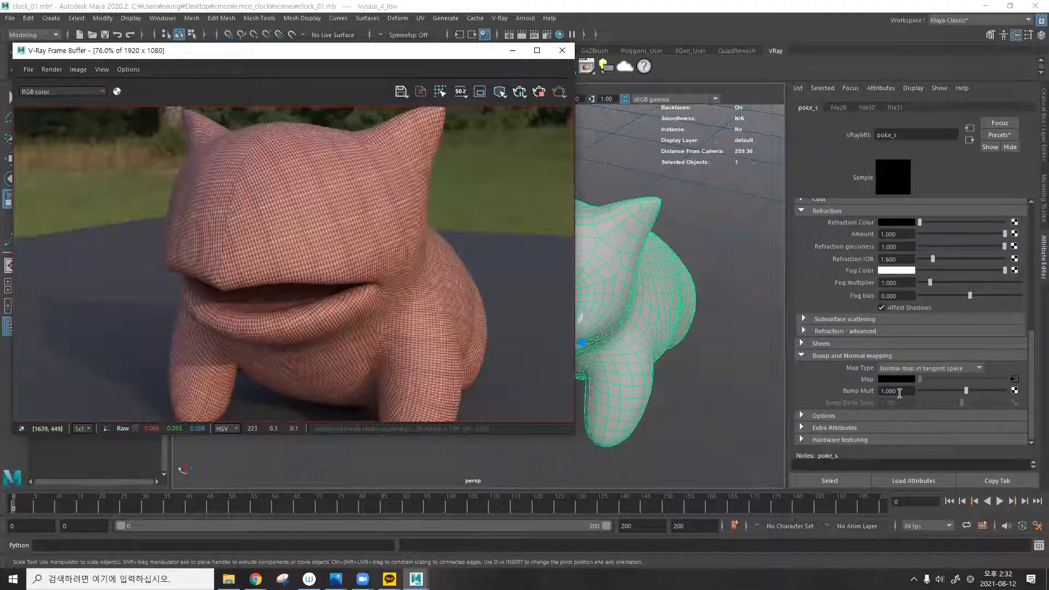
Try a Bump Mult of 5 on the poke_s material and inspect the fabric up close in the render.
drag(905, 393, 809, 394)
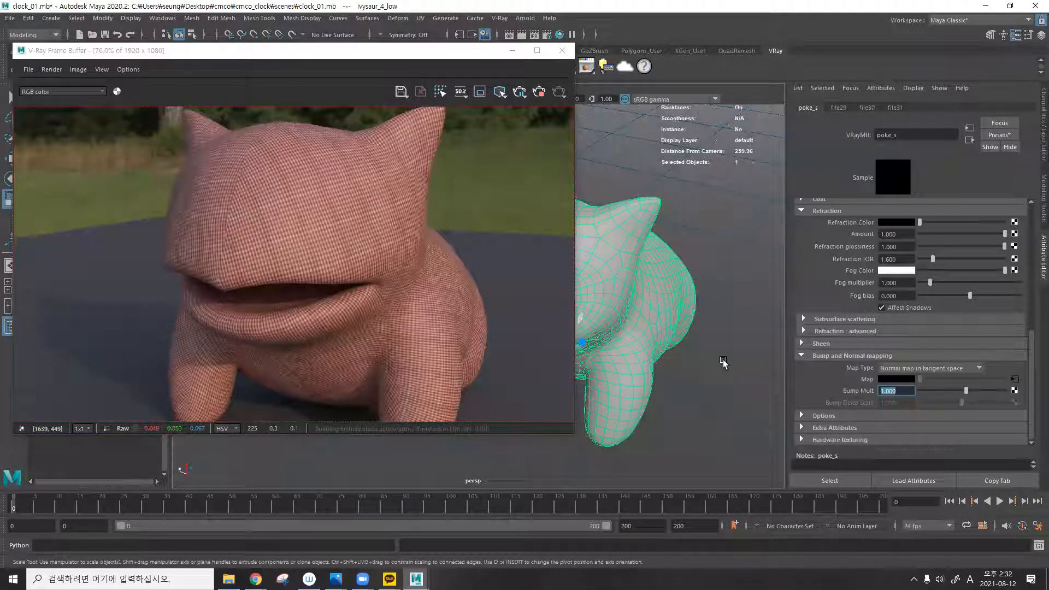
text(5)
key(Return)
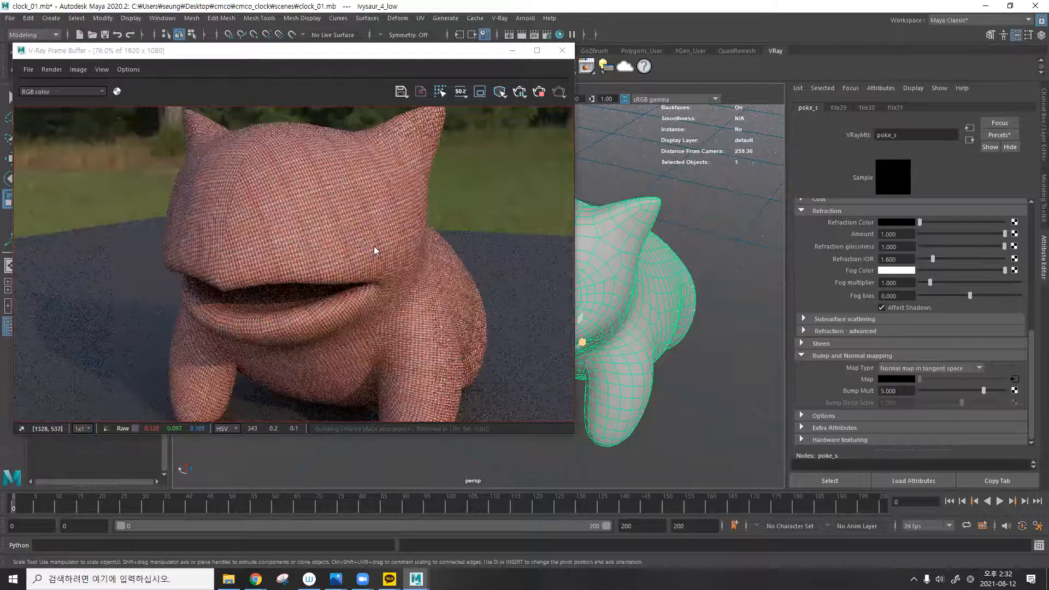
scroll(374, 247, up, 4)
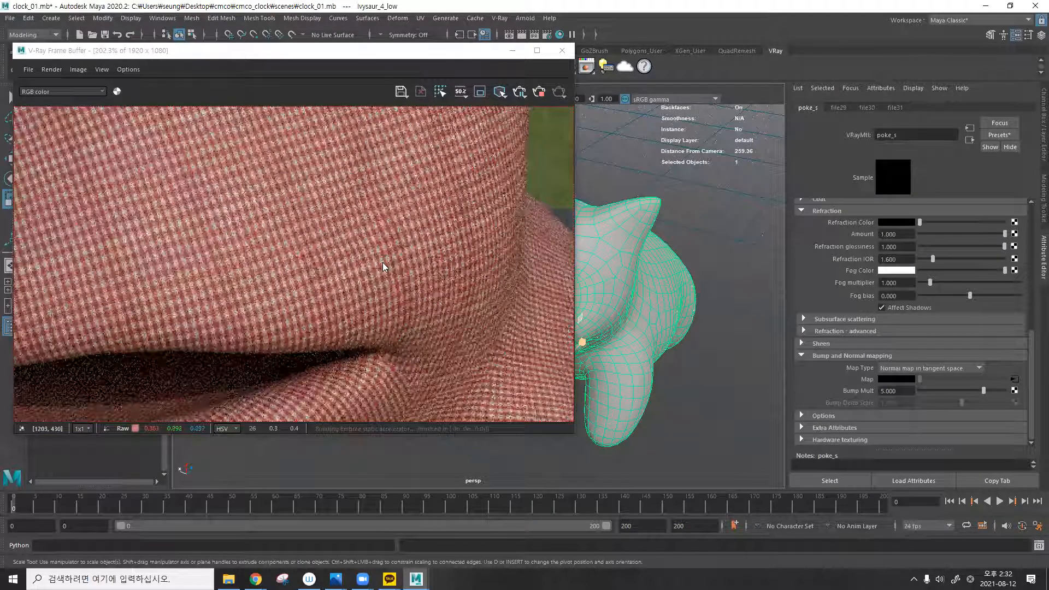
Try a Bump Mult of 7 on poke_s and inspect the fabric relief in the render from near and far.
scroll(383, 267, down, 3)
double_click(890, 391)
text(7)
key(Return)
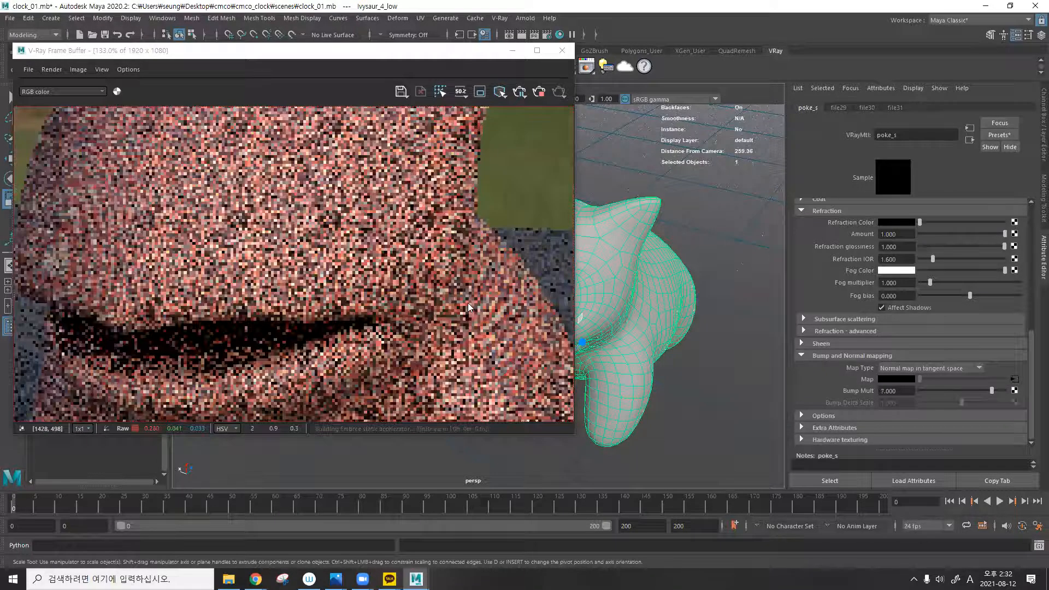
scroll(470, 304, down, 2)
scroll(471, 309, down, 1)
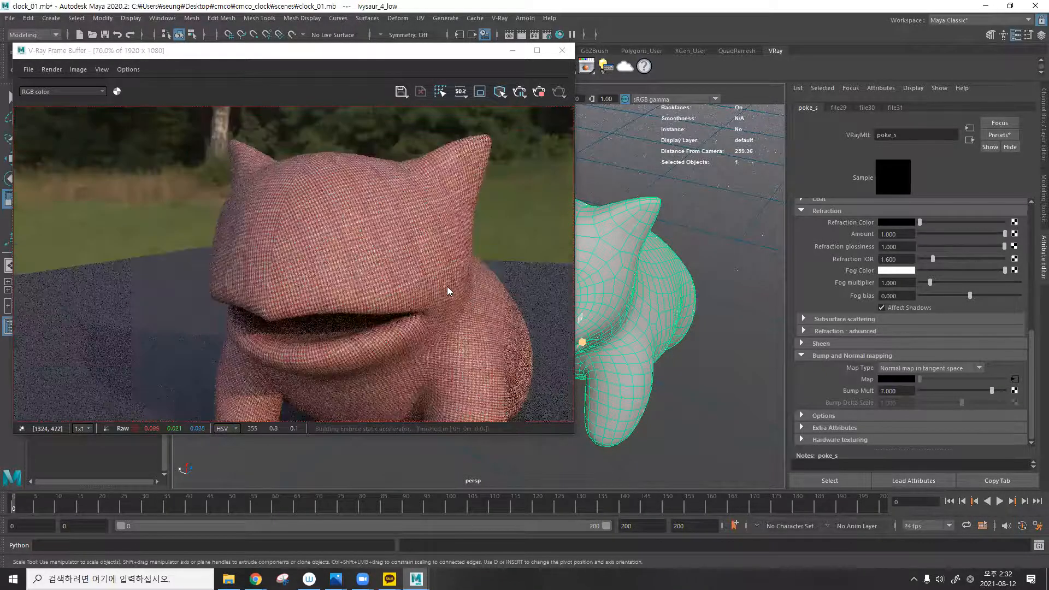
scroll(445, 285, down, 3)
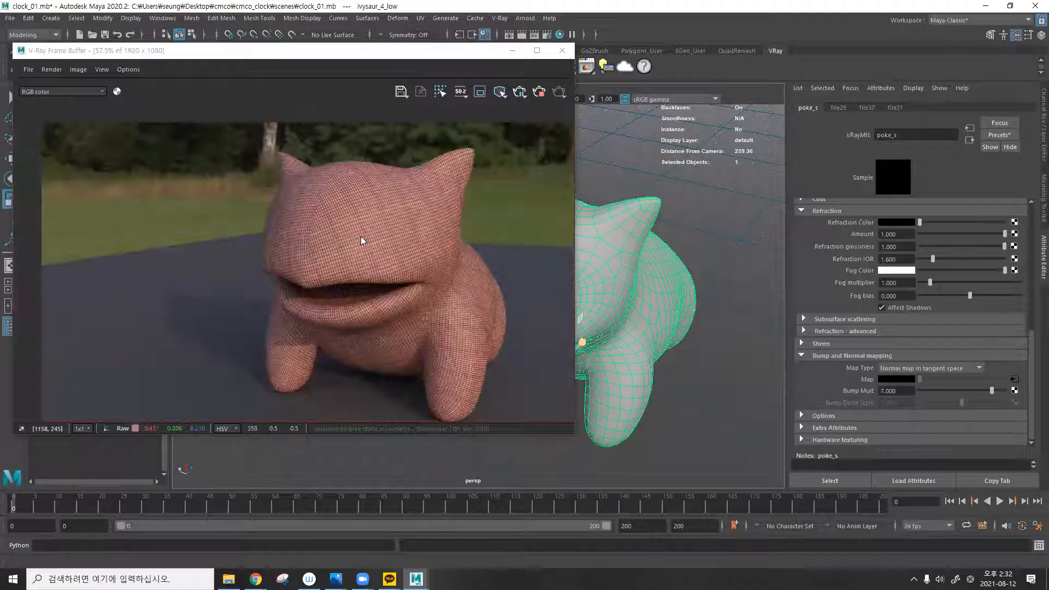
scroll(360, 236, up, 3)
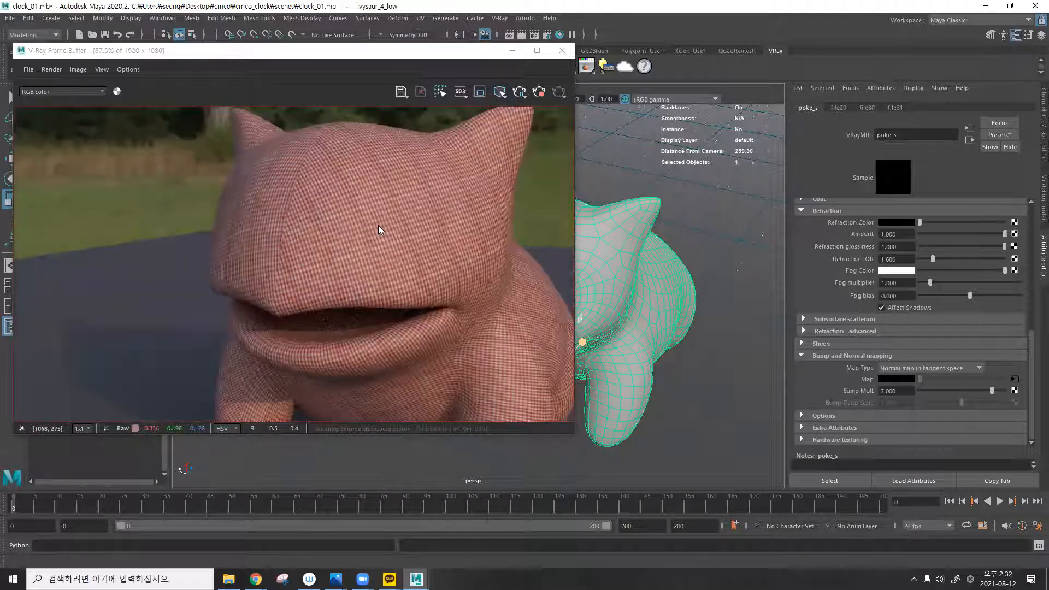
scroll(378, 225, up, 3)
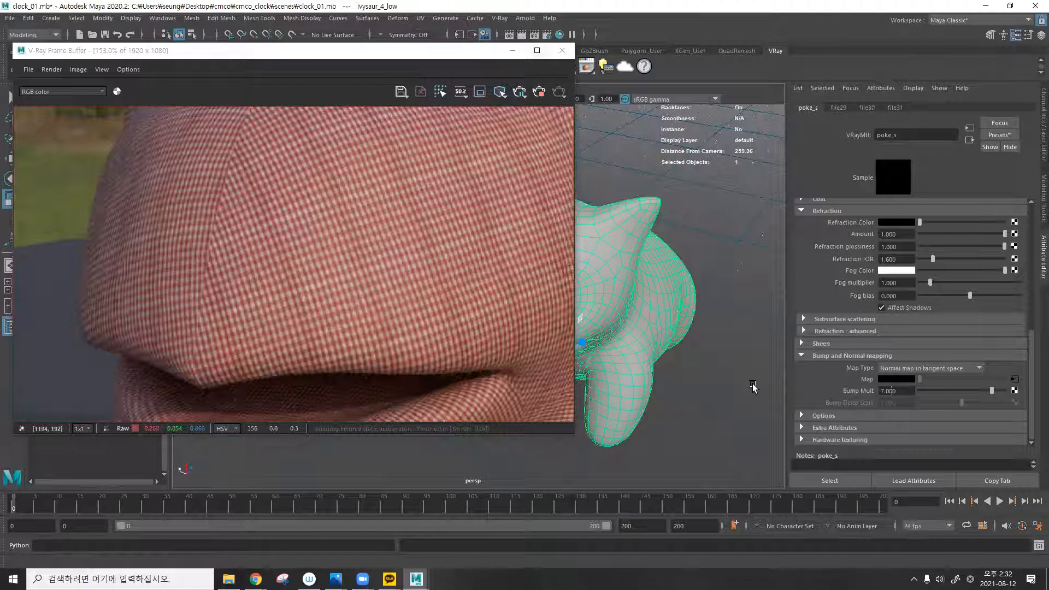
Set the Bump Mult of poke_s to 10 and close the V-Ray Frame Buffer.
text(10)
key(Return)
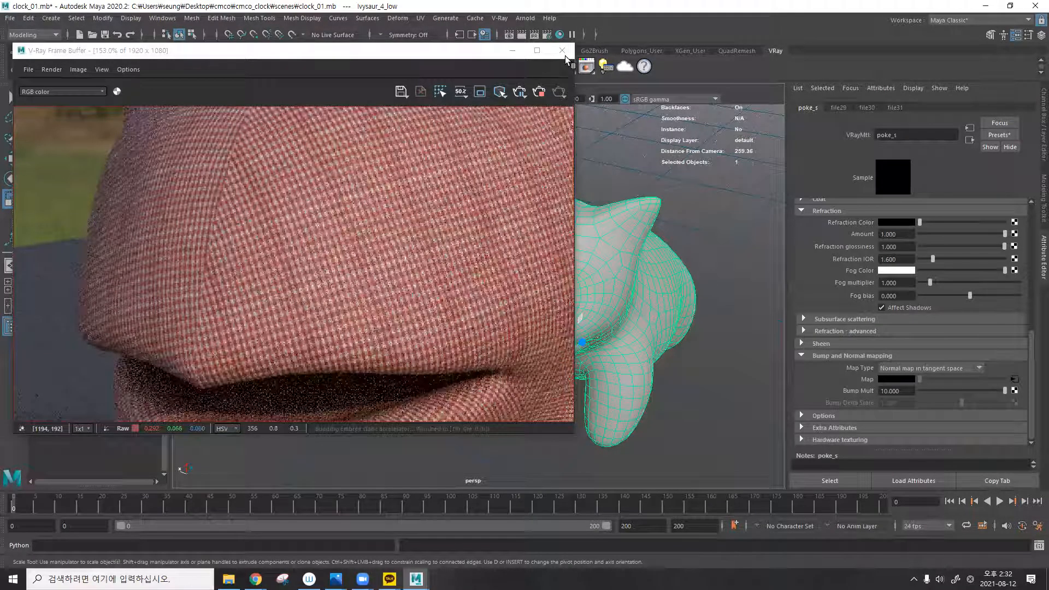
click(562, 51)
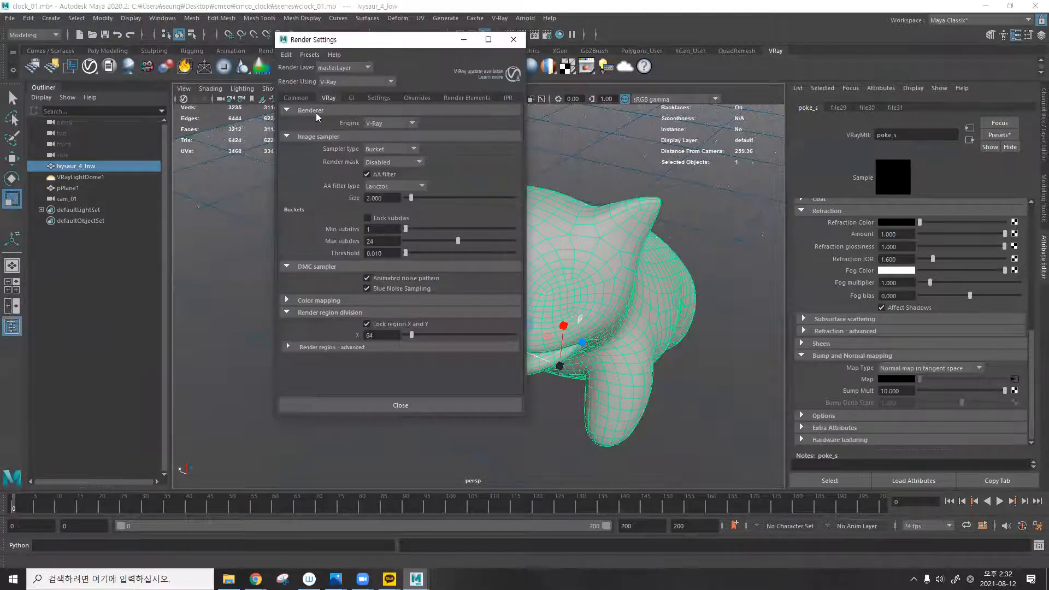
Try the Progressive image sampler in the V-Ray render settings, switch back to Bucket and close the settings.
drag(315, 137, 302, 151)
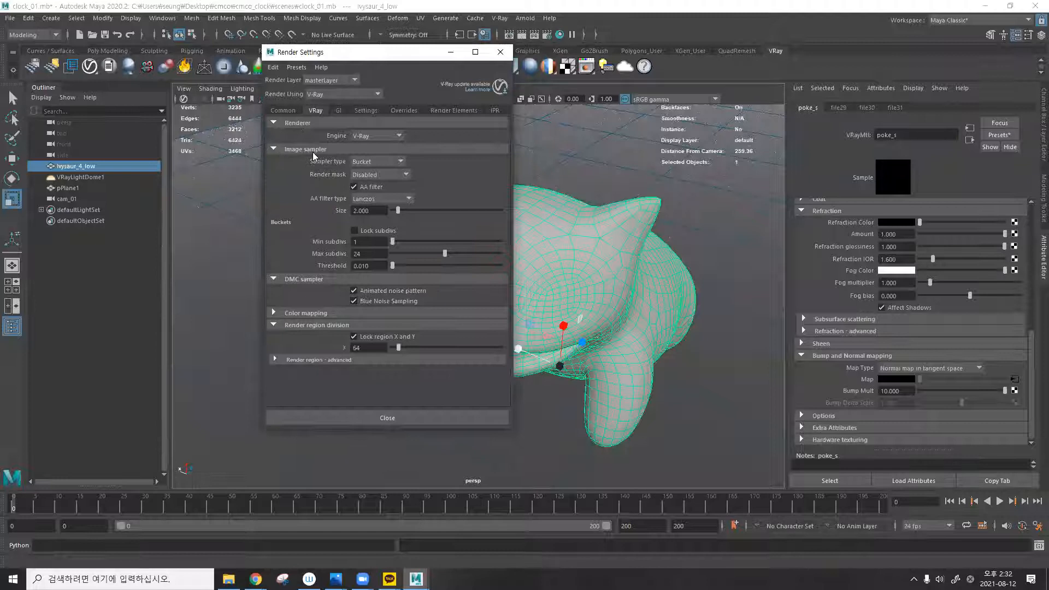
click(384, 163)
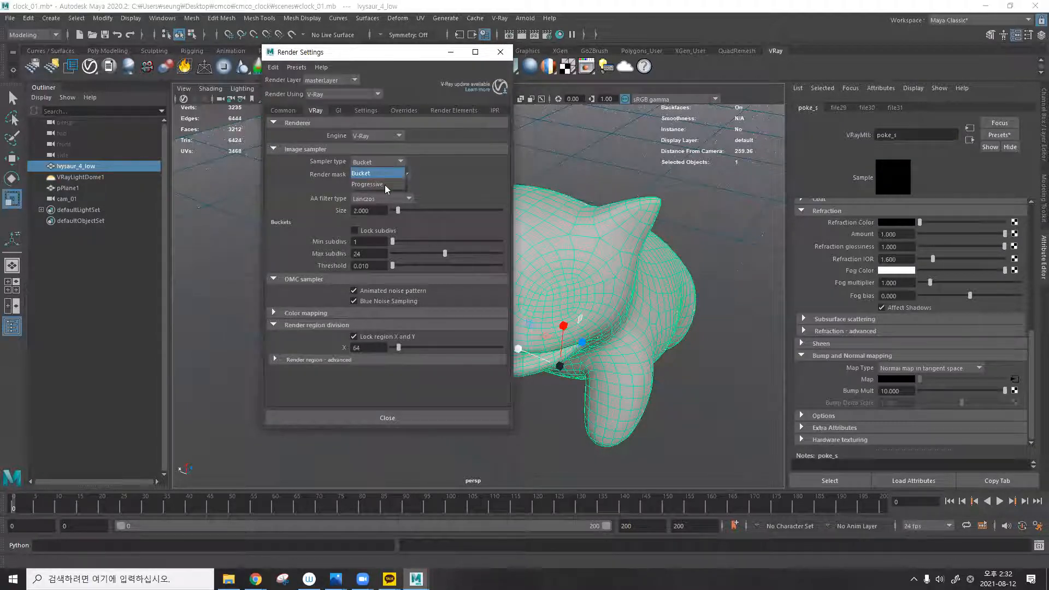
click(384, 185)
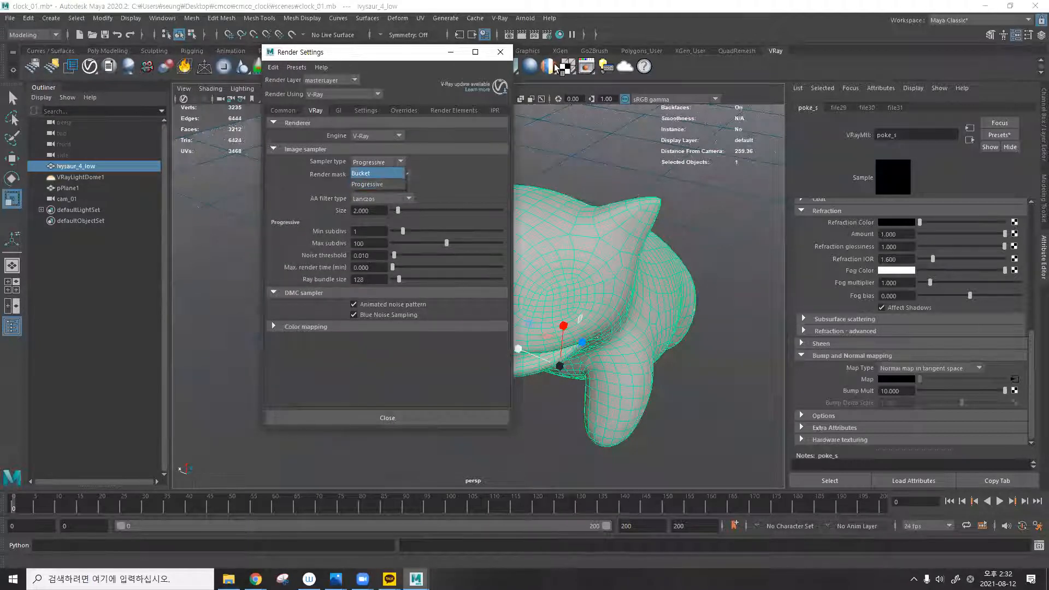
key(Return)
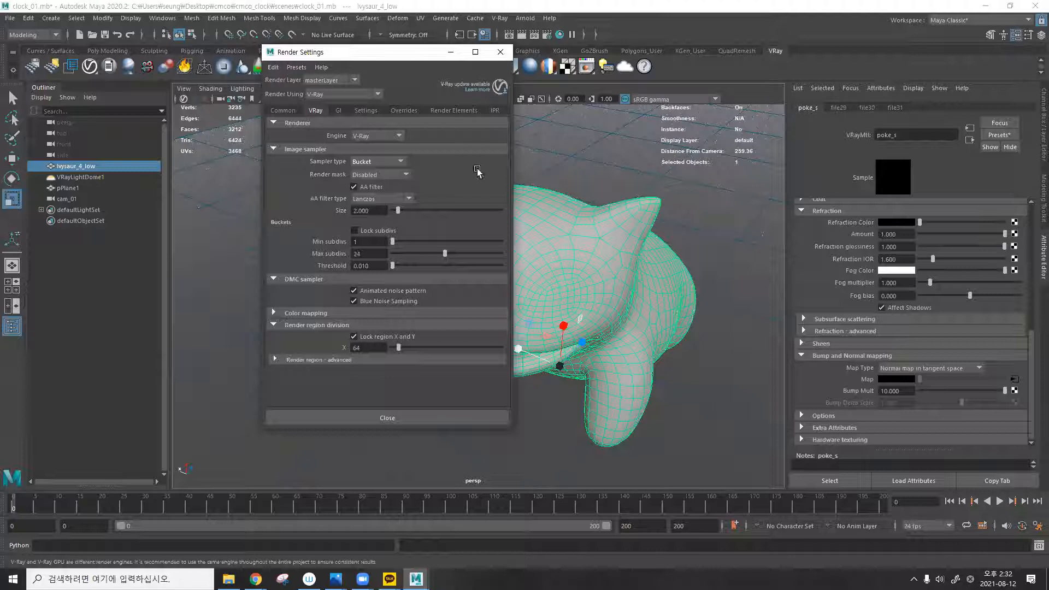
click(502, 53)
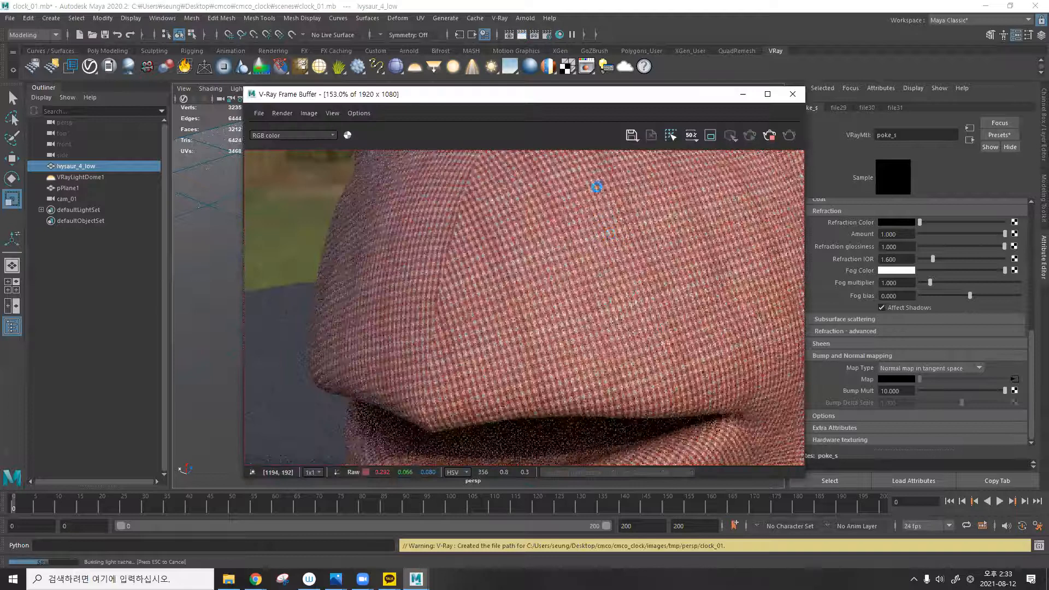
Stop the perspective-view render and render the scene through cam_01 instead.
scroll(573, 306, down, 4)
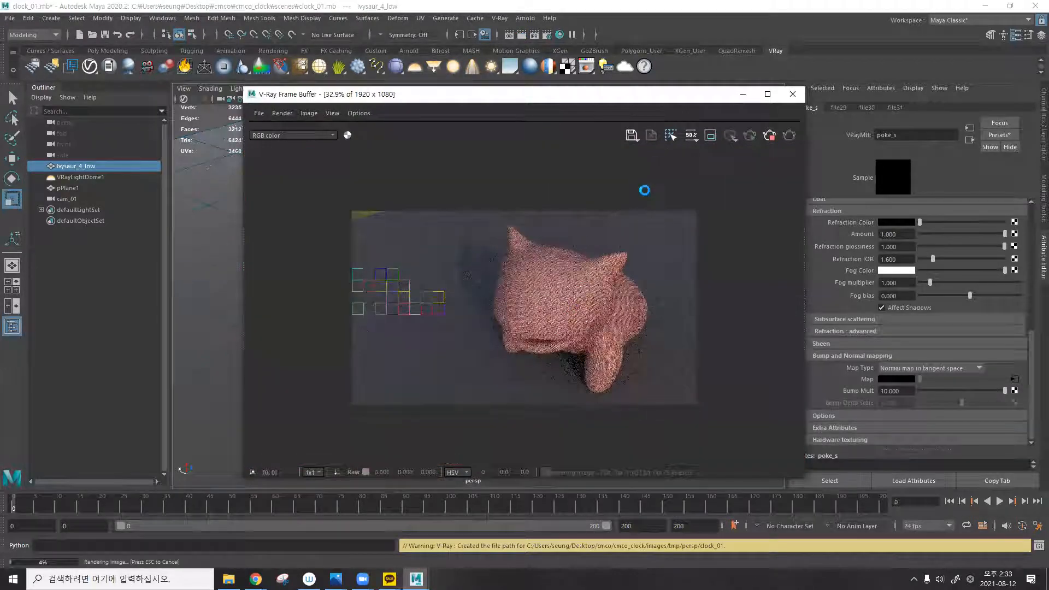
key(Escape)
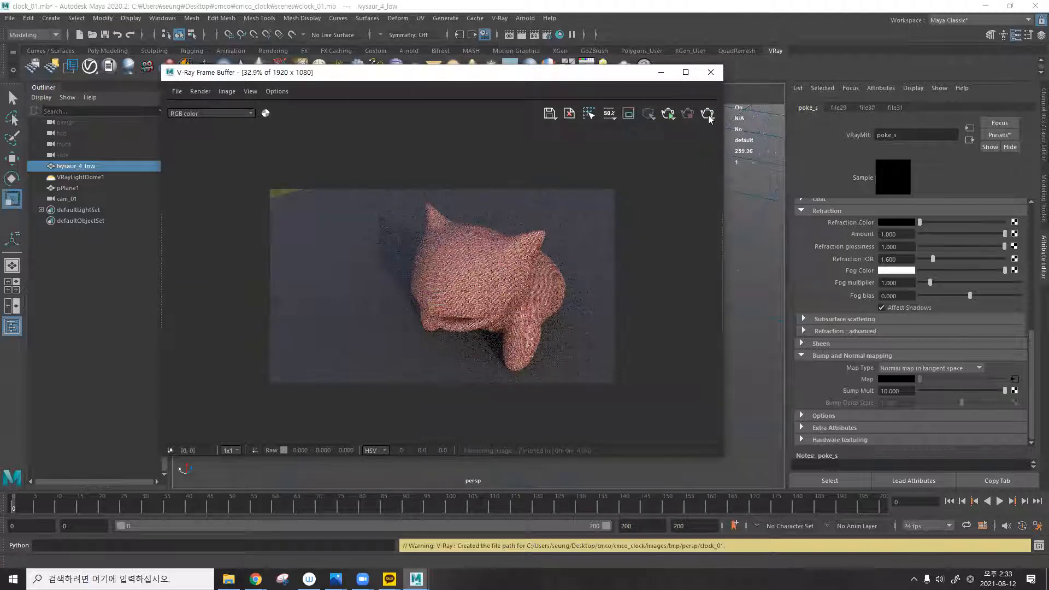
click(708, 115)
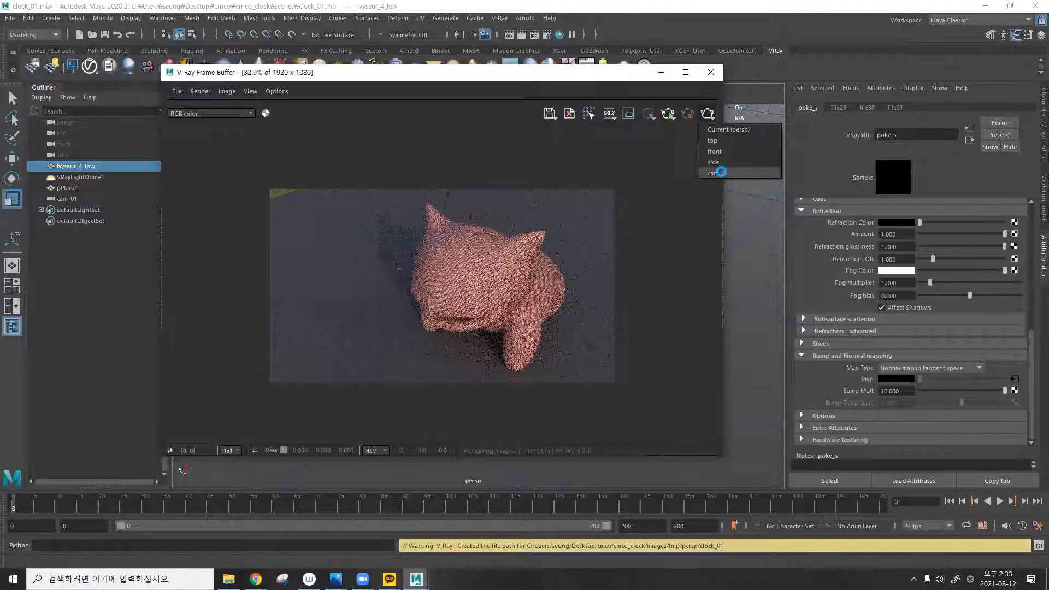
click(716, 172)
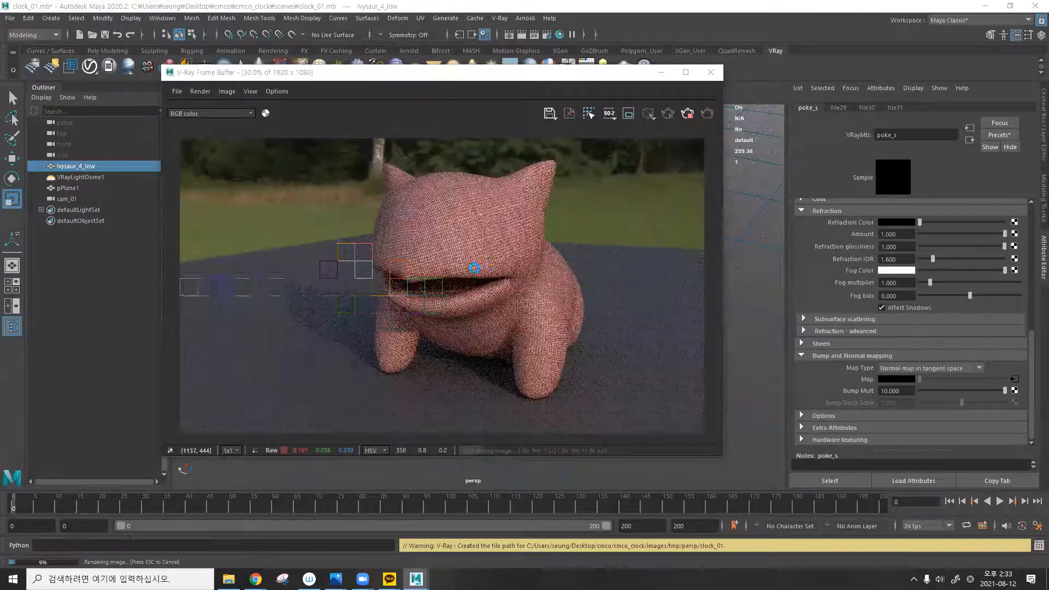
Examine the checked fabric around the mouth and lower lip as the cam_01 render refines.
scroll(522, 252, up, 2)
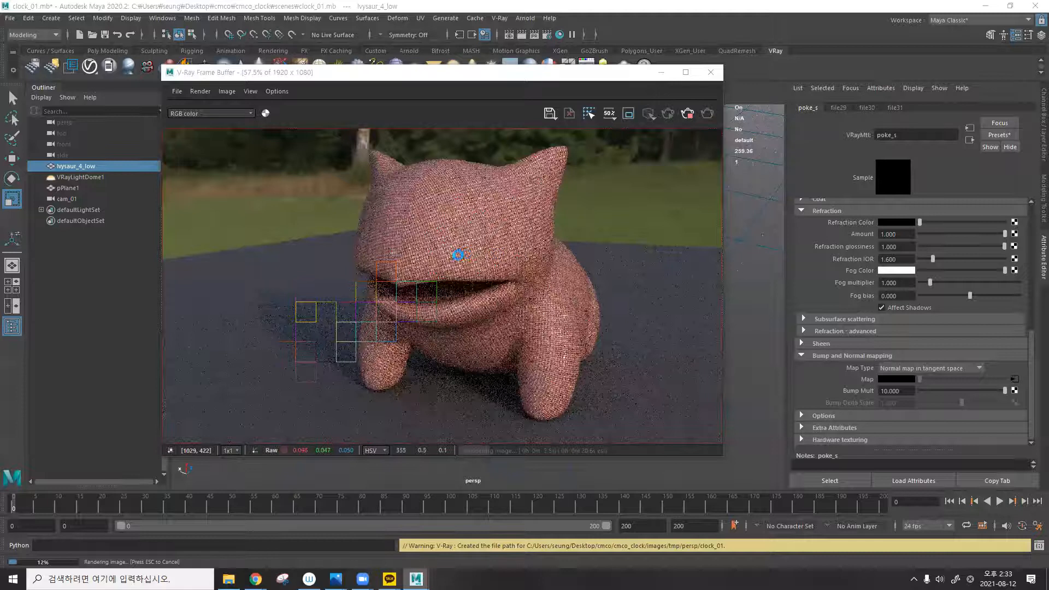
scroll(458, 255, up, 2)
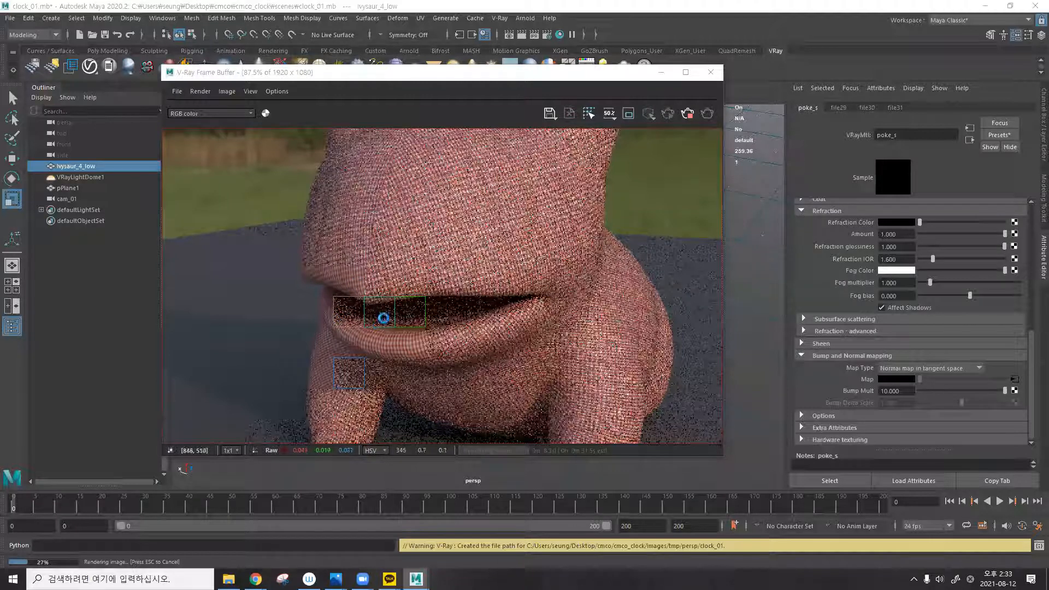
scroll(374, 315, up, 1)
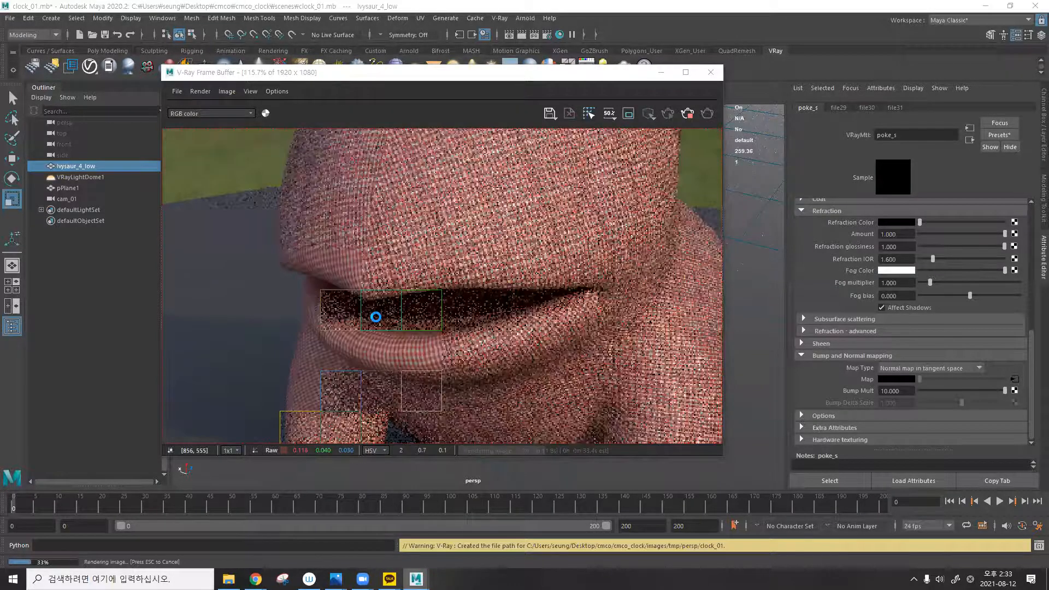
scroll(375, 316, down, 2)
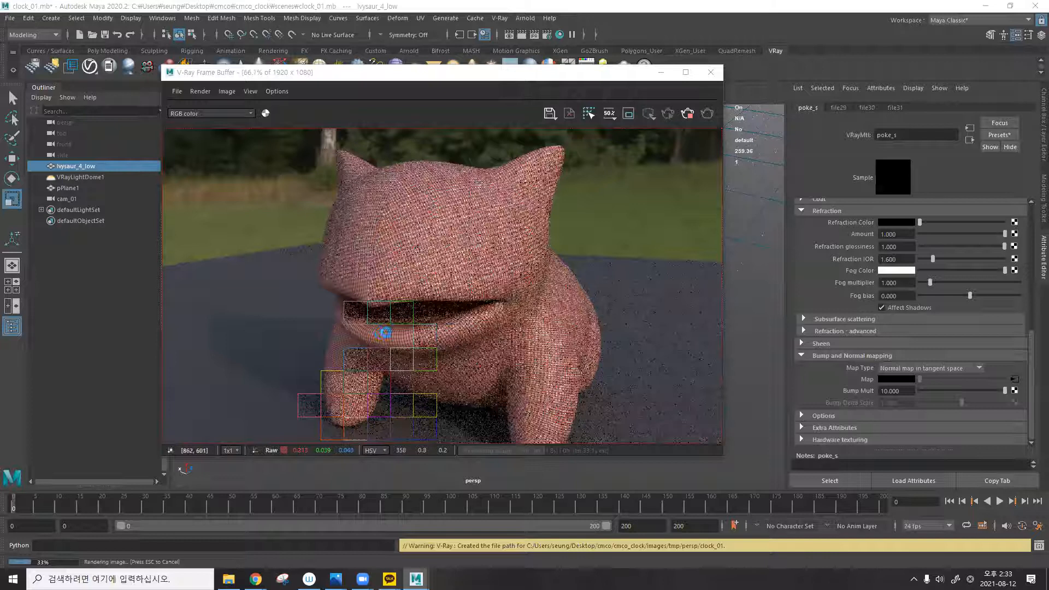
scroll(369, 338, up, 4)
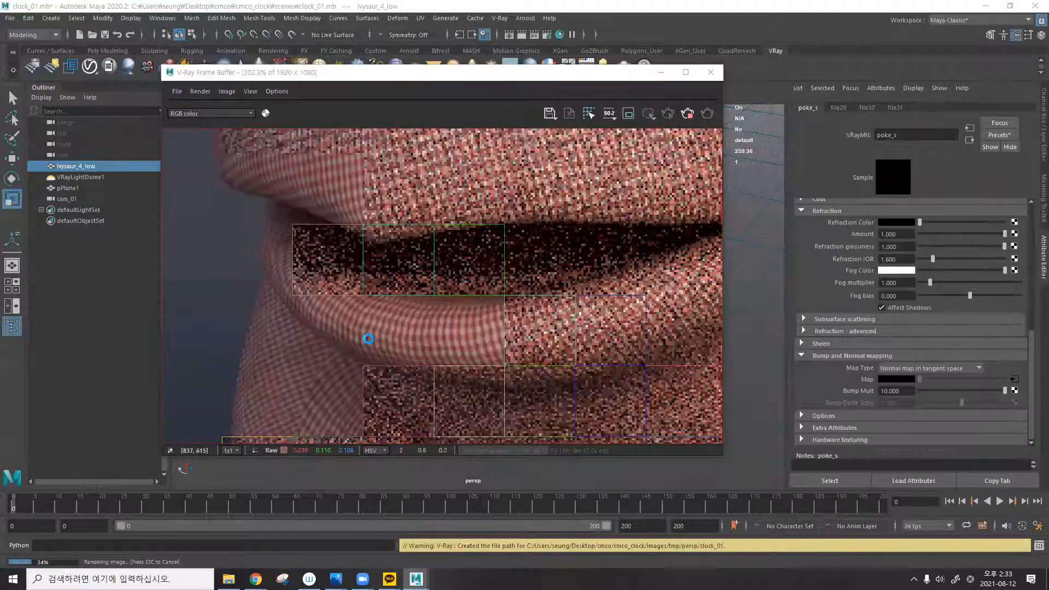
scroll(368, 339, down, 2)
scroll(339, 277, up, 1)
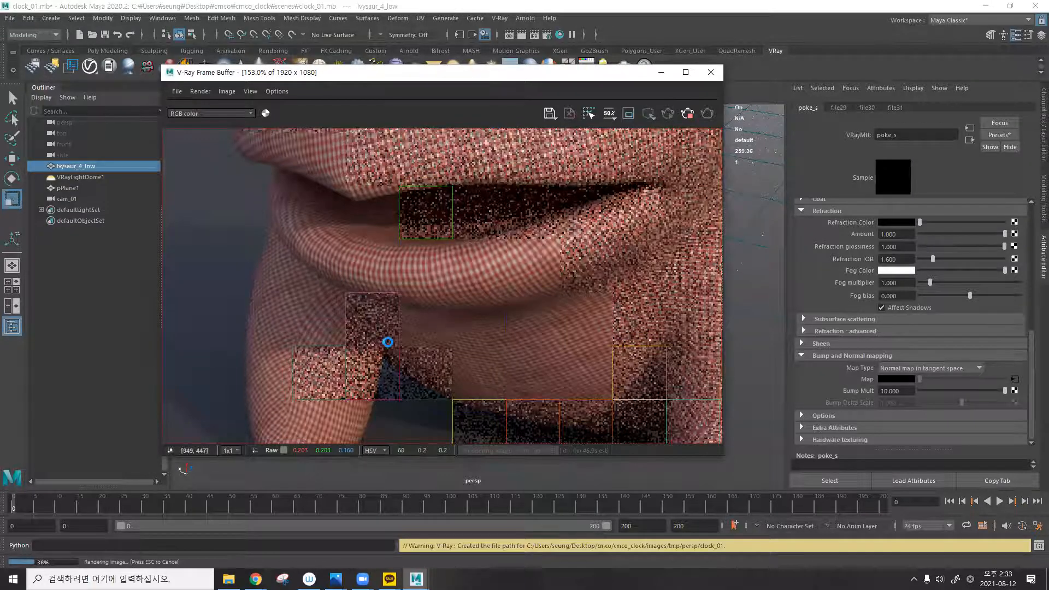
Maximize the V-Ray Frame Buffer and examine the fabric pattern and its seams on the front leg and belly.
key(super+Up)
scroll(388, 340, up, 2)
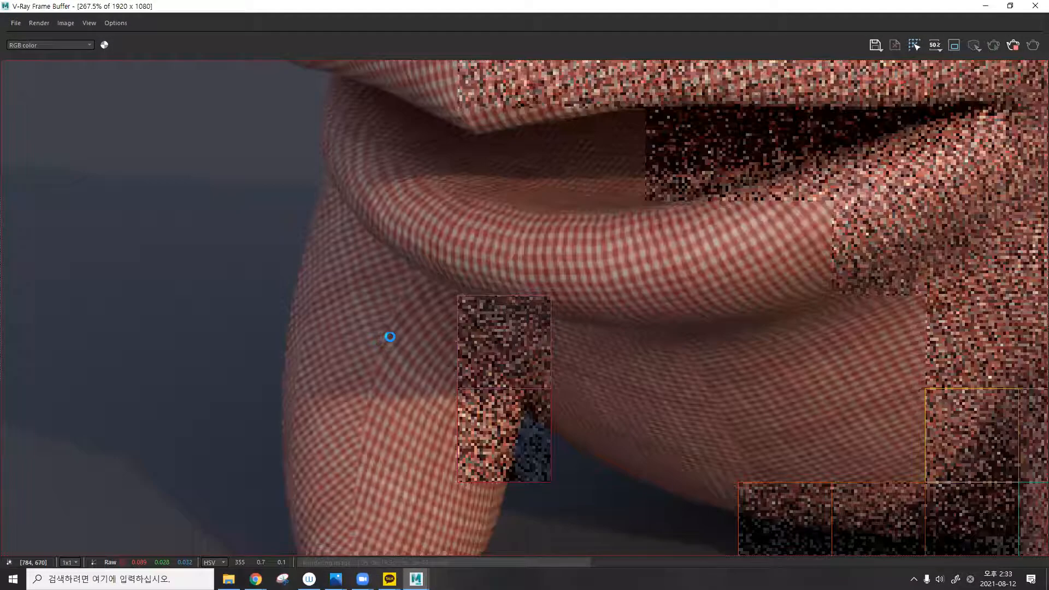
scroll(430, 274, up, 1)
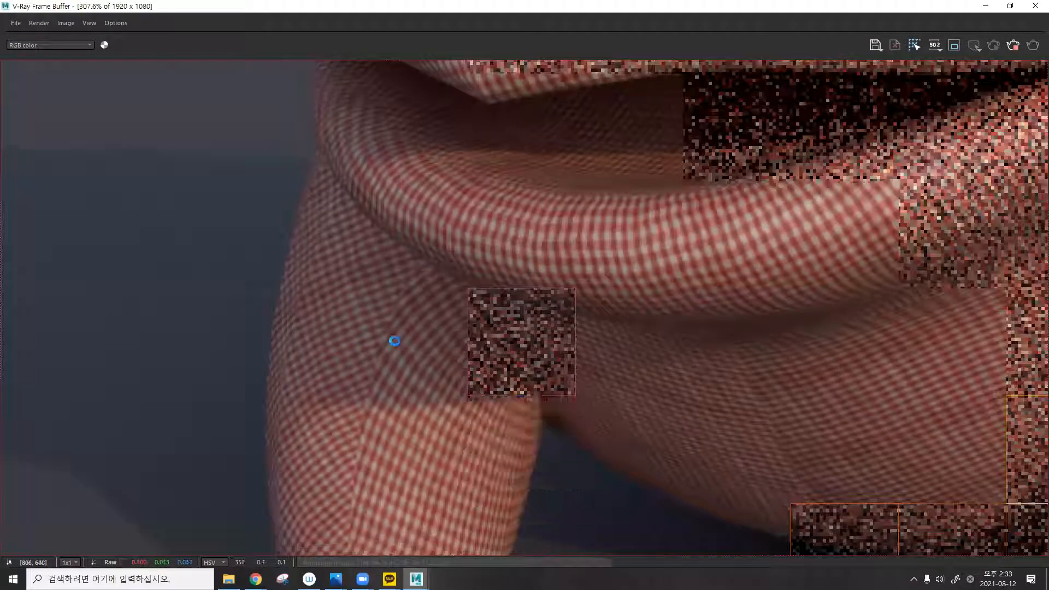
scroll(395, 336, up, 5)
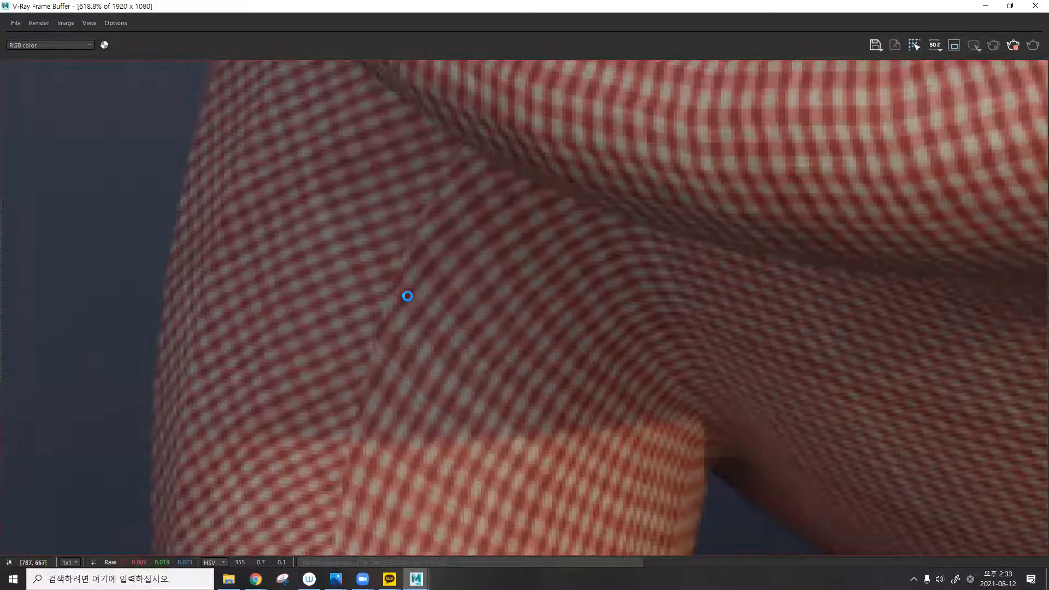
scroll(421, 273, down, 4)
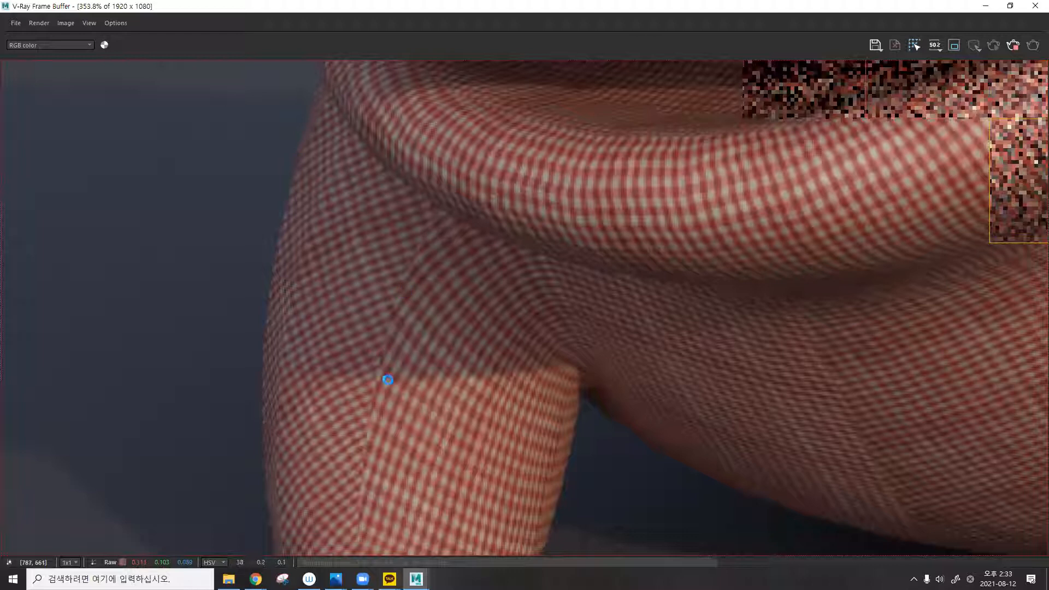
scroll(453, 365, down, 5)
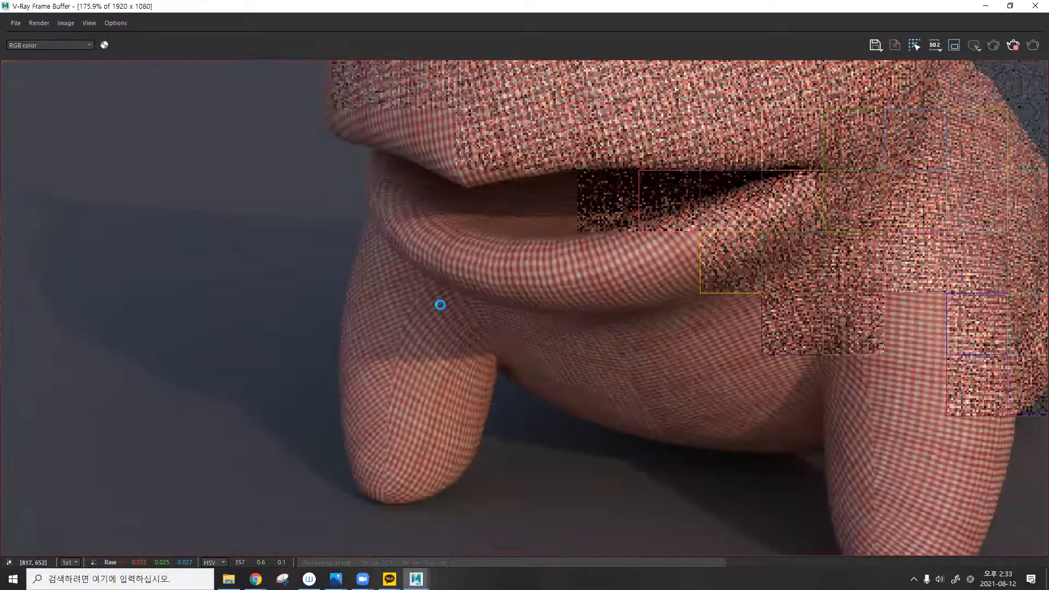
scroll(437, 309, down, 5)
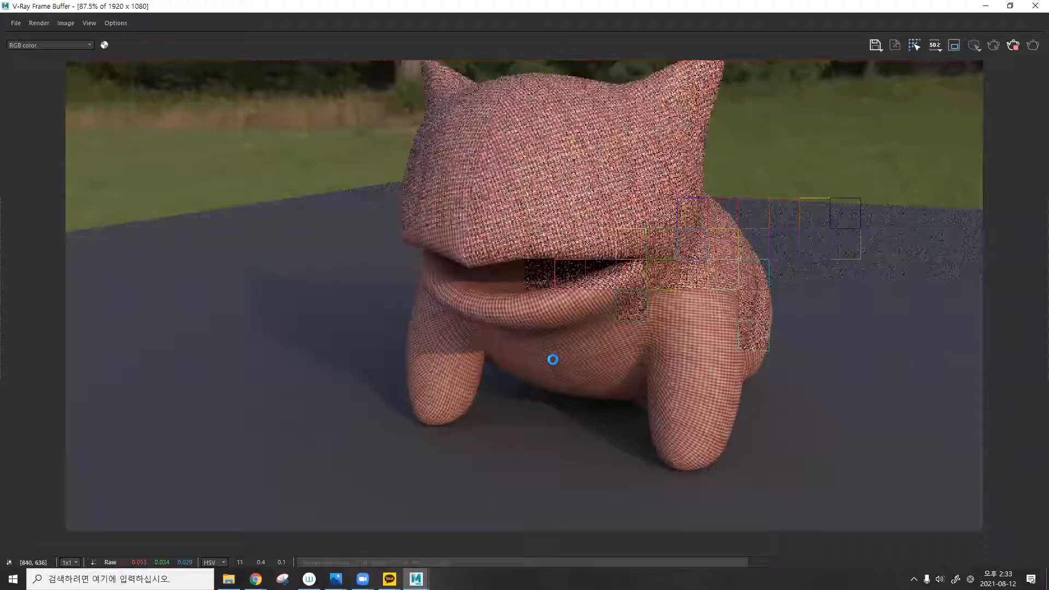
scroll(553, 360, up, 10)
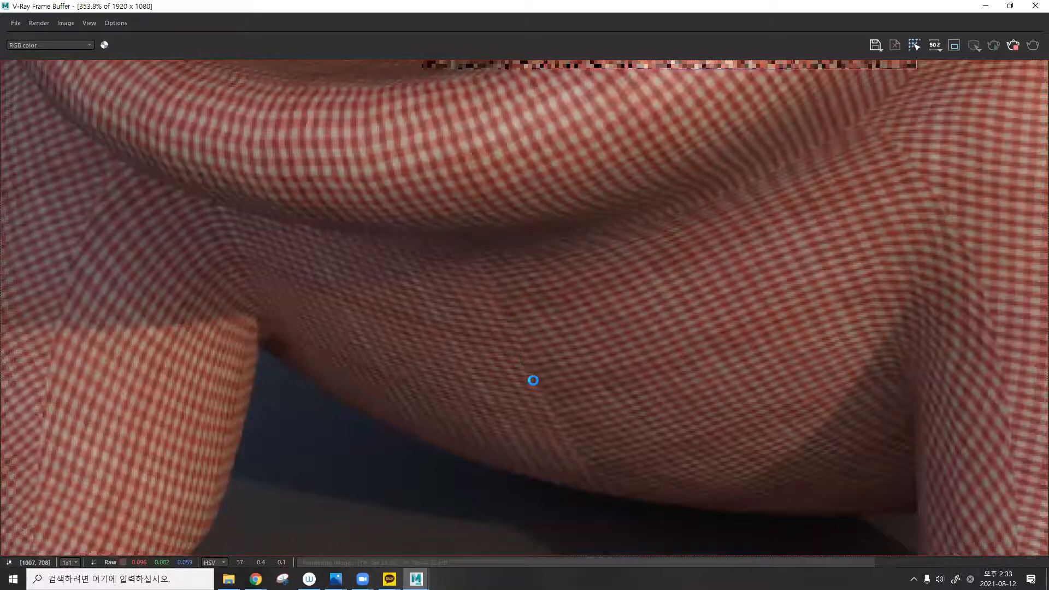
Examine the checked fabric on the legs, mouth and forehead as the cam_01 render finishes, including the whole figure.
scroll(509, 342, down, 7)
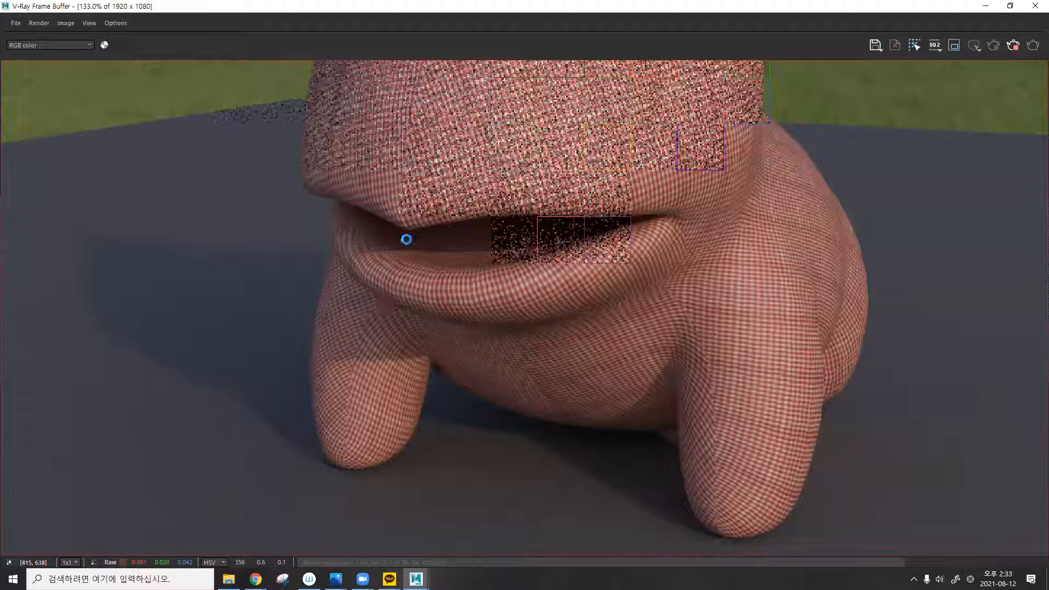
scroll(410, 215, up, 3)
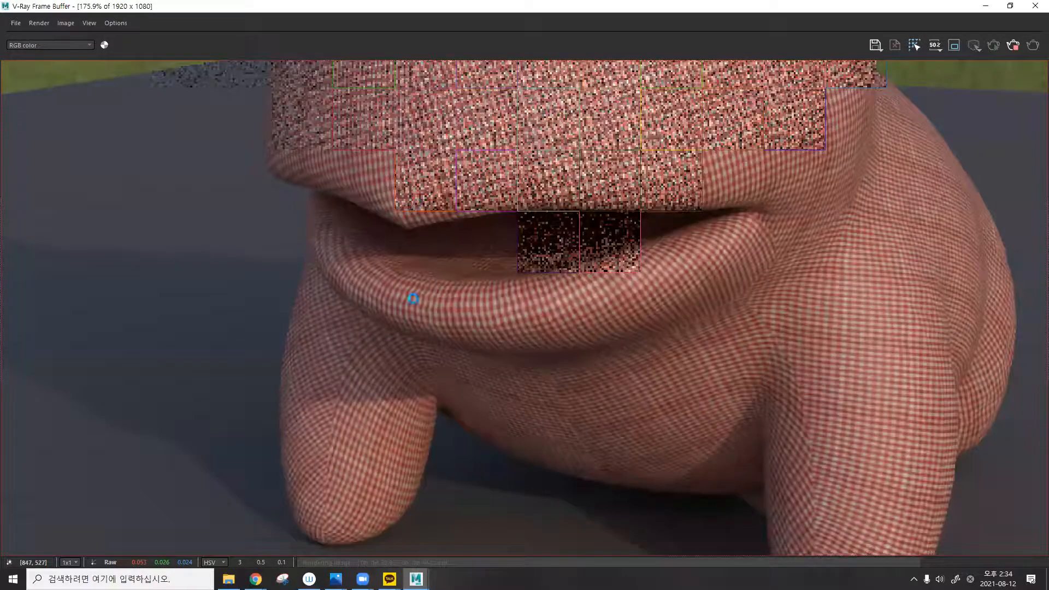
scroll(573, 359, down, 2)
scroll(748, 436, up, 3)
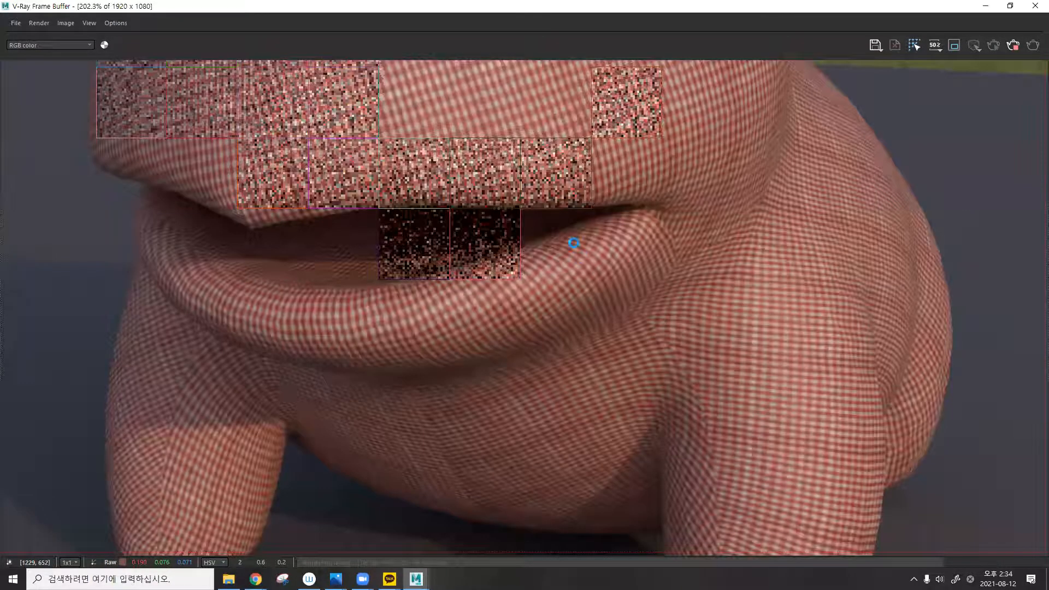
middle_drag(573, 242, 475, 135)
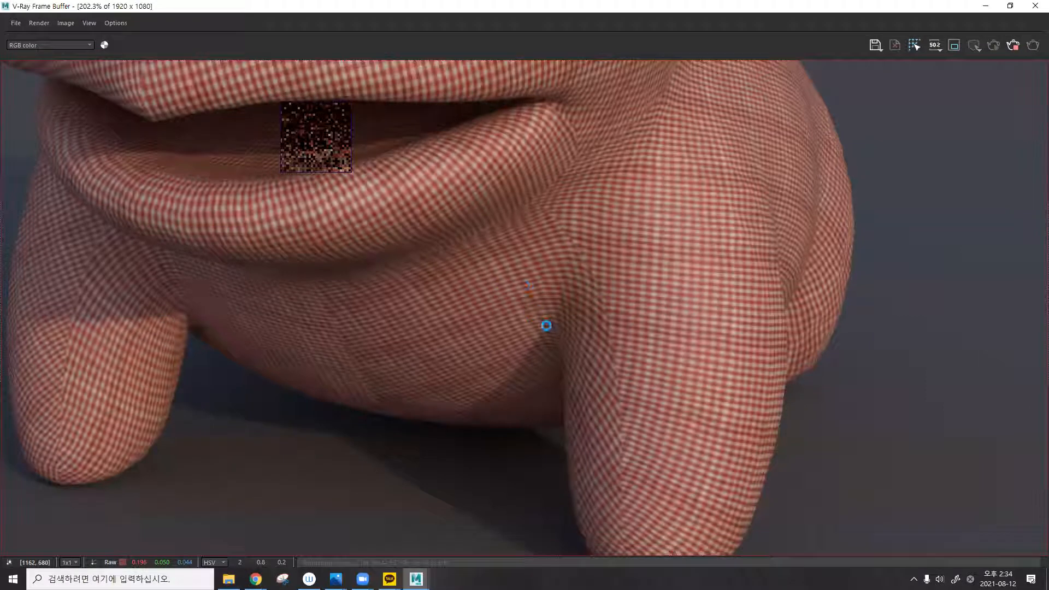
middle_drag(323, 138, 506, 377)
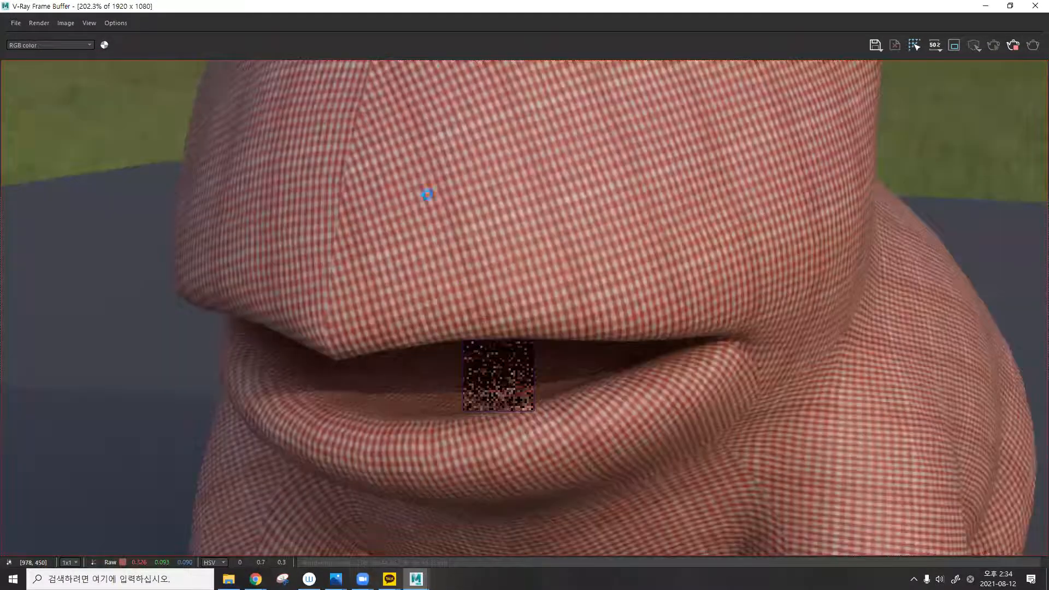
middle_drag(428, 194, 467, 334)
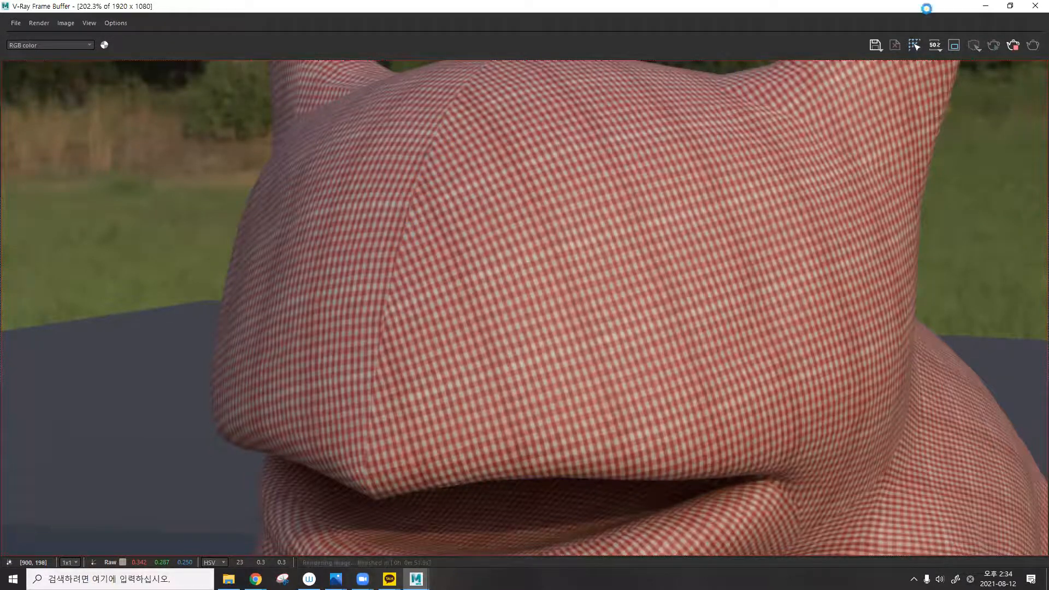
scroll(827, 192, down, 5)
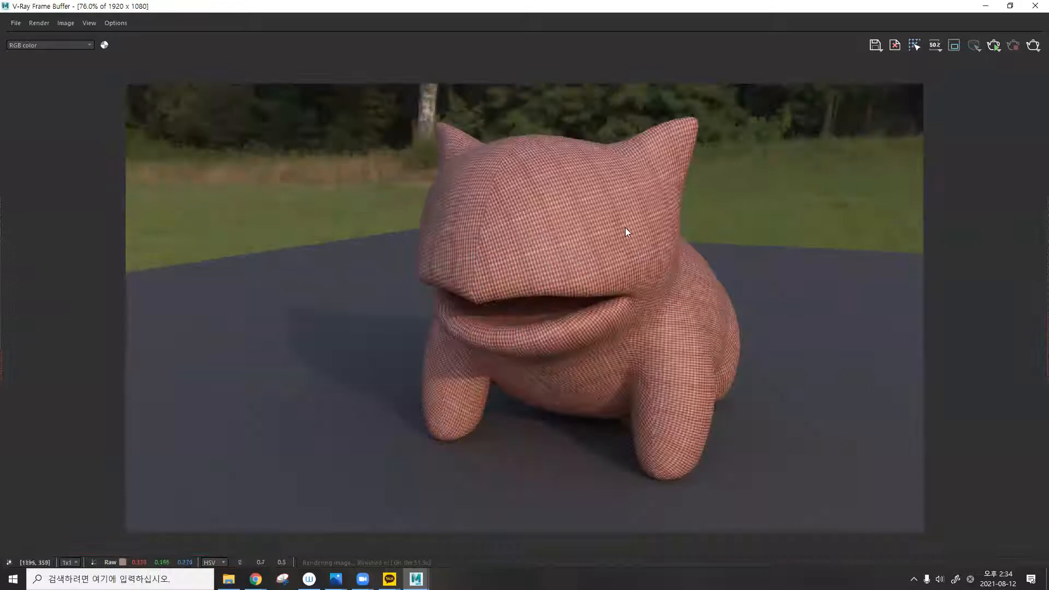
scroll(561, 262, up, 6)
scroll(560, 262, down, 5)
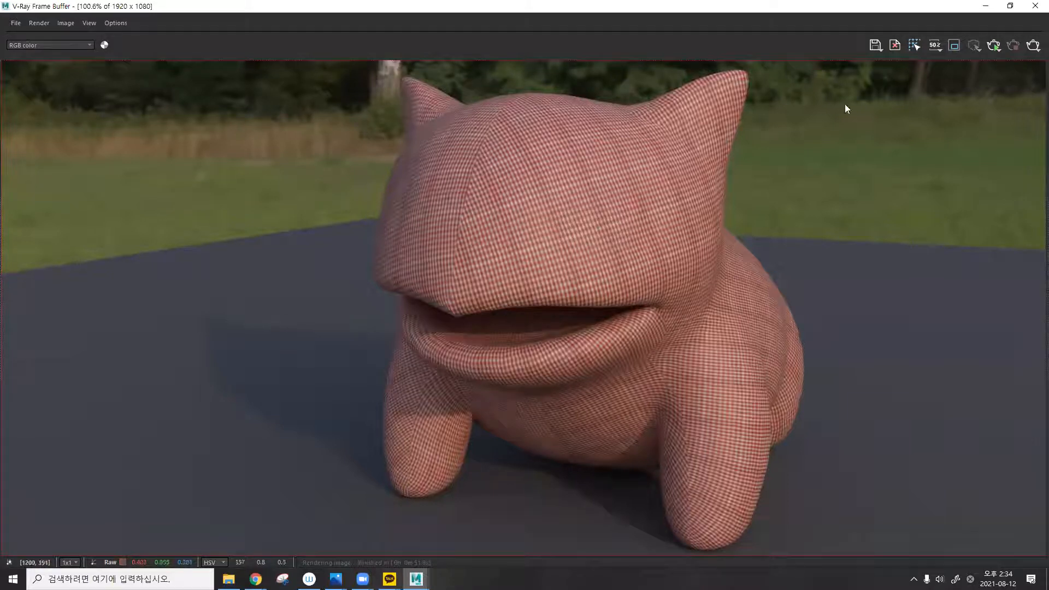
Examine the fabric pattern and seams on the front legs and belly in the finished render, ending with the frame buffer maximized.
click(1009, 5)
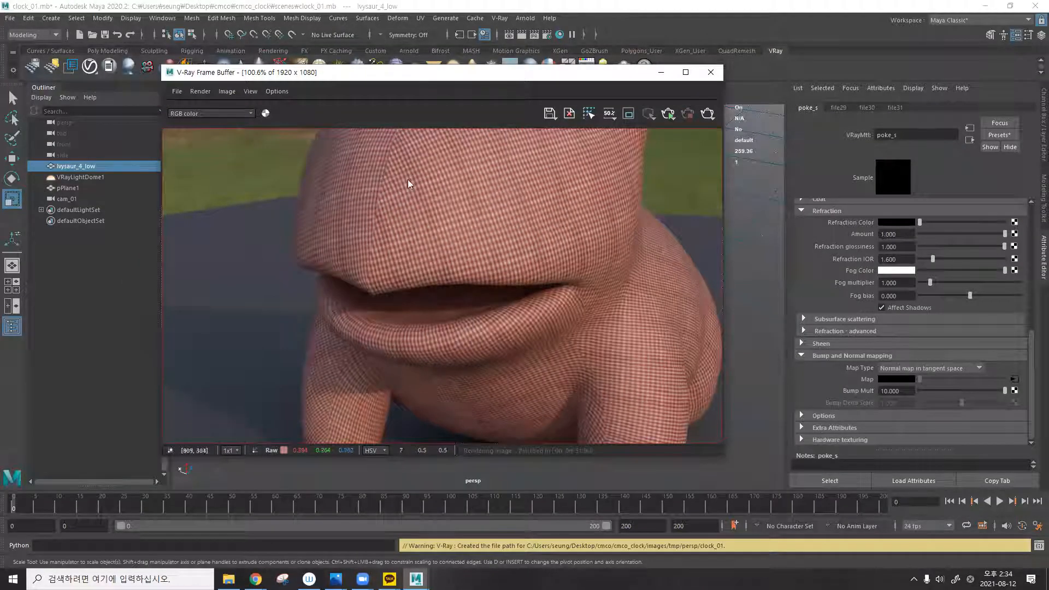
scroll(407, 179, up, 5)
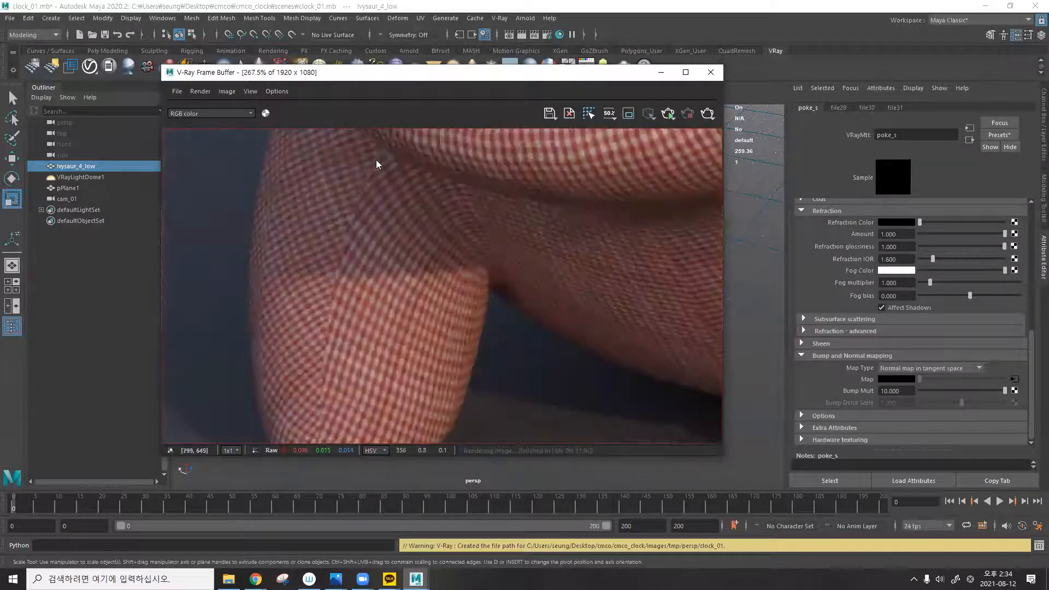
middle_drag(698, 251, 405, 243)
click(683, 73)
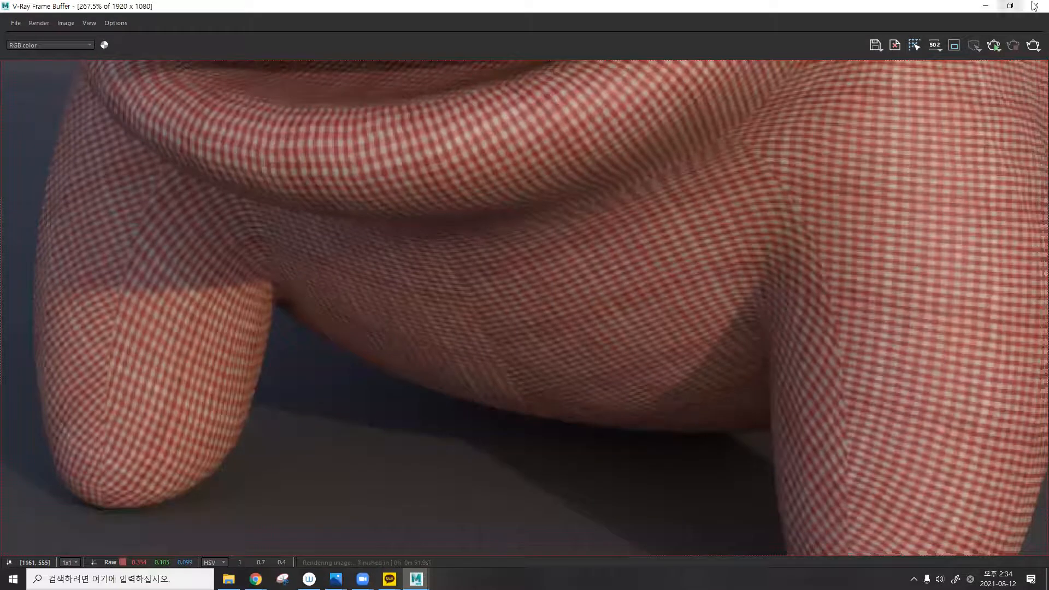
Minimize the V-Ray Frame Buffer and open the UV Editor for the Ivysaur model.
click(985, 6)
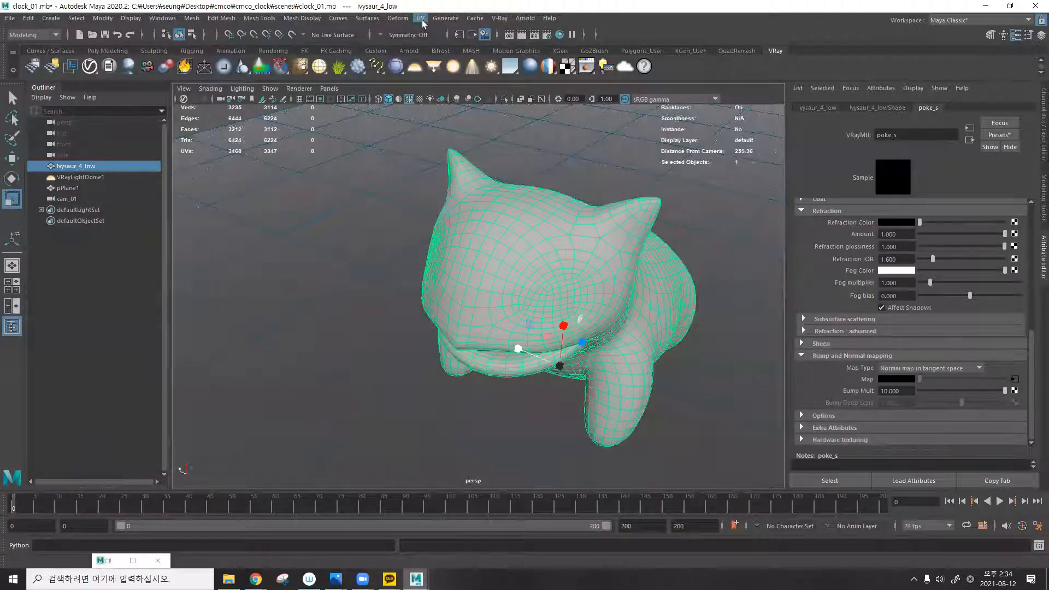
click(421, 18)
click(437, 32)
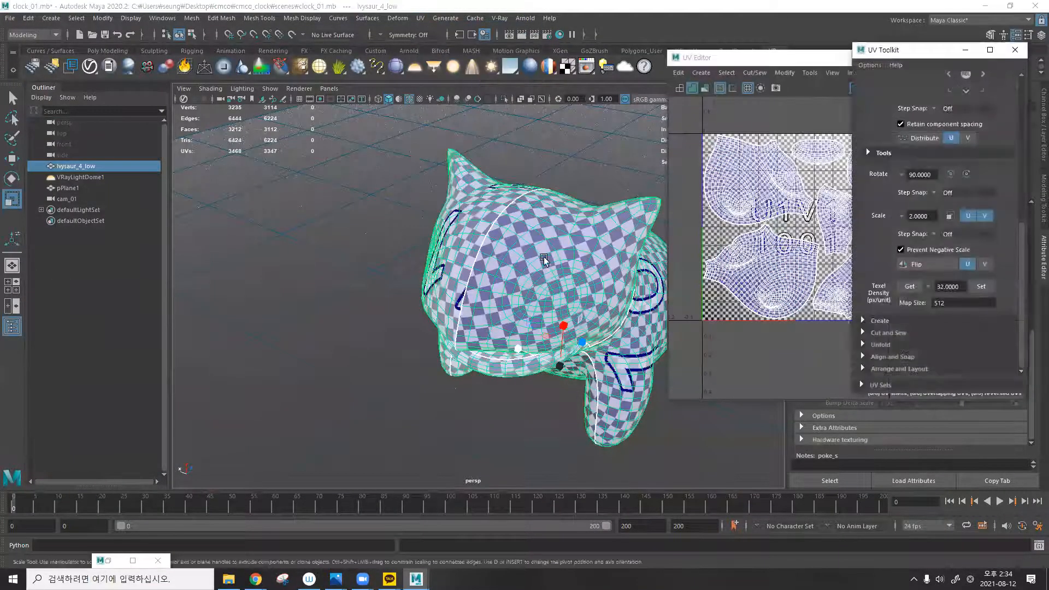
Examine the UV checker pattern and seam lines on the model's head, mouth, front legs and belly.
scroll(501, 248, up, 5)
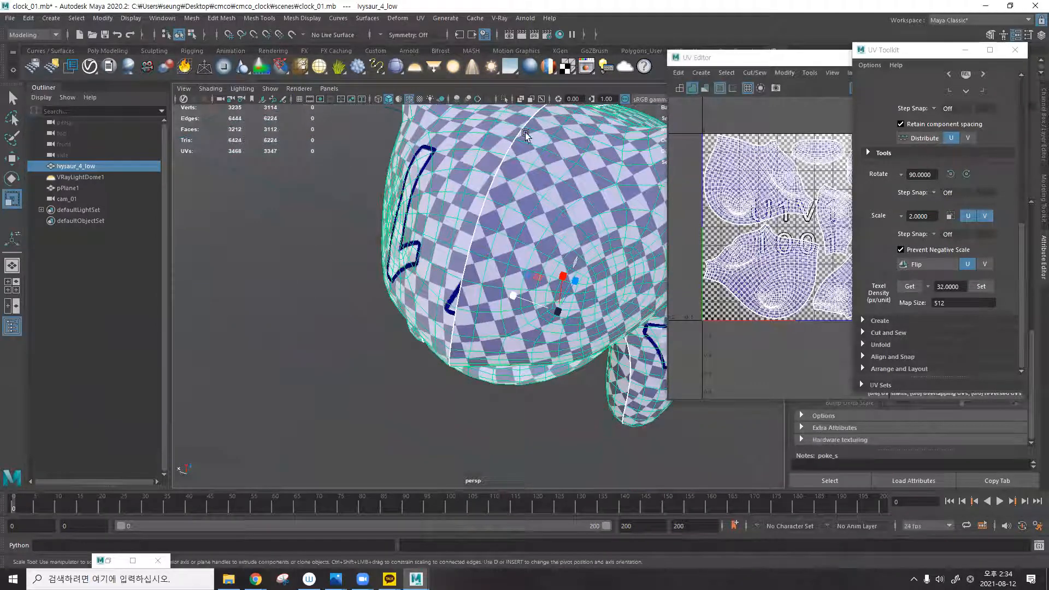
scroll(516, 143, down, 5)
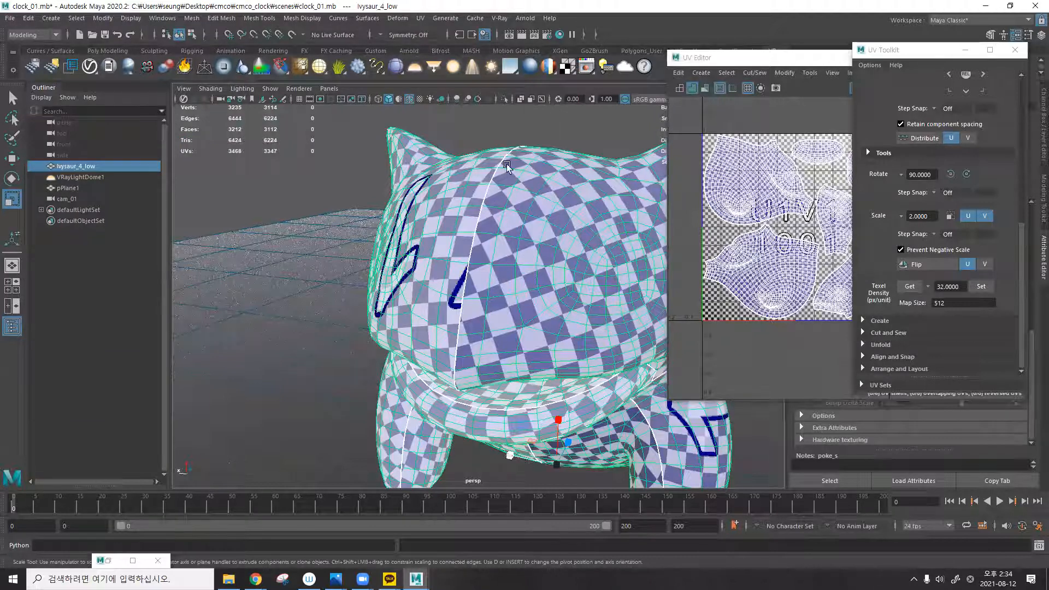
alt+middle_drag(503, 205, 456, 163)
scroll(457, 163, down, 2)
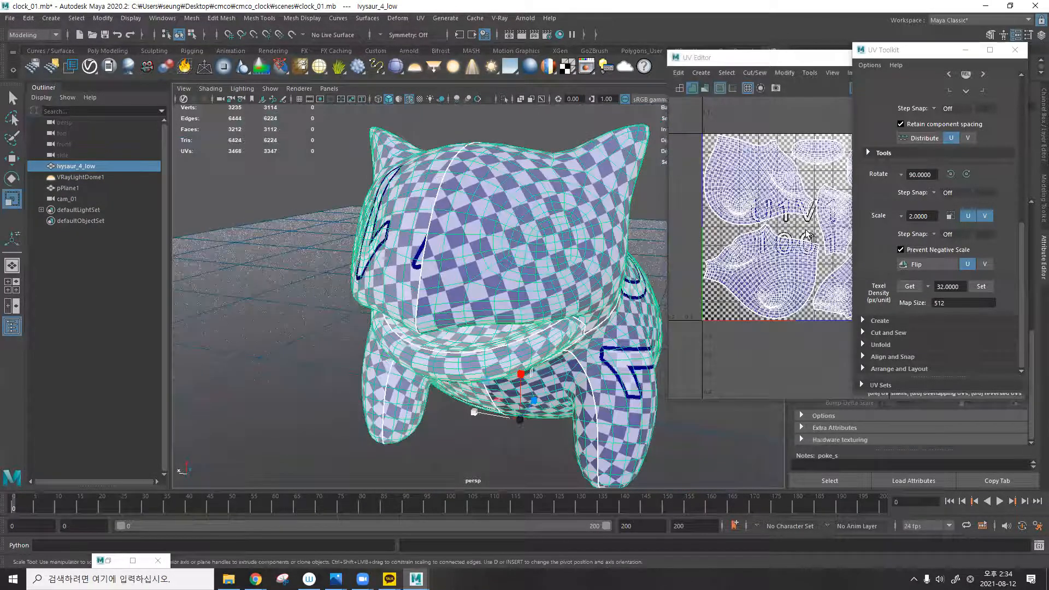
scroll(479, 155, up, 3)
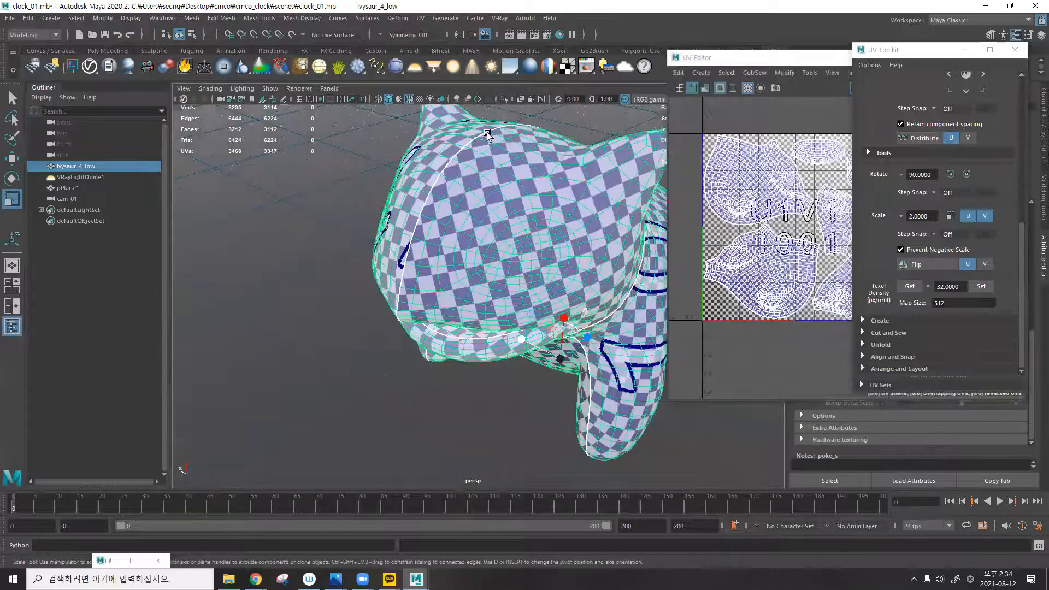
alt+drag(417, 261, 439, 200)
mouse_move(449, 283)
alt+mouse_down()
mouse_move(469, 233)
mouse_move(495, 300)
mouse_move(492, 371)
alt+mouse_up()
alt+middle_drag(448, 344, 454, 273)
alt+drag(437, 388, 416, 327)
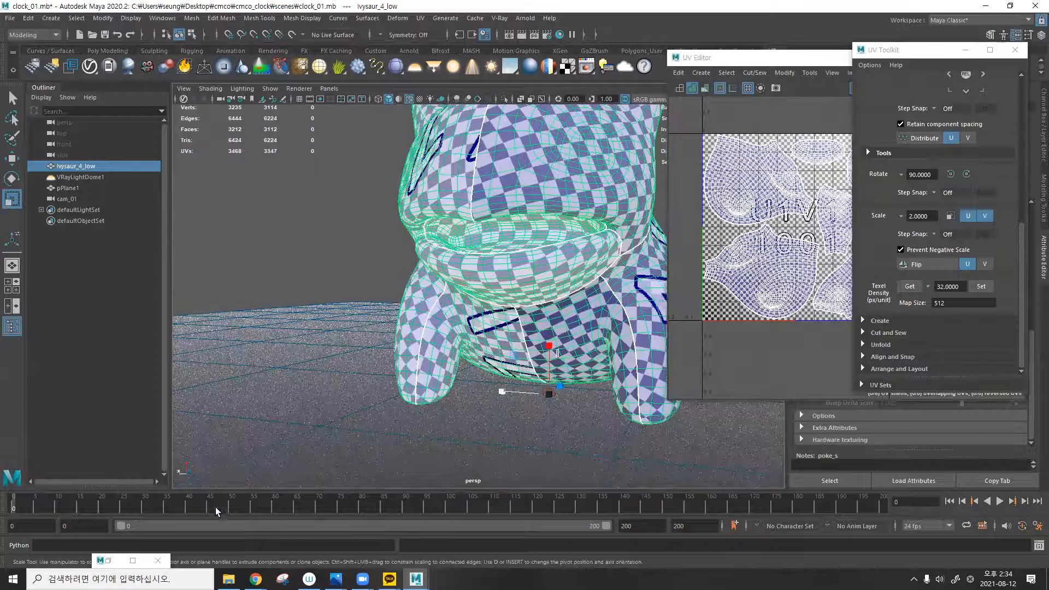
Compare the rendered fabric with the UV checker pattern on the model's face, side, back and front leg.
click(132, 560)
scroll(336, 269, down, 4)
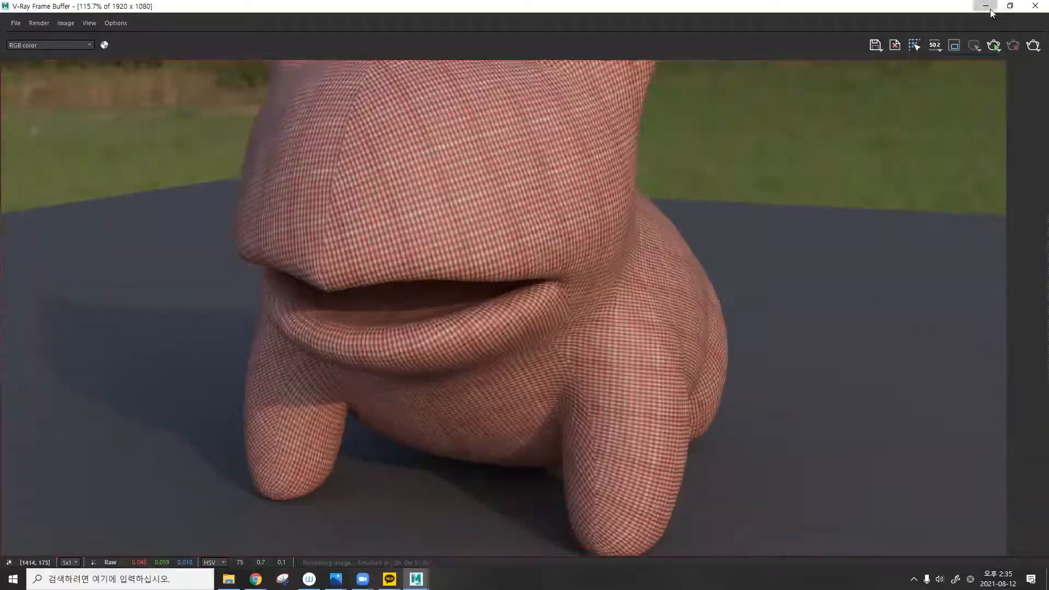
click(1010, 6)
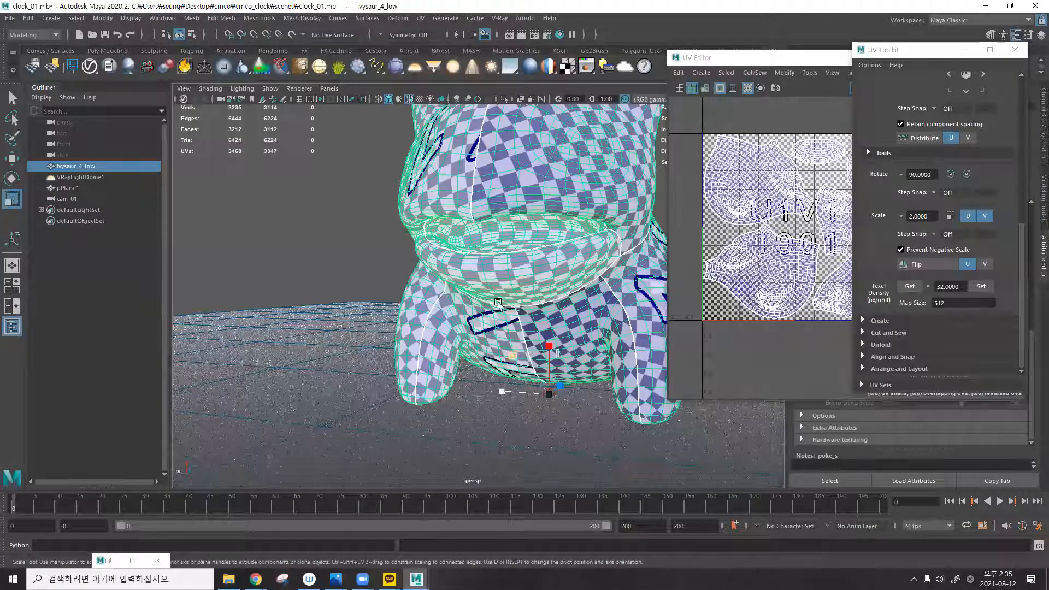
key(f)
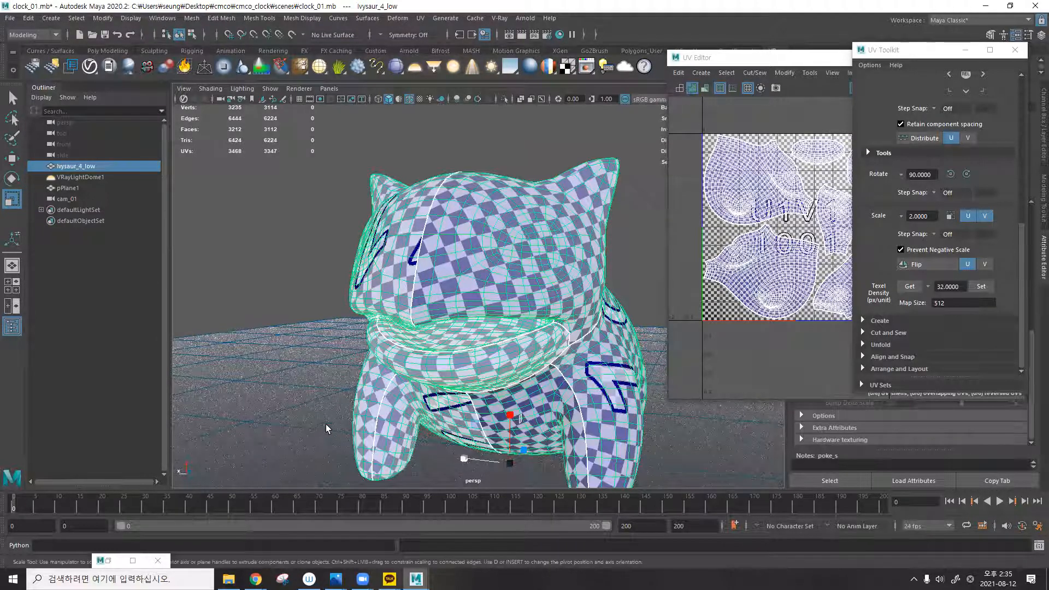
alt+drag(551, 225, 494, 235)
alt+middle_drag(494, 235, 421, 240)
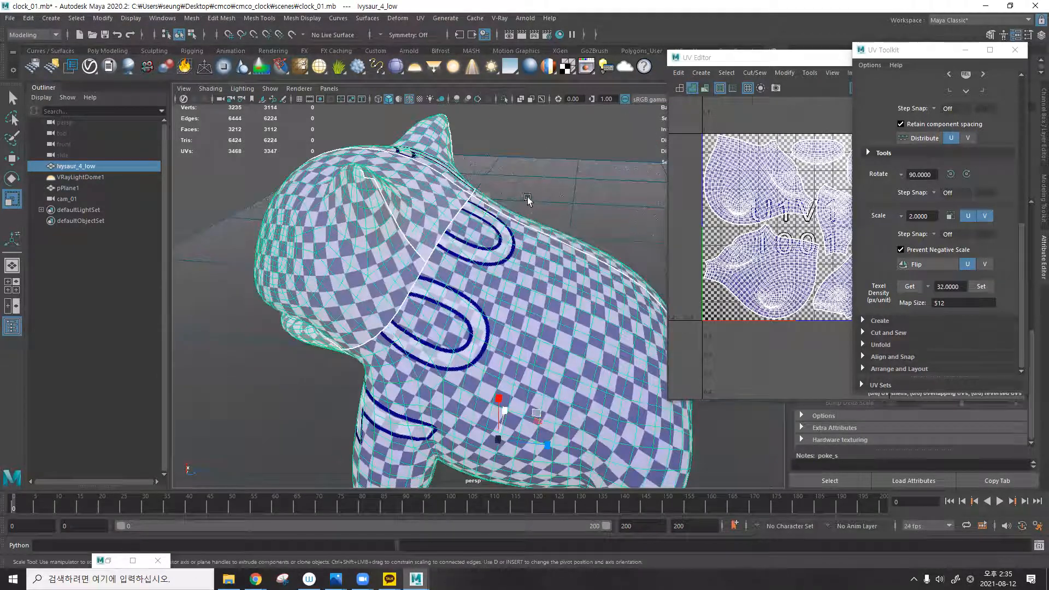
alt+drag(528, 200, 481, 207)
alt+drag(422, 256, 514, 235)
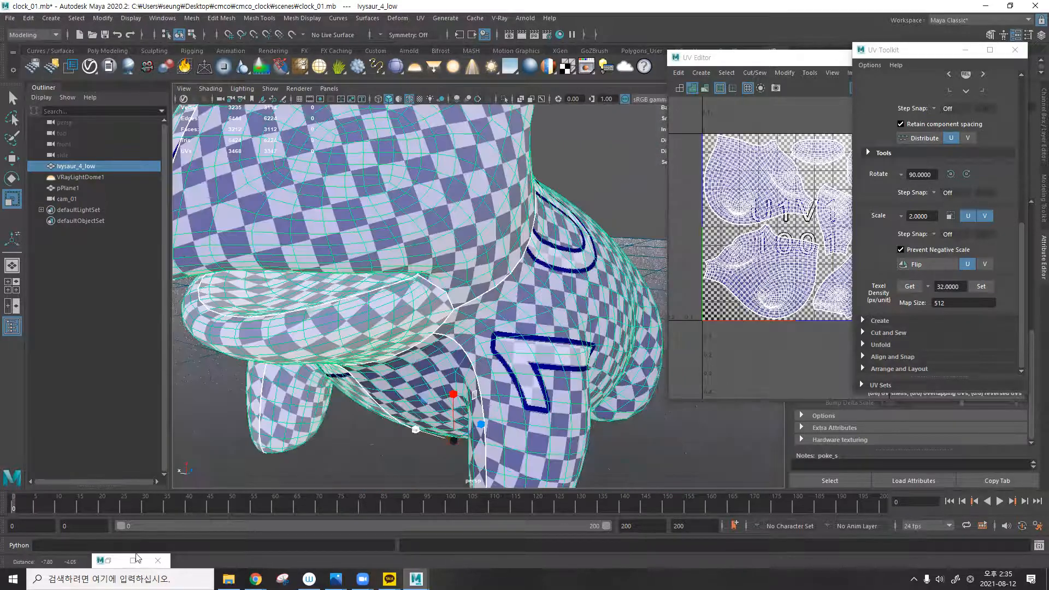
Reopen the cam_01 render, examine the fabric scale on the full figure and the face, and minimize the frame buffer.
click(135, 559)
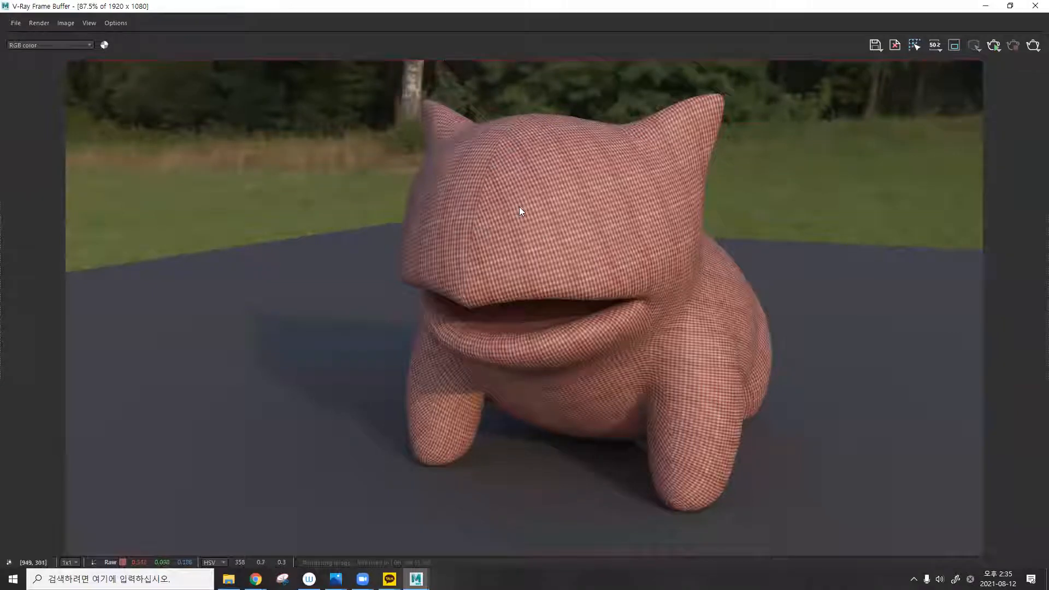
scroll(519, 207, down, 3)
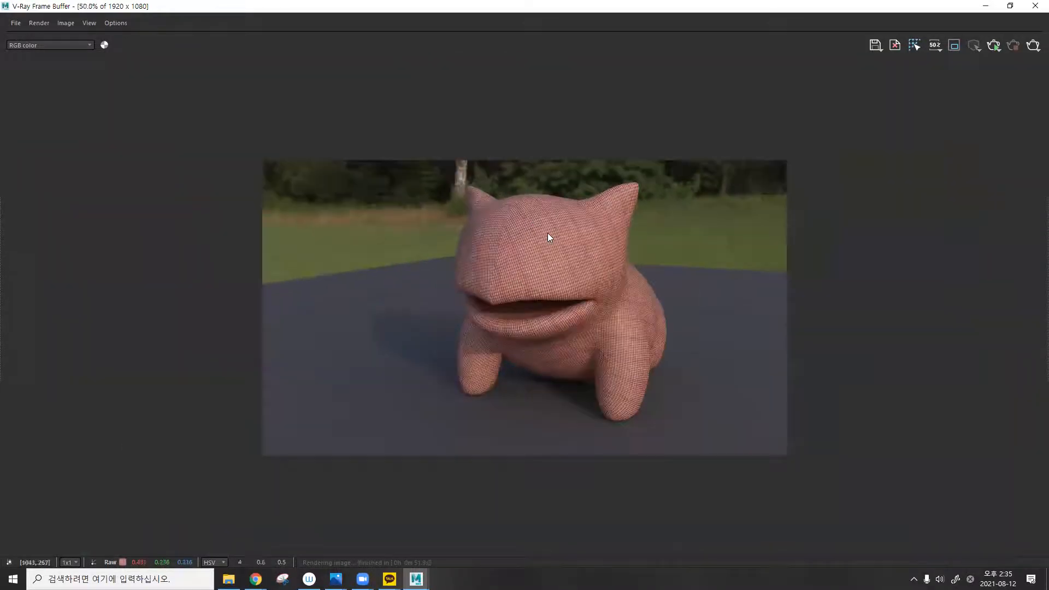
scroll(547, 232, down, 1)
scroll(543, 245, up, 4)
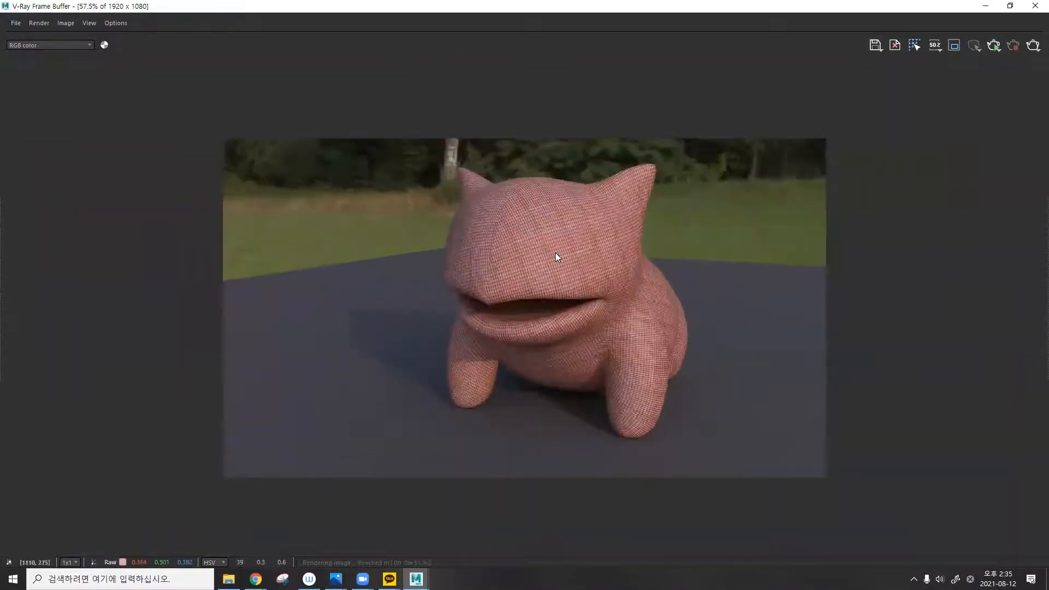
scroll(544, 252, up, 2)
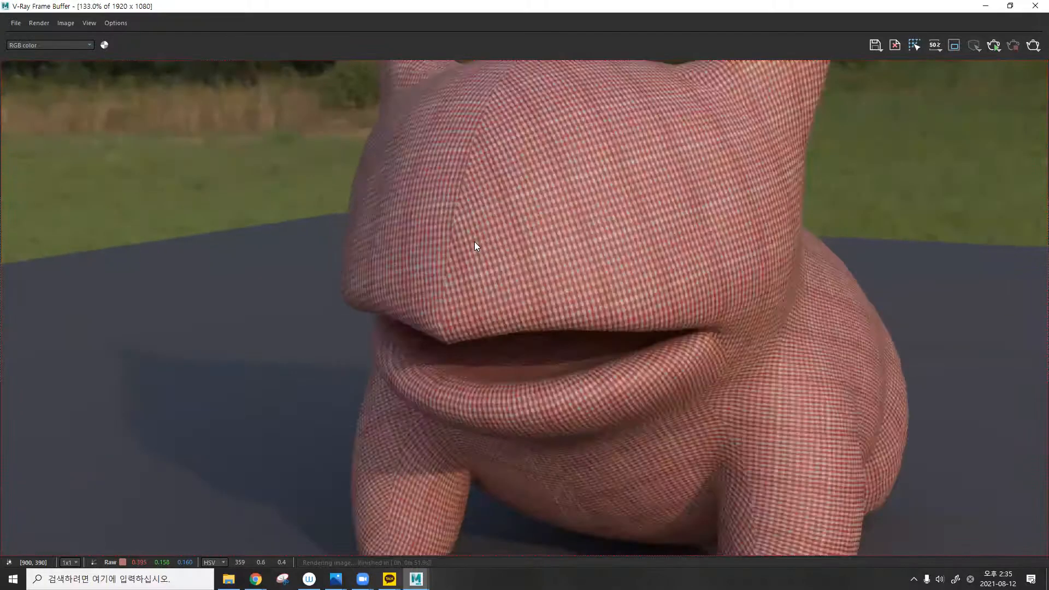
scroll(460, 203, up, 3)
click(985, 6)
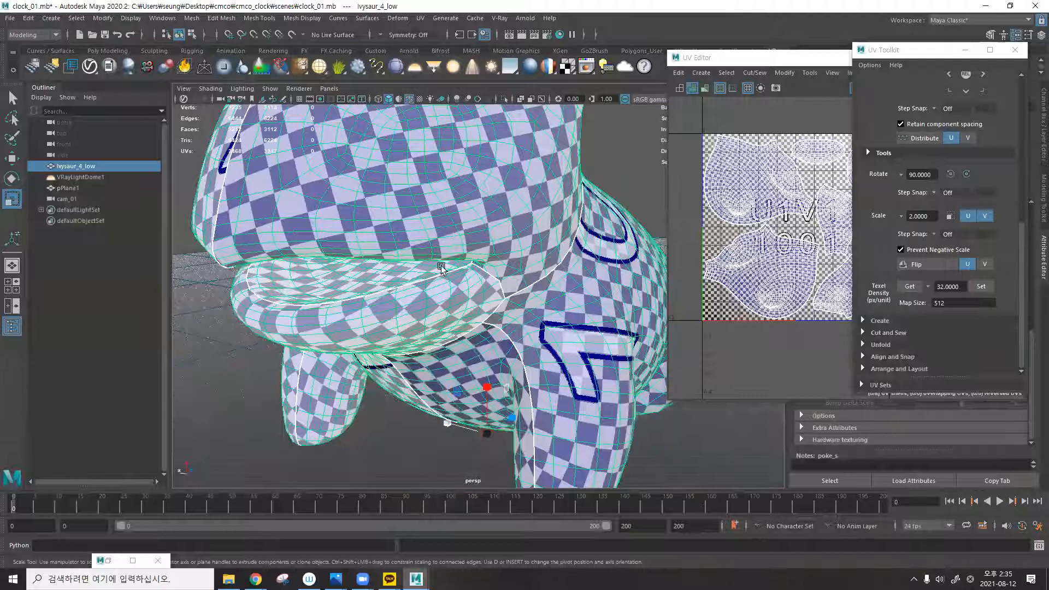
Compare the checker size and direction on the model's head with a close-up of the rendered fabric on the forehead.
scroll(420, 276, up, 2)
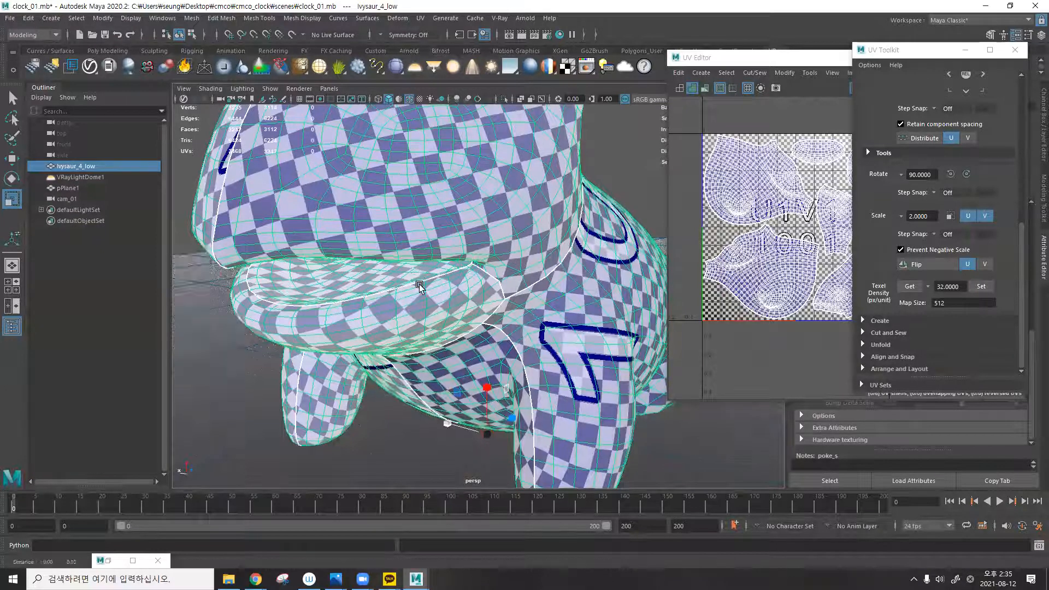
alt+drag(437, 251, 399, 281)
scroll(399, 282, up, 1)
scroll(441, 245, up, 1)
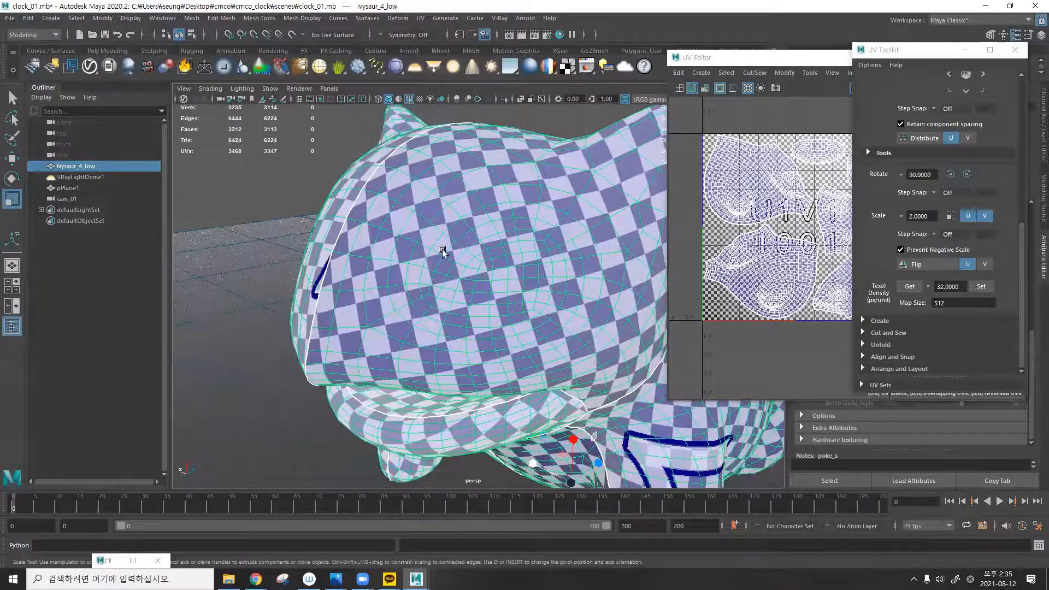
scroll(574, 299, up, 1)
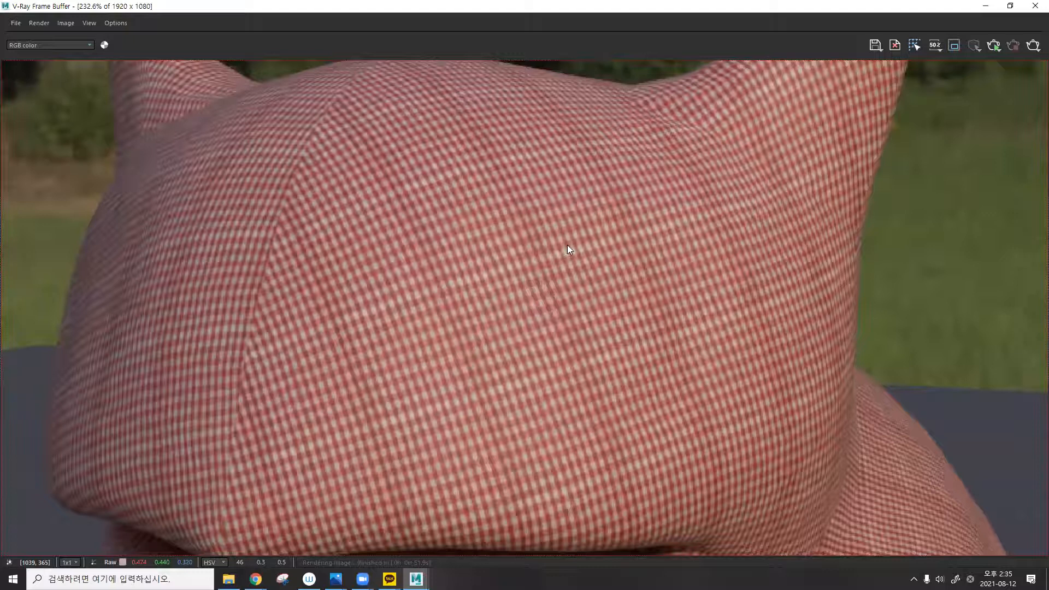
scroll(568, 248, up, 1)
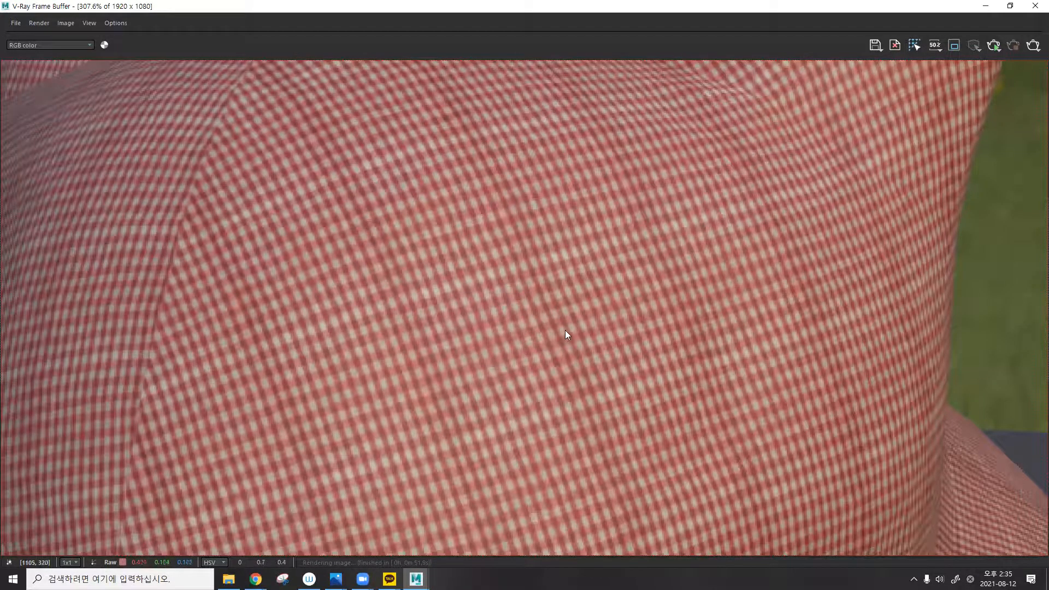
scroll(565, 335, down, 5)
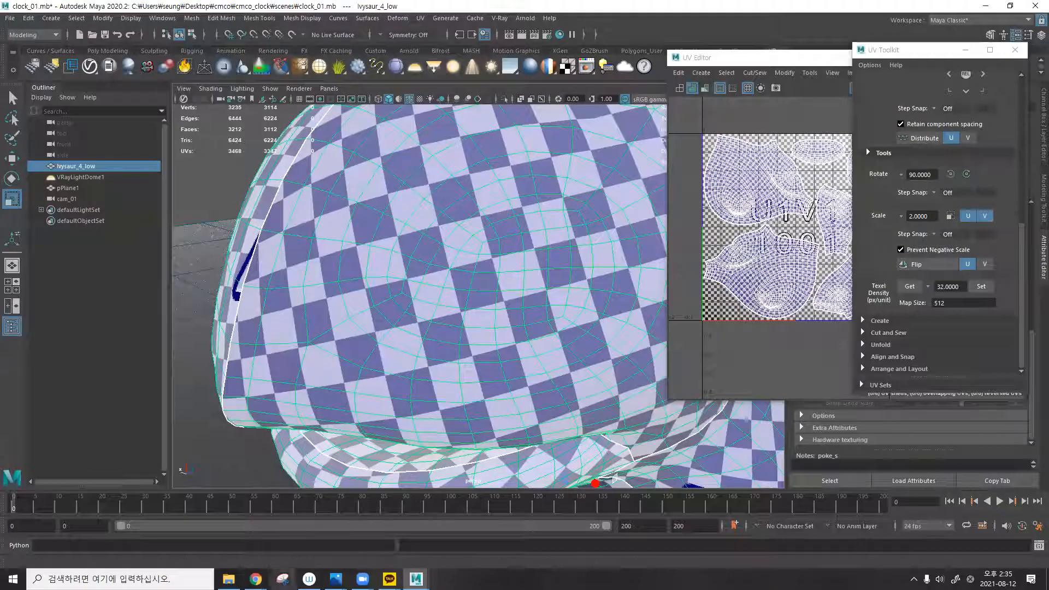
Switch to the Fabric Pattern 07 Texture page in Chrome to look at the source fabric.
mouse_move(256, 580)
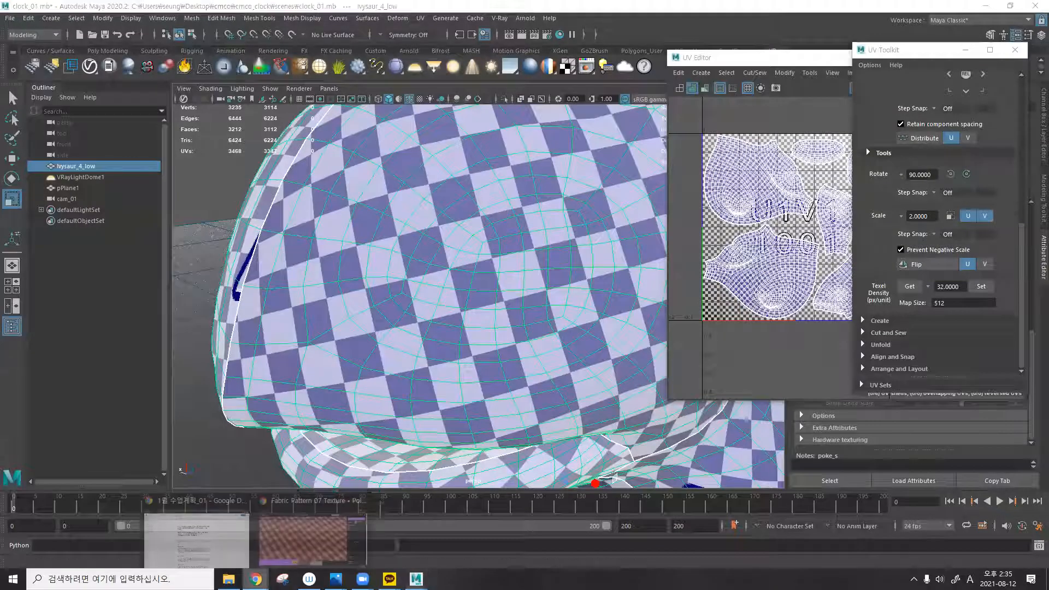
click(309, 538)
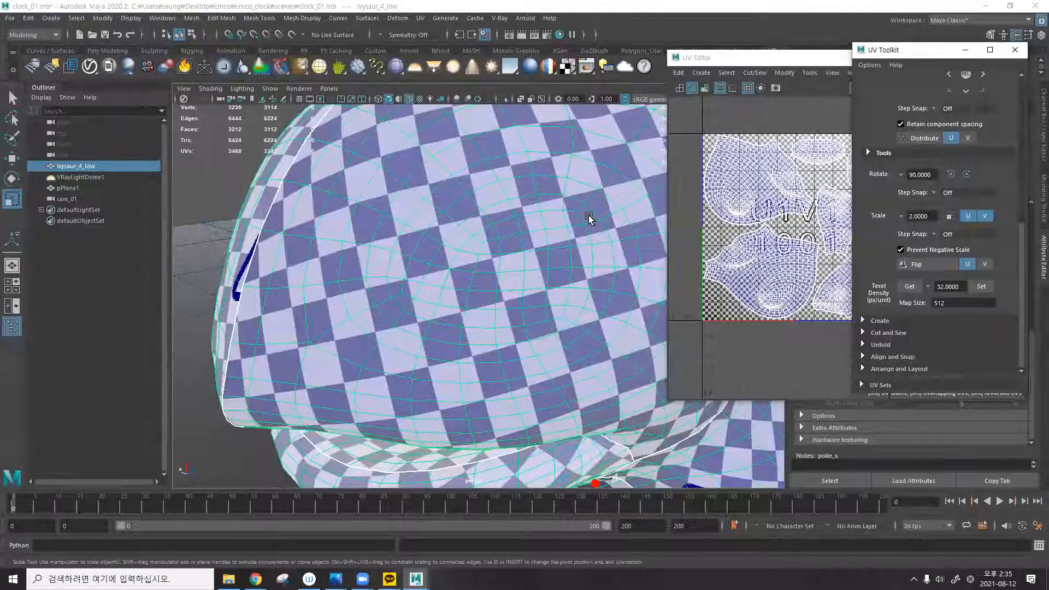
Compare the checker pattern on the model's forehead and mouth with its UV layout, and close the UV Editor and UV Toolkit.
click(744, 197)
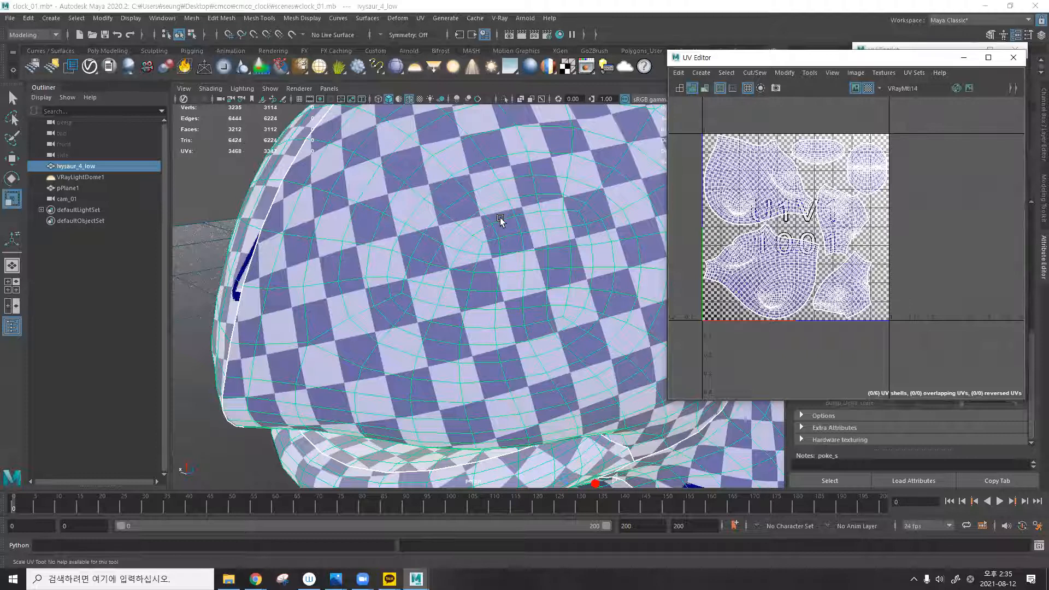
alt+drag(339, 234, 431, 234)
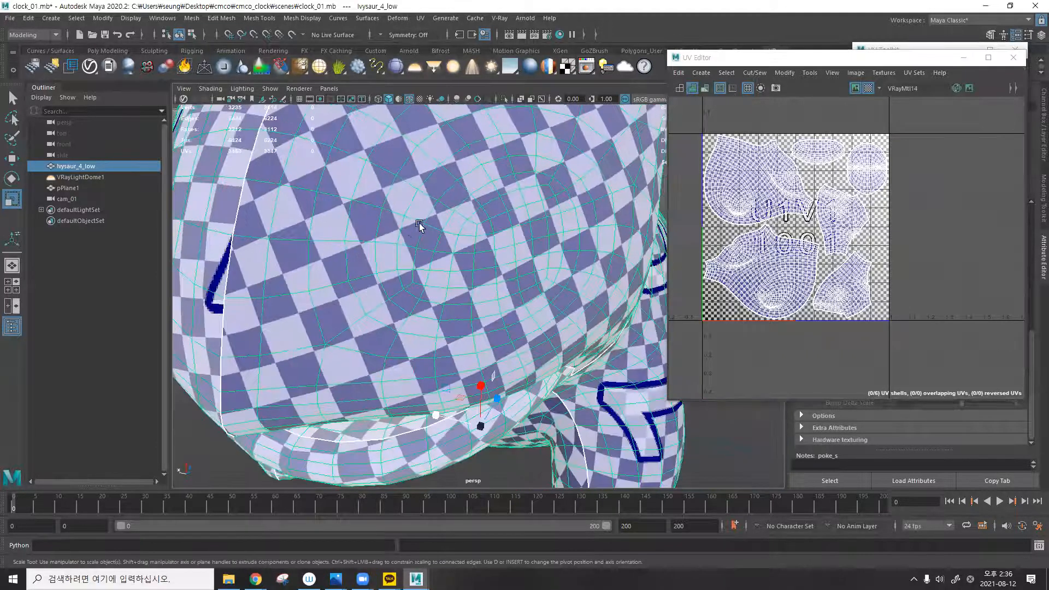
alt+middle_drag(420, 225, 475, 177)
alt+right_drag(475, 177, 407, 129)
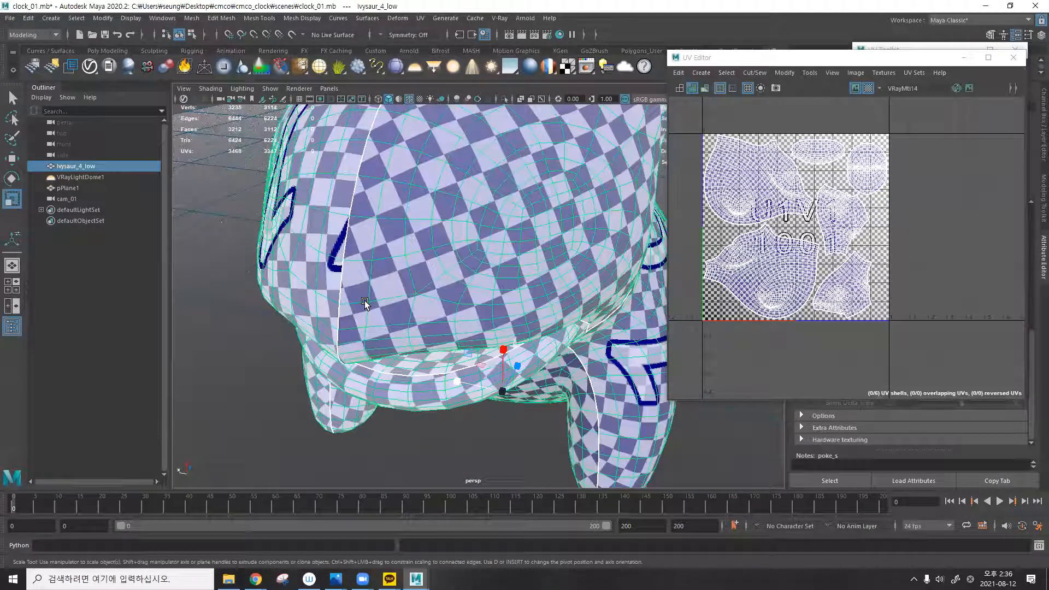
alt+right_drag(374, 258, 411, 212)
alt+middle_drag(410, 209, 409, 207)
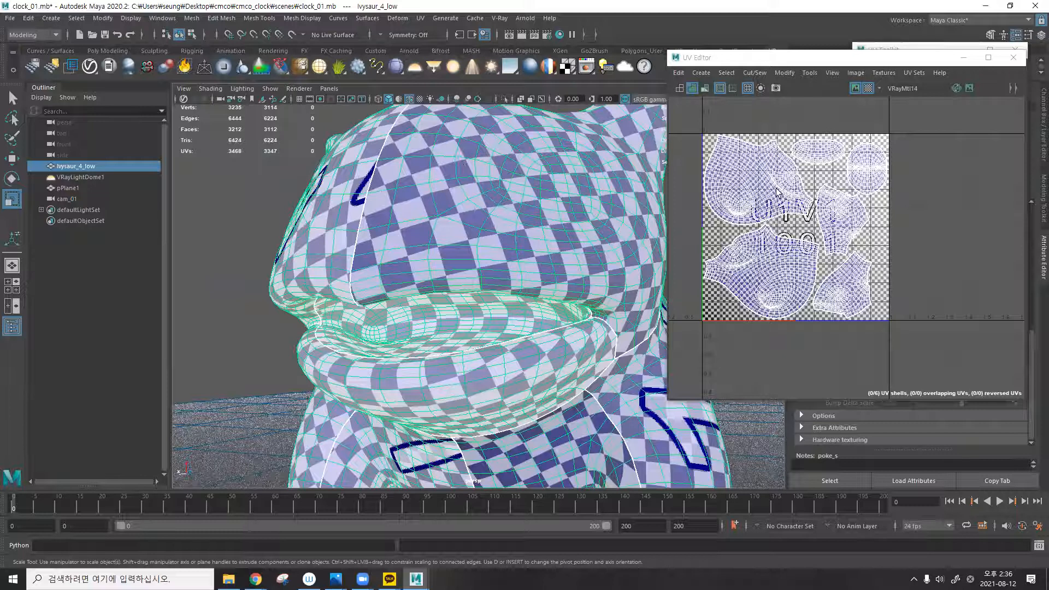
click(1008, 61)
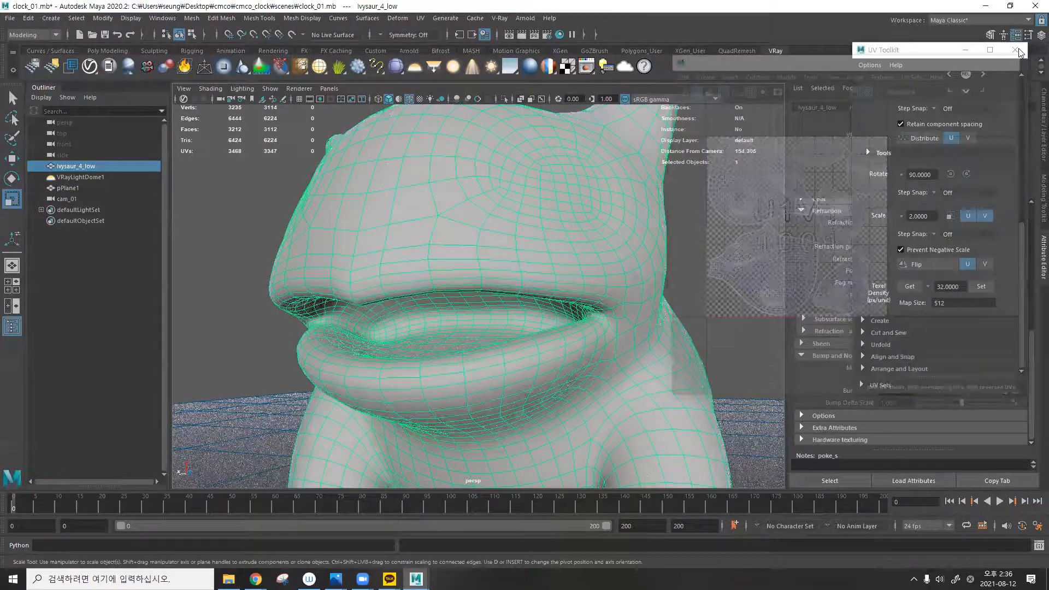
scroll(665, 224, down, 5)
alt+drag(661, 225, 530, 256)
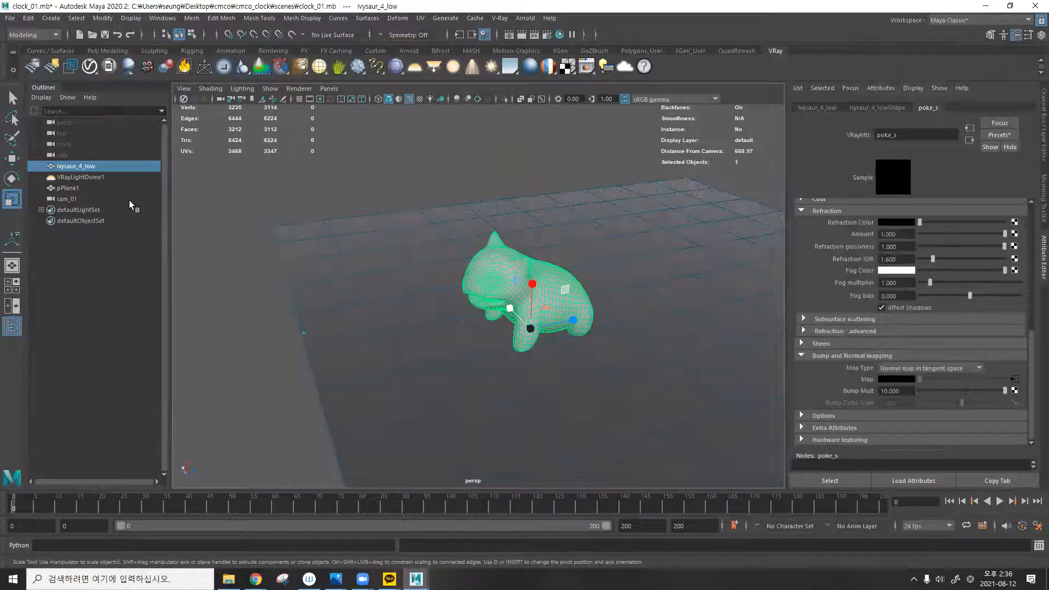
Browse to the cmco folder in File Explorer and import boy_remesh.fbx into the Maya scene.
click(228, 578)
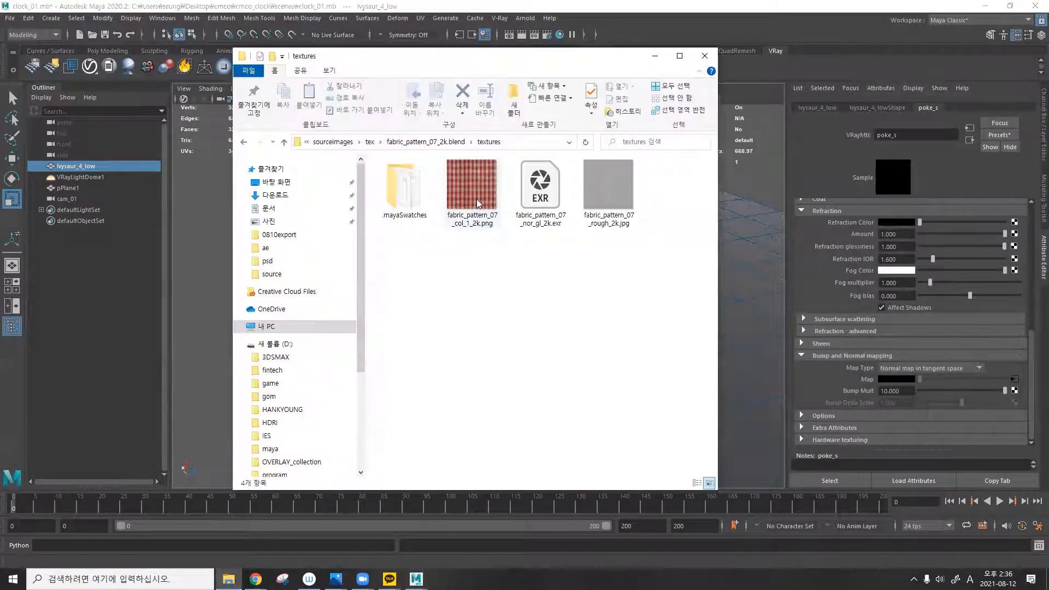
click(444, 143)
click(381, 142)
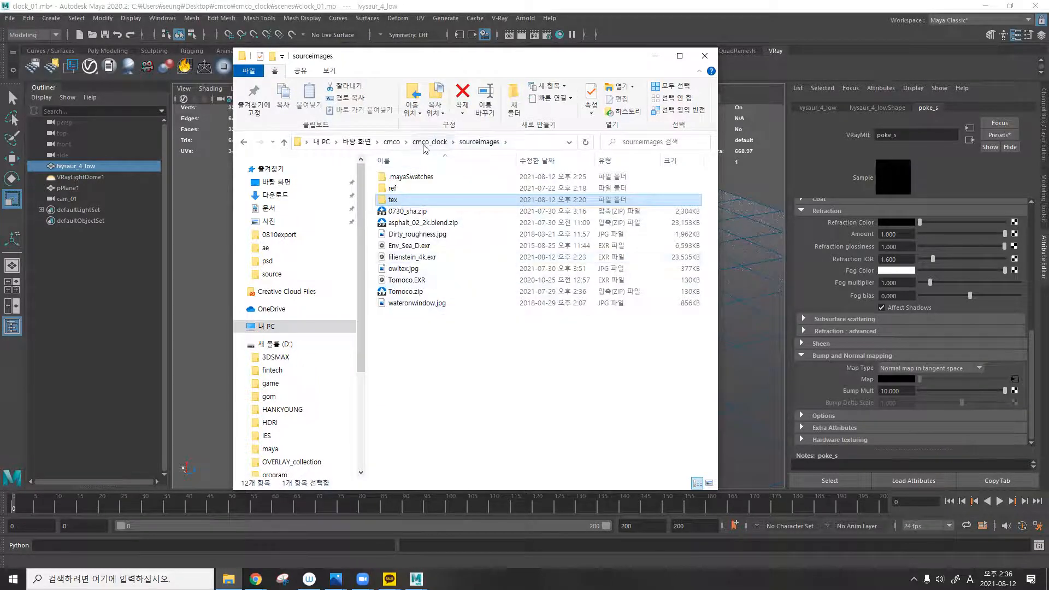
click(425, 143)
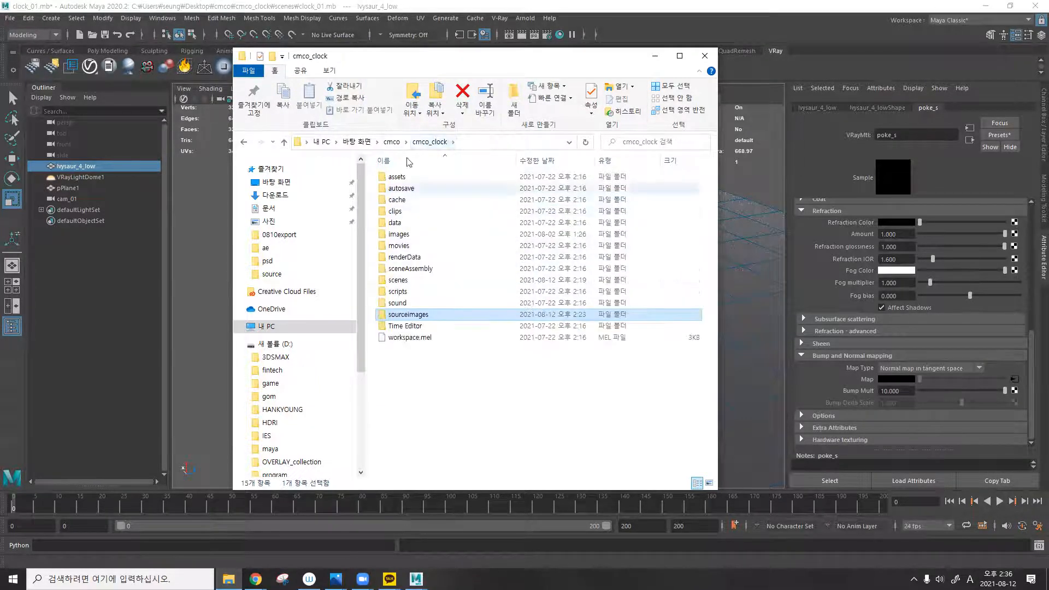
click(391, 142)
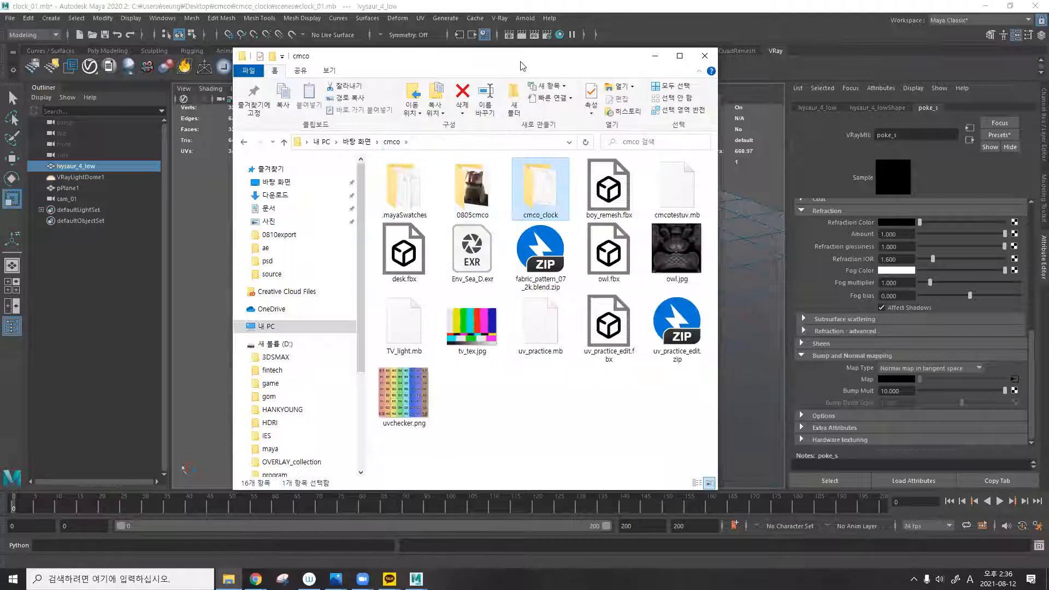
drag(523, 57, 1048, 57)
drag(1048, 235, 692, 240)
Delete the Ivysaur, ground plane, dome light, camera and the other props, keeping only the human figure in the scene.
alt+drag(507, 211, 405, 259)
click(588, 182)
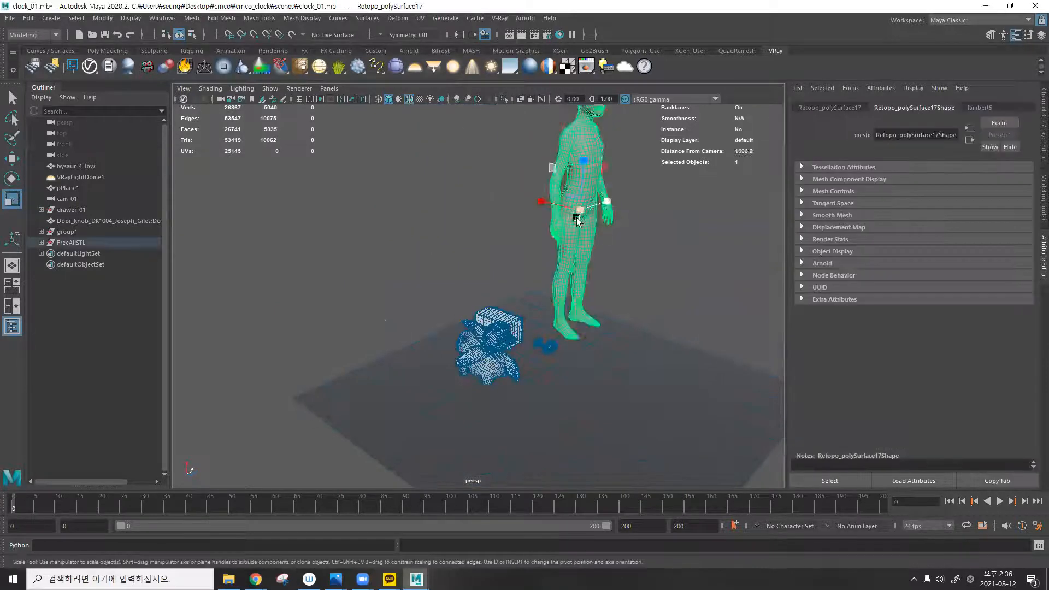
scroll(539, 251, down, 5)
alt+drag(598, 361, 337, 193)
ctrl+click(519, 239)
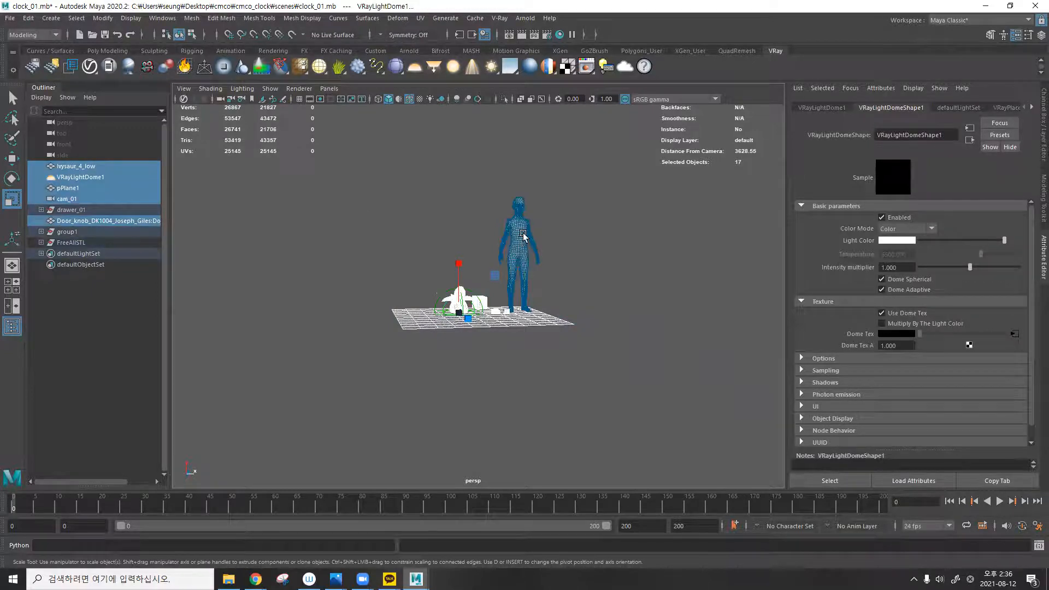
scroll(548, 213, up, 5)
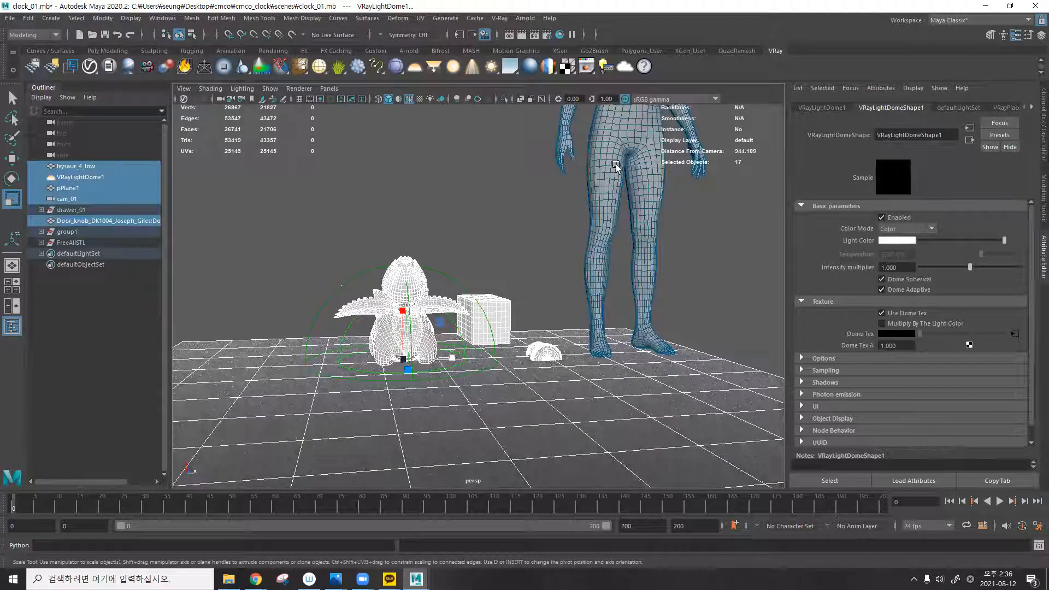
key(Delete)
Examine the boy mesh's topology on the head, neck, torso, arms and legs from the front and the sides.
alt+right_drag(660, 249, 614, 227)
alt+middle_drag(613, 227, 510, 281)
alt+drag(509, 281, 445, 263)
alt+right_drag(417, 210, 476, 206)
alt+middle_drag(475, 207, 543, 301)
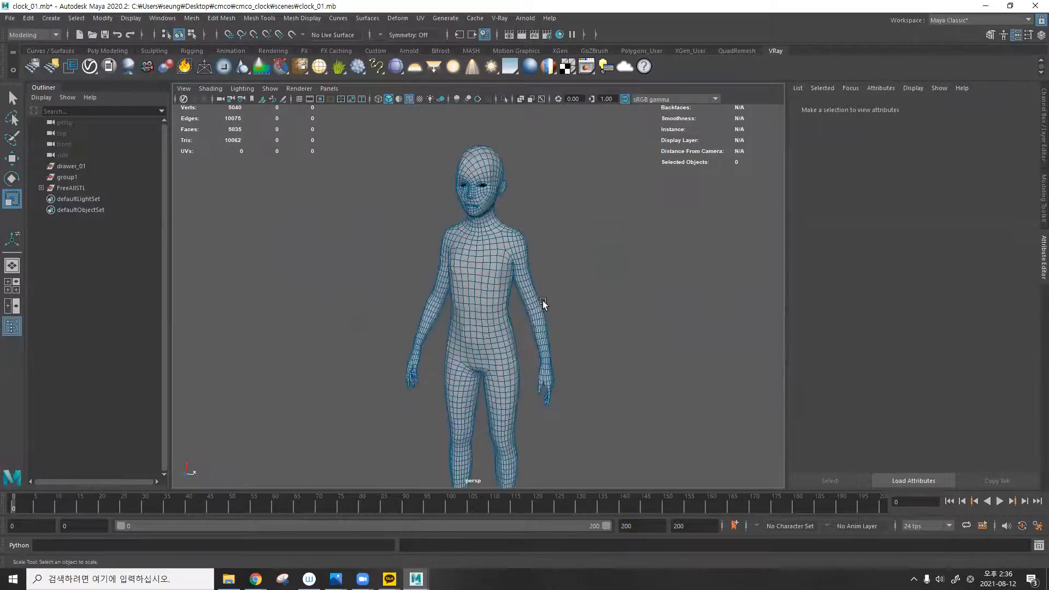
alt+drag(520, 247, 483, 244)
alt+drag(491, 197, 509, 257)
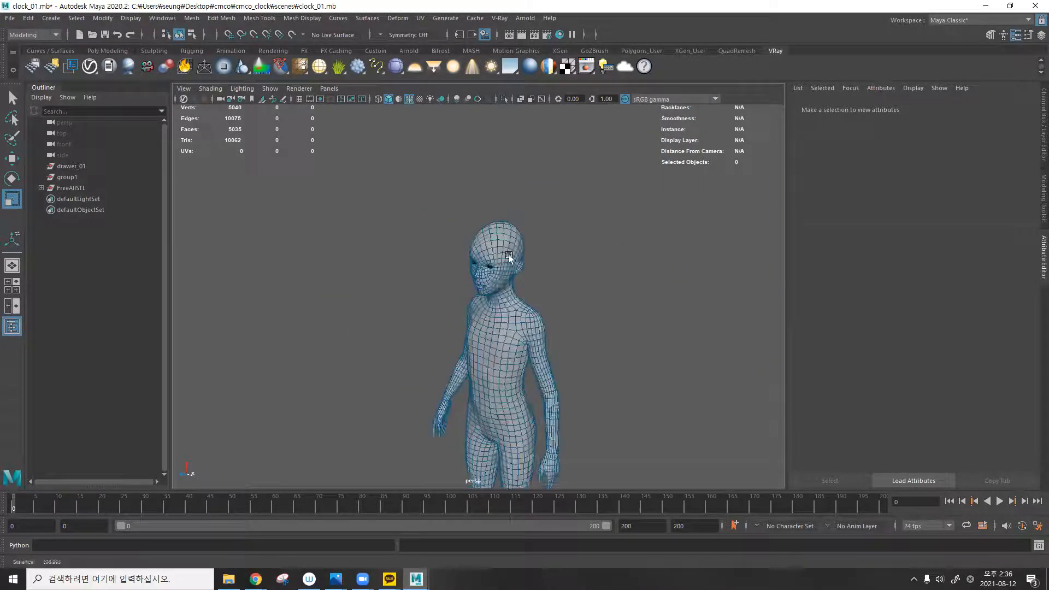
alt+right_drag(509, 257, 625, 251)
alt+drag(625, 251, 601, 246)
alt+right_drag(601, 246, 546, 264)
alt+drag(546, 264, 491, 314)
alt+right_drag(490, 314, 529, 240)
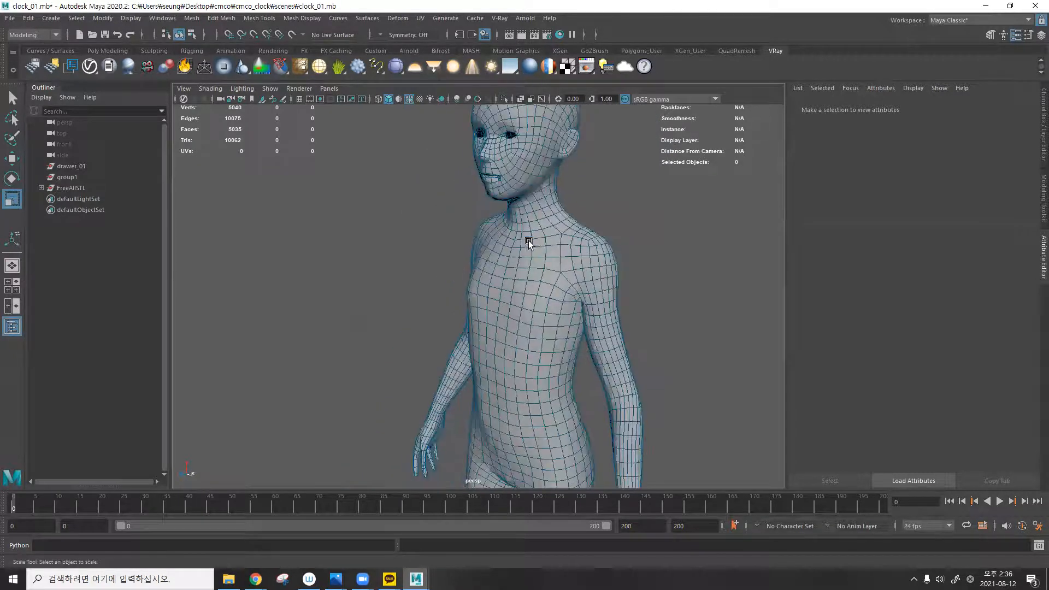
alt+drag(529, 240, 550, 241)
alt+right_drag(550, 241, 520, 215)
alt+drag(520, 215, 523, 212)
alt+middle_drag(522, 212, 513, 278)
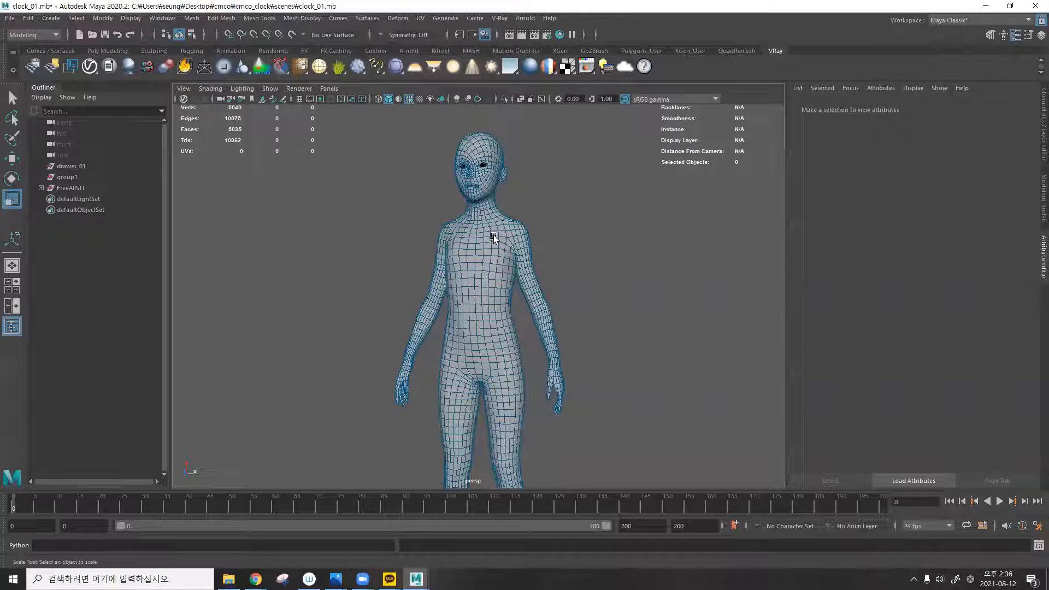
alt+drag(572, 218, 511, 158)
alt+drag(517, 356, 498, 138)
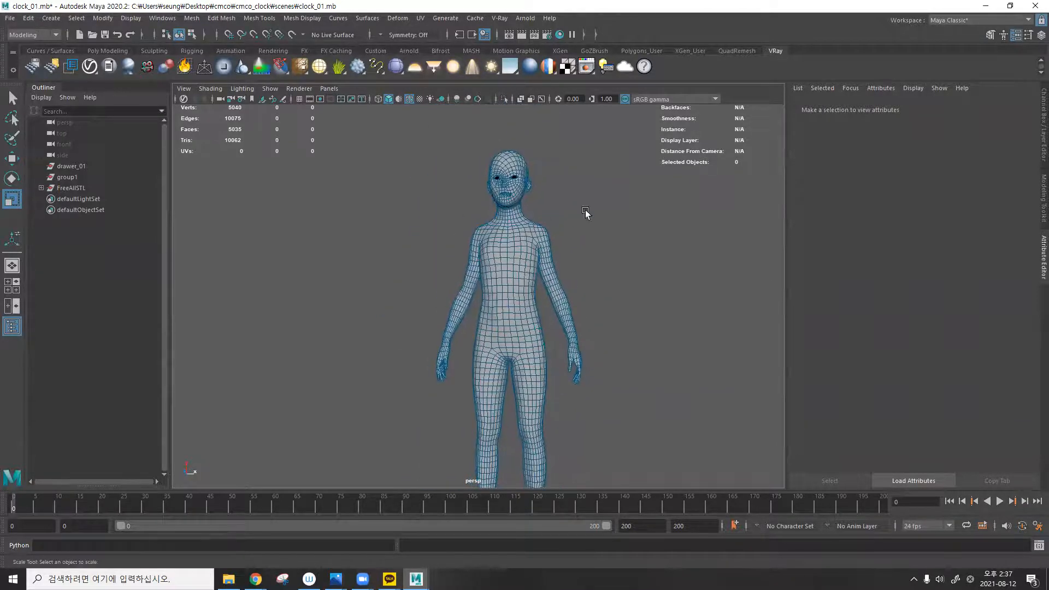
alt+right_drag(484, 223, 689, 215)
alt+middle_drag(596, 246, 520, 324)
alt+drag(521, 324, 513, 308)
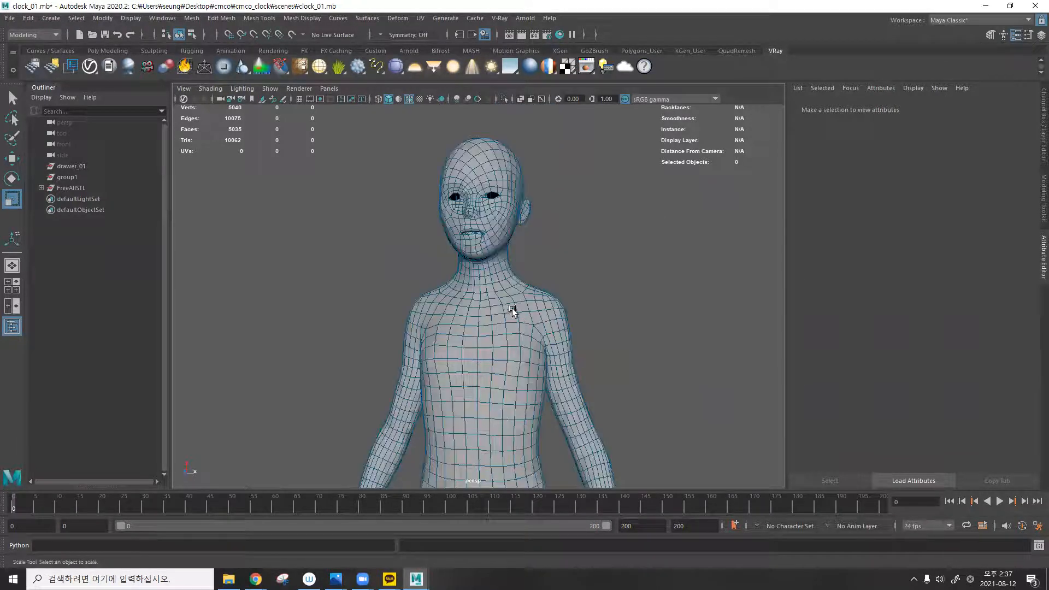
alt+drag(500, 251, 471, 232)
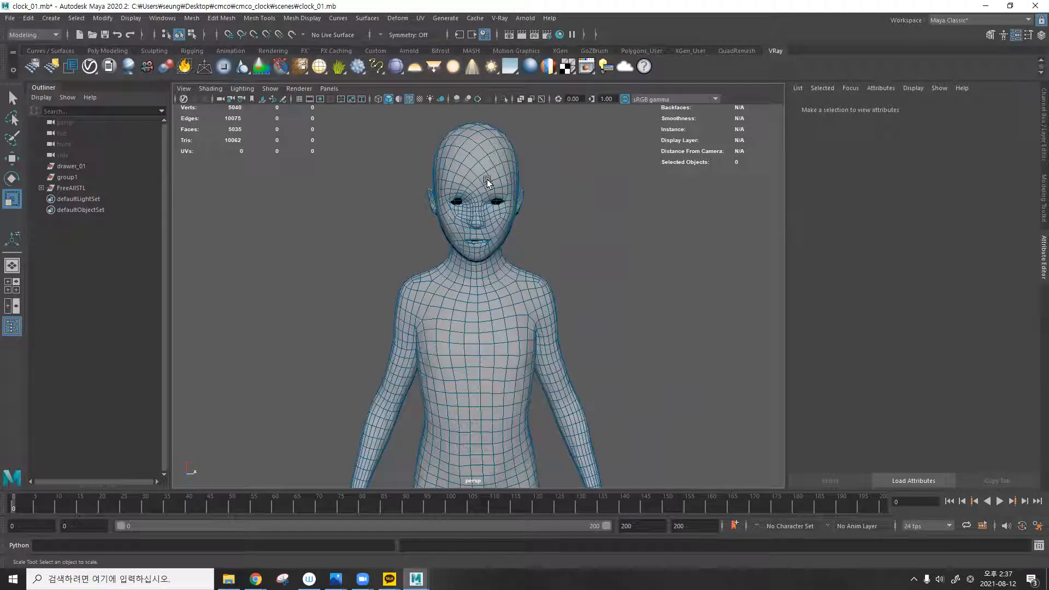
Select the boy mesh, open the UV Editor next to the figure, and minimize the UV Toolkit.
click(493, 163)
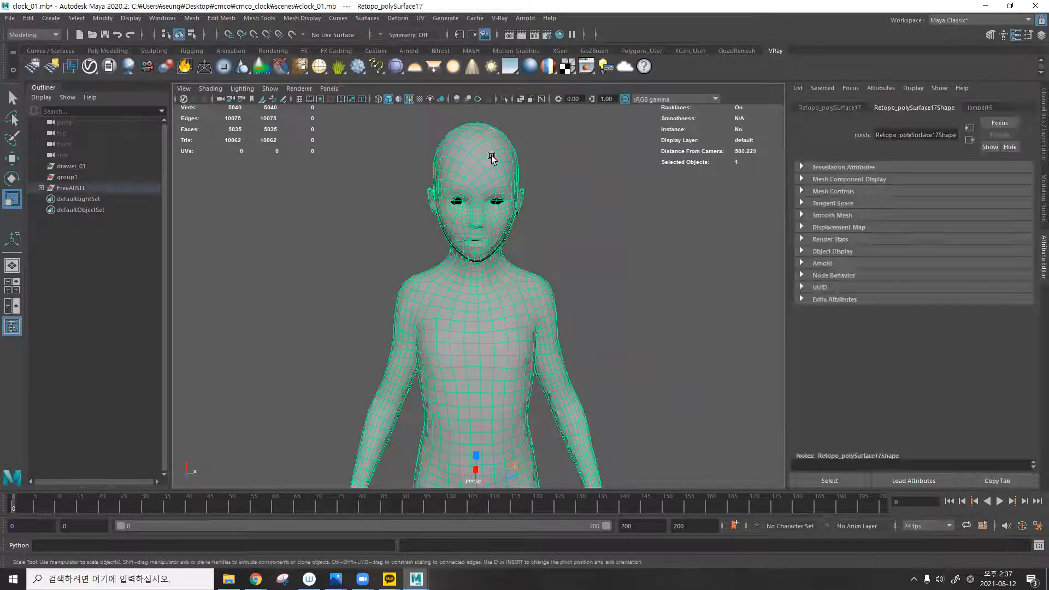
click(424, 18)
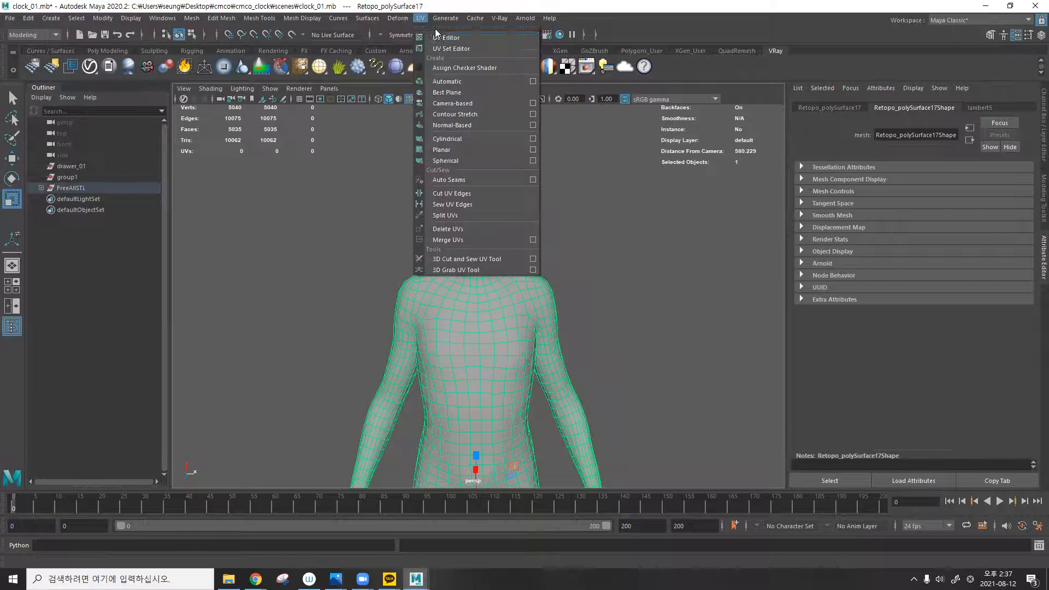
click(439, 32)
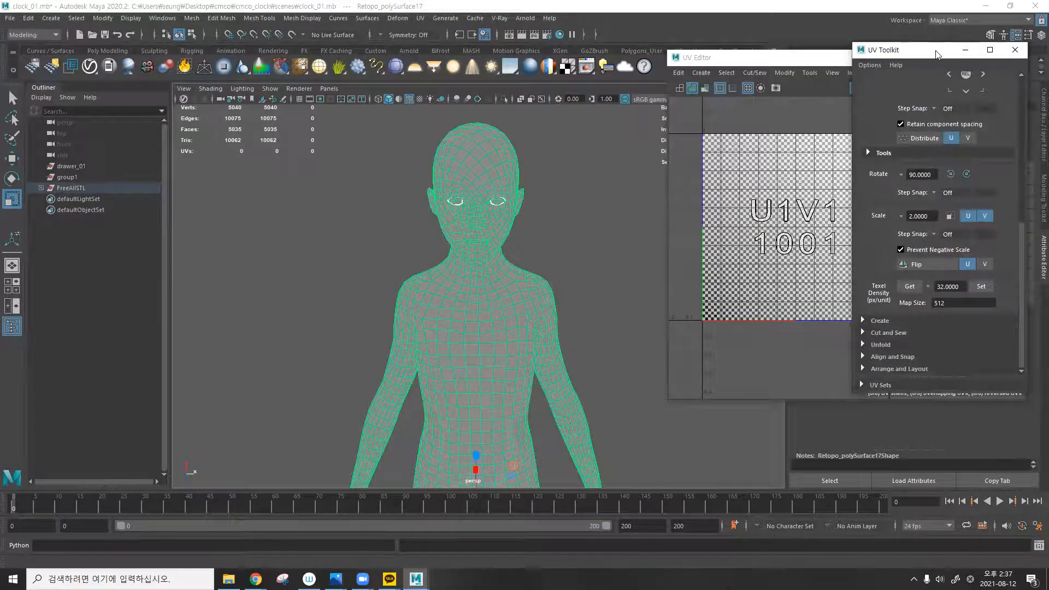
drag(925, 55, 896, 73)
drag(751, 59, 643, 65)
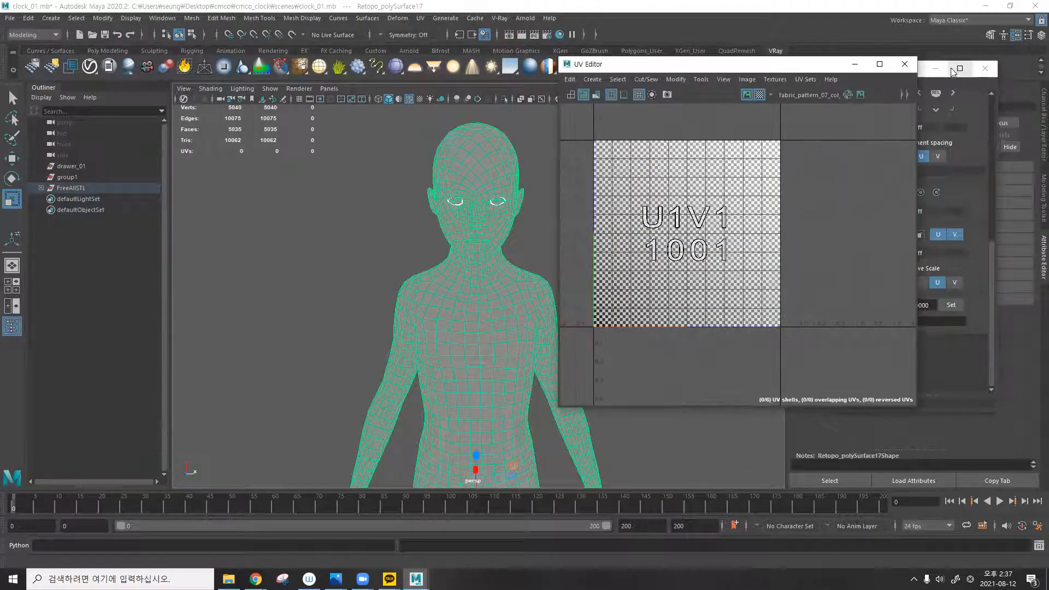
click(936, 68)
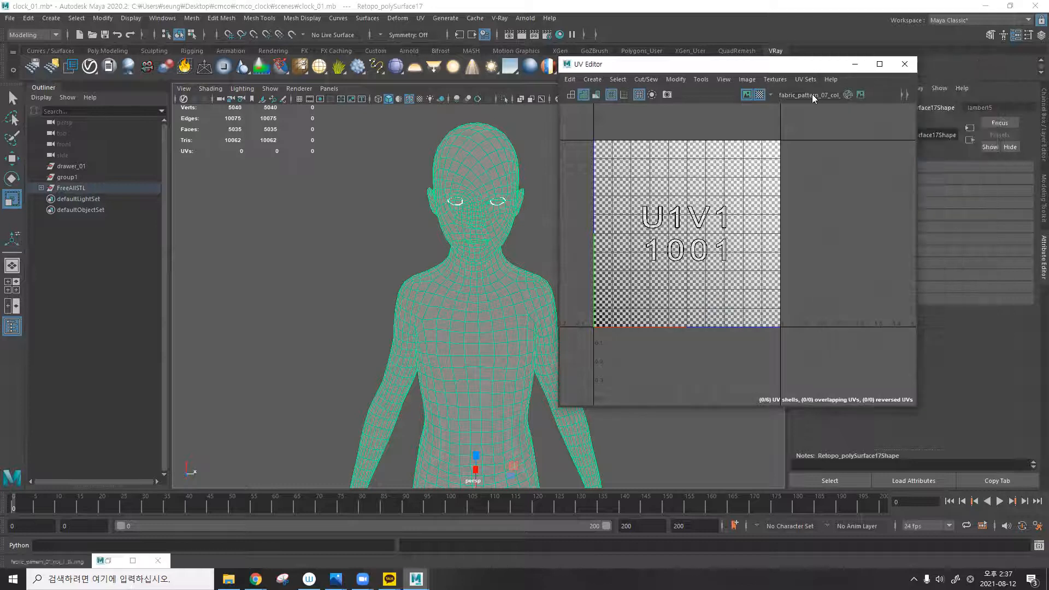
Turn off the UV Editor's checker map display for the selected boy mesh.
alt+right_drag(485, 305, 460, 292)
alt+middle_drag(494, 303, 490, 273)
alt+right_drag(489, 274, 438, 299)
alt+middle_drag(438, 299, 409, 250)
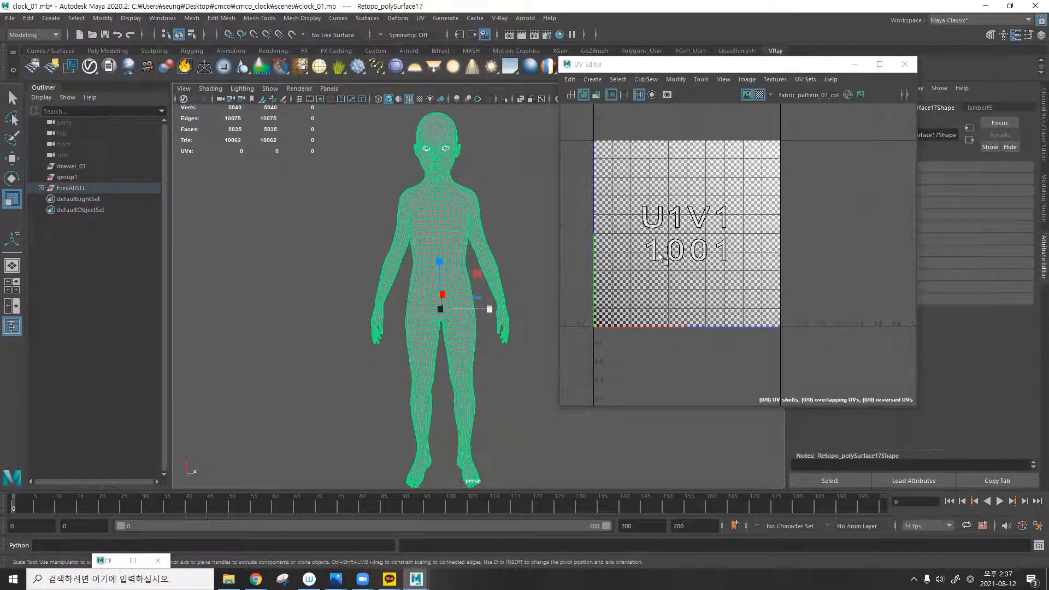
click(759, 95)
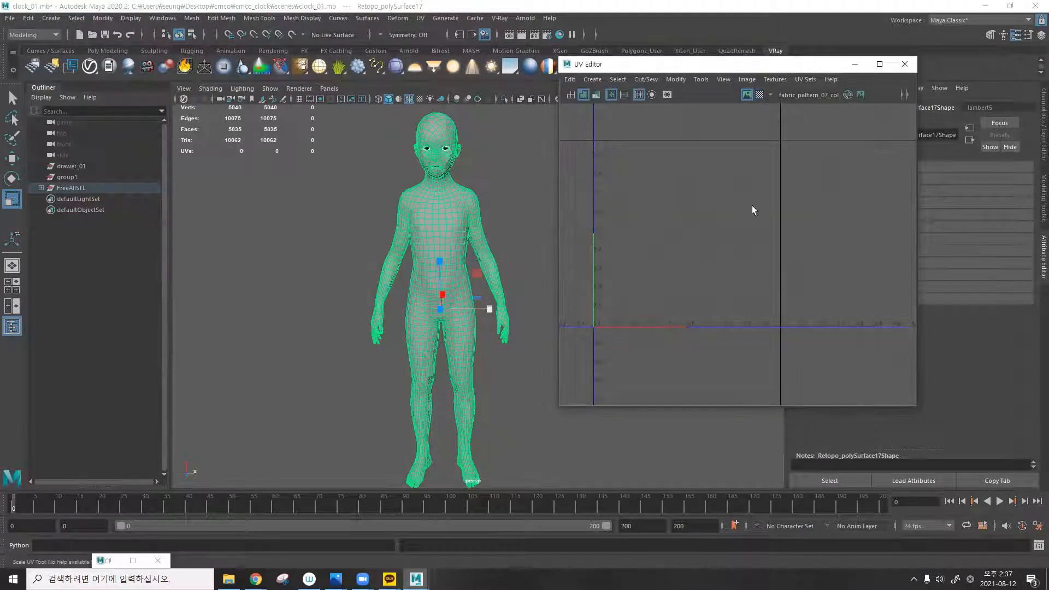
alt+drag(444, 295, 440, 277)
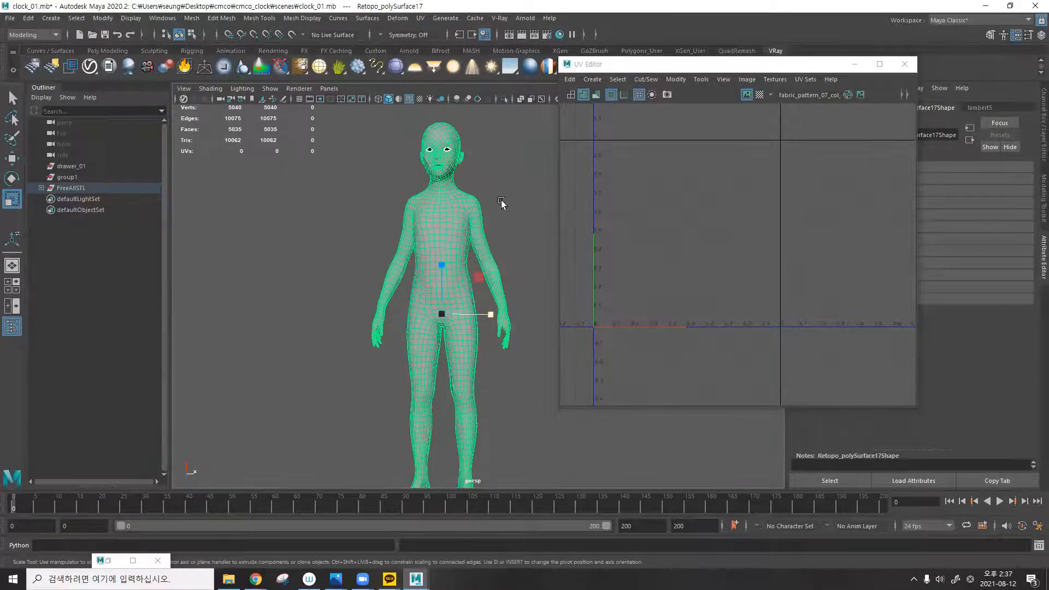
Apply planar UV mapping to the boy mesh, fitted to the best plane and projected from the Z axis.
click(592, 79)
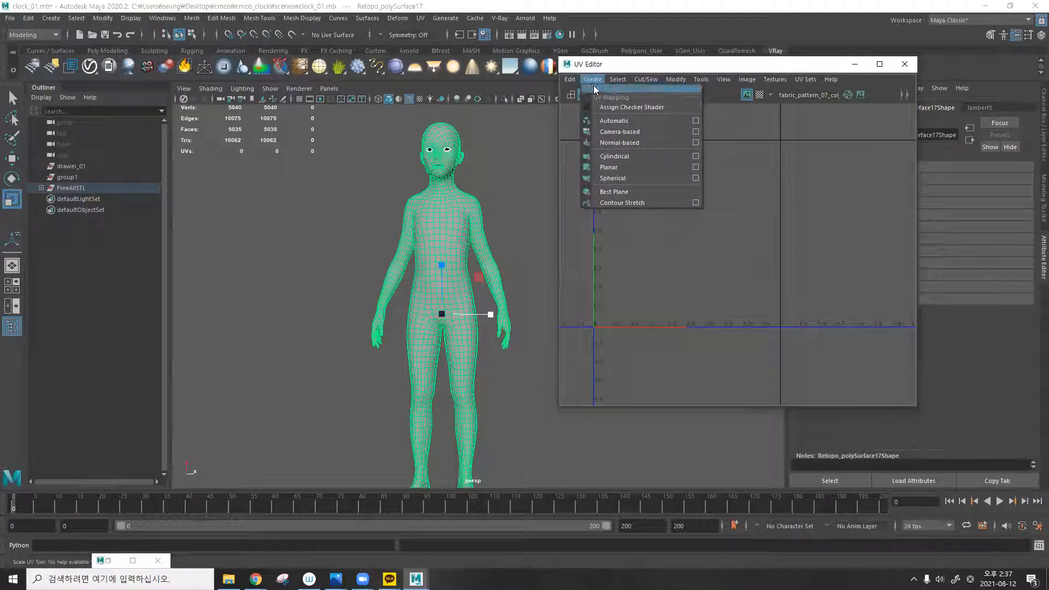
alt+drag(495, 212, 369, 251)
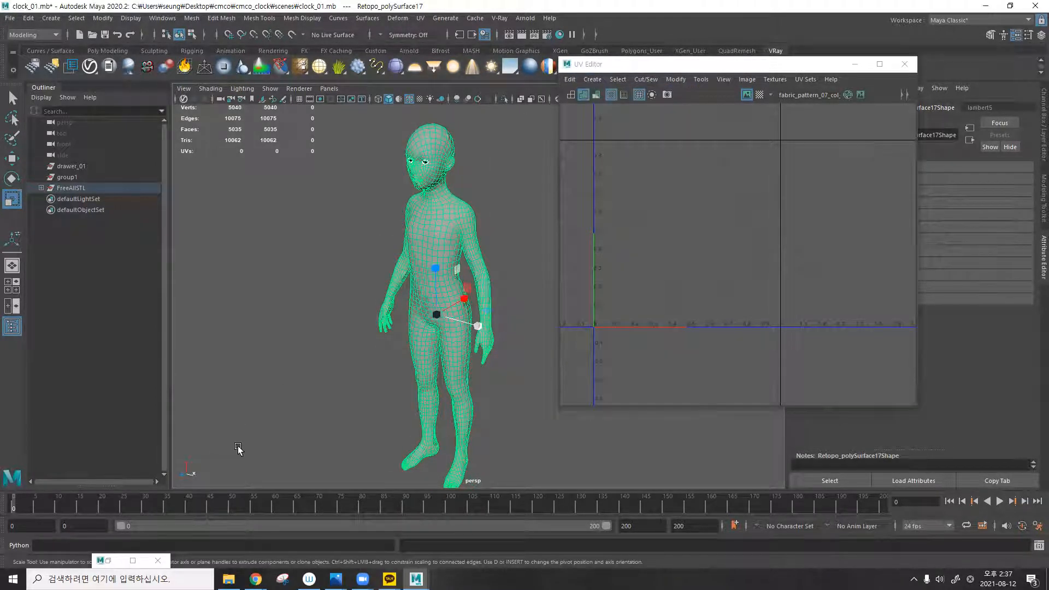
click(592, 79)
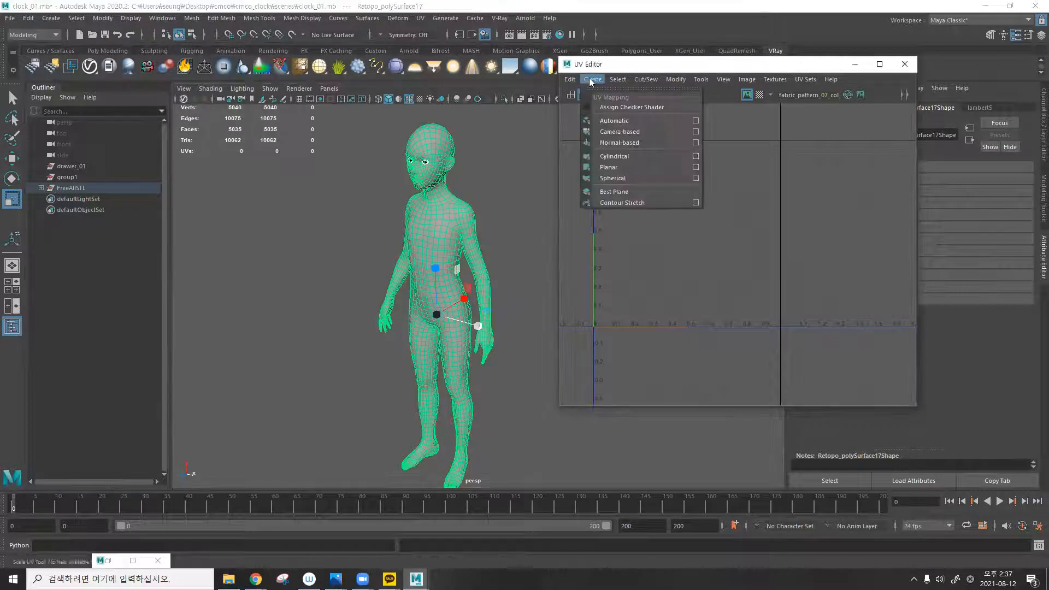
click(704, 166)
click(194, 150)
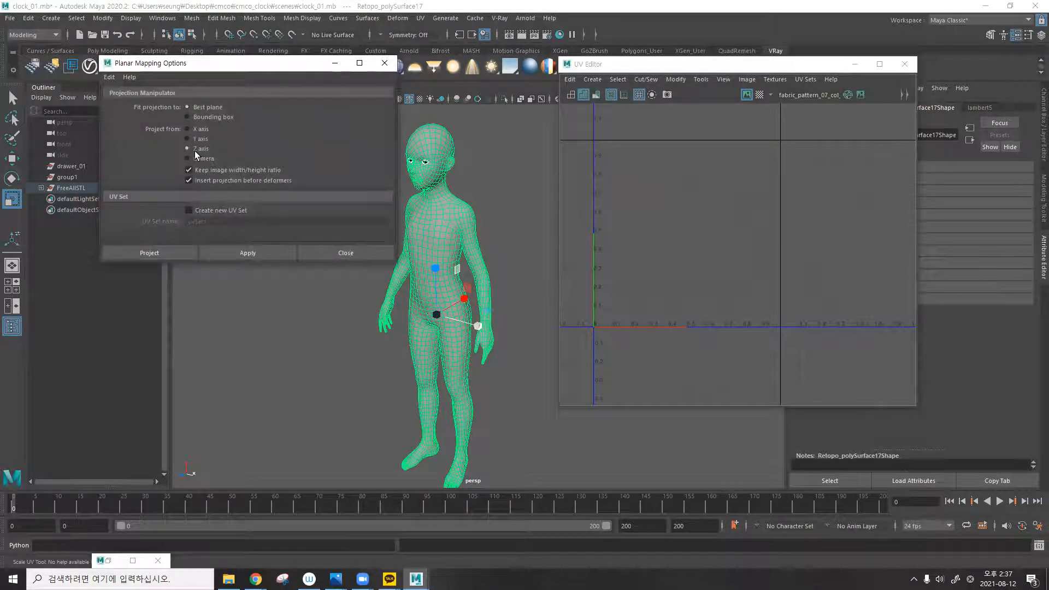
click(233, 254)
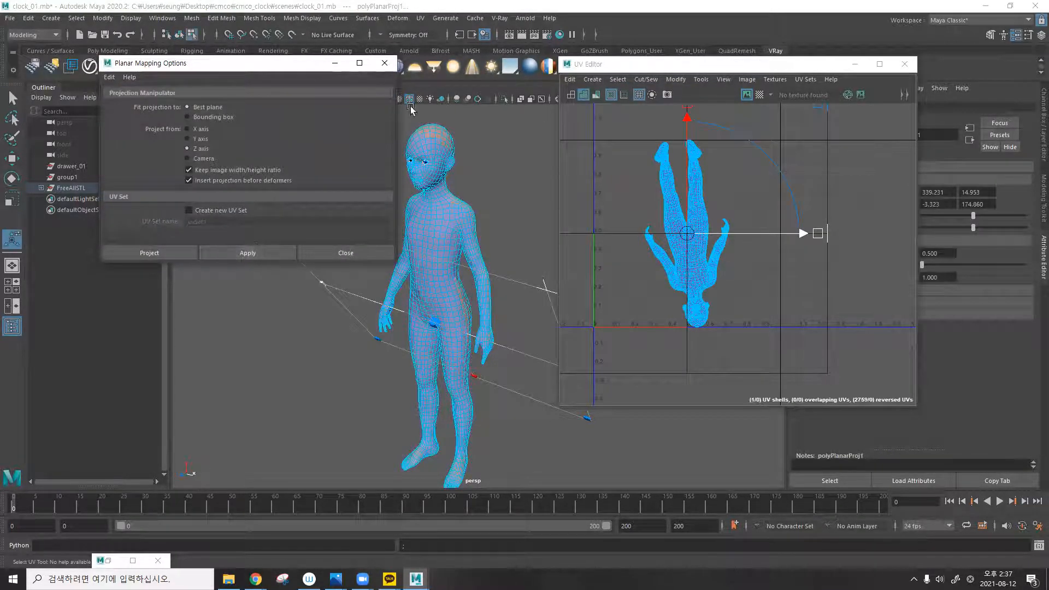
click(385, 63)
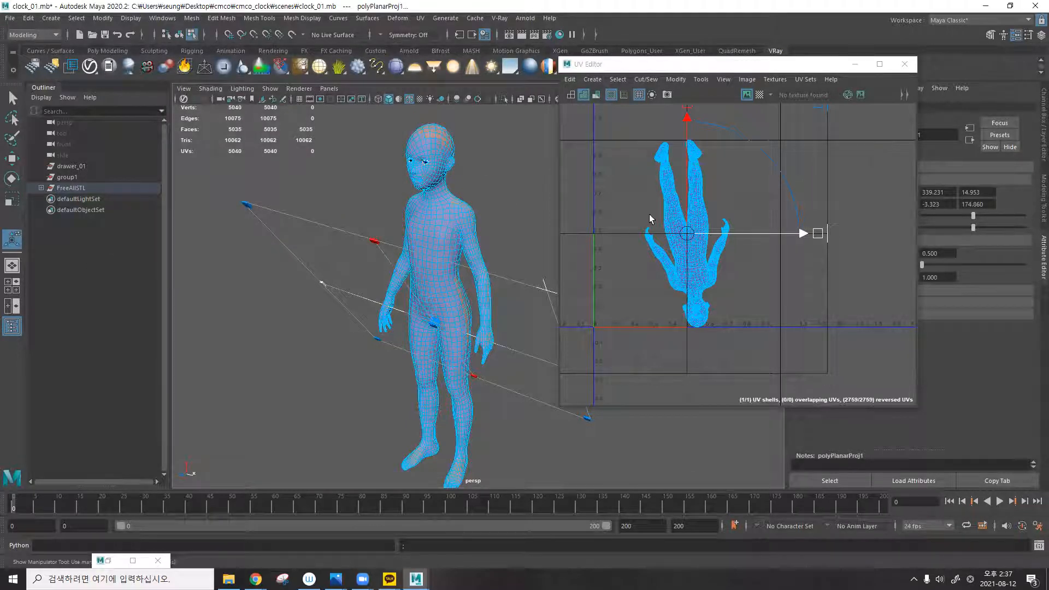
alt+drag(385, 247, 436, 234)
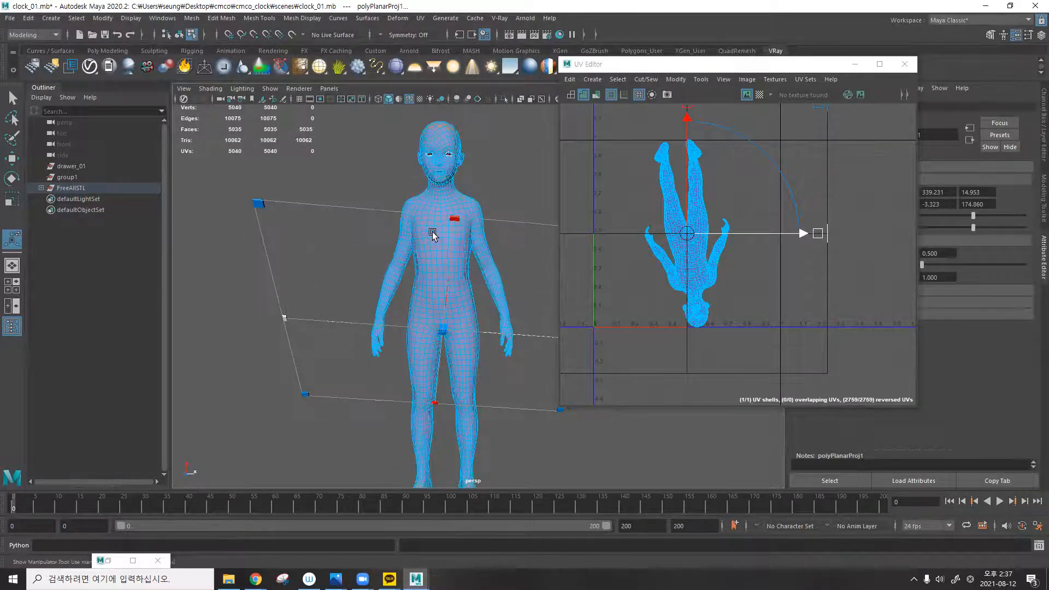
Delete the boy mesh's construction history and freeze its transformations.
right_drag(432, 234, 481, 191)
click(855, 64)
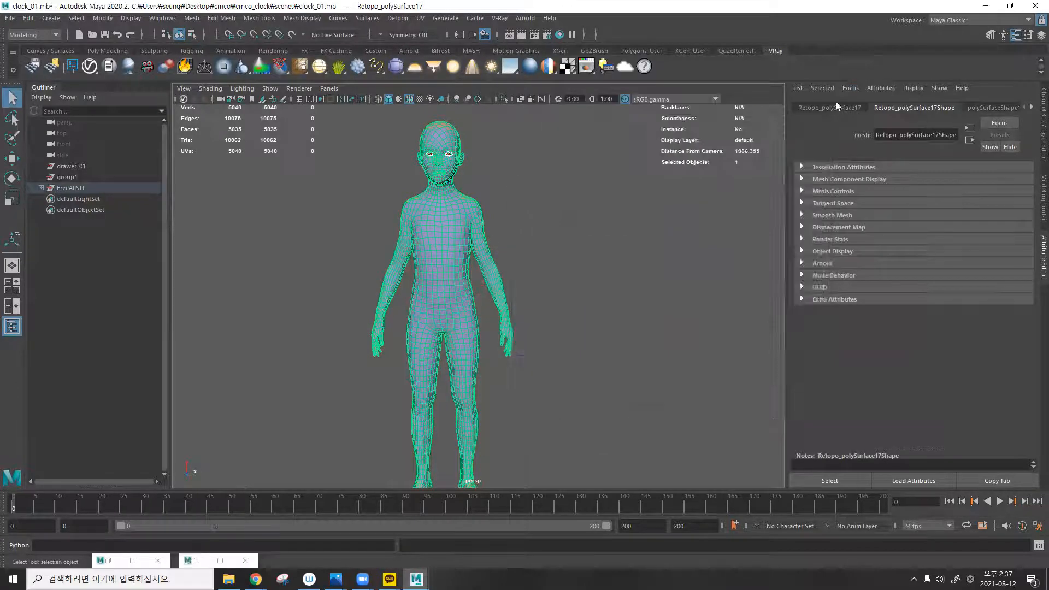
click(1040, 105)
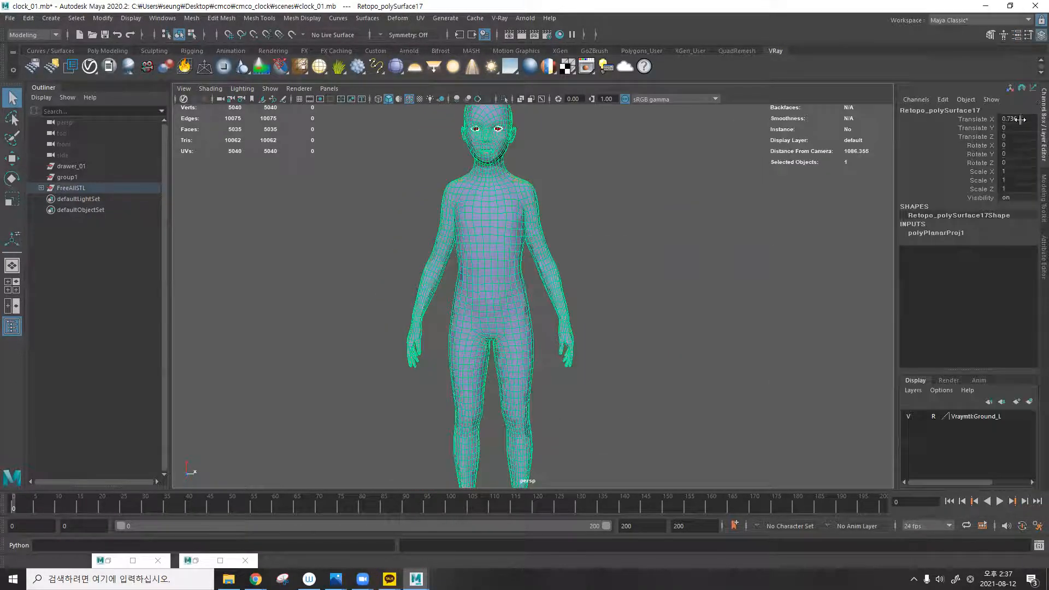
scroll(541, 206, down, 5)
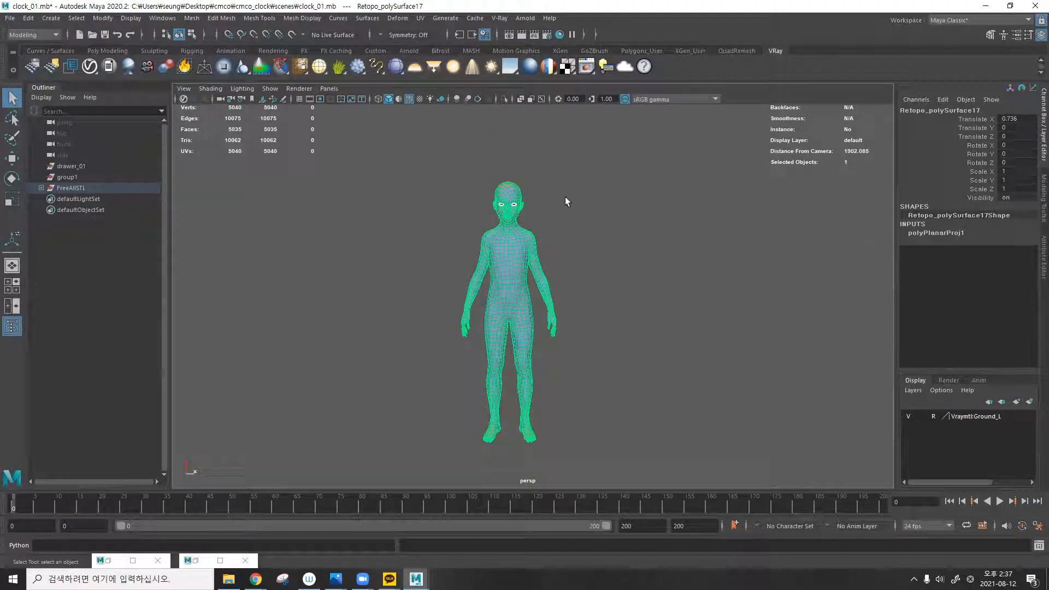
key(alt+shift+d)
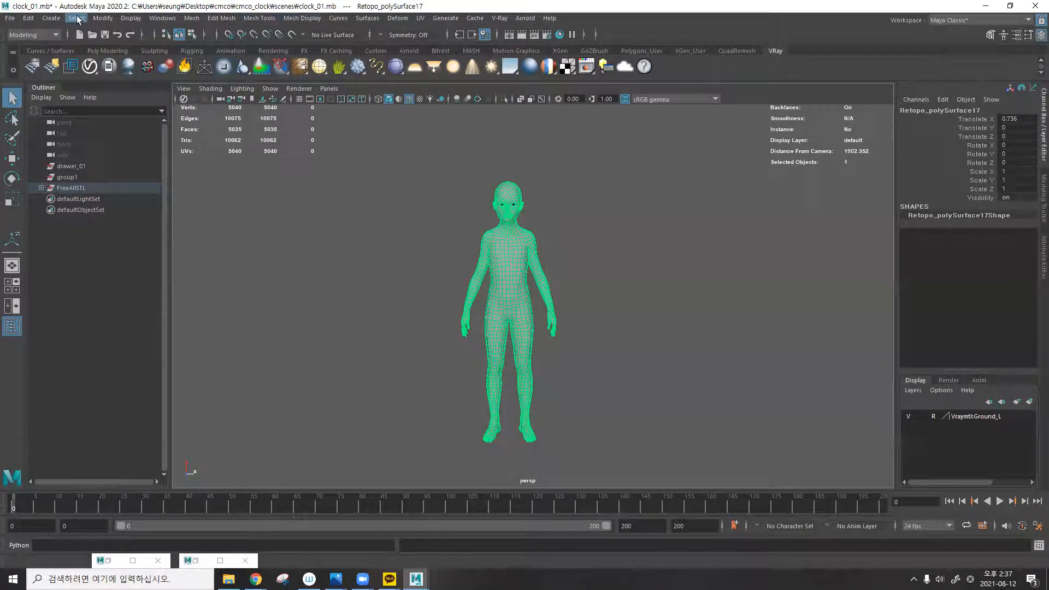
click(99, 20)
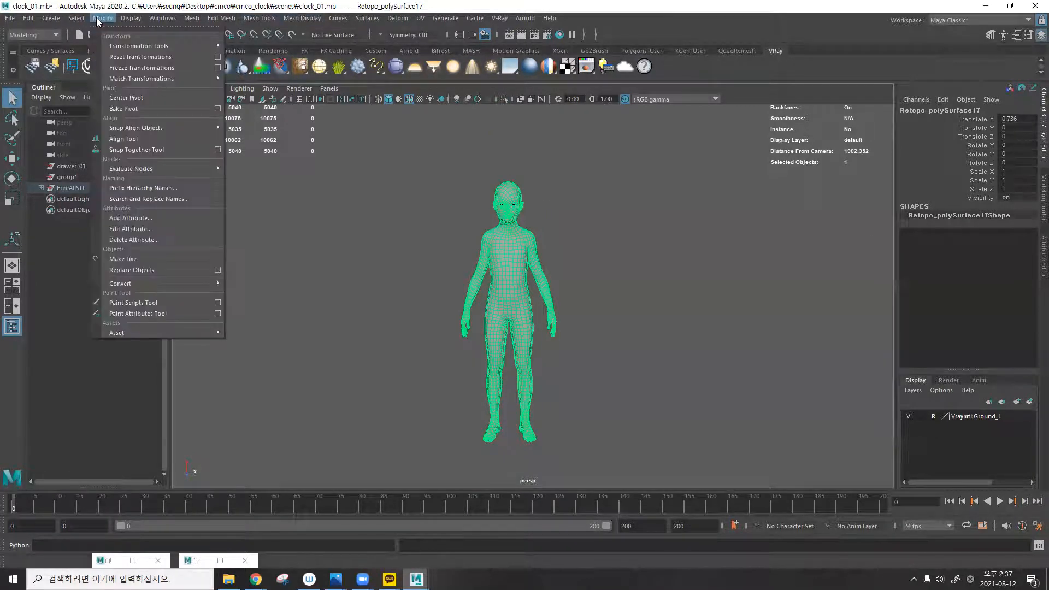
click(139, 67)
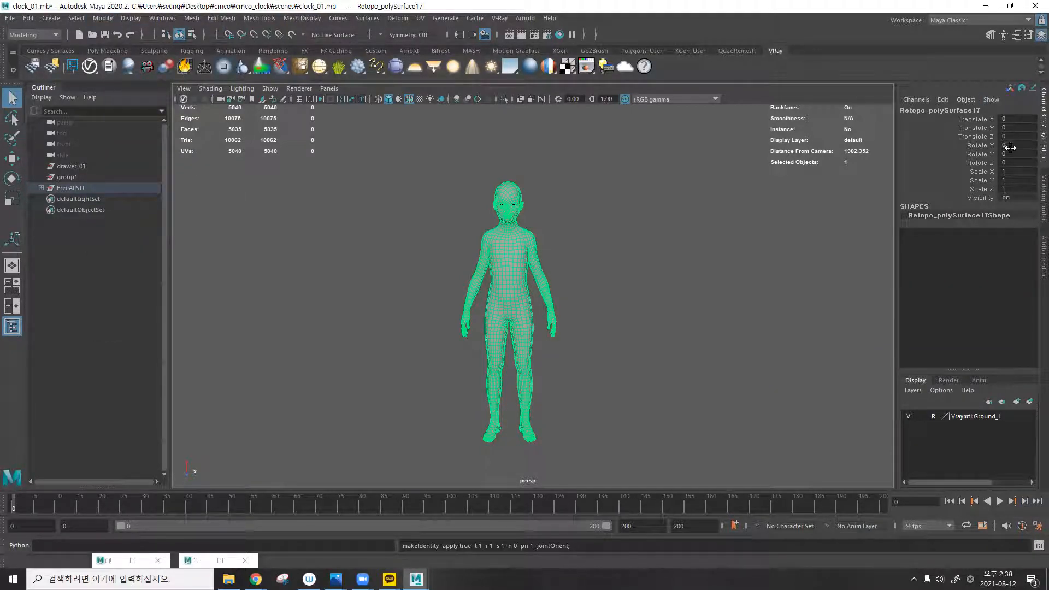
Restore the UV Toolkit and UV Editor windows, and reapply planar UV mapping to the boy mesh.
alt+drag(565, 288, 529, 287)
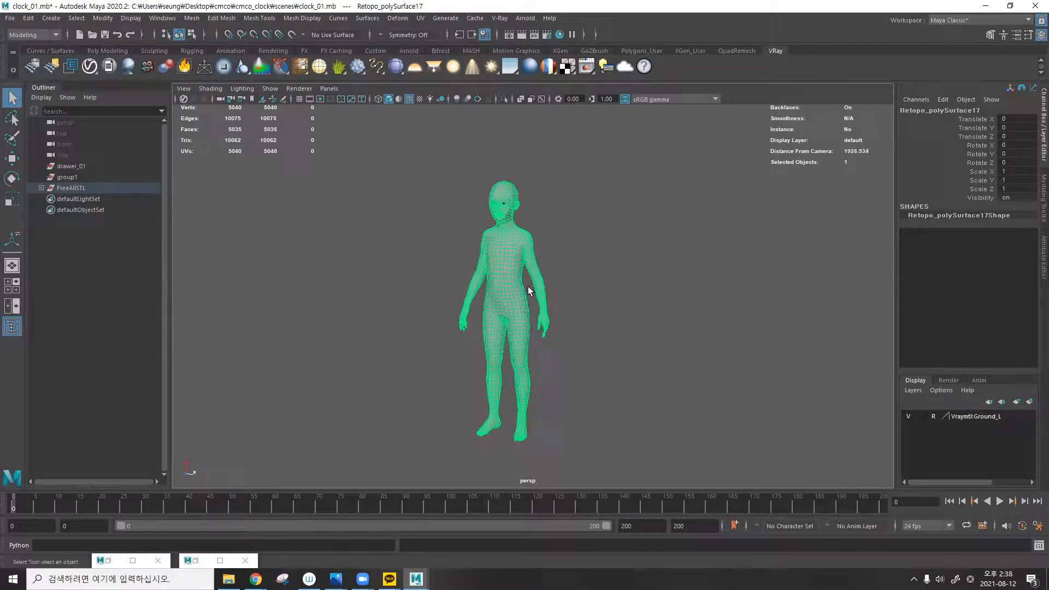
click(132, 561)
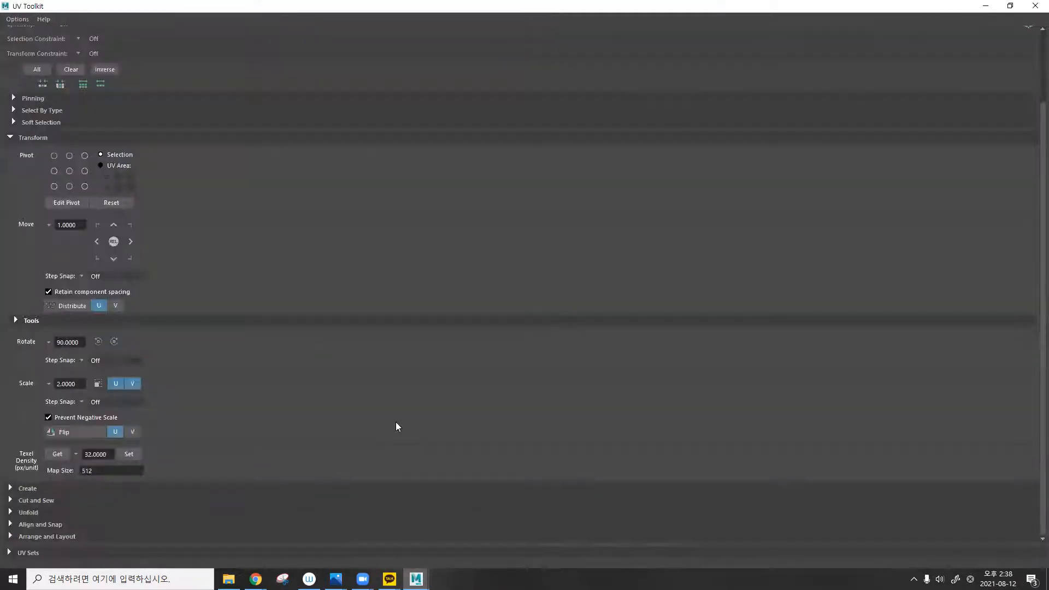
click(1011, 6)
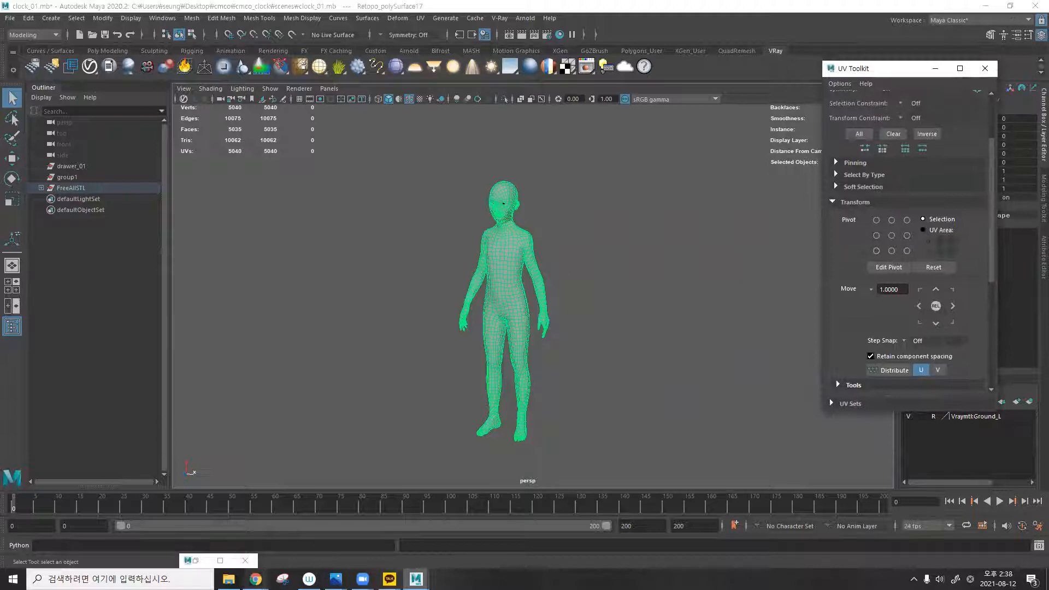
click(221, 560)
click(1010, 6)
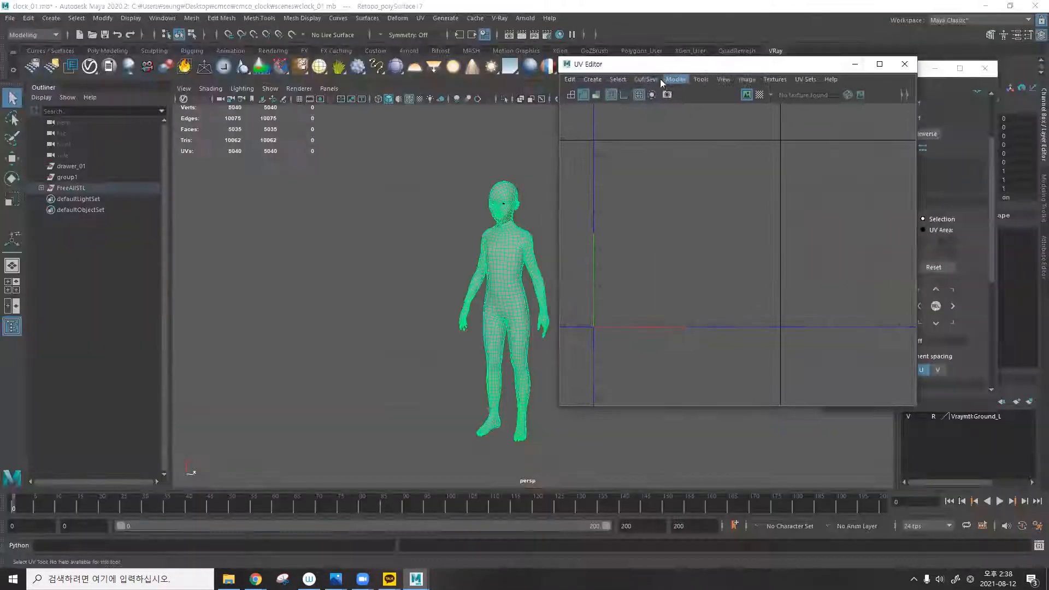
click(588, 80)
click(617, 166)
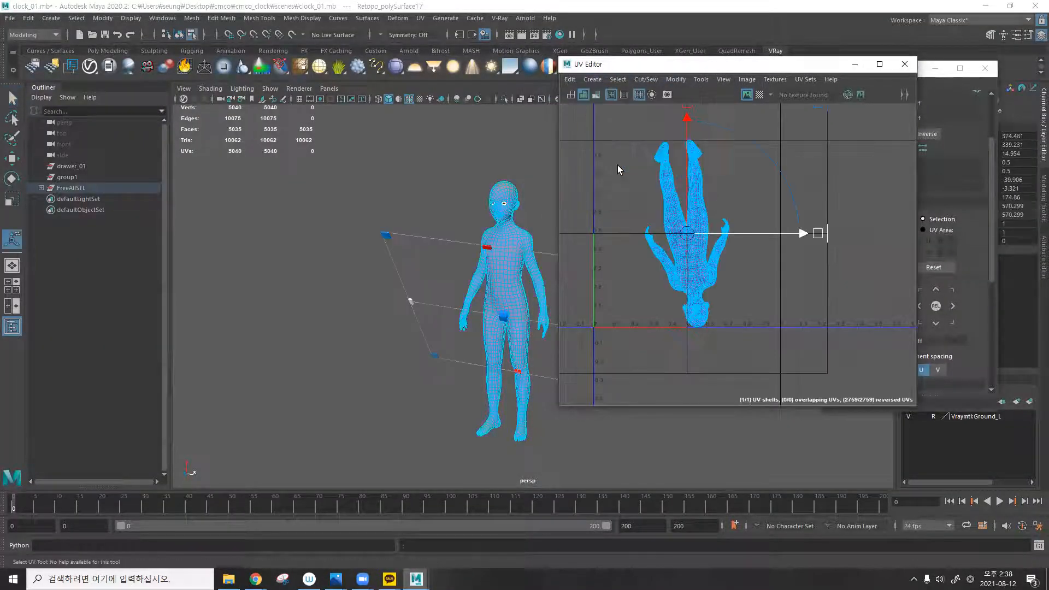
Move the UV Editor window clear of the boy's figure.
alt+drag(504, 203, 426, 195)
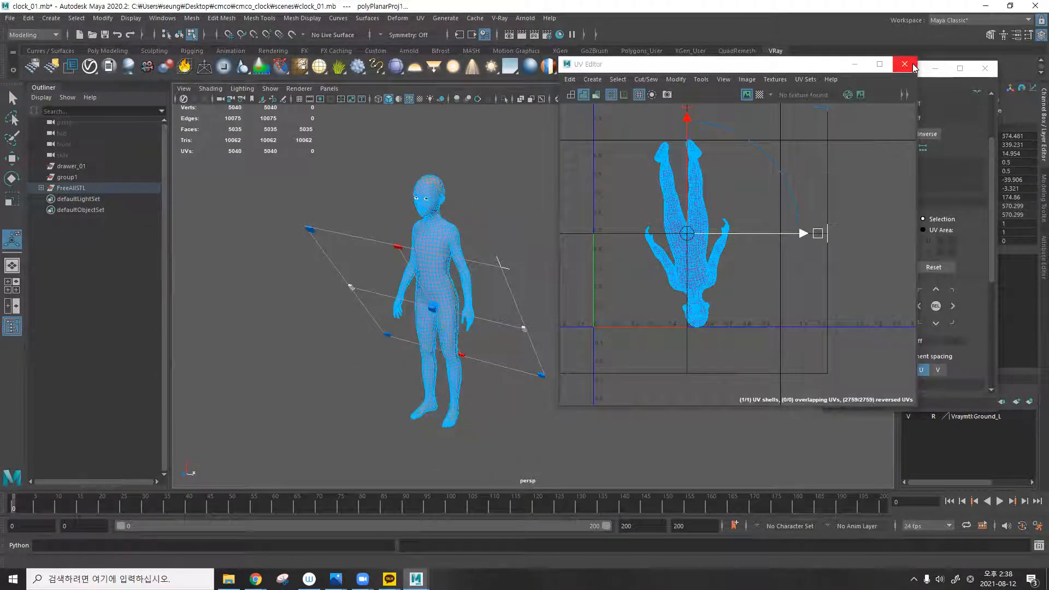
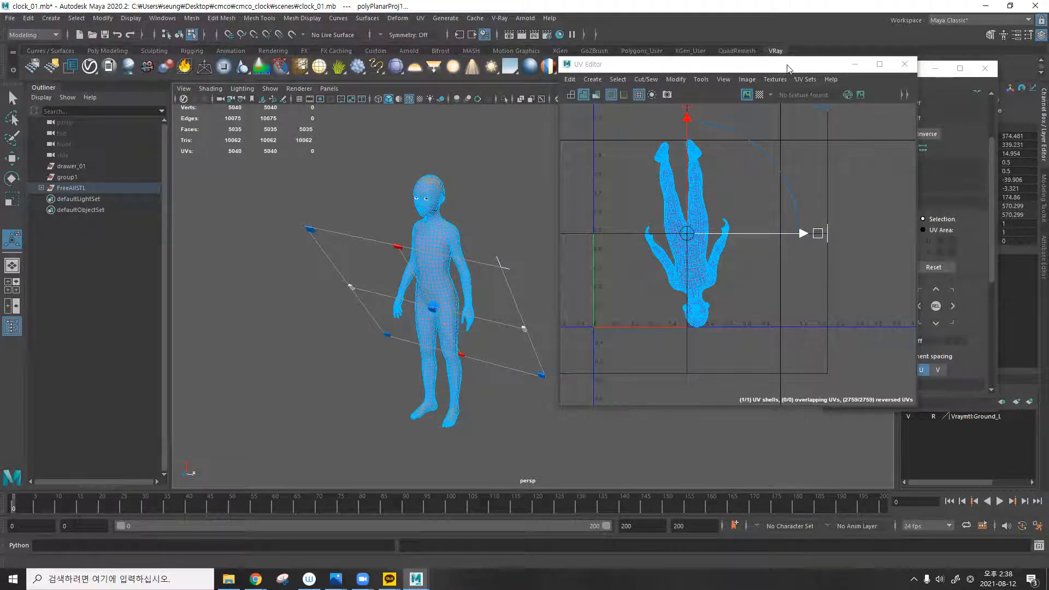
alt+drag(400, 209, 332, 218)
scroll(386, 219, up, 4)
alt+drag(425, 307, 480, 302)
drag(649, 66, 705, 57)
alt+drag(607, 206, 524, 192)
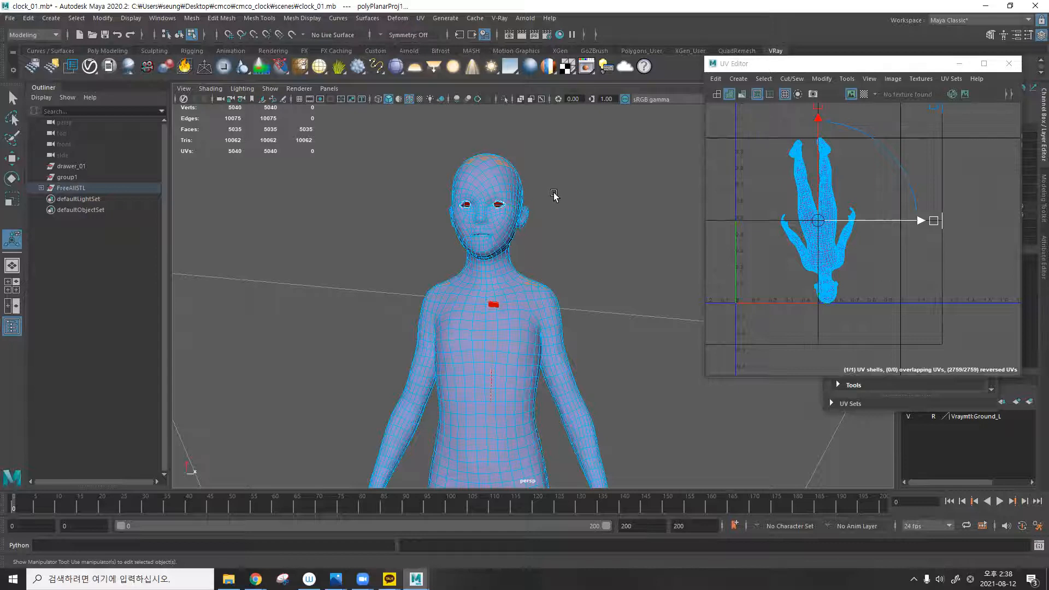
Cut the UVs along the full edge loop around the top of the boy's neck, just beneath the jaw.
key(F10)
alt+drag(509, 262, 392, 272)
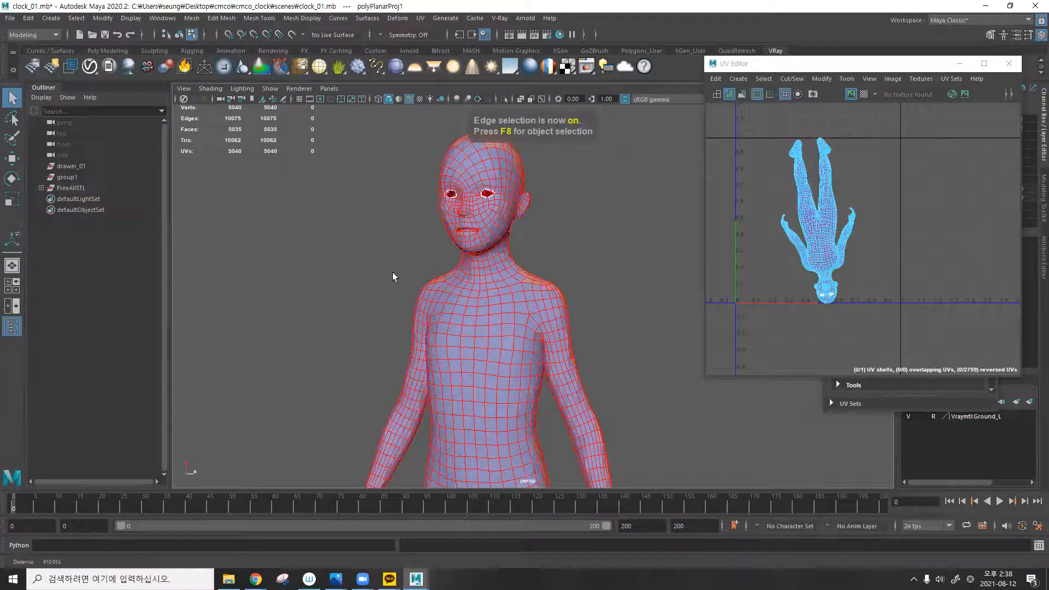
alt+right_drag(392, 272, 514, 251)
alt+drag(469, 199, 513, 240)
double_click(536, 252)
alt+drag(429, 227, 395, 229)
key(shift+x)
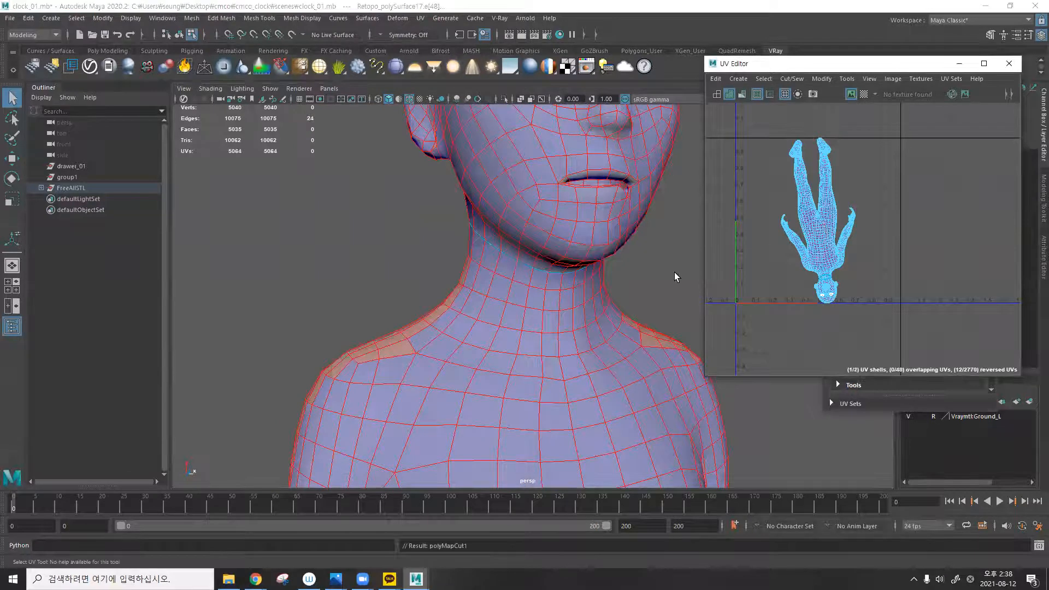
click(674, 272)
Examine the neck seam and the topology of the face, the ear and the back of the head.
alt+drag(501, 276, 526, 266)
alt+drag(576, 290, 500, 282)
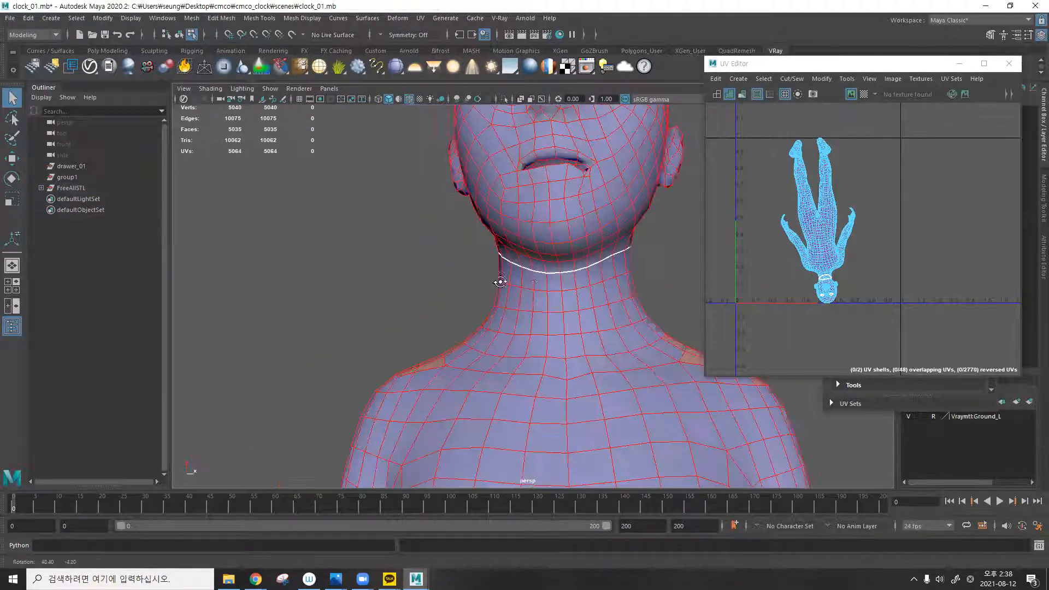
alt+drag(348, 330, 494, 276)
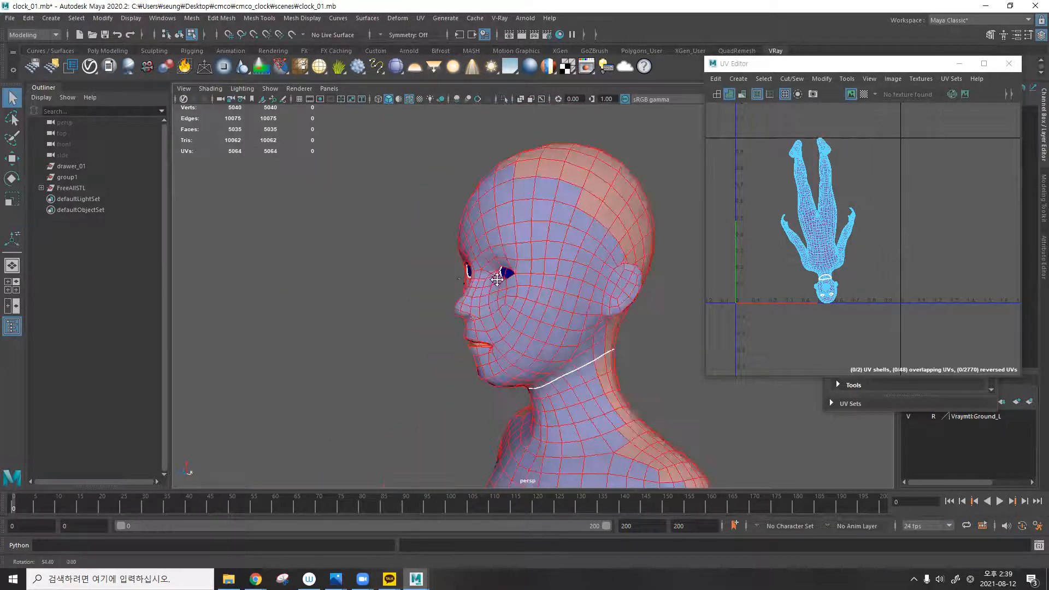
scroll(496, 284, up, 5)
alt+middle_drag(312, 284, 506, 284)
alt+right_drag(442, 284, 550, 274)
alt+drag(550, 273, 435, 290)
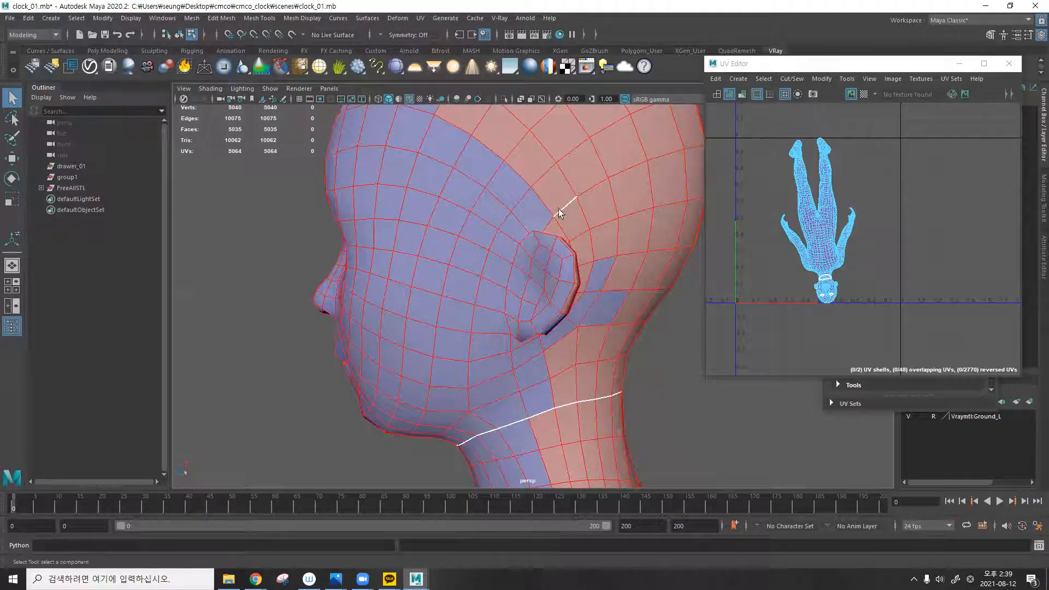
alt+drag(551, 171, 441, 209)
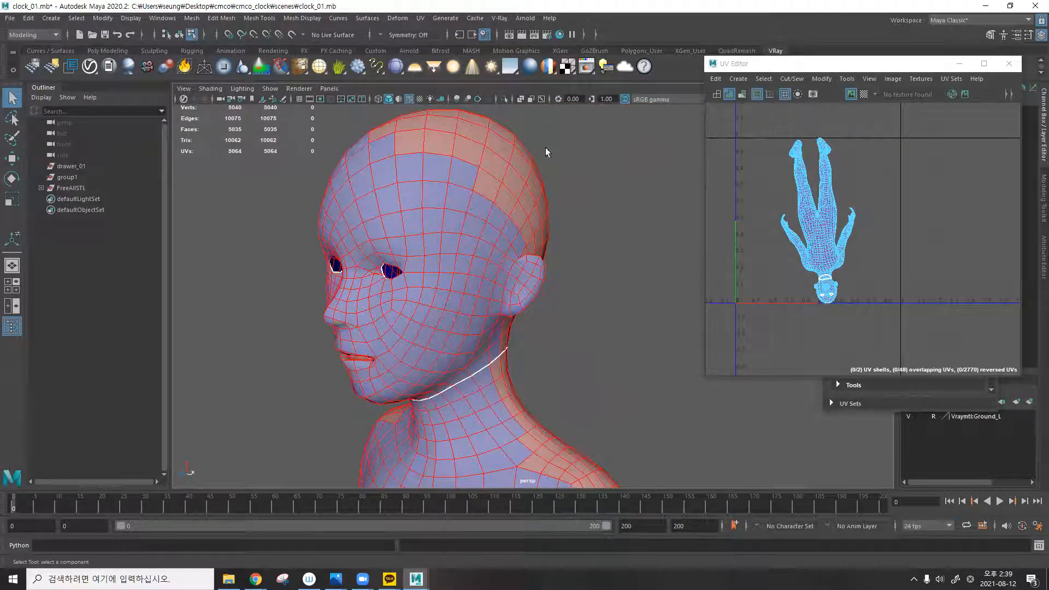
alt+drag(547, 178, 497, 234)
alt+middle_drag(496, 233, 458, 200)
alt+right_drag(421, 253, 533, 234)
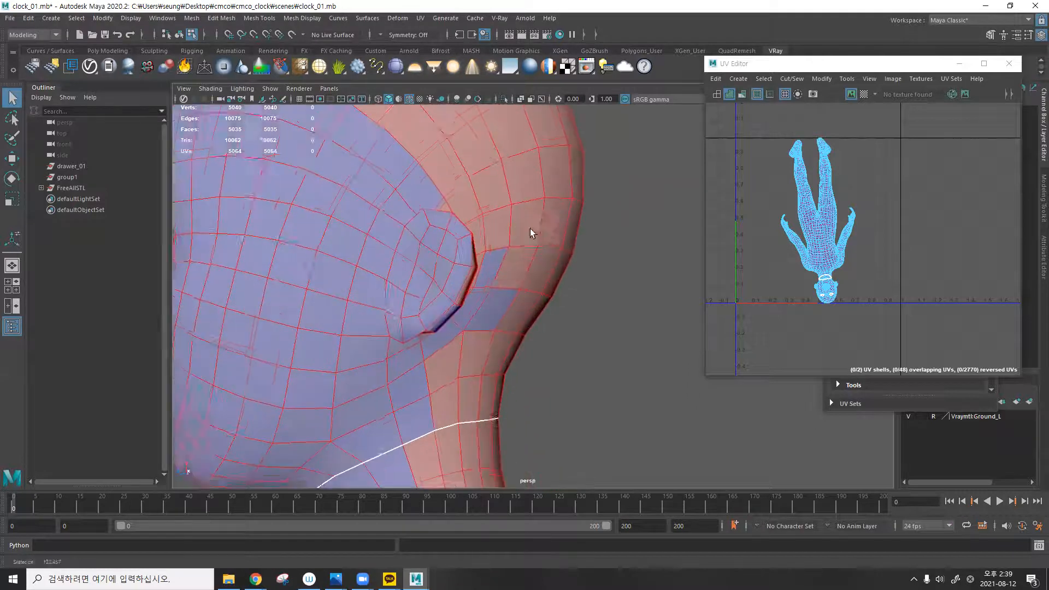
alt+drag(452, 245, 415, 260)
alt+drag(522, 262, 426, 250)
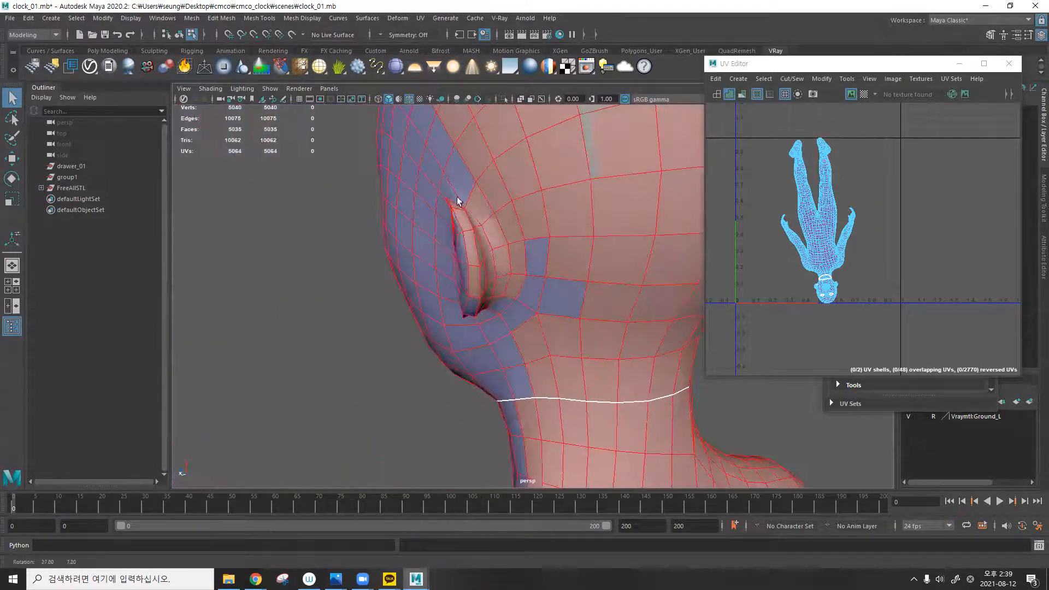
click(471, 176)
shift+click(497, 226)
shift+click(507, 254)
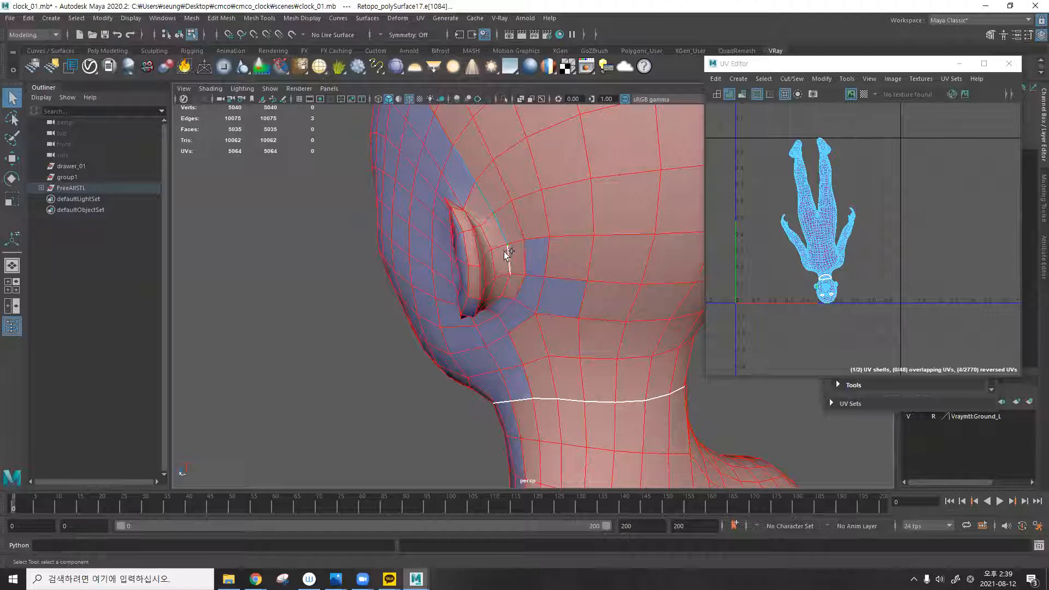
shift+click(508, 285)
alt+drag(510, 285, 419, 316)
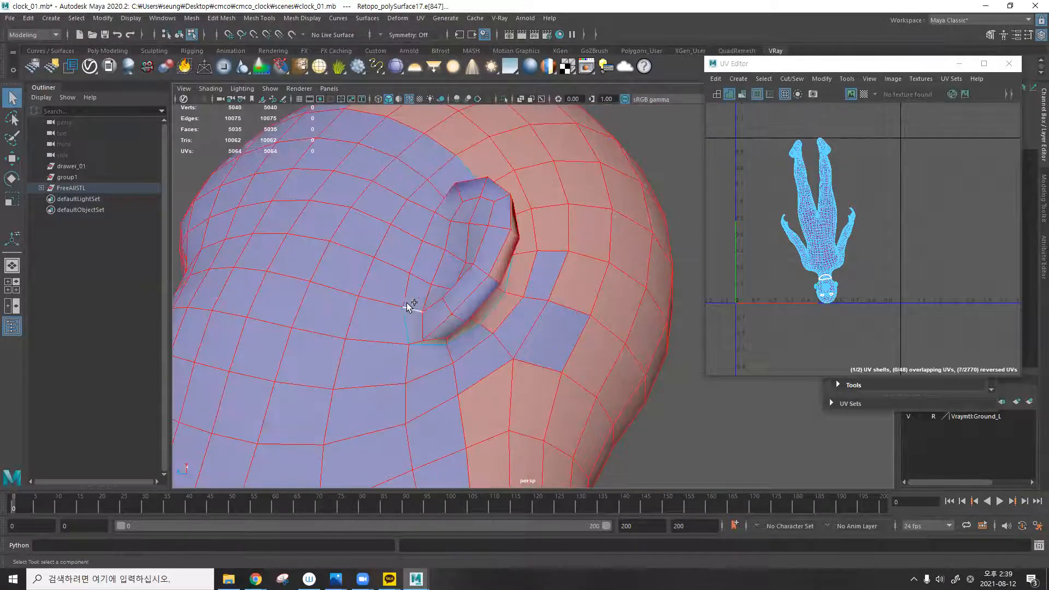
alt+drag(435, 215, 455, 272)
scroll(455, 272, down, 1)
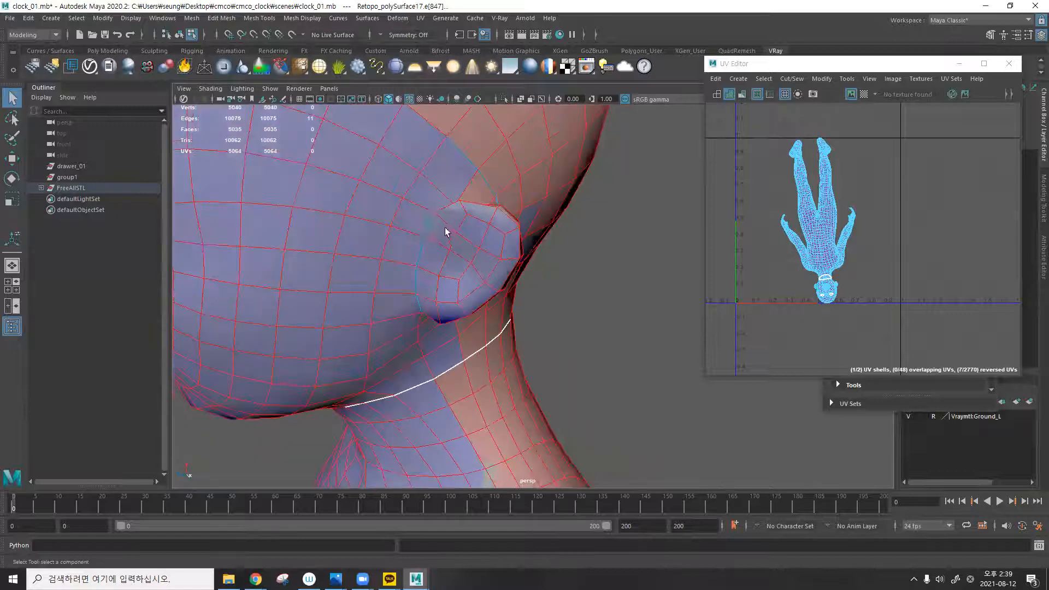
alt+drag(431, 216, 384, 210)
scroll(396, 233, up, 2)
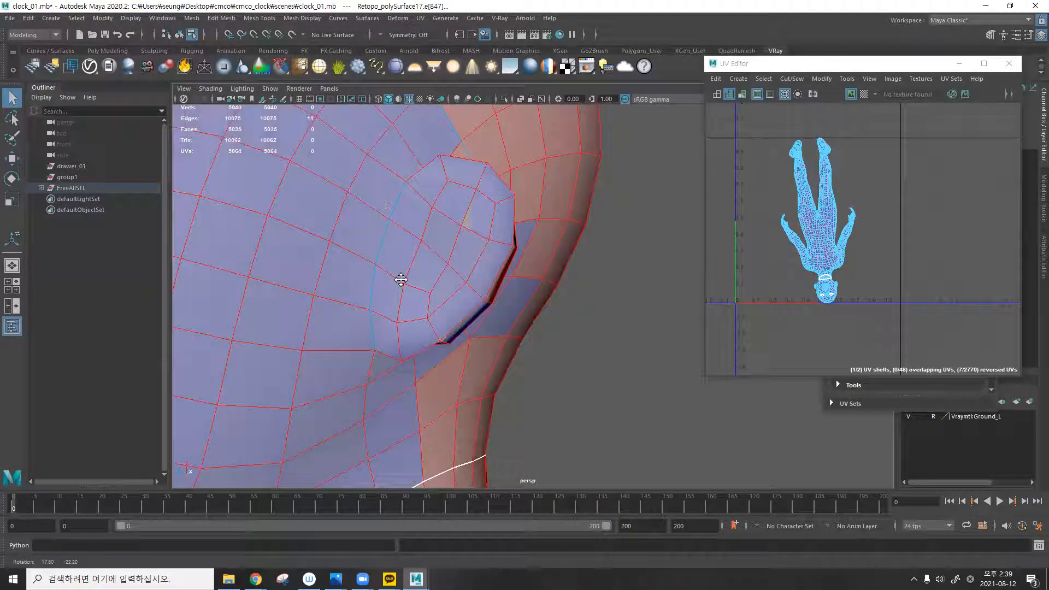
alt+drag(401, 279, 363, 223)
mouse_move(455, 278)
alt+mouse_down()
mouse_move(451, 256)
mouse_move(453, 267)
alt+mouse_up()
Try to cut the UVs along a closed ring of edges set slightly outside the base of the boy's left ear.
click(457, 290)
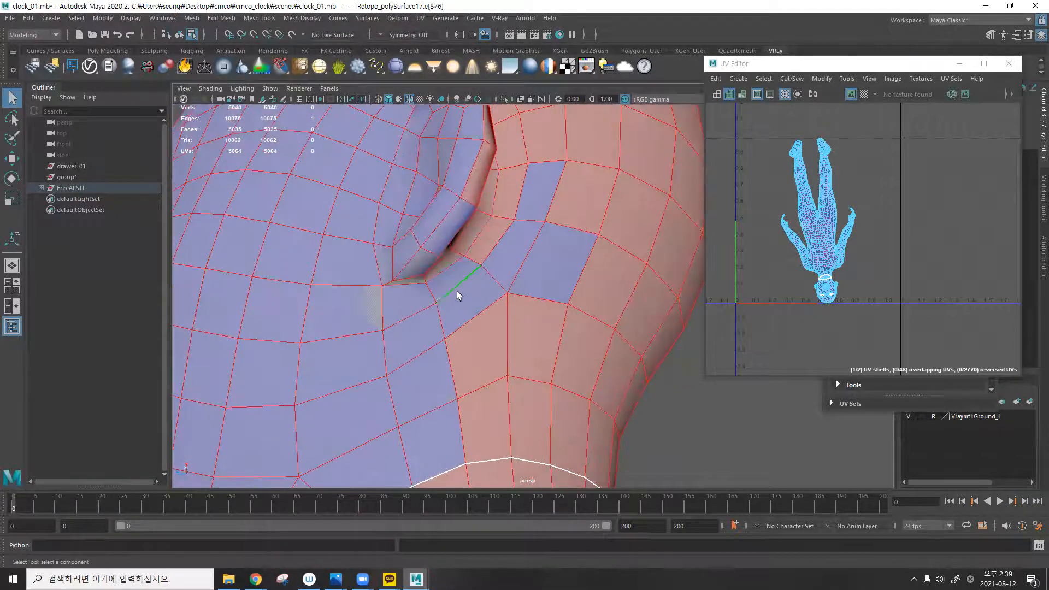
click(423, 313)
shift+click(308, 340)
shift+click(306, 308)
shift+click(319, 258)
shift+click(334, 209)
alt+middle_drag(356, 163, 347, 315)
shift+click(358, 208)
shift+click(377, 181)
shift+click(398, 152)
alt+drag(435, 164, 440, 199)
shift+click(471, 195)
shift+click(503, 238)
shift+click(512, 279)
shift+click(514, 322)
shift+click(494, 340)
alt+drag(491, 337, 508, 233)
shift+click(498, 224)
shift+click(486, 266)
key(shift+x)
scroll(552, 300, down, 8)
click(550, 300)
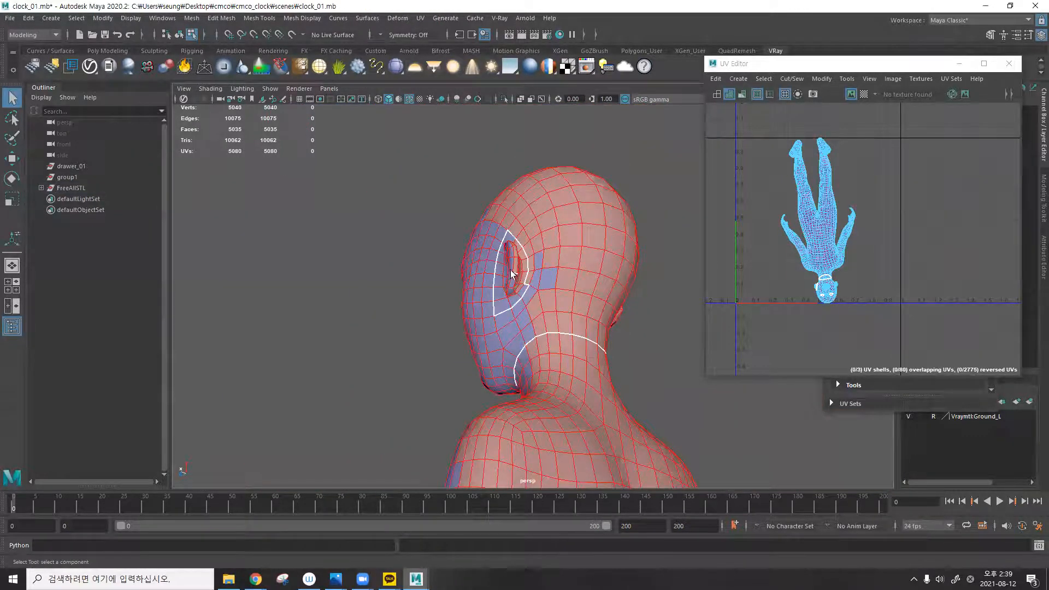
Undo the UV cut around the left ear and clear the edge selection.
alt+drag(271, 342, 299, 262)
alt+middle_drag(513, 344, 385, 263)
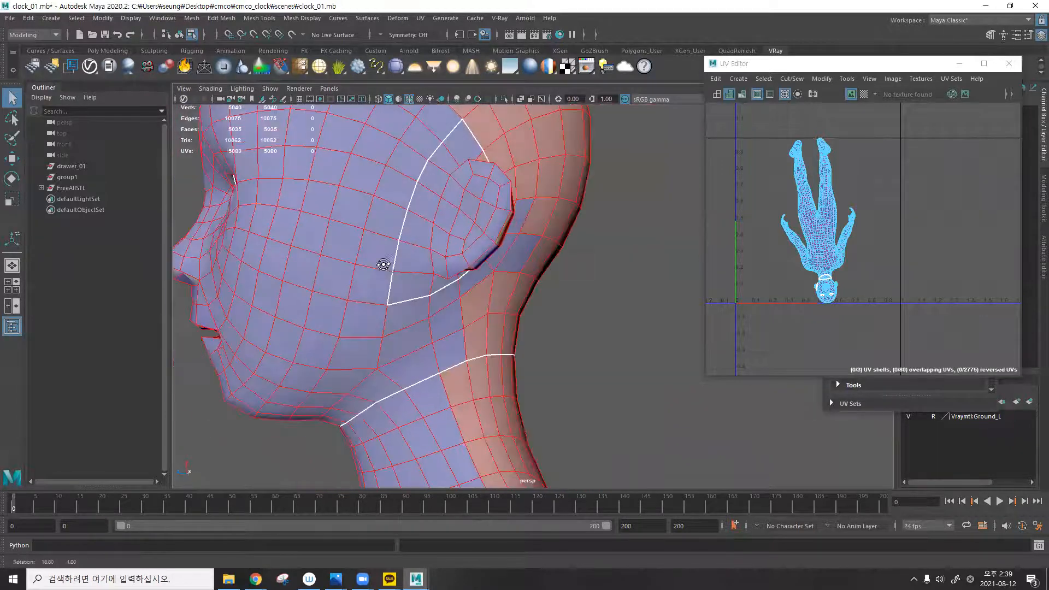
key(ctrl+z)
key(ctrl+z)
scroll(463, 309, down, 3)
click(575, 327)
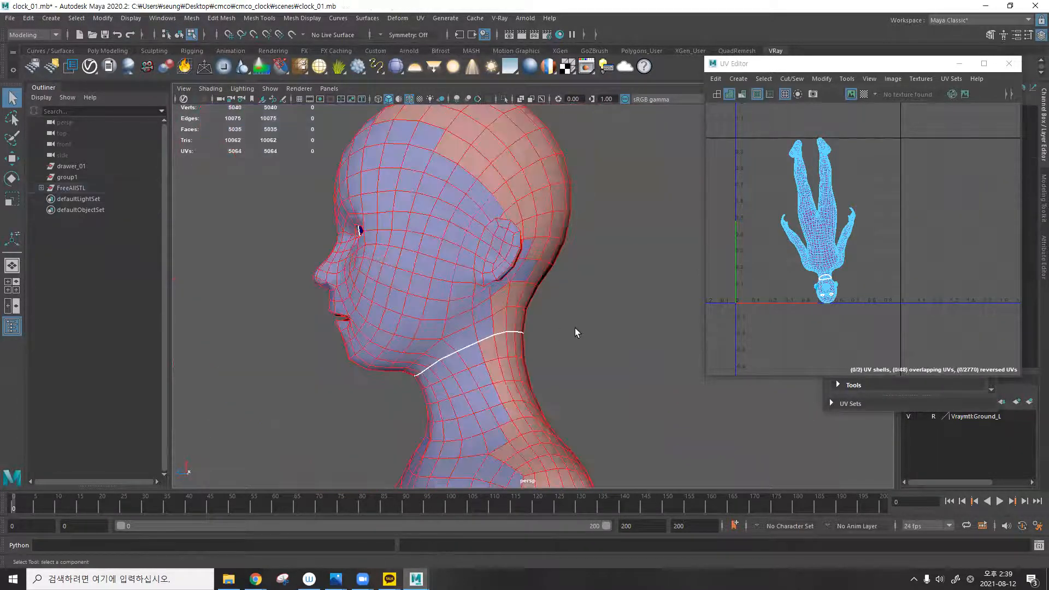
alt+drag(463, 290, 491, 306)
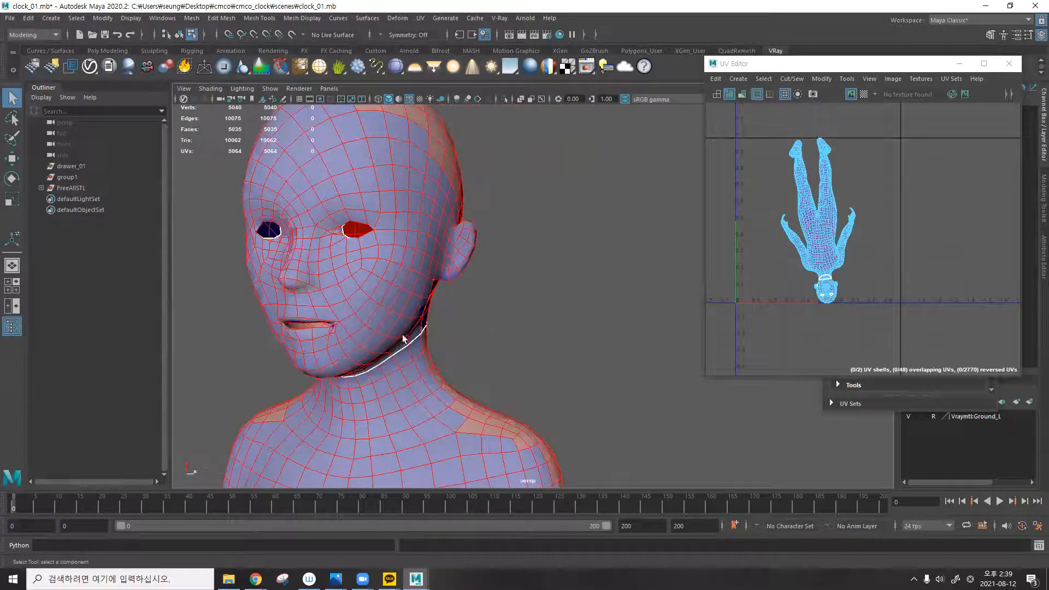
scroll(416, 339, up, 2)
alt+drag(376, 225, 483, 164)
alt+drag(542, 256, 350, 257)
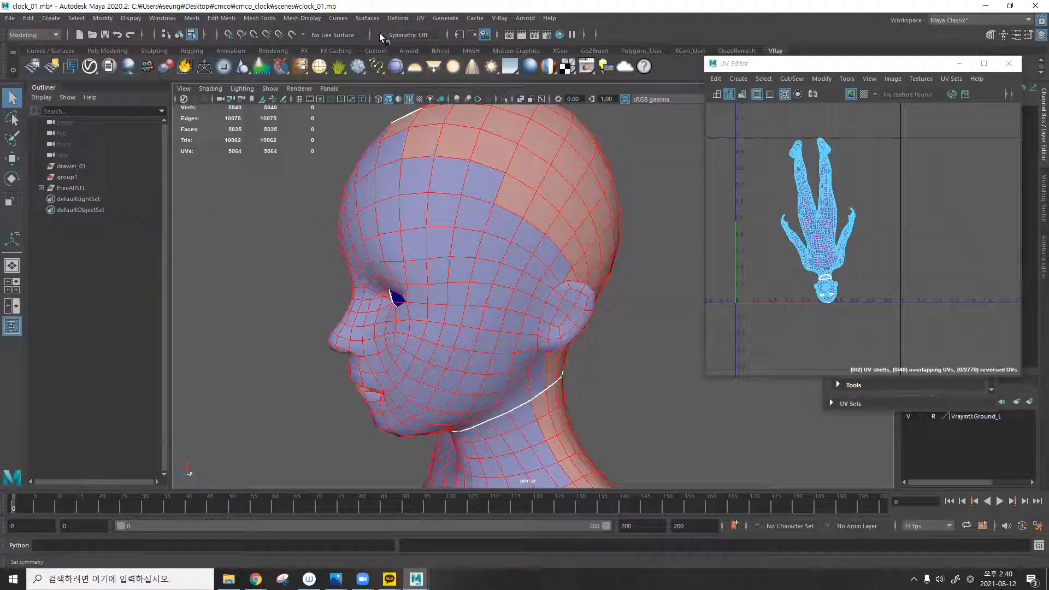
alt+drag(350, 246, 186, 480)
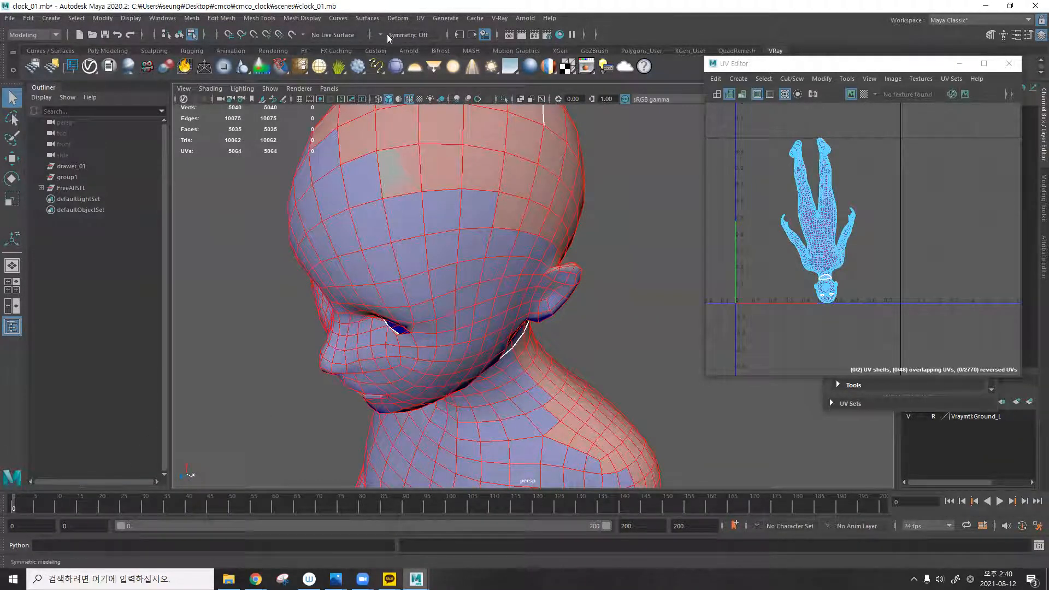
Try Object X symmetry for picking edges on the character's head and torso.
click(380, 34)
click(432, 50)
alt+drag(533, 211, 475, 361)
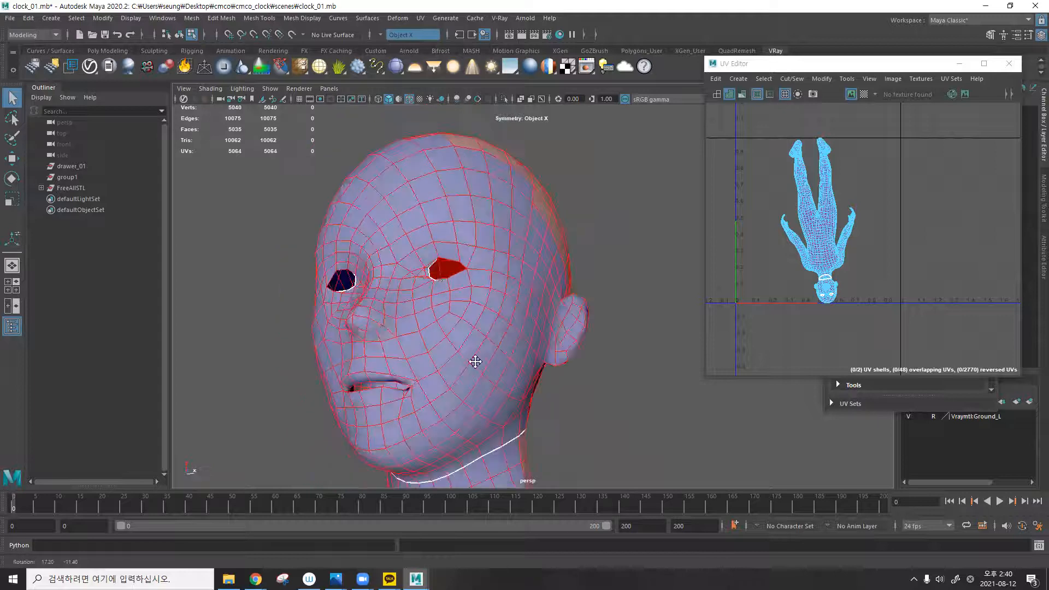
alt+middle_drag(474, 361, 517, 209)
alt+right_drag(517, 210, 515, 335)
alt+drag(492, 379, 538, 400)
alt+right_drag(538, 400, 389, 373)
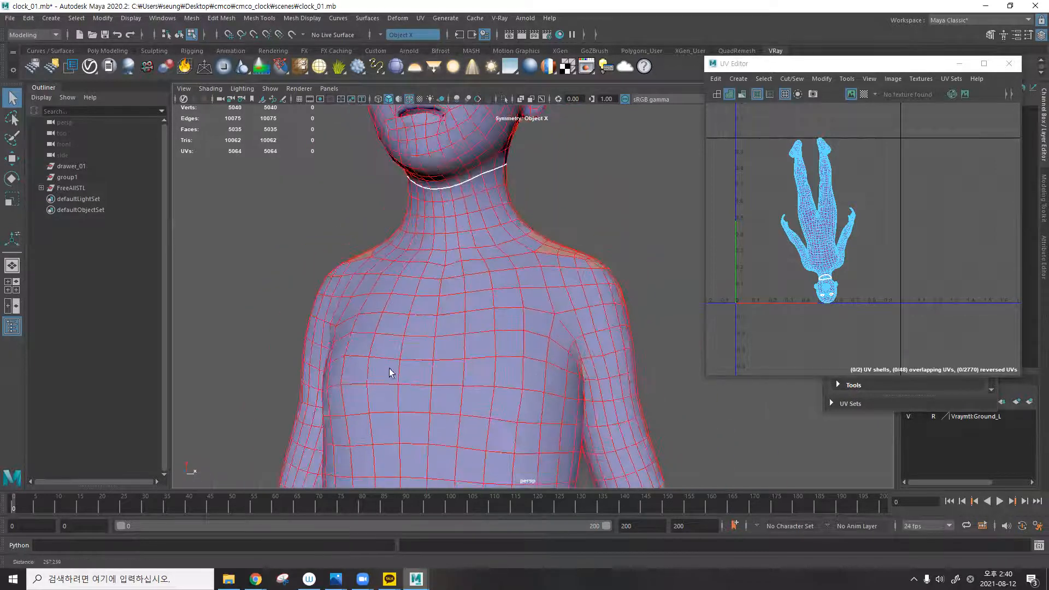
Try World X symmetry and check whether edges mirror across the head and chest.
click(421, 34)
click(445, 88)
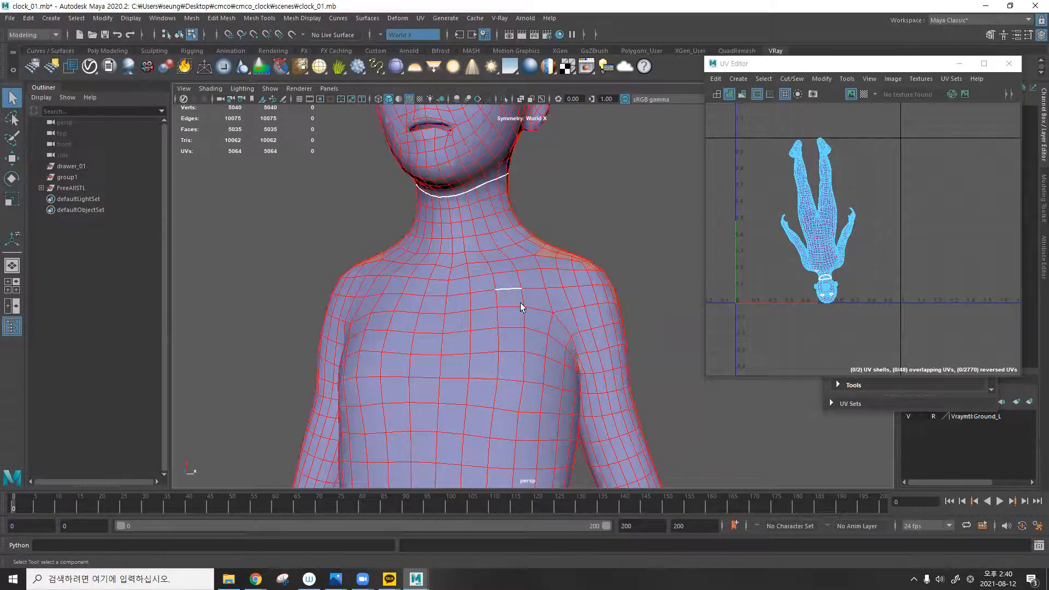
scroll(521, 307, down, 3)
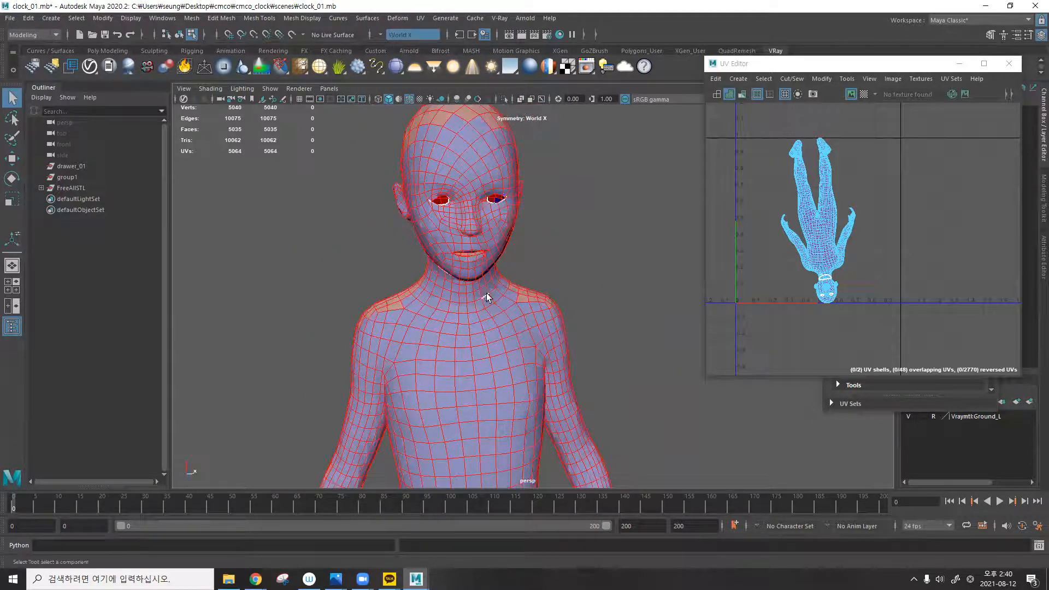
scroll(486, 298, down, 4)
alt+drag(483, 306, 451, 305)
scroll(548, 299, up, 4)
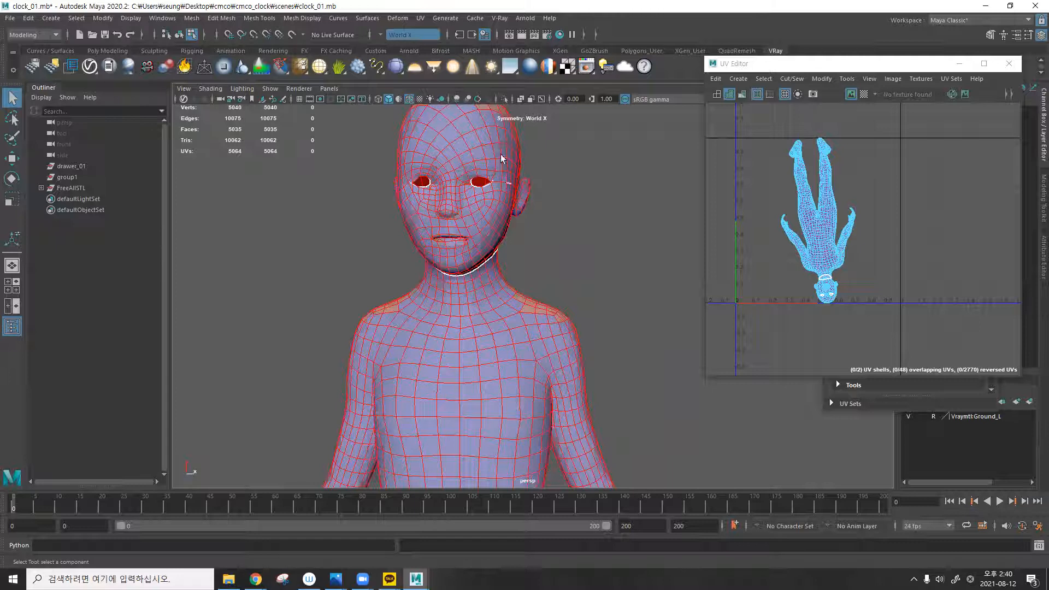
Switch symmetry back to Object X and test edge mirroring on the face, neck and chest.
click(380, 34)
click(395, 49)
alt+drag(504, 197, 446, 220)
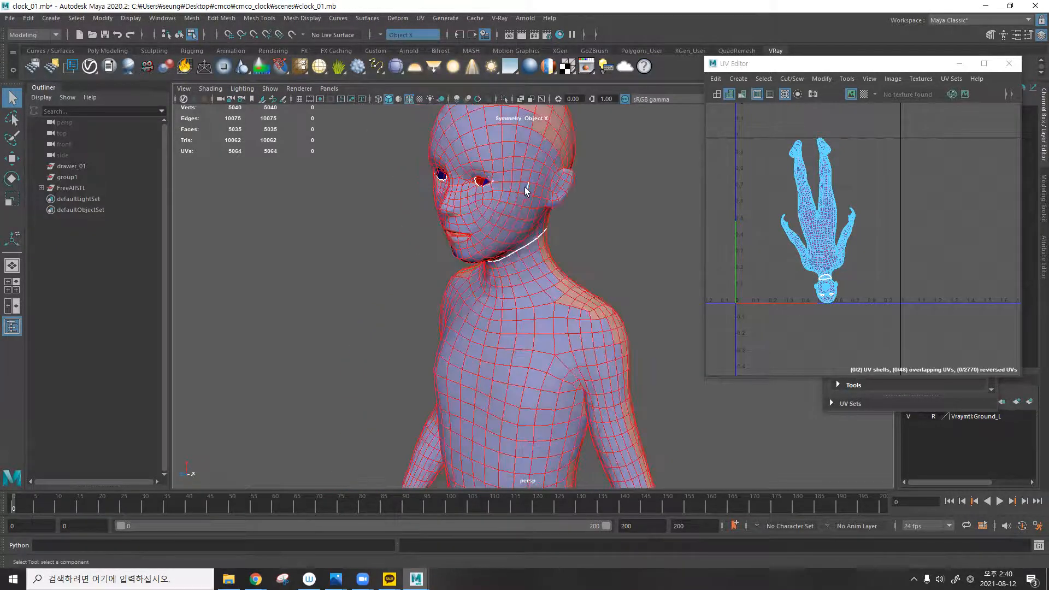
alt+drag(539, 290, 571, 274)
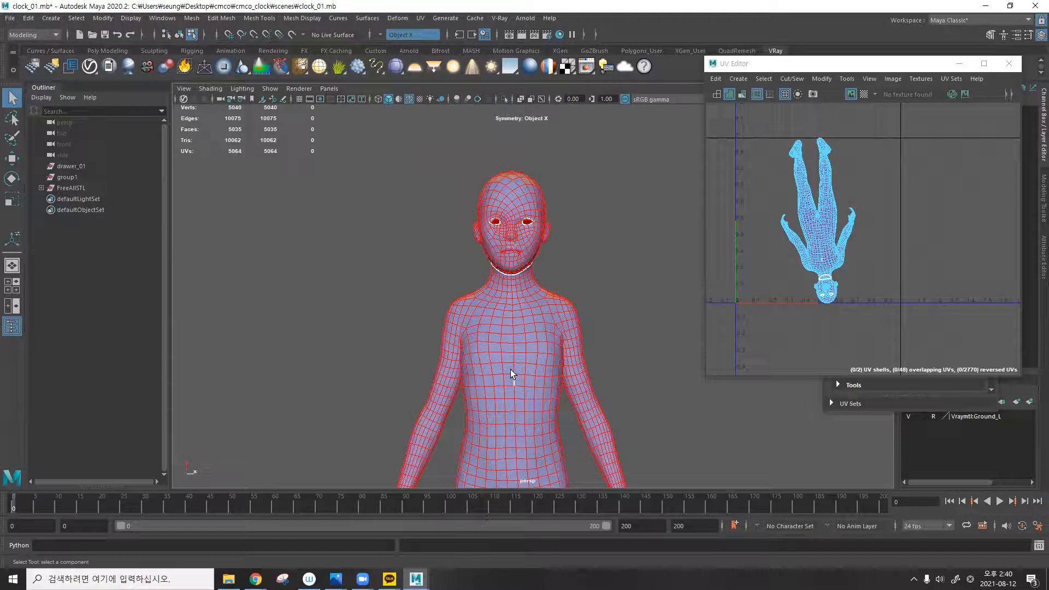
scroll(507, 309, up, 3)
scroll(499, 288, up, 5)
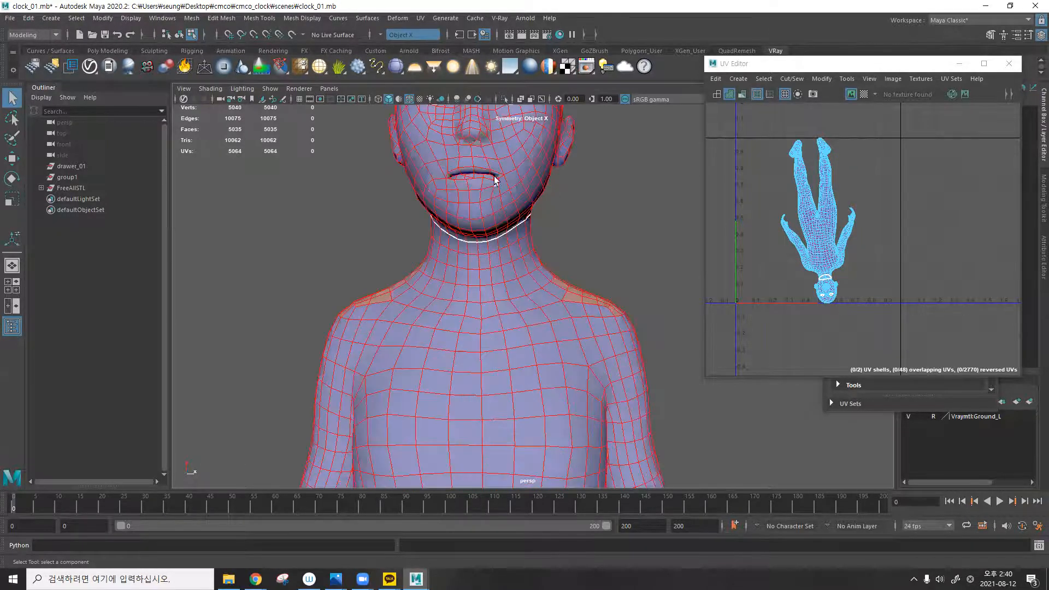
alt+middle_drag(496, 213, 510, 328)
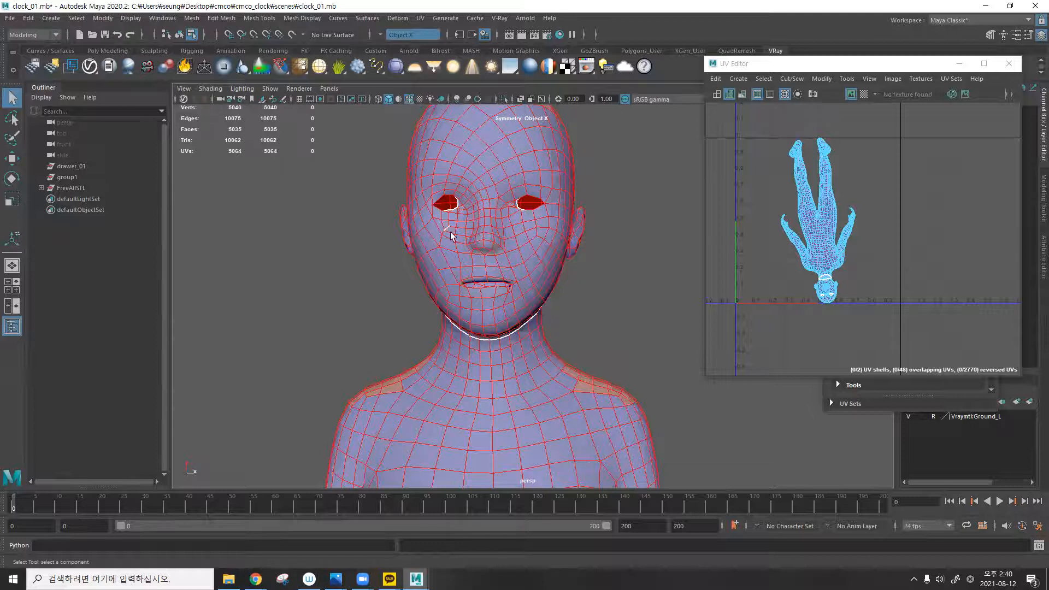
scroll(451, 236, down, 3)
alt+drag(591, 276, 538, 283)
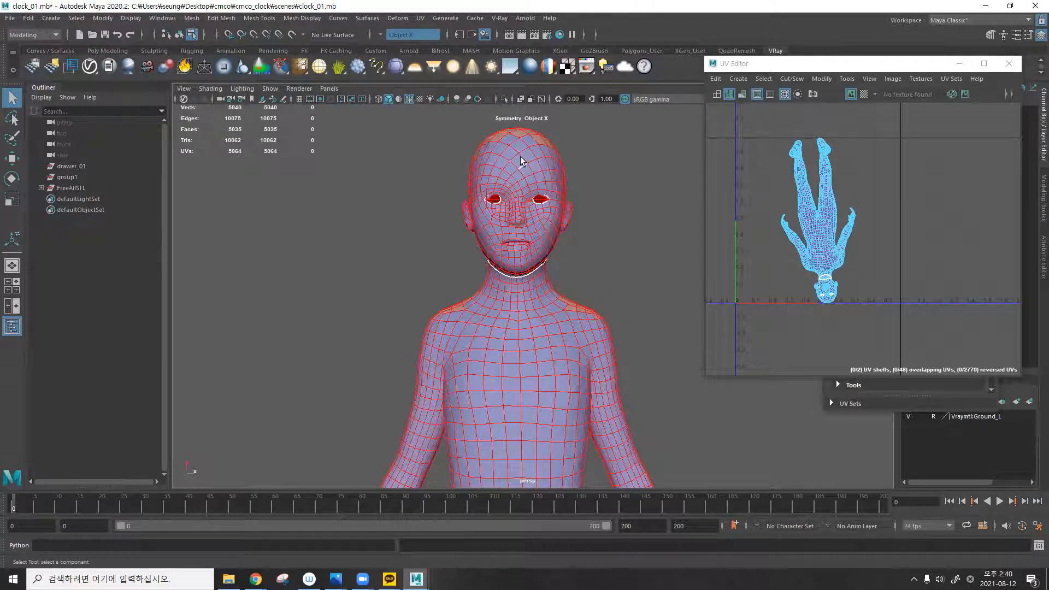
Check Object X symmetry once more around the side of the head, and turn symmetry off.
click(381, 33)
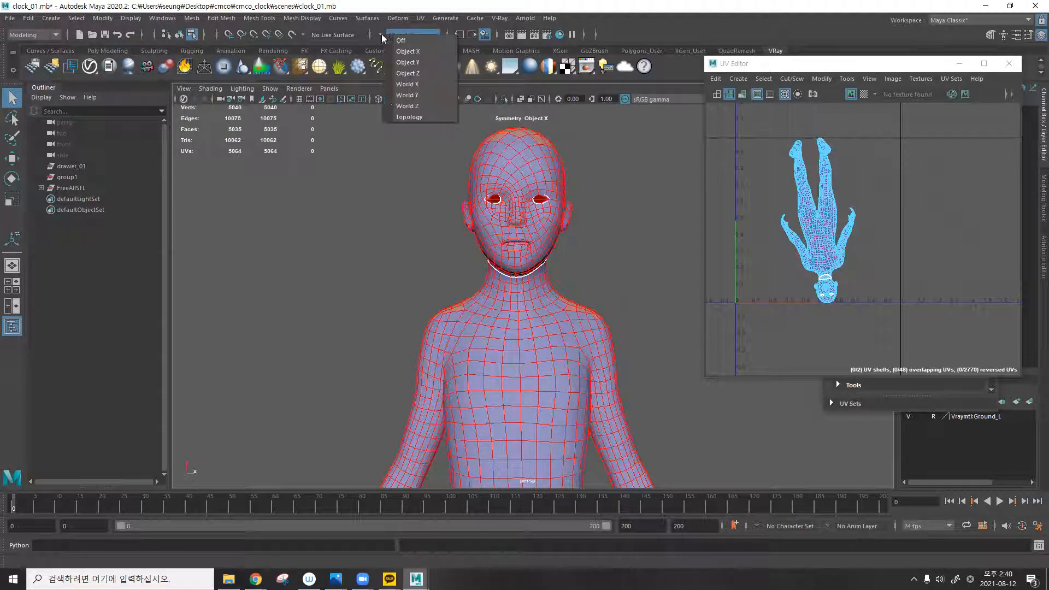
click(411, 43)
alt+drag(514, 153, 588, 162)
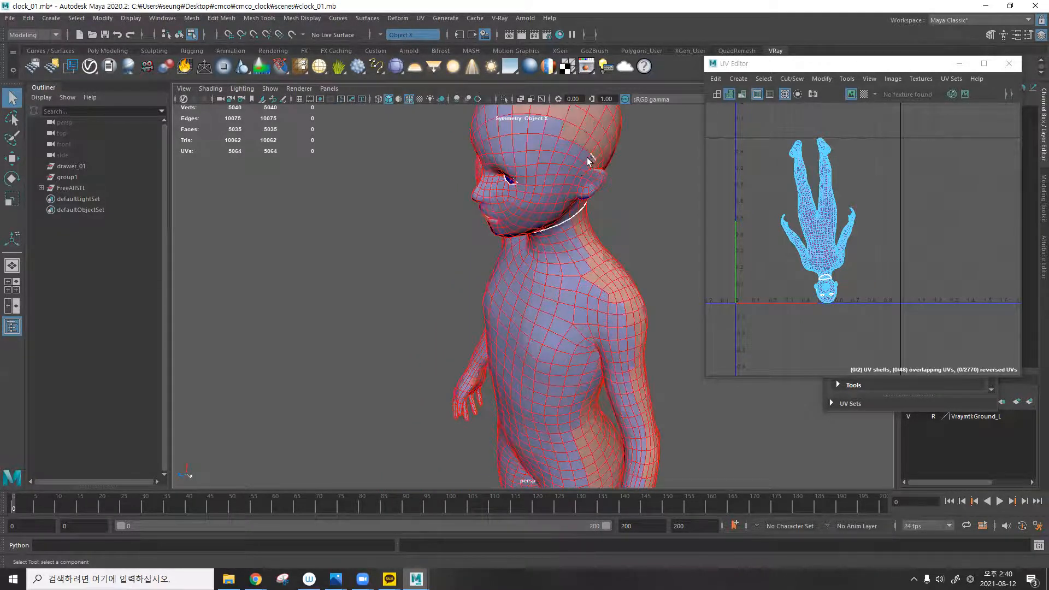
alt+drag(532, 197, 528, 169)
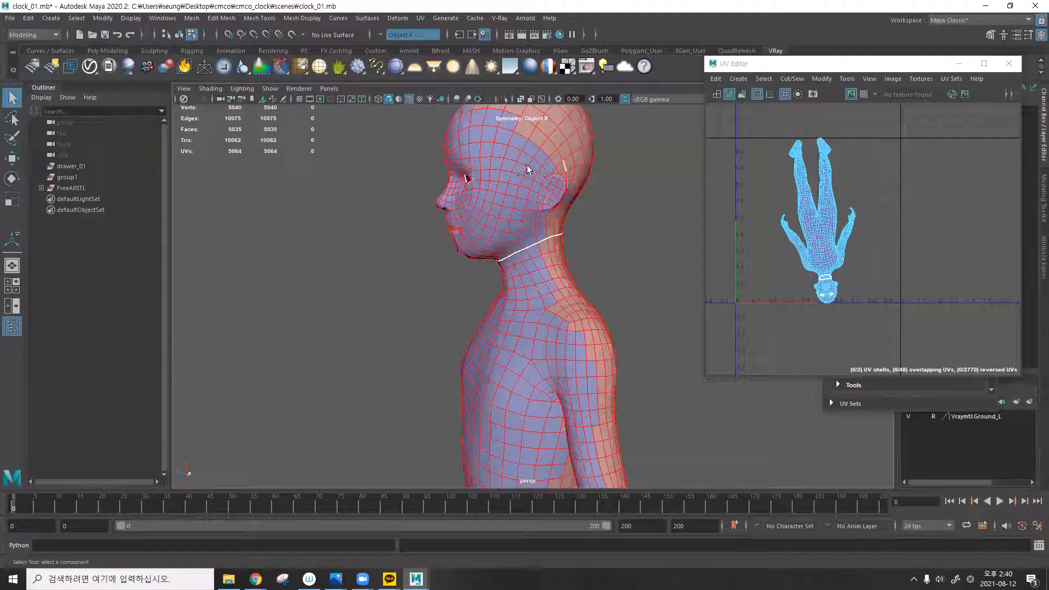
alt+middle_drag(502, 198, 484, 252)
scroll(484, 252, up, 4)
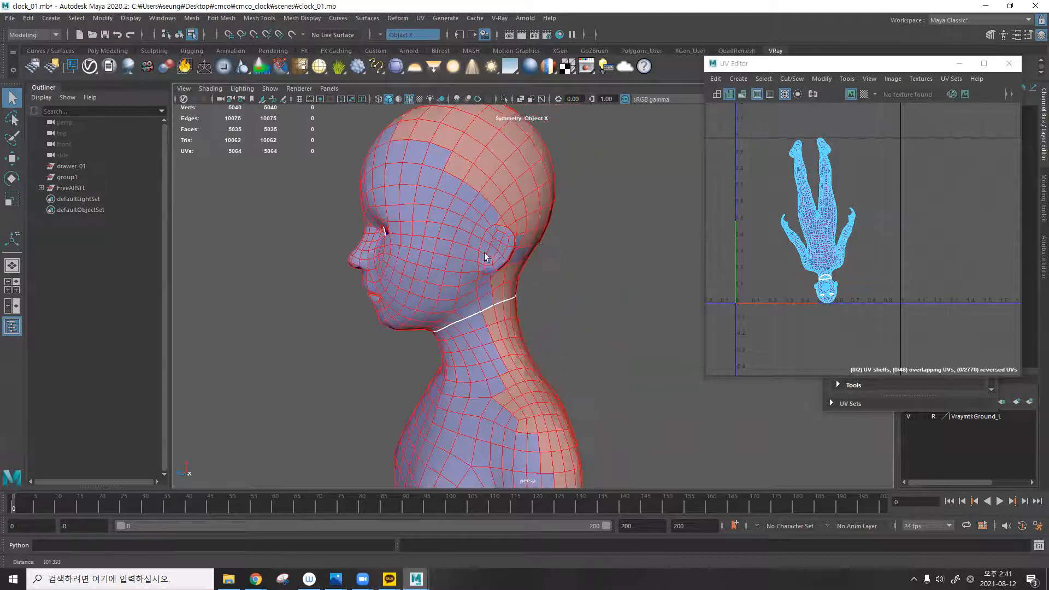
click(382, 36)
click(407, 41)
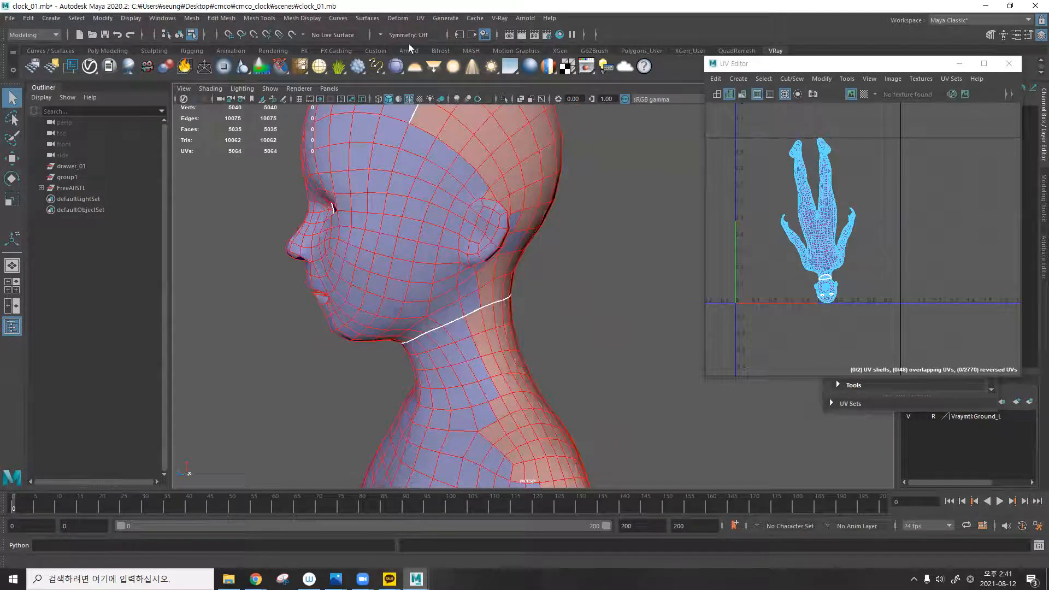
Select the closed ring of edges around the character's left ear and cut the UVs along it.
alt+drag(491, 224, 378, 229)
click(463, 172)
shift+click(488, 152)
shift+click(504, 151)
shift+click(525, 194)
shift+click(535, 218)
alt+drag(534, 219, 549, 281)
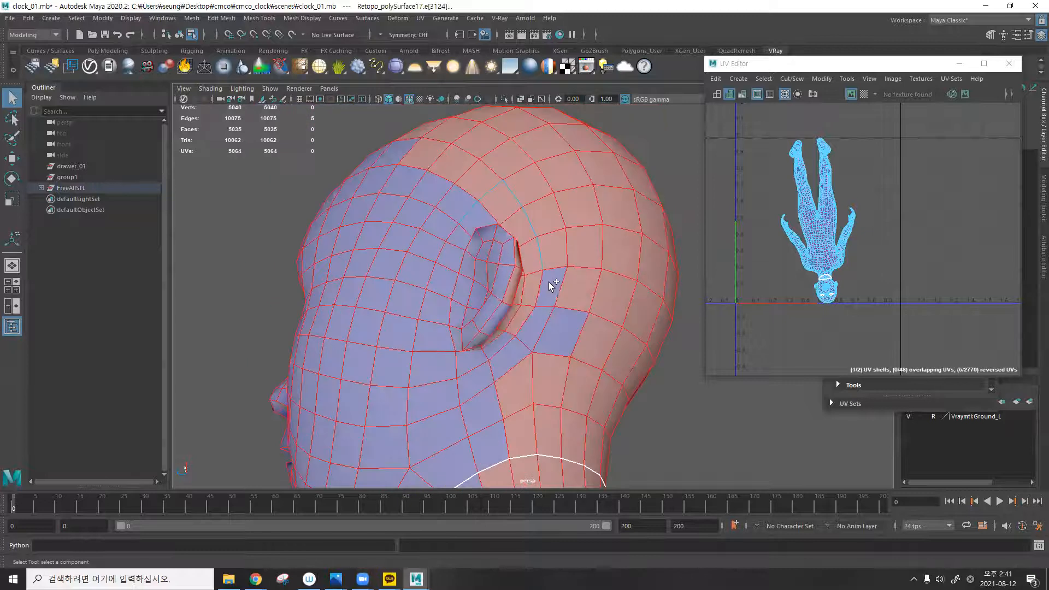
shift+click(428, 379)
shift+click(413, 365)
shift+click(420, 322)
shift+click(432, 279)
shift+click(448, 240)
key(shift+x)
click(658, 276)
Select the matching closed ring of edges around the character's right ear and cut the UVs along it.
alt+drag(424, 377, 453, 310)
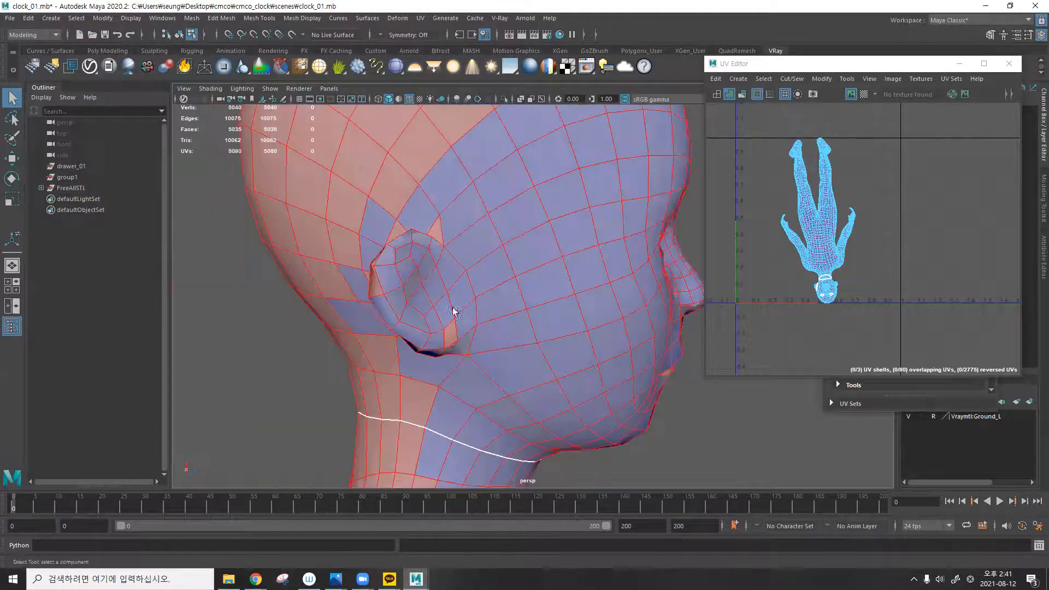
click(406, 174)
click(438, 129)
mouse_move(449, 230)
alt+mouse_down()
mouse_move(416, 256)
mouse_move(453, 221)
alt+mouse_up()
click(504, 314)
click(522, 309)
alt+drag(526, 328, 405, 325)
click(390, 335)
shift+click(400, 351)
shift+click(384, 323)
shift+click(367, 272)
alt+drag(343, 208, 376, 299)
shift+click(365, 151)
shift+click(394, 167)
key(shift+x)
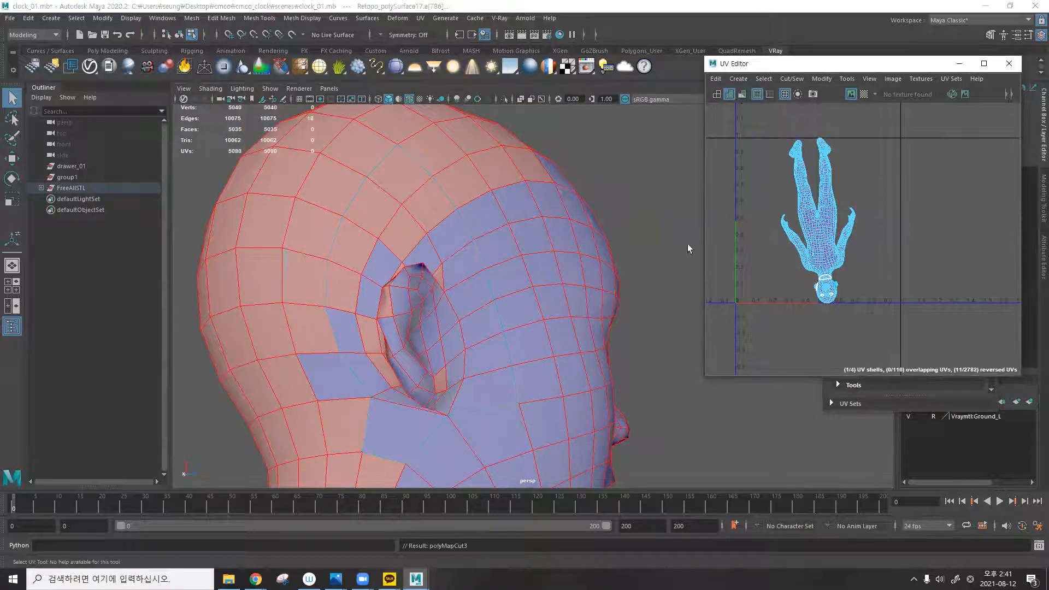
click(605, 187)
Cut the UVs along the short edge line joining the left ear seam to the neck seam.
alt+drag(606, 187, 564, 206)
alt+right_drag(564, 206, 516, 229)
alt+drag(518, 230, 451, 312)
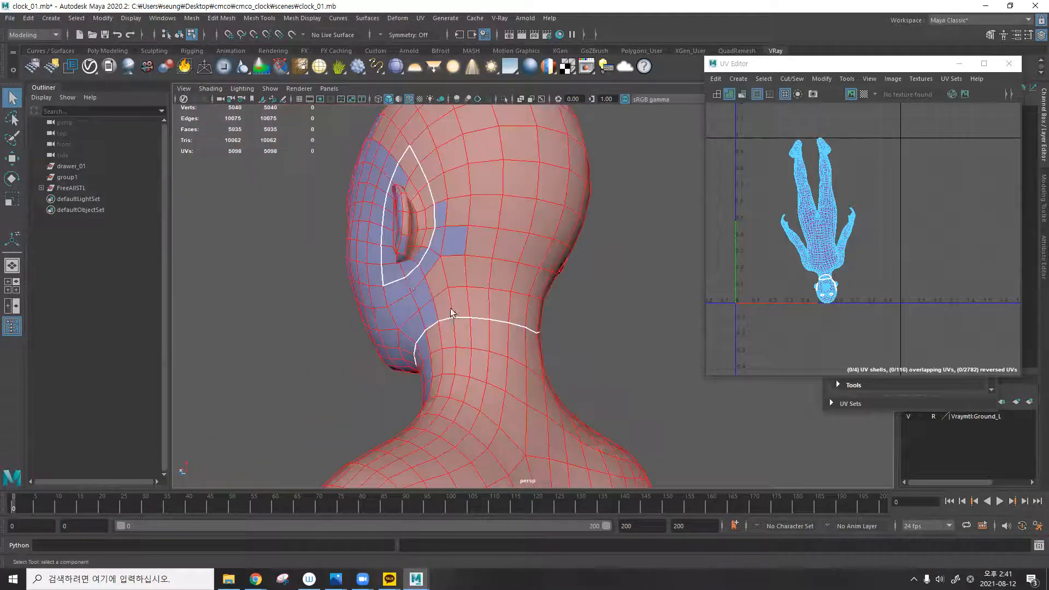
click(424, 277)
key(shift+x)
click(638, 329)
Cut the UVs along the matching edge line from the right ear seam down to the neck seam.
alt+drag(637, 329, 393, 323)
click(627, 303)
key(shift+x)
click(692, 387)
Select the vertical centre edges down the back of the head, from the crown to the neck seam, and cut the UVs there.
alt+drag(693, 387, 465, 331)
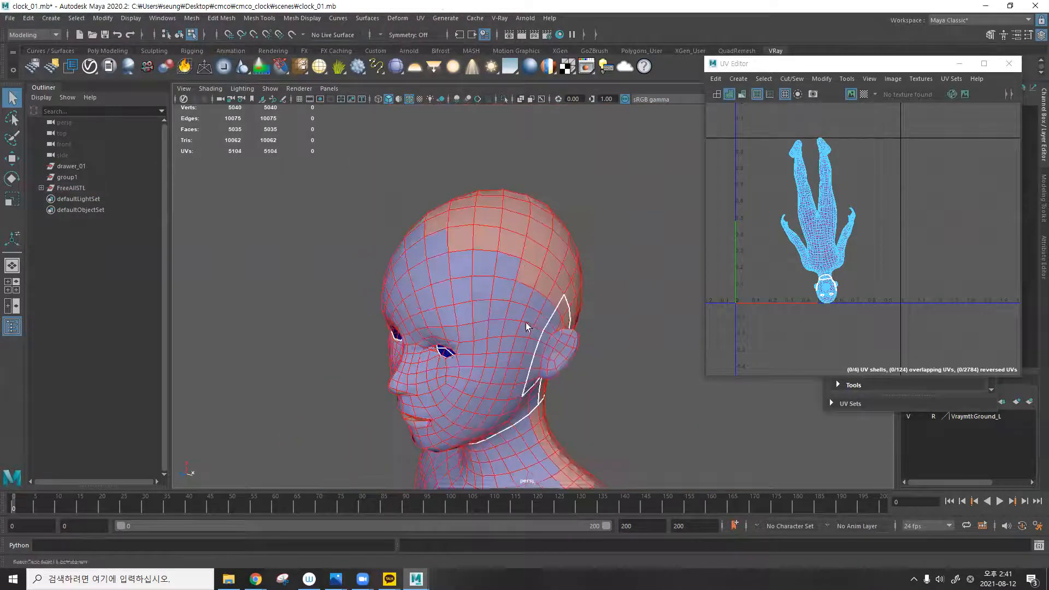
alt+drag(528, 327, 481, 295)
alt+drag(565, 290, 440, 270)
alt+middle_drag(440, 271, 462, 280)
alt+drag(461, 280, 339, 196)
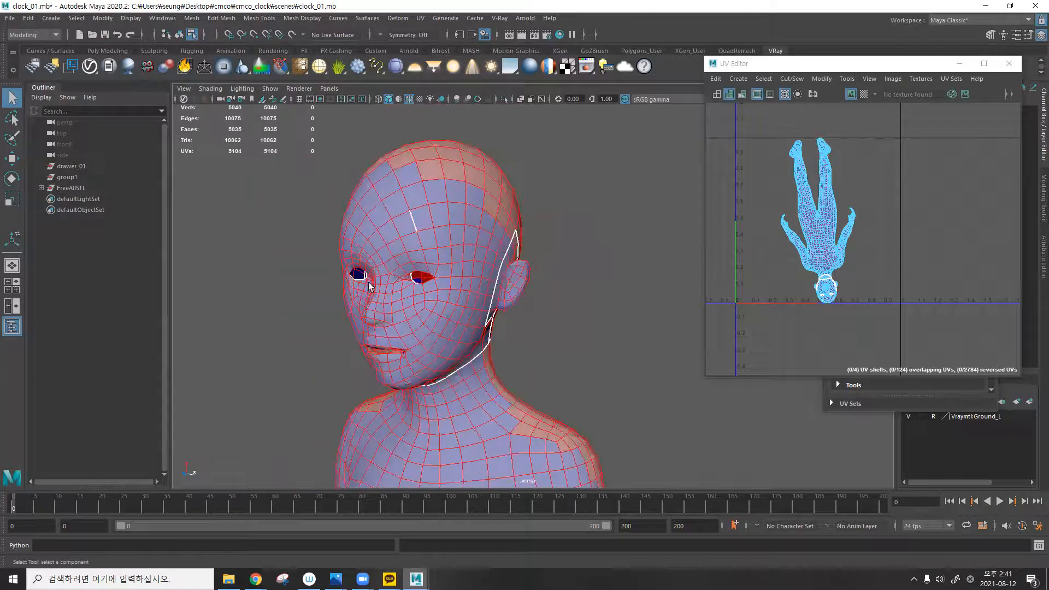
alt+drag(468, 155, 624, 149)
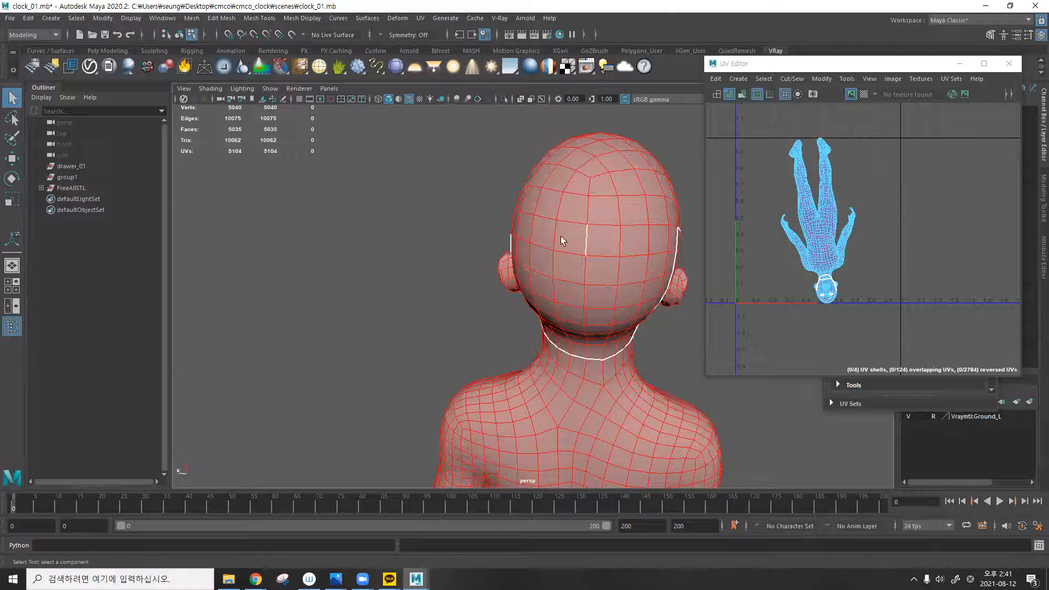
alt+drag(621, 221, 583, 198)
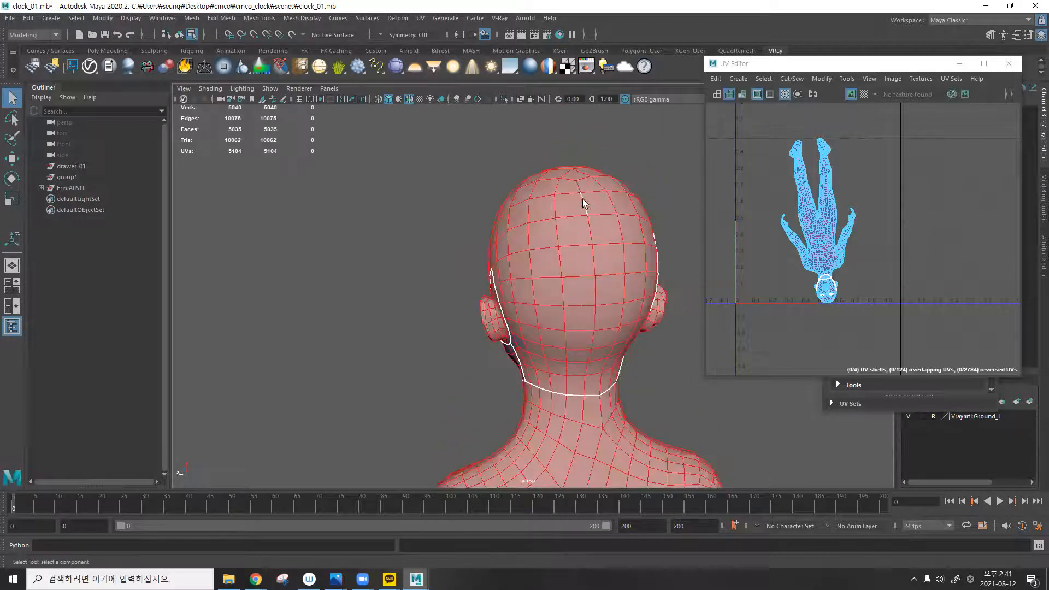
click(581, 198)
shift+click(585, 225)
shift+click(592, 255)
shift+click(595, 284)
shift+click(592, 316)
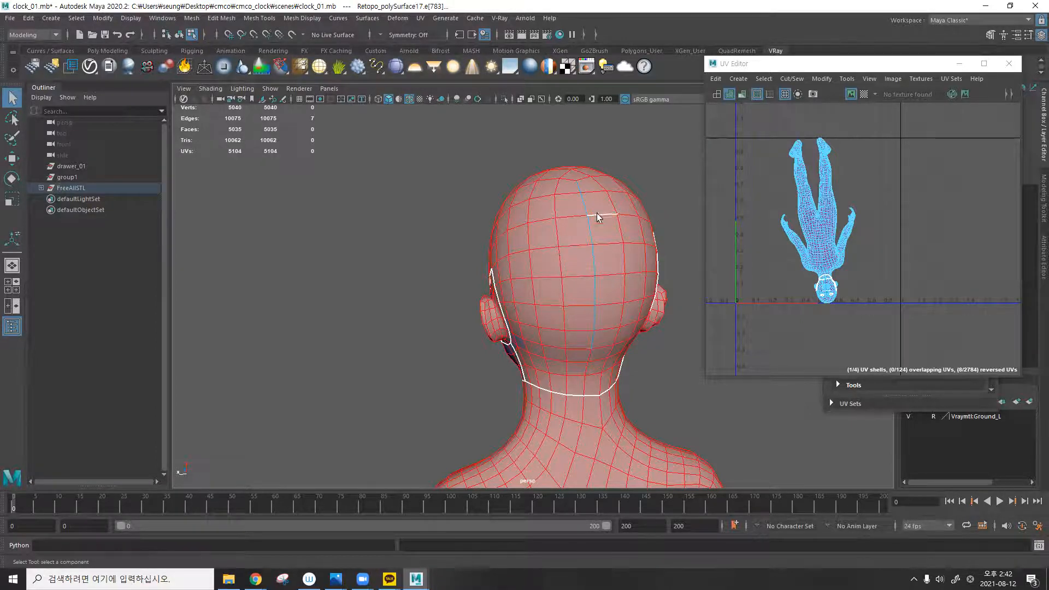
shift+click(585, 369)
shift+click(584, 384)
key(shift+x)
click(687, 211)
Switch to UV shell selection and examine how the head shell is separated from the ears and neck.
alt+drag(574, 222, 533, 234)
right_drag(535, 202, 589, 230)
alt+drag(477, 246, 515, 272)
click(514, 272)
alt+middle_drag(515, 273, 537, 139)
alt+drag(537, 142, 492, 153)
click(574, 251)
alt+drag(542, 250, 663, 247)
alt+drag(432, 262, 500, 266)
alt+drag(365, 267, 405, 274)
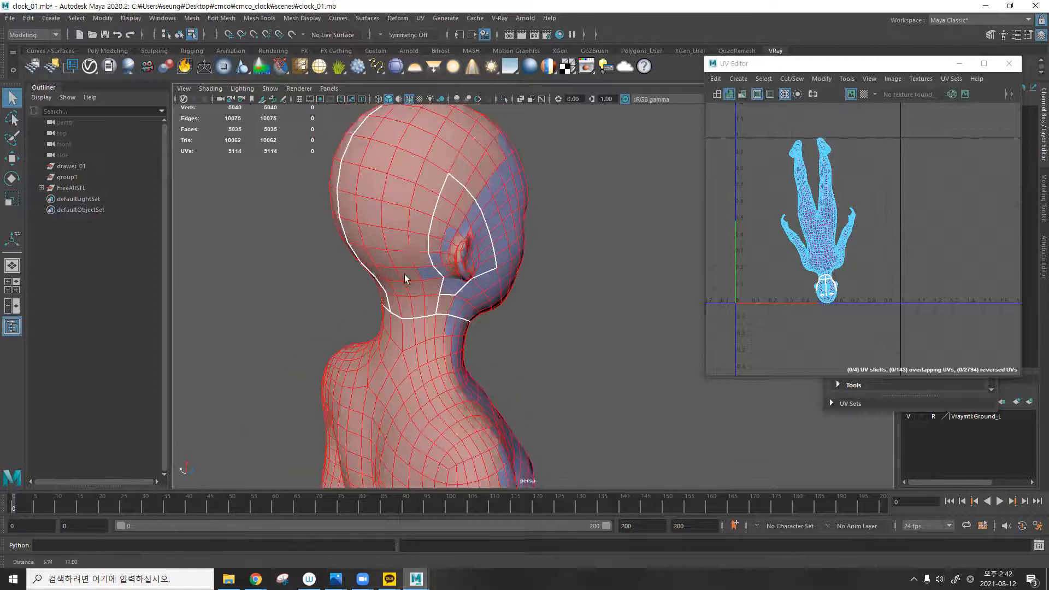
click(393, 248)
alt+middle_drag(393, 248, 386, 197)
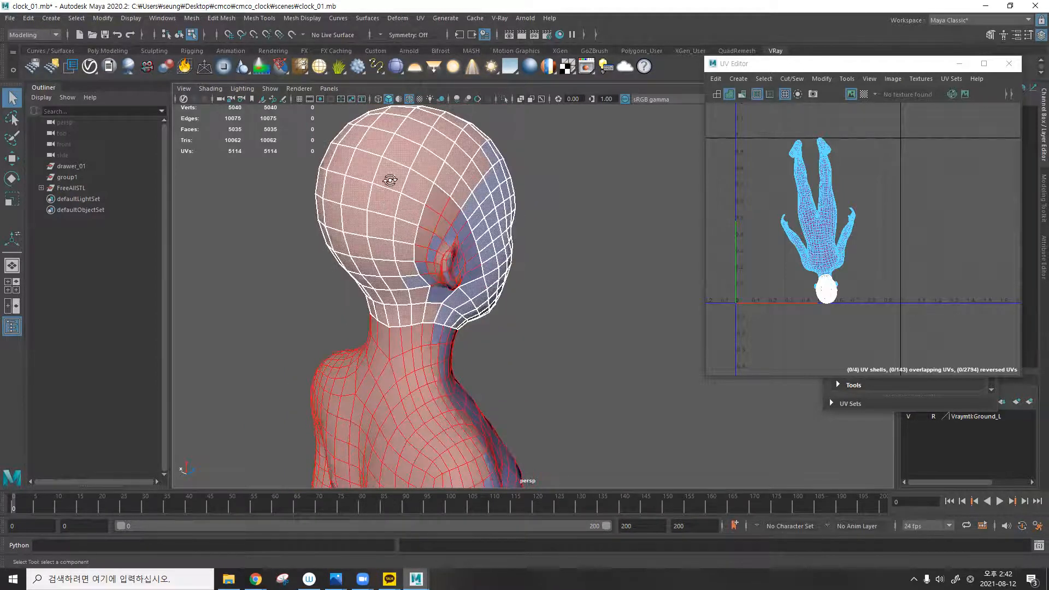
alt+drag(390, 180, 431, 185)
alt+drag(366, 155, 442, 319)
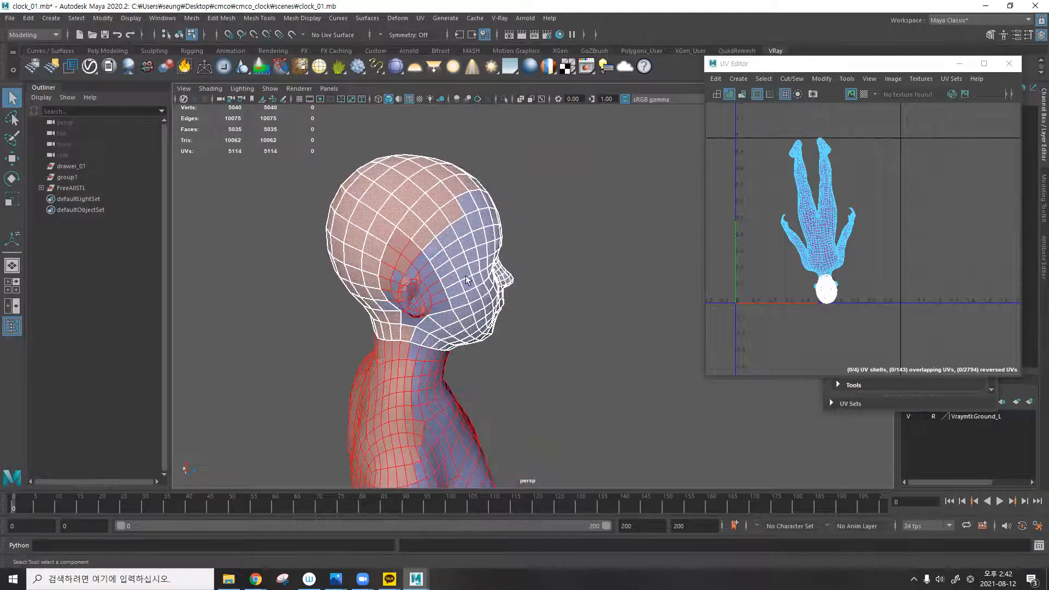
click(516, 251)
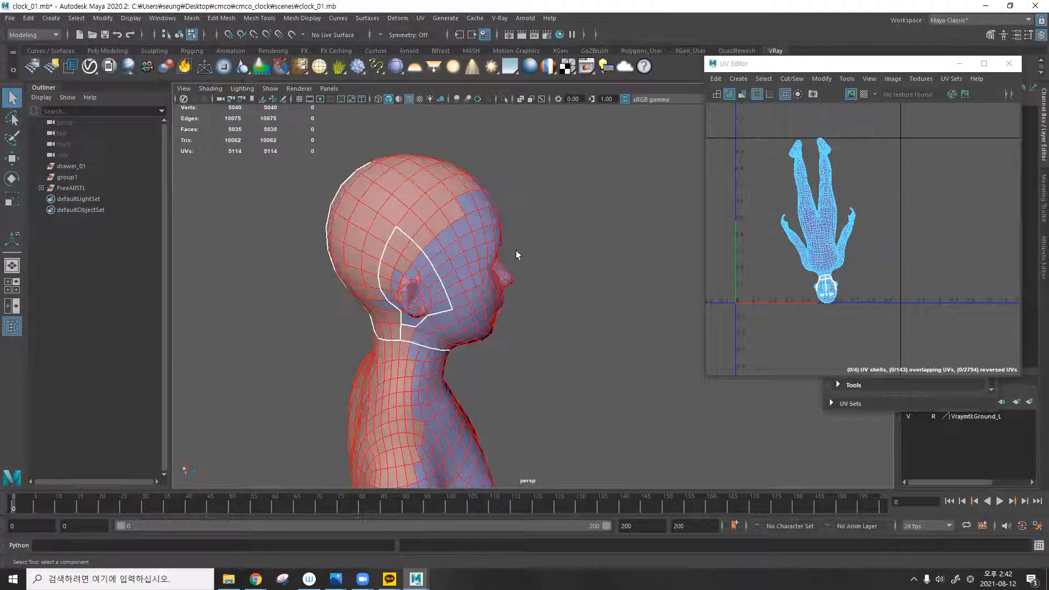
key(ctrl+z)
alt+drag(409, 163, 521, 182)
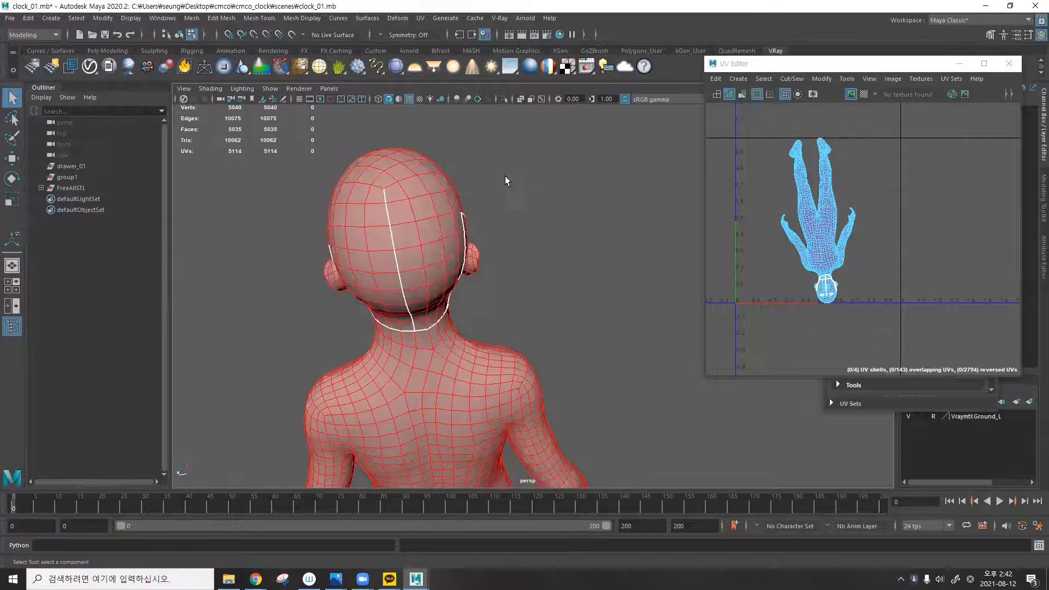
Select the horizontal row of edges across the back of the head between the two ear seams and cut the UVs along it.
key(F10)
alt+drag(414, 207, 512, 266)
scroll(512, 265, up, 3)
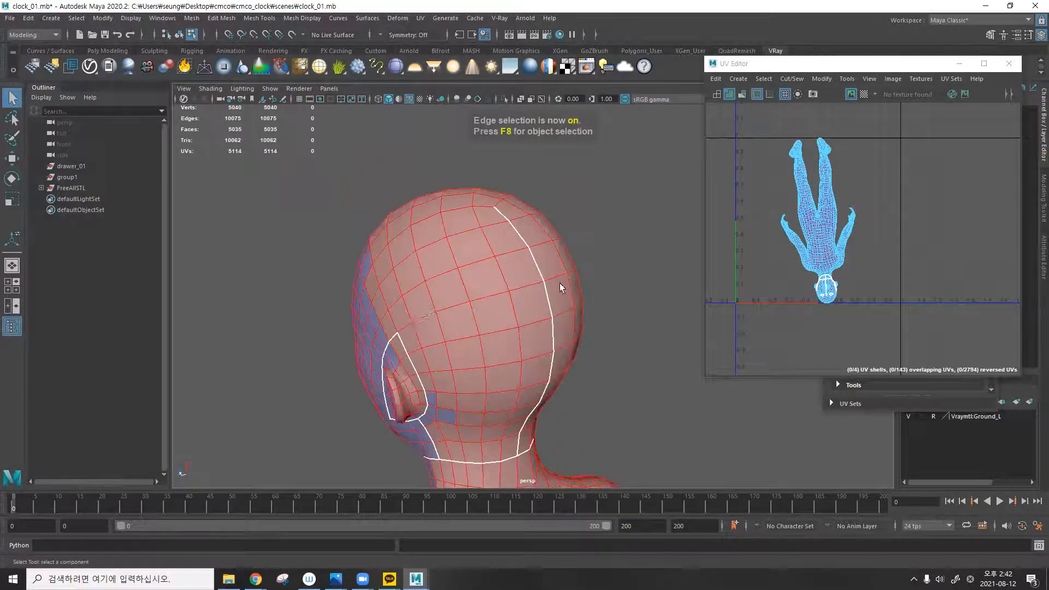
click(431, 316)
shift+click(484, 297)
shift+click(519, 288)
alt+drag(485, 283, 432, 282)
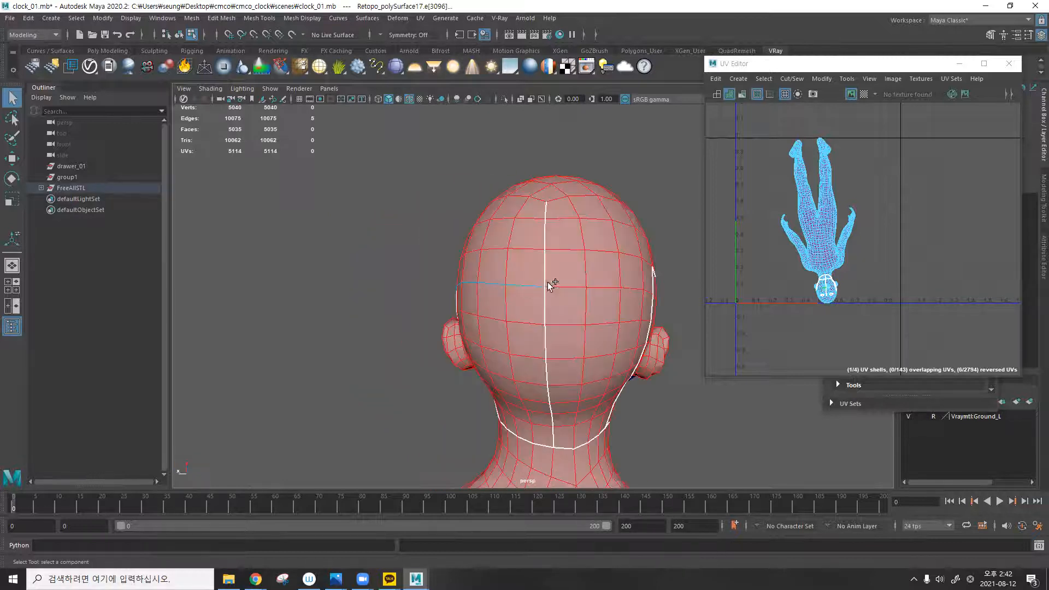
shift+click(597, 283)
alt+drag(637, 285, 530, 286)
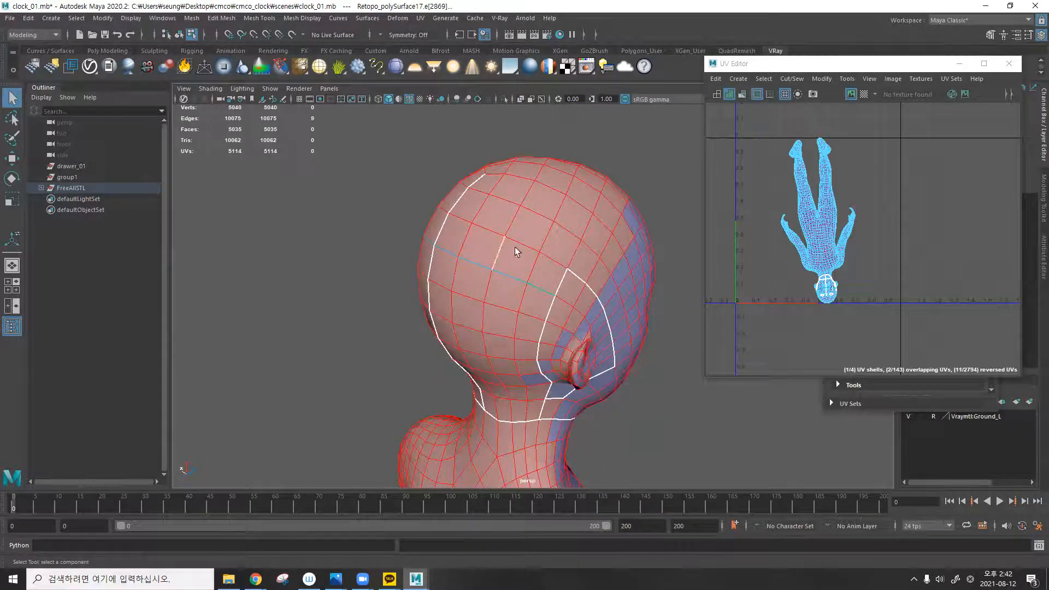
alt+drag(513, 300, 541, 289)
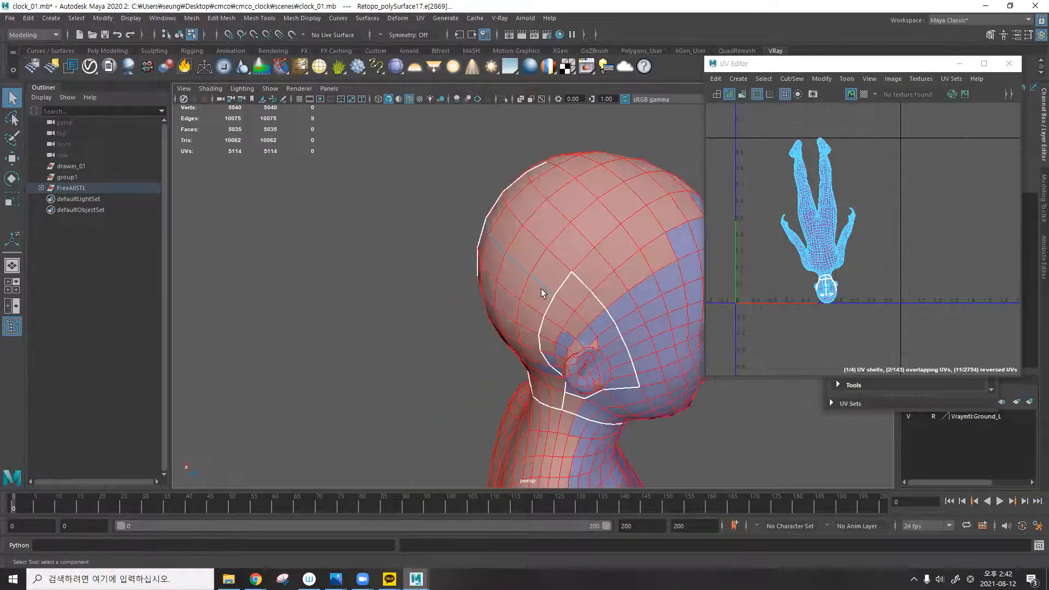
alt+drag(577, 241, 383, 257)
alt+drag(304, 288, 508, 176)
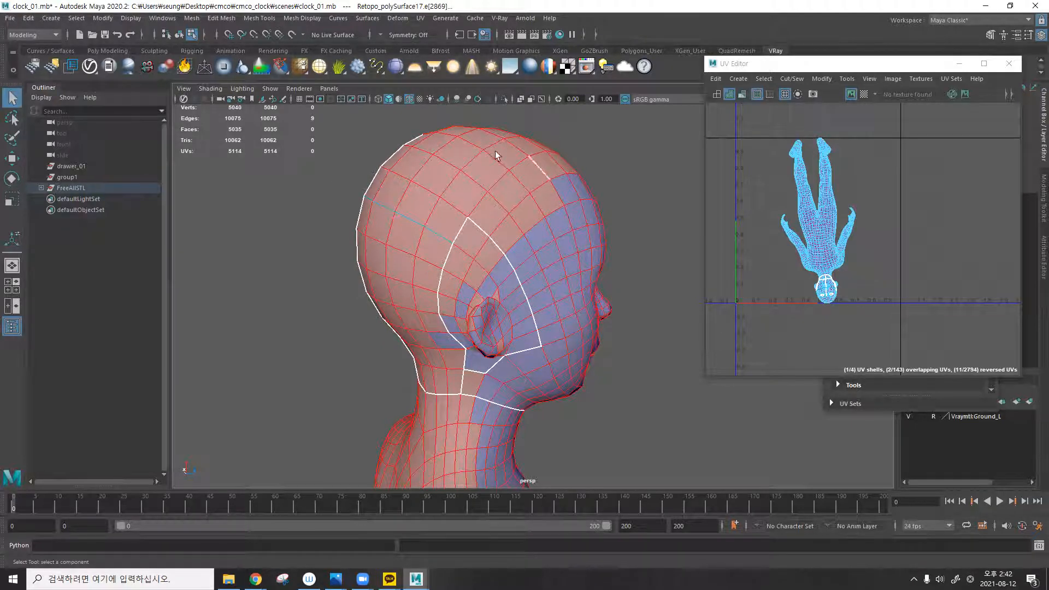
key(shift+x)
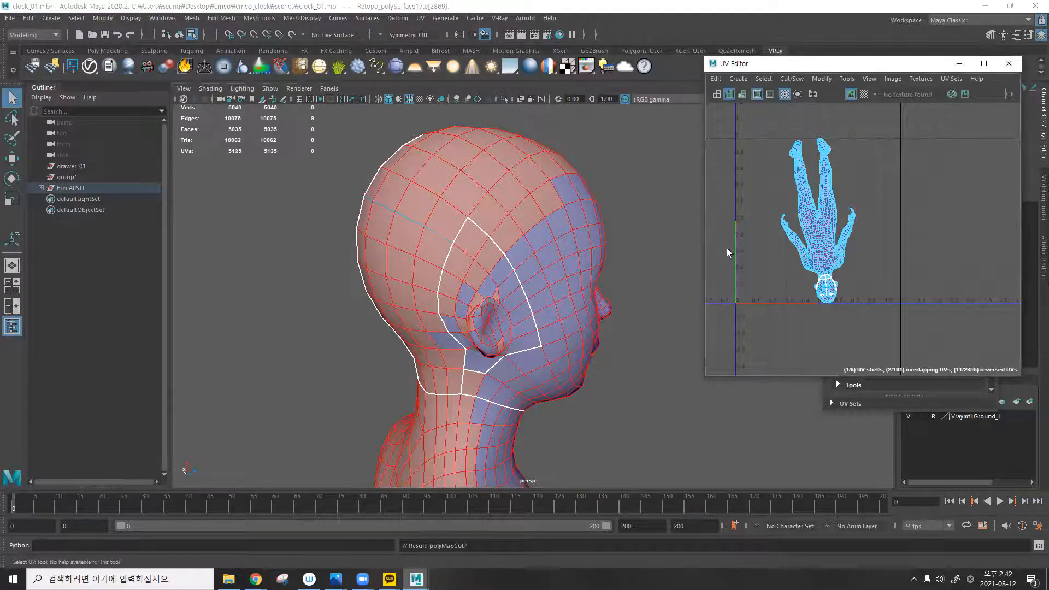
Select the horizontal edge loop around the body at hip level, above the crotch, and cut the UVs along it.
click(644, 221)
alt+drag(470, 241, 562, 246)
alt+right_drag(561, 246, 416, 269)
alt+middle_drag(416, 269, 464, 214)
alt+drag(465, 214, 606, 257)
alt+middle_drag(438, 361, 470, 284)
alt+drag(470, 284, 540, 285)
alt+middle_drag(452, 299, 500, 219)
alt+drag(500, 219, 604, 201)
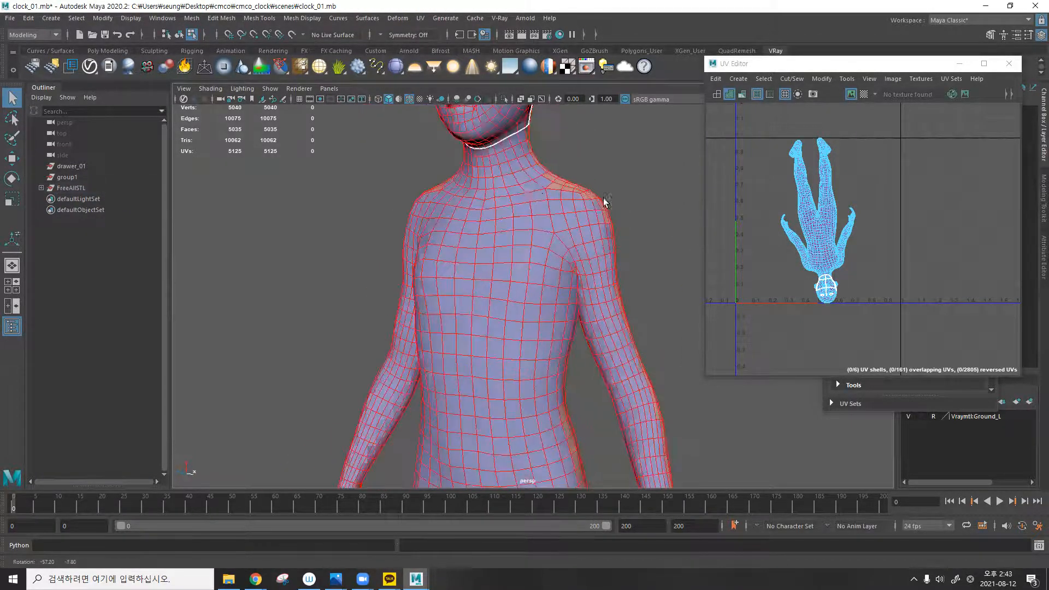
alt+middle_drag(474, 240, 427, 229)
alt+right_drag(426, 229, 529, 199)
alt+middle_drag(486, 209, 506, 229)
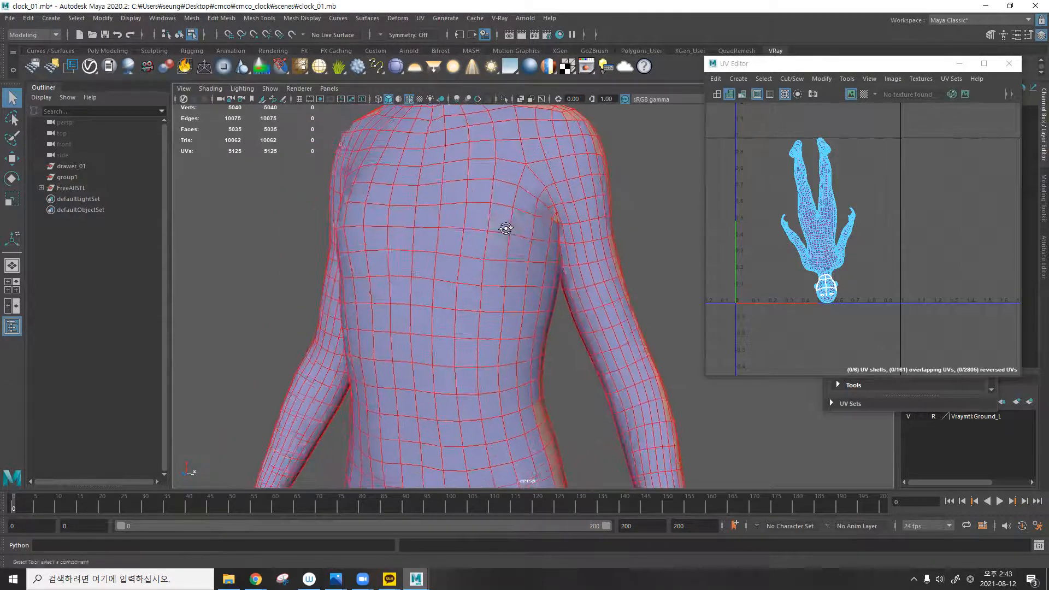
alt+right_drag(506, 230, 416, 246)
alt+drag(339, 253, 377, 255)
alt+middle_drag(457, 273, 506, 173)
alt+drag(477, 234, 521, 257)
alt+right_drag(517, 271, 593, 301)
alt+right_drag(473, 342, 488, 269)
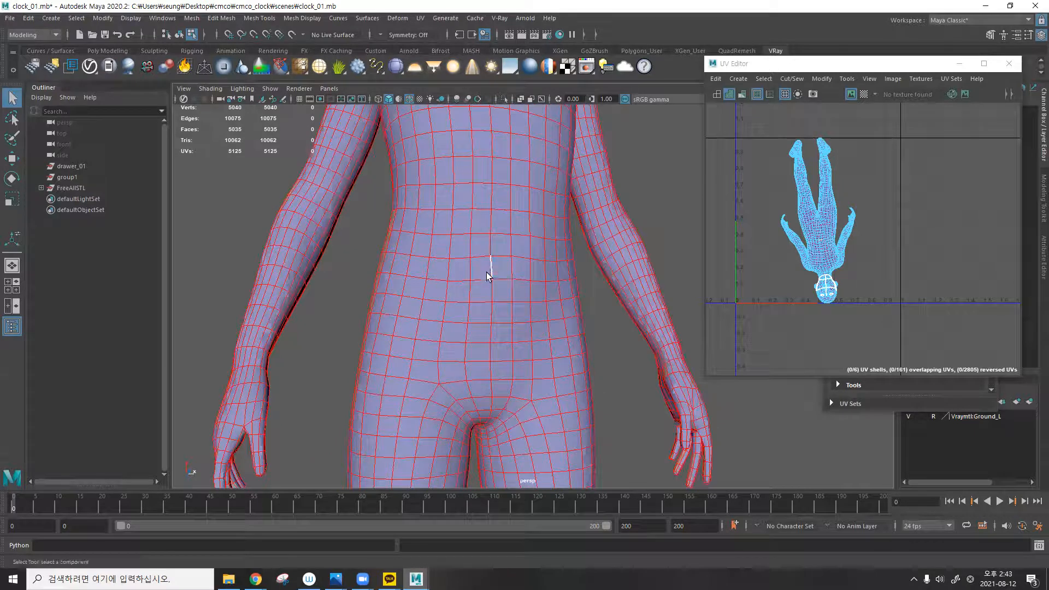
double_click(481, 324)
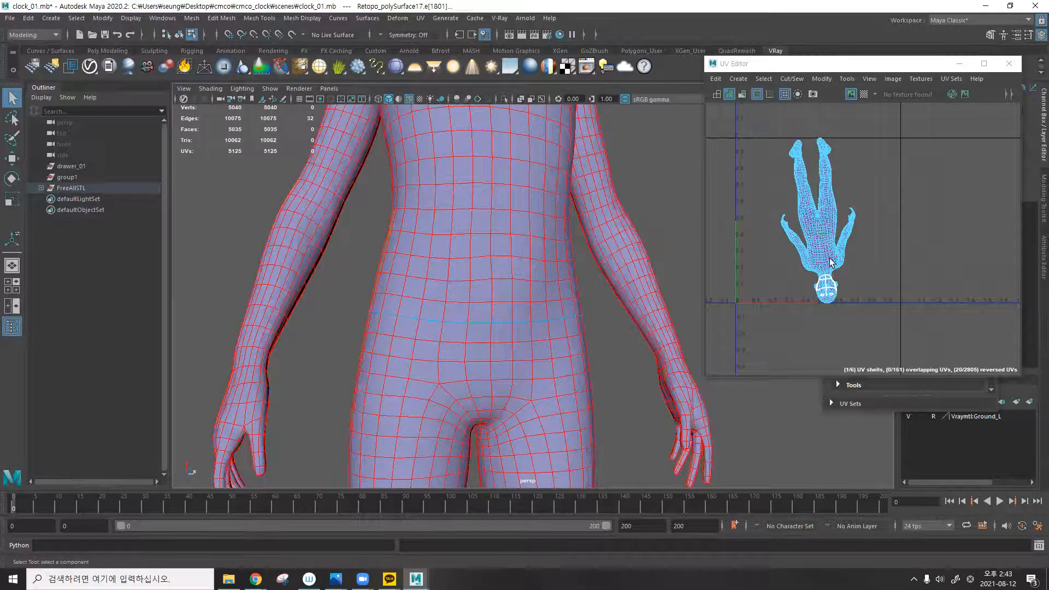
key(shift+x)
click(660, 192)
Examine the edge flow around the character's right shoulder and armpit to find a place for the arm seam.
alt+middle_drag(611, 204, 590, 384)
alt+drag(506, 313, 512, 305)
alt+middle_drag(513, 305, 541, 405)
alt+drag(526, 368, 508, 388)
alt+middle_drag(588, 280, 623, 237)
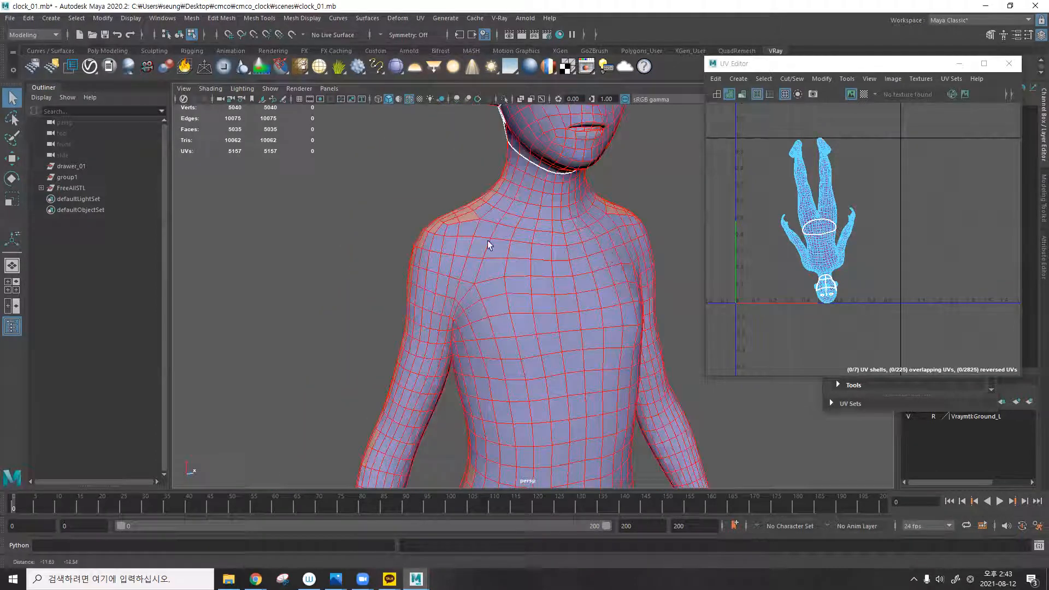
alt+right_drag(449, 232, 488, 243)
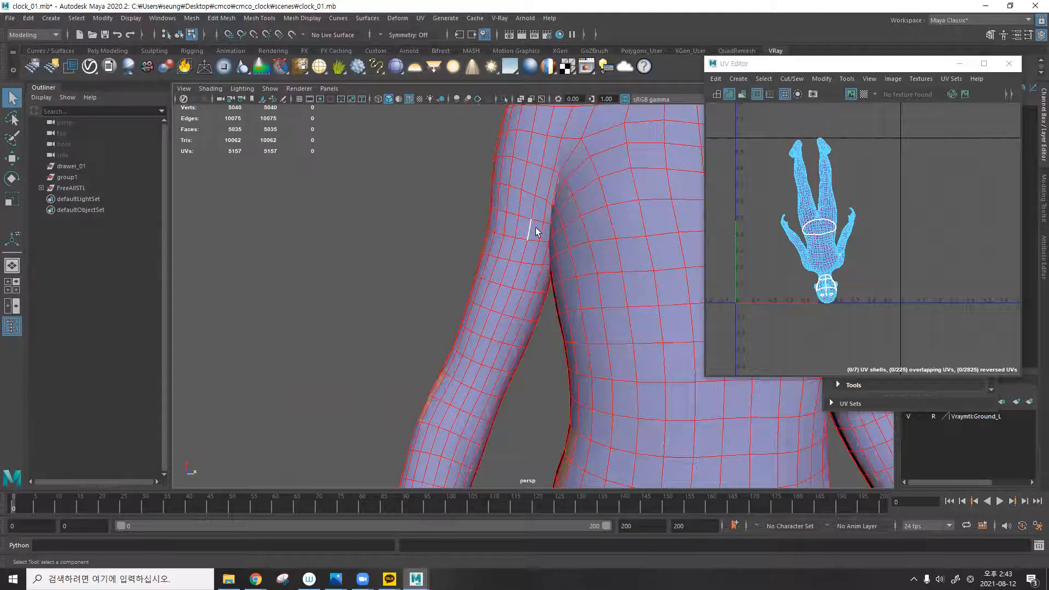
alt+drag(498, 222, 539, 204)
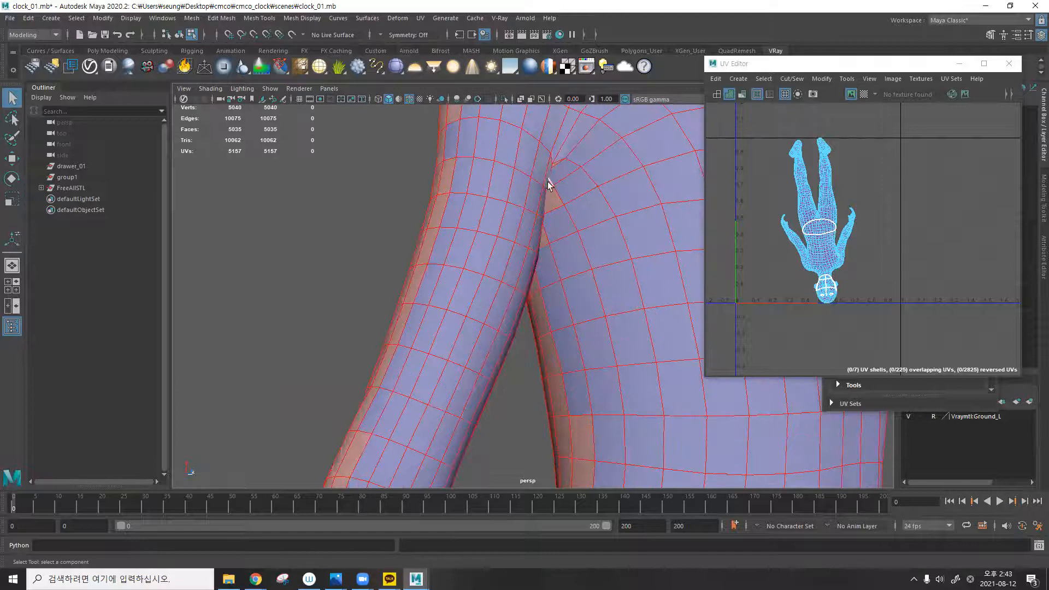
alt+drag(534, 262, 548, 190)
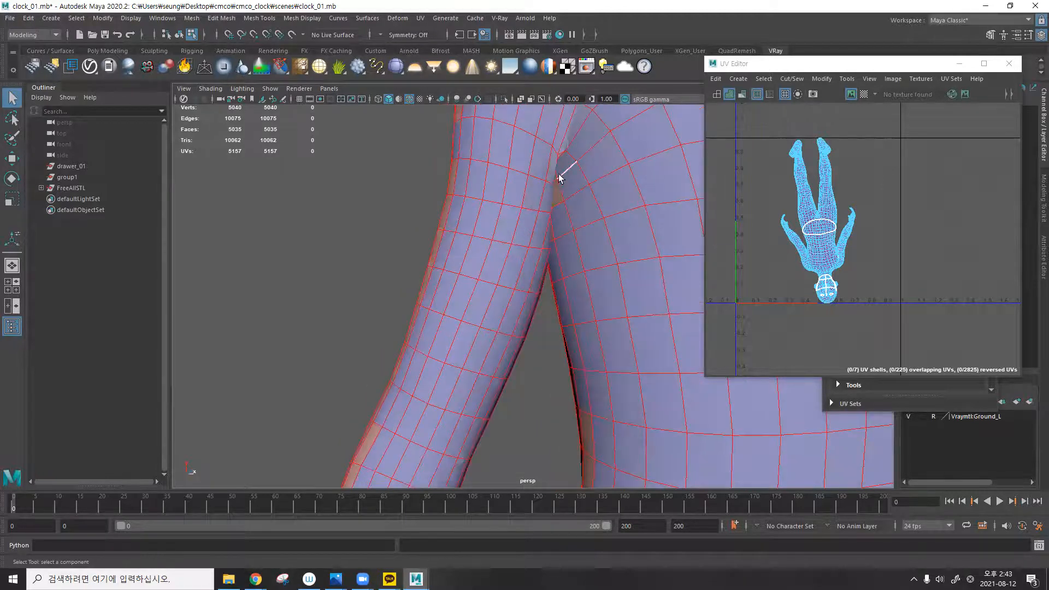
Switch to face selection and check the faces below the right armpit in wireframe and shaded display.
key(F11)
double_click(520, 215)
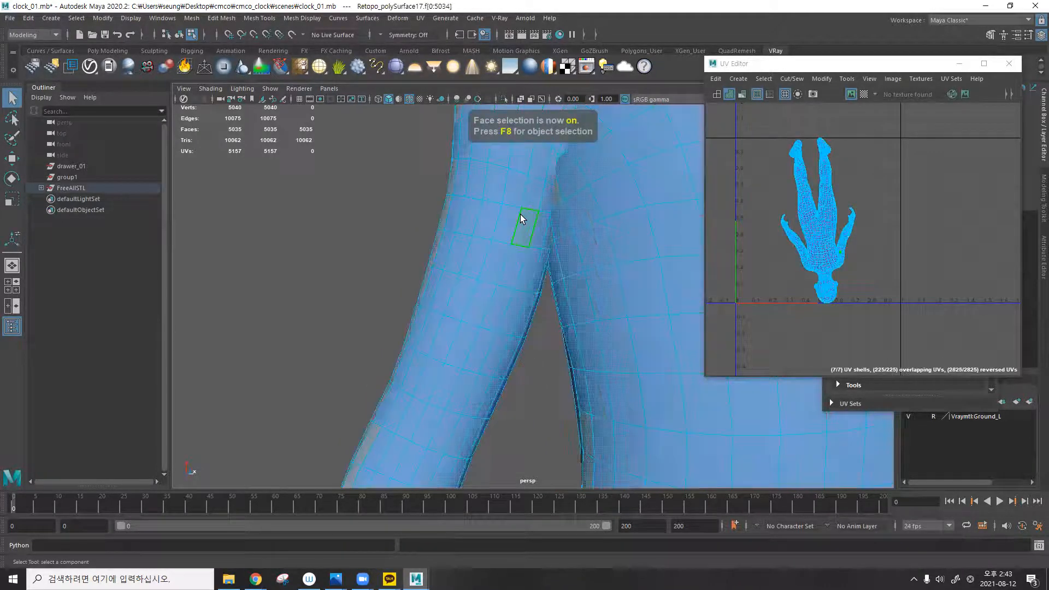
scroll(520, 215, down, 3)
click(553, 266)
key(4)
alt+right_drag(548, 267, 617, 239)
alt+middle_drag(541, 240, 525, 315)
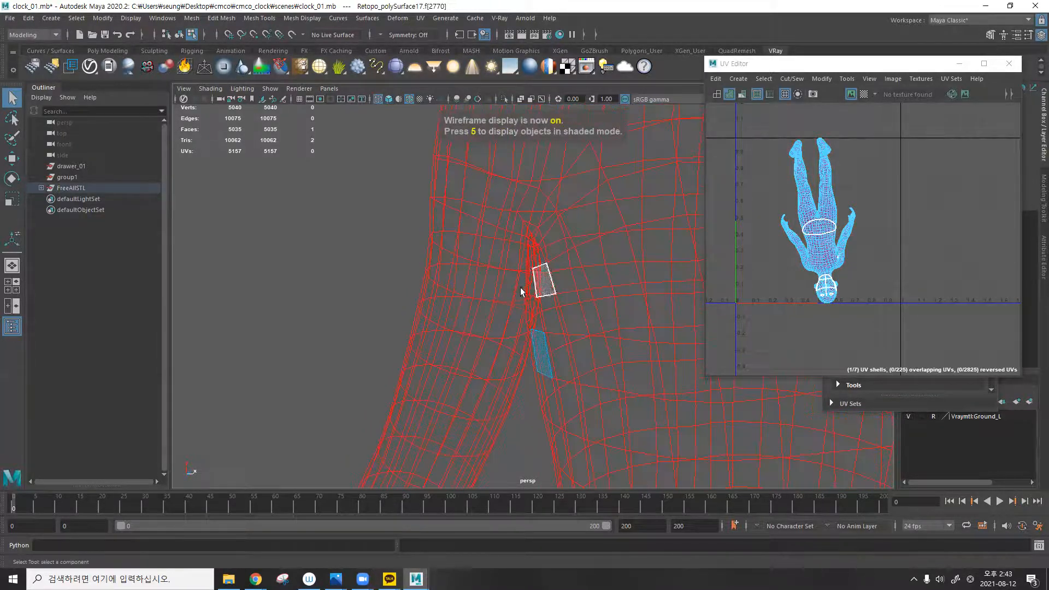
key(5)
alt+drag(543, 289, 512, 310)
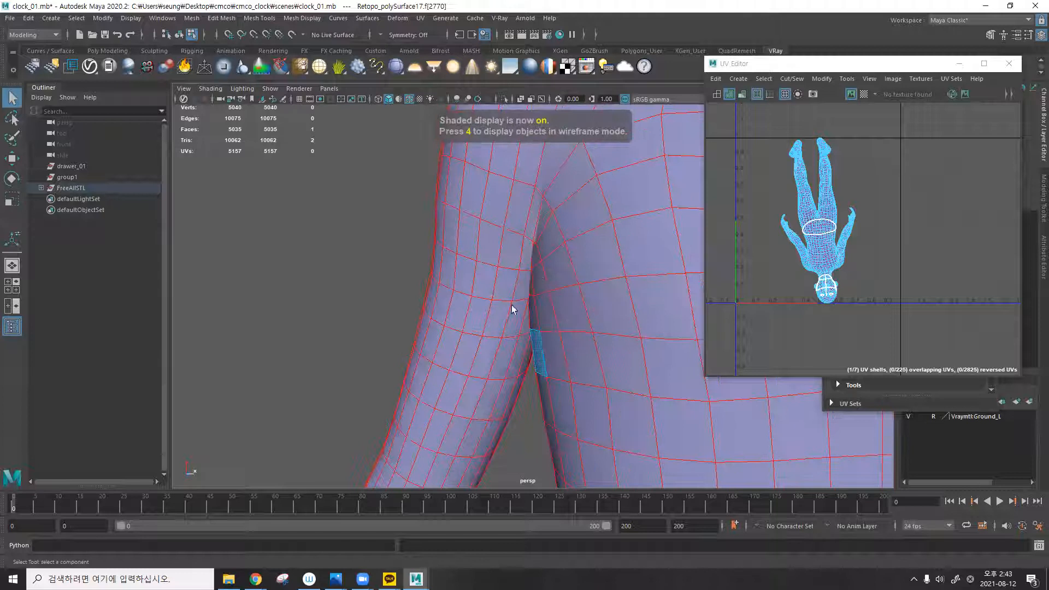
Switch to edge selection, inspect the armpit edges in wireframe and shaded display, and review the torso down to the hip seam.
scroll(527, 284, down, 4)
scroll(534, 281, up, 4)
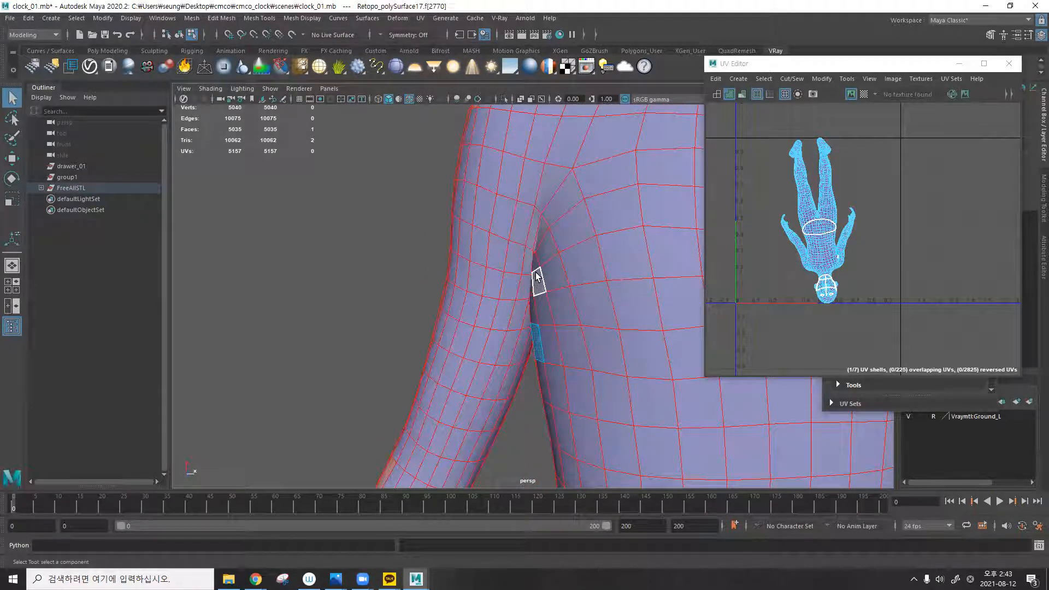
alt+drag(522, 262, 521, 241)
key(F10)
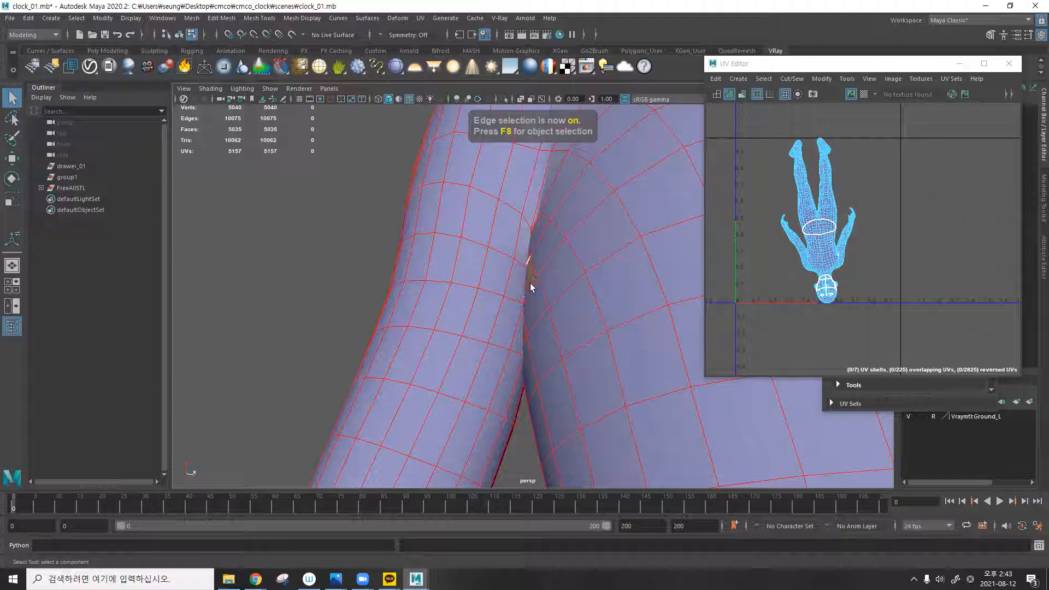
key(4)
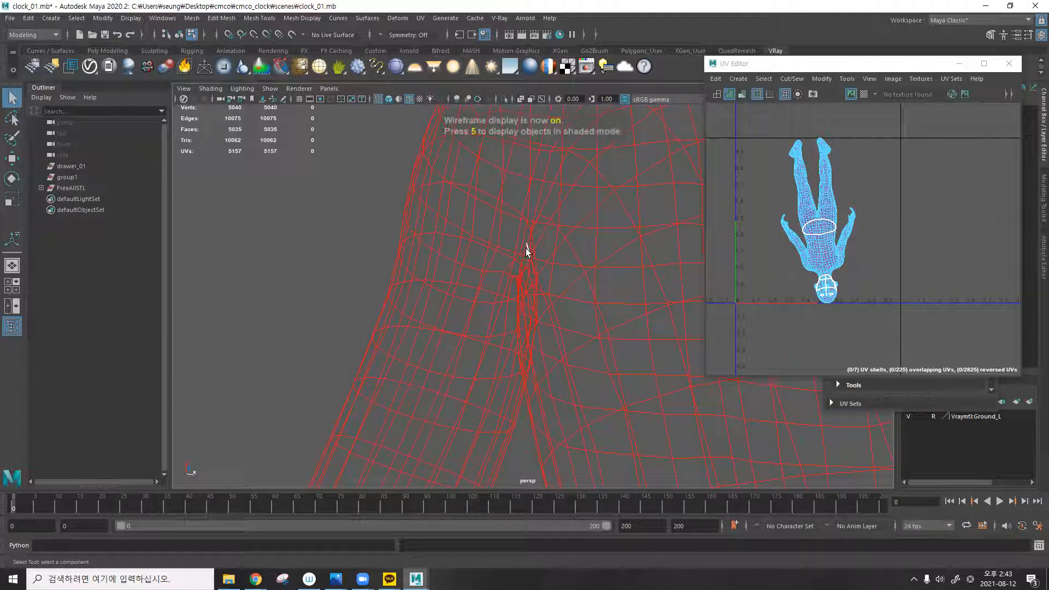
click(523, 244)
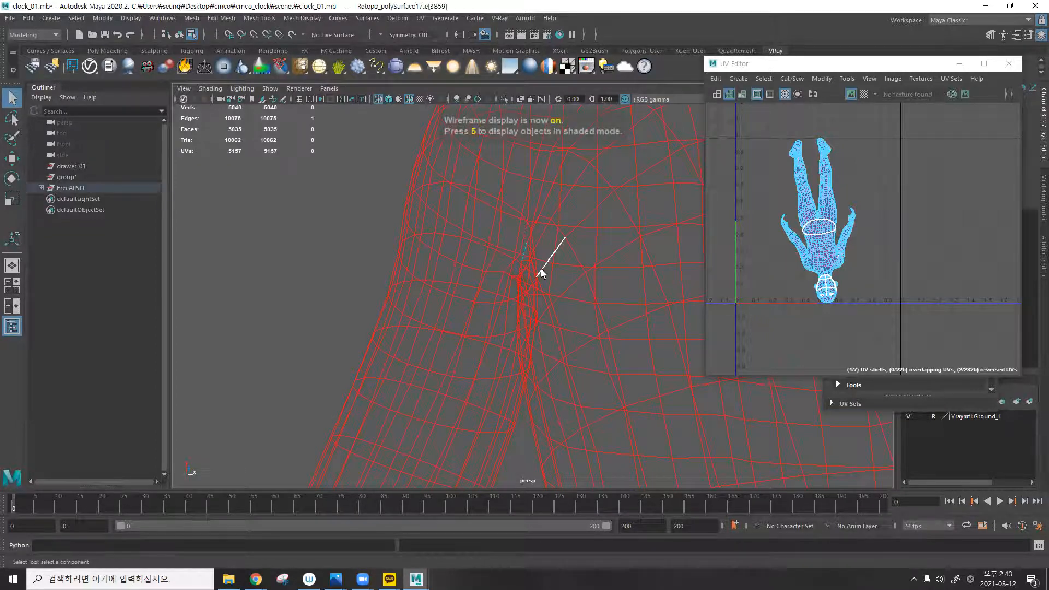
key(5)
mouse_move(545, 276)
alt+mouse_down()
mouse_move(522, 307)
mouse_move(393, 265)
mouse_move(496, 268)
alt+mouse_up()
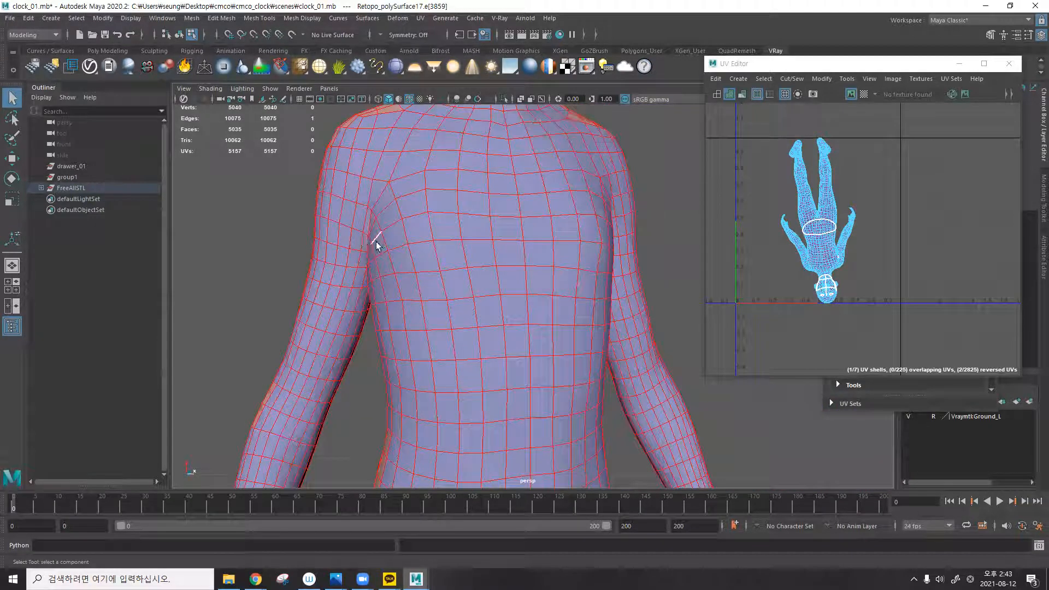
alt+drag(351, 225, 491, 351)
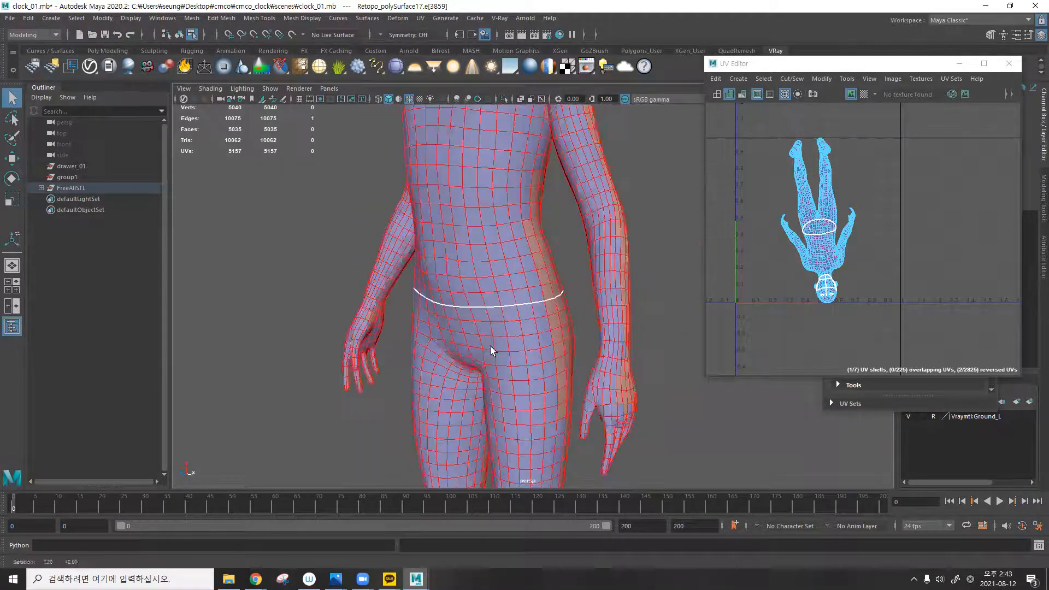
Return to object selection and use the 3D Cut and Sew UV Tool to cut the loop around the left upper arm below the armpit.
key(F8)
scroll(515, 285, down, 3)
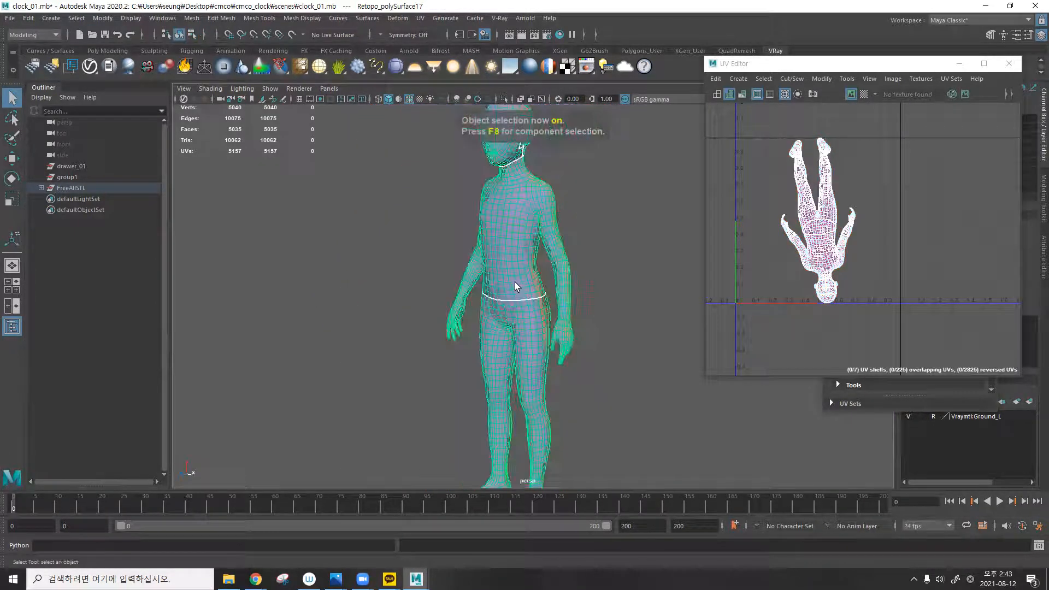
click(421, 18)
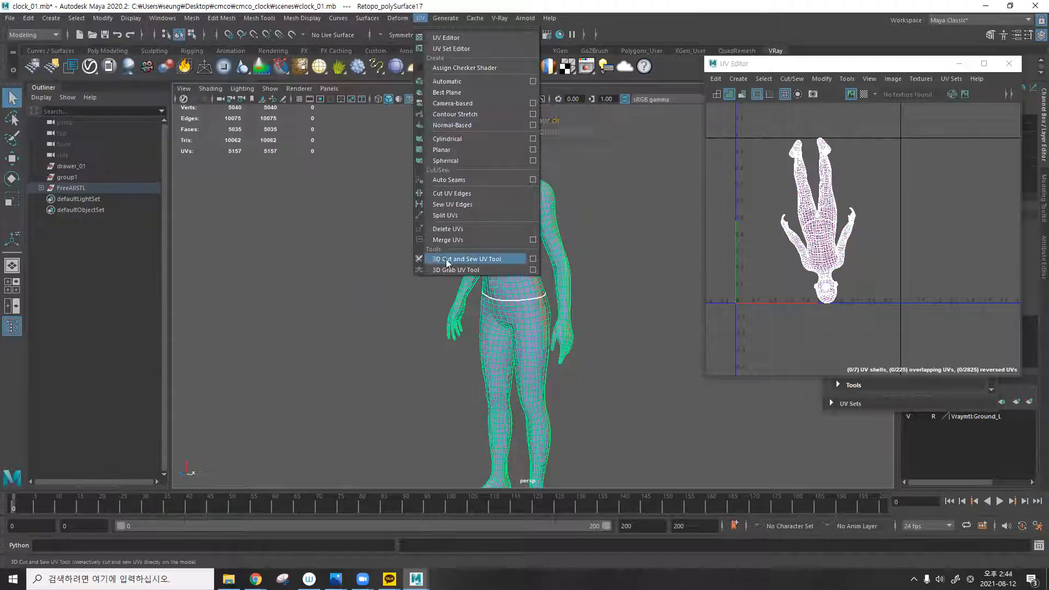
click(484, 261)
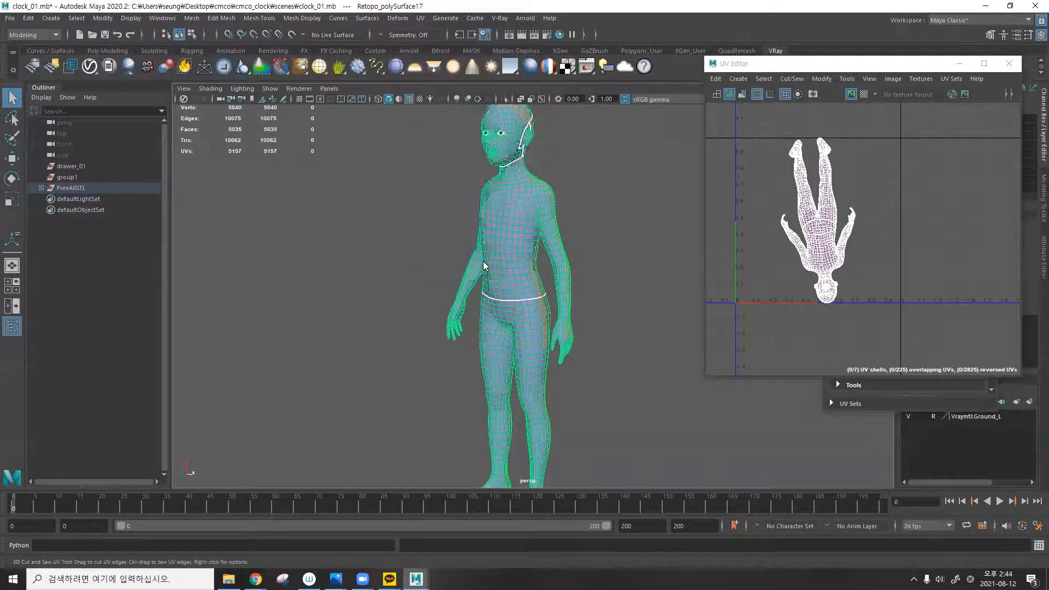
alt+drag(538, 287, 557, 189)
alt+drag(588, 263, 537, 192)
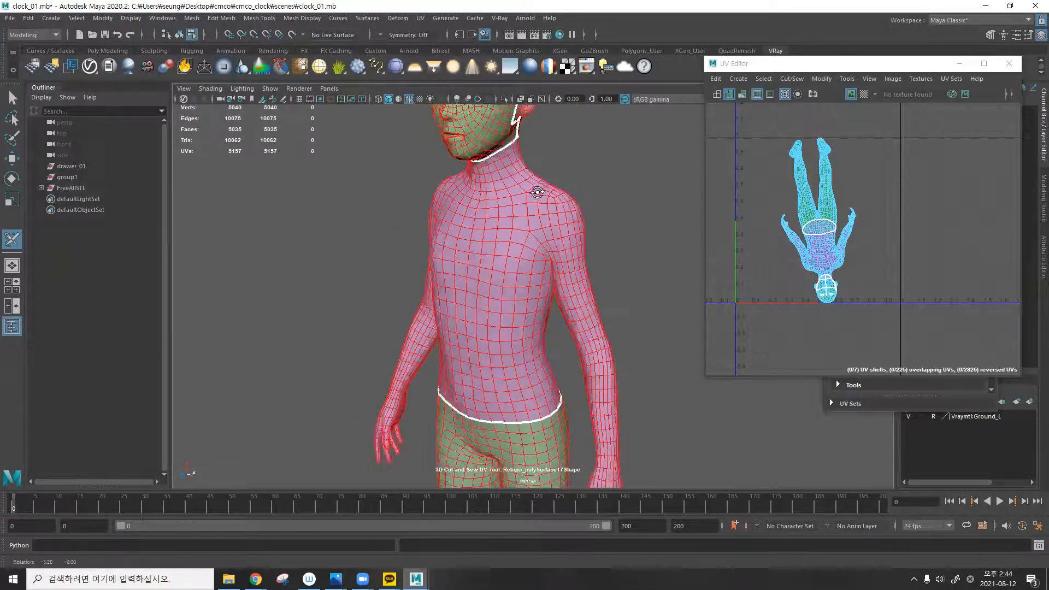
scroll(665, 224, up, 4)
double_click(621, 271)
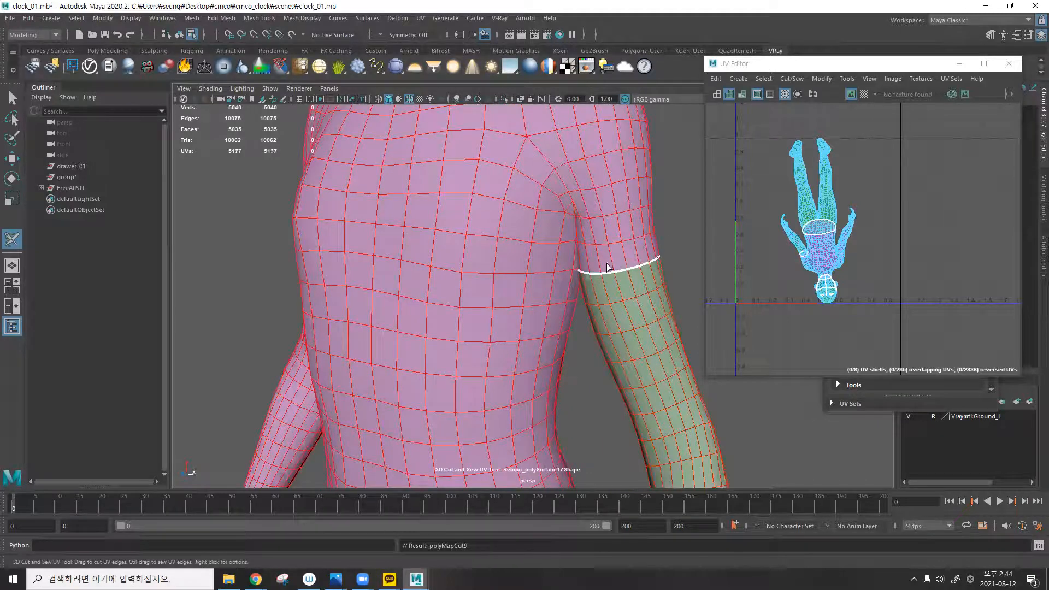
Cut the matching UV edge loop around the character's right upper arm below the armpit, undoing a first misplaced cut.
alt+drag(606, 268, 522, 264)
alt+right_drag(522, 265, 382, 276)
alt+middle_drag(383, 276, 487, 239)
mouse_move(487, 239)
alt+mouse_down()
mouse_move(473, 233)
mouse_move(485, 258)
mouse_move(561, 239)
mouse_move(505, 244)
alt+mouse_up()
double_click(455, 219)
key(ctrl+z)
click(438, 231)
double_click(438, 231)
Cut the UV edge loops around both wrists to separate the hands from the forearms.
alt+drag(438, 230, 491, 236)
alt+drag(616, 216, 564, 250)
alt+drag(492, 260, 492, 279)
alt+middle_drag(429, 187, 535, 179)
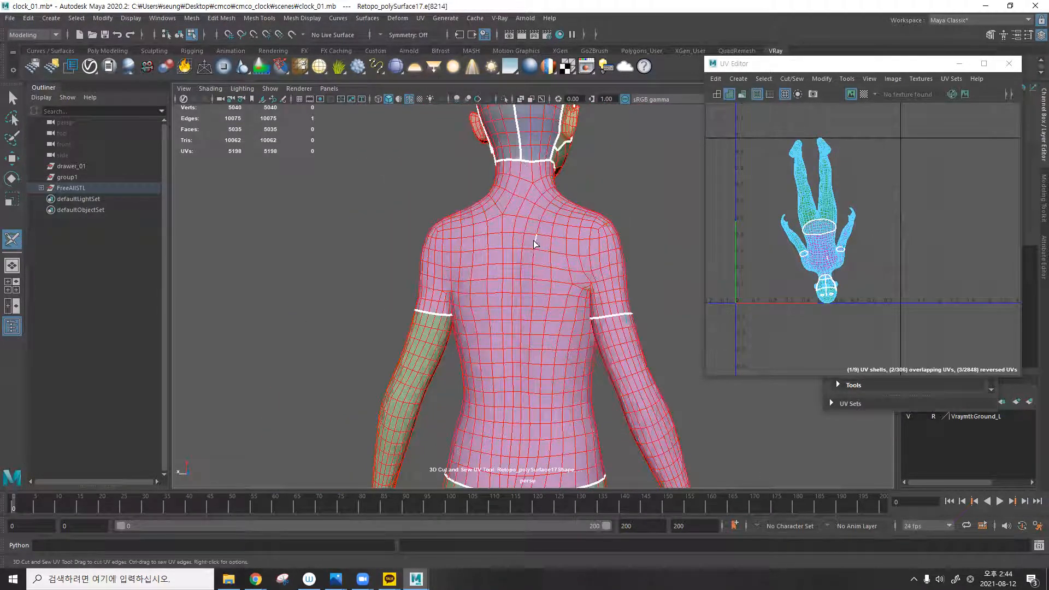
alt+drag(651, 255, 436, 166)
alt+drag(474, 309, 493, 330)
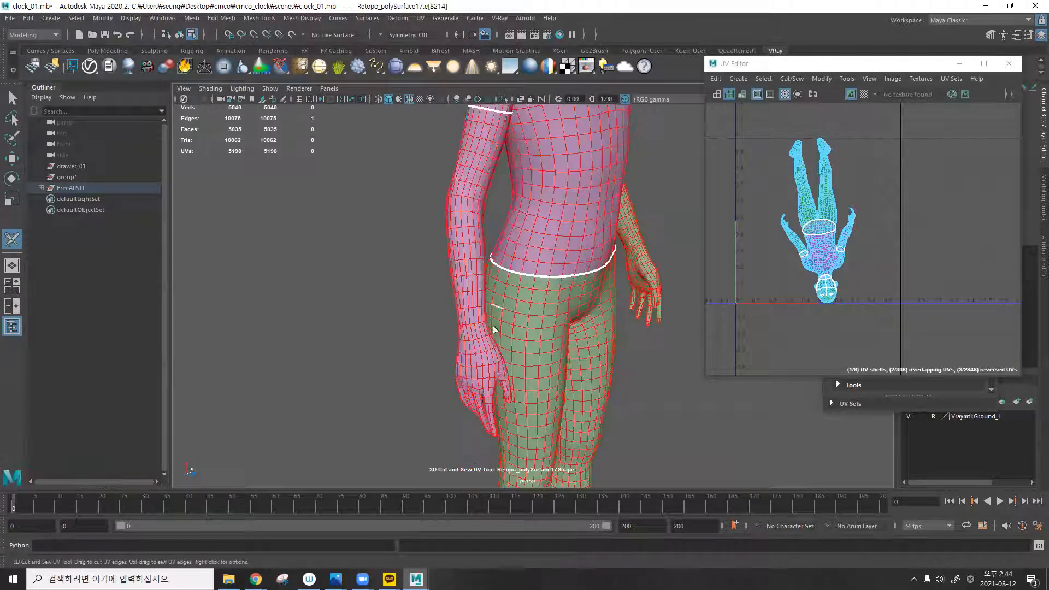
alt+middle_drag(496, 308, 490, 266)
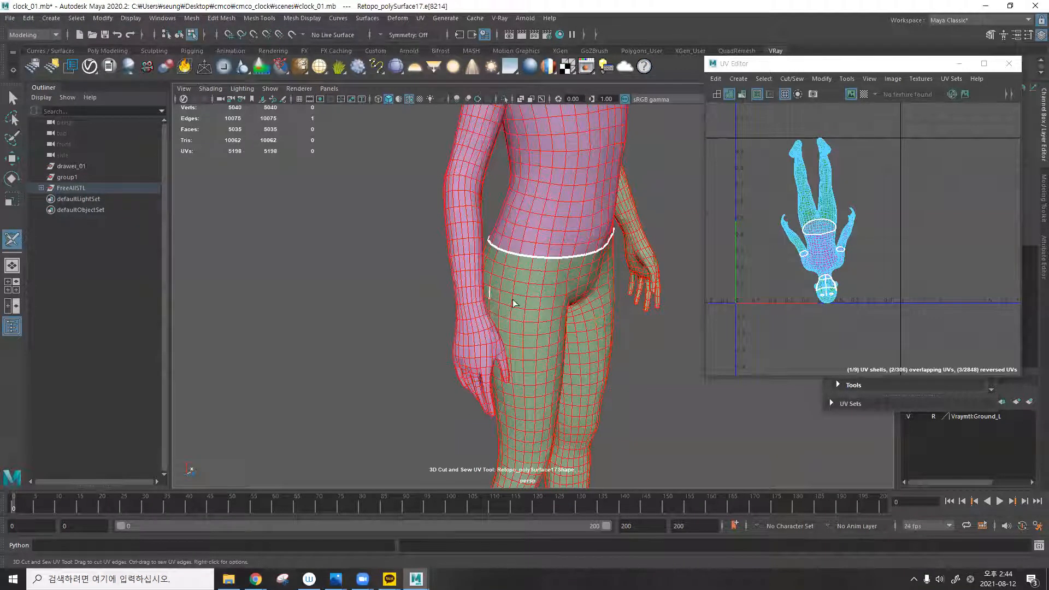
alt+drag(433, 309, 469, 281)
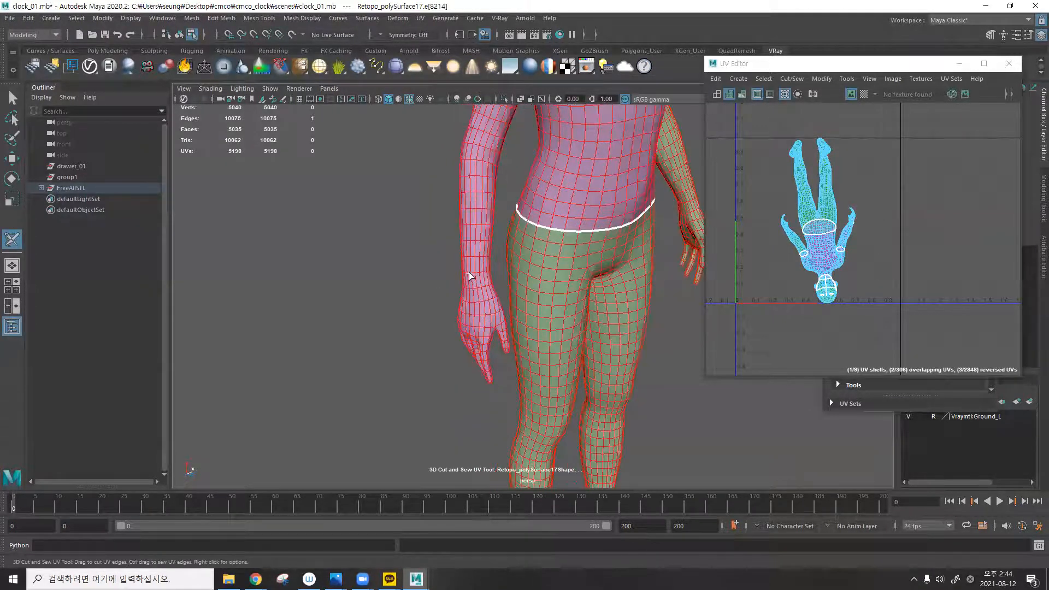
double_click(469, 272)
alt+drag(536, 271, 390, 365)
alt+middle_drag(617, 290, 489, 273)
double_click(548, 284)
Cut a lengthwise UV seam along the back of the right arm from the upper-arm seam to the wrist seam.
alt+drag(483, 295, 492, 213)
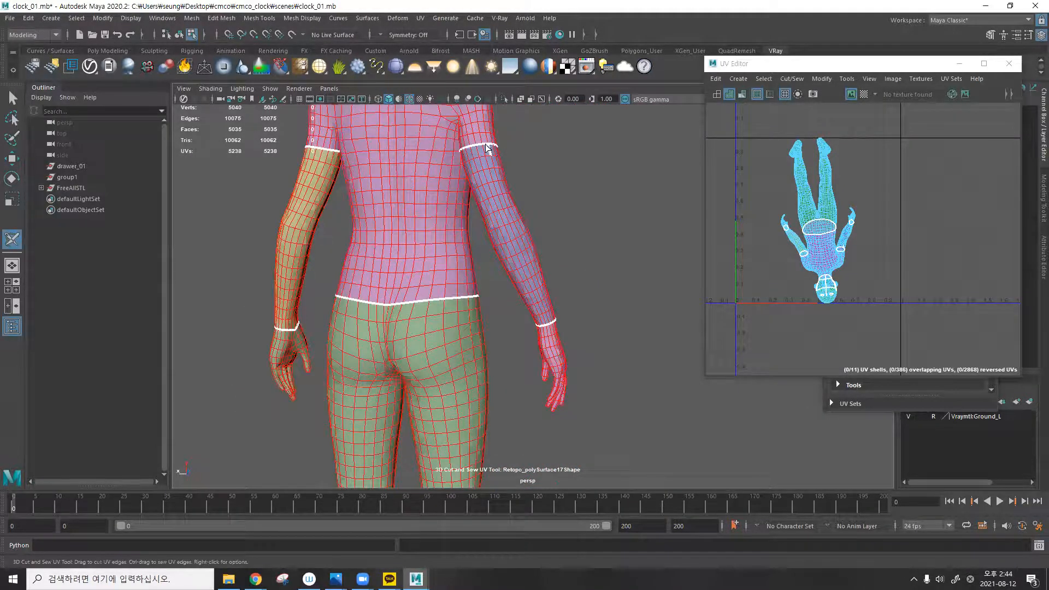
drag(489, 152, 493, 175)
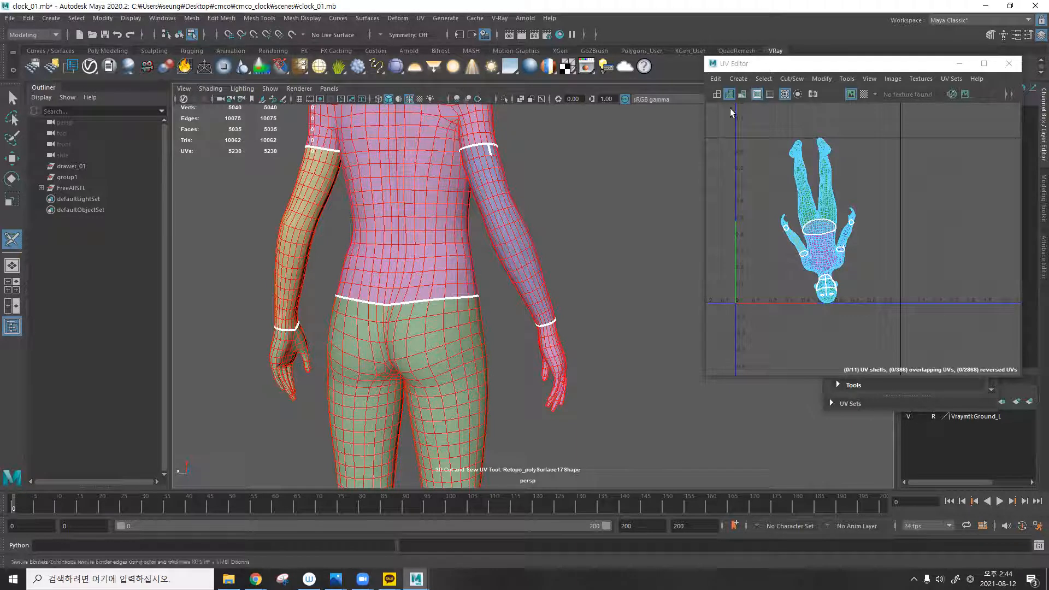
double_click(492, 165)
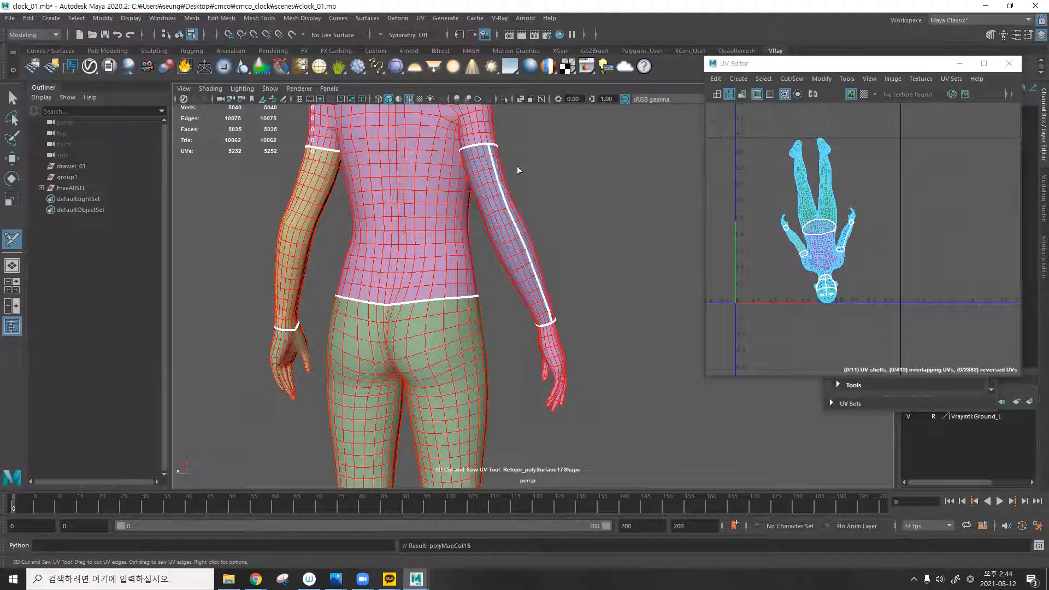
Cut the matching lengthwise UV seam on the left arm between its upper-arm and wrist seams.
alt+middle_drag(451, 251, 466, 310)
alt+drag(467, 309, 262, 297)
alt+drag(510, 267, 499, 264)
alt+right_drag(499, 265, 569, 251)
alt+drag(569, 251, 627, 246)
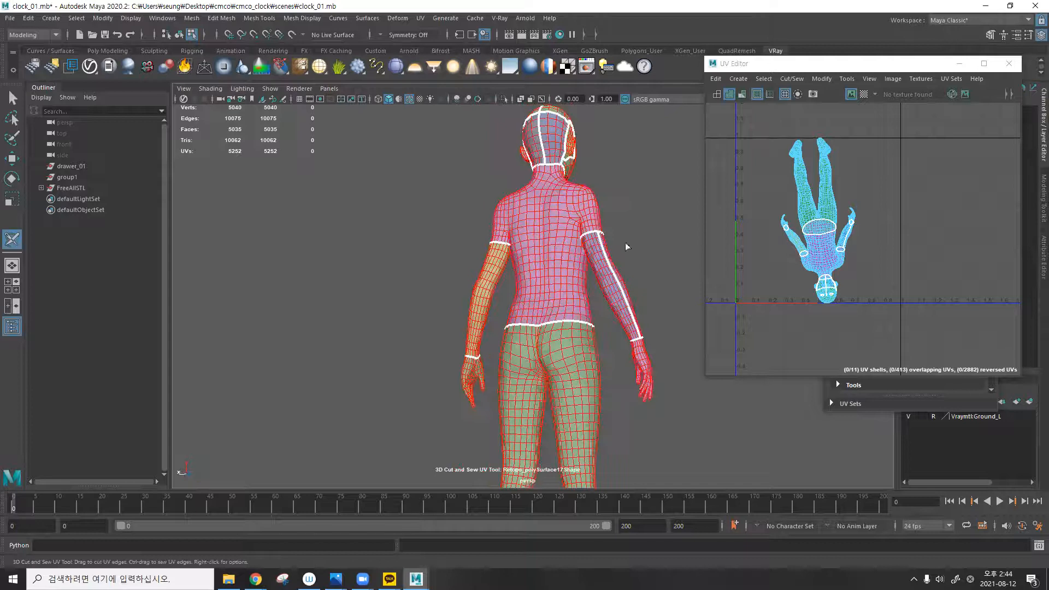
alt+drag(546, 265, 417, 293)
alt+right_drag(417, 293, 473, 271)
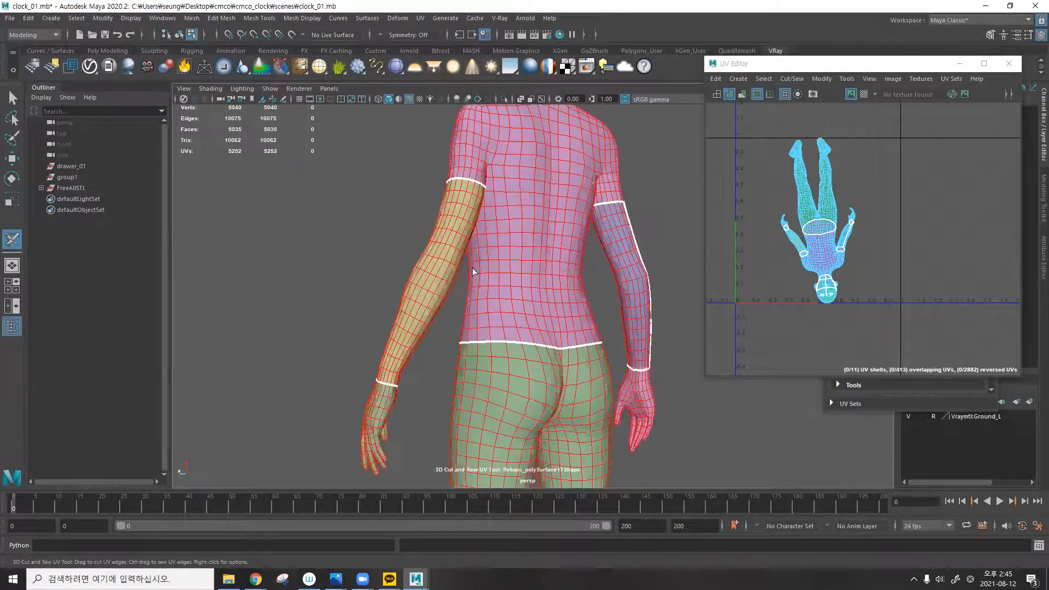
double_click(446, 272)
Cut the UV edge loops around both upper thighs just below the buttocks.
alt+drag(546, 251, 580, 232)
alt+middle_drag(579, 233, 579, 121)
alt+drag(543, 256, 408, 223)
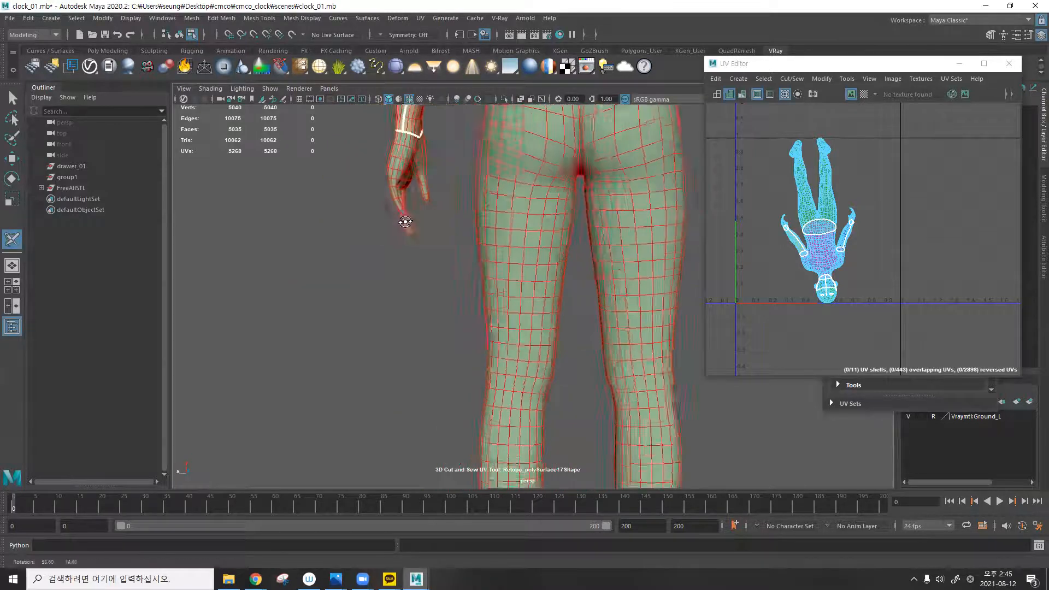
alt+right_drag(408, 223, 555, 188)
double_click(554, 165)
alt+middle_drag(574, 181, 464, 247)
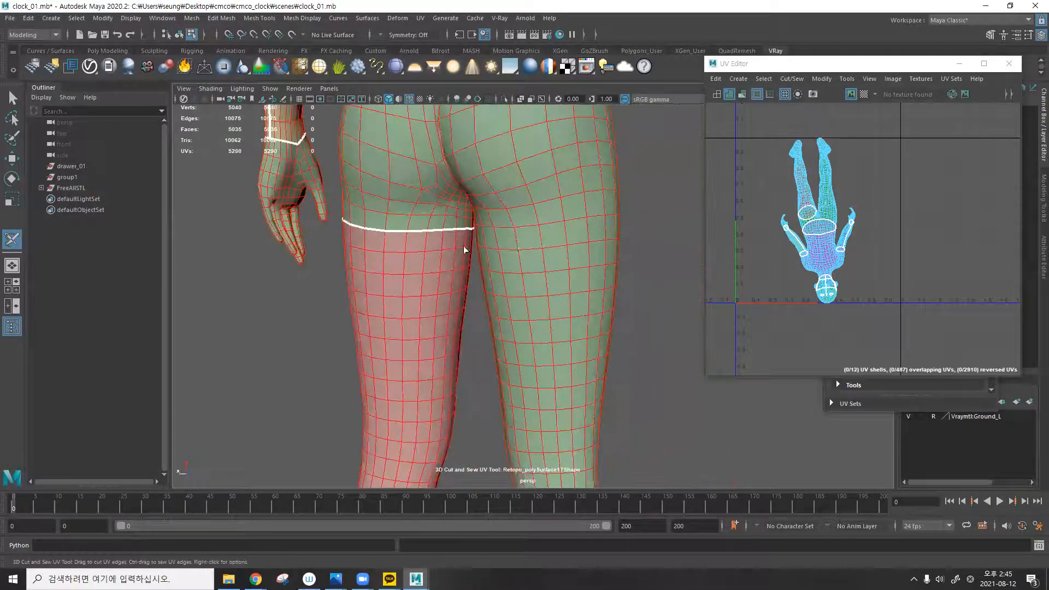
double_click(515, 233)
Cut the UV edge loops around both ankles to separate the feet from the legs.
alt+drag(522, 232, 548, 262)
alt+right_drag(548, 262, 419, 265)
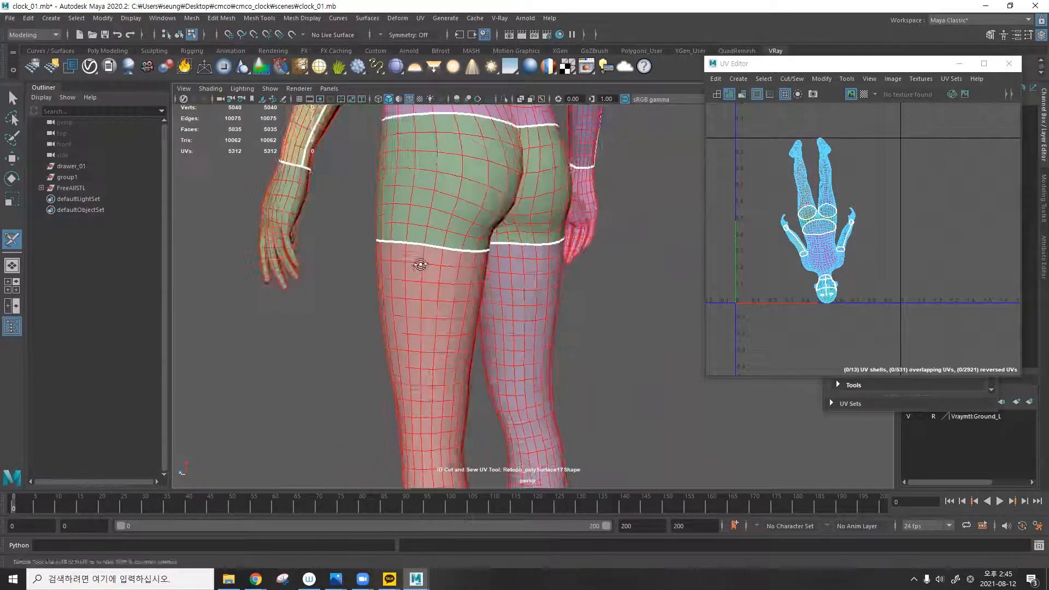
alt+drag(492, 317, 456, 333)
alt+middle_drag(456, 333, 450, 248)
alt+right_drag(450, 248, 437, 349)
alt+middle_drag(437, 350, 441, 175)
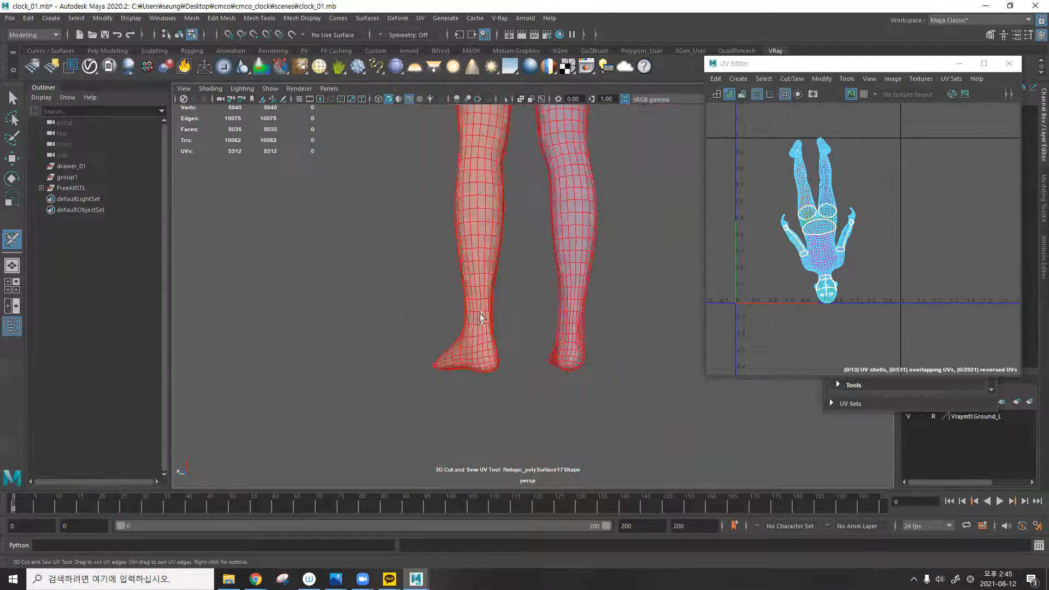
double_click(474, 312)
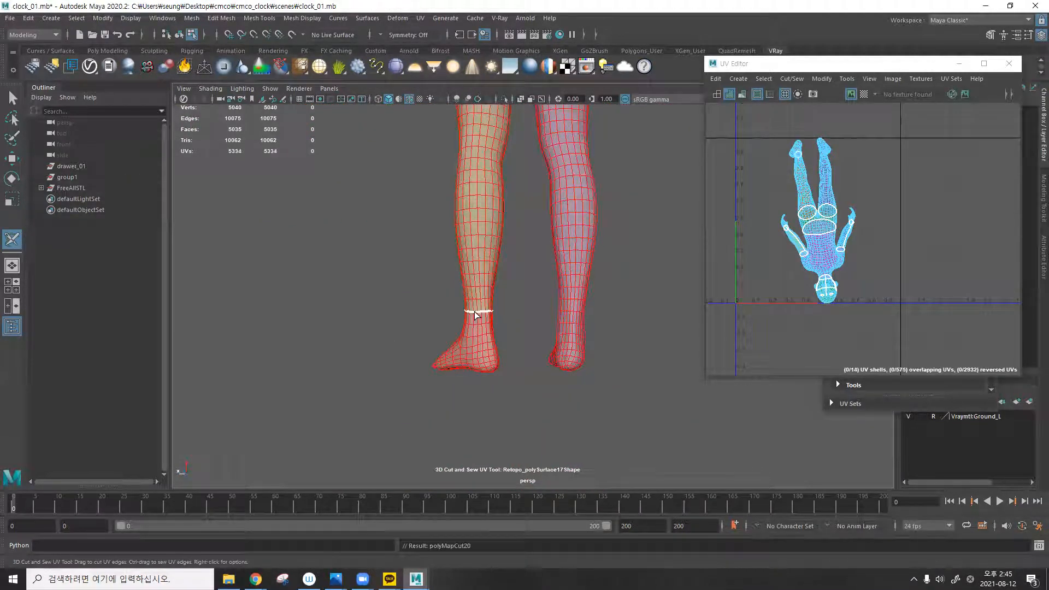
double_click(569, 311)
Cut lengthwise UV seams down the back of both legs from the thigh seams to the ankle seams.
alt+drag(580, 304, 520, 330)
alt+middle_drag(521, 330, 513, 238)
double_click(474, 185)
double_click(569, 171)
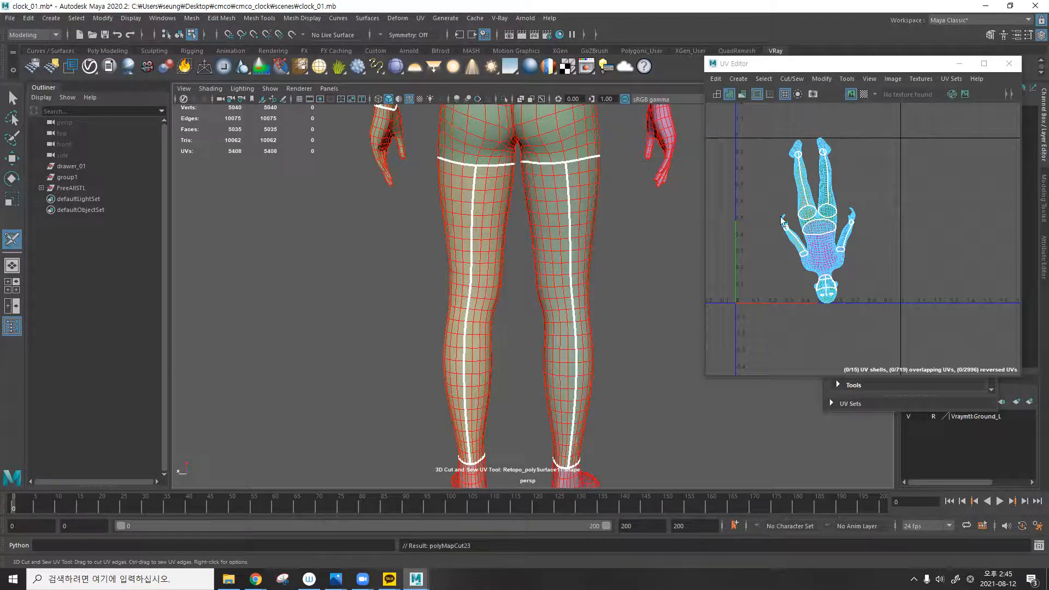
Cut a vertical UV seam over each buttock from the waist seam down to the thigh seam.
alt+middle_drag(596, 197, 566, 389)
alt+drag(510, 302, 656, 284)
alt+drag(349, 306, 514, 307)
scroll(514, 307, up, 5)
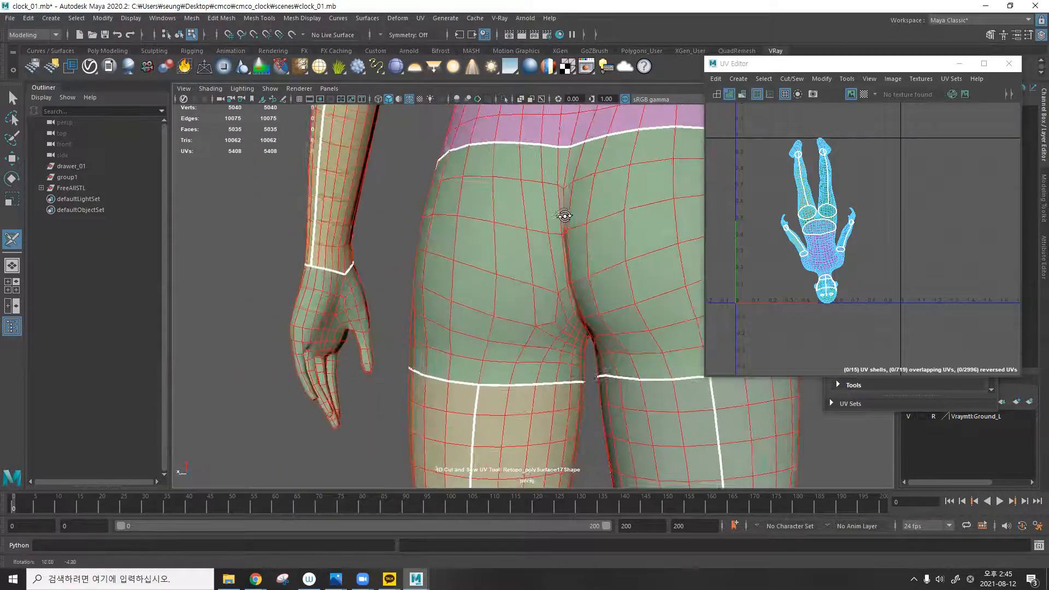
alt+drag(561, 210, 607, 198)
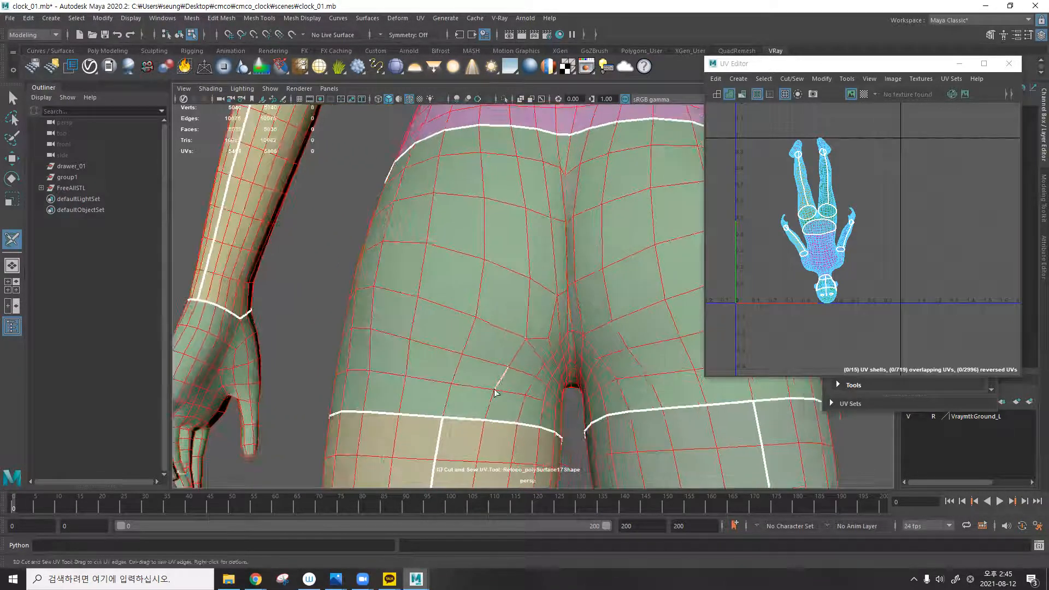
mouse_move(449, 403)
mouse_down()
mouse_move(477, 297)
mouse_move(476, 309)
mouse_move(382, 304)
mouse_move(567, 265)
mouse_move(493, 272)
mouse_move(565, 263)
mouse_move(499, 239)
mouse_up()
double_click(548, 202)
scroll(482, 269, down, 5)
scroll(499, 239, up, 3)
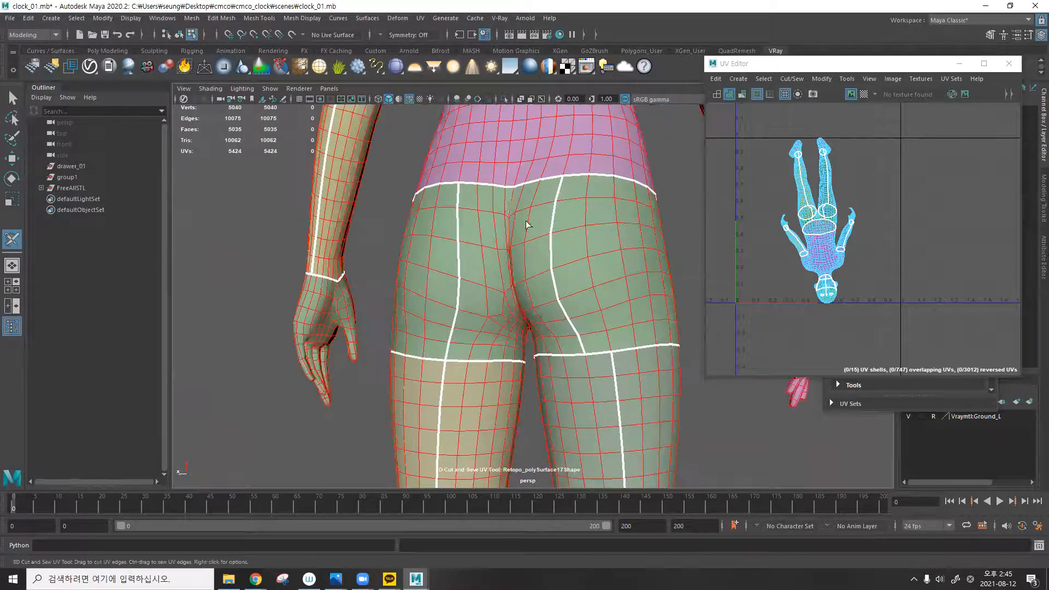
Cut a short UV seam across the crotch between the two inner-thigh seams.
alt+drag(548, 263, 534, 322)
alt+drag(515, 256, 483, 318)
alt+middle_drag(483, 318, 486, 287)
alt+right_drag(487, 286, 495, 333)
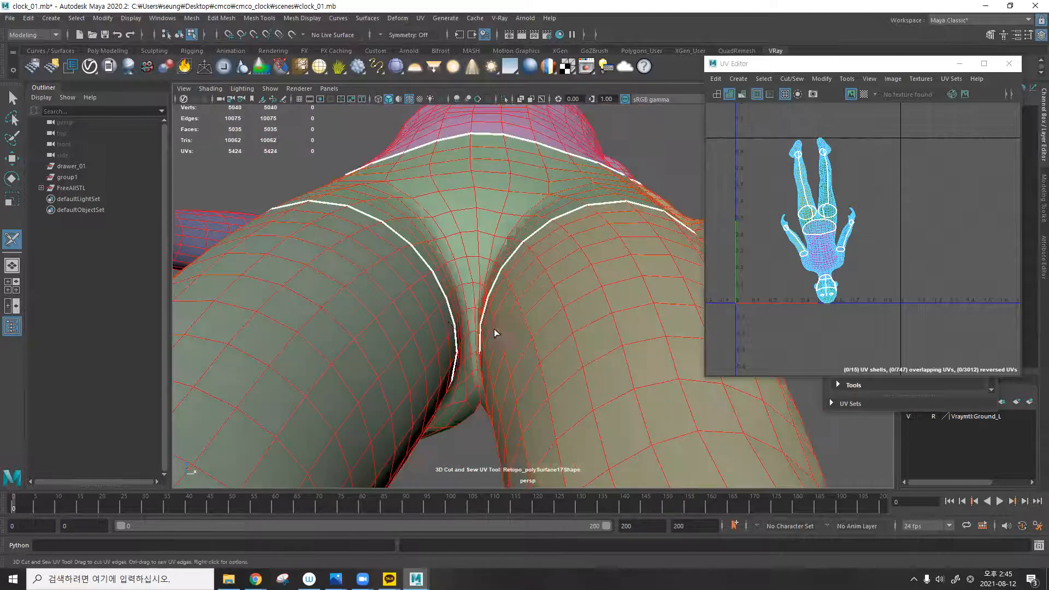
click(471, 311)
scroll(481, 328, down, 5)
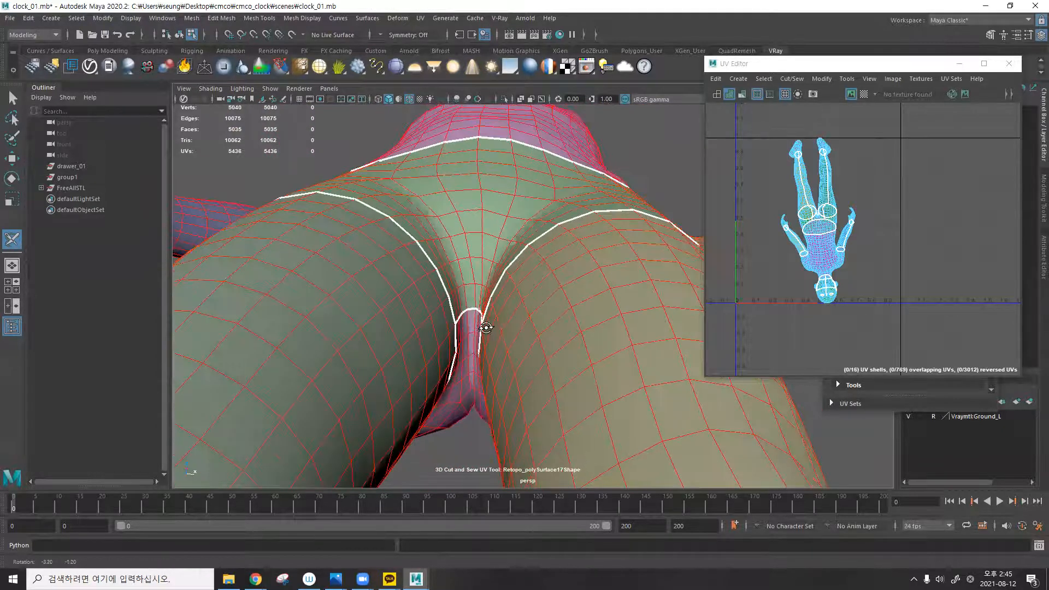
Examine the hip, buttock and crotch seams from the front and back of the body.
alt+drag(493, 303, 440, 268)
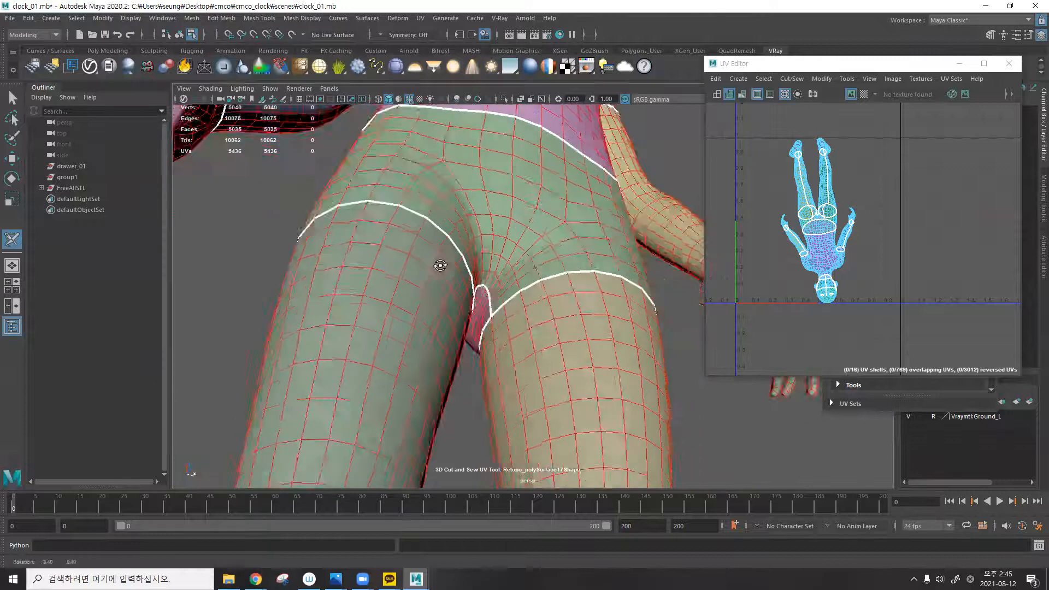
alt+right_drag(440, 267, 281, 274)
alt+drag(435, 241, 362, 274)
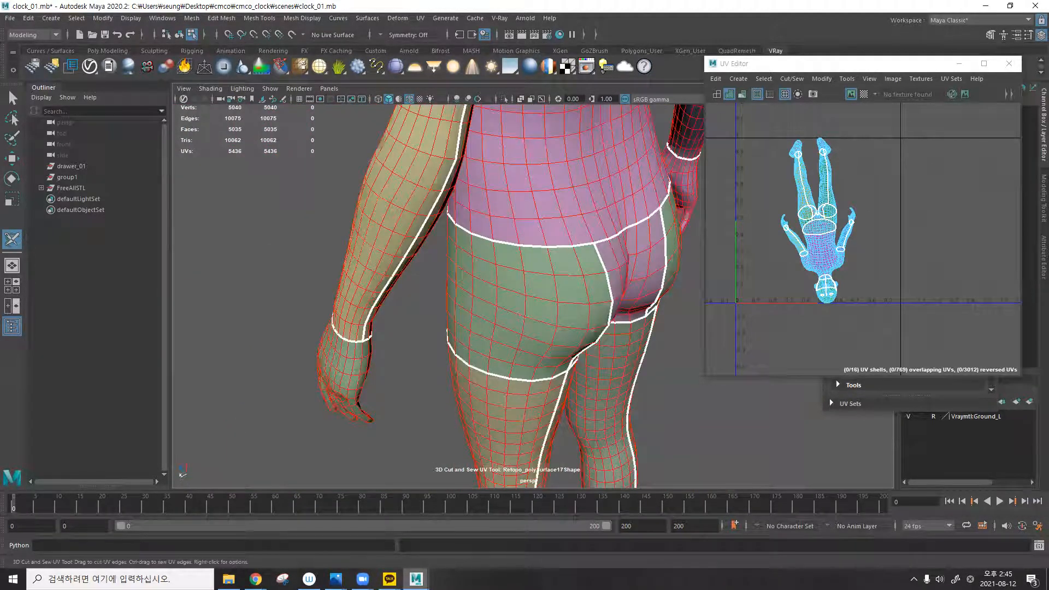
click(362, 579)
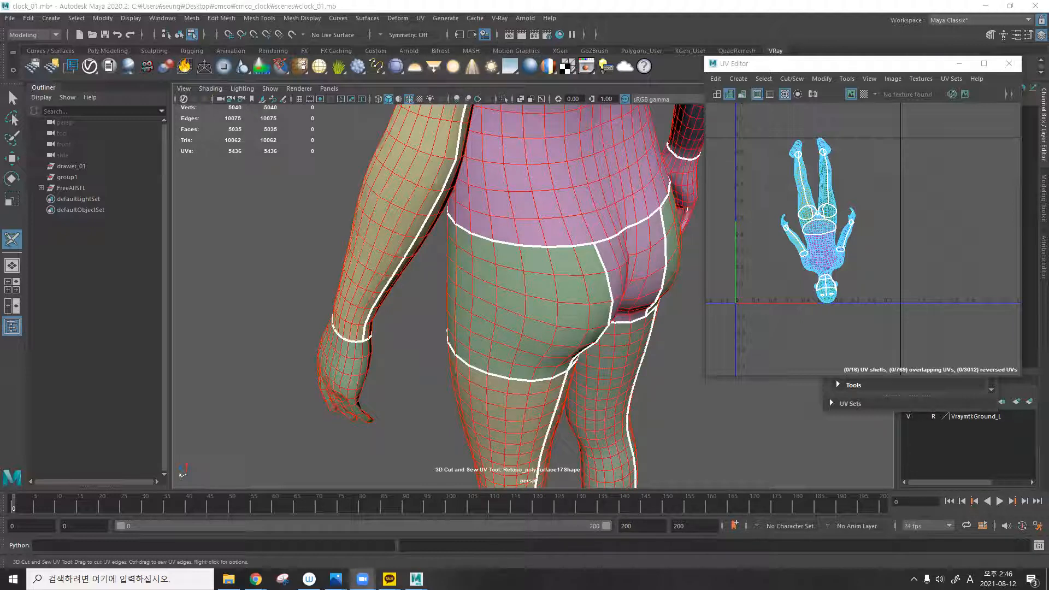
alt+drag(566, 224, 544, 235)
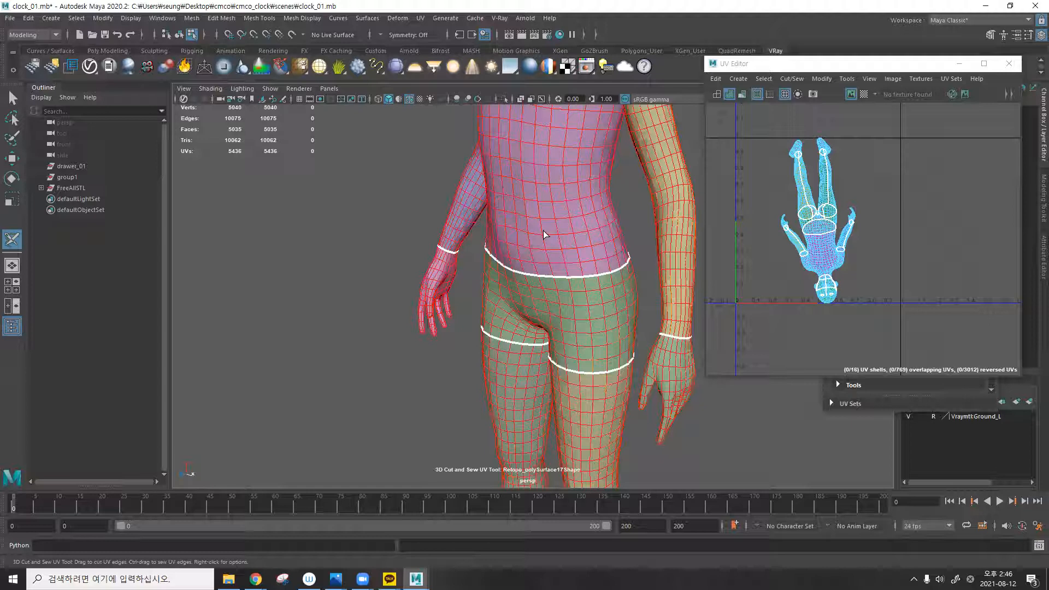
alt+drag(570, 331, 598, 298)
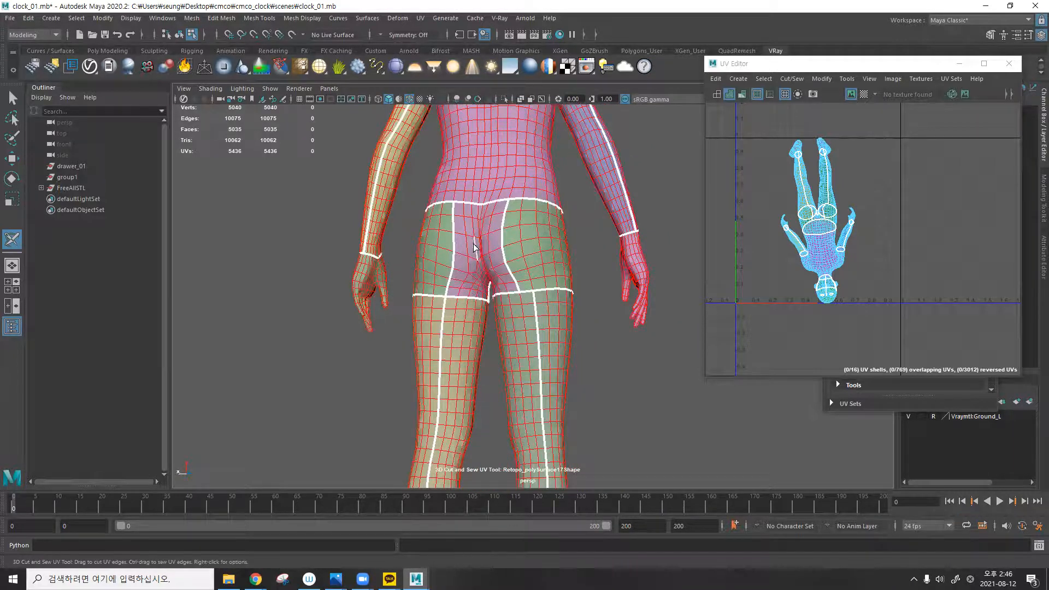
alt+drag(490, 236, 451, 258)
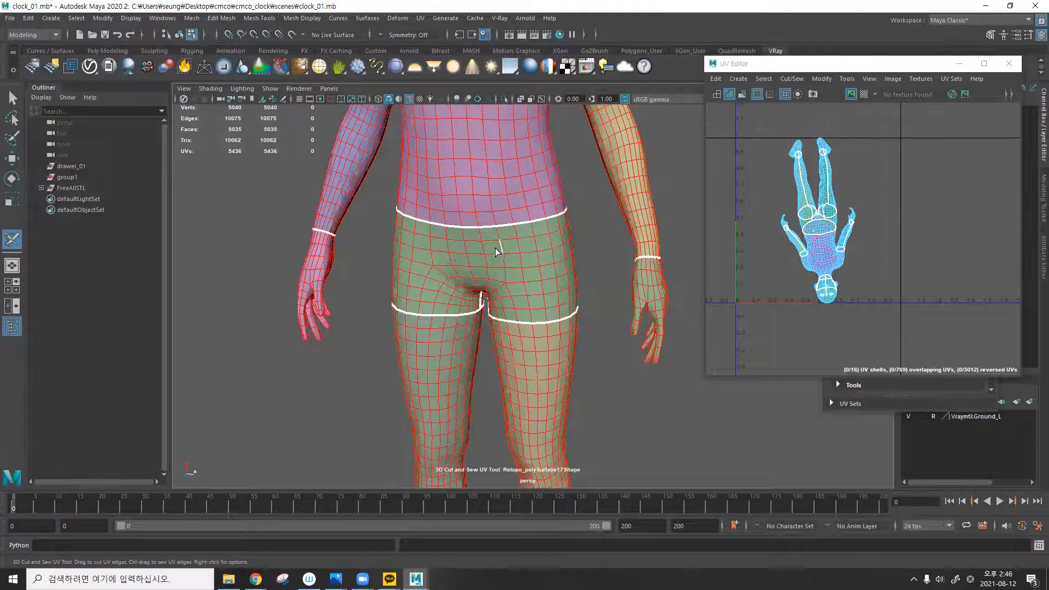
alt+drag(624, 337, 492, 270)
alt+right_drag(492, 270, 658, 277)
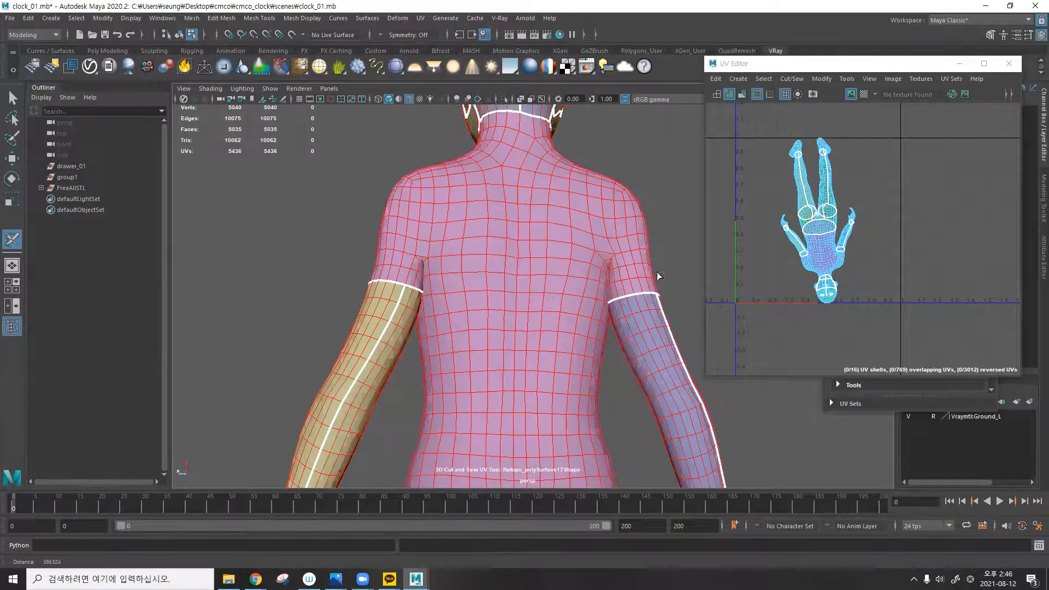
alt+drag(542, 291, 519, 303)
double_click(501, 238)
alt+drag(498, 234, 458, 252)
key(ctrl+z)
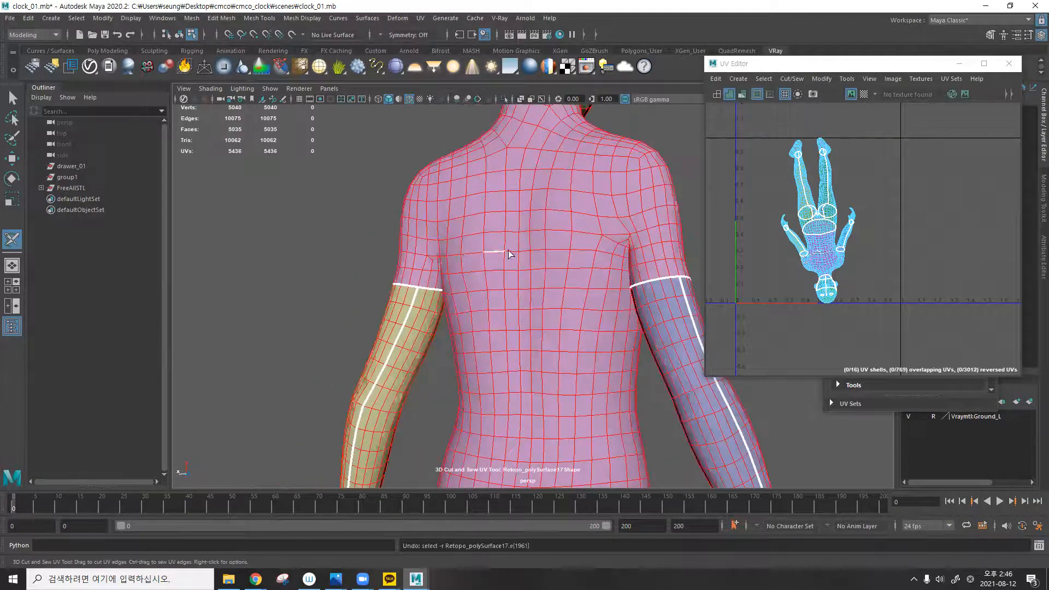
Cut a UV edge loop around the torso below the armpits and a vertical seam down the back to the waist seam.
alt+drag(525, 264, 538, 265)
double_click(526, 311)
alt+drag(519, 307, 397, 257)
scroll(552, 232, up, 4)
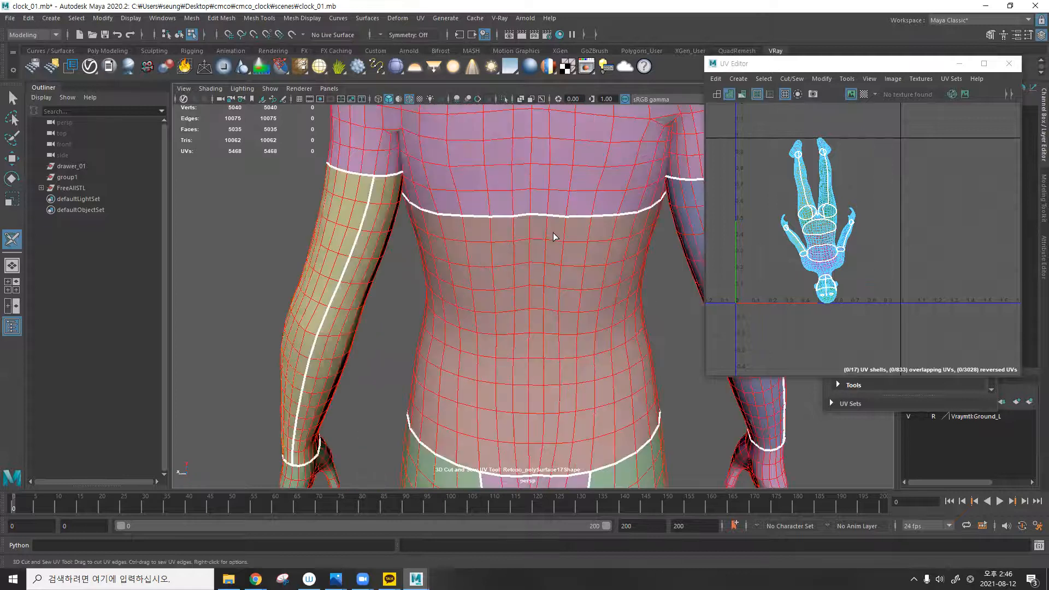
double_click(534, 229)
scroll(576, 236, down, 4)
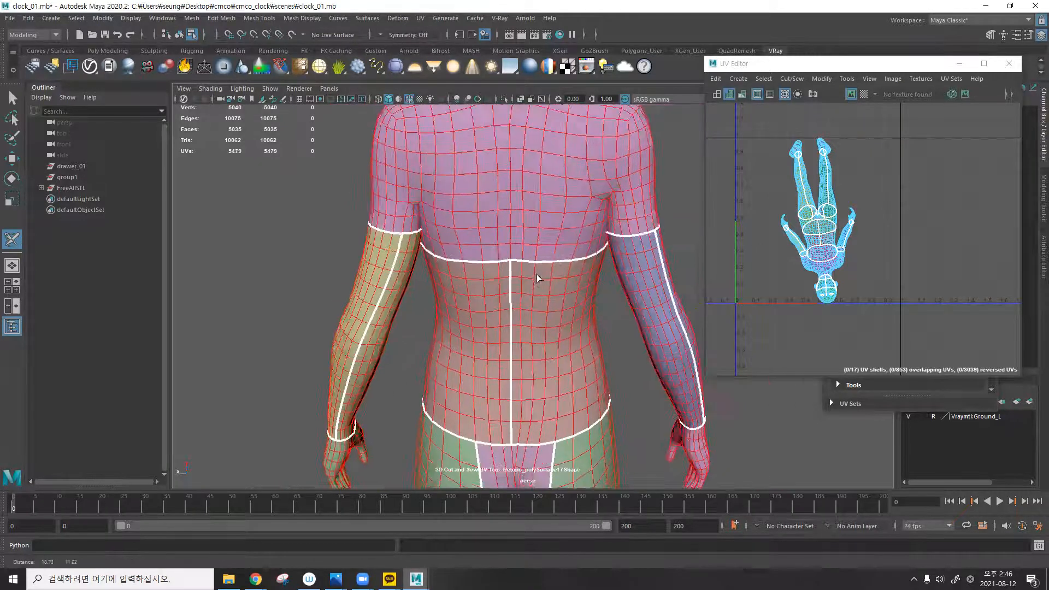
Cut a vertical UV seam along the back of the neck and upper back, from the head seam to the chest loop.
alt+drag(552, 197, 558, 295)
scroll(557, 296, down, 4)
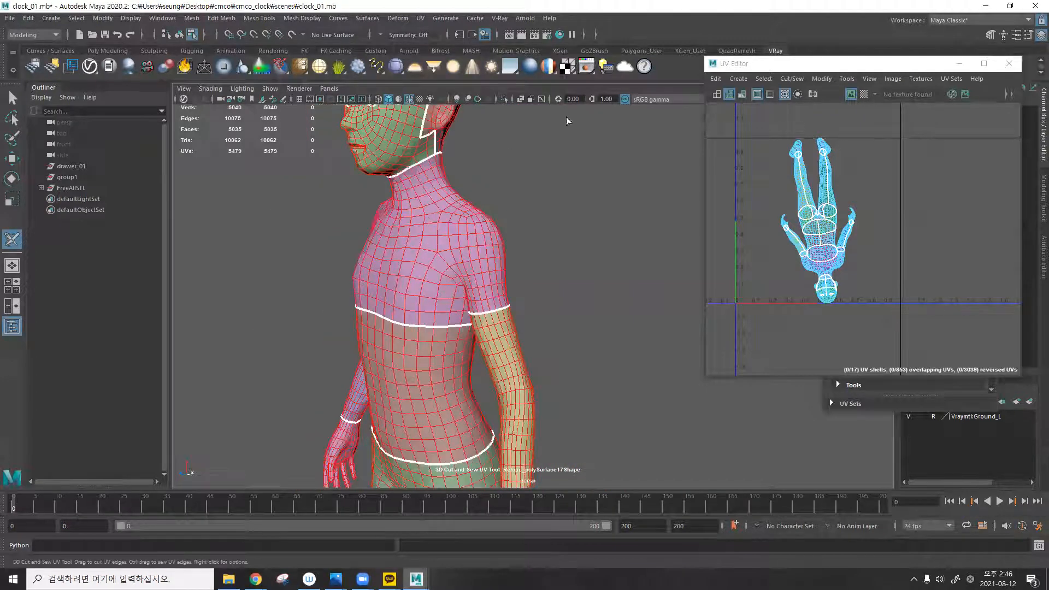
alt+drag(573, 168, 492, 243)
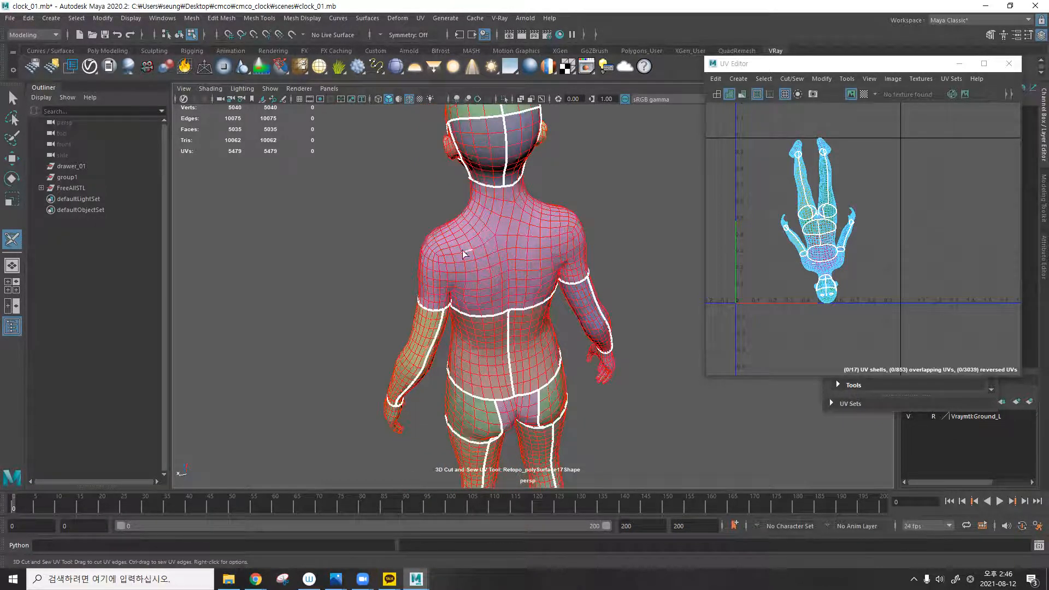
alt+drag(548, 173, 460, 245)
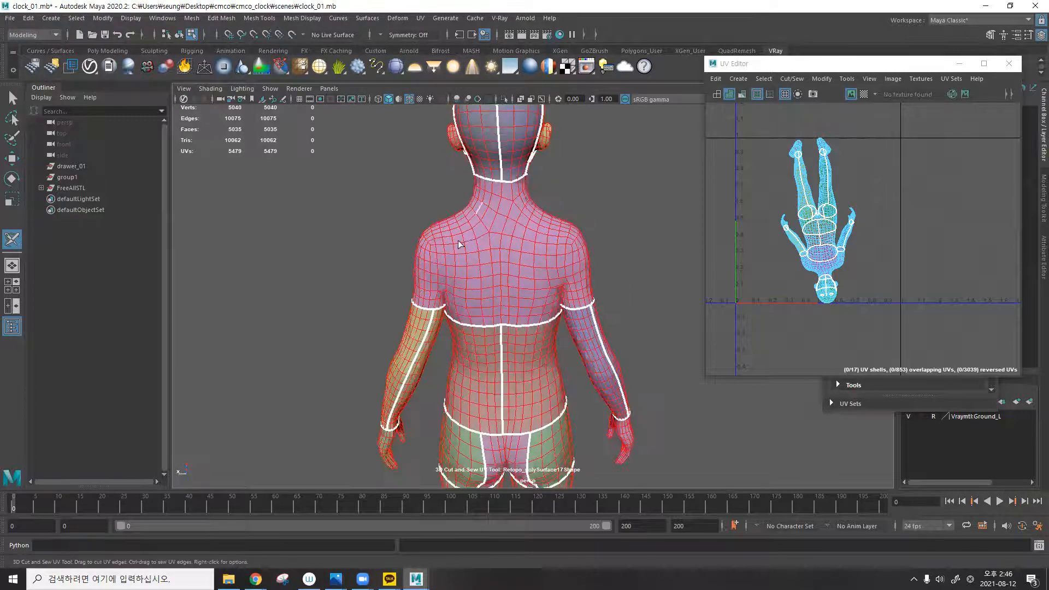
alt+right_drag(475, 217, 601, 243)
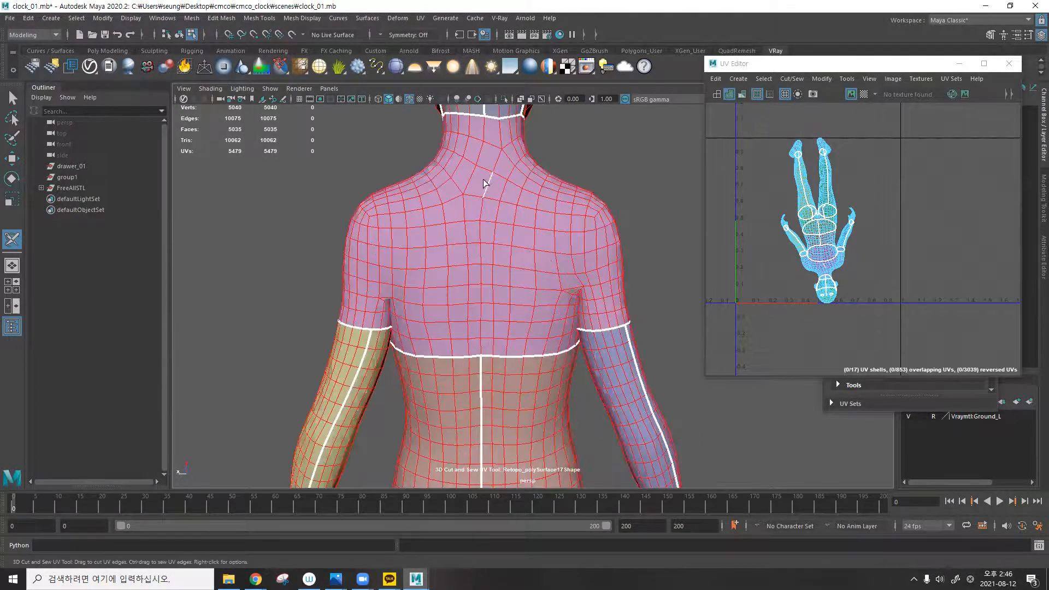
alt+drag(483, 170, 571, 254)
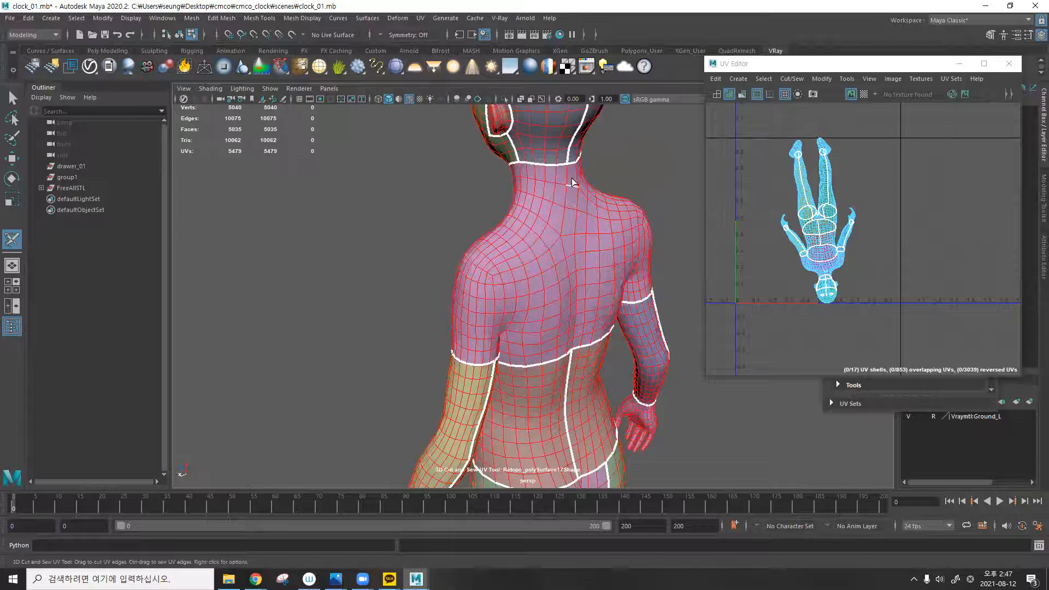
alt+drag(566, 171, 422, 212)
alt+middle_drag(422, 212, 404, 209)
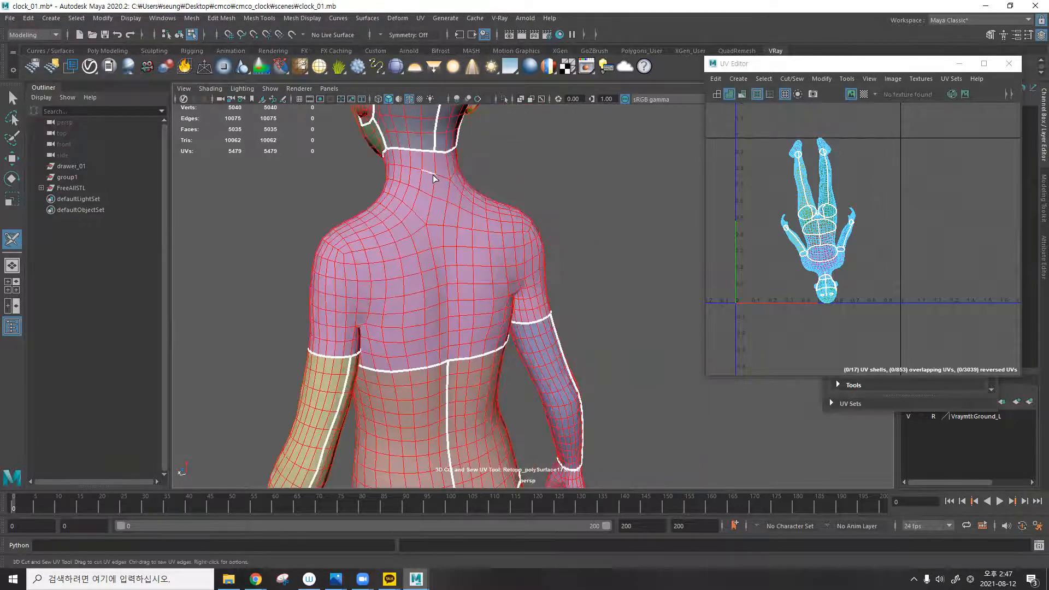
double_click(434, 168)
double_click(429, 238)
alt+drag(429, 239, 419, 285)
alt+right_drag(419, 286, 393, 273)
alt+middle_drag(448, 242, 422, 180)
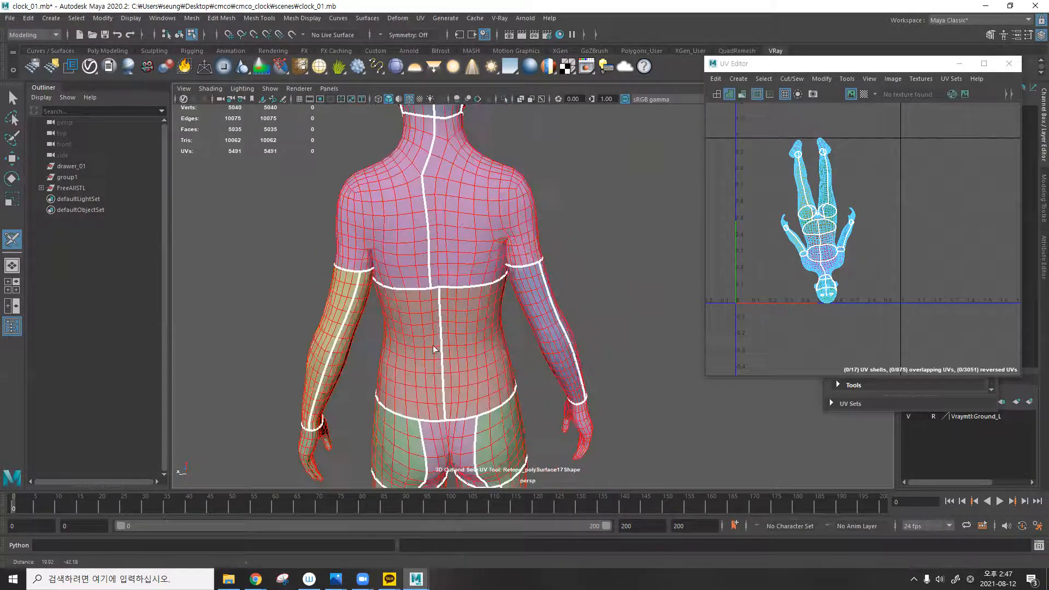
Examine the seams around the back, legs, head and front of the body, then the uncut left hand.
alt+middle_drag(435, 347, 440, 174)
alt+drag(440, 205, 466, 287)
alt+middle_drag(466, 287, 505, 339)
alt+middle_drag(460, 242, 490, 326)
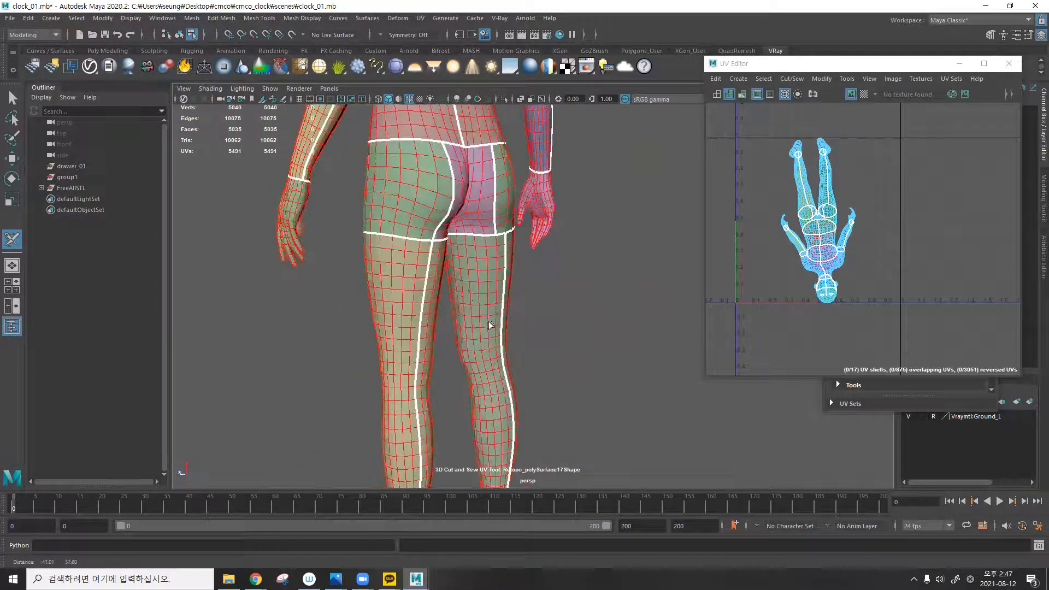
alt+middle_drag(457, 291, 482, 326)
alt+drag(483, 326, 556, 310)
alt+drag(437, 298, 490, 293)
alt+middle_drag(491, 294, 481, 440)
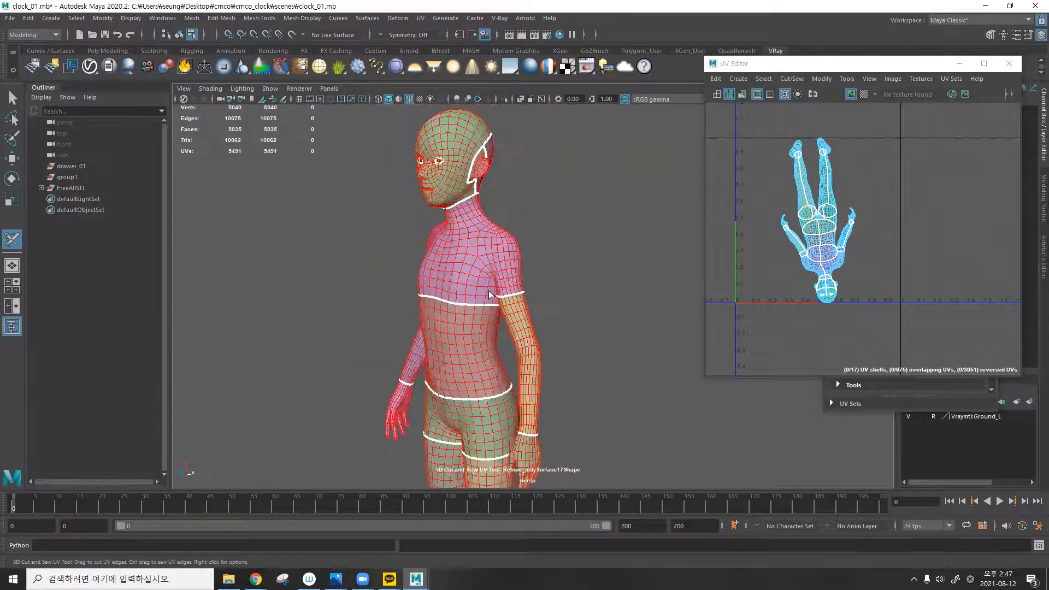
alt+middle_drag(458, 193, 505, 290)
alt+drag(506, 290, 529, 297)
alt+middle_drag(532, 315, 531, 230)
alt+middle_drag(529, 306, 501, 183)
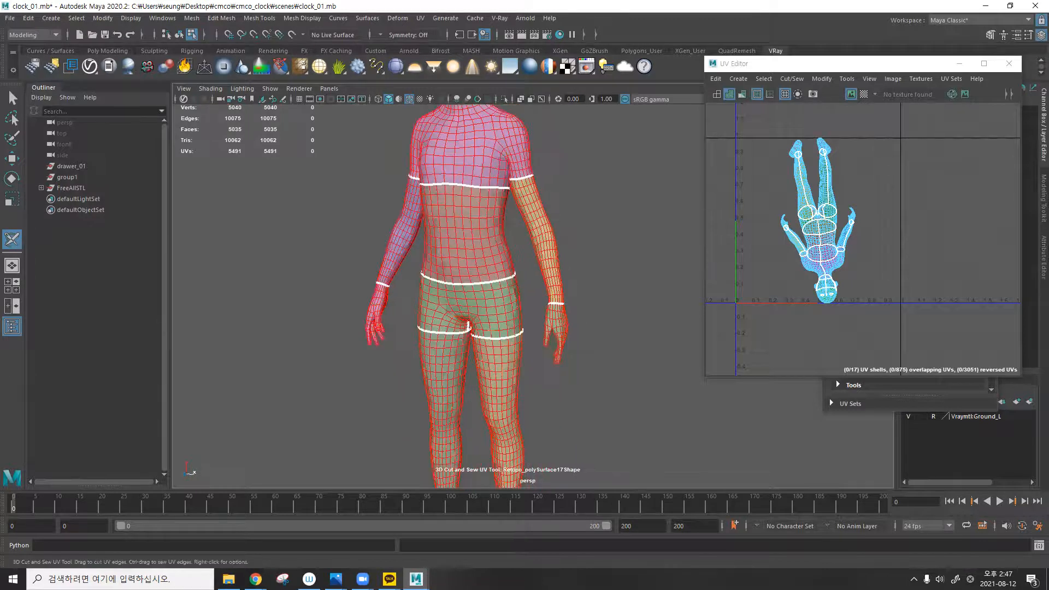
alt+middle_drag(574, 310, 553, 240)
alt+right_drag(543, 242, 617, 234)
alt+drag(476, 253, 488, 230)
alt+right_drag(538, 234, 587, 235)
alt+drag(587, 235, 477, 281)
alt+right_drag(495, 281, 572, 281)
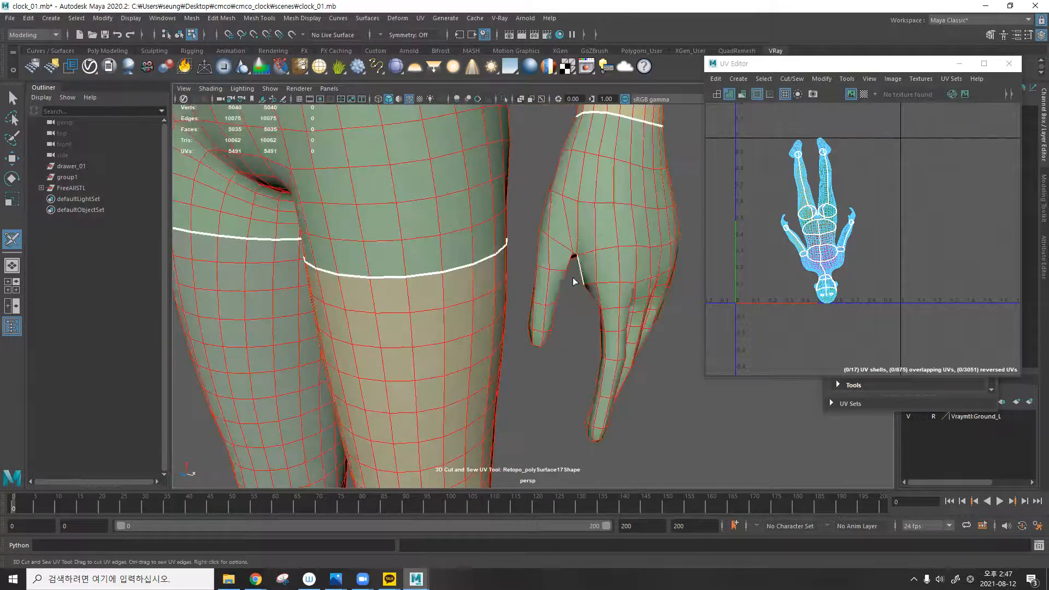
drag(561, 272, 567, 276)
alt+drag(639, 301, 716, 277)
key(ctrl+z)
Cut the UV edge loops around the base of the left hand's thumb and all four fingers.
double_click(509, 300)
double_click(541, 301)
double_click(590, 293)
double_click(631, 272)
alt+drag(481, 290, 624, 312)
alt+middle_drag(498, 238, 514, 285)
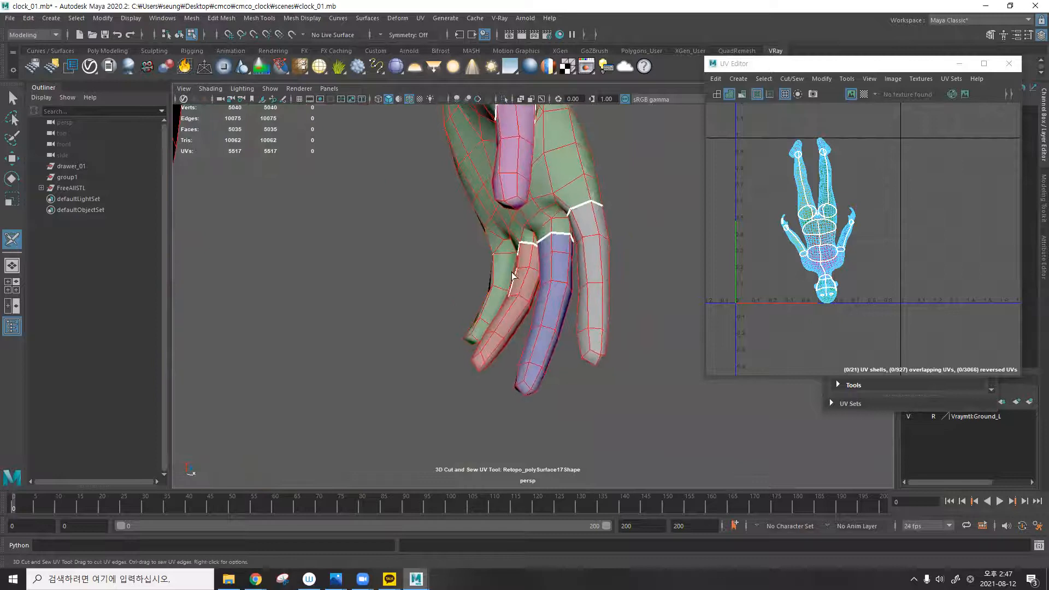
double_click(506, 259)
alt+drag(586, 264, 491, 273)
alt+drag(612, 276, 546, 282)
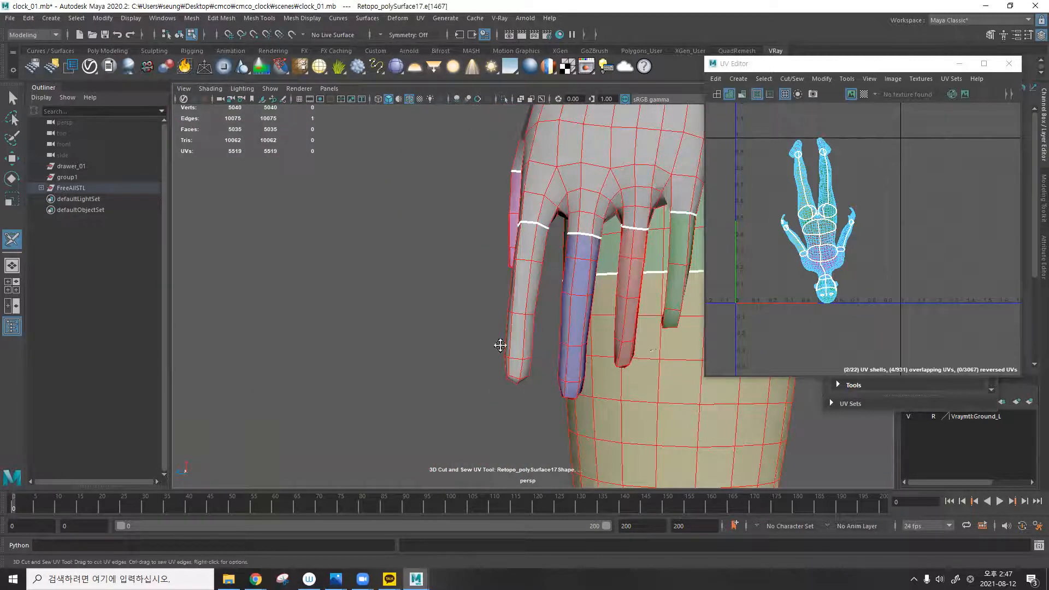
Cut lengthwise UV seams along the left hand's thumb and fingers from their base loops toward the fingertips.
alt+middle_drag(500, 346, 424, 405)
click(343, 365)
alt+drag(512, 268, 474, 312)
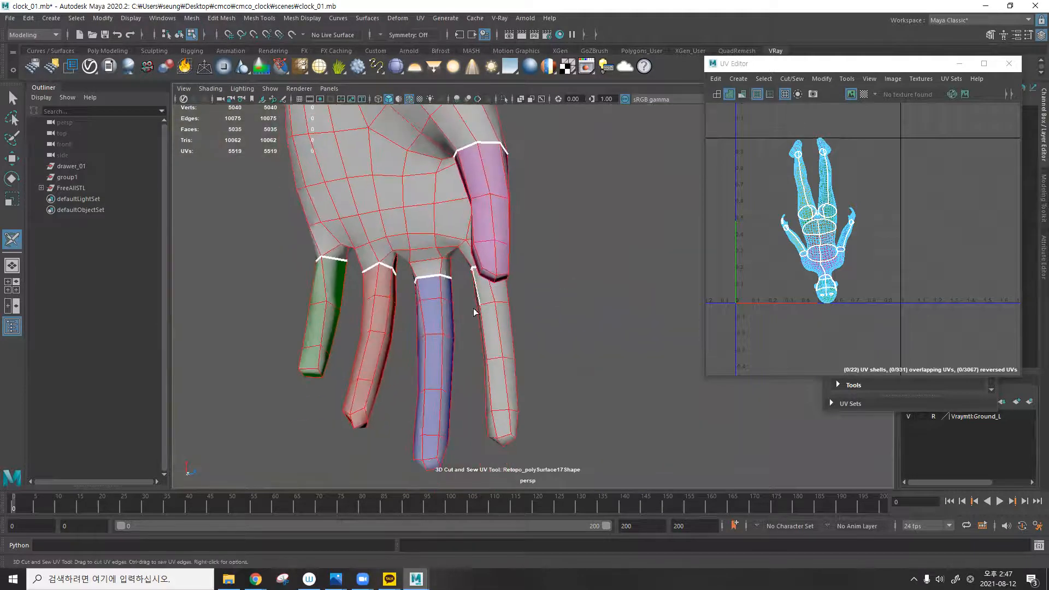
double_click(322, 277)
double_click(381, 284)
double_click(422, 288)
alt+drag(481, 229, 487, 257)
double_click(490, 260)
double_click(442, 277)
scroll(368, 272, down, 4)
scroll(514, 251, down, 3)
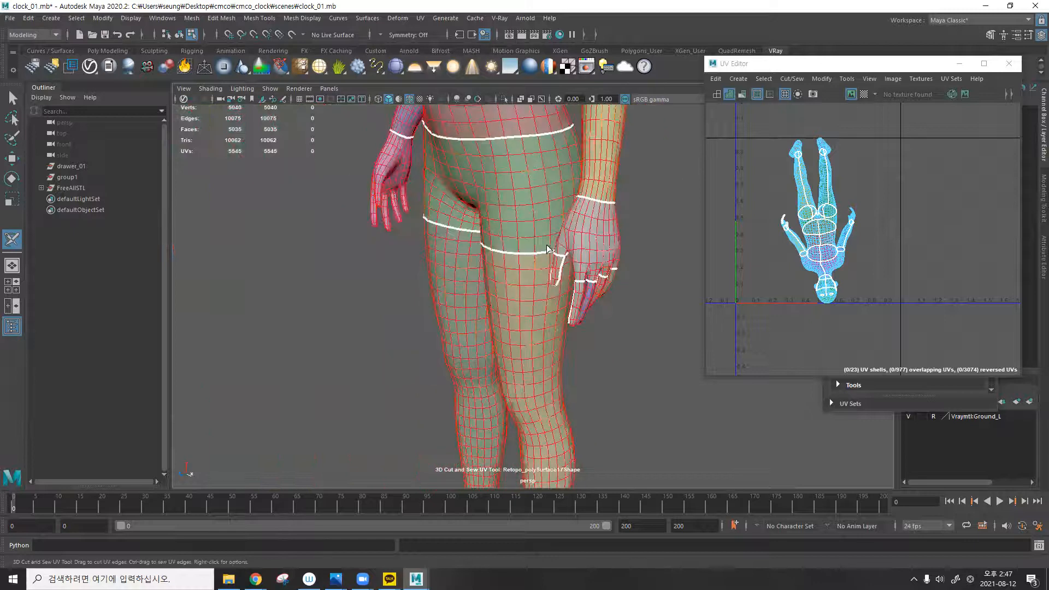
scroll(494, 244, down, 3)
alt+middle_drag(497, 252, 544, 315)
alt+drag(545, 315, 618, 300)
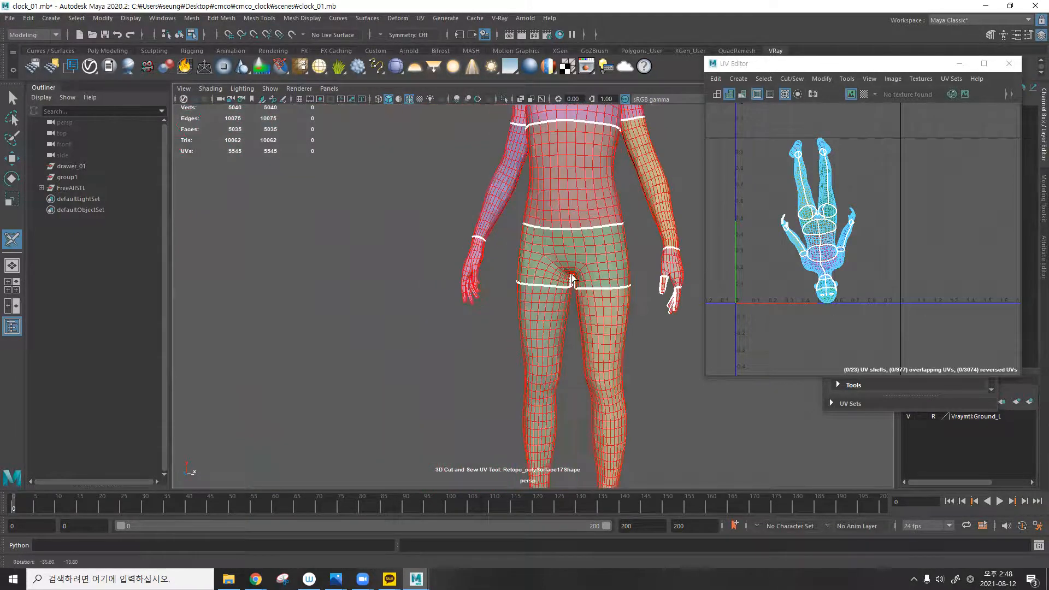
Try to cut a UV edge loop around the base of the right hand's index finger.
alt+right_drag(618, 300, 667, 268)
alt+right_drag(378, 281, 574, 272)
alt+drag(386, 262, 568, 273)
alt+middle_drag(468, 284, 462, 316)
alt+drag(461, 316, 488, 284)
scroll(518, 309, up, 2)
key(ctrl+z)
double_click(495, 268)
key(ctrl+z)
click(496, 267)
double_click(496, 270)
click(420, 18)
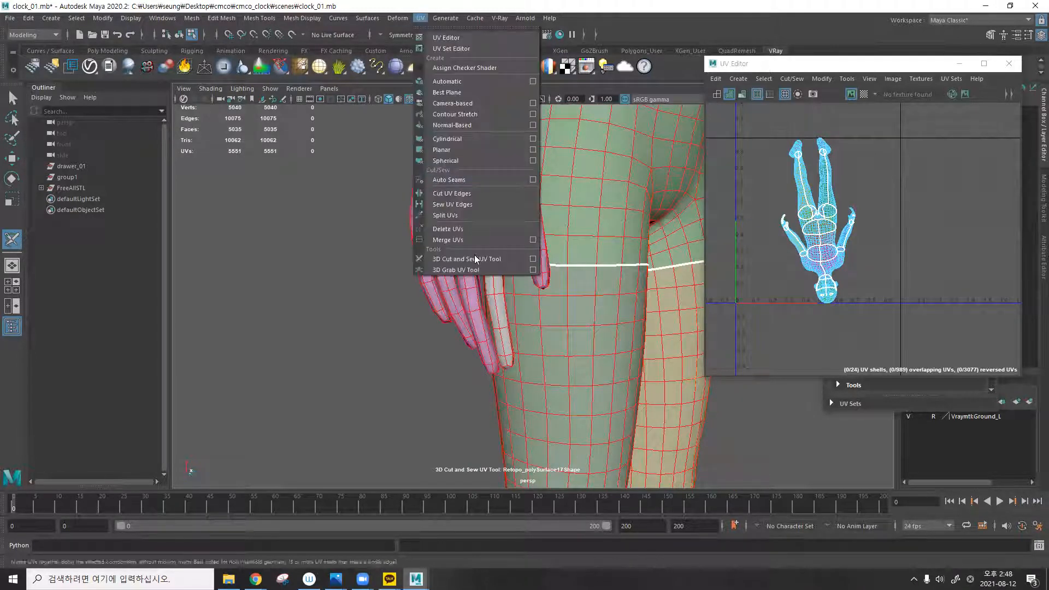
click(484, 262)
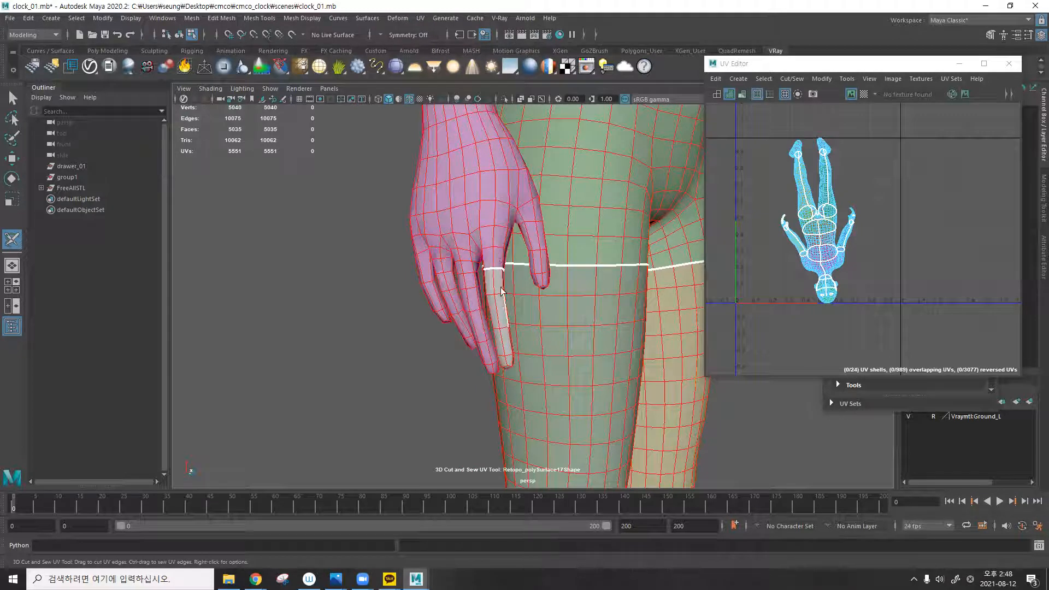
key(ctrl+z)
Cut UV edge loops around the bases of the right hand's index, middle and ring fingers.
drag(483, 250, 502, 251)
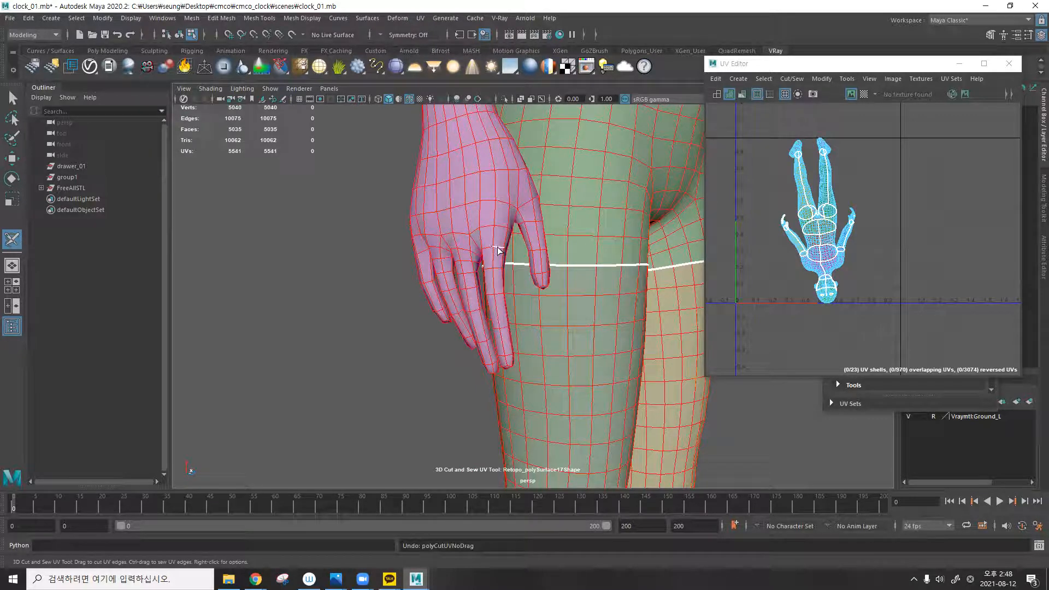
scroll(488, 254, up, 5)
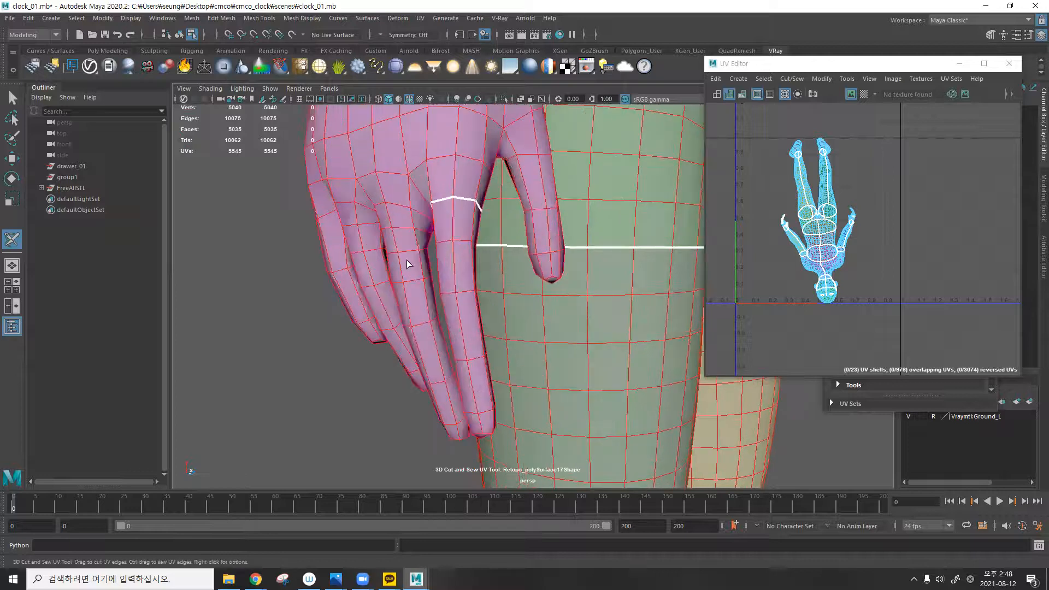
alt+drag(408, 258, 454, 219)
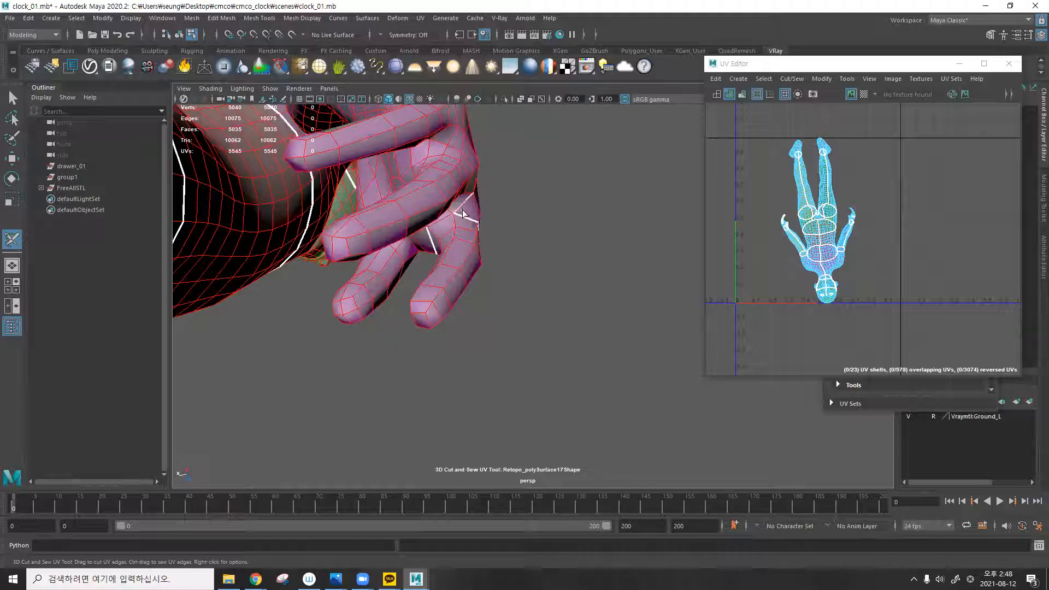
click(444, 221)
alt+drag(478, 238, 454, 301)
double_click(451, 221)
alt+drag(440, 240, 484, 264)
double_click(435, 245)
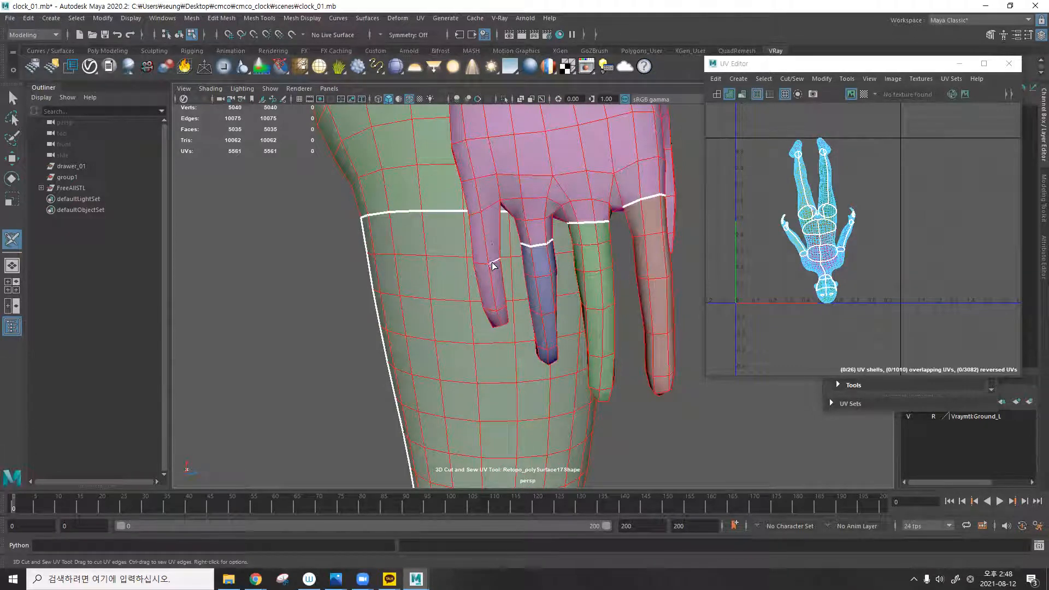
Cut UV edge loops around the right hand's little finger and thumb bases, plus a lengthwise seam along the thumb.
double_click(494, 266)
mouse_move(476, 273)
alt+mouse_down()
mouse_move(619, 212)
mouse_move(614, 175)
mouse_move(465, 288)
alt+mouse_up()
double_click(457, 298)
alt+drag(551, 235, 308, 350)
double_click(323, 304)
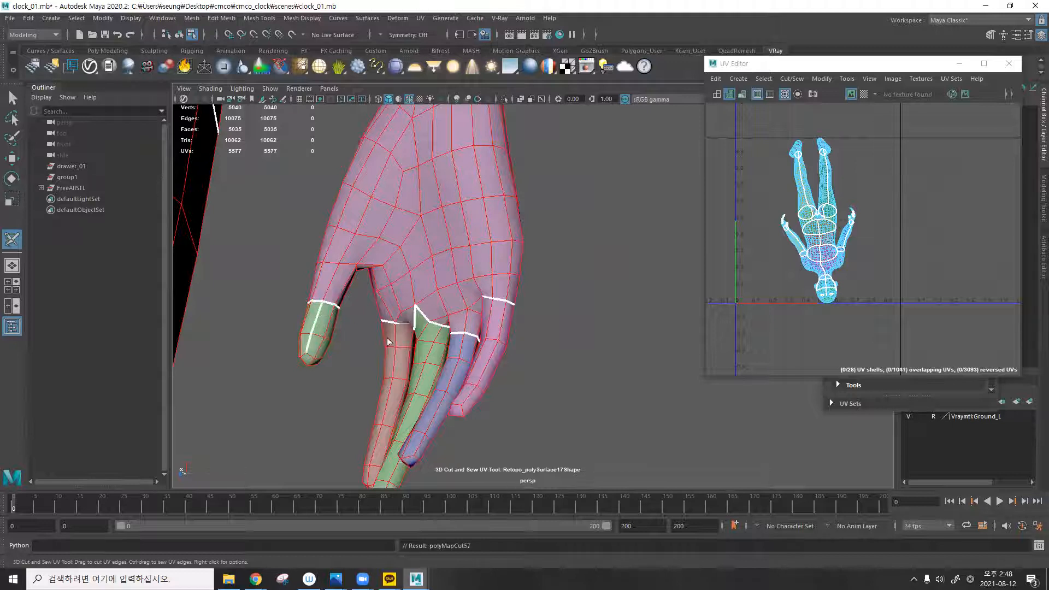
Cut lengthwise UV seams along the right hand's four fingers from their base loops toward the fingertips.
double_click(393, 342)
alt+drag(424, 350, 430, 346)
double_click(431, 351)
double_click(460, 345)
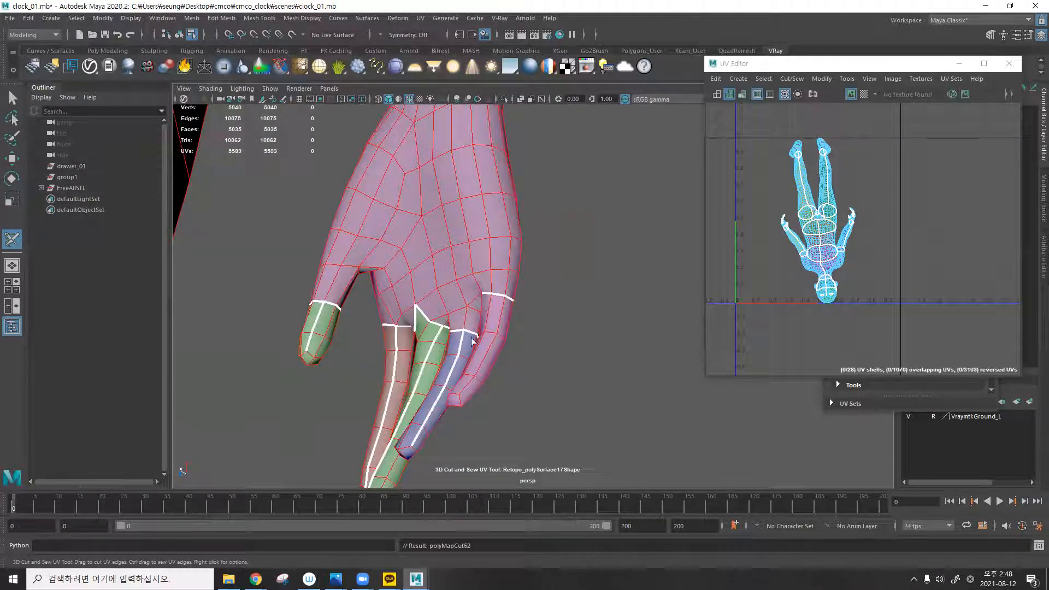
double_click(490, 322)
Cut a UV edge loop across the right foot just behind the toes.
alt+drag(508, 301, 419, 304)
scroll(476, 276, down, 3)
alt+drag(475, 276, 335, 333)
scroll(410, 309, down, 3)
alt+middle_drag(409, 308, 432, 272)
alt+drag(432, 272, 322, 276)
alt+right_drag(461, 257, 342, 243)
alt+middle_drag(440, 377, 416, 146)
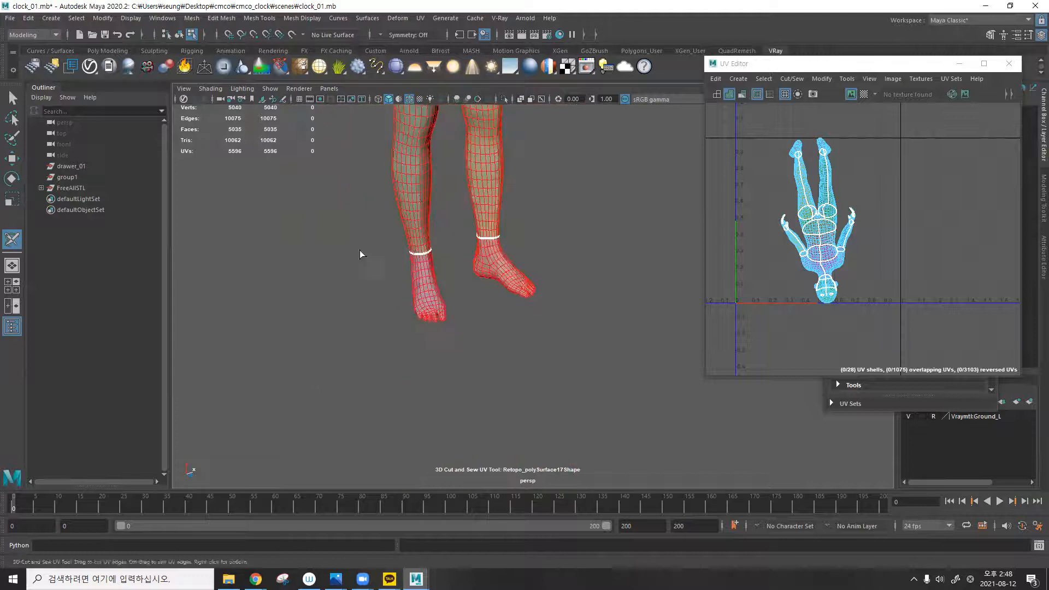
alt+right_drag(360, 251, 459, 225)
alt+drag(322, 273, 375, 245)
alt+middle_drag(486, 235, 445, 239)
alt+drag(444, 239, 481, 229)
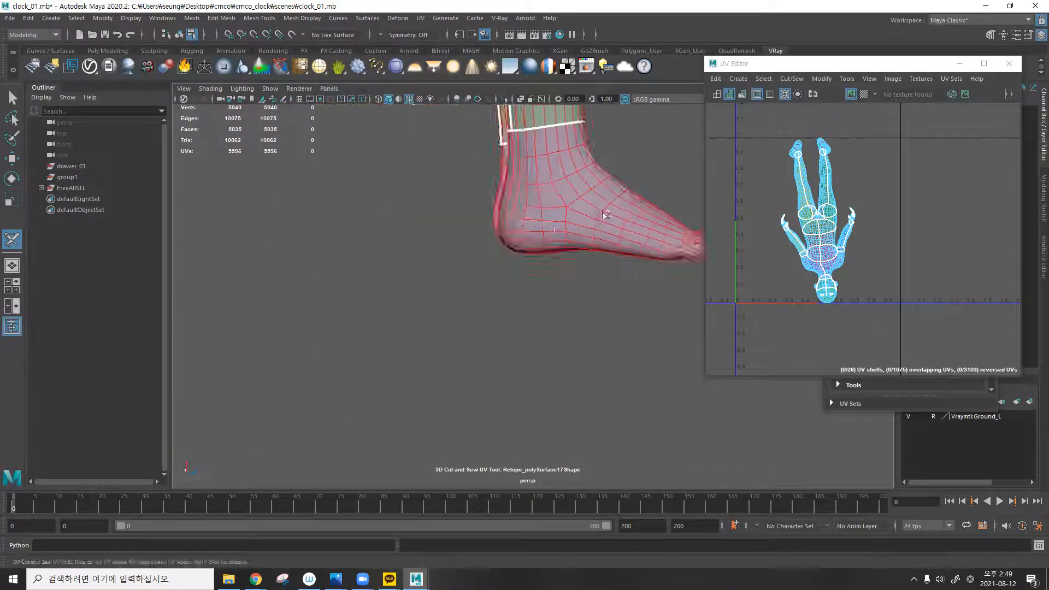
alt+drag(604, 215, 417, 270)
alt+right_drag(417, 269, 536, 277)
double_click(507, 270)
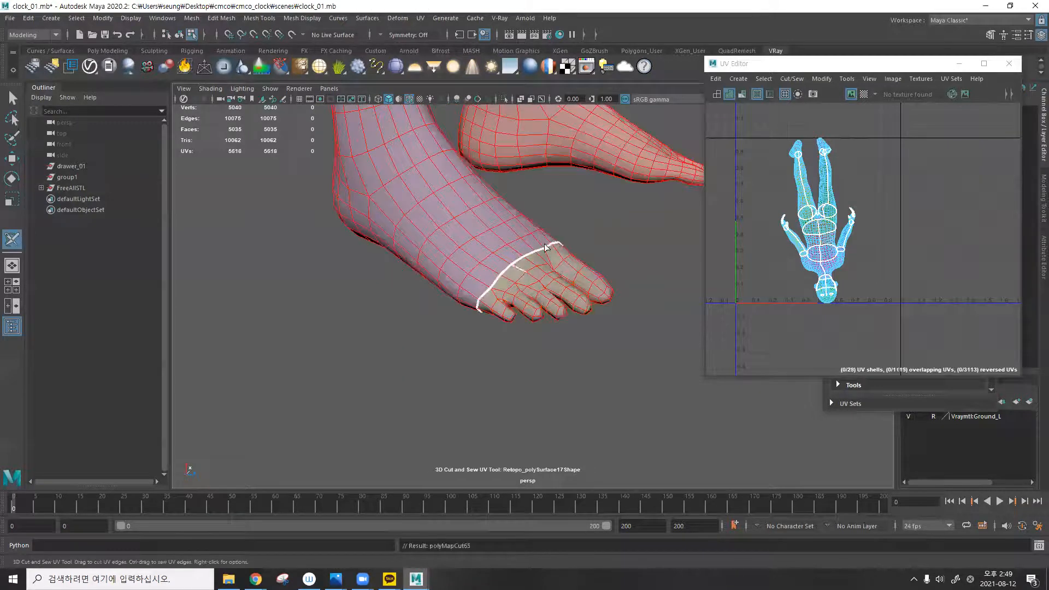
Cut a matching UV edge loop across the left foot just behind the toes.
alt+middle_drag(677, 180, 590, 218)
alt+drag(645, 217, 574, 158)
alt+middle_drag(575, 158, 539, 214)
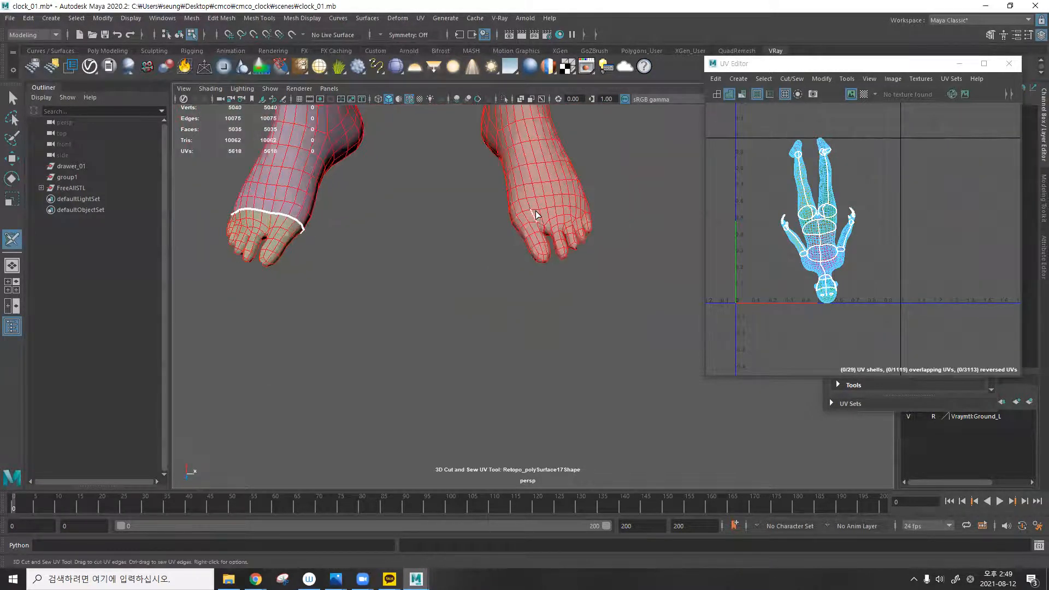
double_click(535, 213)
Cut a UV seam along the left foot's sole from the toe loop, around the heel and up to the ankle loop.
alt+drag(536, 214, 621, 194)
click(592, 214)
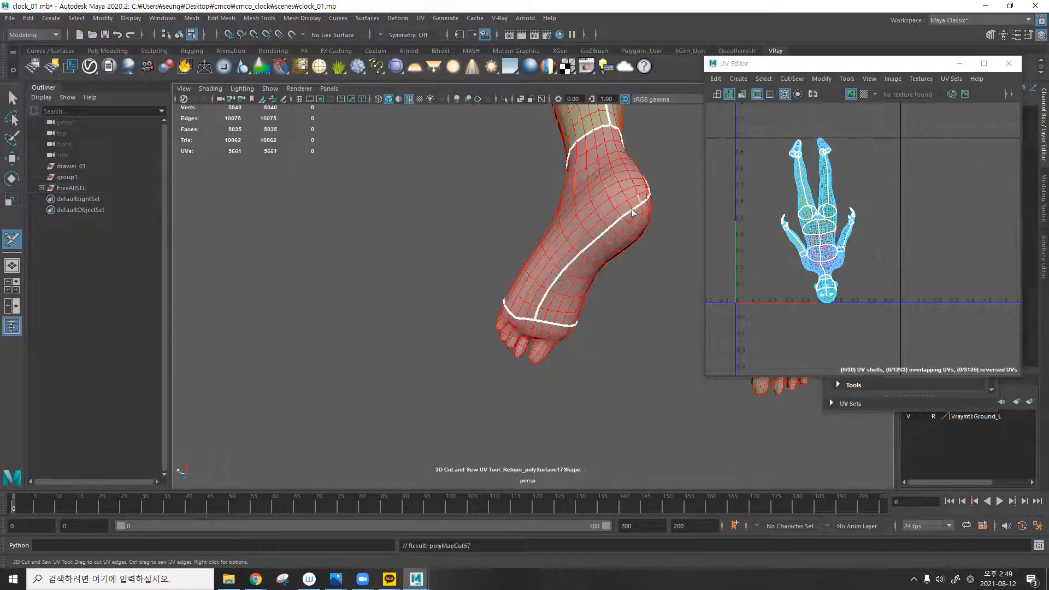
alt+drag(530, 306, 530, 271)
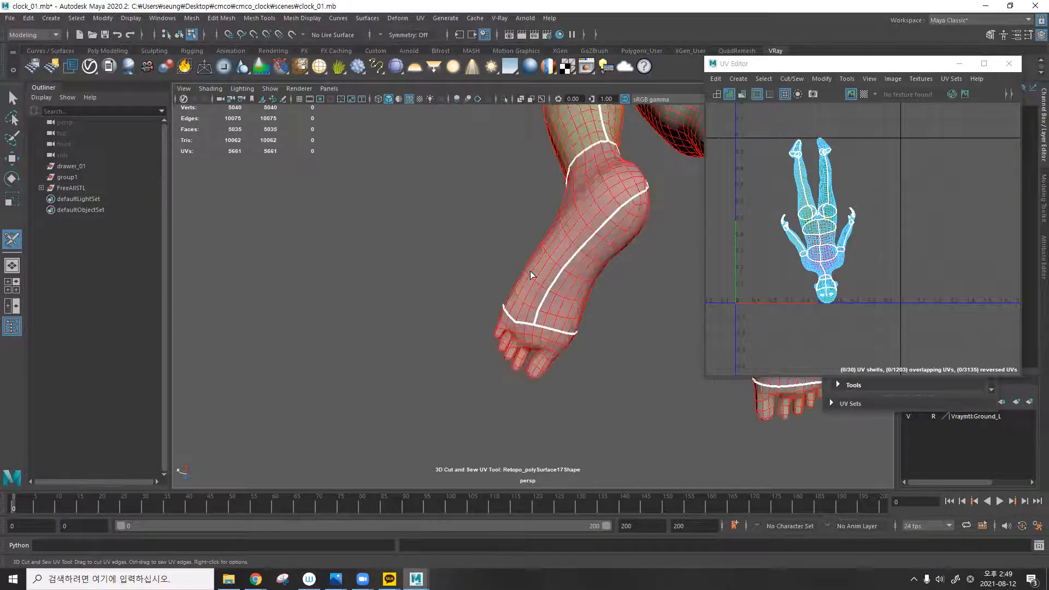
key(F10)
alt+drag(551, 250, 609, 121)
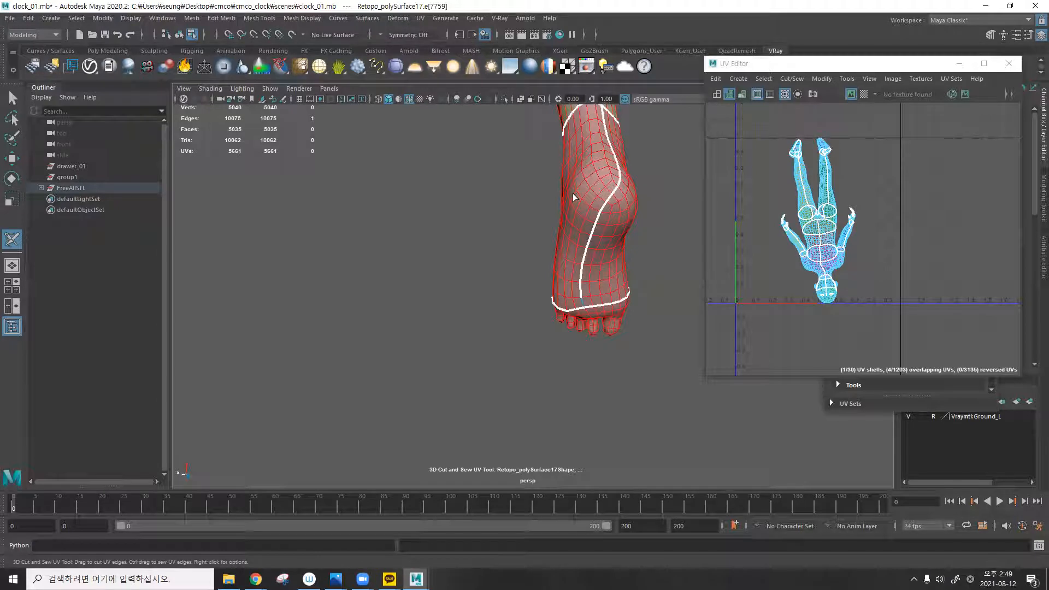
key(ctrl+z)
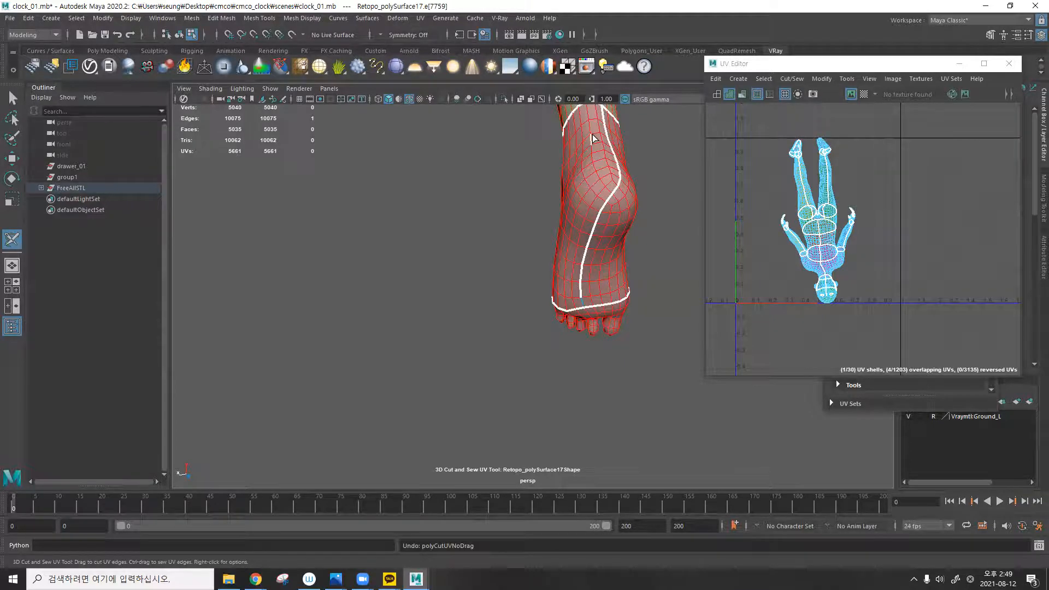
alt+drag(591, 183, 601, 250)
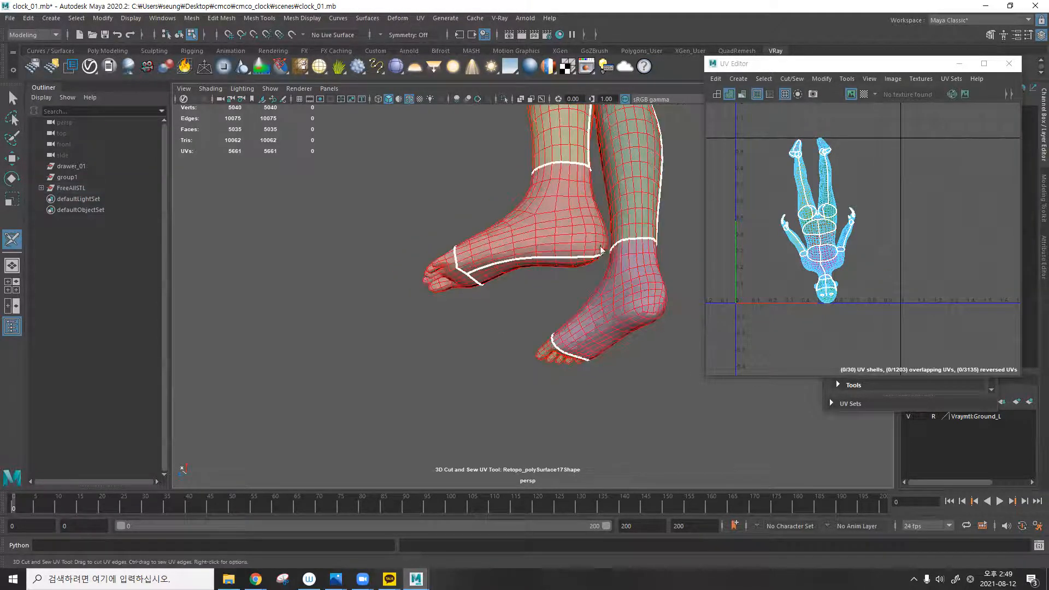
Cut a matching UV seam on the right foot, along the sole and up the heel between the toe and ankle loops.
alt+drag(654, 294, 486, 243)
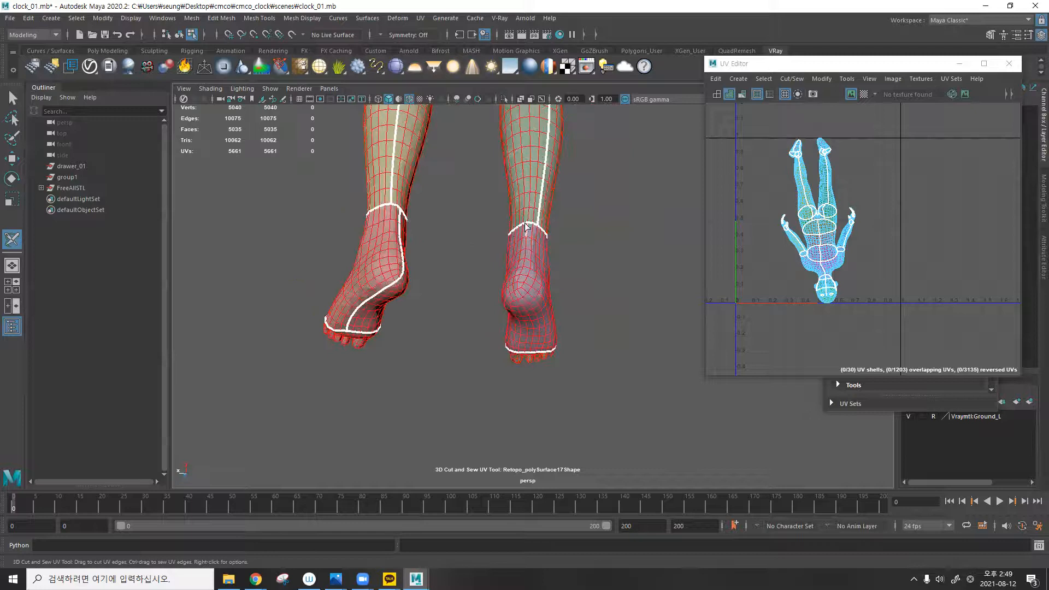
alt+drag(527, 339, 464, 316)
alt+right_drag(463, 317, 538, 316)
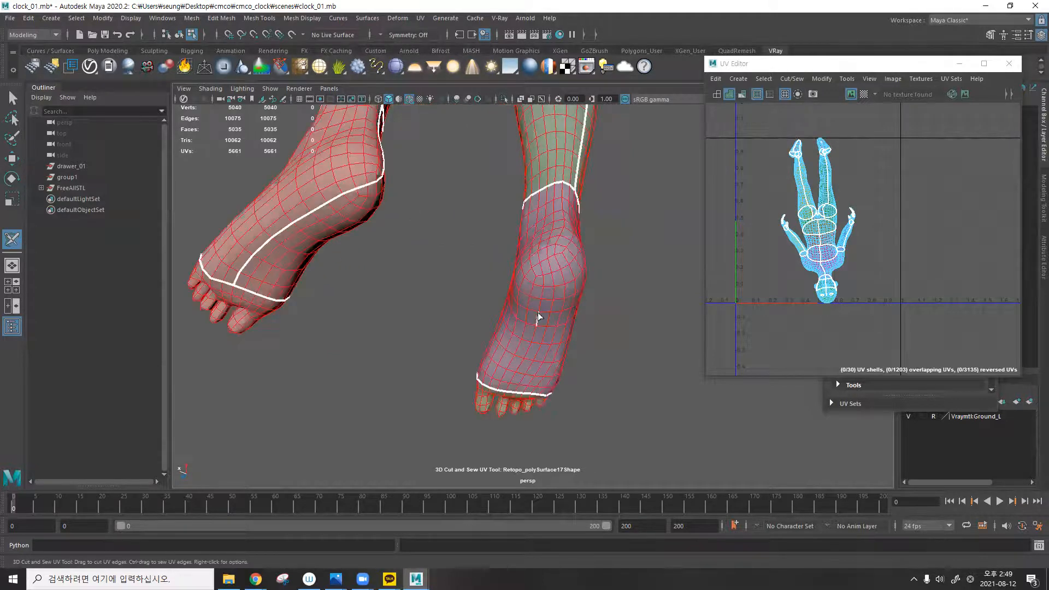
double_click(526, 318)
double_click(534, 273)
alt+drag(534, 273, 578, 267)
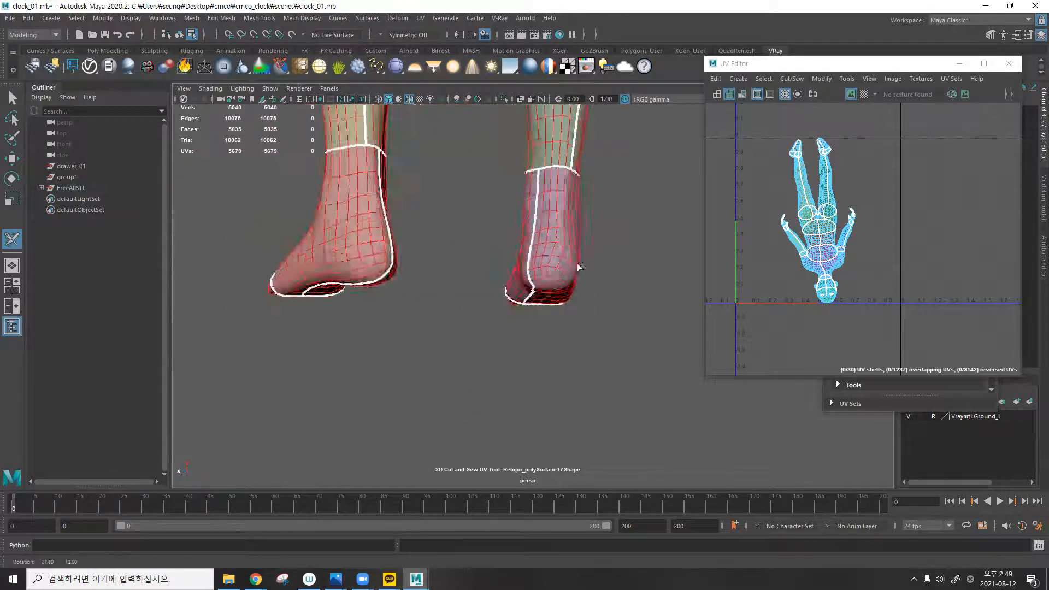
alt+right_drag(579, 268, 379, 244)
alt+middle_drag(538, 137, 491, 306)
alt+middle_drag(512, 110, 498, 209)
alt+drag(500, 213, 520, 237)
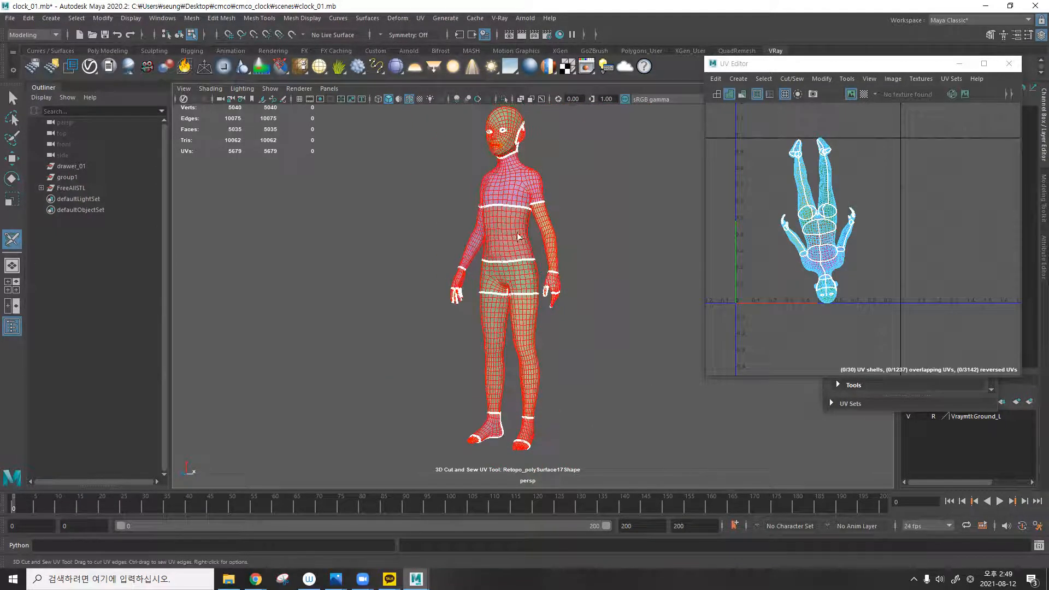
shift+right_click(743, 144)
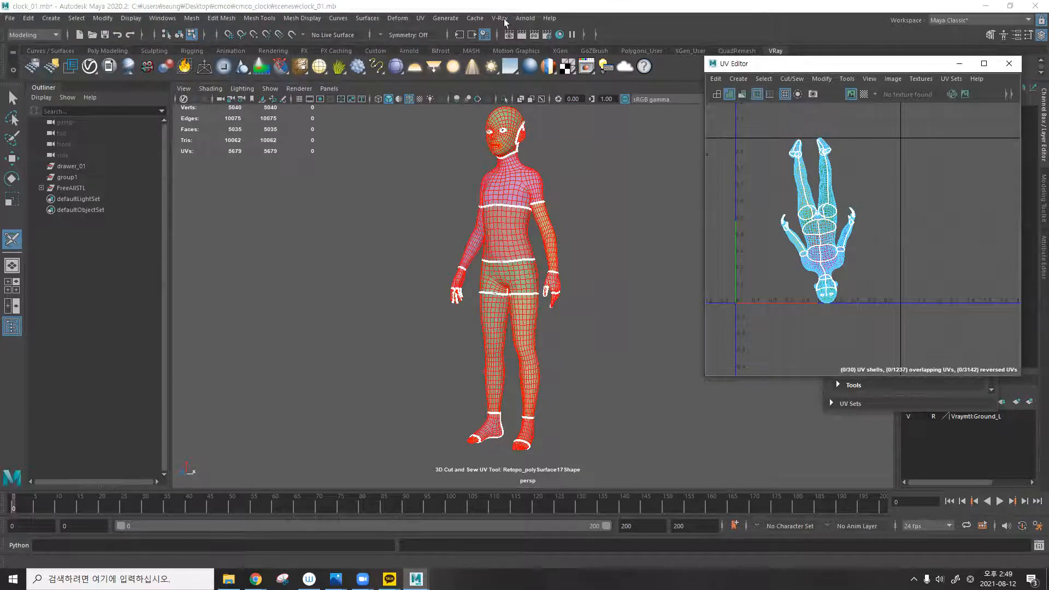
click(420, 18)
click(566, 209)
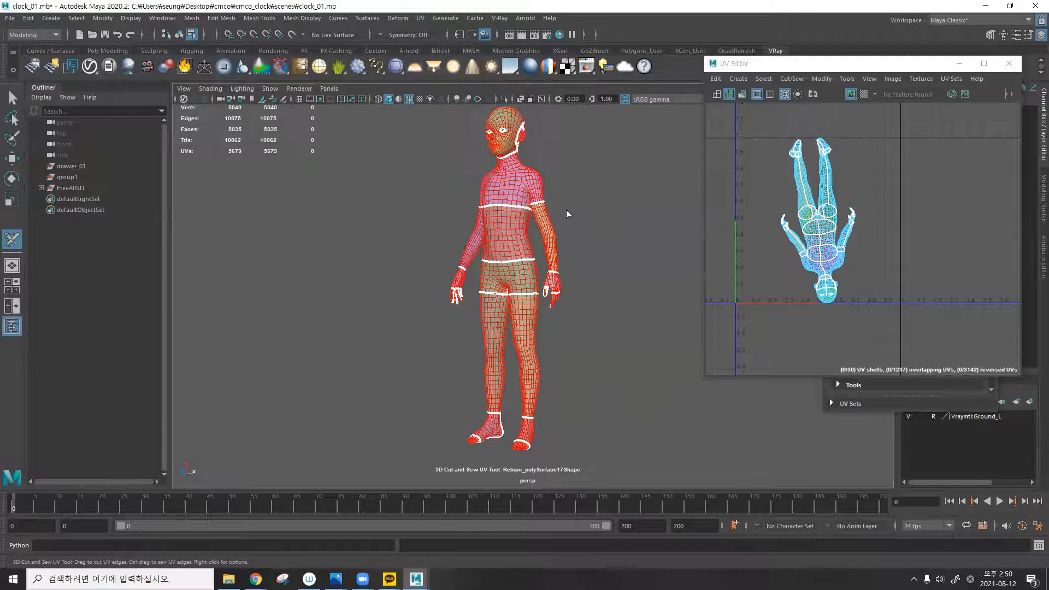
Leave the 3D Cut and Sew UV Tool and select all UVs of the character mesh.
key(q)
key(F8)
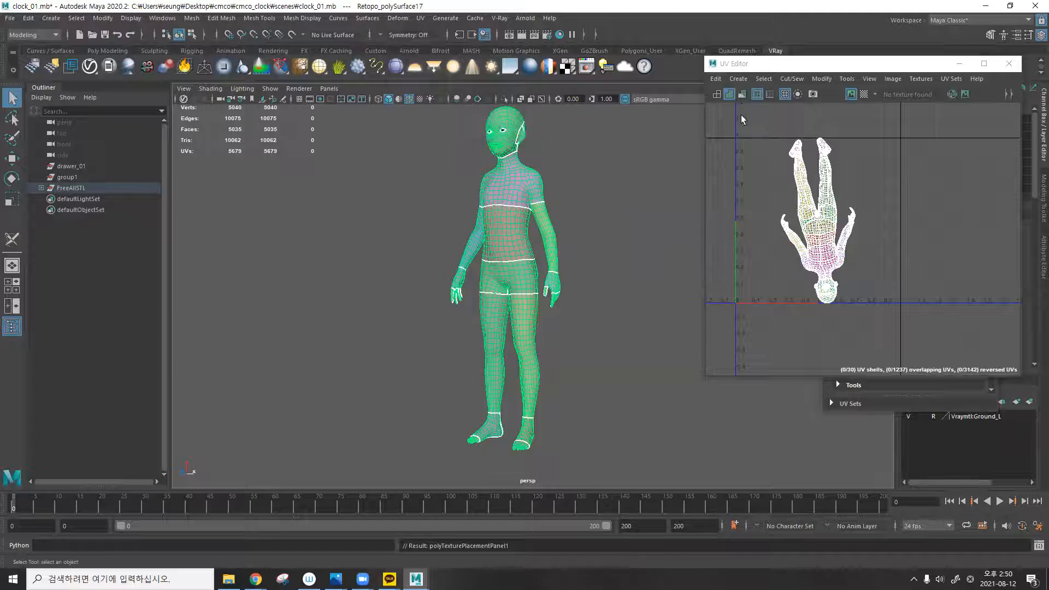
drag(739, 60, 740, 51)
right_drag(734, 111, 789, 110)
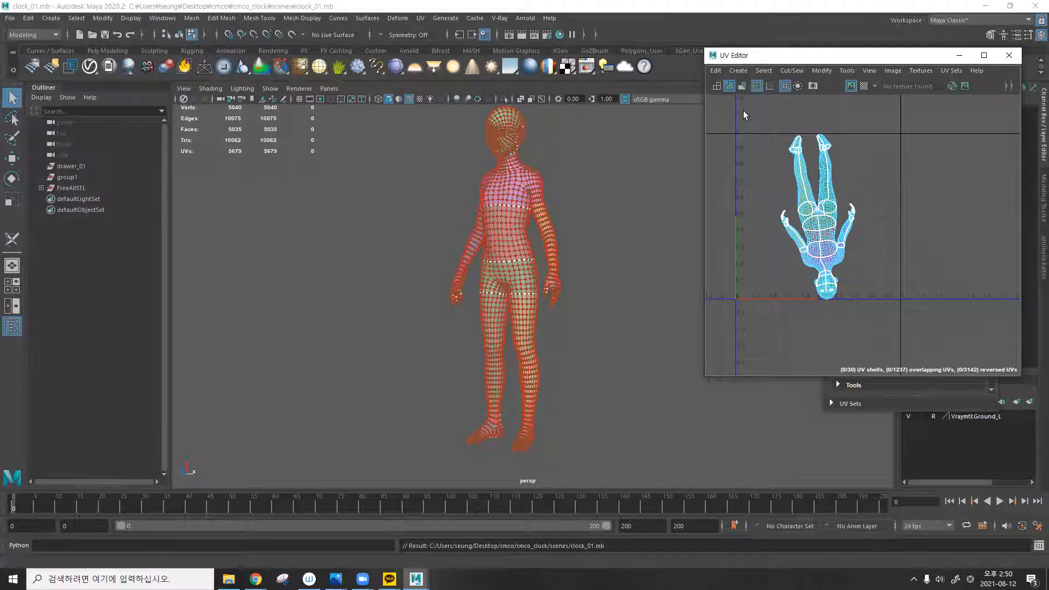
drag(740, 107, 895, 331)
Open the Unfold UVs options to examine the unfold method, and minimize them.
click(822, 71)
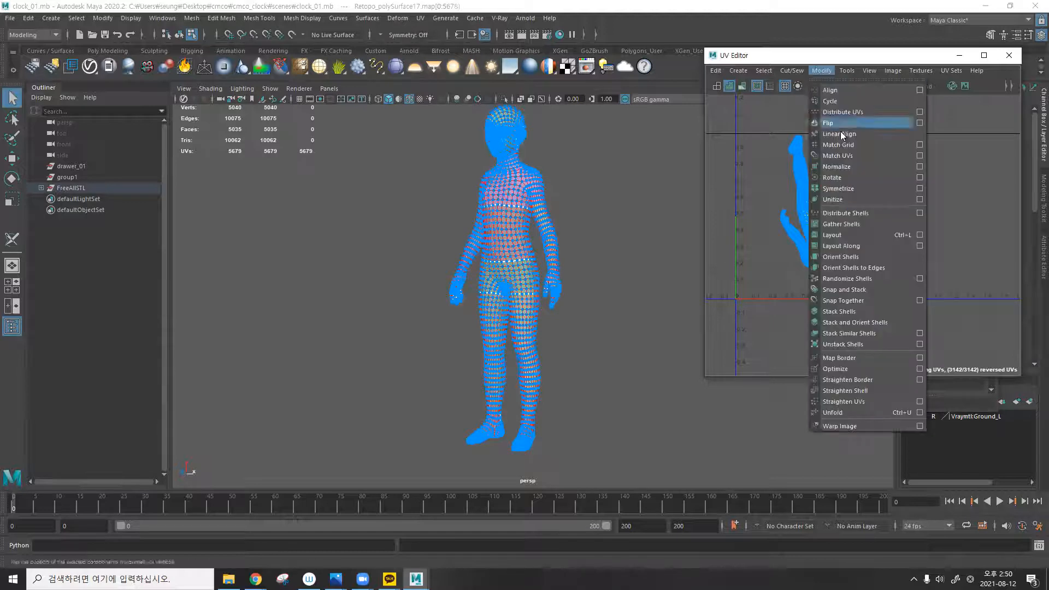
click(919, 413)
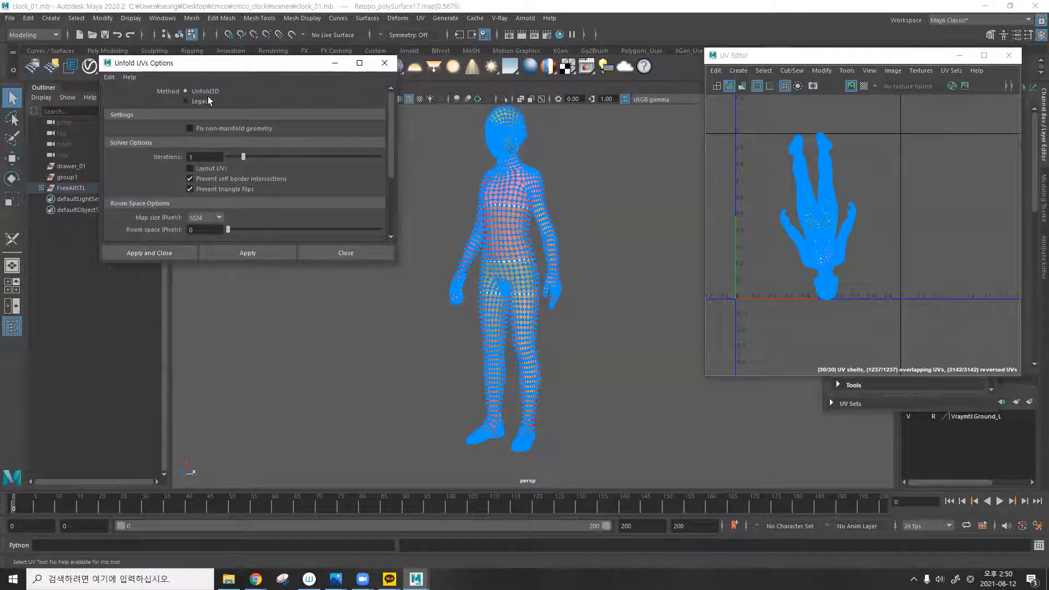
click(335, 63)
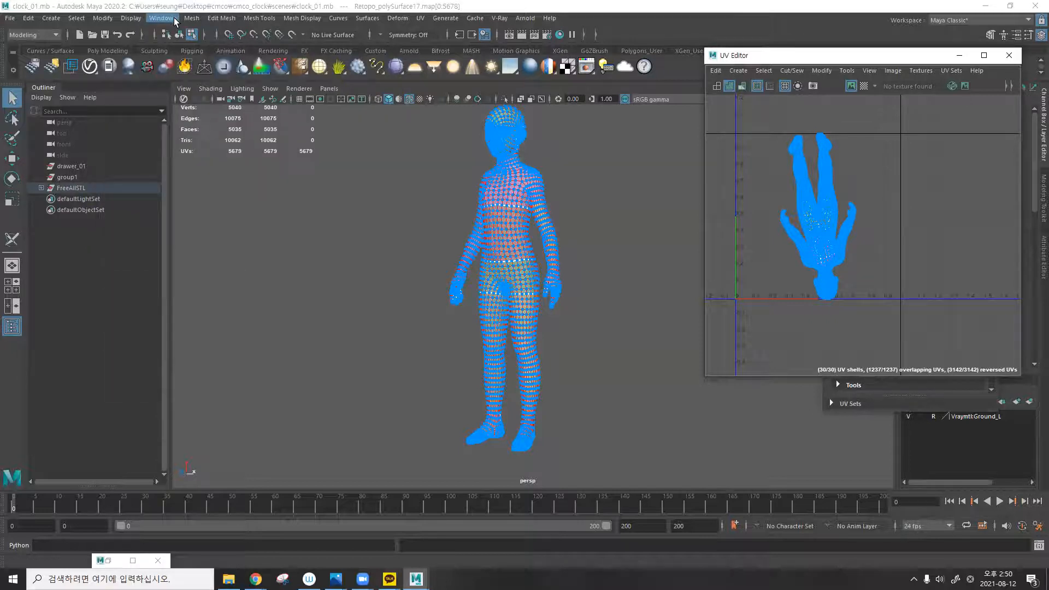
Search the Plug-in Manager for "unfold" to check whether the Unfold3D plug-in is loaded.
click(174, 20)
click(173, 20)
click(171, 20)
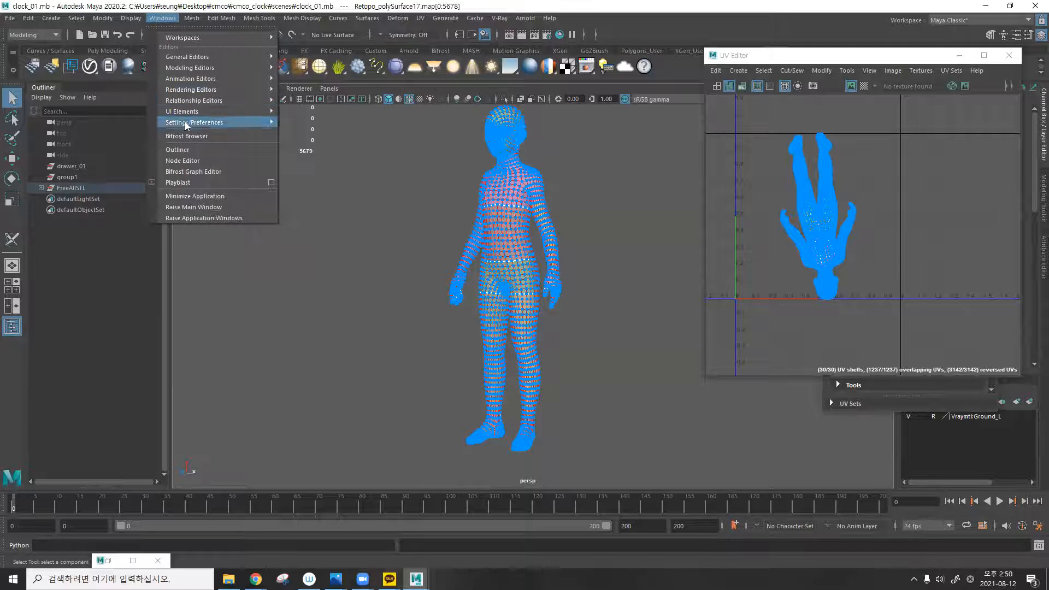
mouse_move(186, 125)
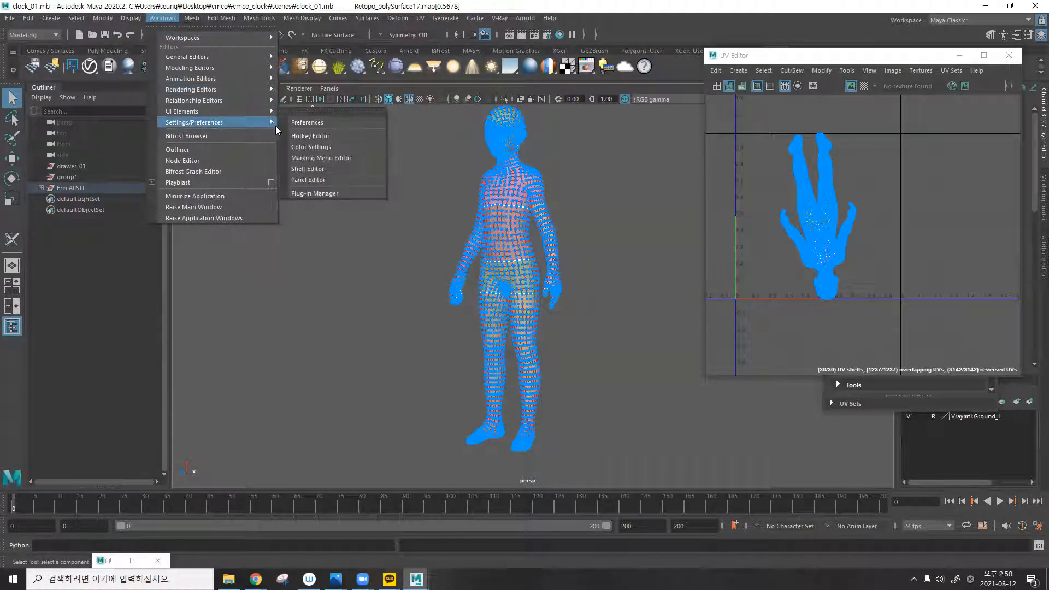
click(314, 193)
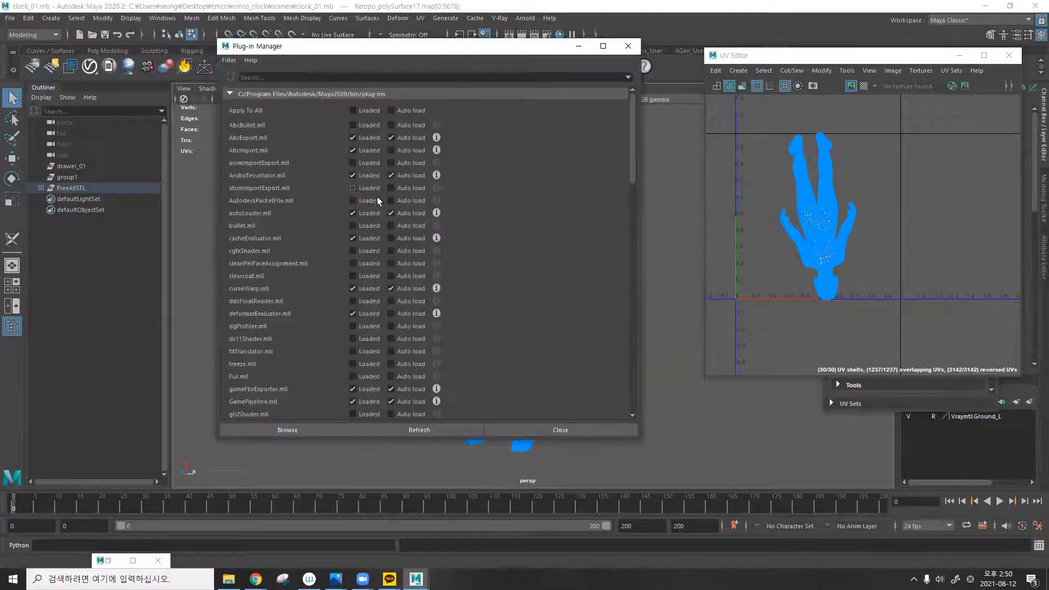
click(302, 81)
text(unfold)
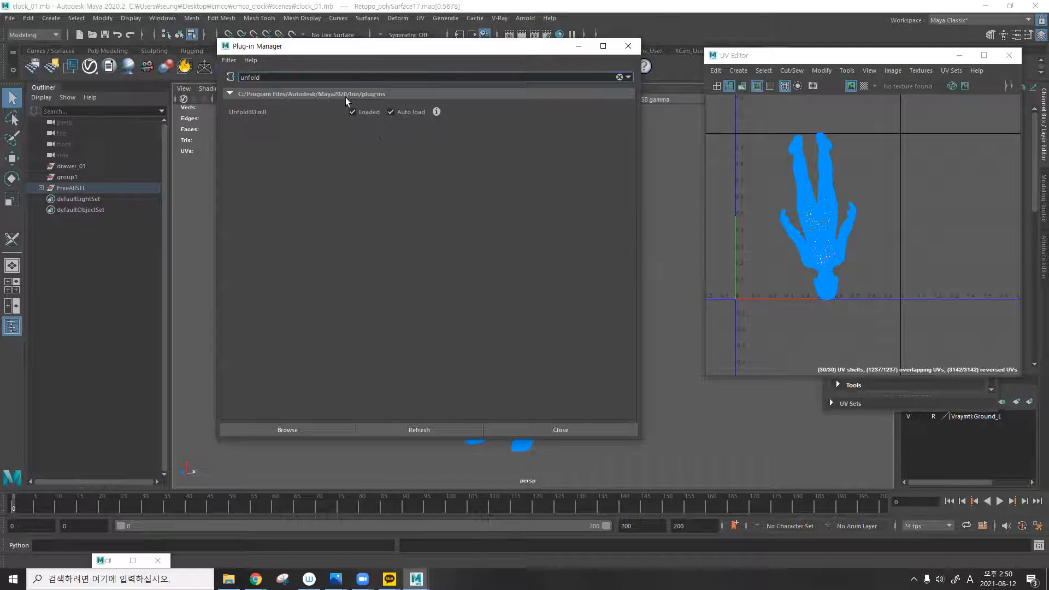
click(628, 46)
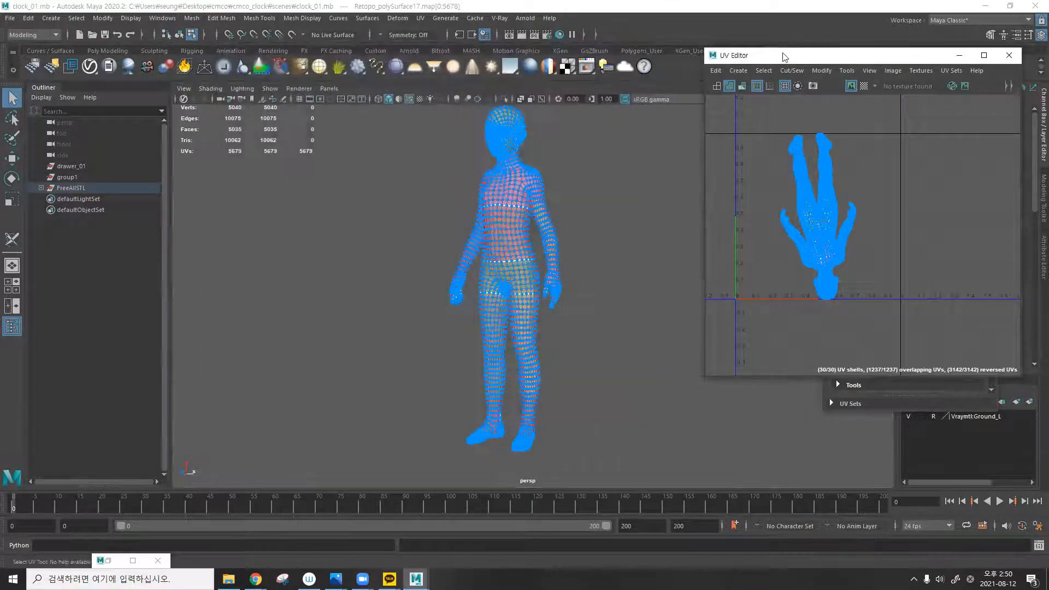
Select all the character's UVs in the UV Editor again and unfold them.
drag(784, 57, 623, 54)
click(605, 123)
right_drag(603, 123, 634, 126)
drag(595, 113, 731, 322)
click(658, 67)
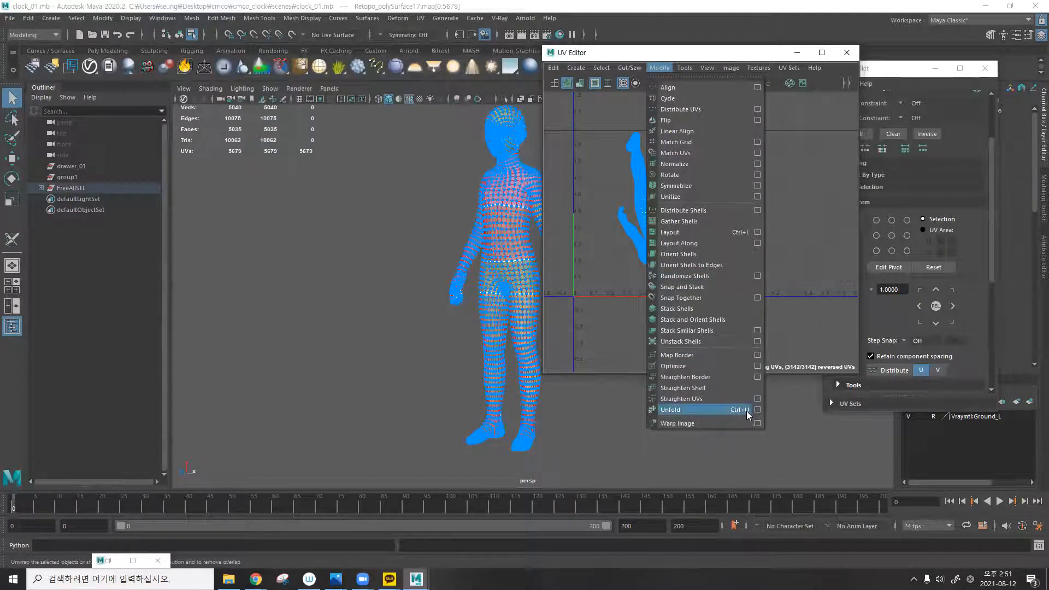
click(692, 410)
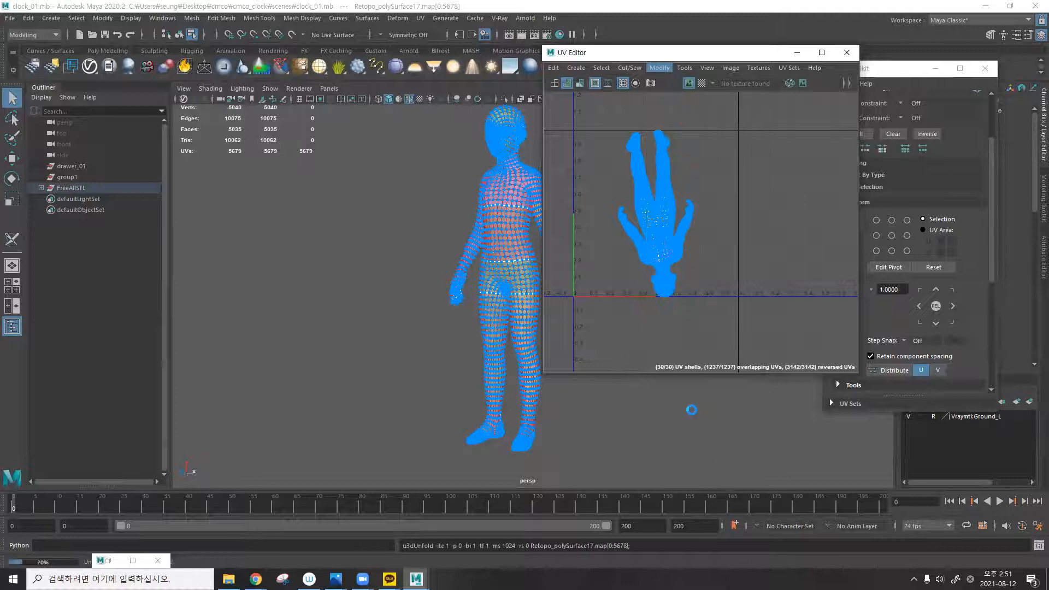
Orient all the unfolded UV shells and lay them out within the UV tile.
scroll(680, 213, up, 5)
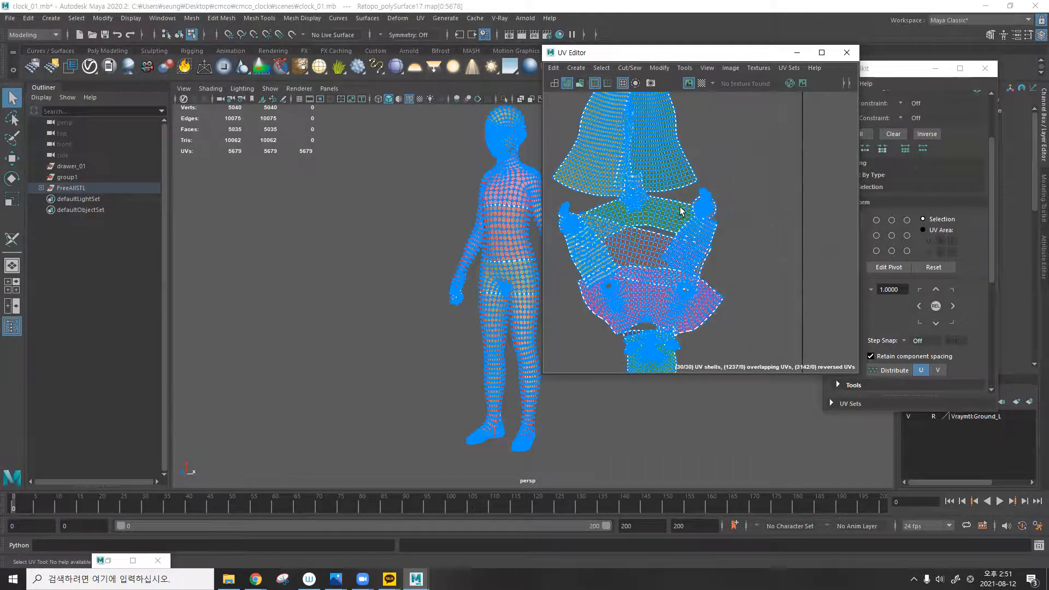
scroll(680, 211, down, 4)
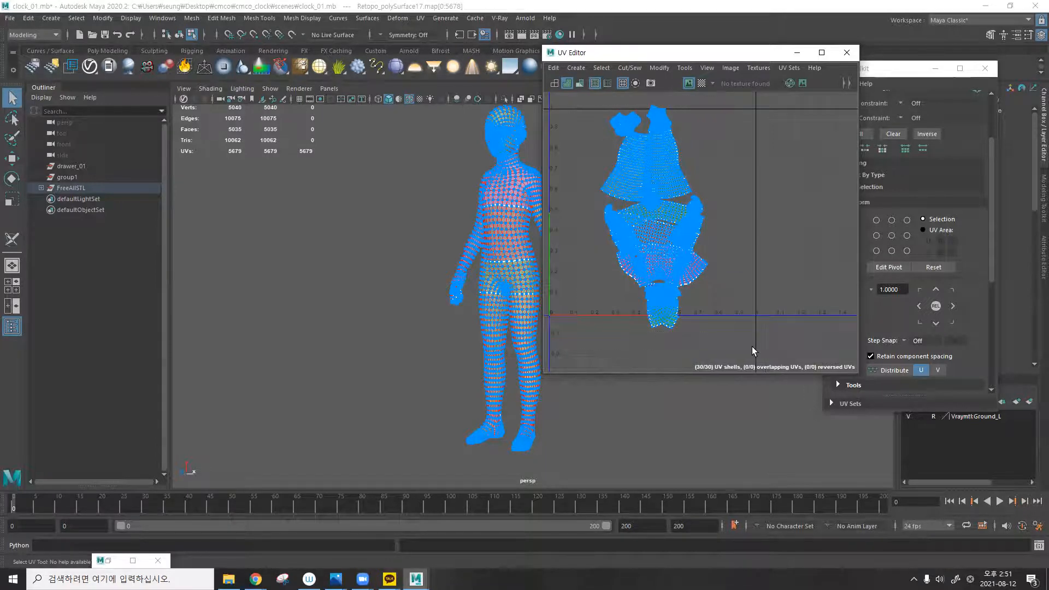
click(659, 68)
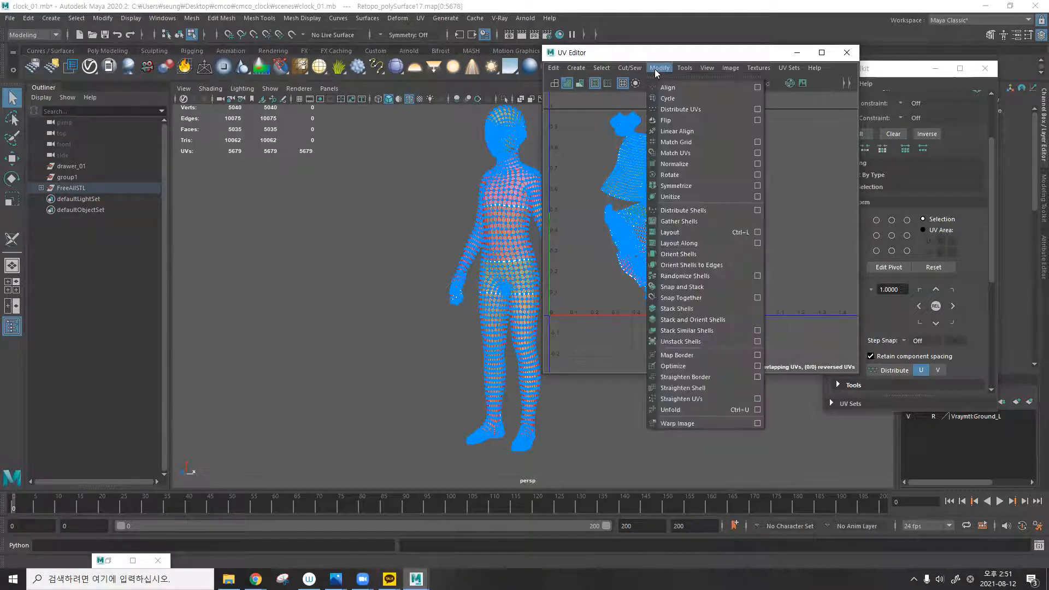
click(697, 254)
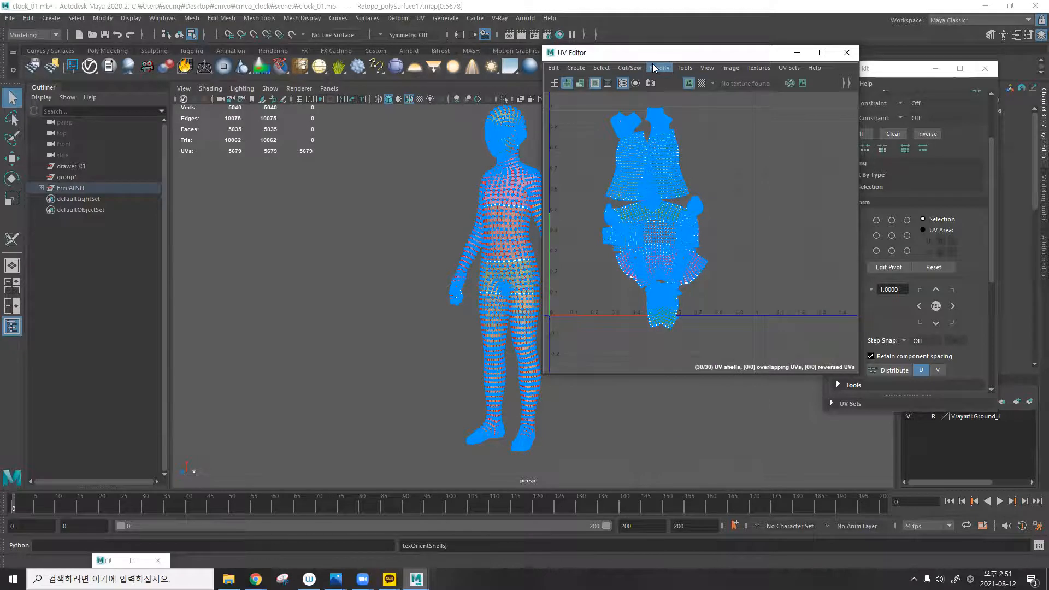
click(658, 67)
click(691, 232)
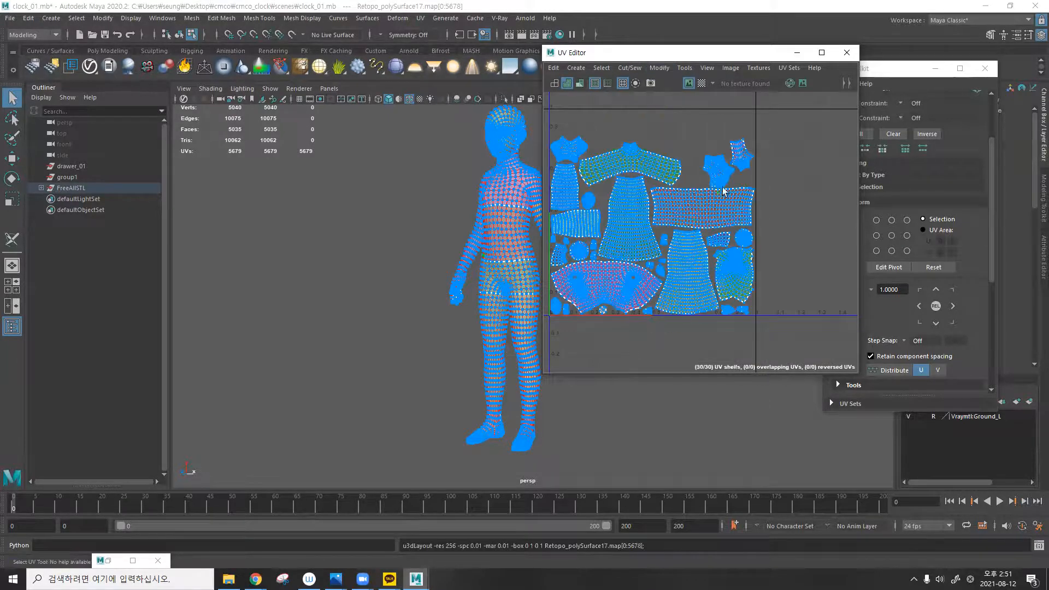
Clear the UV selection and switch the shells from multi-colour to single-colour shading, checking the distortion display.
click(774, 155)
scroll(672, 209, up, 5)
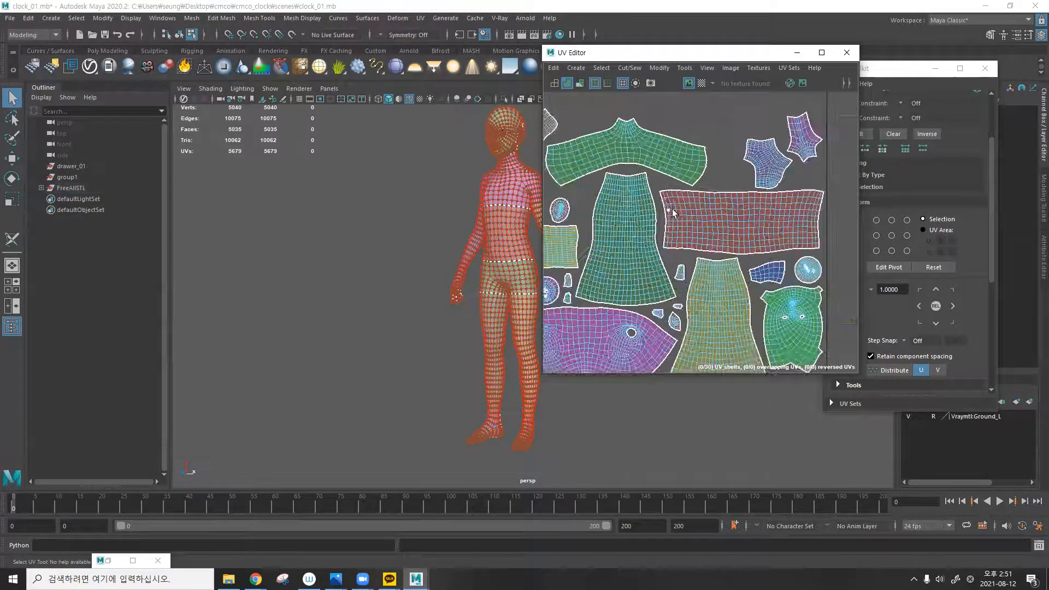
scroll(672, 209, up, 1)
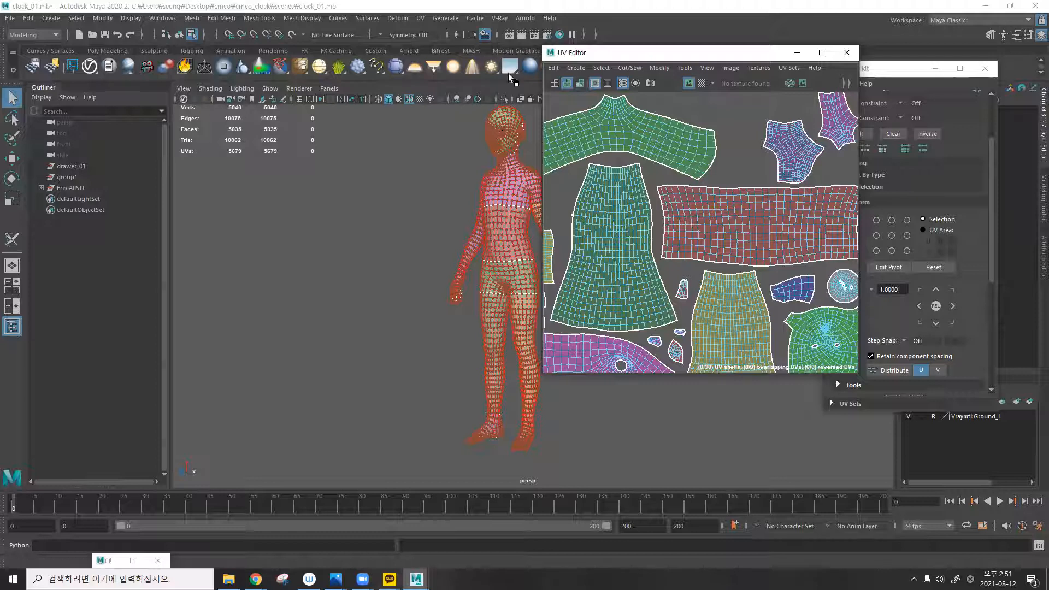
click(568, 84)
scroll(714, 183, down, 5)
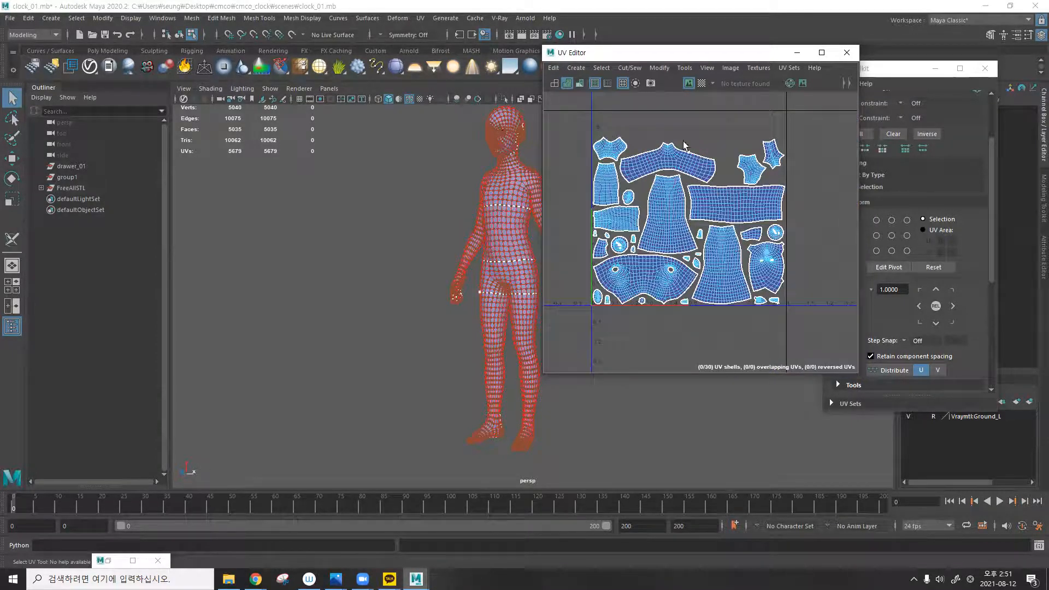
click(580, 84)
click(582, 85)
Maximize the UV Editor to examine the laid-out shells, and restore its window size.
double_click(758, 52)
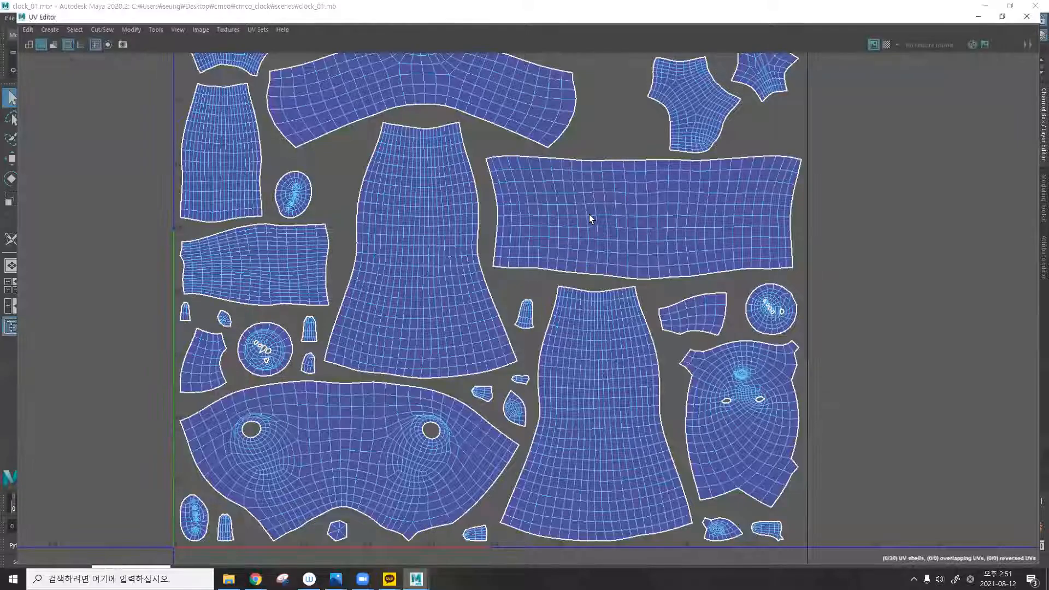
scroll(589, 214, down, 3)
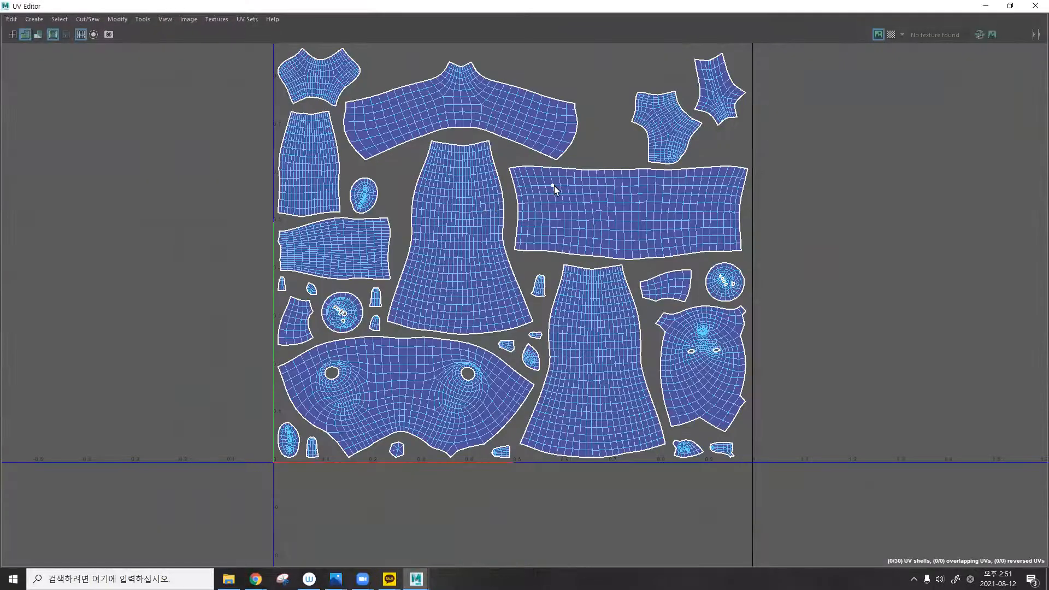
scroll(557, 218, down, 1)
click(1011, 6)
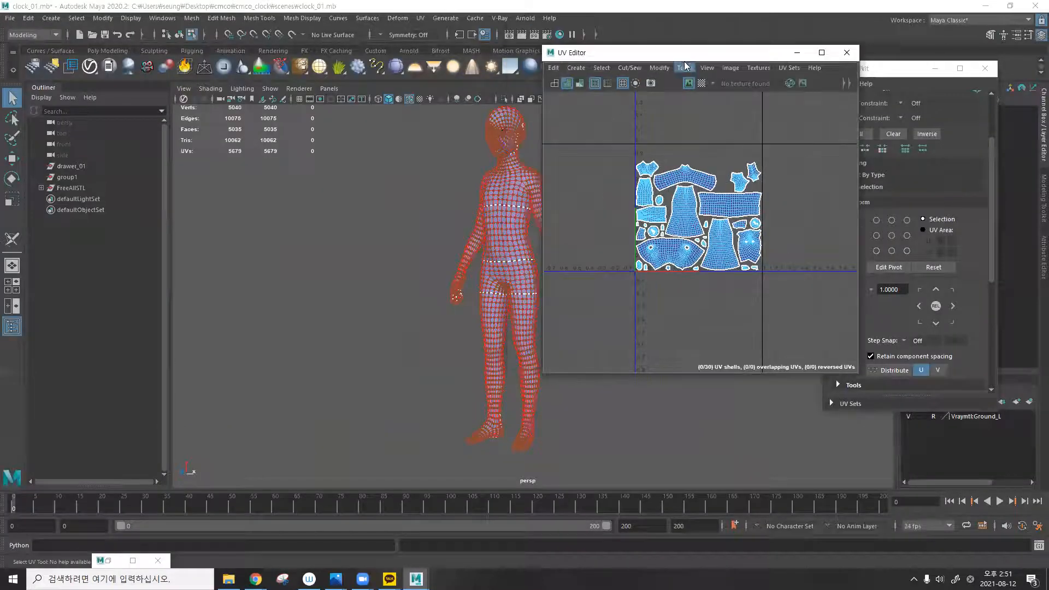
Turn on the checker map display and select the character mesh in object mode.
click(770, 78)
alt+drag(549, 204, 563, 217)
scroll(528, 224, up, 2)
right_drag(529, 224, 573, 196)
click(572, 196)
click(526, 191)
Examine the checker pattern over the character's body from several angles for UV stretching.
alt+drag(530, 186, 587, 204)
scroll(715, 186, up, 5)
alt+drag(486, 178, 465, 232)
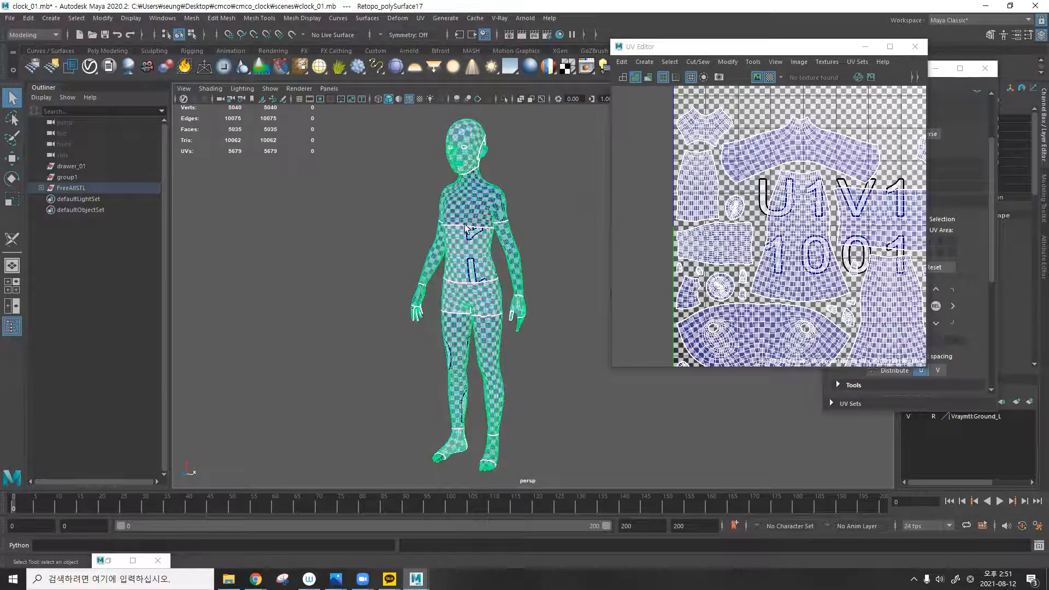
alt+middle_drag(481, 274, 465, 213)
alt+drag(466, 215, 486, 225)
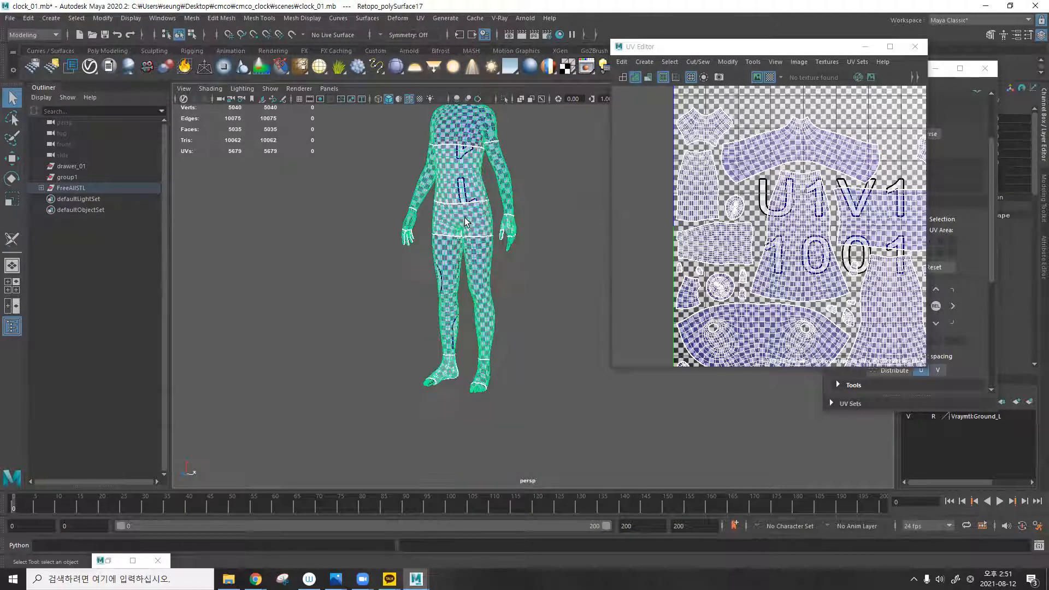
alt+drag(494, 179, 459, 226)
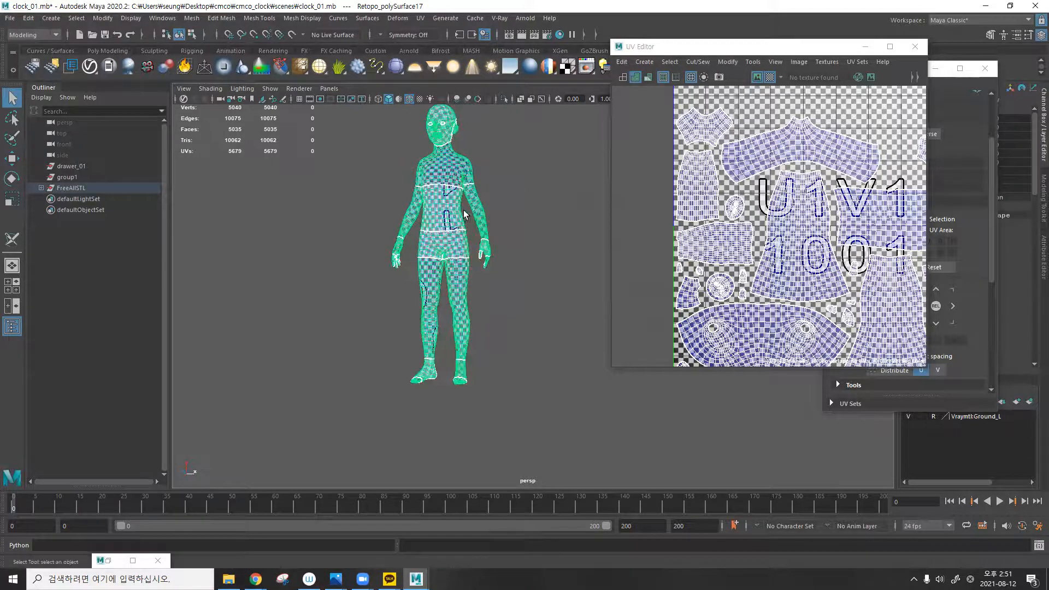
alt+middle_drag(464, 213, 466, 250)
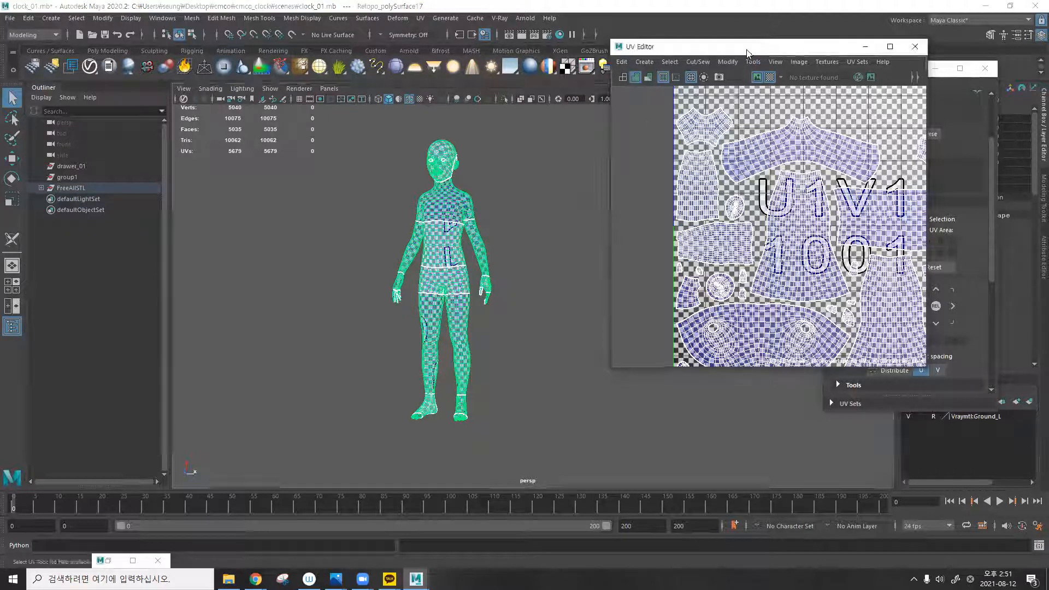
Open the UV Snapshot options to examine the image export settings, and close them without applying.
double_click(645, 46)
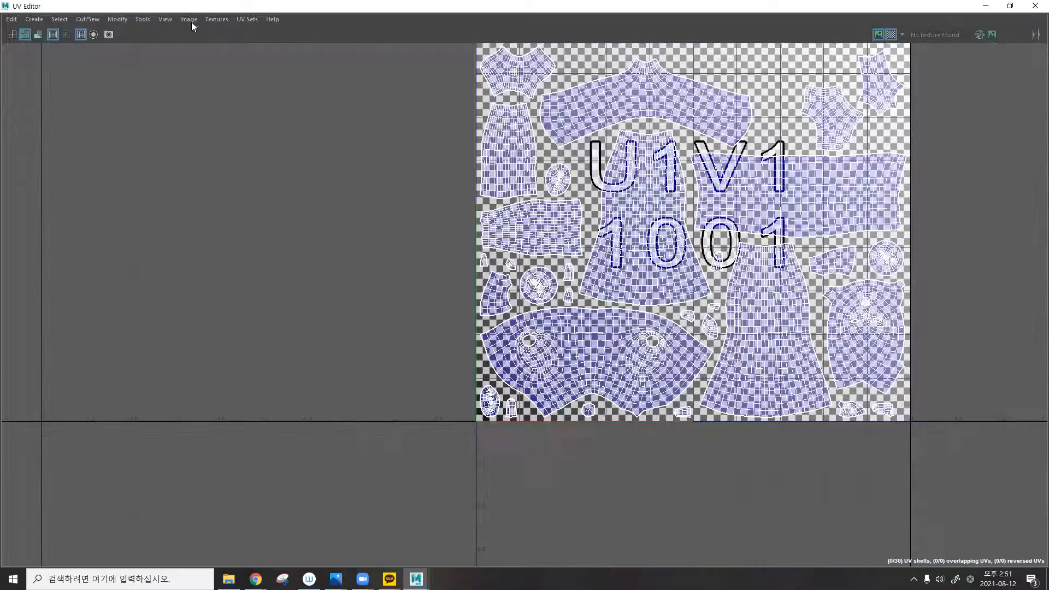
click(188, 20)
click(259, 208)
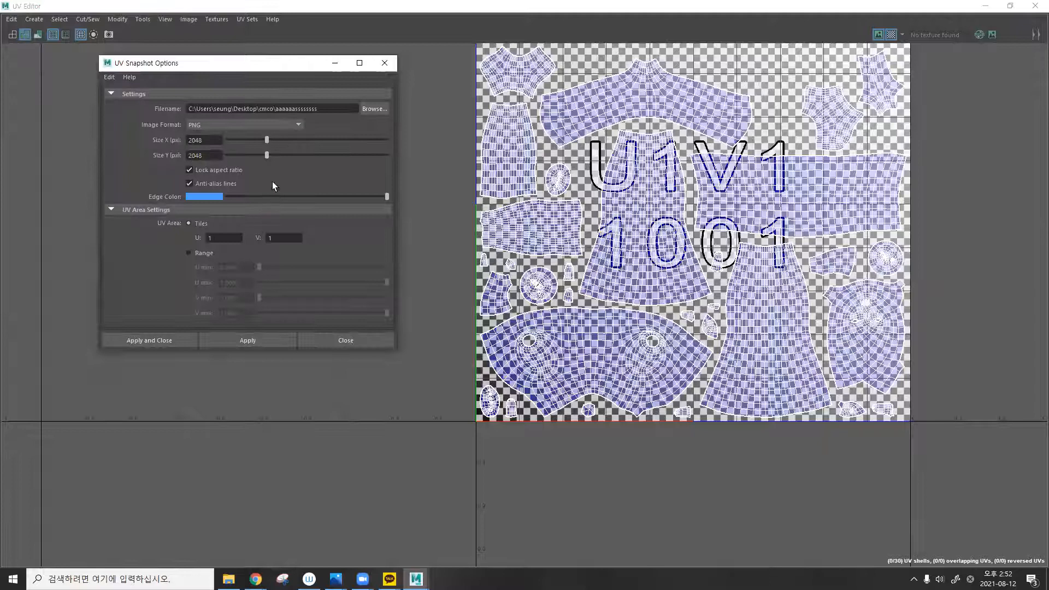
click(385, 63)
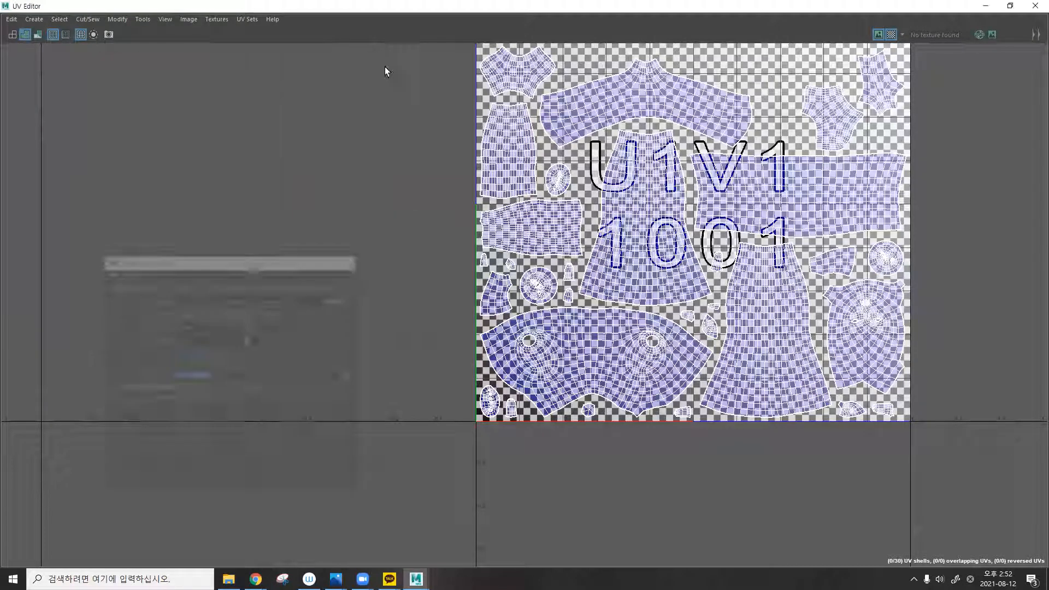
Minimize the UV Editor and close the UV Toolkit to clear the view of the character.
click(997, 7)
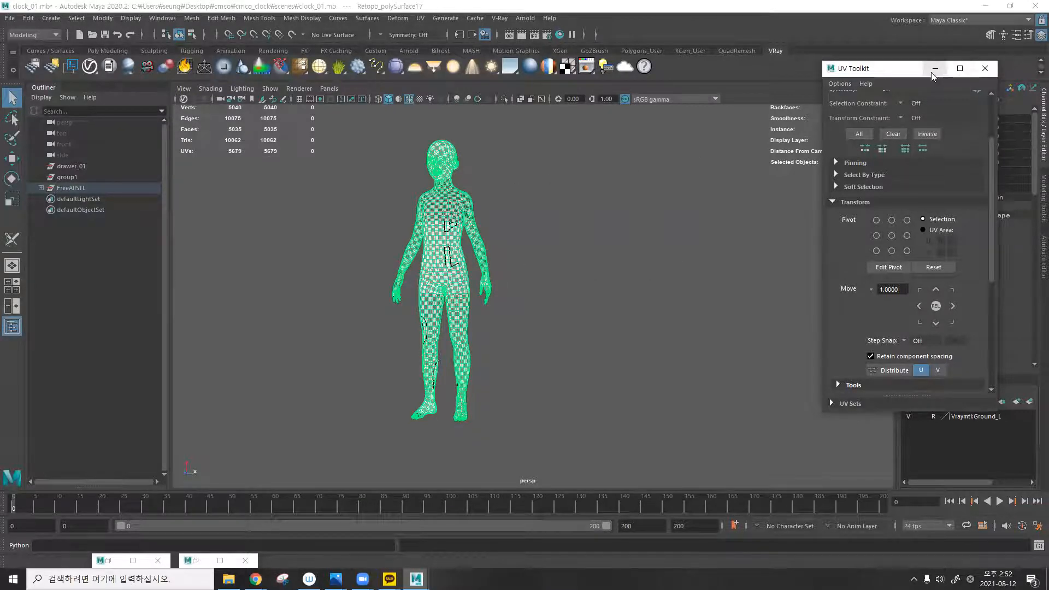
click(986, 68)
alt+drag(491, 195, 487, 197)
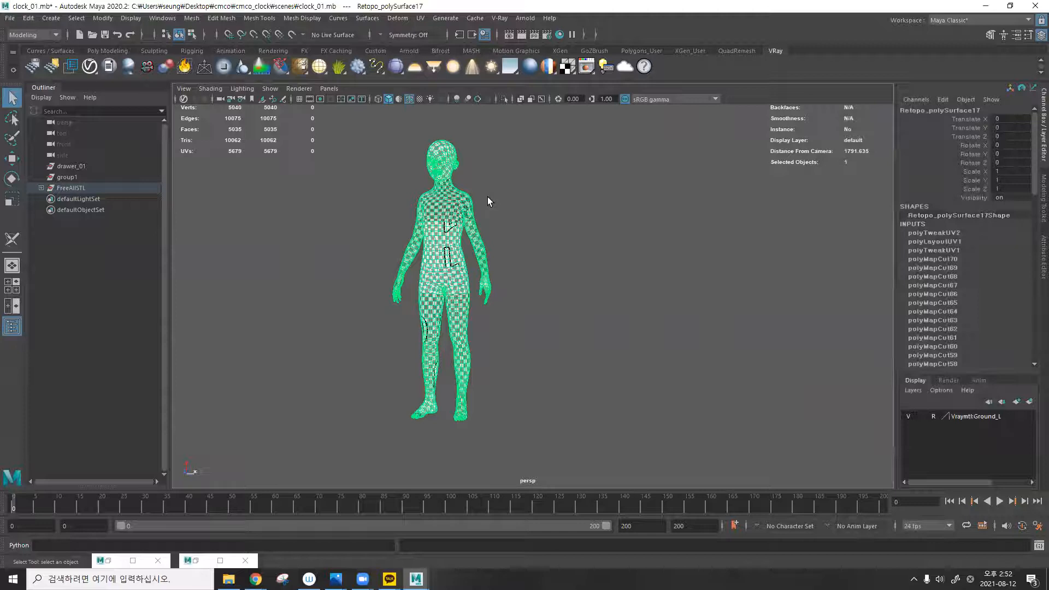
Review the character mesh's list of UV cut history nodes and delete its construction history.
scroll(950, 247, down, 5)
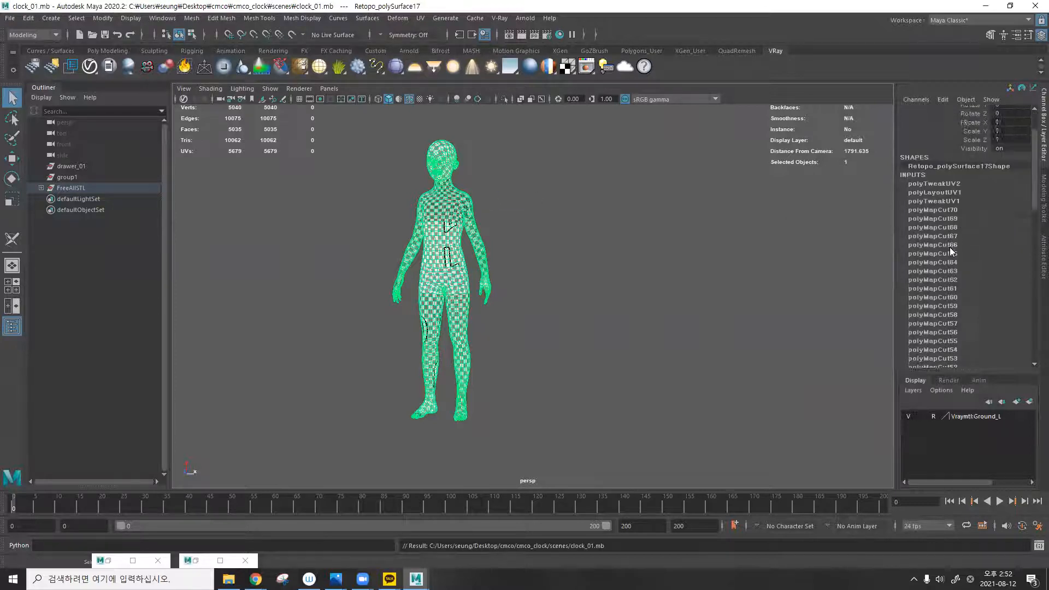
scroll(948, 218, down, 10)
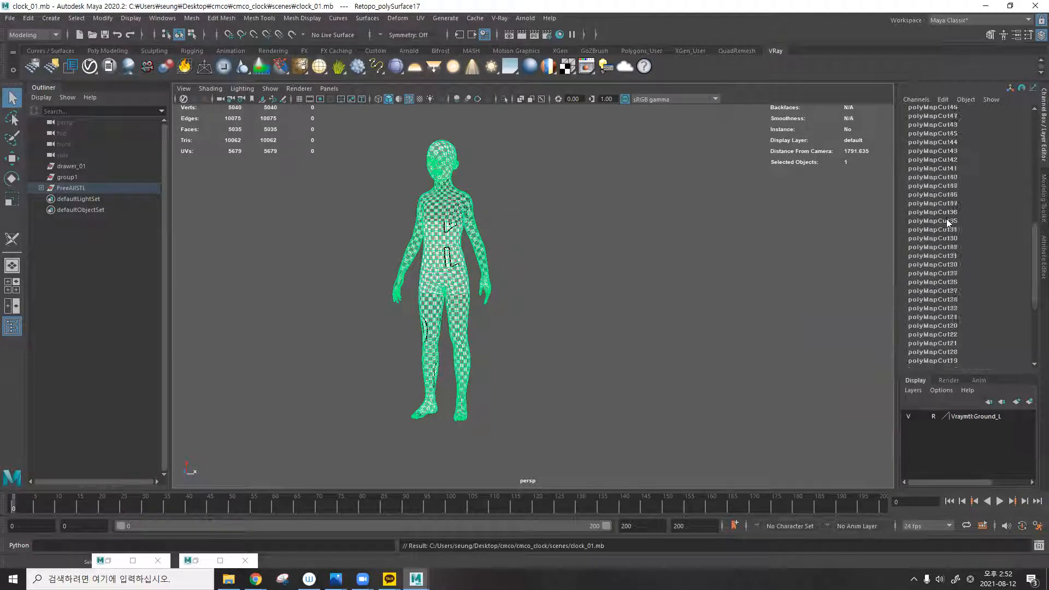
scroll(925, 224, down, 1)
scroll(933, 241, up, 10)
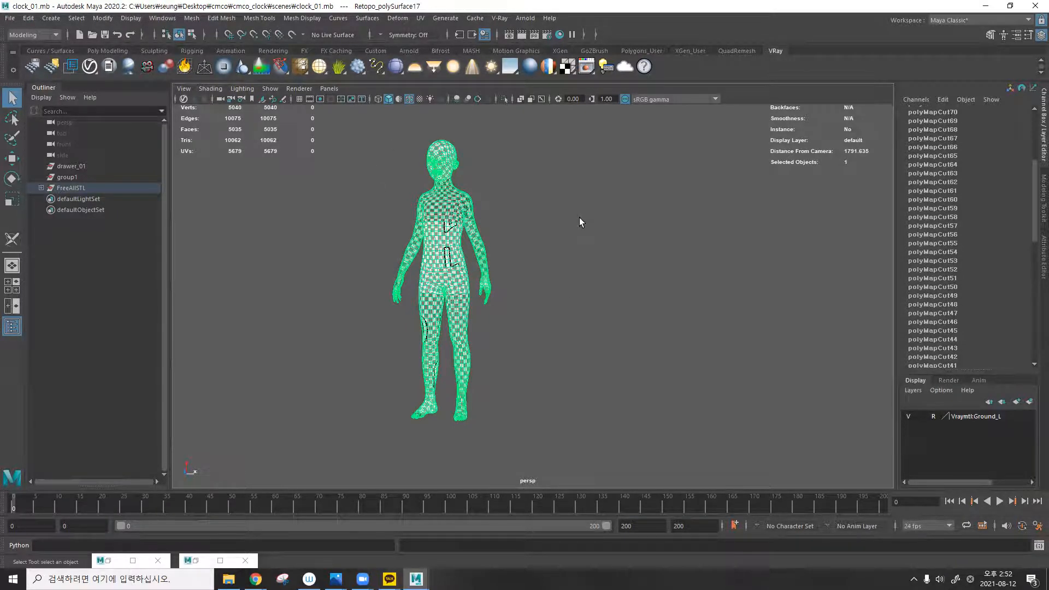
key(alt+shift+d)
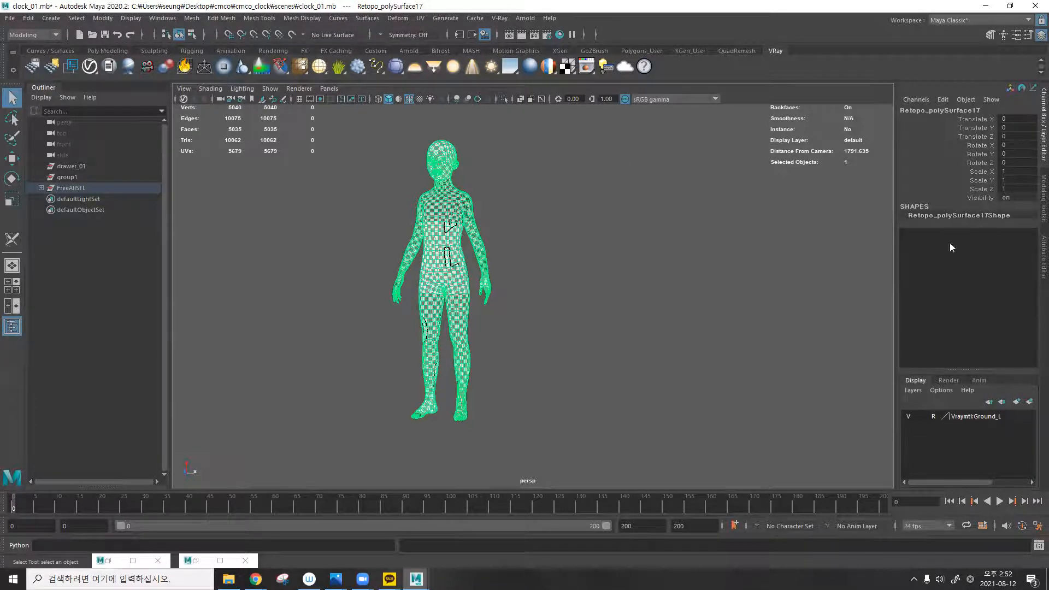
Reopen the UV Editor, place it beside the character, and frame the UV layout next to the mesh.
click(421, 18)
click(436, 32)
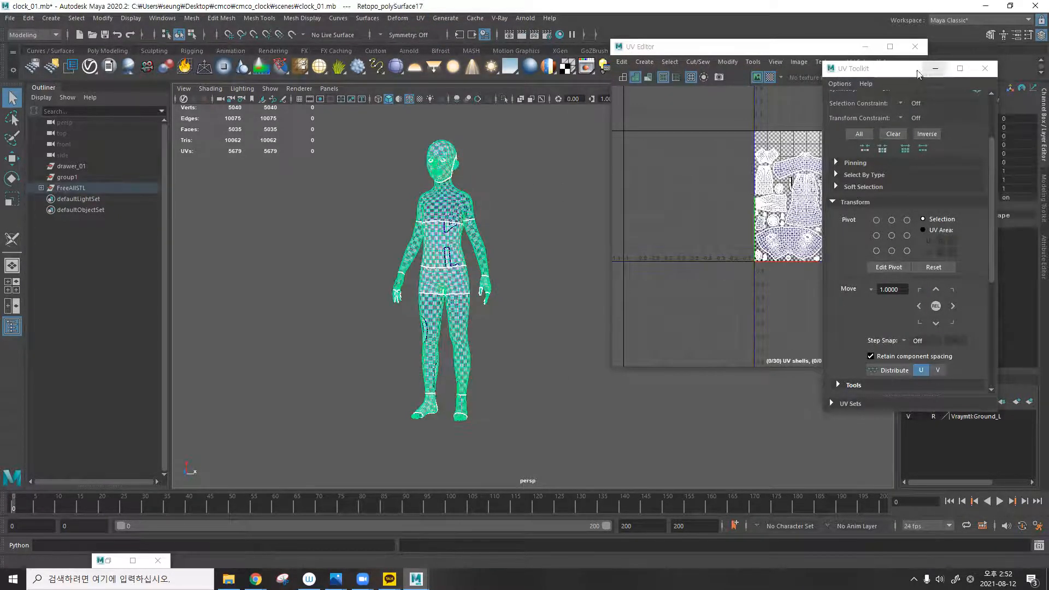
click(777, 50)
drag(777, 50, 655, 42)
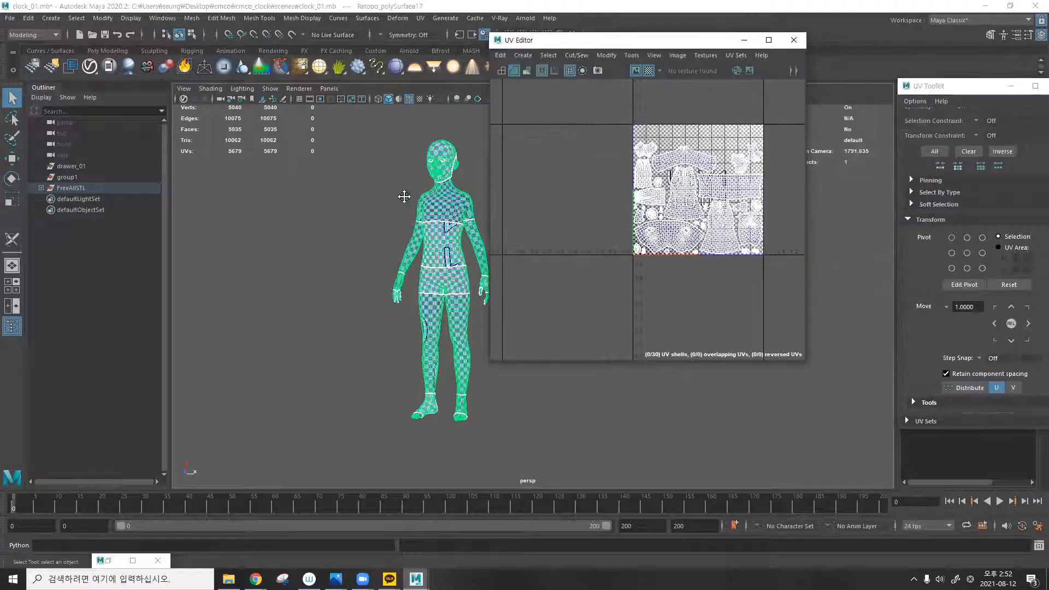
alt+middle_drag(405, 196, 386, 203)
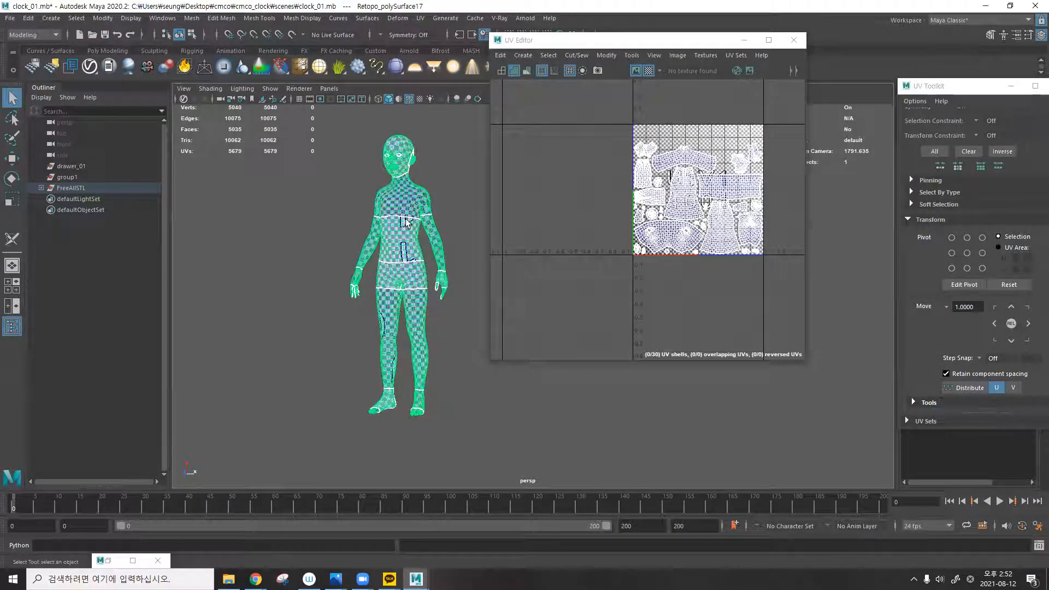
scroll(662, 173, up, 2)
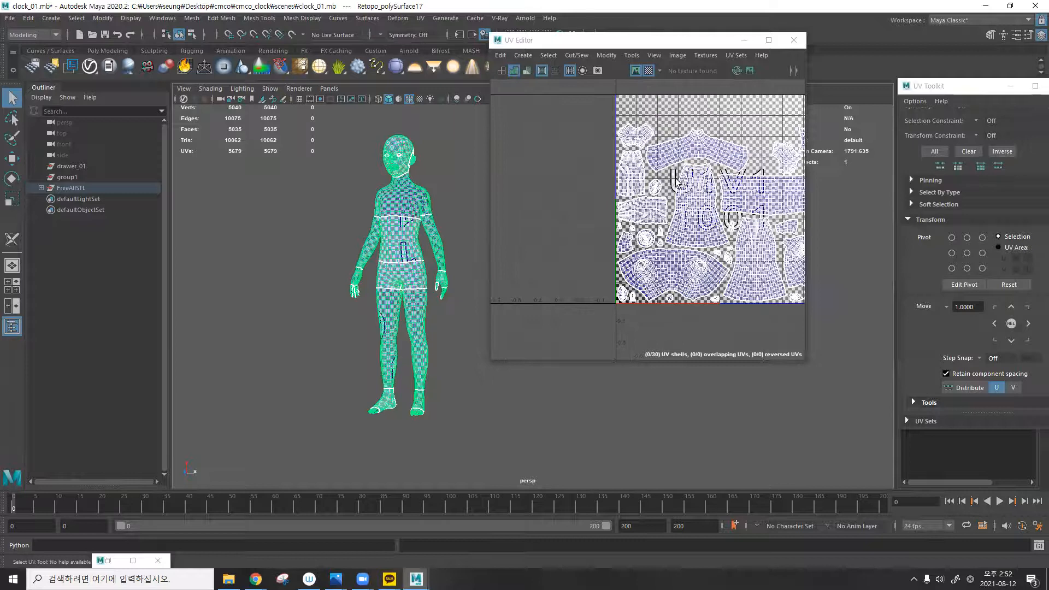
alt+middle_drag(643, 180, 560, 177)
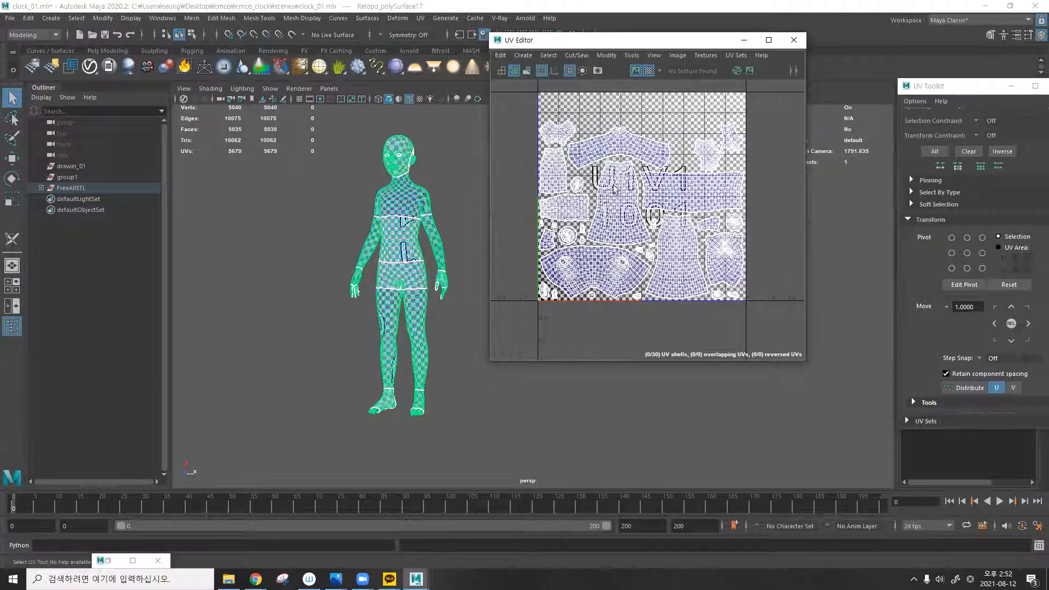
Export the selected character mesh as an FBX file named boy into the project's scenes folder.
click(13, 18)
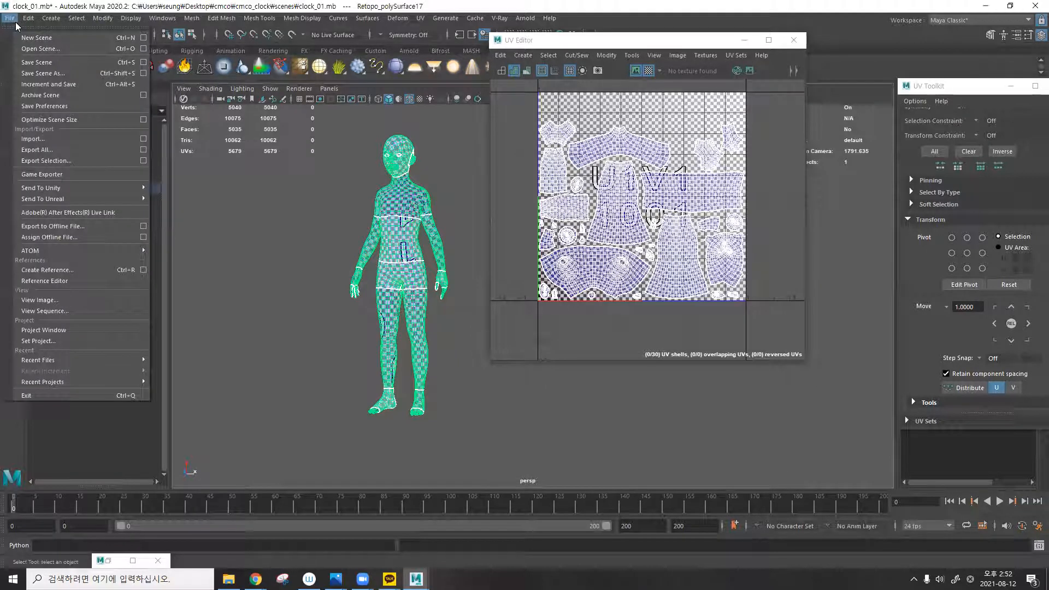
click(46, 160)
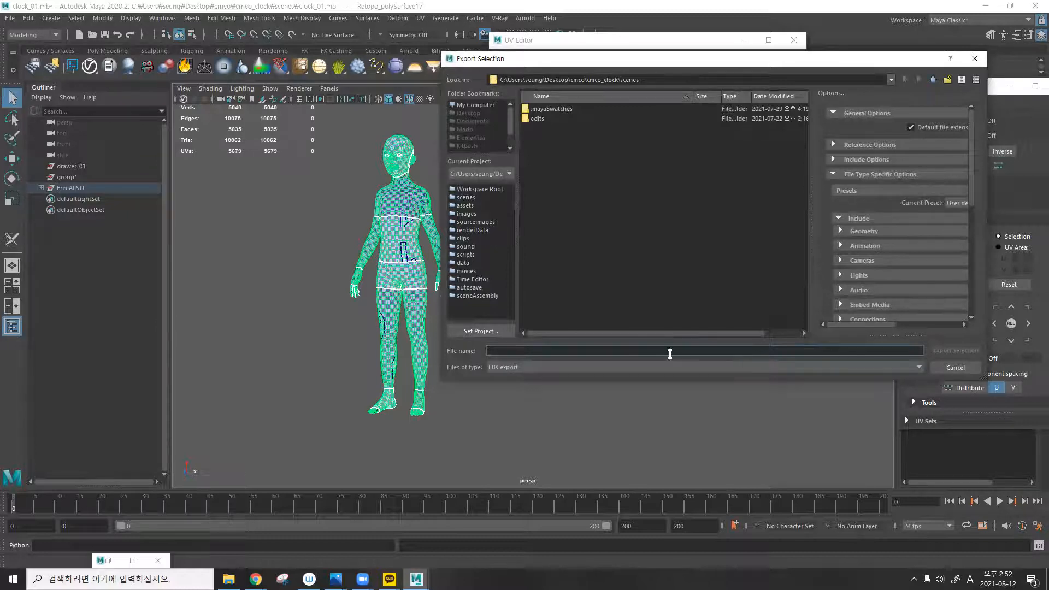
text(boy)
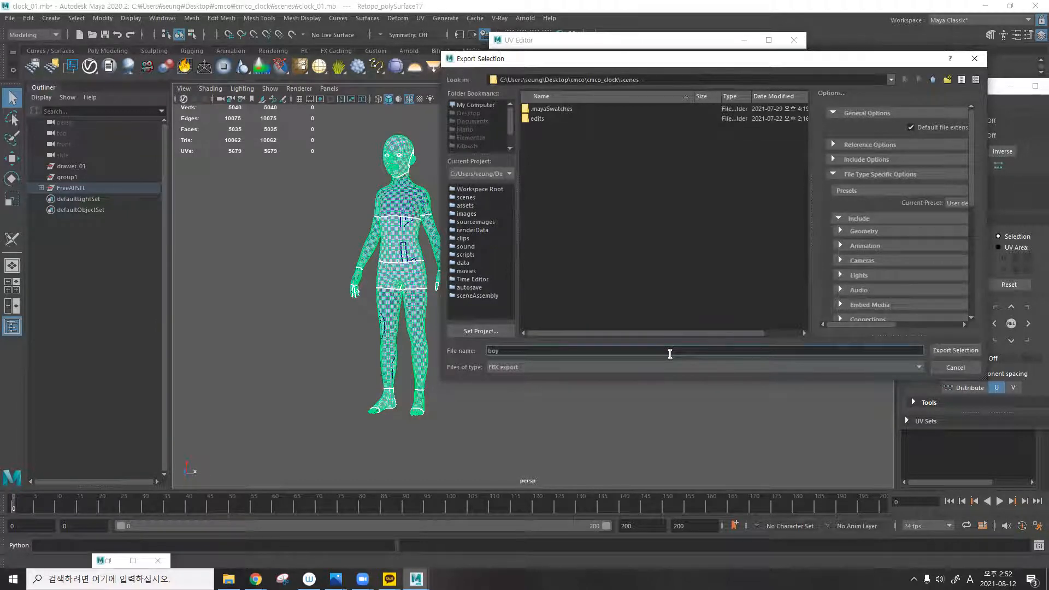
key(Return)
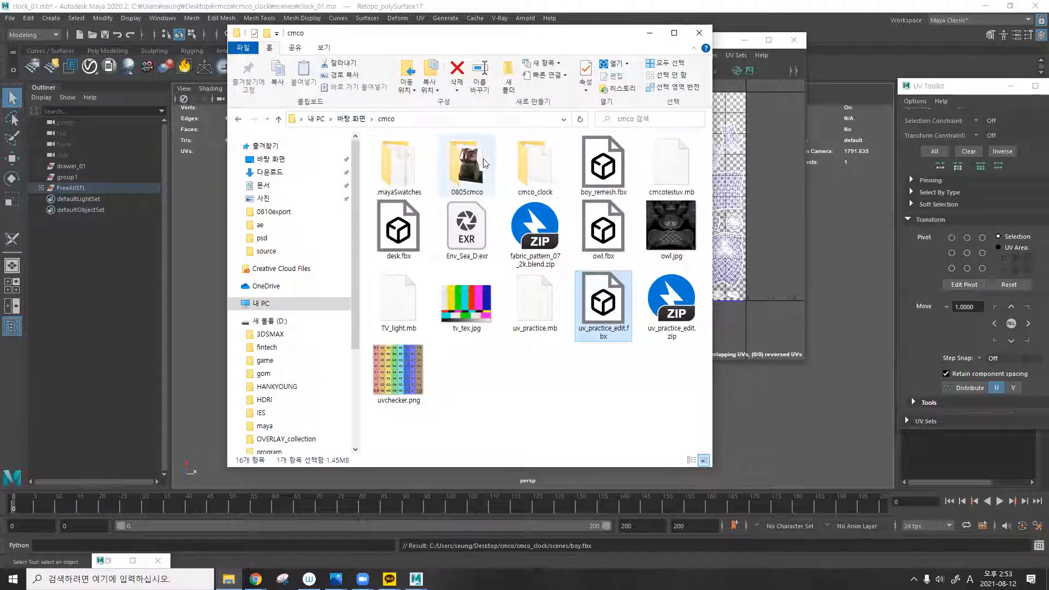
Switch to File Explorer and open the scenes folder inside cmco_clock to check the exported file.
double_click(534, 164)
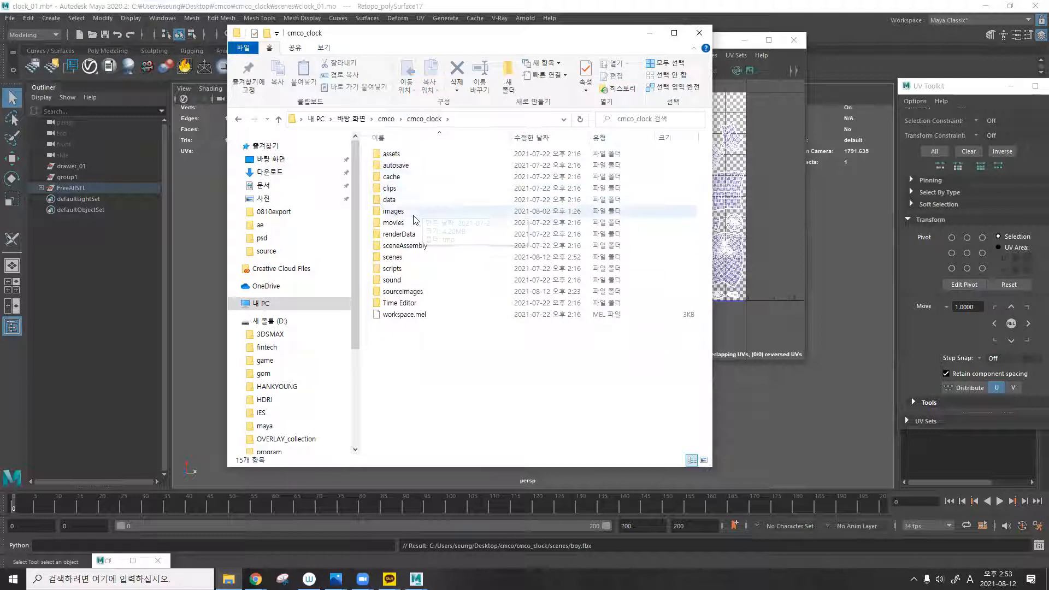
double_click(407, 257)
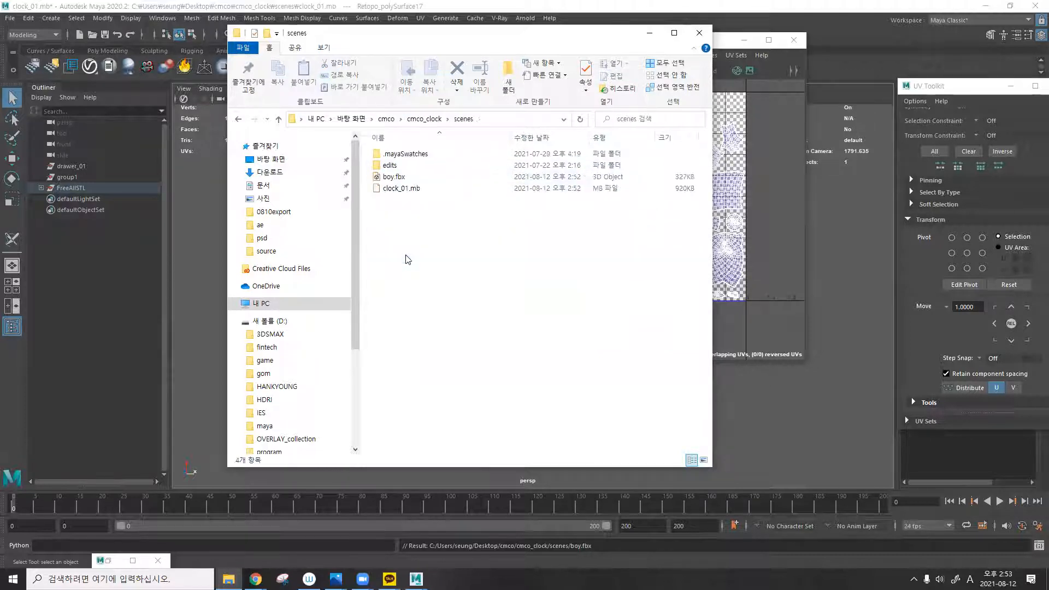
Open boy.fbx in 3D Viewer, inspect the exported character from another angle, and close the viewer.
double_click(396, 180)
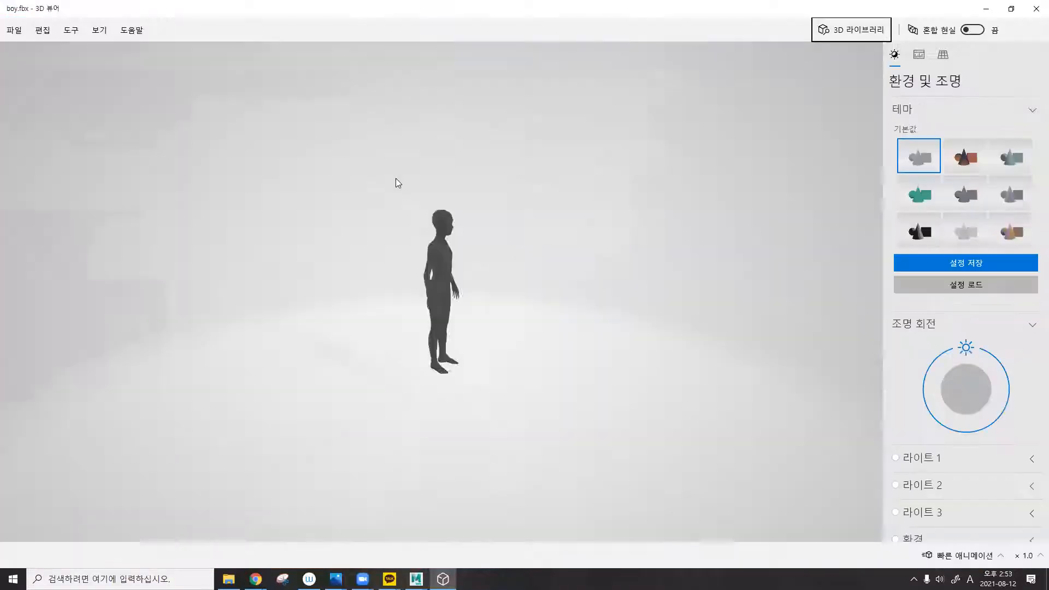
drag(425, 232, 454, 253)
click(1011, 9)
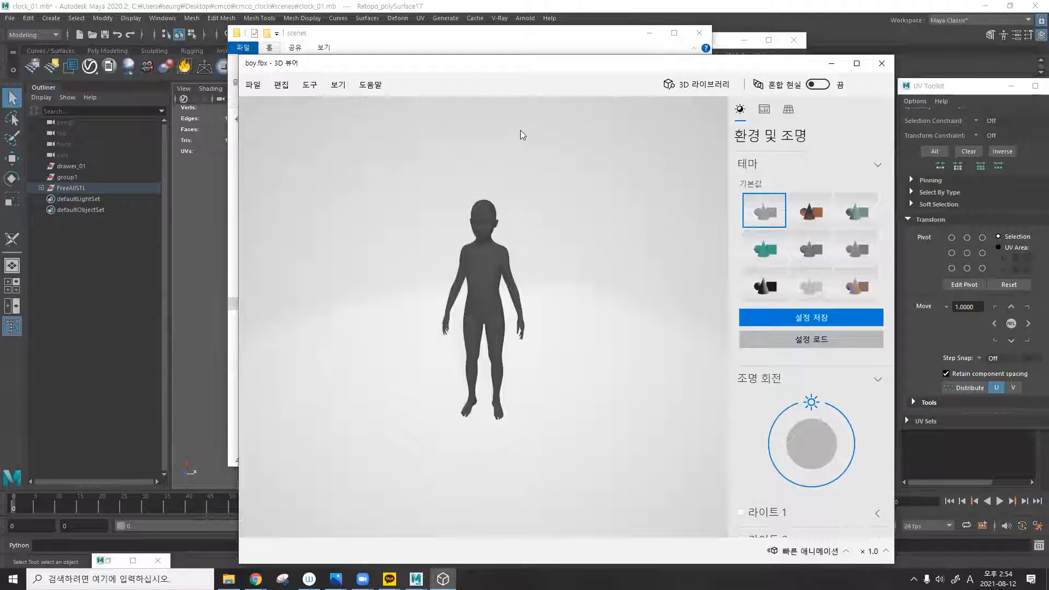
drag(494, 71, 462, 44)
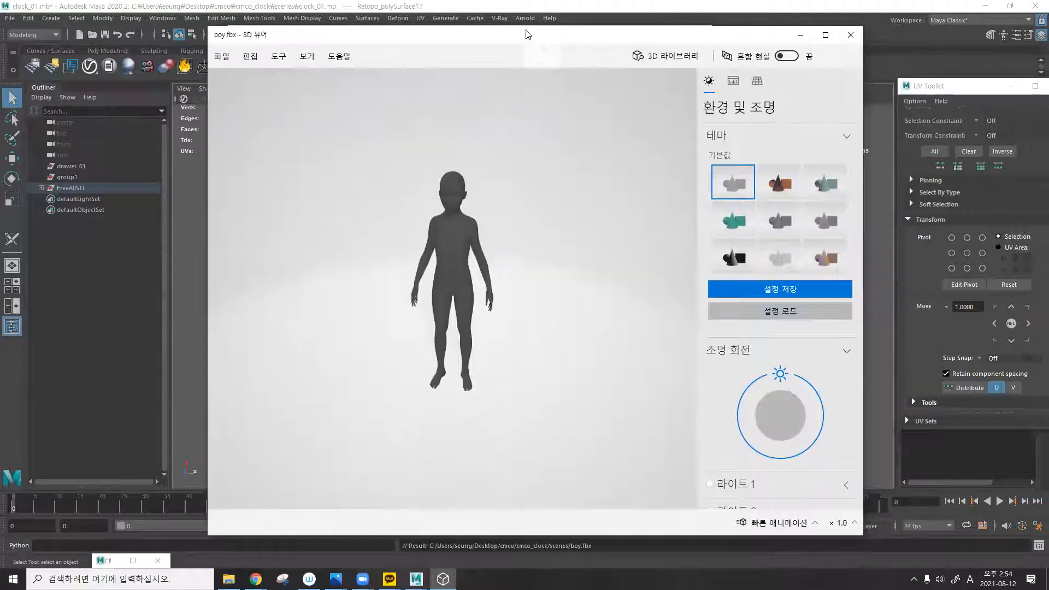
click(850, 35)
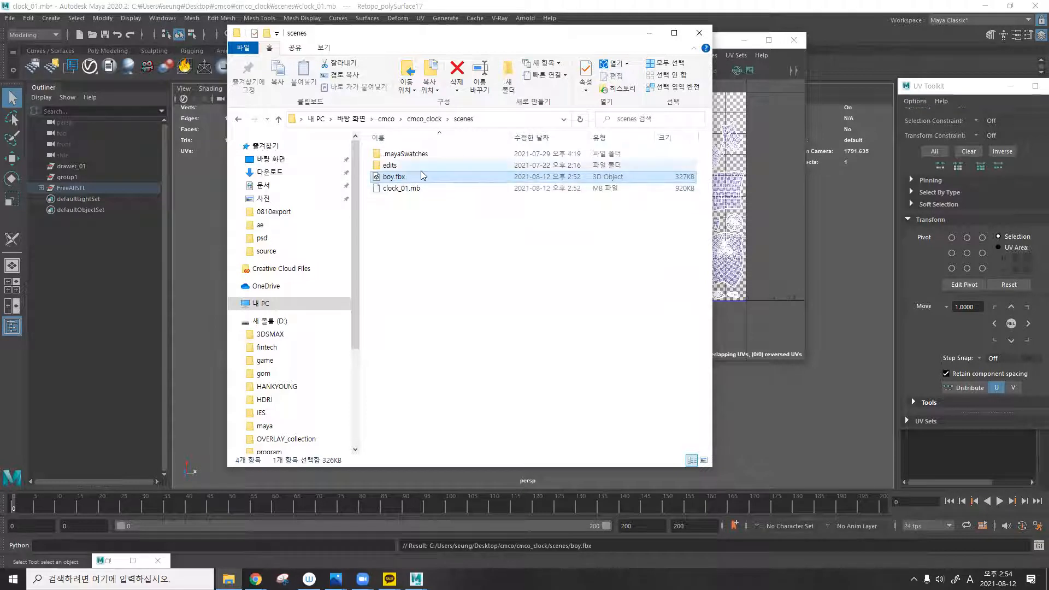
Switch to Maya, check the file types offered for exporting the selection, and close the dialog without exporting.
click(82, 6)
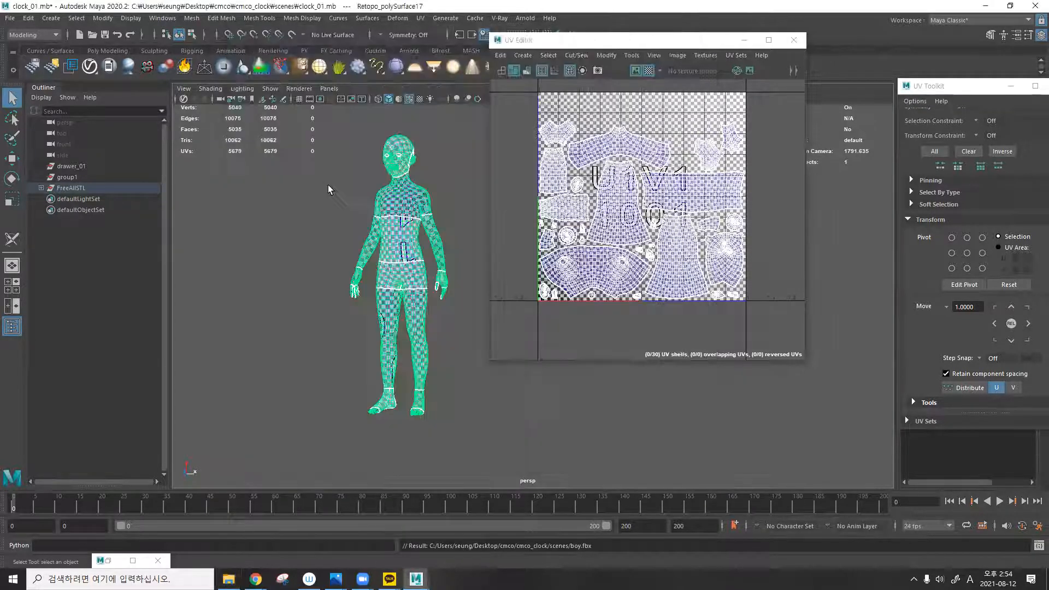
click(9, 18)
click(82, 159)
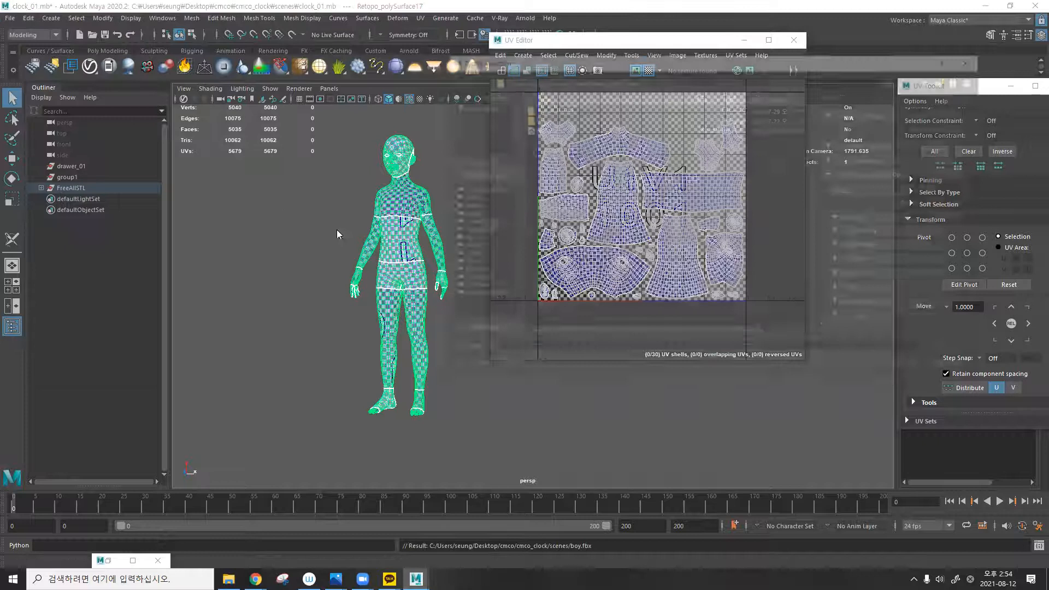
click(574, 367)
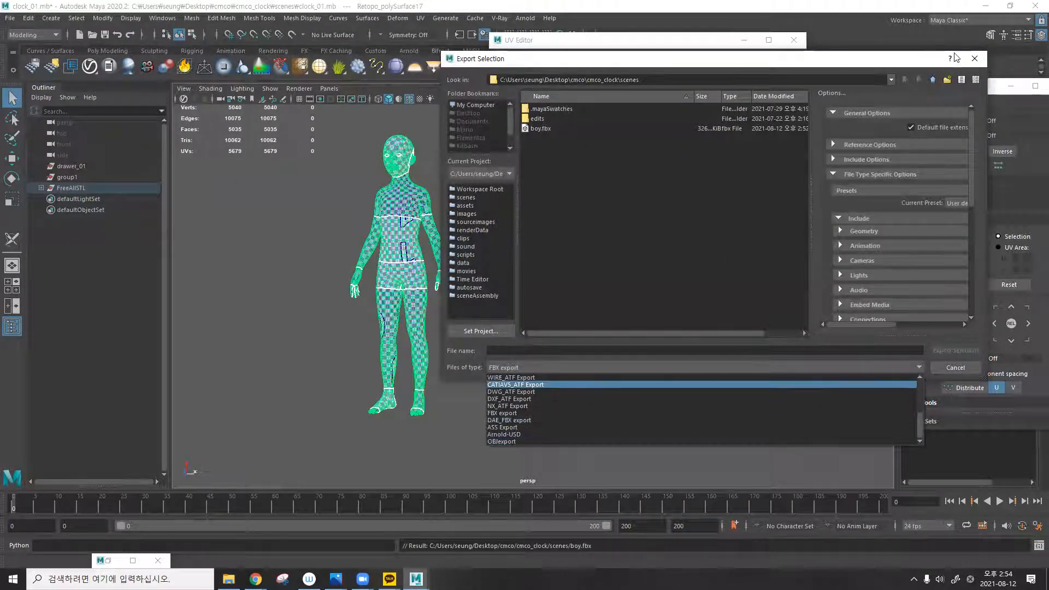
click(974, 58)
click(975, 58)
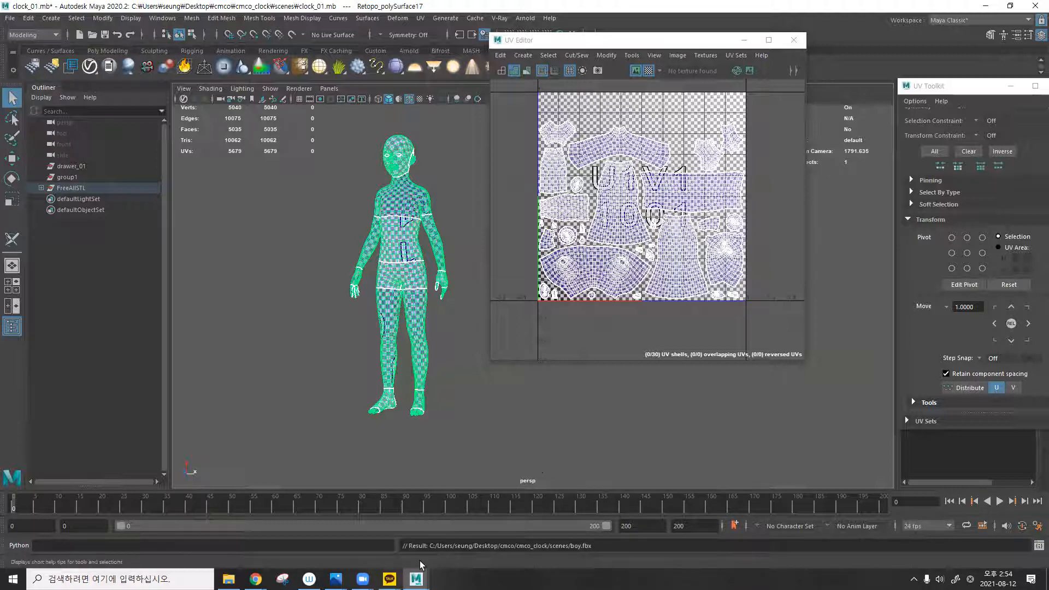
Close the open KakaoTalk windows and return to the scenes folder in File Explorer, selecting boy.fbx.
mouse_move(389, 579)
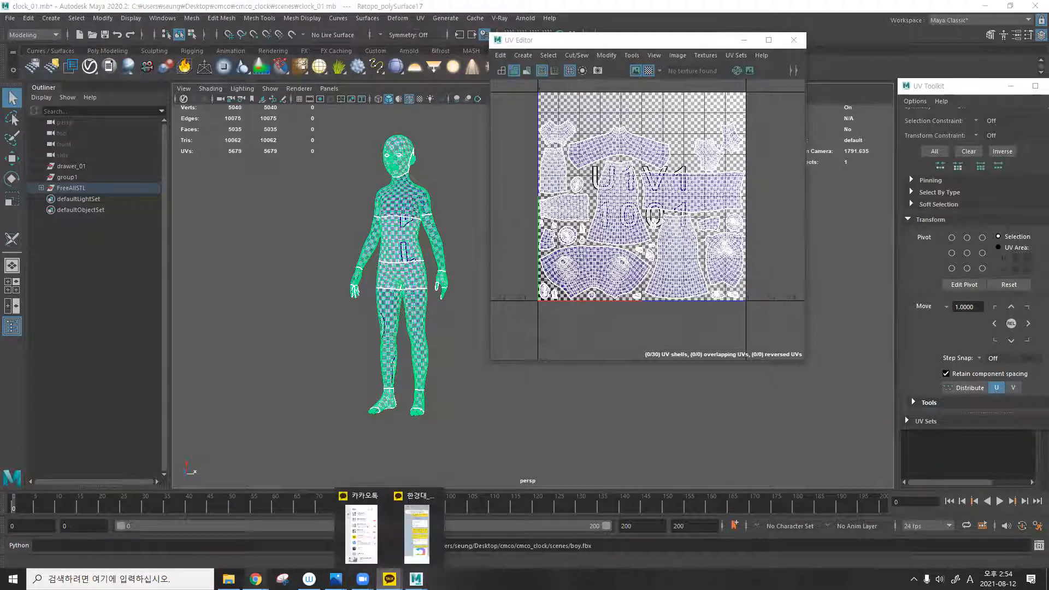
middle_click(412, 552)
middle_click(414, 546)
click(228, 578)
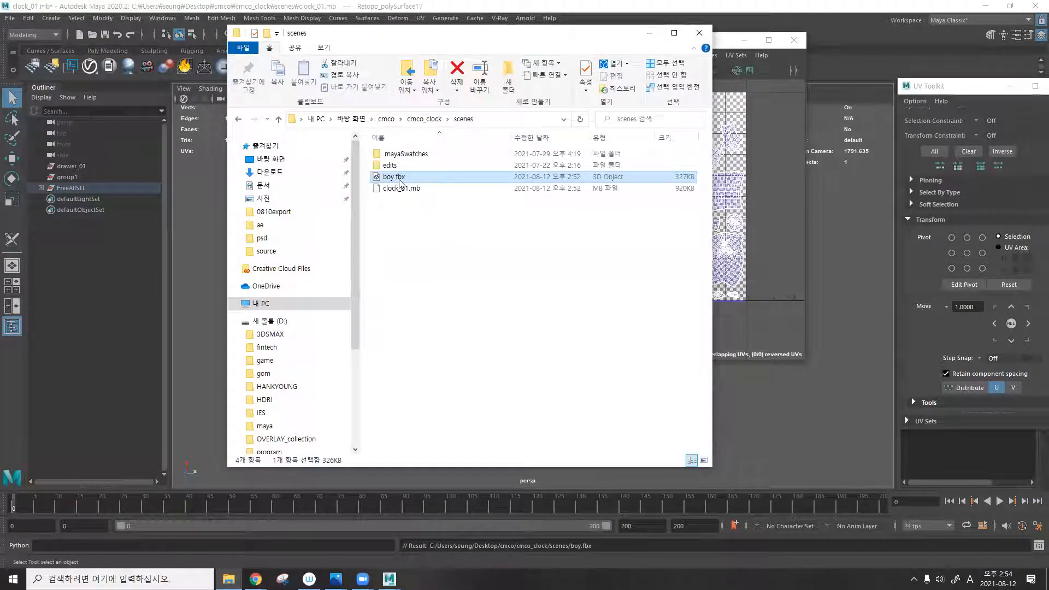
click(417, 226)
click(405, 182)
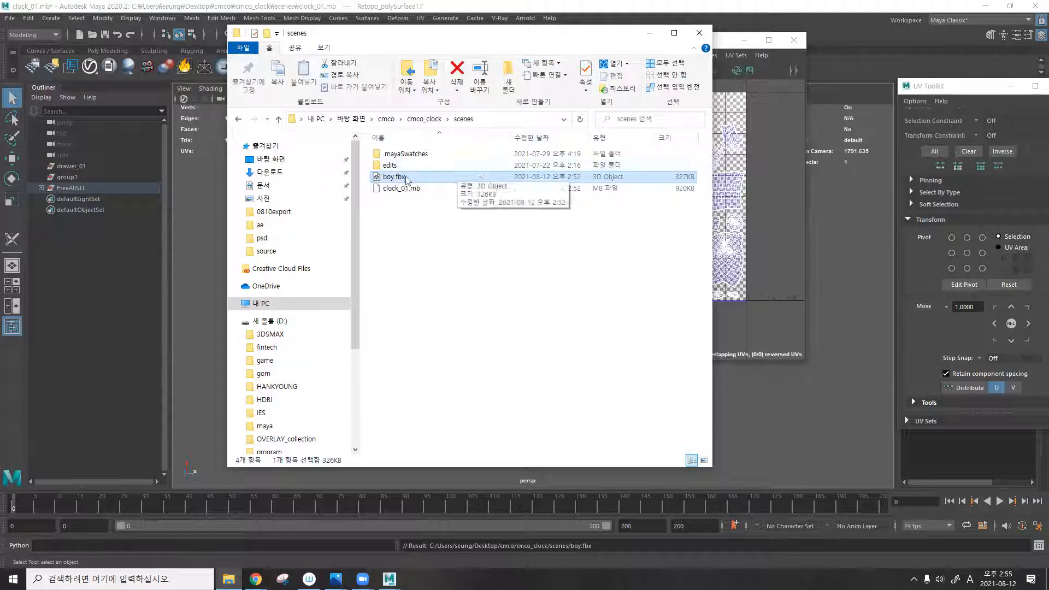
Return to Maya, put away the UV Editor window and move the UV Toolkit window off the channel box edge.
click(746, 39)
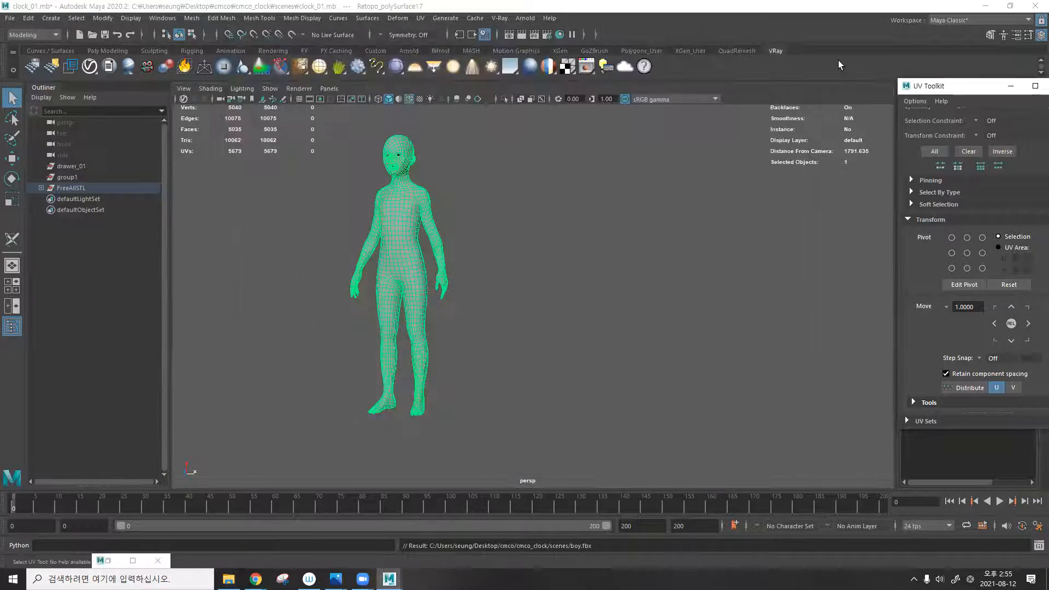
drag(963, 89, 887, 92)
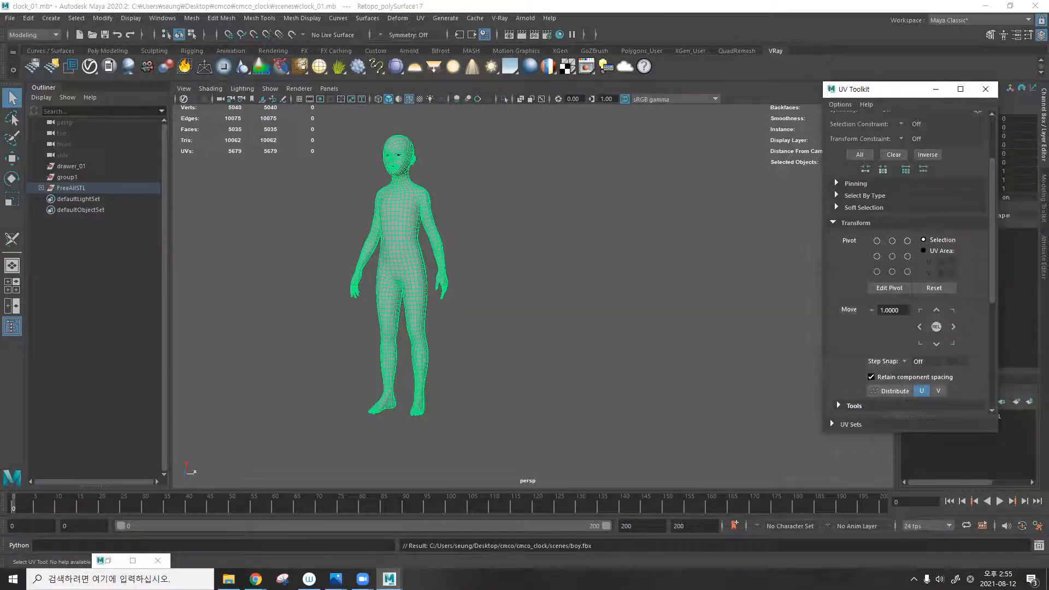
click(1014, 248)
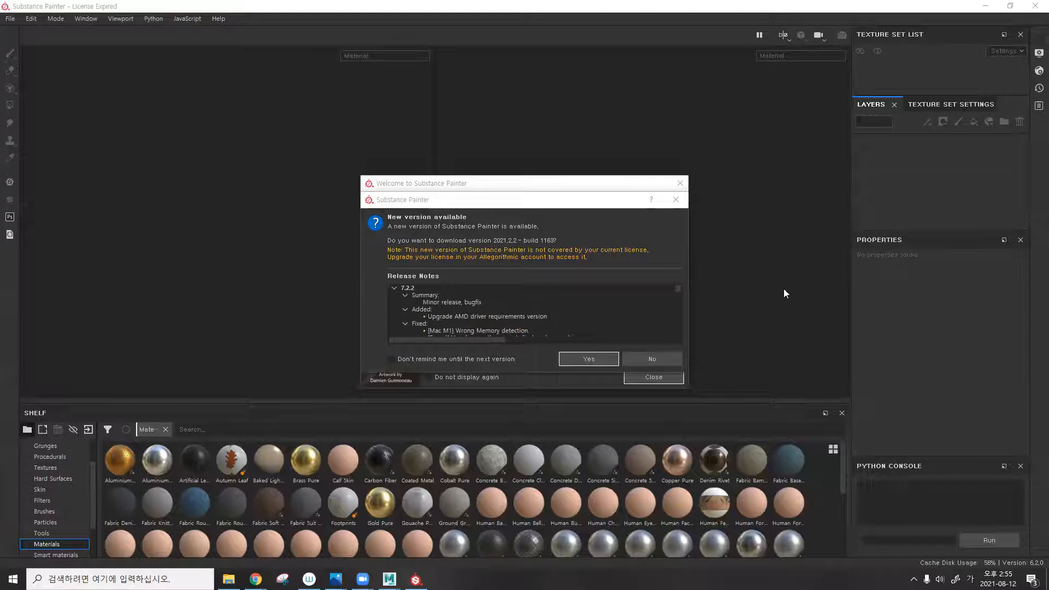
In Substance Painter, decline the new version download and dismiss the welcome window.
click(647, 365)
click(655, 378)
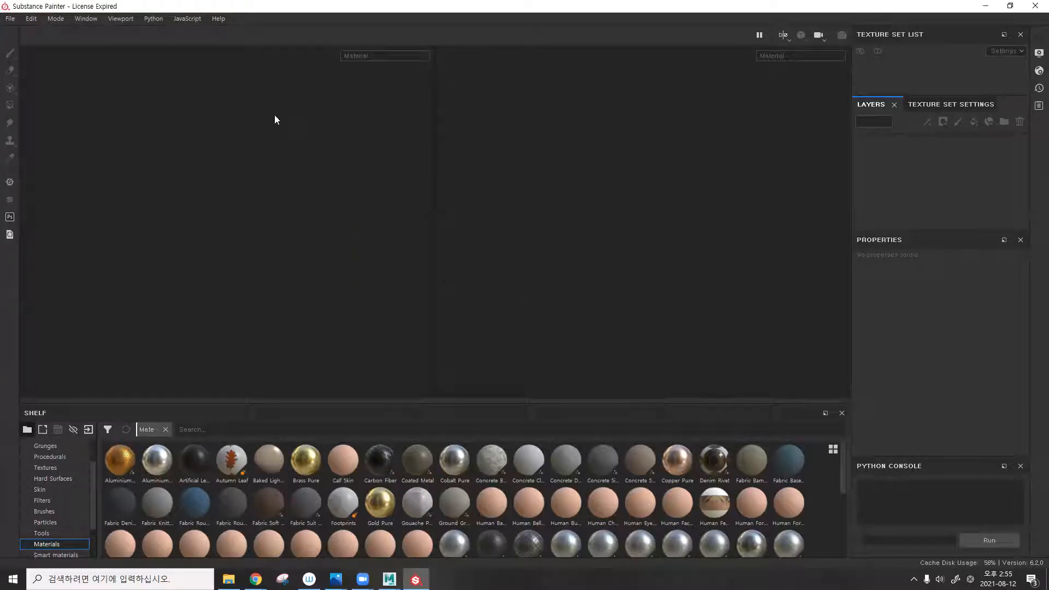
click(8, 19)
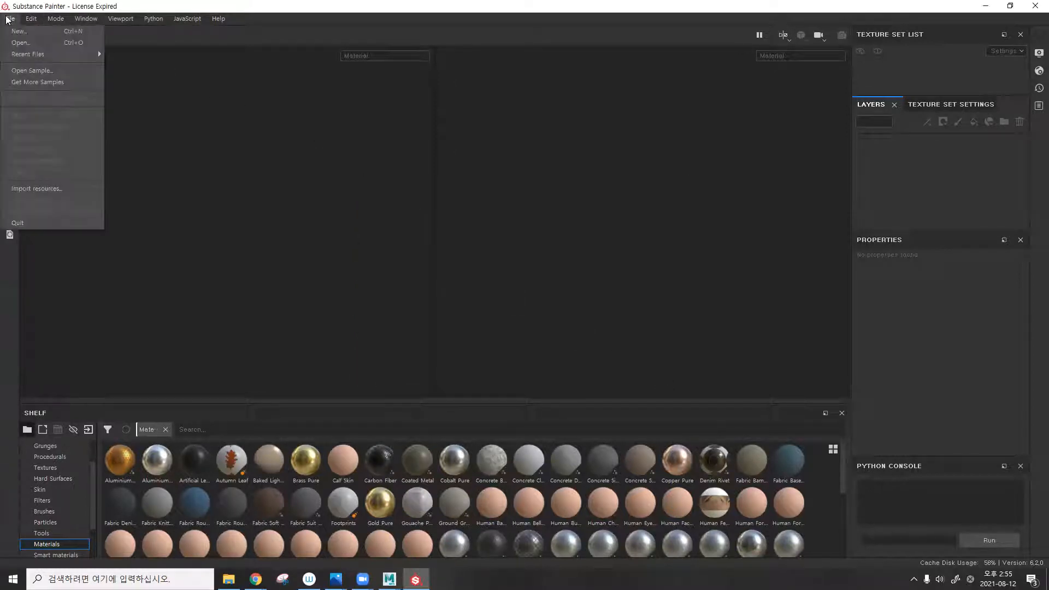
click(47, 42)
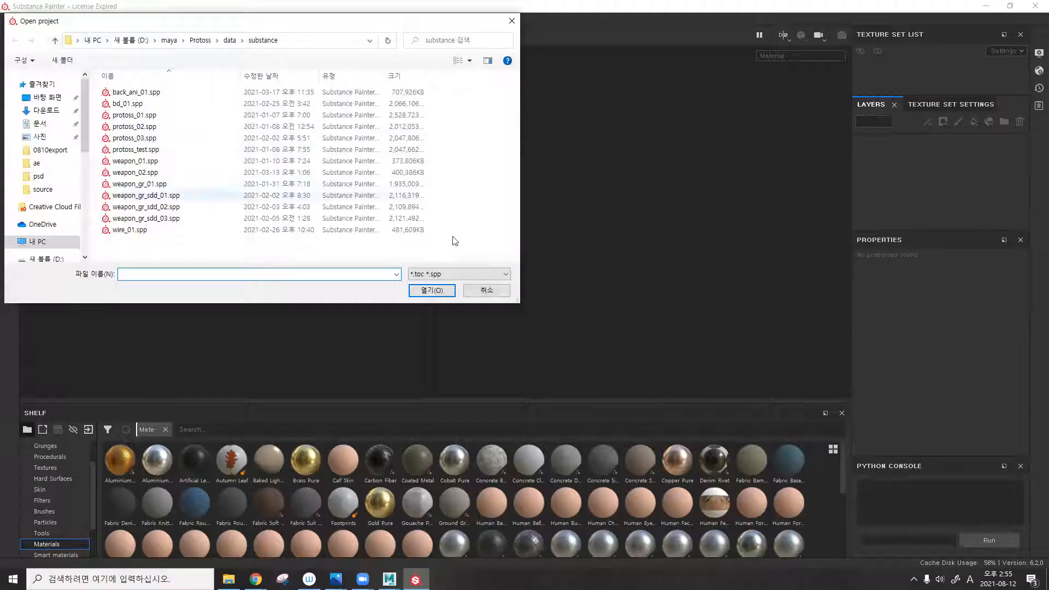
key(Escape)
Start a new project and choose boy.fbx from the desktop's cmco/cmco_clock/scenes folder as its mesh.
click(12, 19)
click(23, 28)
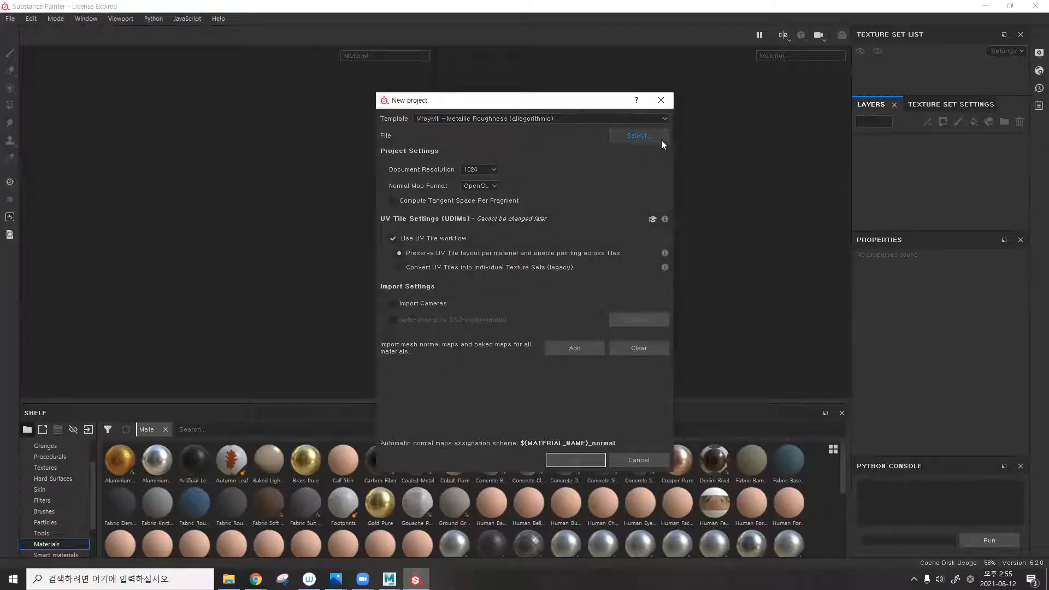
click(632, 136)
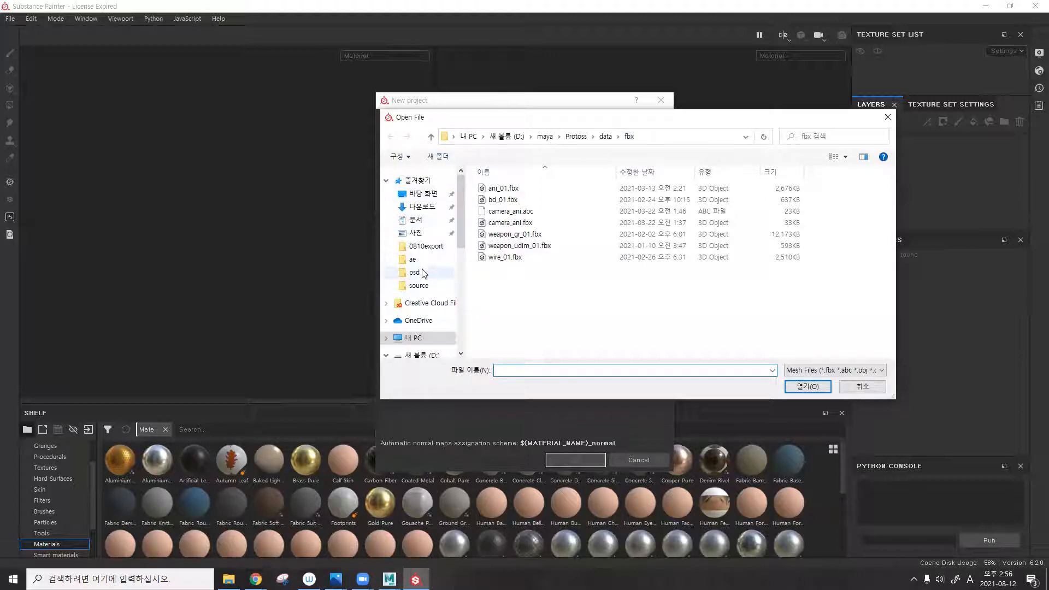
click(425, 251)
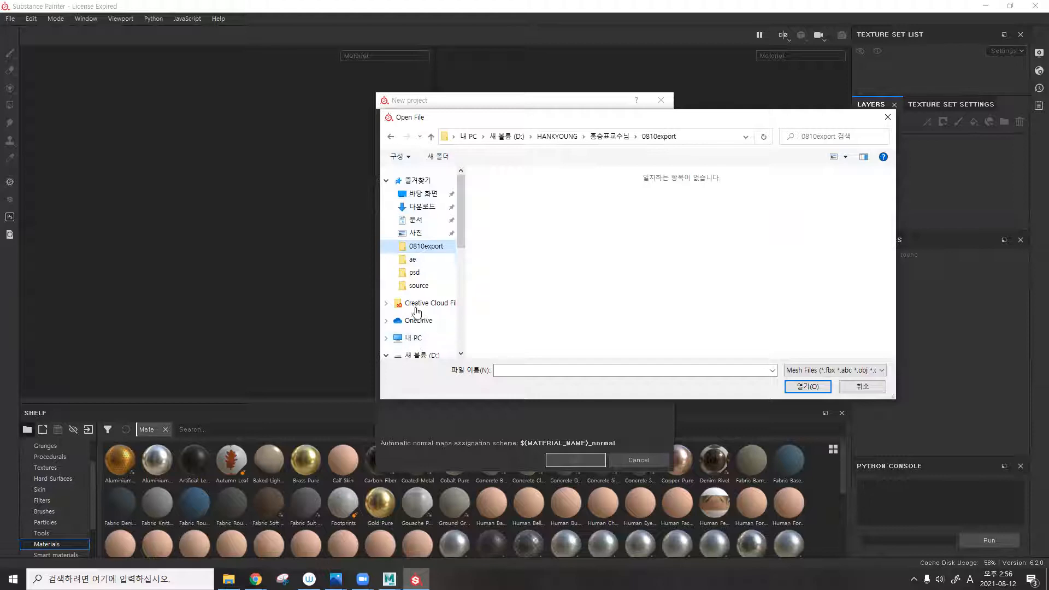
click(430, 195)
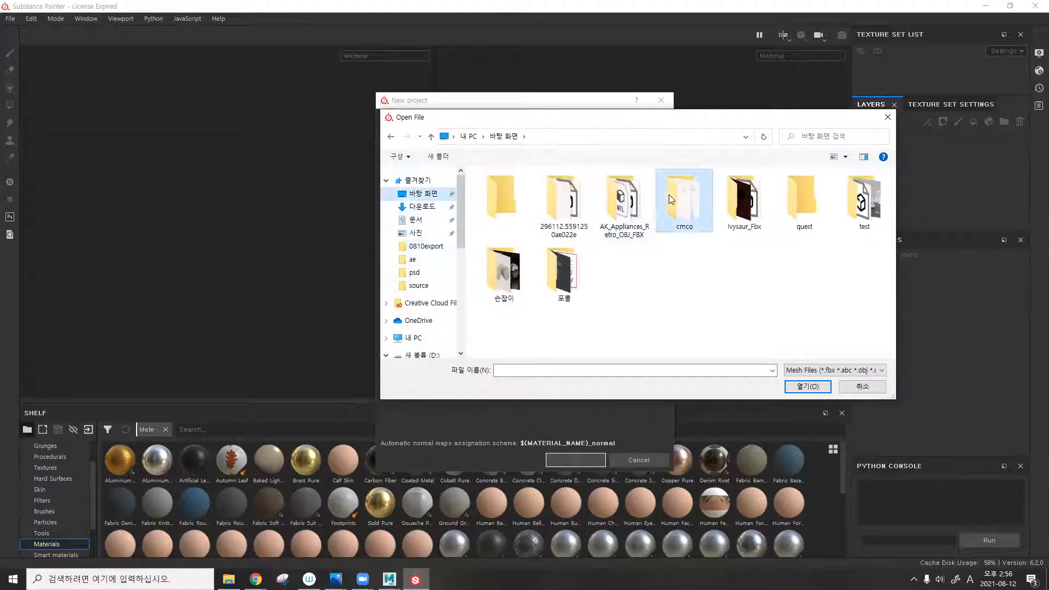
double_click(683, 198)
double_click(623, 196)
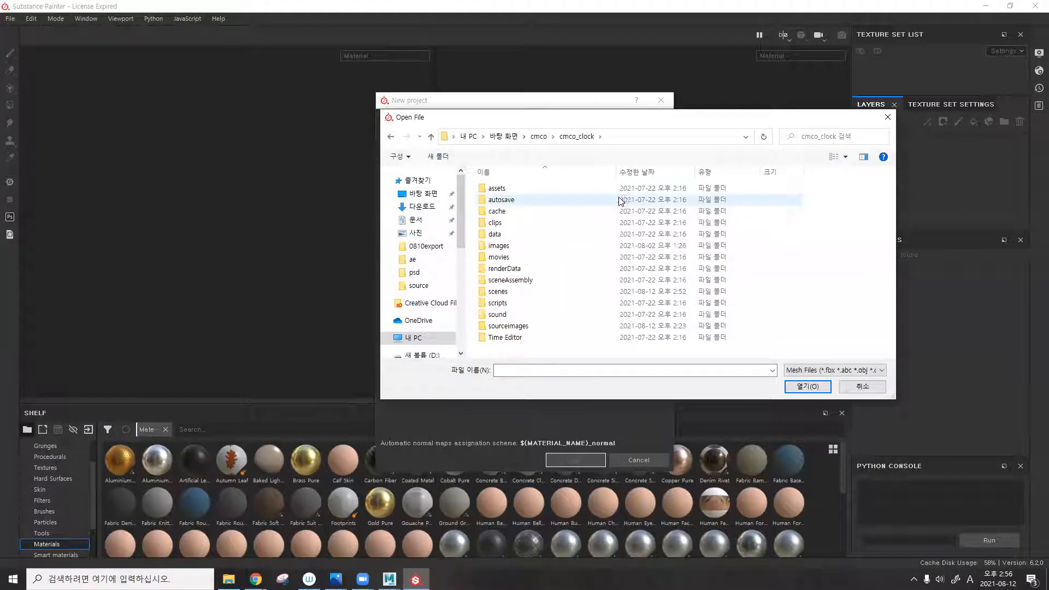
click(498, 292)
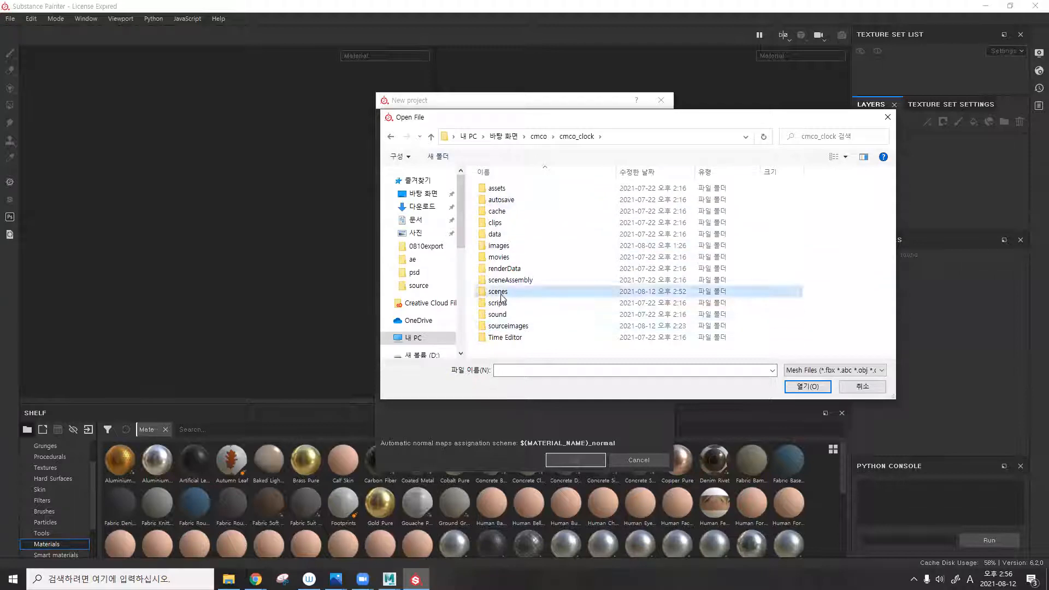
double_click(501, 297)
click(506, 212)
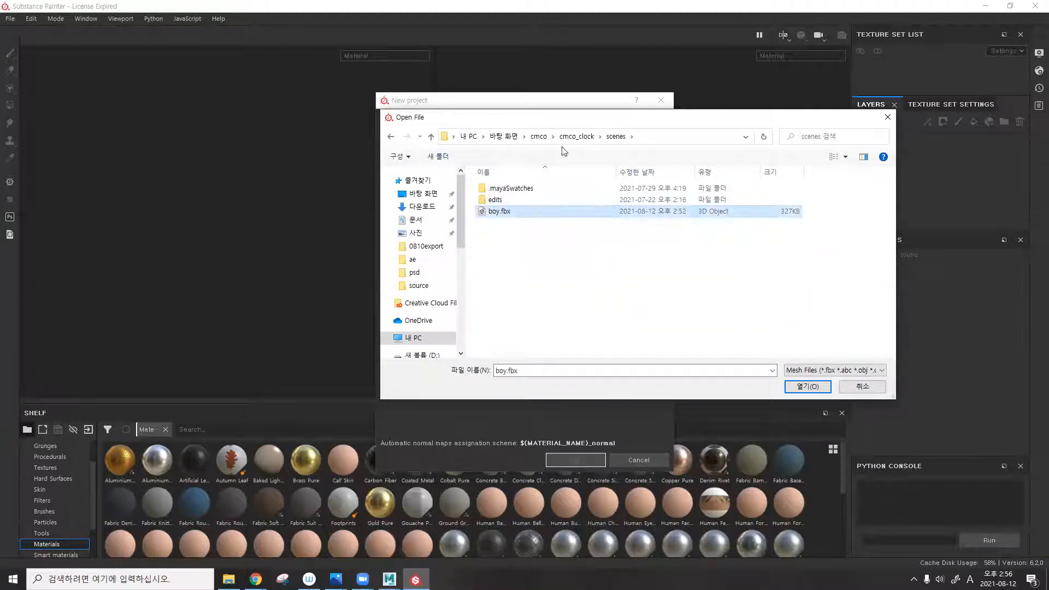
drag(595, 123, 669, 109)
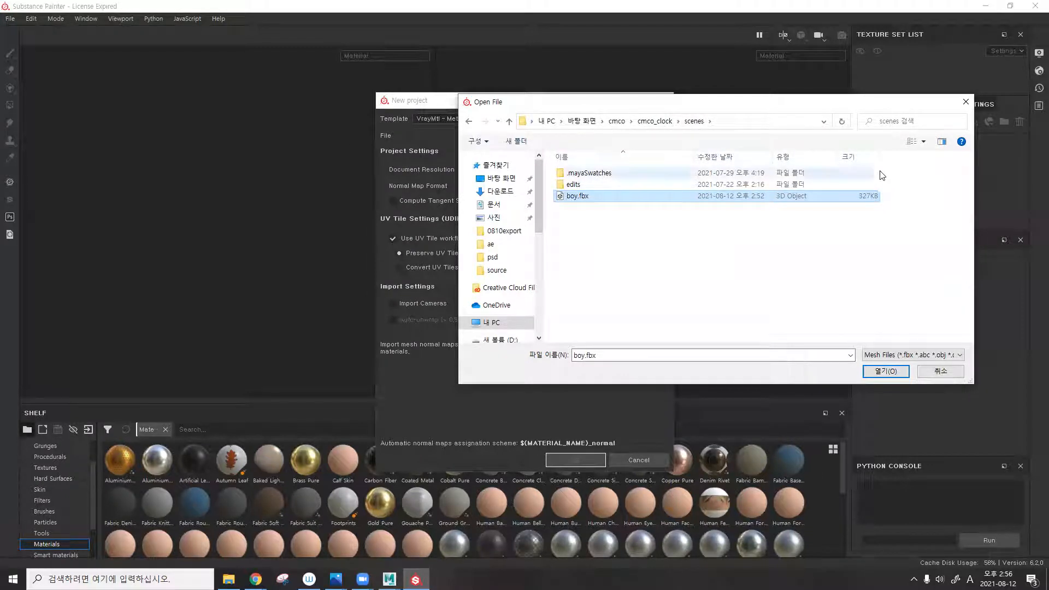
click(876, 371)
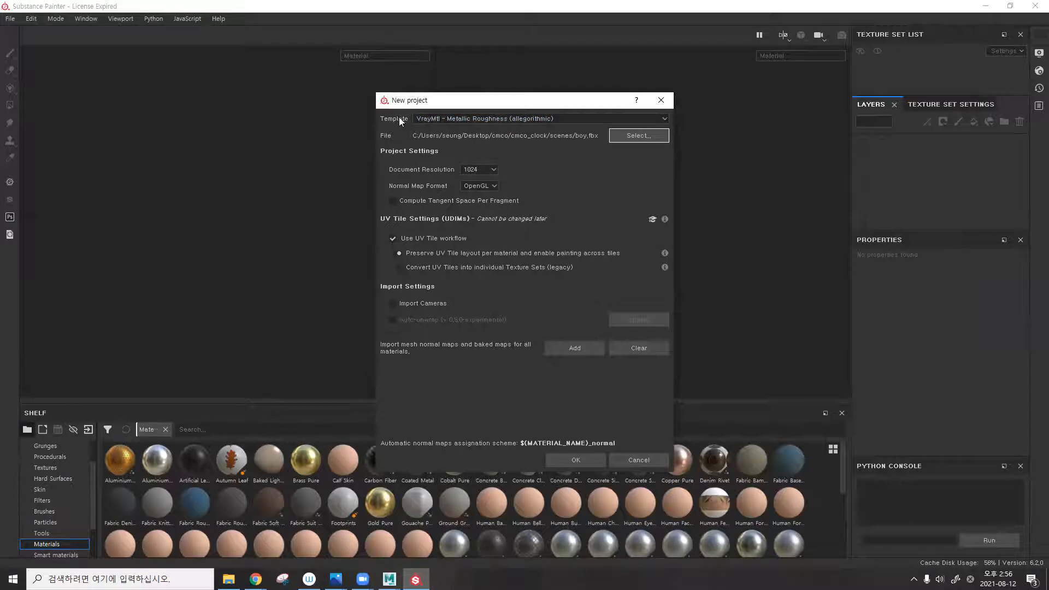
Create the project with the VRayMtl - Metallic Roughness template and the UV Tile workflow turned off.
click(418, 118)
scroll(431, 152, down, 1)
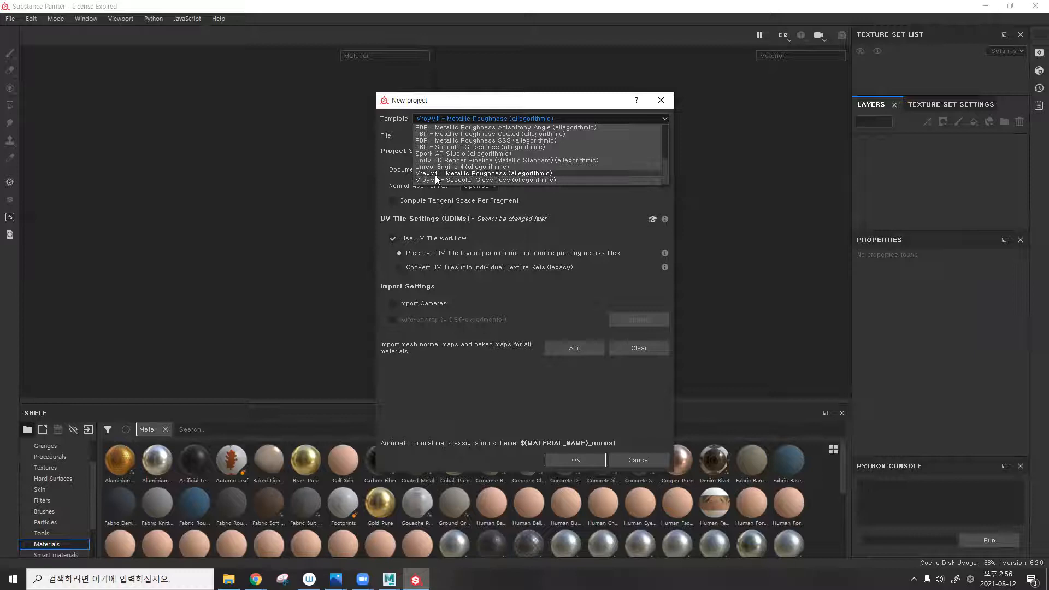
click(435, 174)
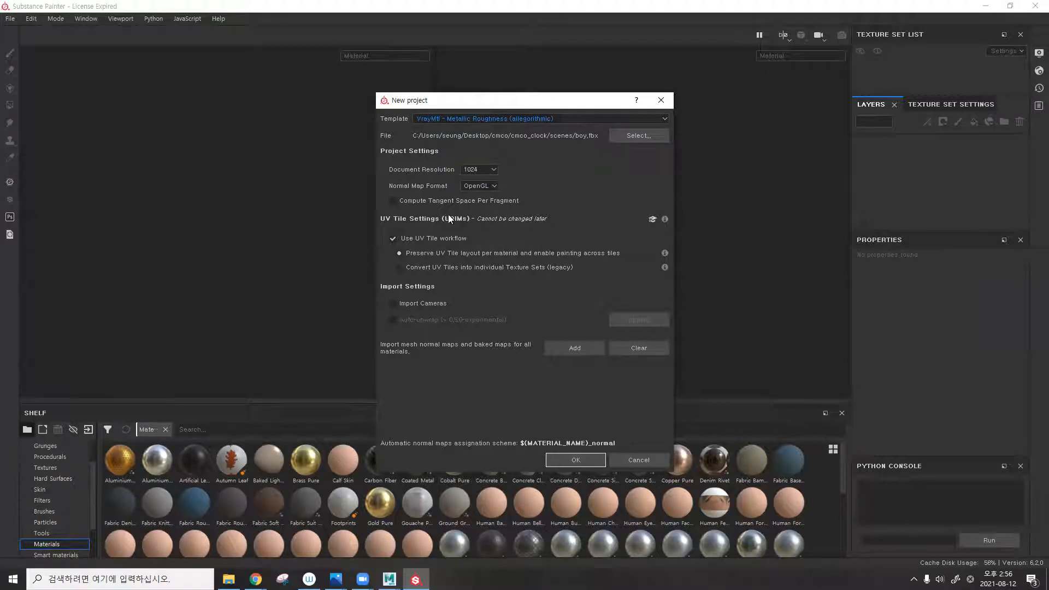
click(411, 238)
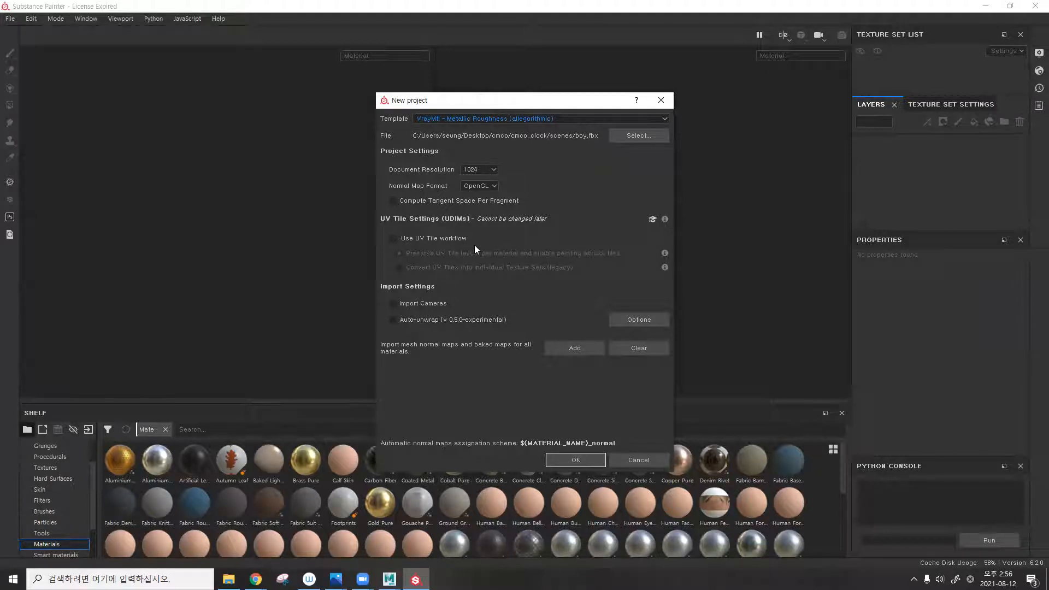
click(584, 460)
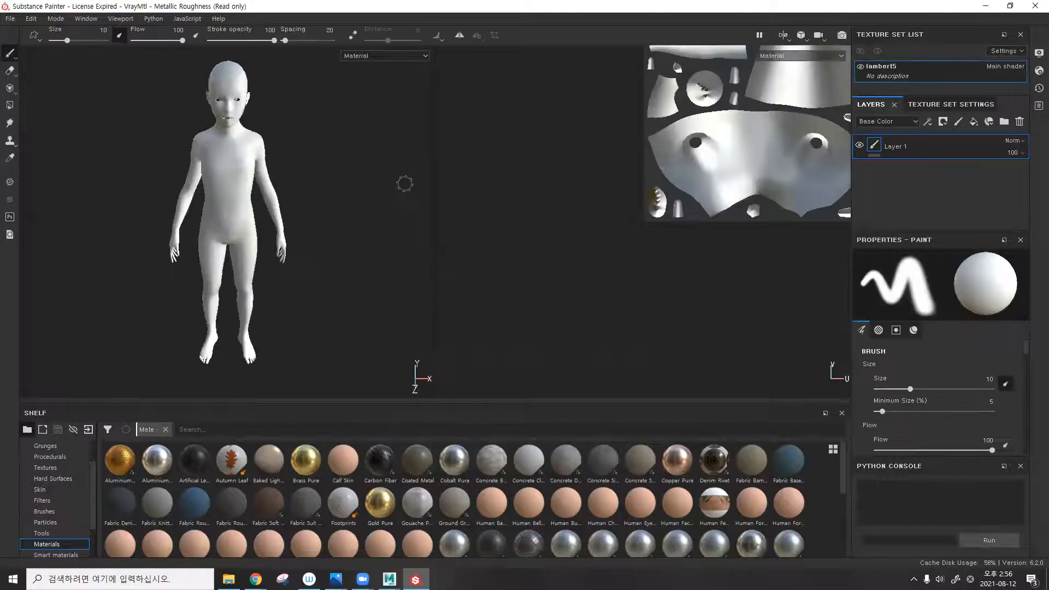
Widen the 3D viewport in the split 3D/2D layout and frame the full UV layout in the 2D view.
alt+drag(335, 172, 341, 143)
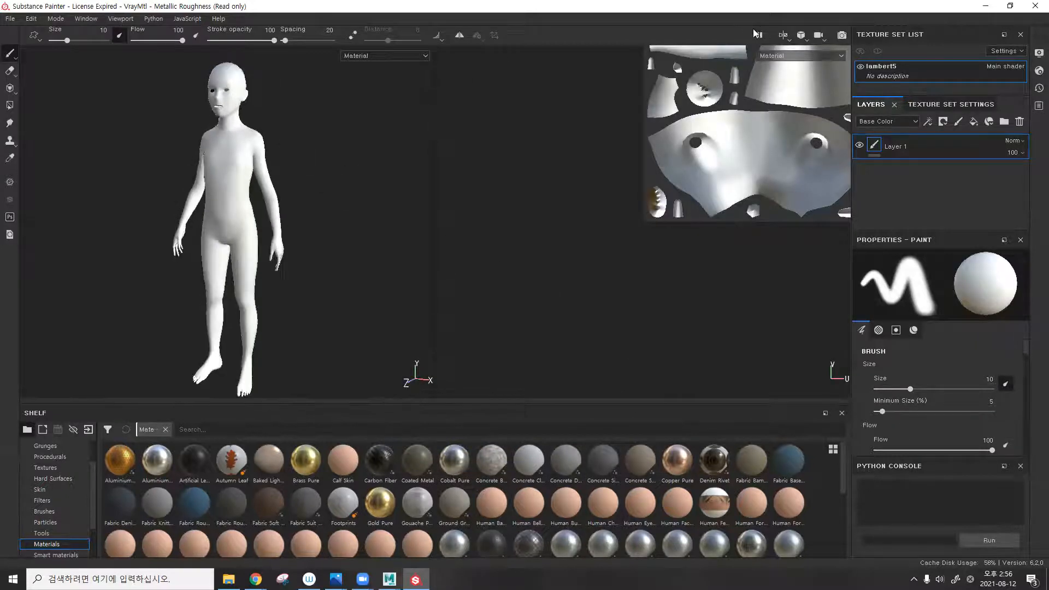
click(784, 36)
click(806, 55)
drag(433, 139, 526, 145)
alt+middle_drag(733, 189, 598, 267)
scroll(721, 189, down, 4)
alt+middle_drag(708, 171, 641, 197)
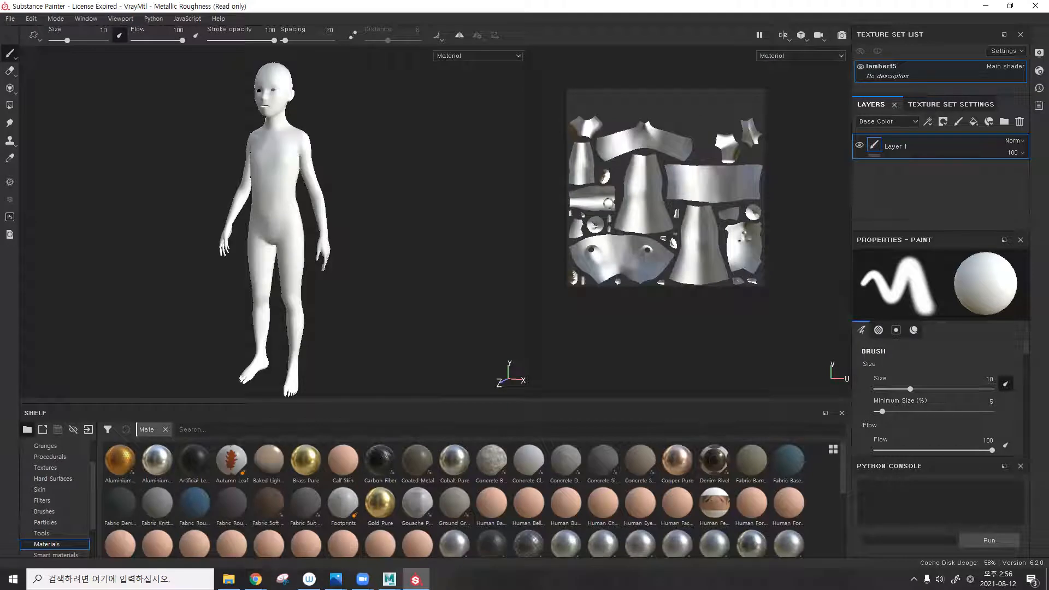
Orbit to the character's other side and rotate the environment lighting around it.
mouse_move(272, 131)
alt+mouse_down()
mouse_move(386, 146)
mouse_move(346, 157)
mouse_move(461, 155)
mouse_move(309, 162)
alt+mouse_up()
shift+right_drag(310, 162, 355, 164)
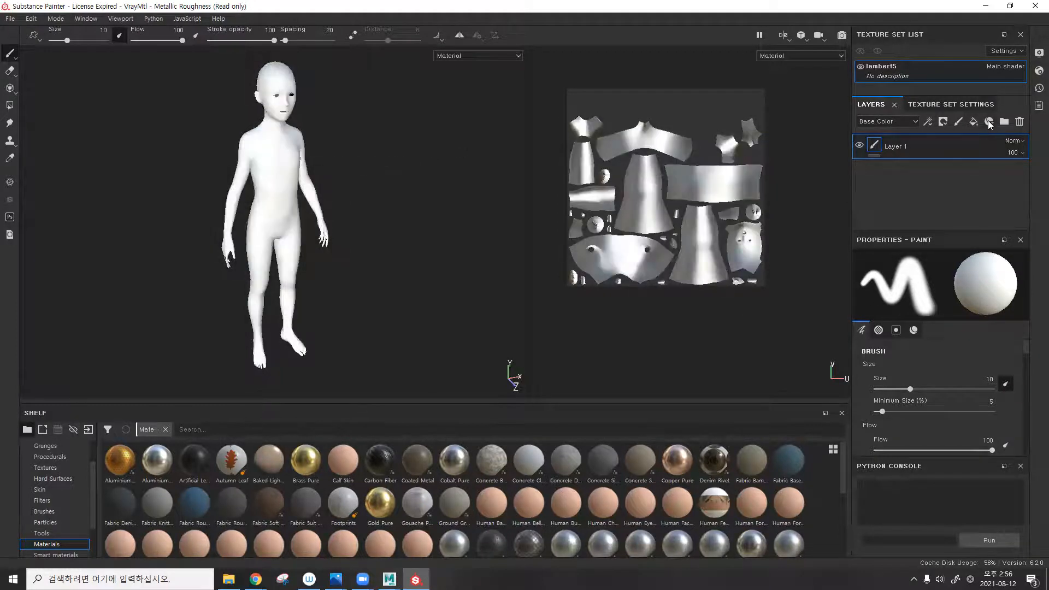
Open mesh map baking for the lambert5 texture set and set the output size to 2048.
click(960, 107)
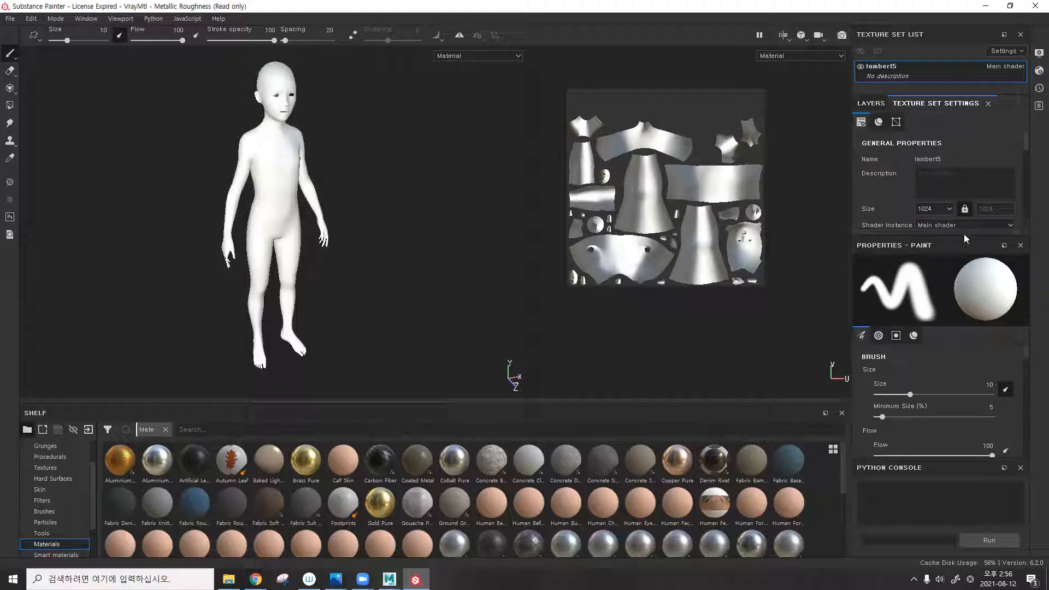
drag(965, 241, 965, 346)
scroll(948, 280, down, 3)
scroll(948, 280, down, 5)
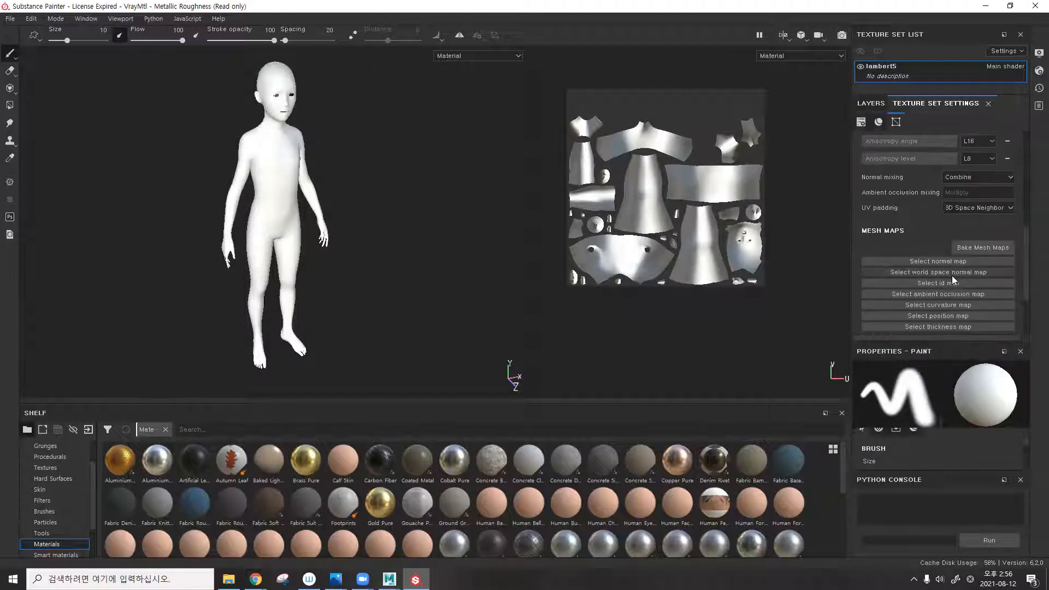
click(978, 247)
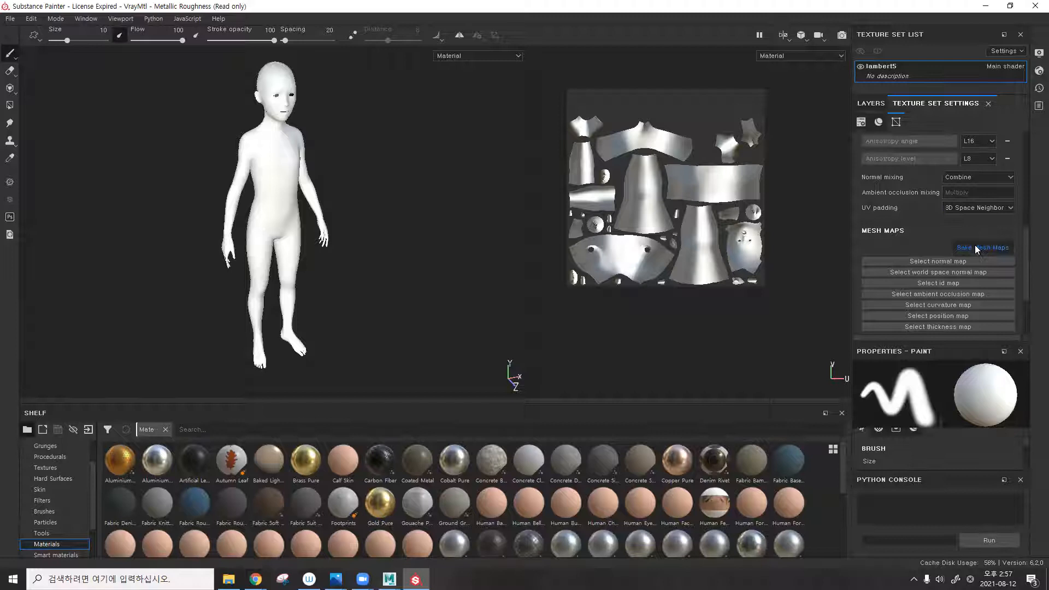
click(548, 138)
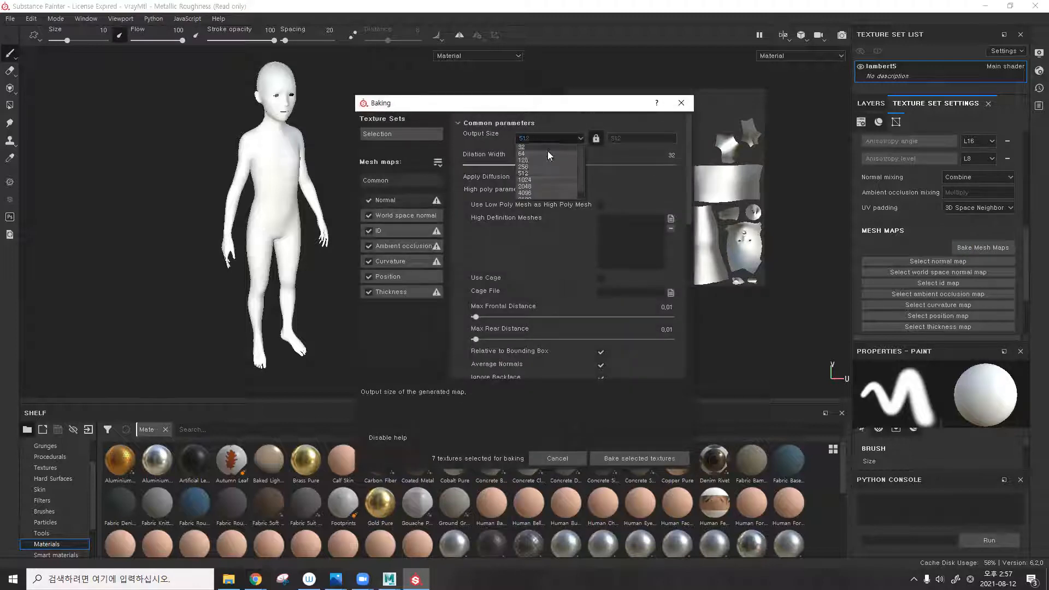
click(552, 185)
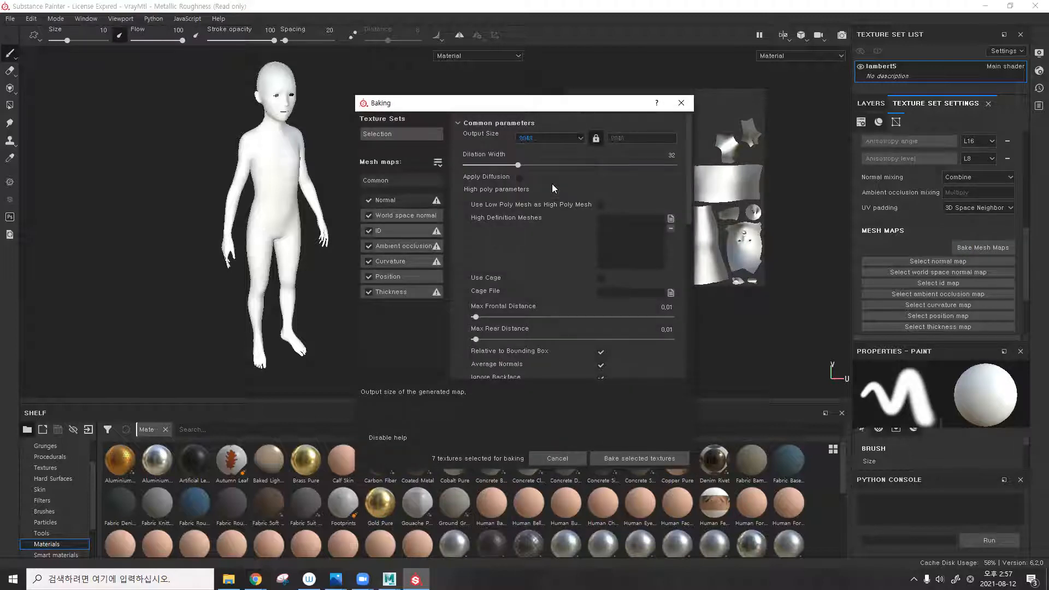
Exclude the Normal, ID and Thickness maps and bake world space normal, ambient occlusion, curvature and position.
click(368, 201)
click(369, 231)
click(368, 292)
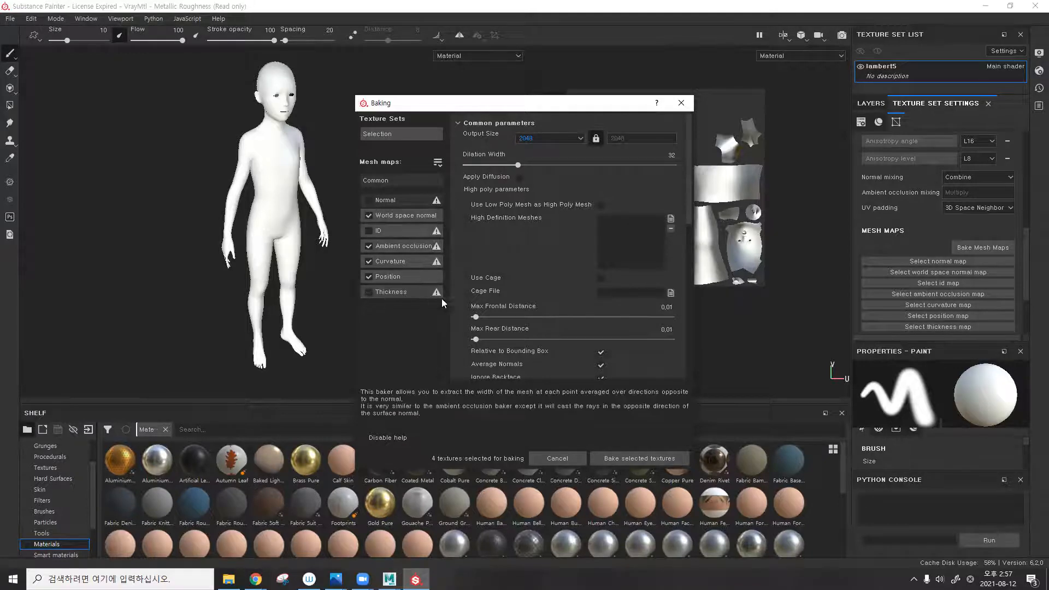
click(608, 458)
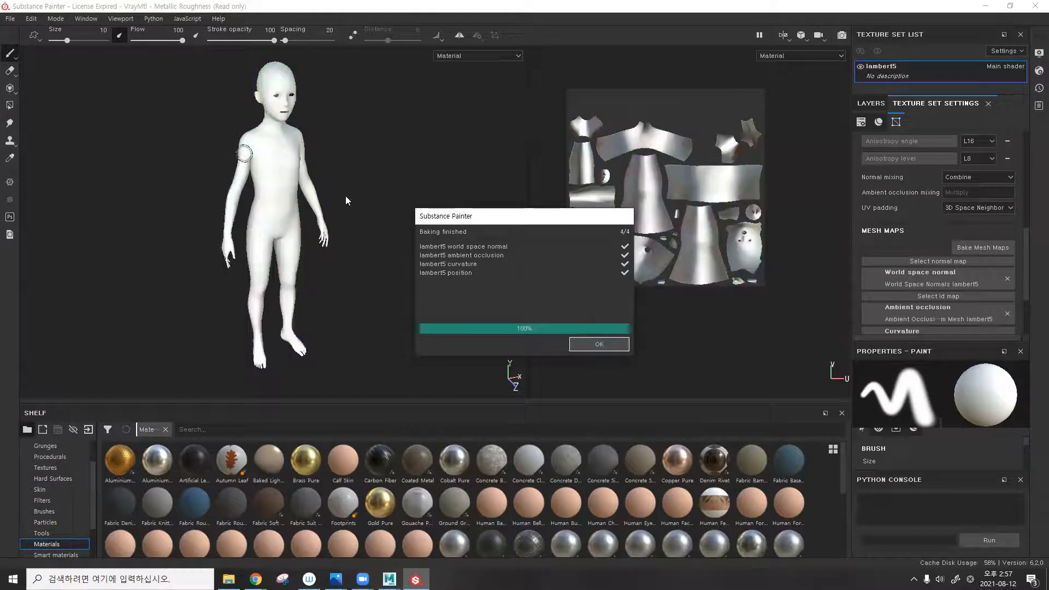
click(599, 344)
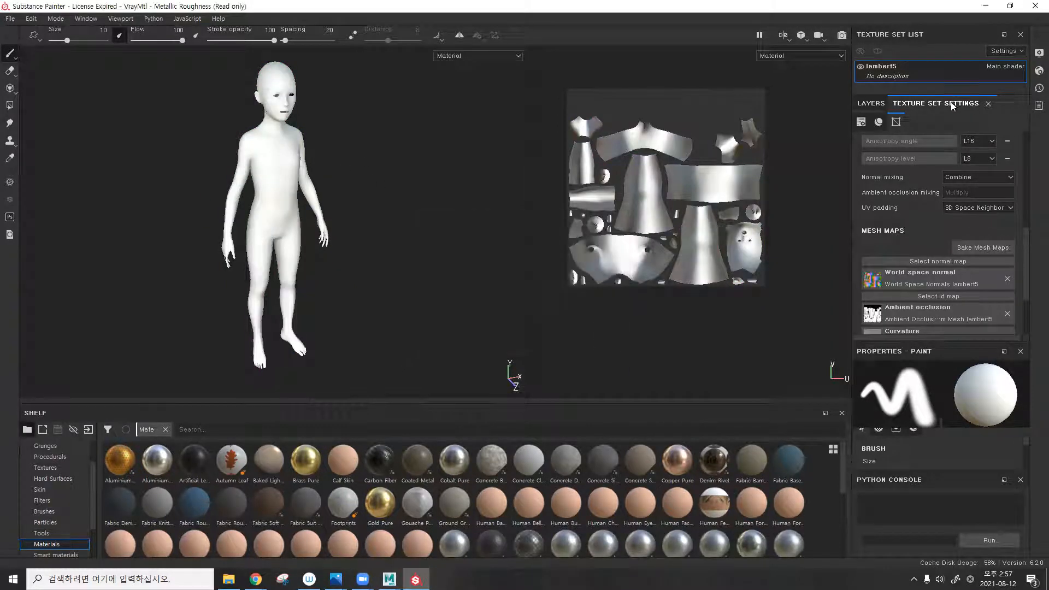
Return to the layer stack and set the paint brush's base color to pure red.
click(871, 104)
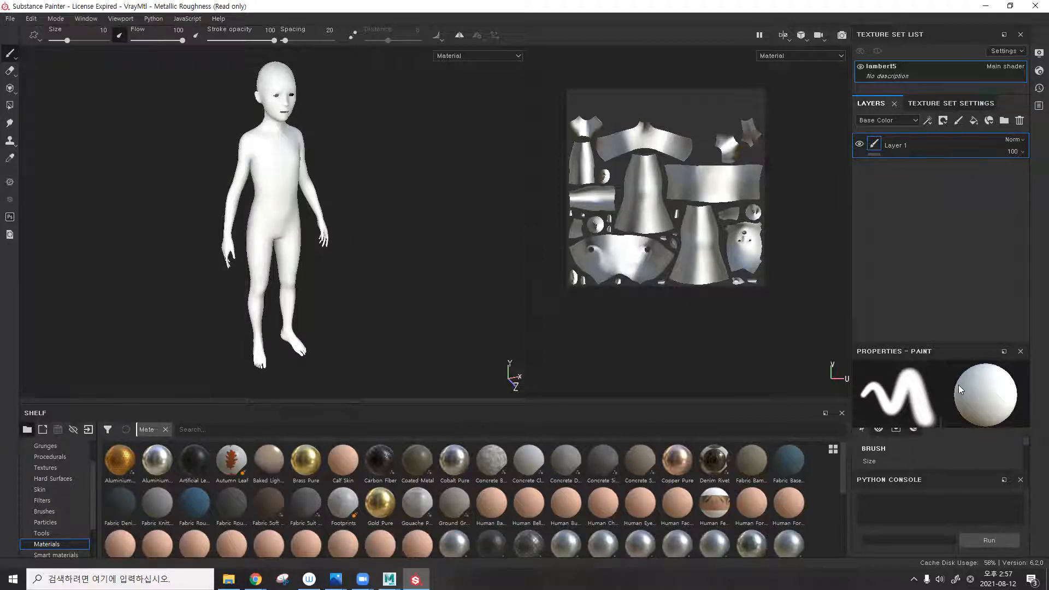
drag(952, 342, 932, 217)
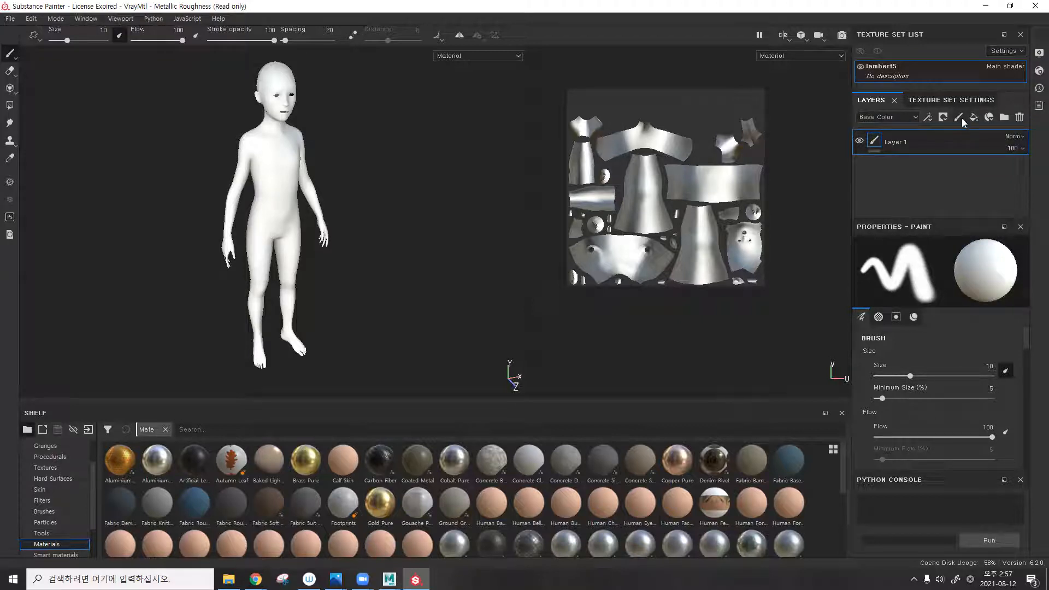
scroll(938, 396, down, 10)
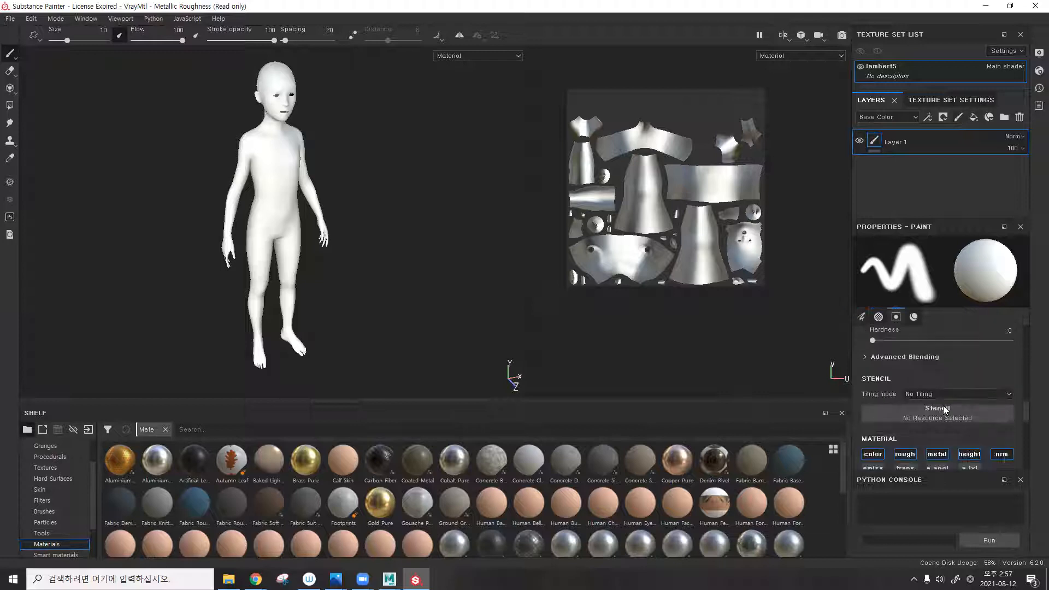
click(945, 444)
drag(958, 466, 994, 459)
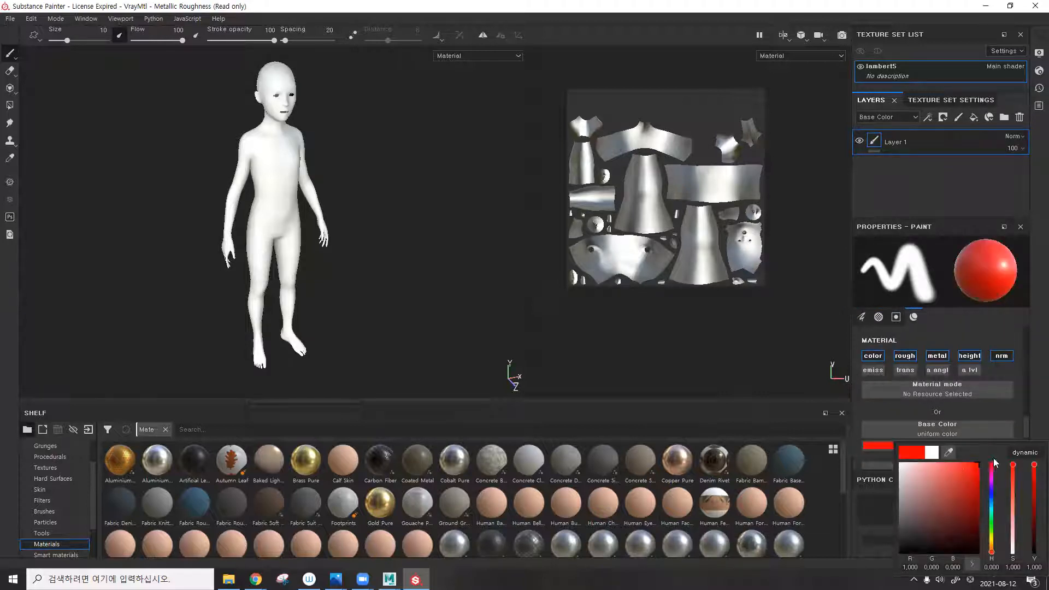
Paint a red test stroke on the 3D model from the head down the torso to the hip.
click(244, 83)
drag(263, 81, 262, 236)
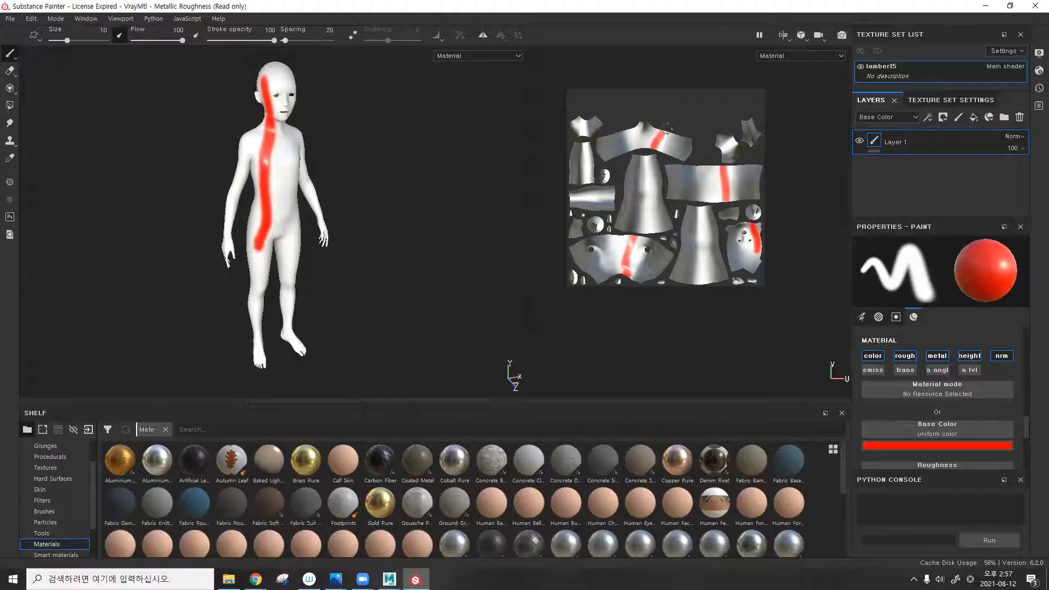
scroll(331, 122, up, 5)
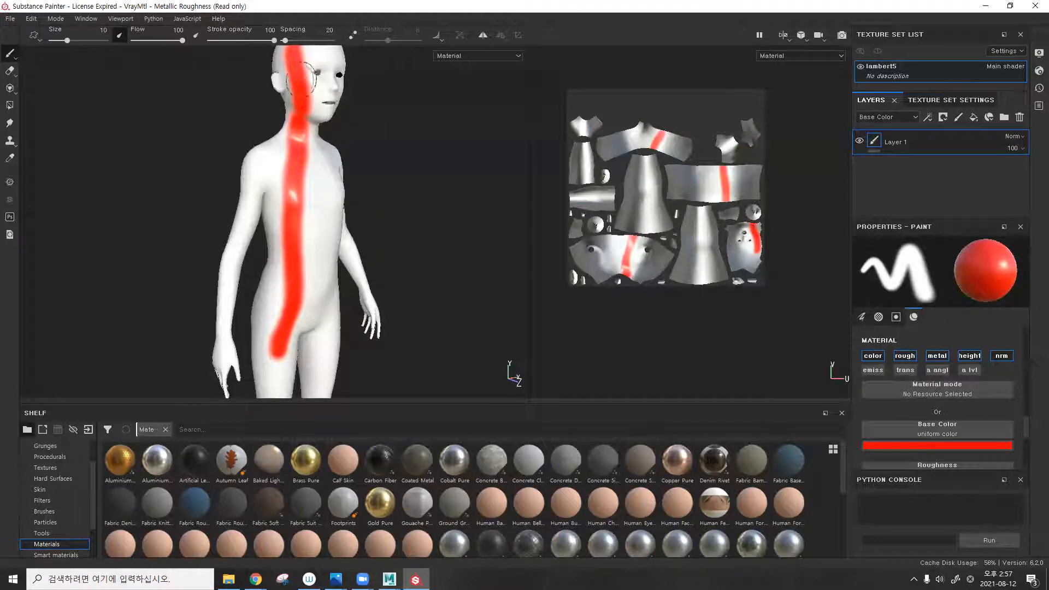
scroll(647, 139, up, 5)
Paint red test strokes directly on the UV islands in the 2D view and undo the last two strokes.
drag(714, 136, 723, 127)
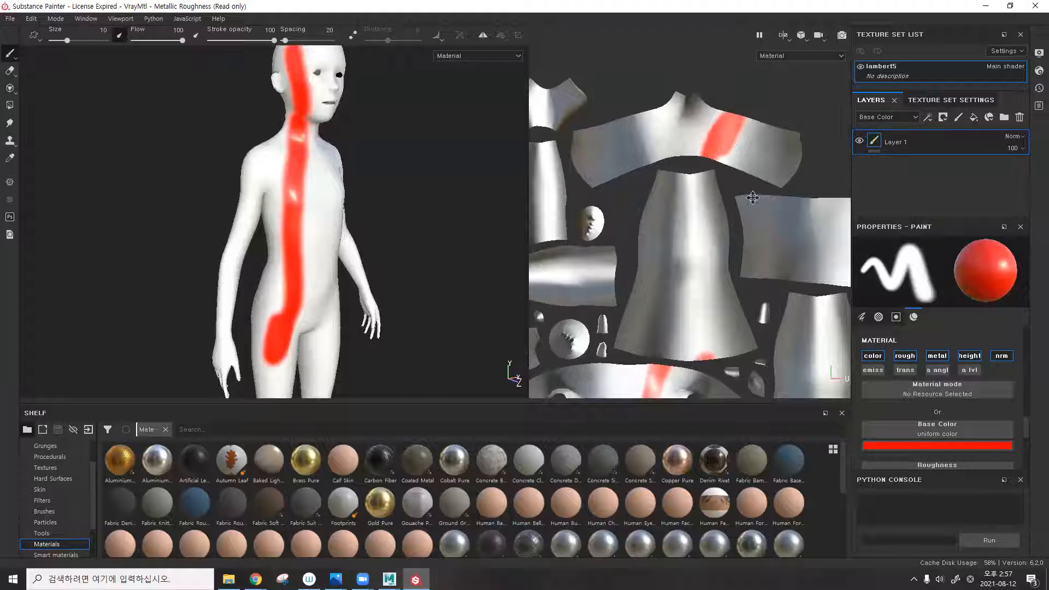
middle_drag(752, 197, 748, 144)
drag(756, 146, 759, 186)
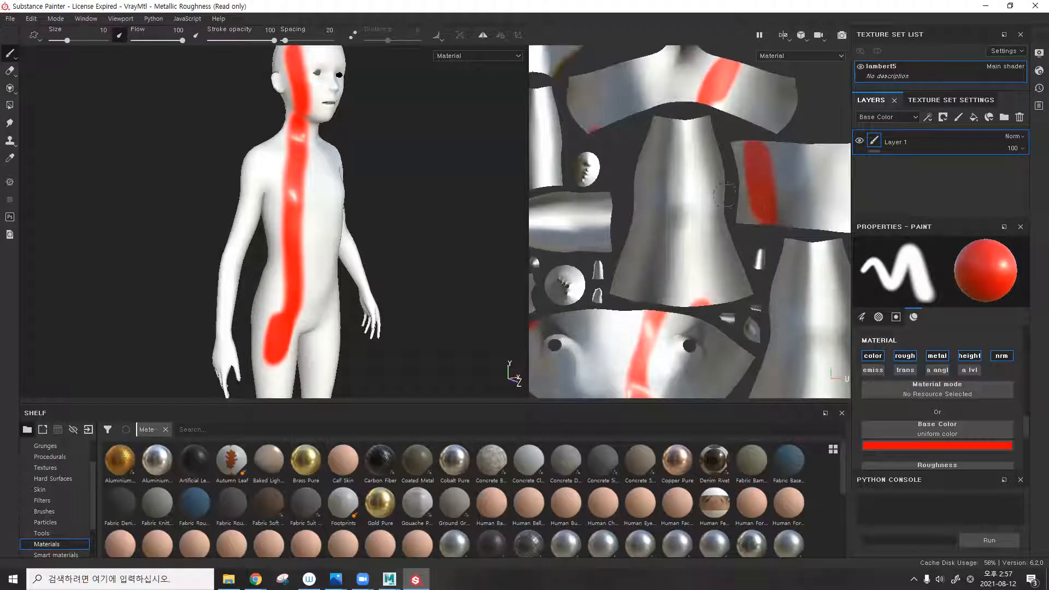
key(ctrl+z)
key(ctrl+z)
Paint another red test stroke from the back of the head down the character's side and past the hip.
alt+drag(306, 180, 404, 175)
drag(236, 159, 240, 265)
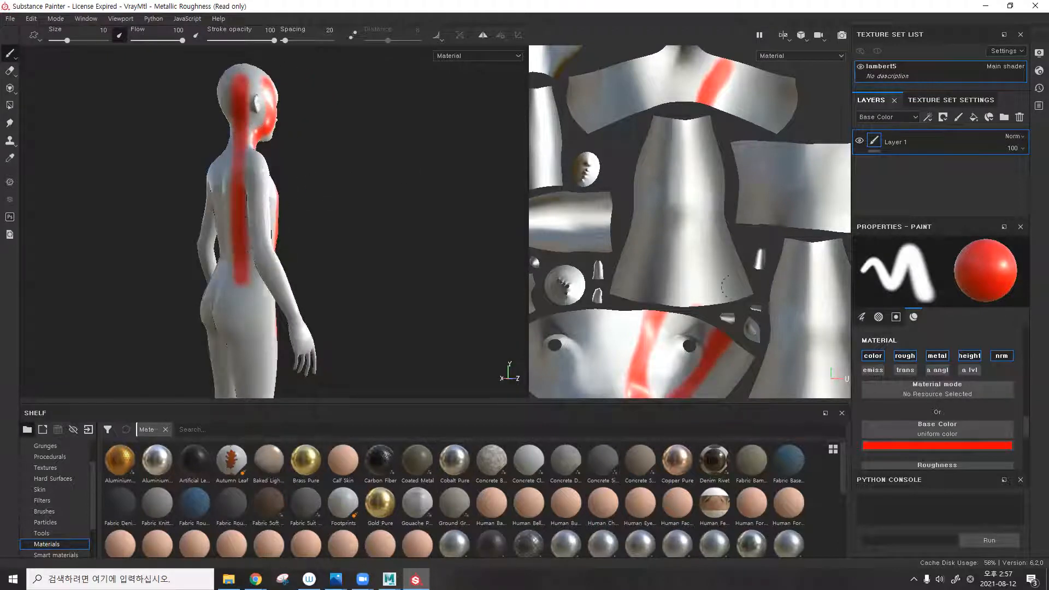
scroll(727, 285, down, 8)
drag(251, 114, 245, 350)
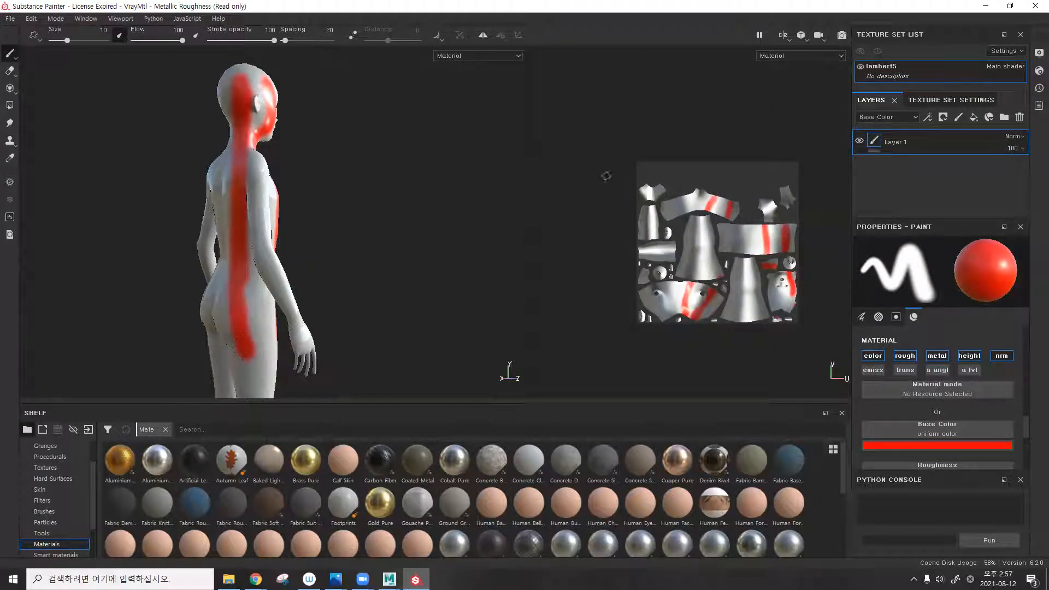
scroll(757, 233, up, 4)
alt+drag(289, 153, 246, 171)
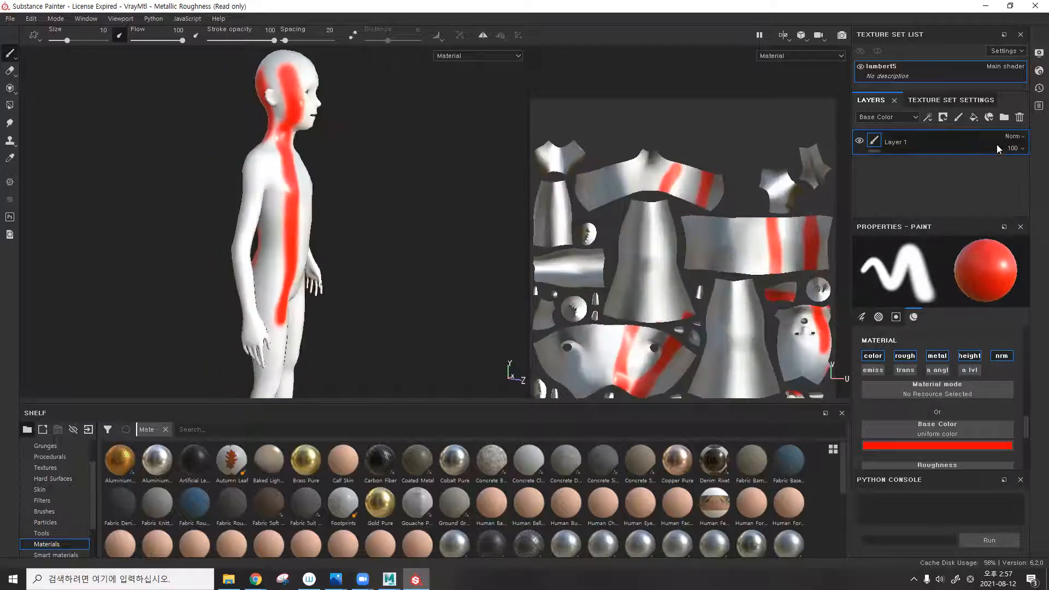
Delete the painted Layer 1 and show the smart materials in an enlarged shelf.
click(1019, 118)
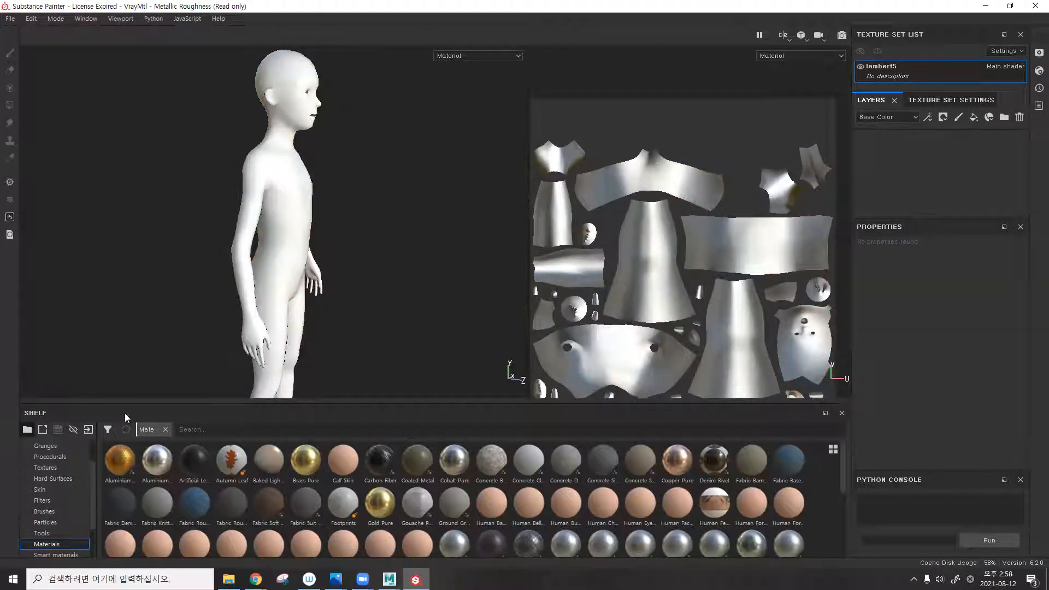
drag(155, 407, 148, 350)
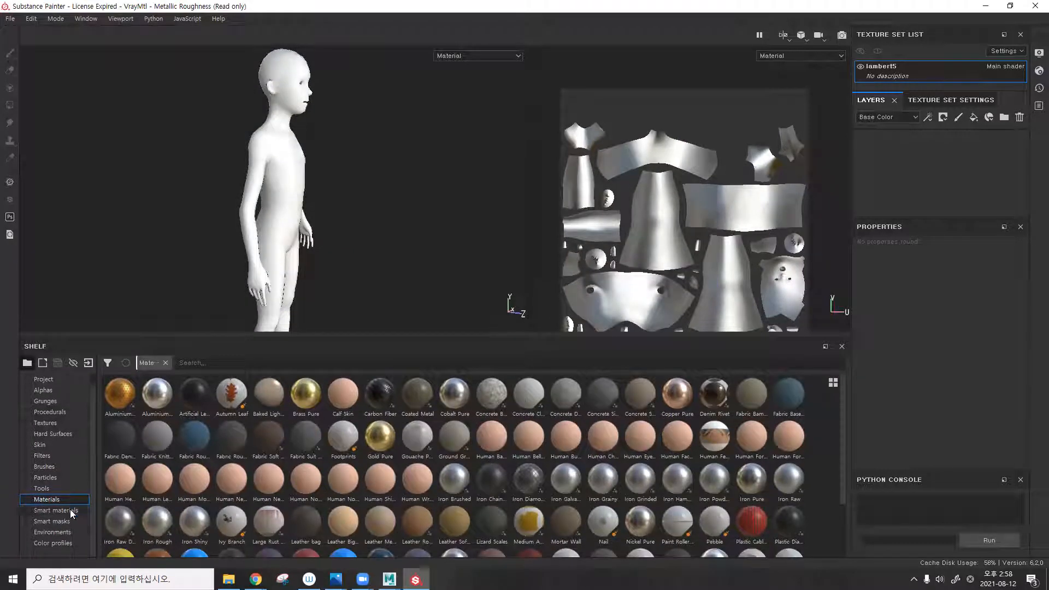
click(56, 510)
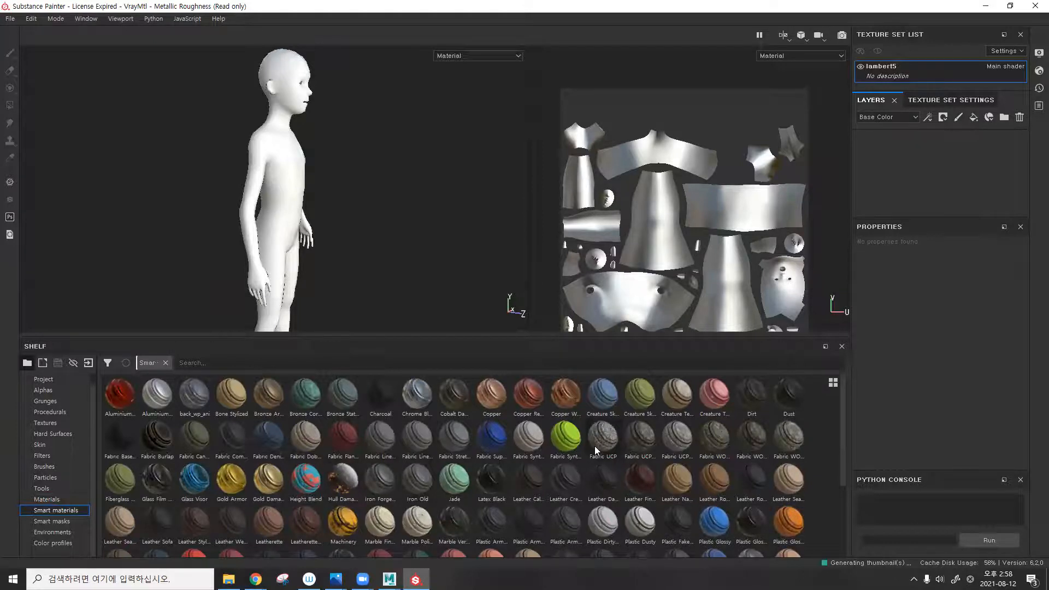
Add the Machinery smart material to the layer stack and check it on the character's upper body.
scroll(580, 434, down, 3)
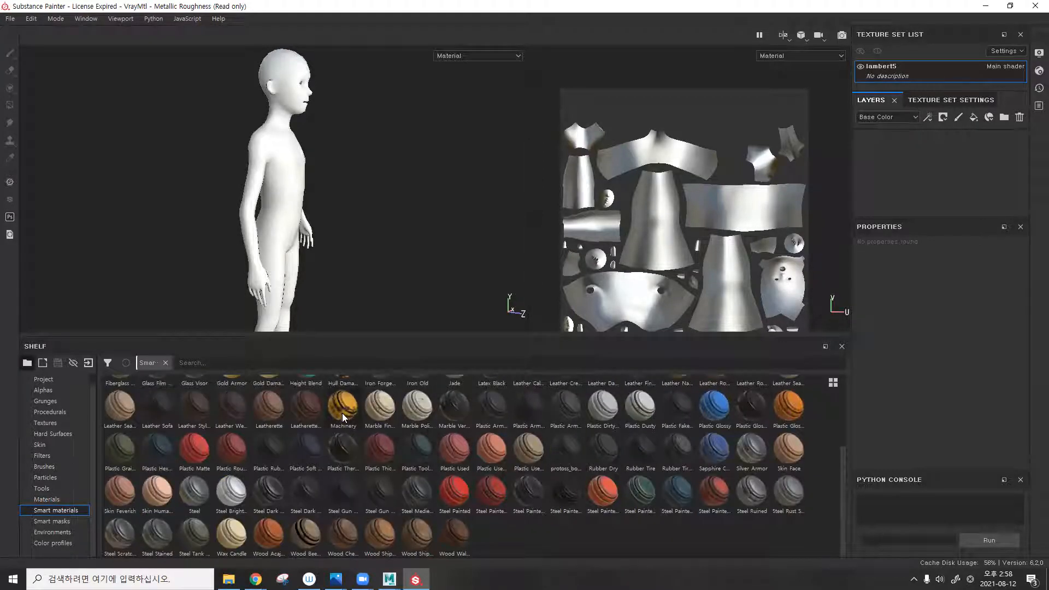
drag(340, 410, 891, 178)
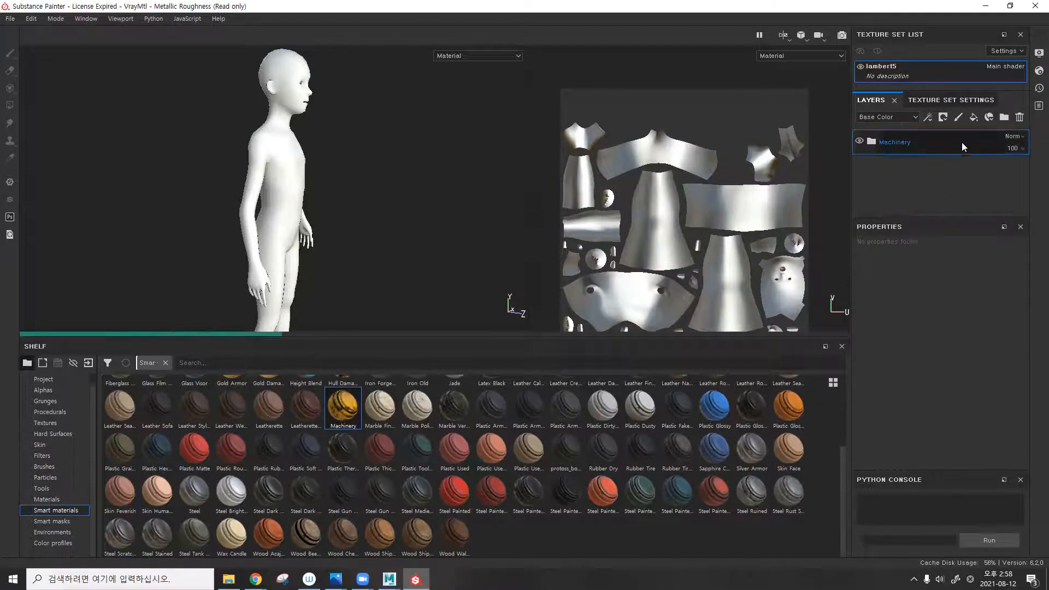
alt+drag(323, 208, 268, 207)
scroll(393, 176, up, 3)
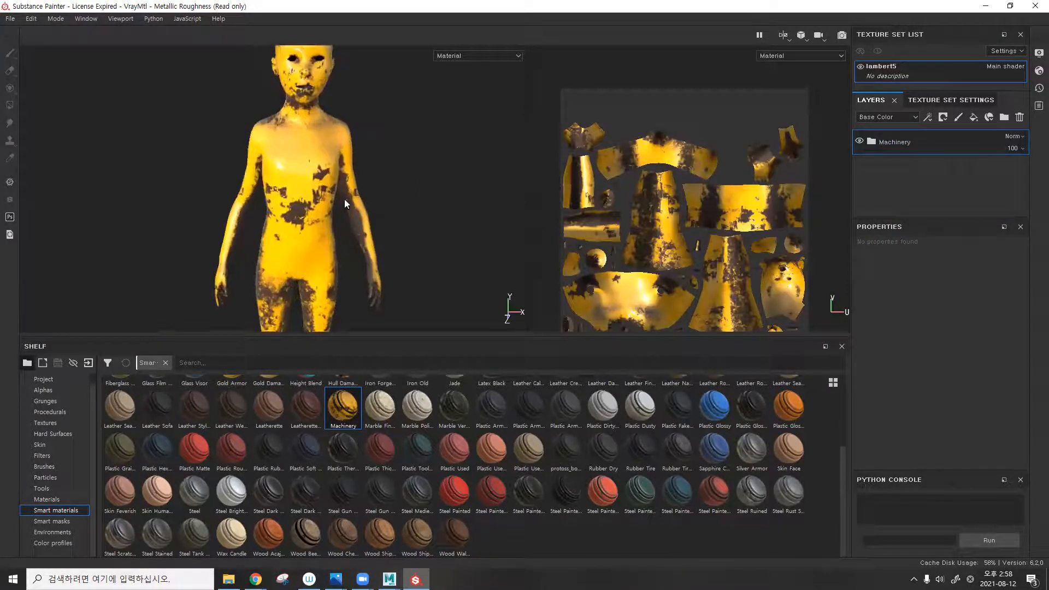
alt+drag(344, 202, 372, 187)
Check the Machinery material under rotated environment lighting and delete its layer.
drag(390, 336, 387, 443)
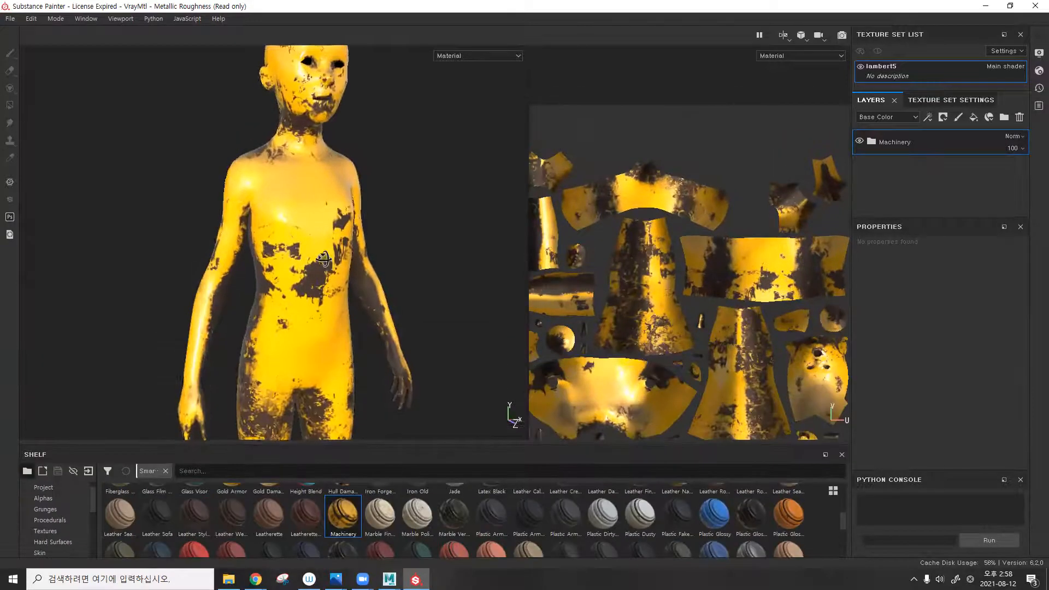
scroll(259, 261, down, 3)
alt+drag(259, 260, 364, 239)
shift+right_drag(363, 239, 438, 241)
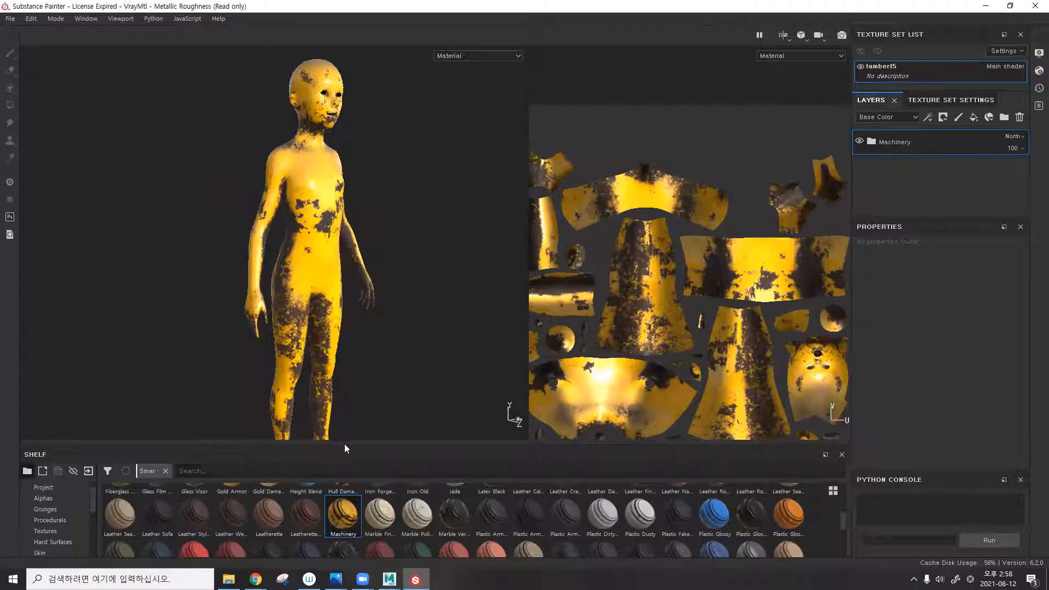
drag(347, 444, 350, 255)
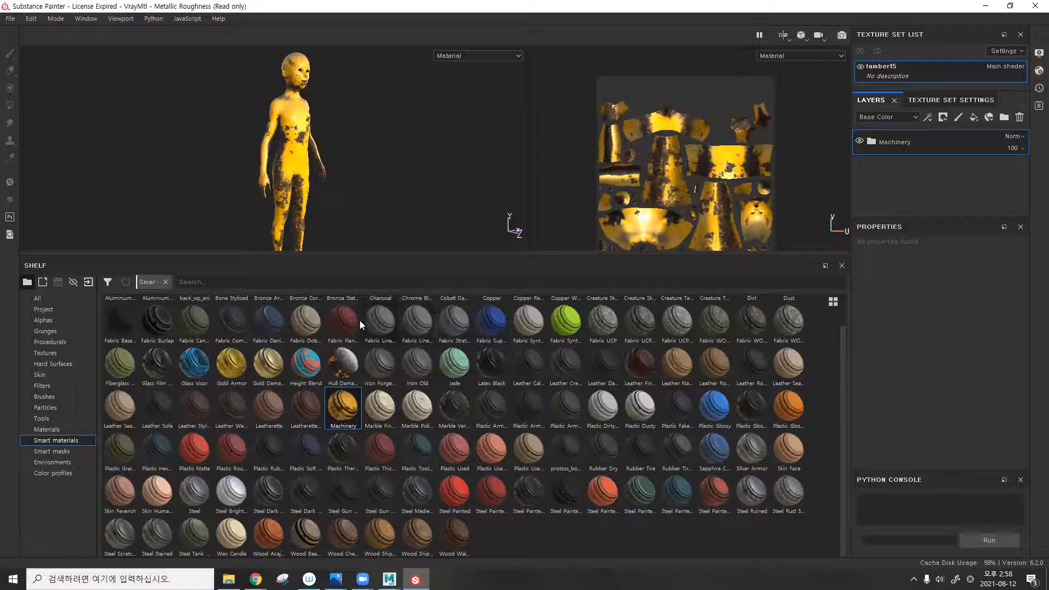
click(1020, 117)
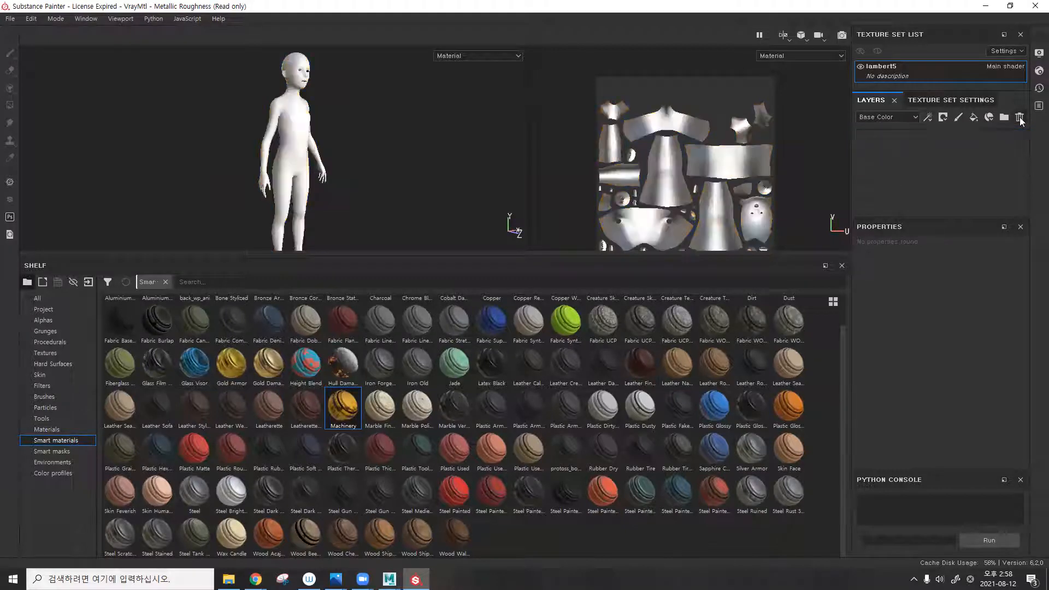
Try the Fabric UCP smart material on the character under rotated lighting and delete its layer.
scroll(602, 324, up, 1)
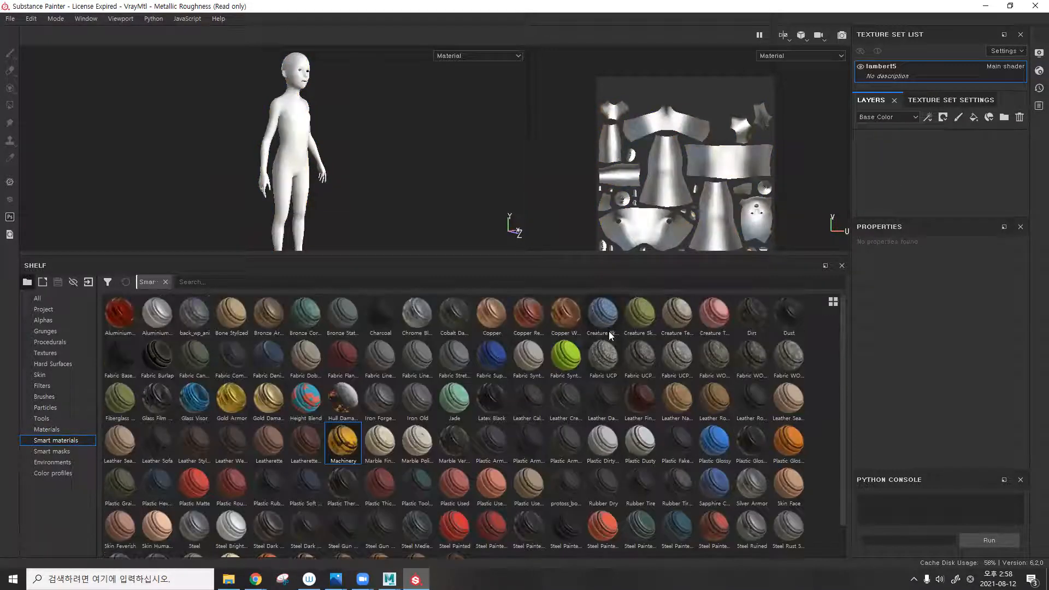
mouse_move(609, 350)
drag(610, 351, 391, 393)
scroll(441, 164, up, 5)
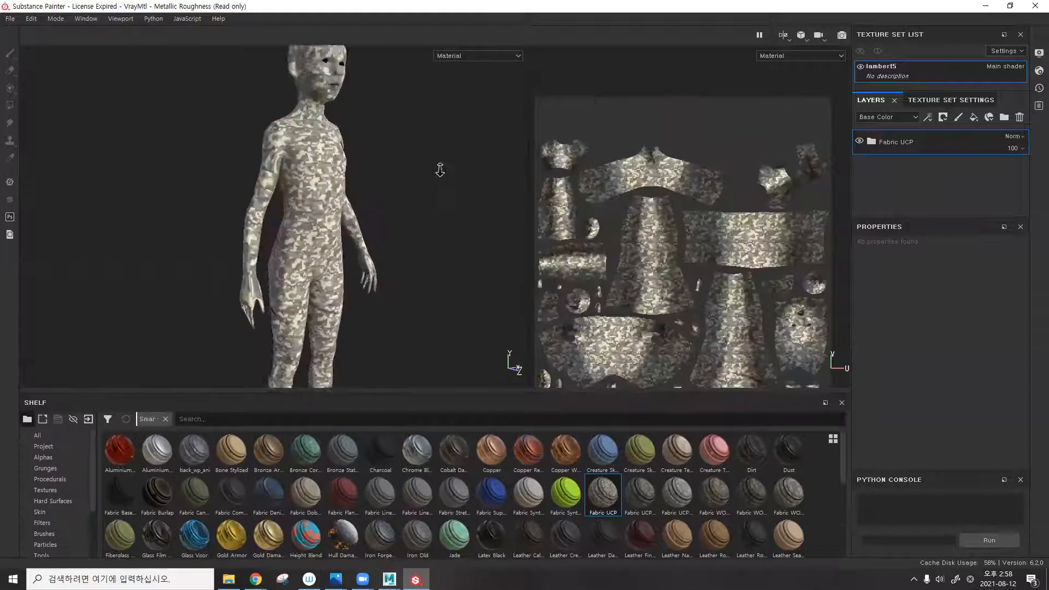
alt+middle_drag(286, 286, 281, 394)
alt+drag(279, 235, 382, 209)
shift+right_drag(382, 203, 485, 192)
click(1019, 117)
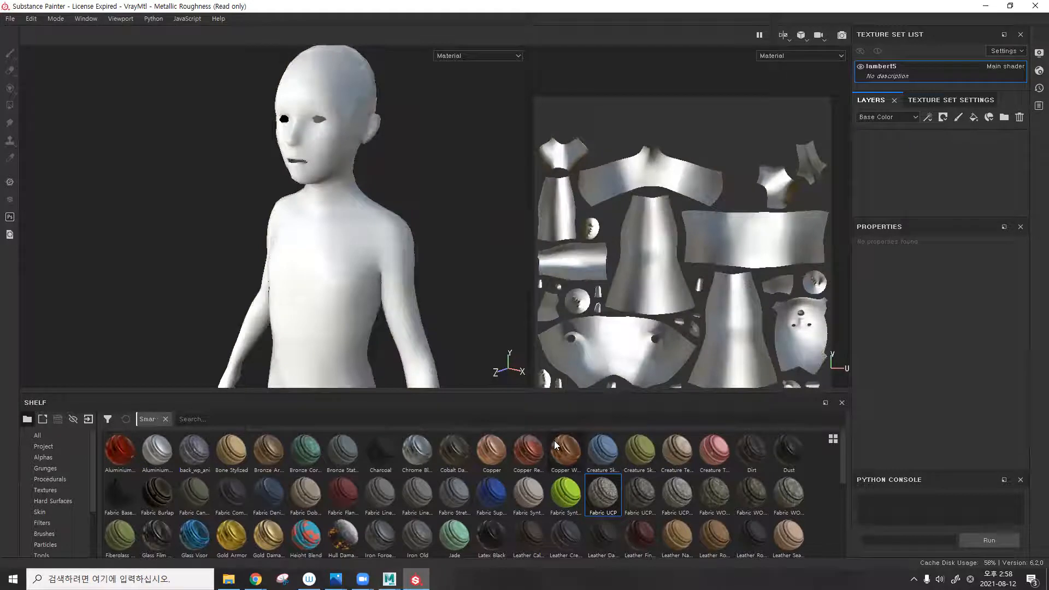
Add the Copper Red Bleached smart material to the layer stack and inspect it around the character's body.
mouse_move(546, 442)
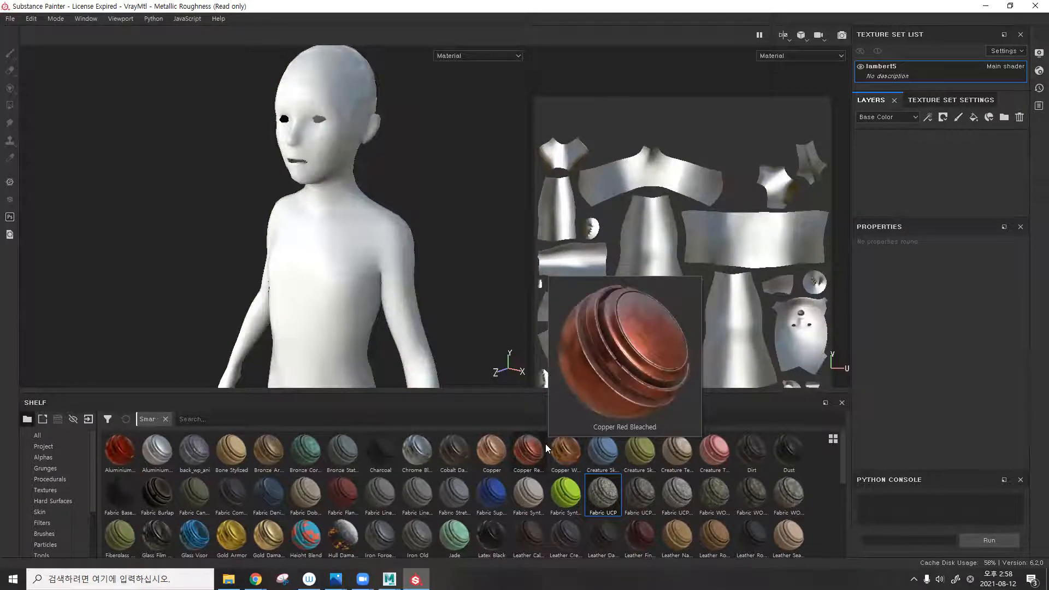
click(544, 453)
drag(668, 374, 812, 193)
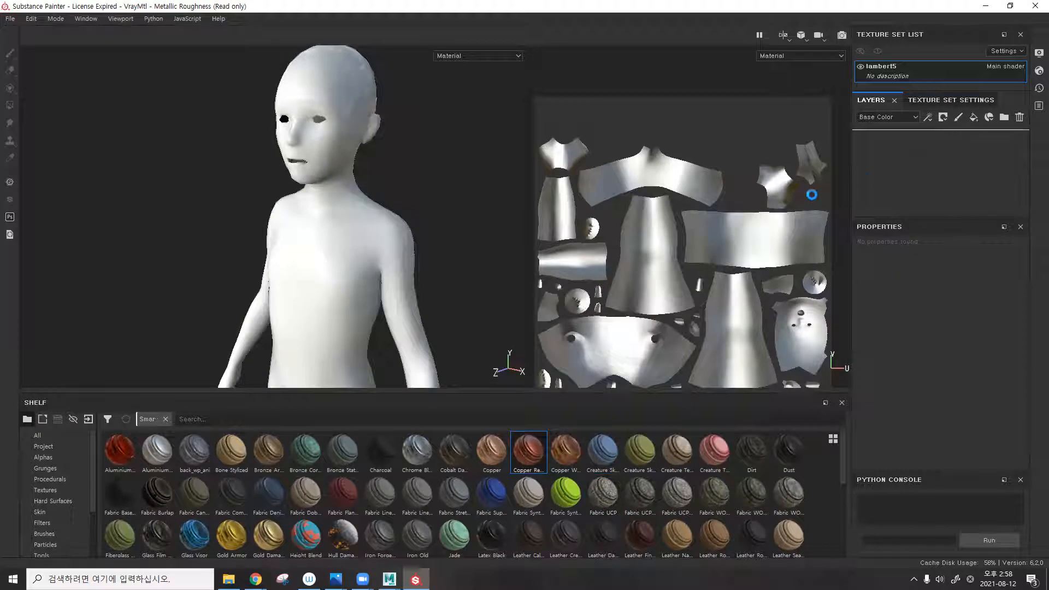
alt+drag(398, 235, 349, 280)
alt+middle_drag(349, 280, 310, 175)
alt+drag(312, 237, 293, 171)
alt+middle_drag(296, 224, 300, 178)
alt+drag(299, 178, 235, 248)
alt+drag(367, 218, 415, 195)
alt+middle_drag(416, 196, 394, 282)
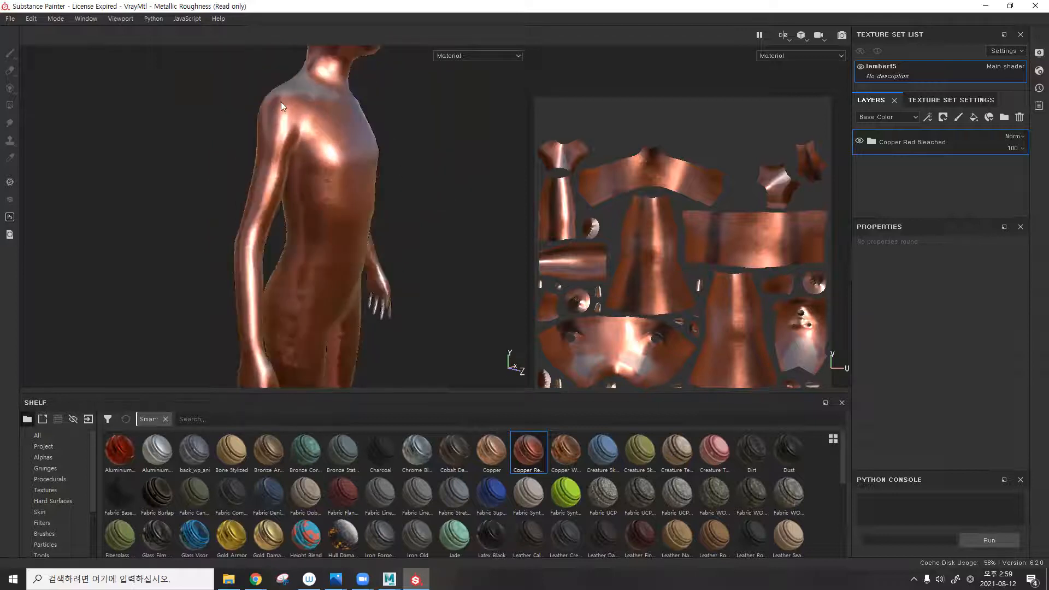
Examine the Copper Red Bleached material on the character's chest, arms and full body under rotated environment lighting.
alt+drag(315, 188, 230, 213)
alt+middle_drag(352, 153, 314, 199)
alt+drag(314, 199, 423, 186)
alt+middle_drag(358, 229, 384, 153)
alt+drag(384, 152, 450, 188)
alt+right_drag(235, 229, 250, 248)
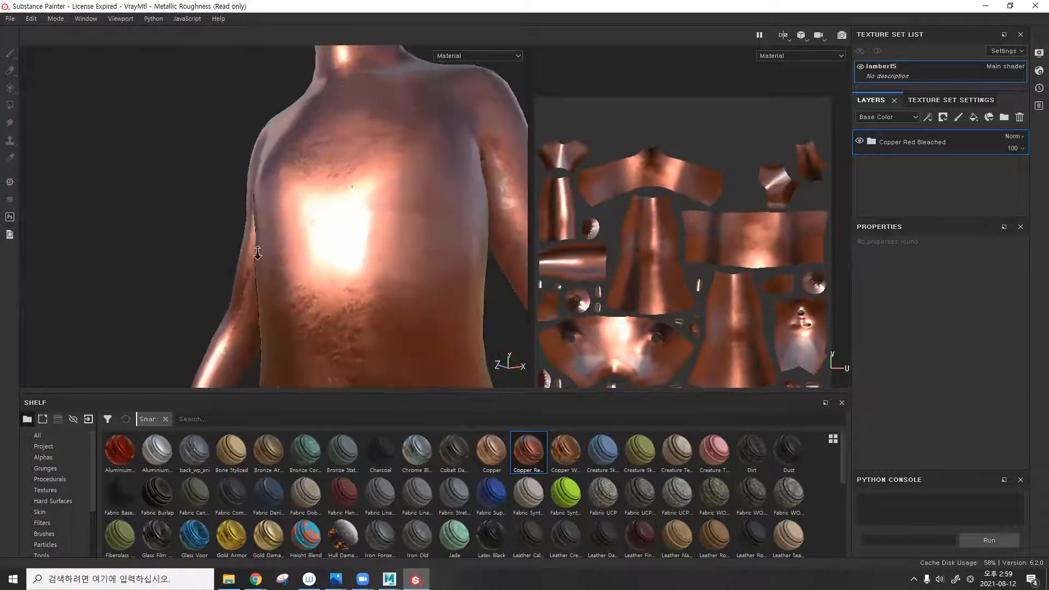
mouse_move(251, 248)
alt+mouse_down()
mouse_move(218, 267)
mouse_move(230, 247)
alt+mouse_up()
shift+right_drag(231, 247, 159, 241)
alt+drag(327, 224, 393, 218)
alt+right_drag(393, 218, 347, 318)
alt+middle_drag(417, 315, 414, 275)
alt+right_drag(414, 274, 299, 288)
alt+middle_drag(309, 355, 311, 279)
alt+drag(310, 280, 407, 301)
alt+right_drag(356, 291, 336, 275)
shift+right_drag(321, 276, 356, 272)
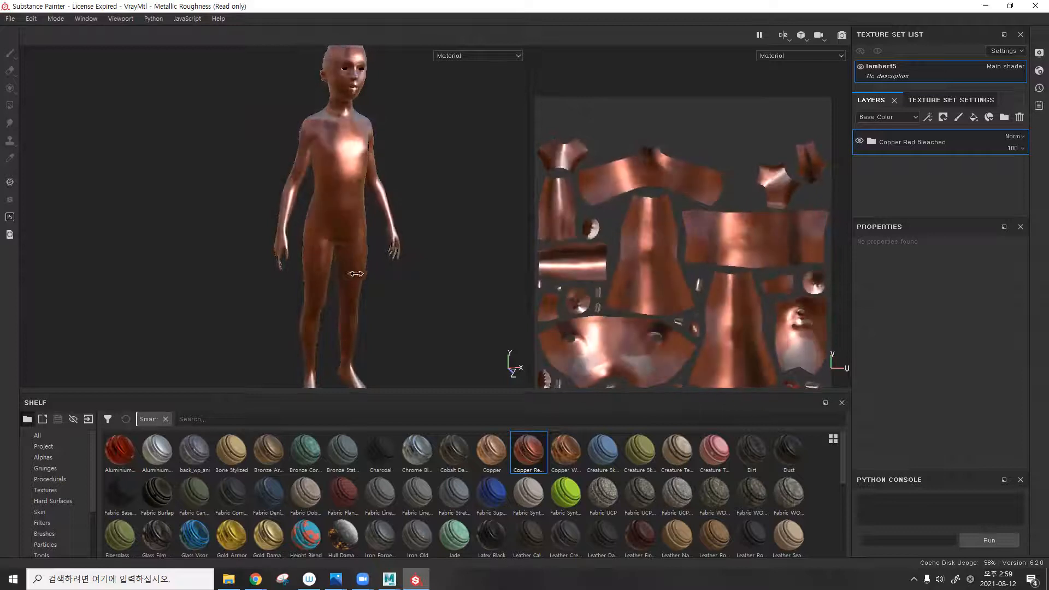
Replace the new fill layer with a paint layer and brush red onto the character's feet and right hand.
alt+middle_drag(353, 305, 349, 237)
alt+drag(349, 238, 359, 267)
alt+right_drag(359, 268, 358, 336)
alt+middle_drag(357, 332, 366, 248)
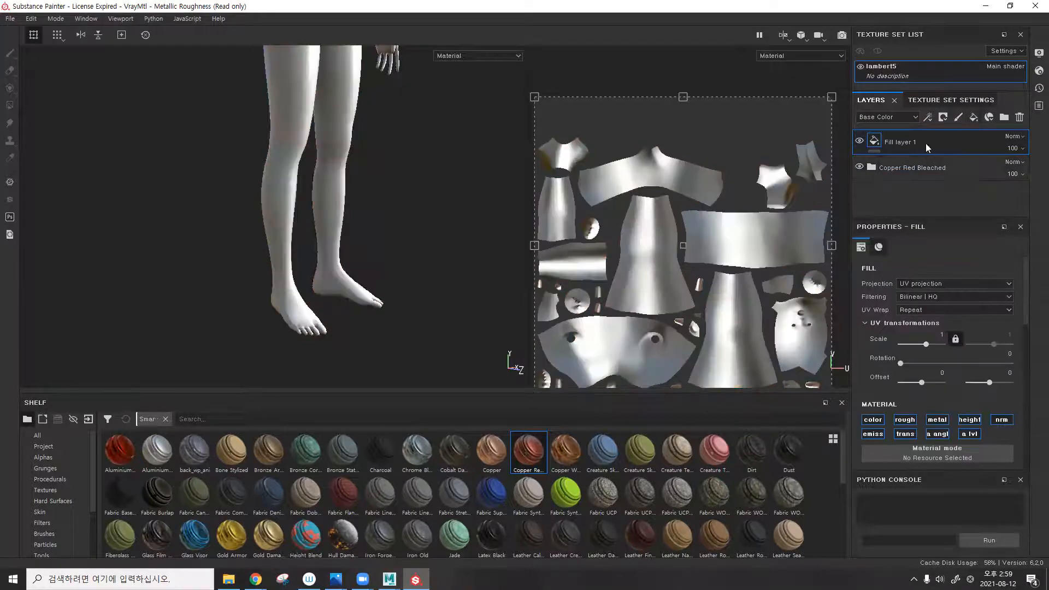
key(ctrl+z)
click(958, 117)
mouse_move(342, 292)
mouse_down()
mouse_move(328, 270)
mouse_move(364, 292)
mouse_move(292, 295)
mouse_move(305, 301)
mouse_up()
alt+middle_drag(334, 238, 369, 366)
drag(285, 120, 257, 166)
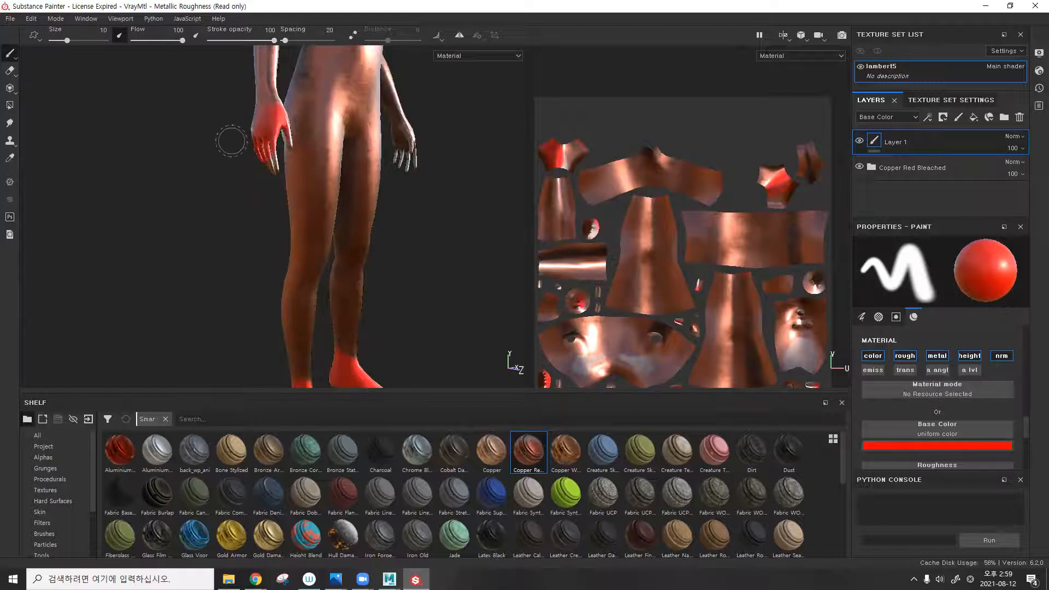
Fill the UV island of the character's right hand with white, using Polygon Fill in UV chunk mode.
key(4)
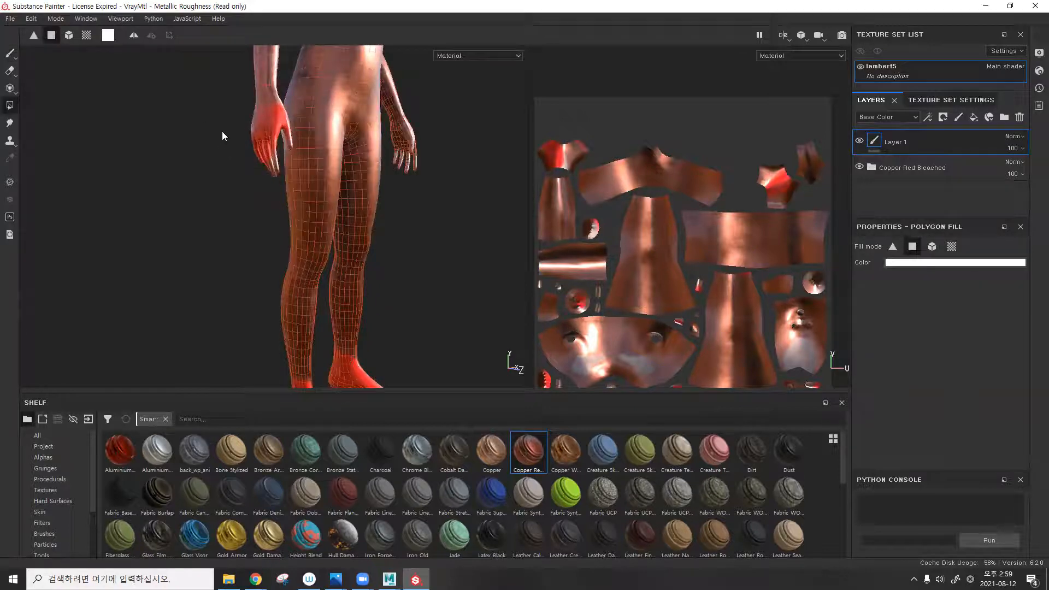
click(954, 248)
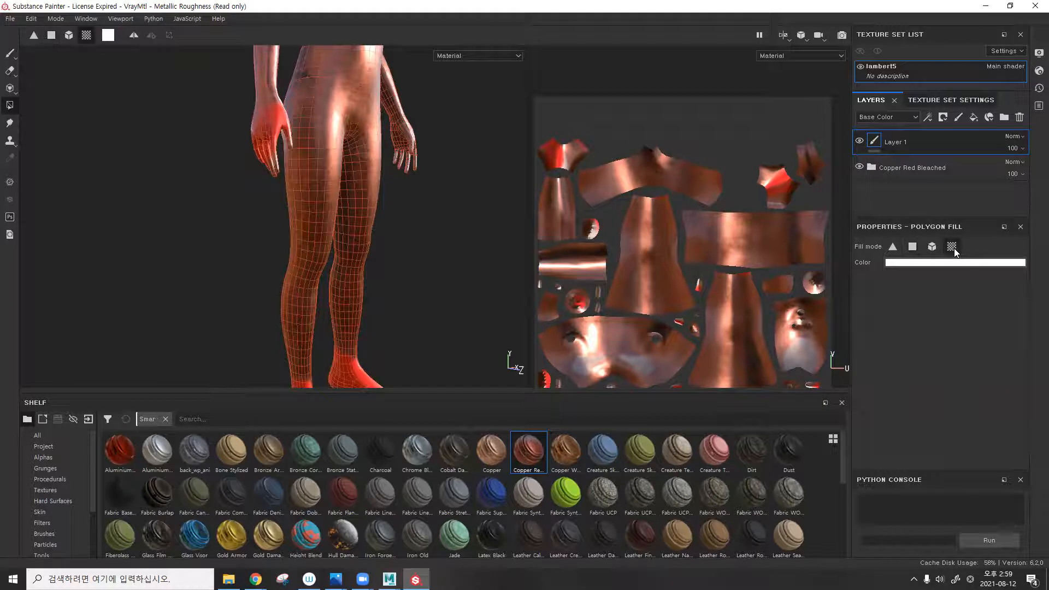
click(270, 123)
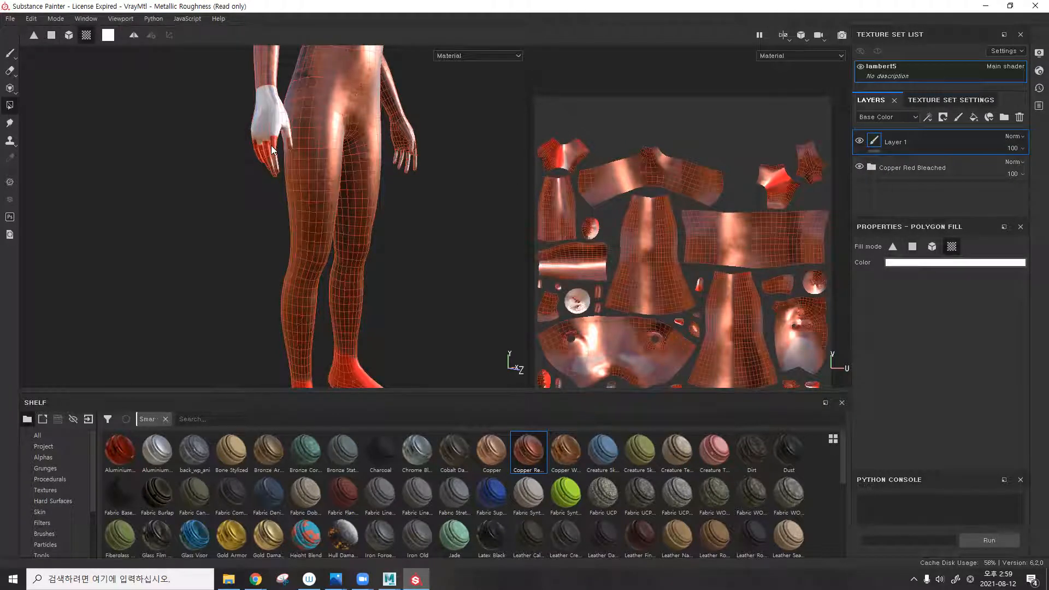
scroll(574, 306, down, 1)
scroll(576, 309, up, 5)
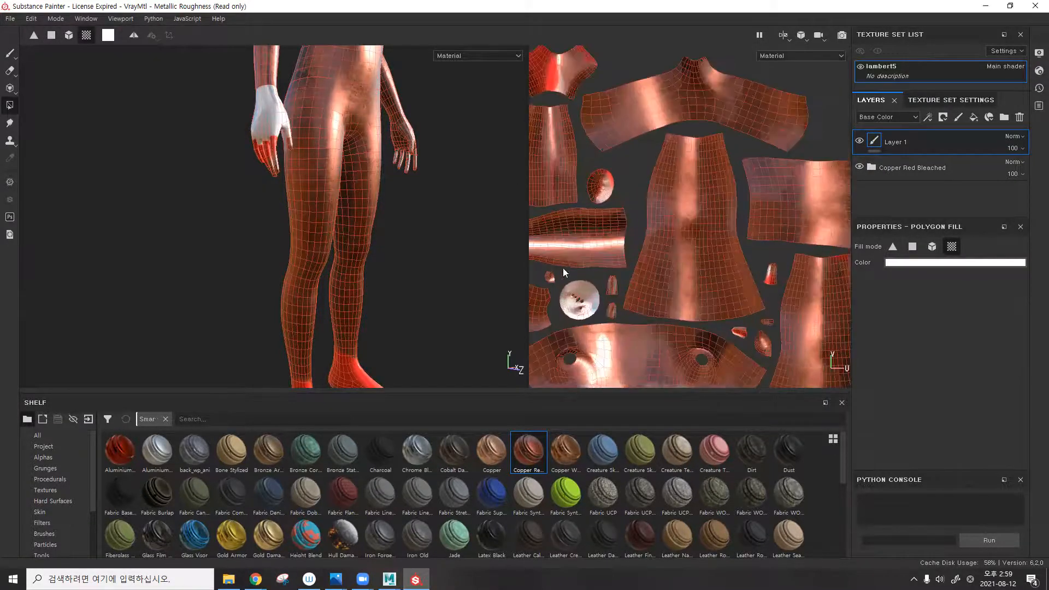
Fill the UV islands of the character's right arm and right leg with white.
alt+drag(298, 143, 345, 148)
click(351, 107)
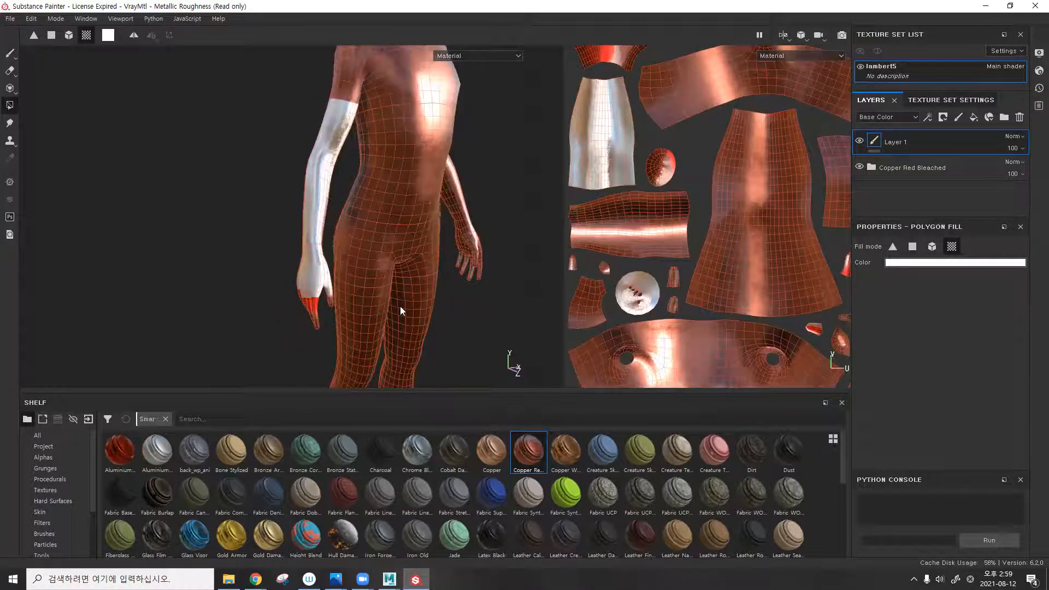
click(374, 306)
alt+middle_drag(343, 350, 345, 215)
alt+drag(345, 218, 339, 197)
alt+right_drag(246, 197, 381, 169)
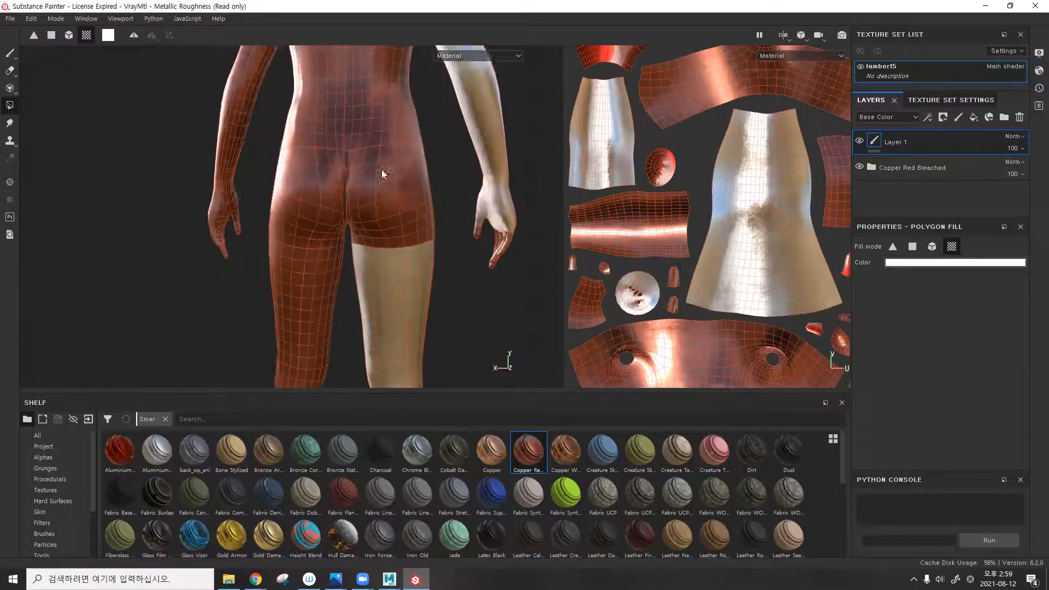
alt+drag(382, 169, 373, 177)
click(361, 177)
Return to the paint brush and examine the filled arm and leg from the back and front.
key(1)
mouse_move(470, 193)
alt+mouse_down()
mouse_move(397, 226)
mouse_move(362, 187)
mouse_move(434, 215)
alt+mouse_up()
alt+right_drag(433, 215, 368, 211)
alt+drag(368, 211, 468, 227)
alt+right_drag(468, 227, 410, 219)
alt+drag(410, 219, 474, 246)
alt+right_drag(473, 246, 300, 273)
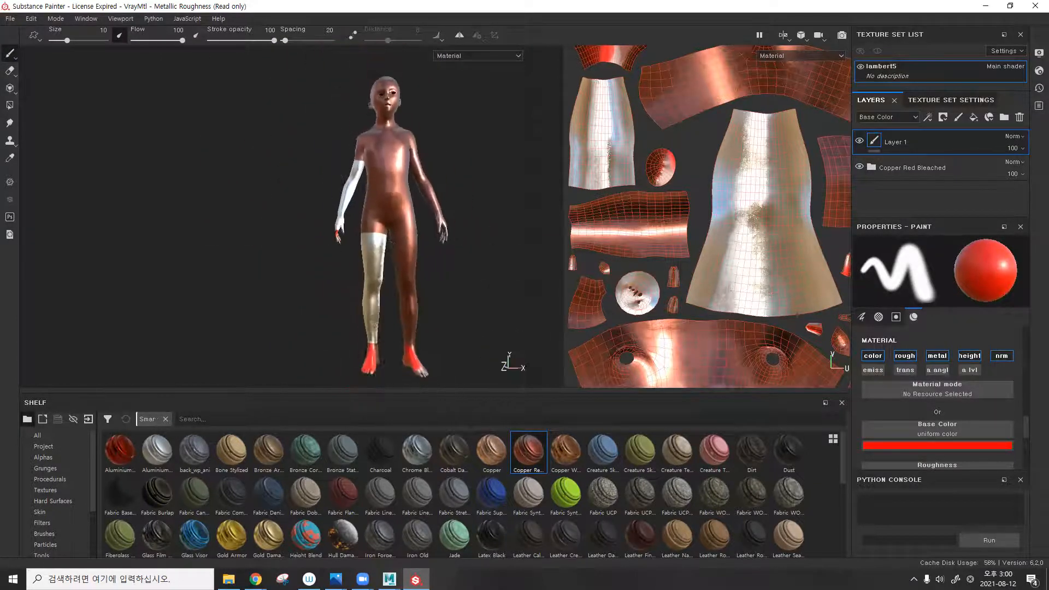
alt+drag(299, 274, 407, 275)
alt+middle_drag(387, 241, 372, 240)
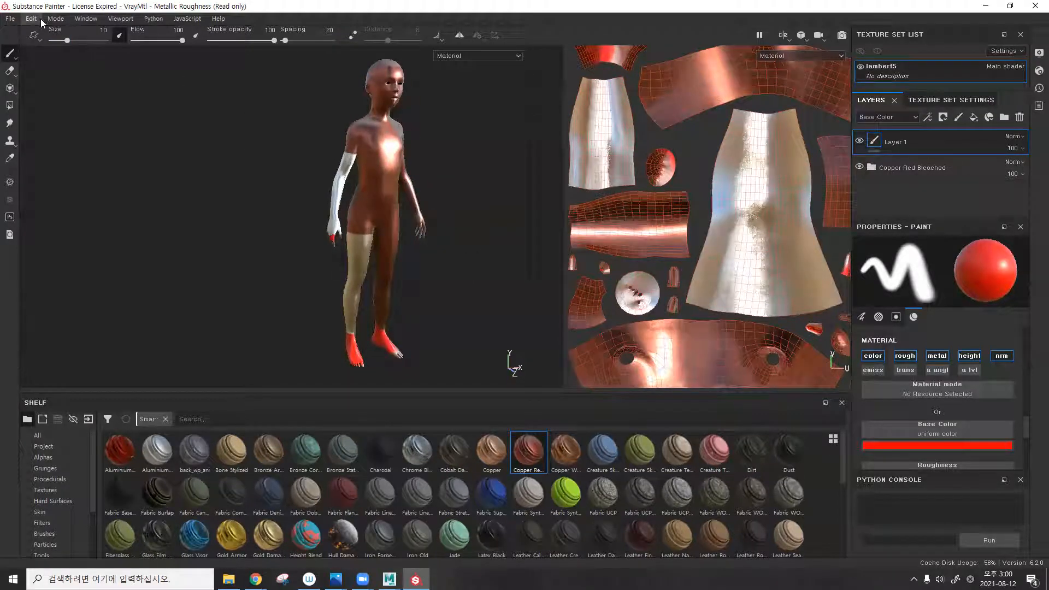
View the texture export settings and the scenes folder, closing both without exporting anything.
click(11, 19)
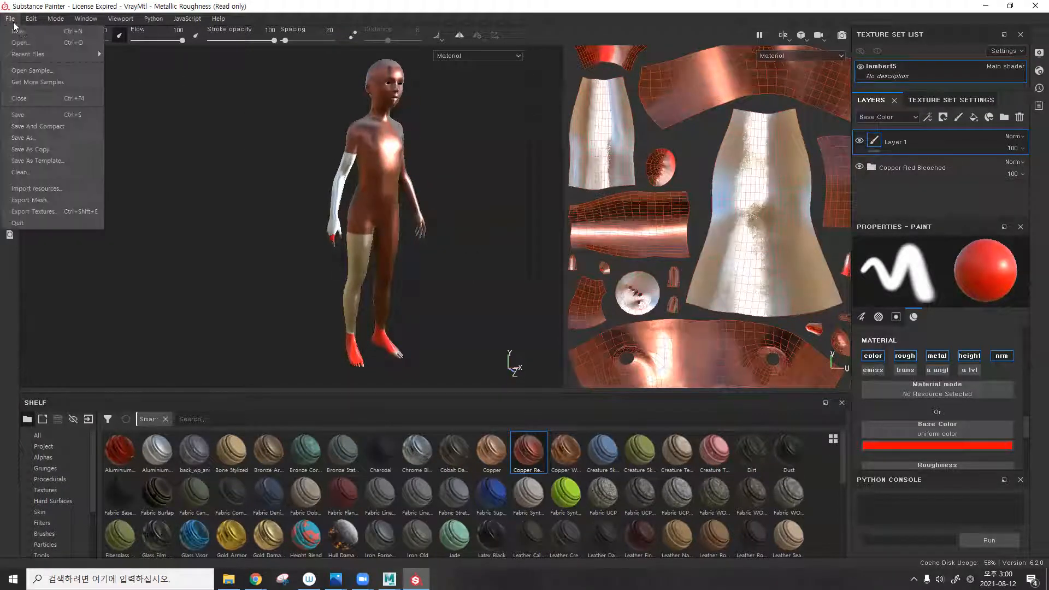
click(72, 213)
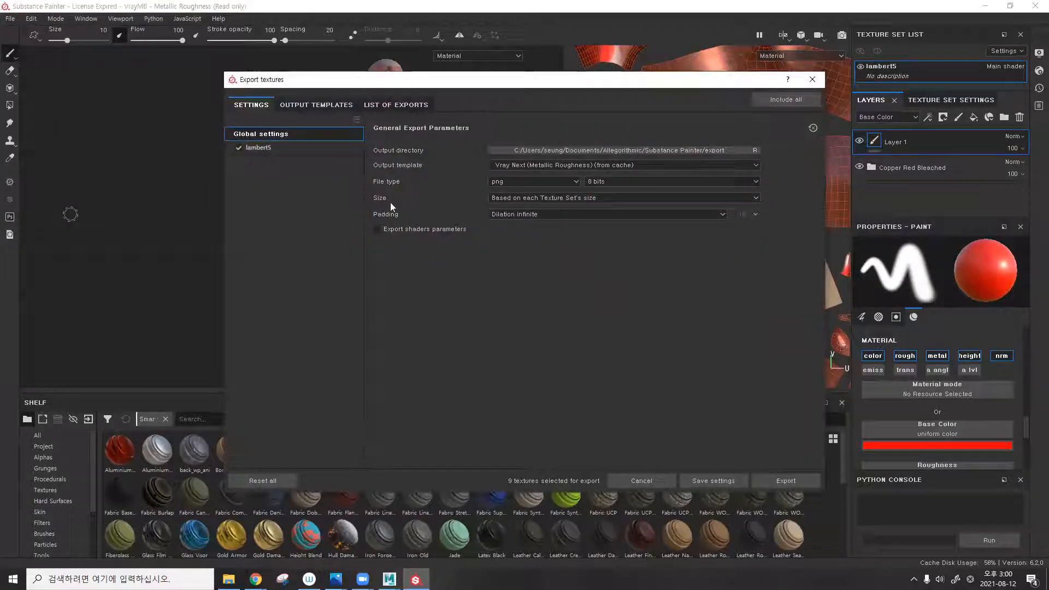
click(812, 80)
click(228, 579)
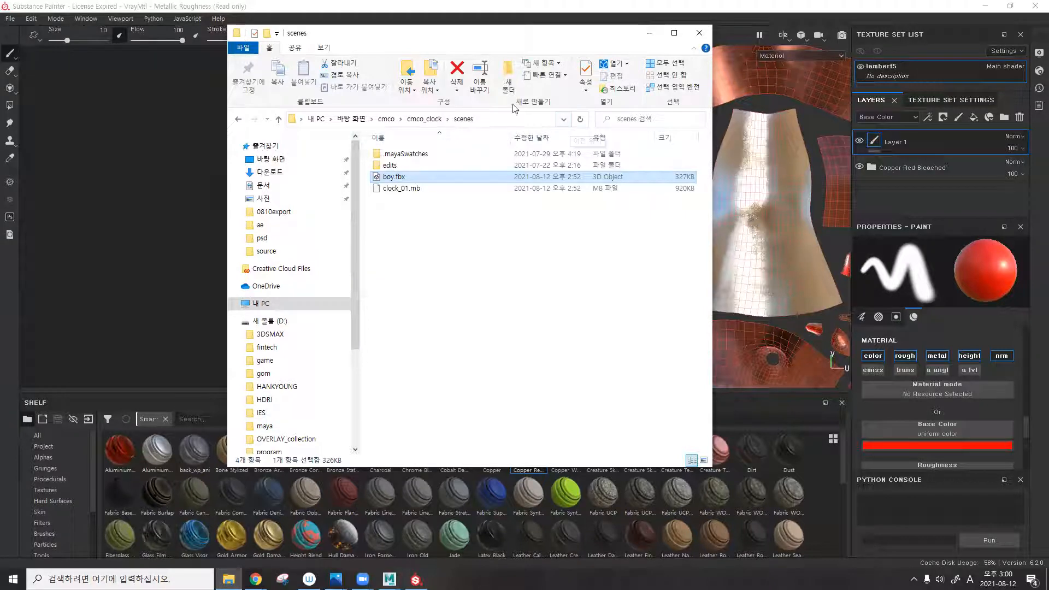
click(700, 33)
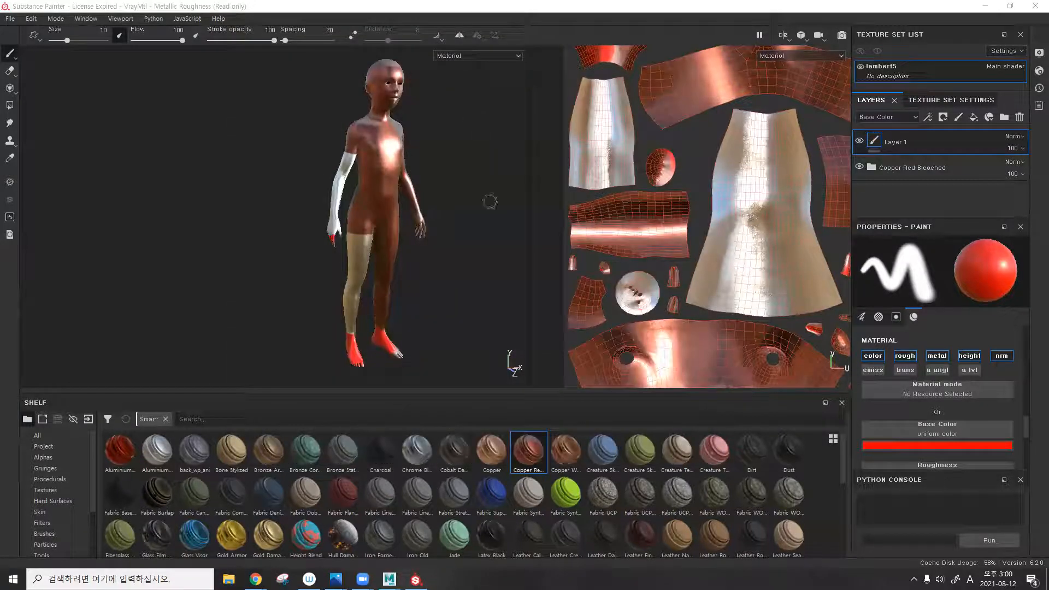
Switch to Maya and close the UV Toolkit window.
mouse_move(401, 569)
click(446, 530)
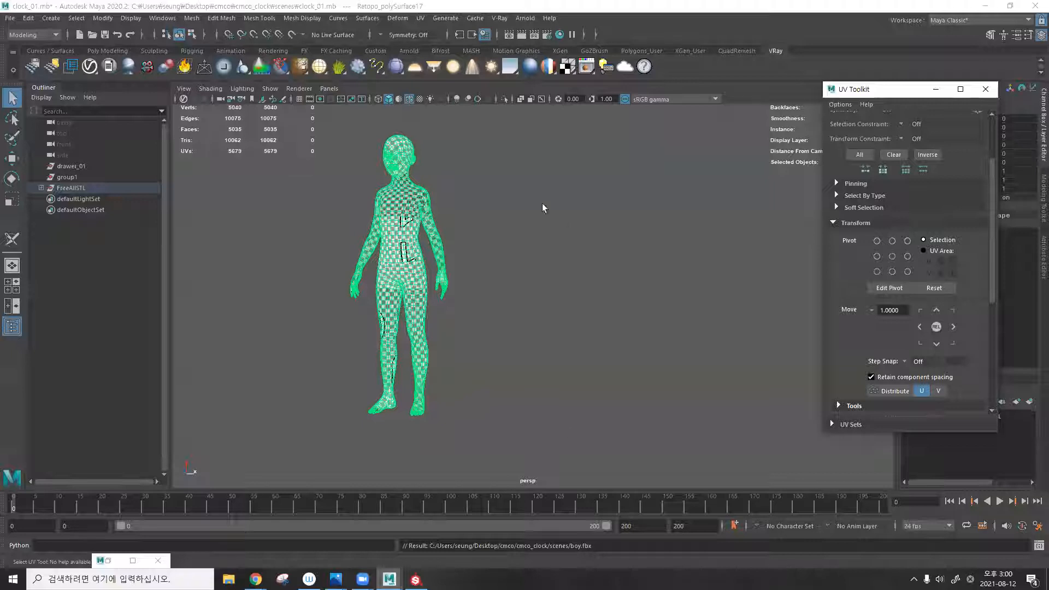
click(985, 90)
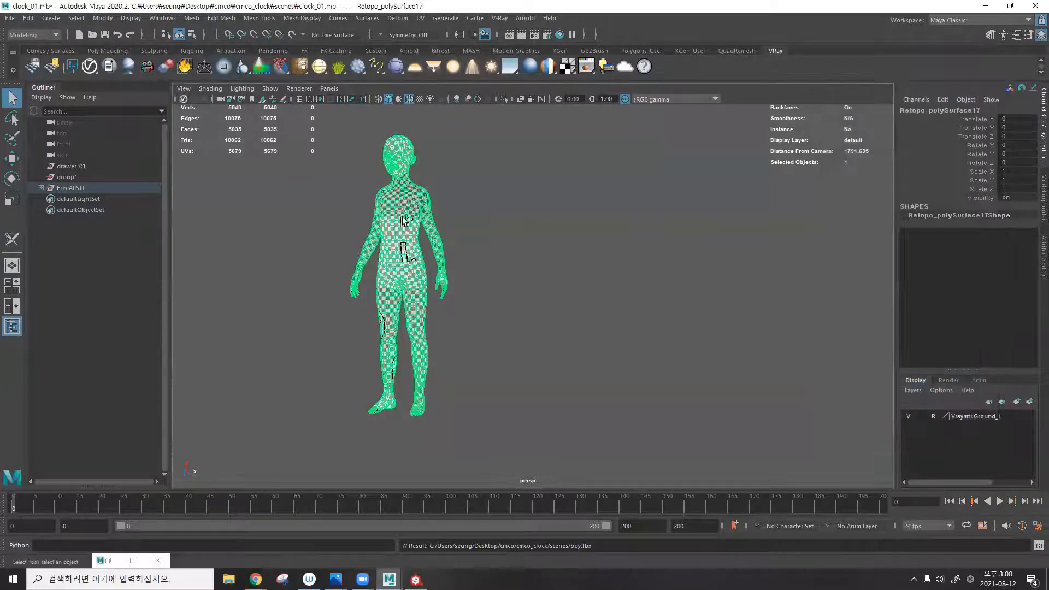
Switch back to Substance Painter and quit it, discarding the project changes.
click(415, 580)
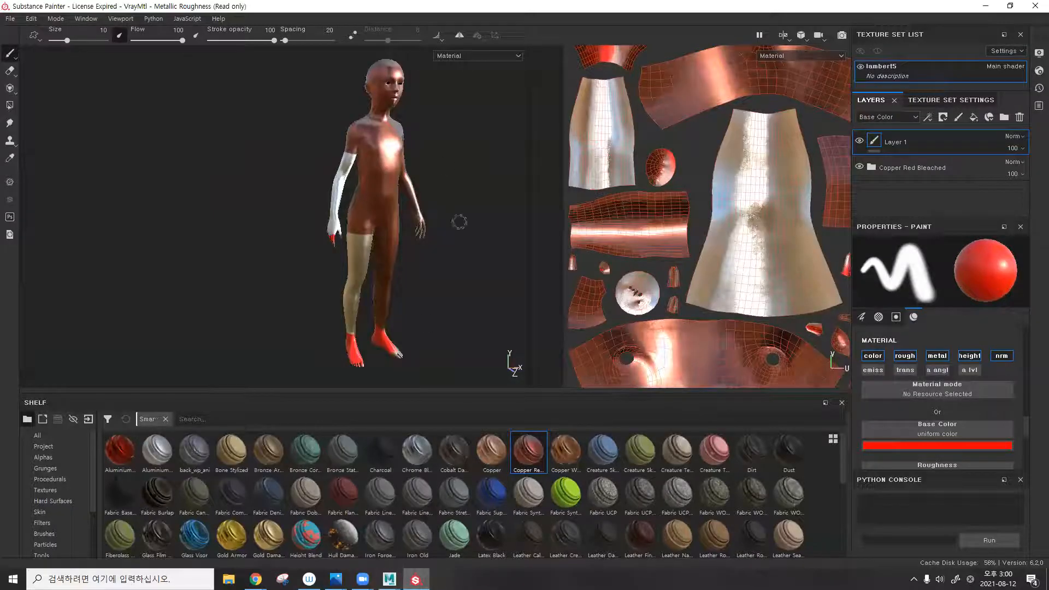
click(456, 524)
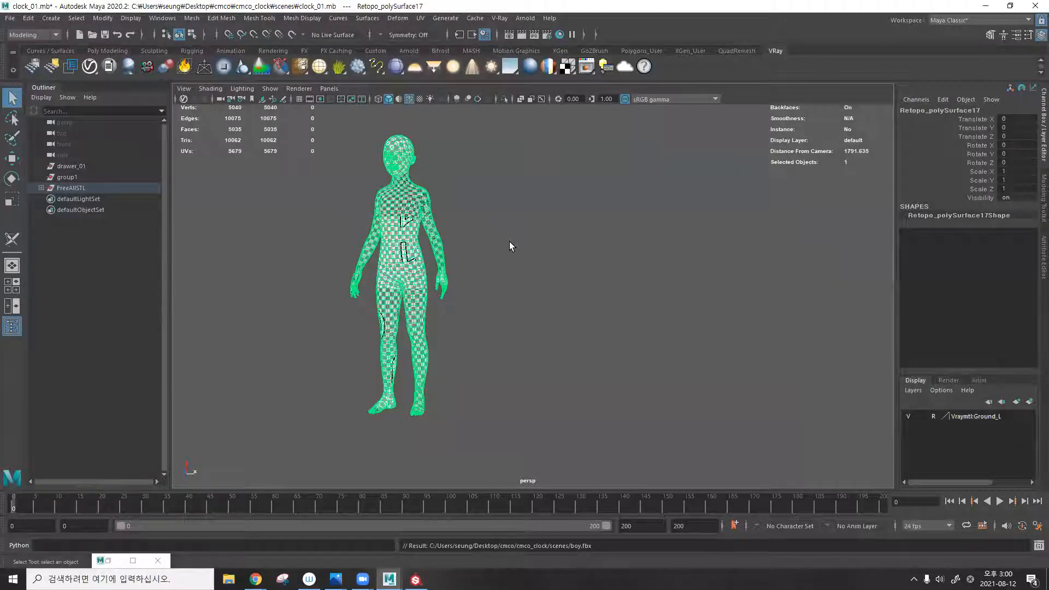
click(418, 577)
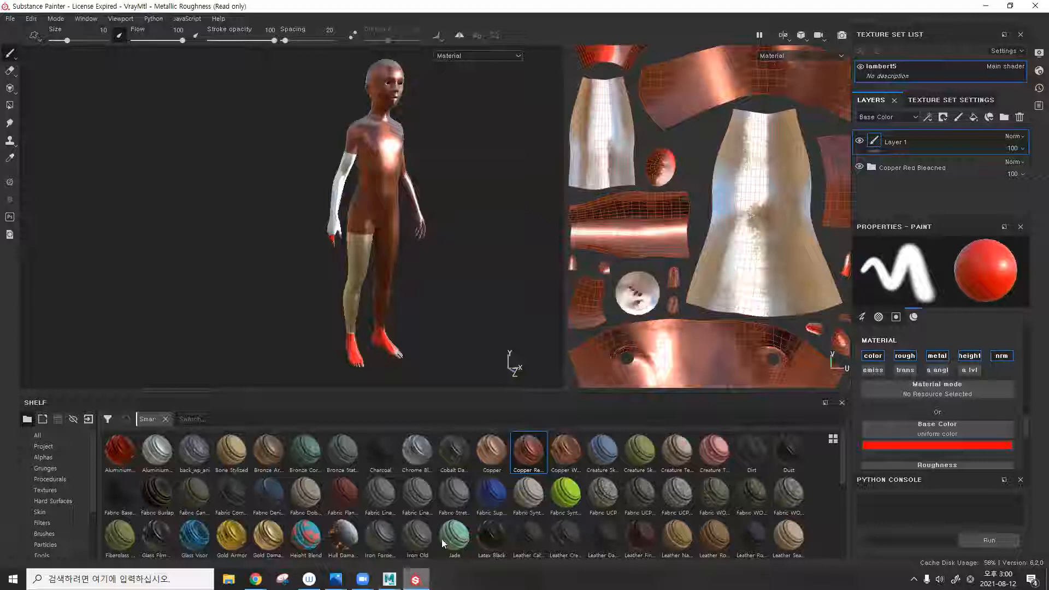
click(1035, 6)
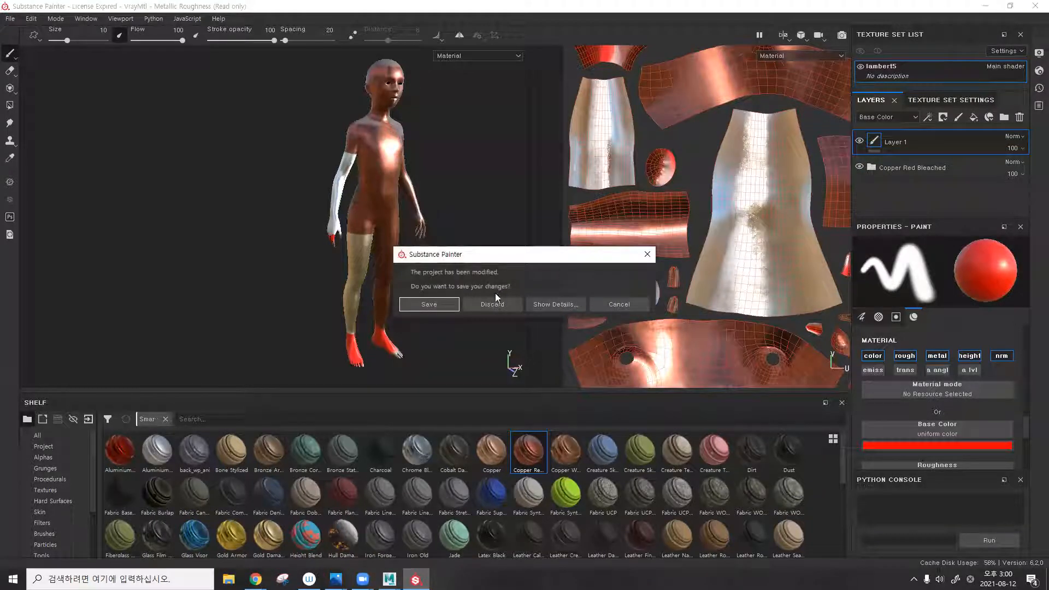
click(502, 307)
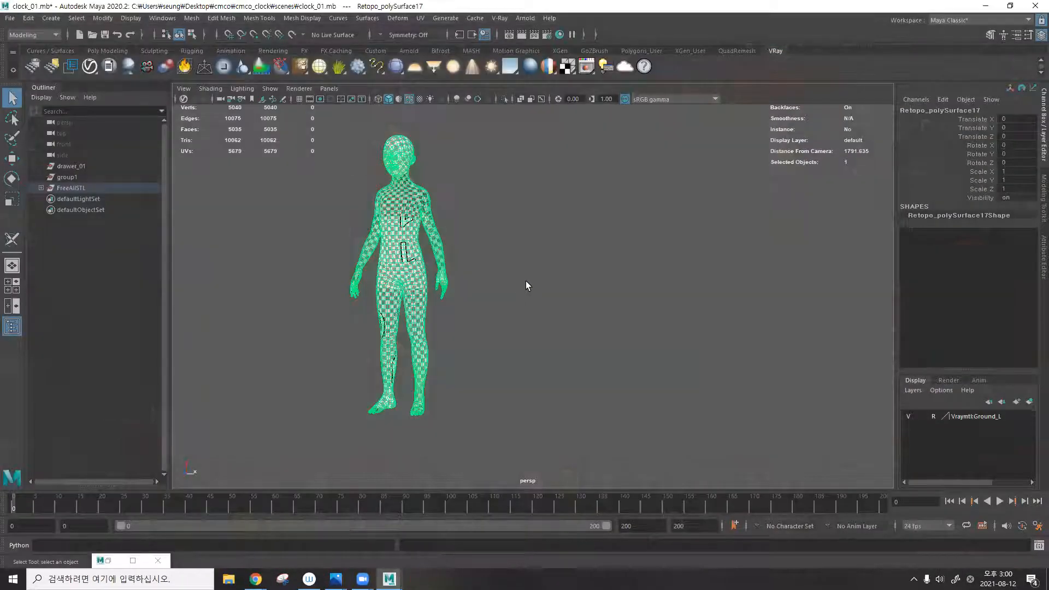
Deselect the character mesh in the Maya perspective view.
click(452, 255)
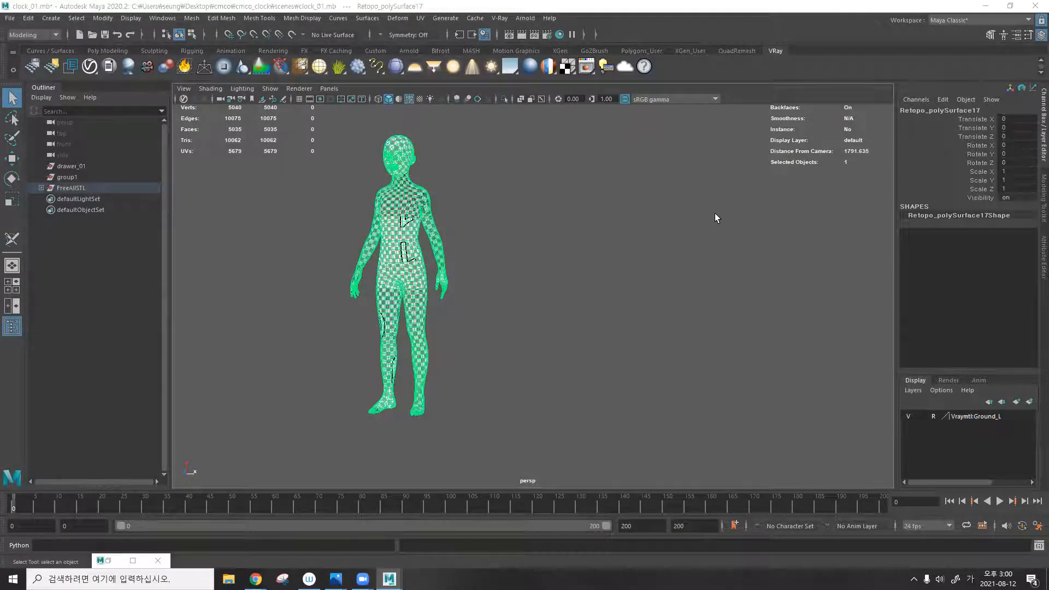
click(574, 248)
click(417, 249)
alt+drag(454, 221, 534, 227)
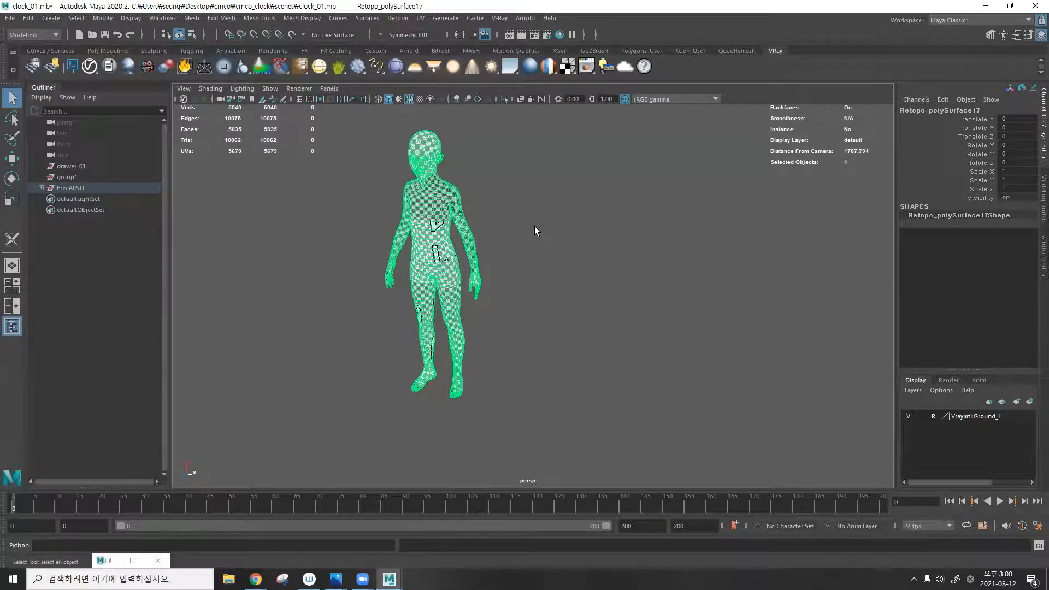
click(421, 18)
click(482, 16)
click(459, 153)
Examine the character's wireframe topology around the face, torso and arms.
alt+drag(340, 166, 392, 171)
alt+right_drag(391, 171, 508, 185)
alt+middle_drag(415, 238, 565, 337)
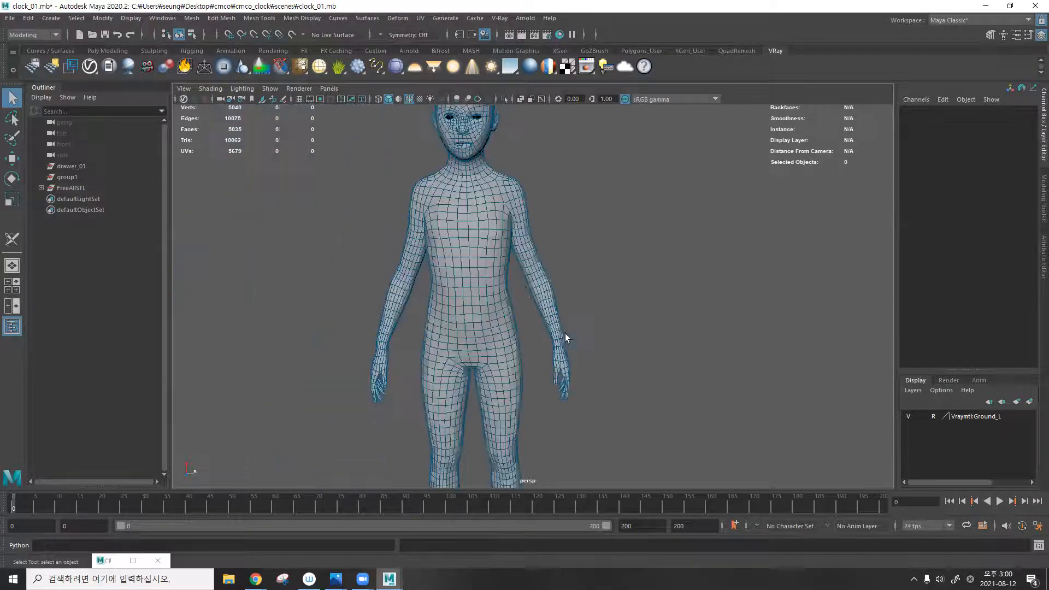
alt+right_drag(411, 227, 439, 233)
alt+drag(439, 233, 407, 197)
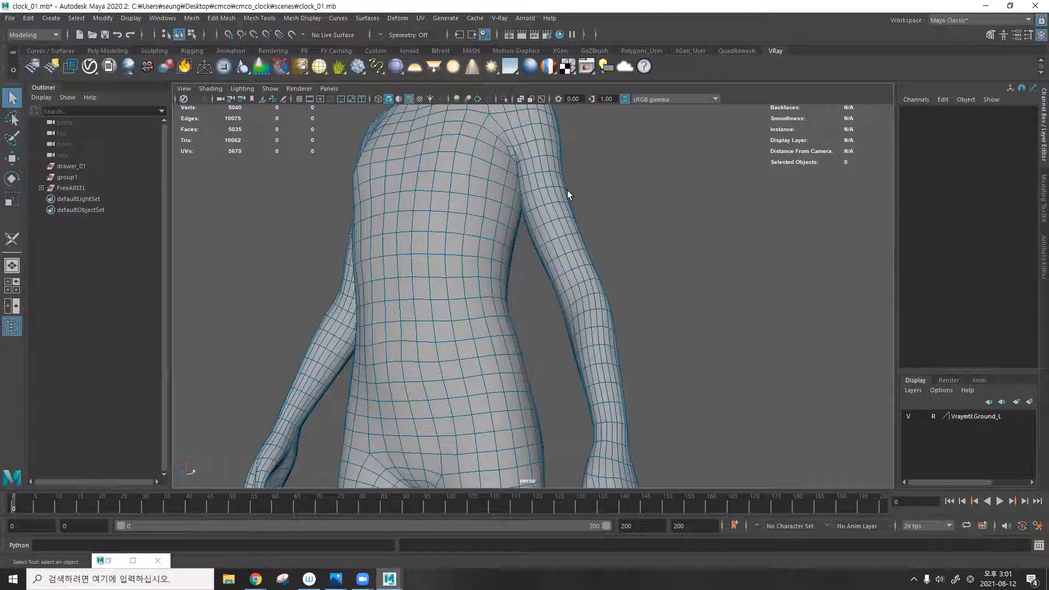
scroll(568, 191, down, 5)
alt+drag(531, 191, 537, 253)
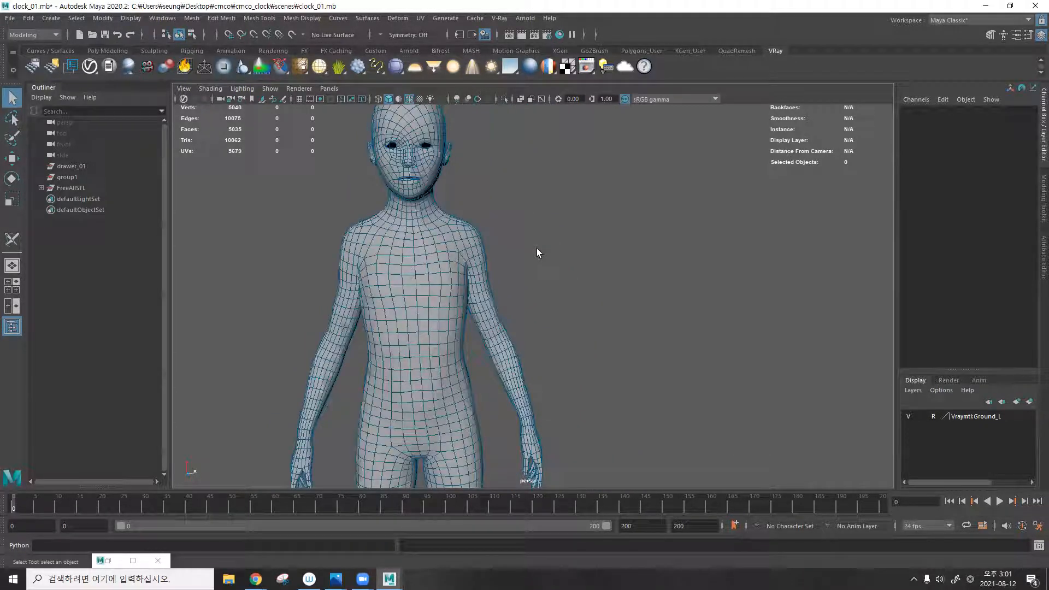